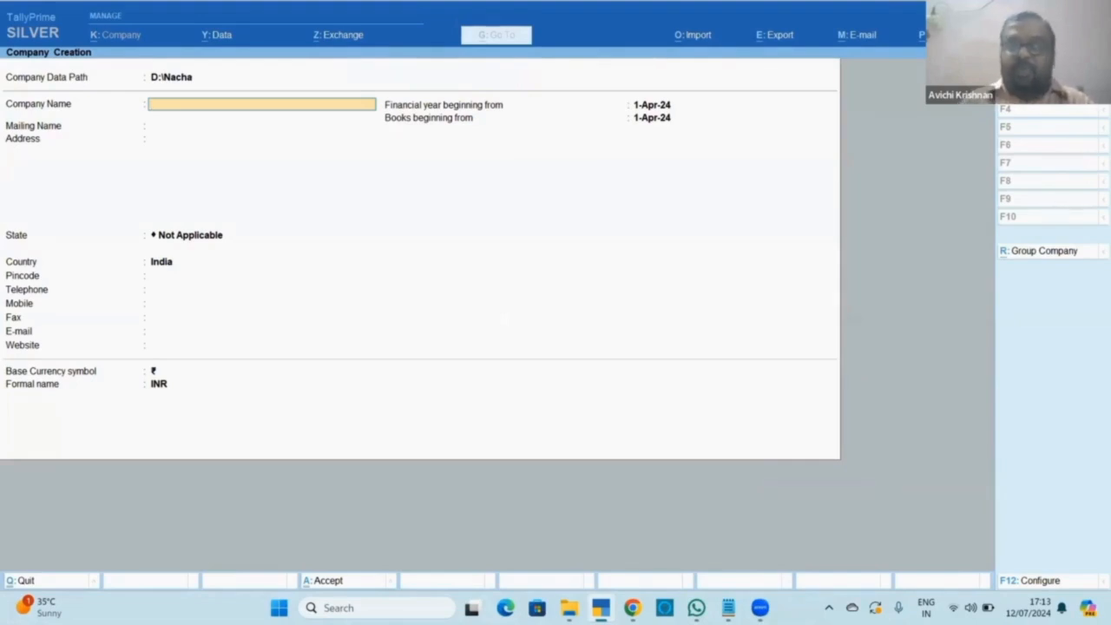
Create the company 'Free Entry' with books from 1-Apr-24, accepting the default features.
type("Fr")
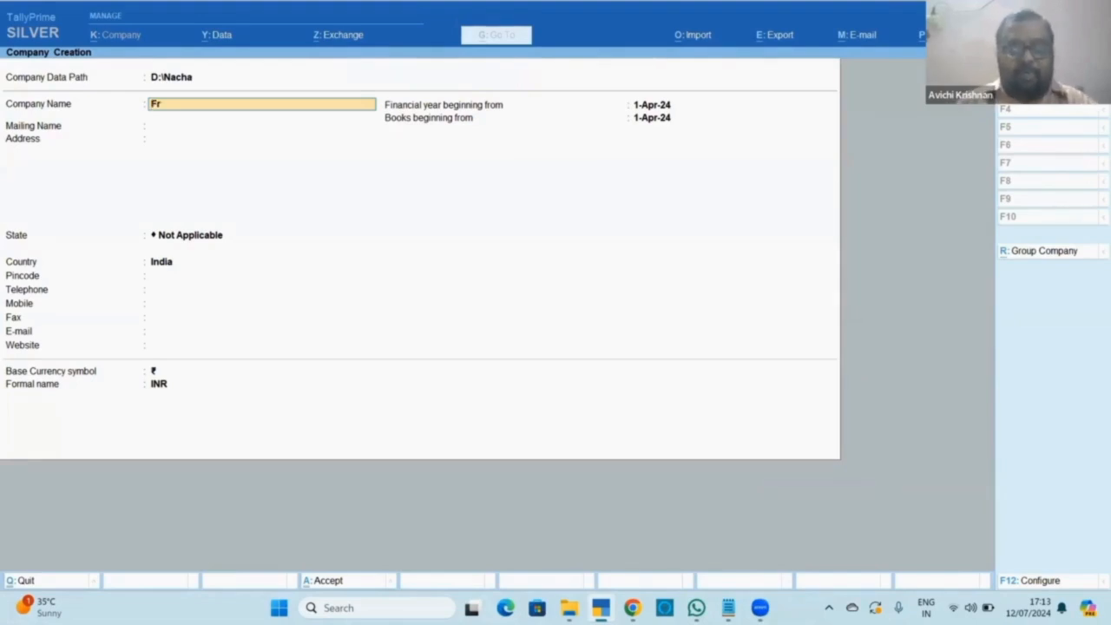
type("ee Entry")
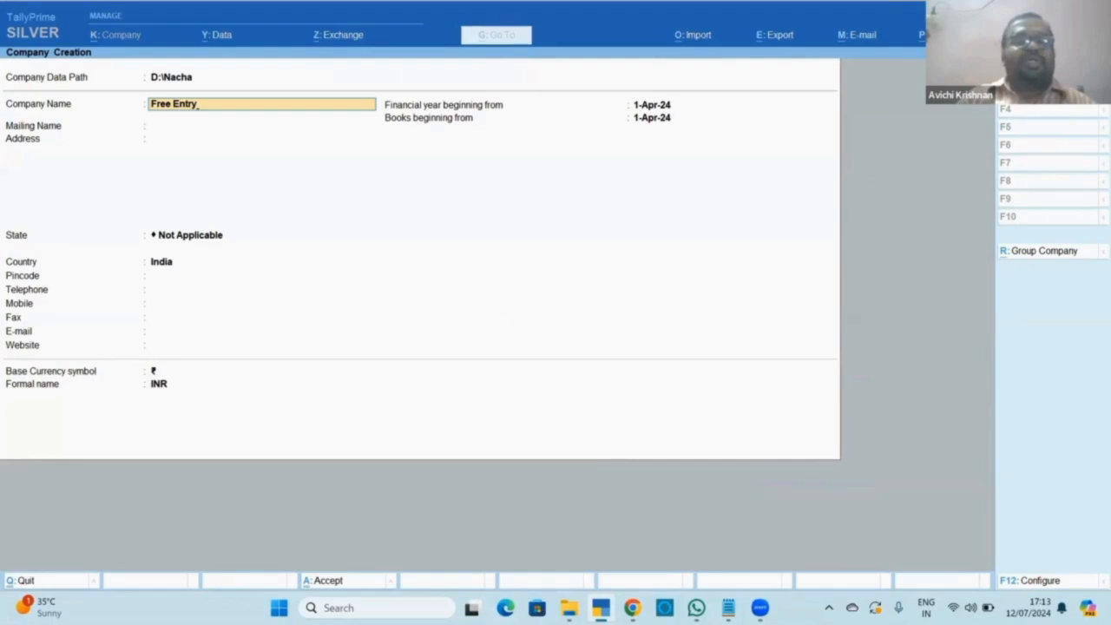
key("Return")
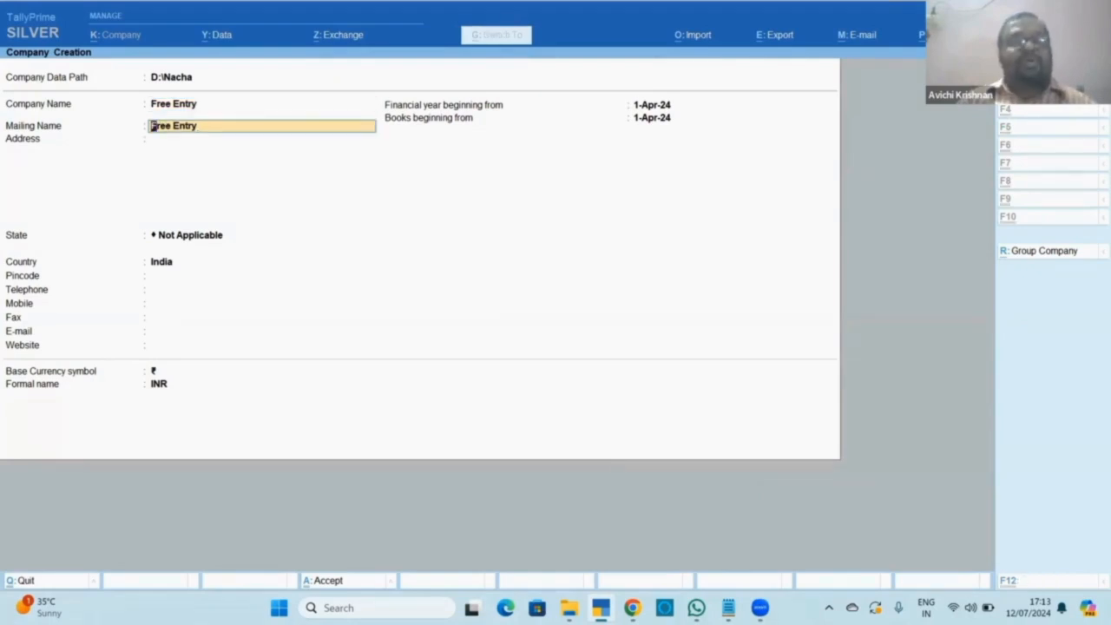
key("ctrl+a")
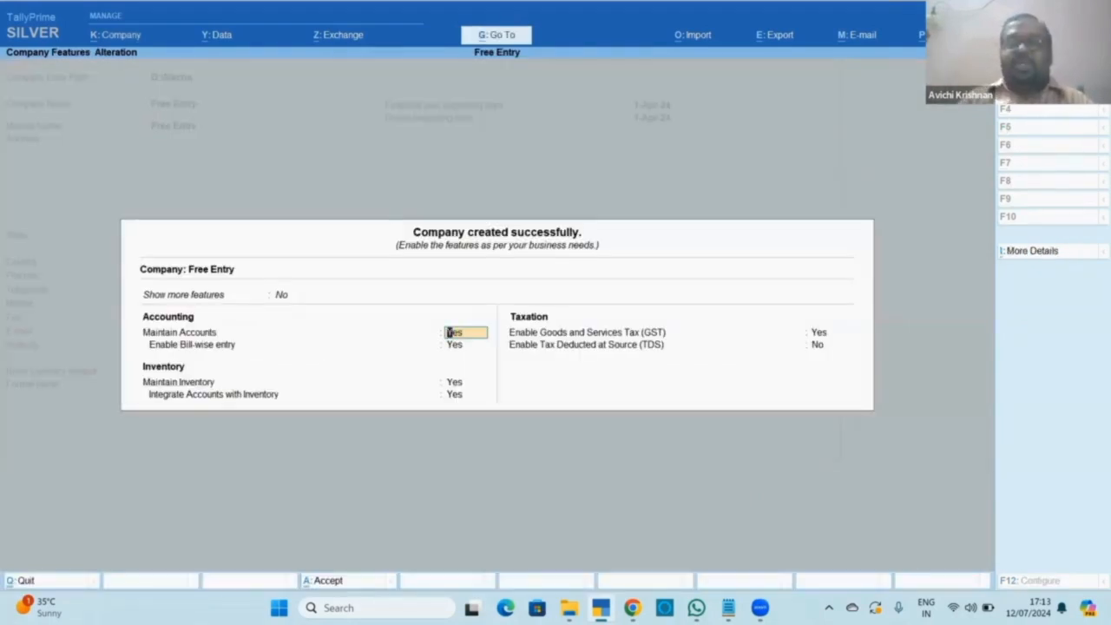
key("ctrl+a")
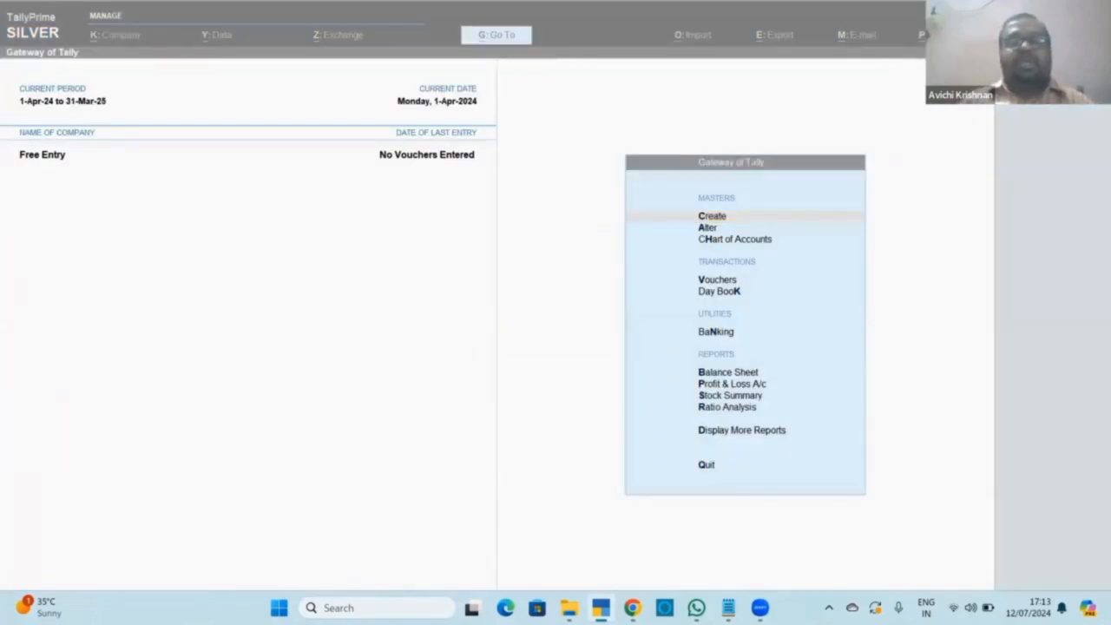
key("alt+Tab")
key("alt+Tab")
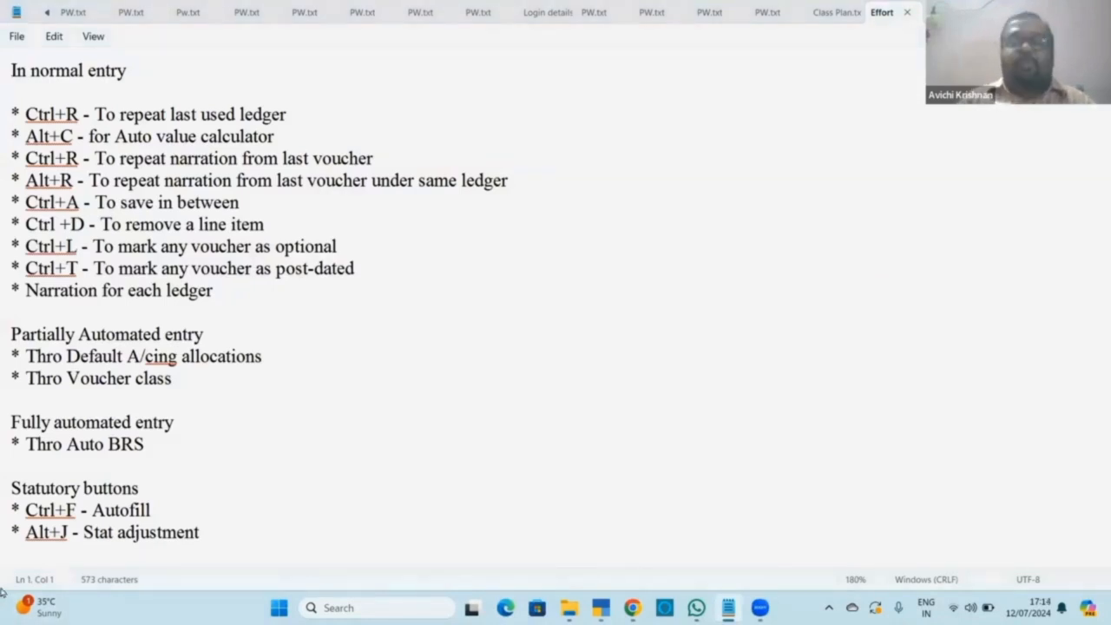
key("alt+Tab")
key("alt+Tab")
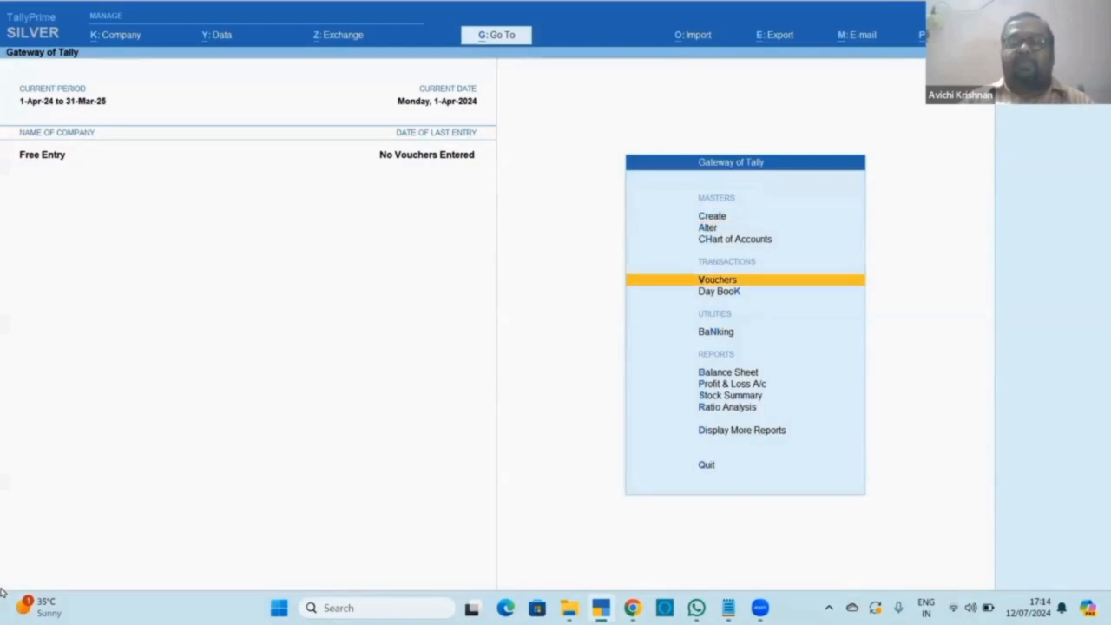
Open a Payment voucher and debit a new Travelling Expenses ledger under Indirect Expenses.
key("Return")
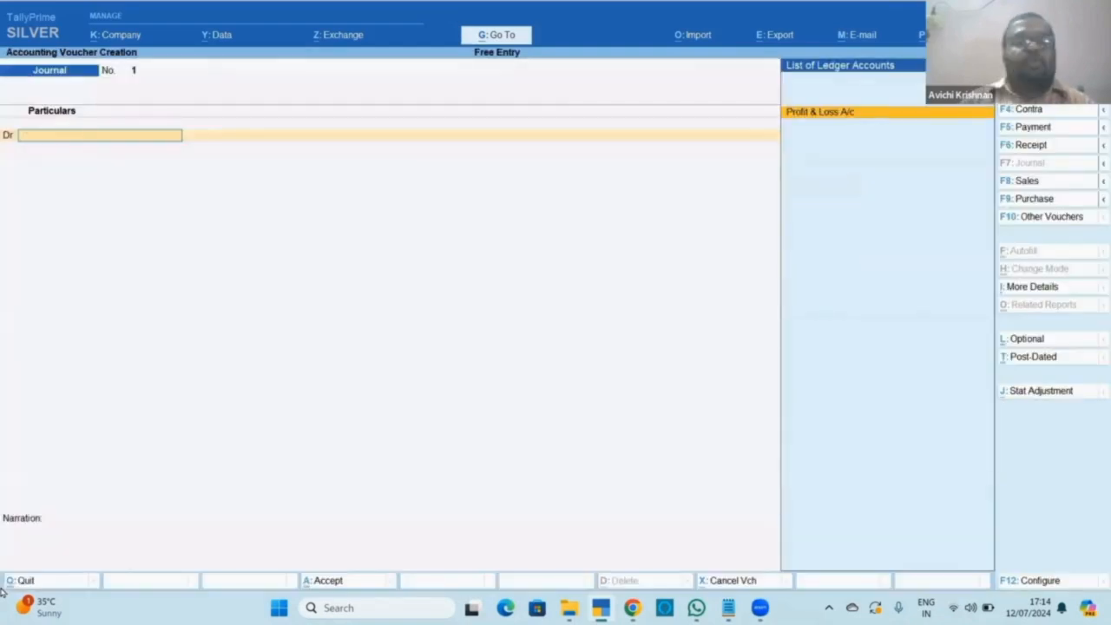
key("F5")
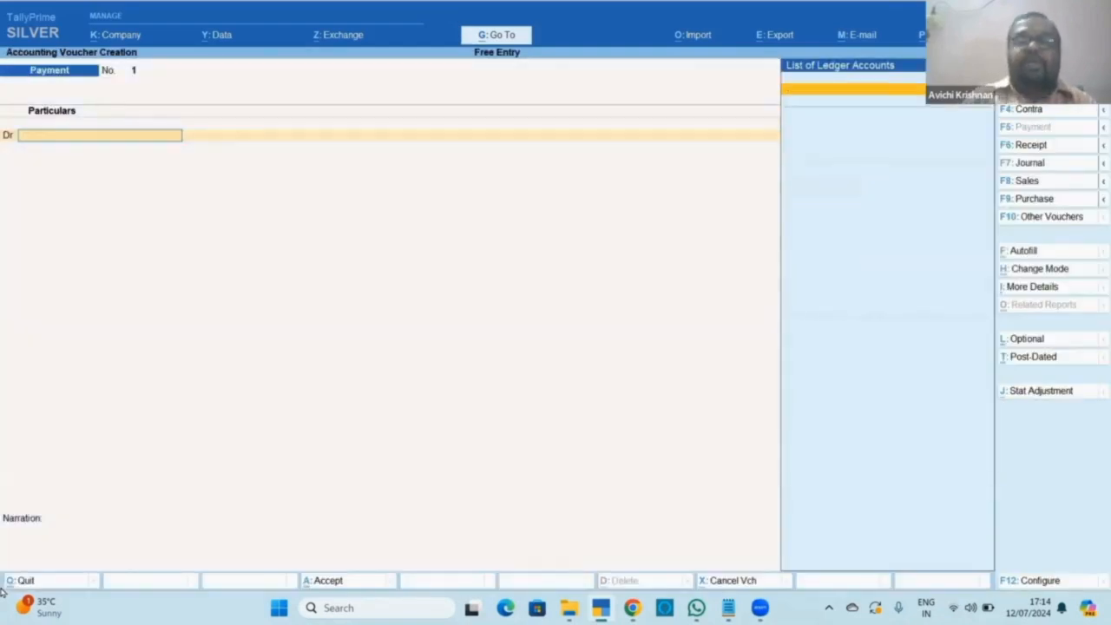
key("alt+c")
type("Tr")
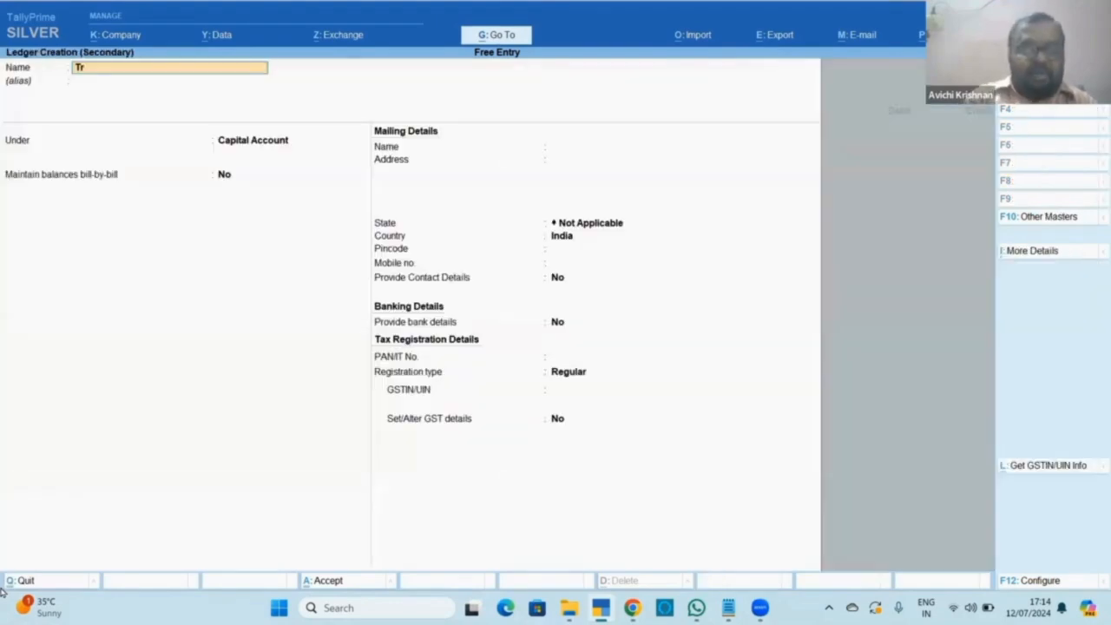
type("avelling Ex")
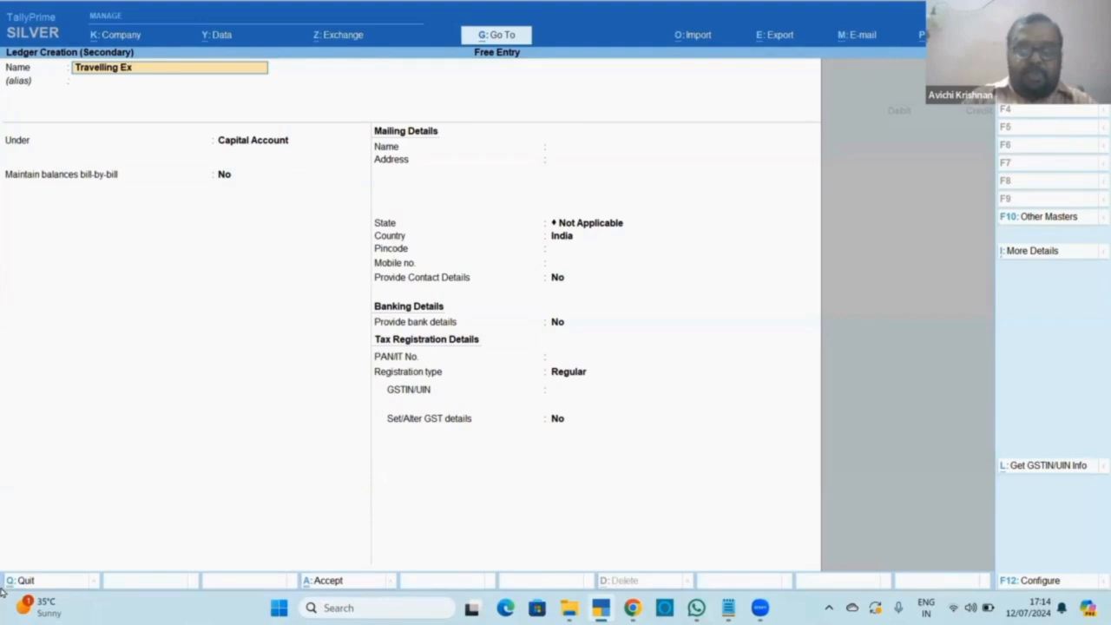
type("penses")
key("Return")
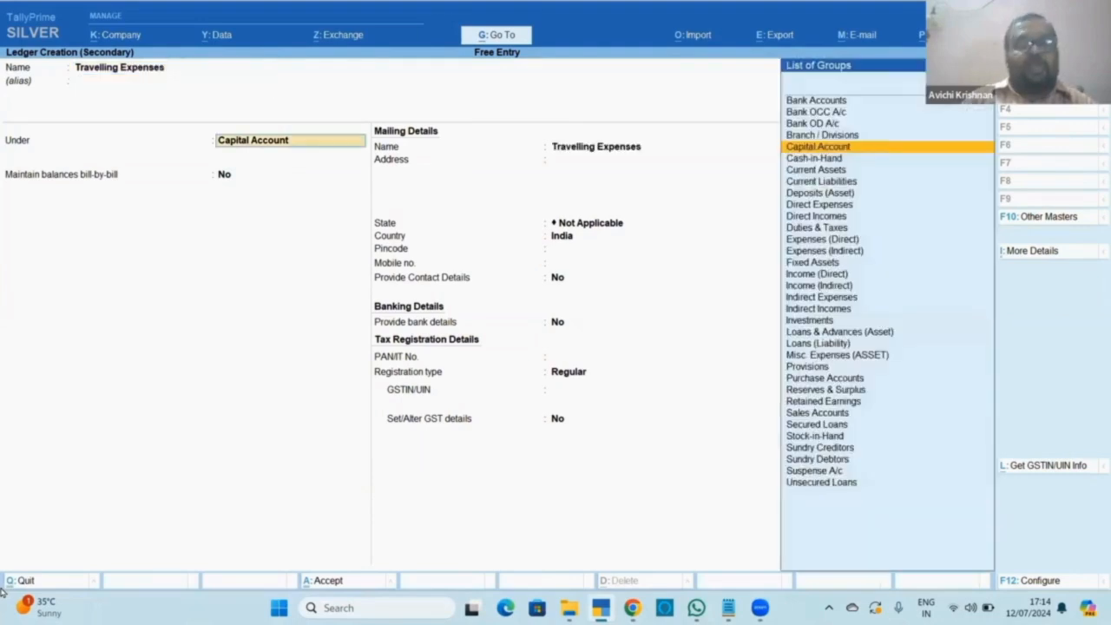
type("ind")
key("Return")
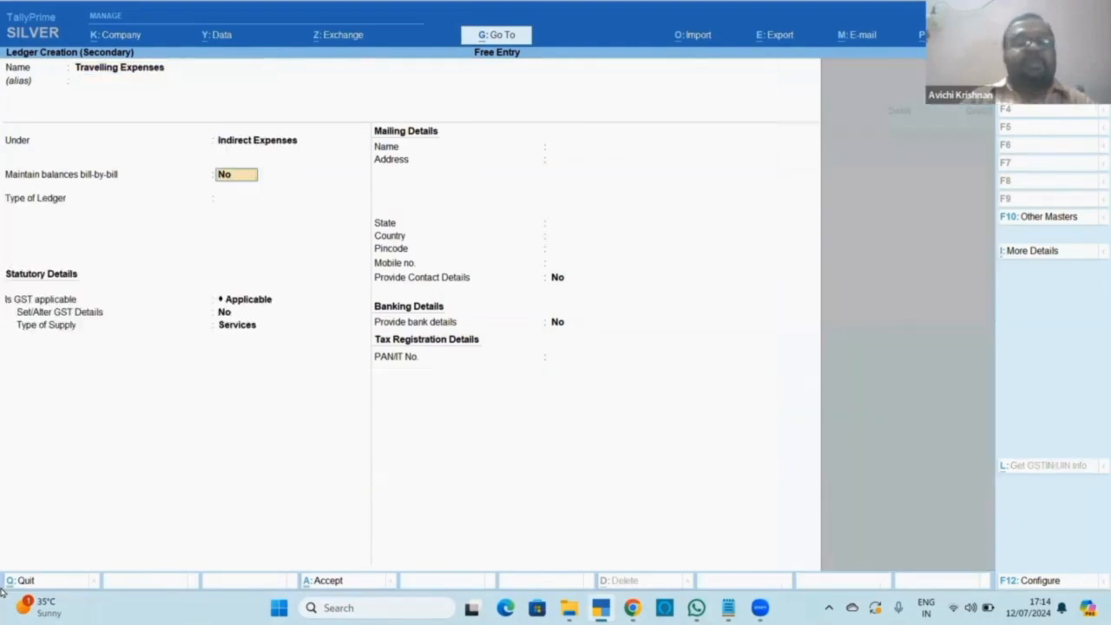
key("Return")
key("Return")
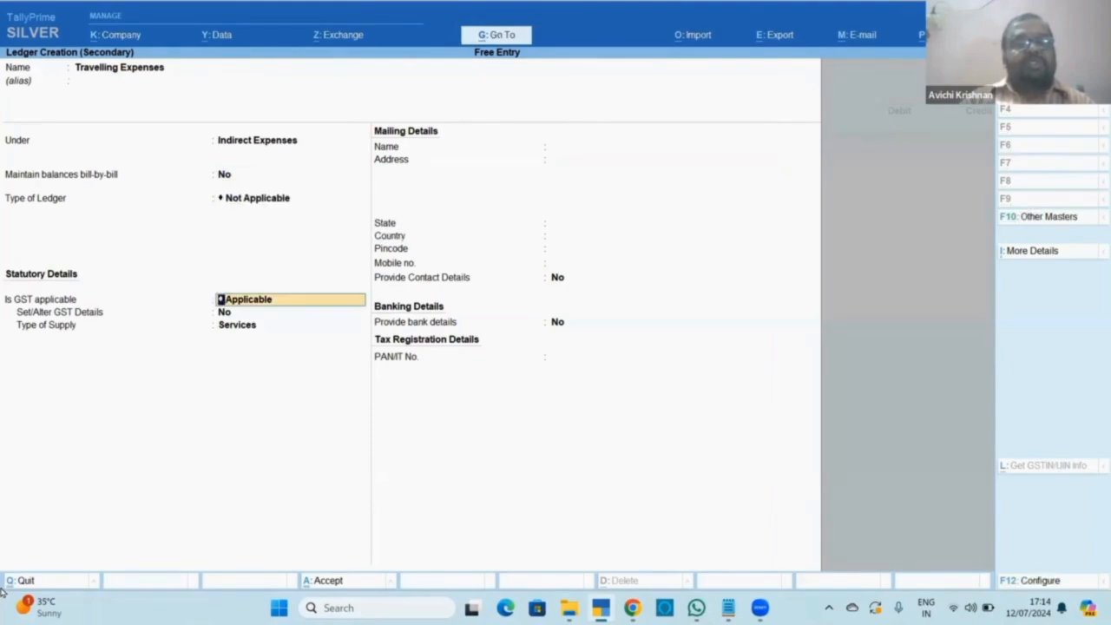
key("Return")
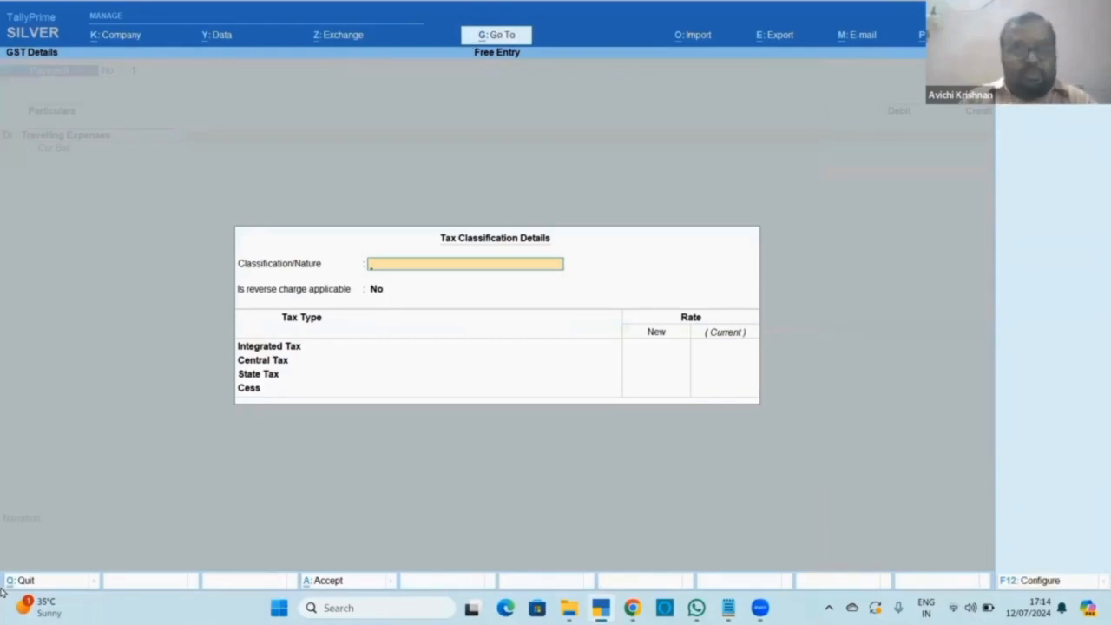
key("Escape")
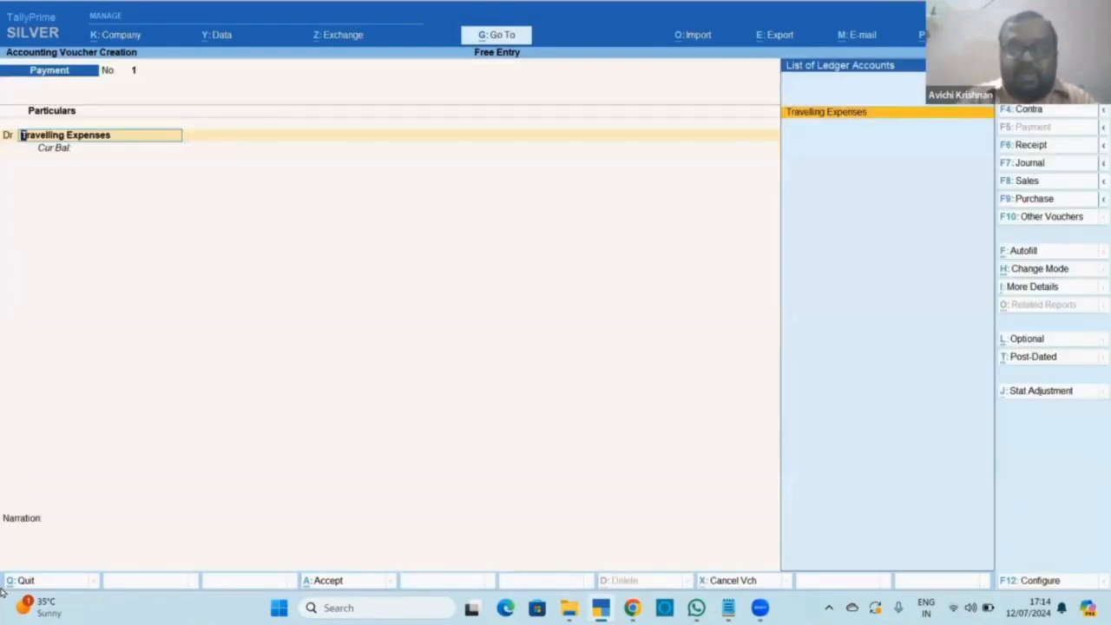
Set Enable Goods and Services Tax (GST) to No in the company features.
key("F11")
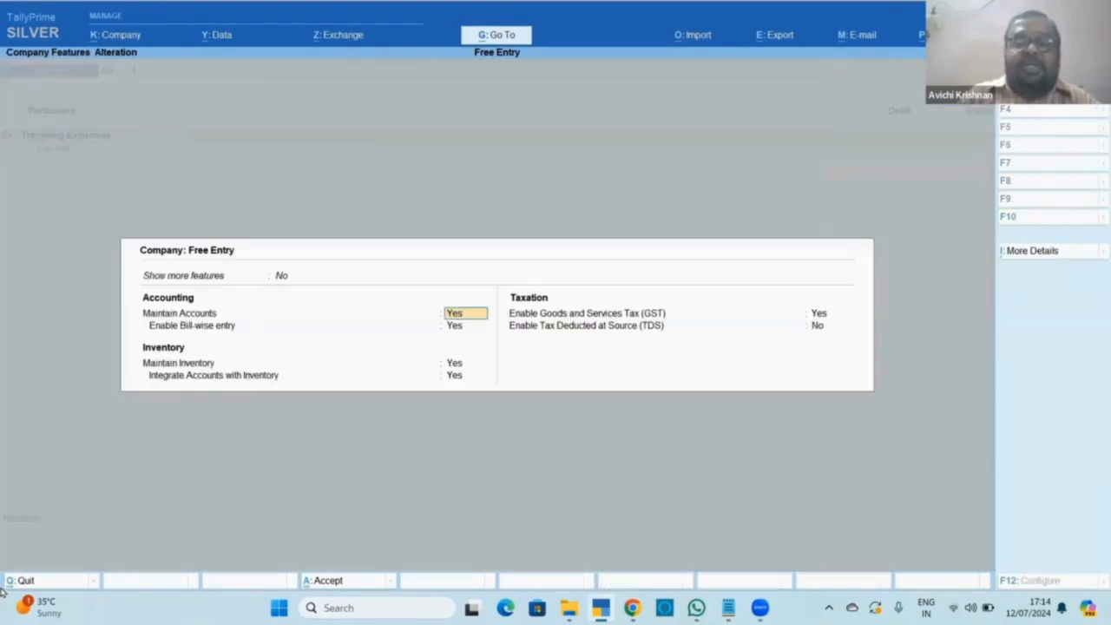
key("Return")
key("Return")
key("Return")
key("Return")
key("Return")
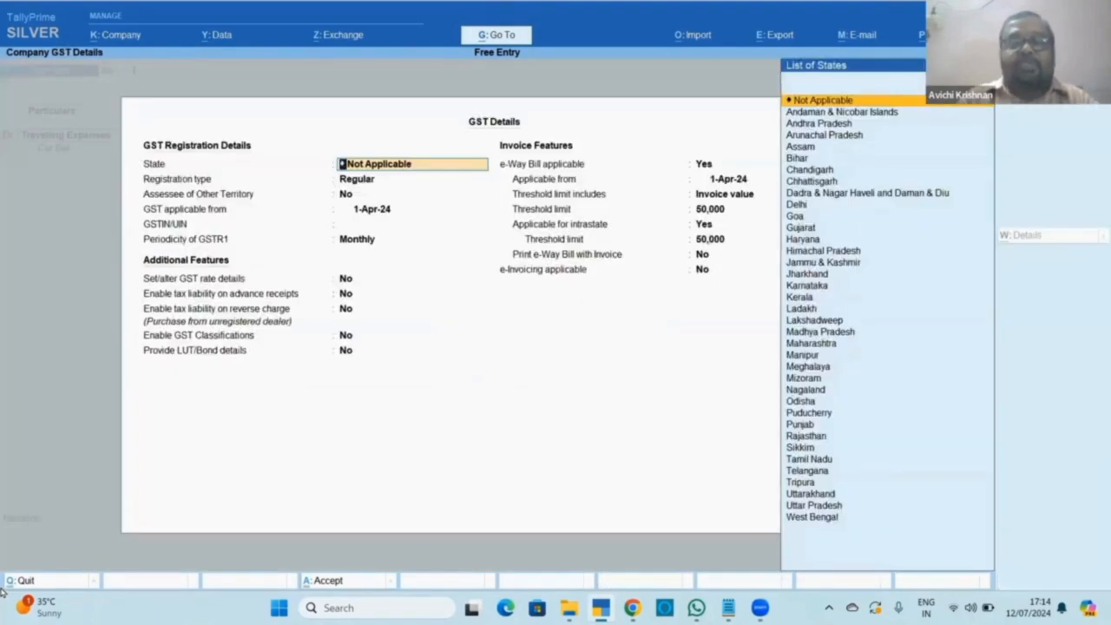
key("Escape")
key("y")
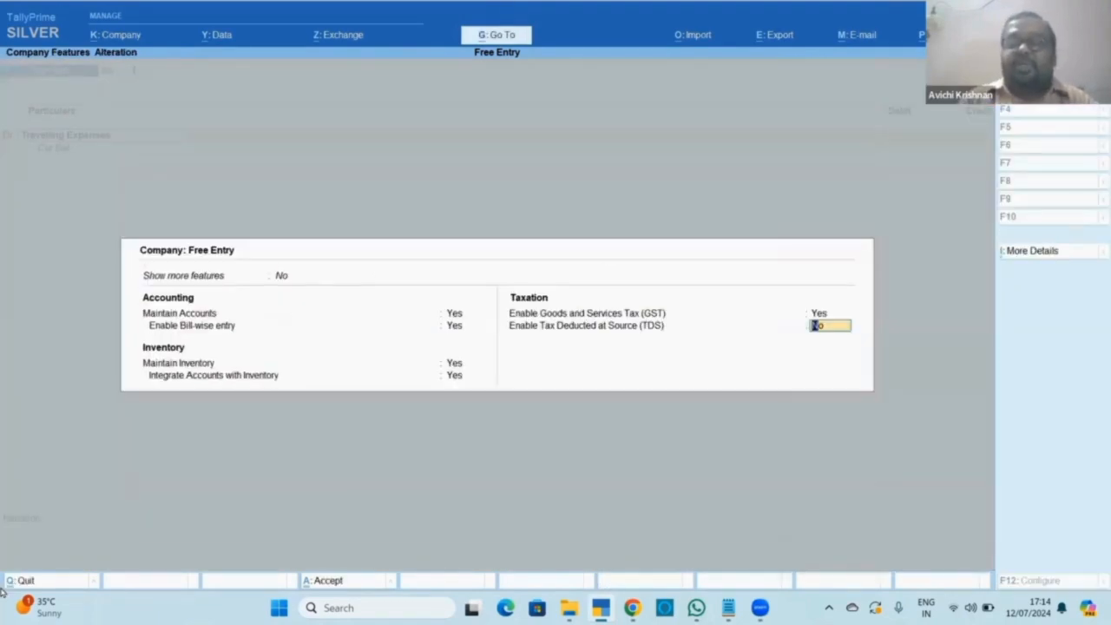
key("Up")
key("n")
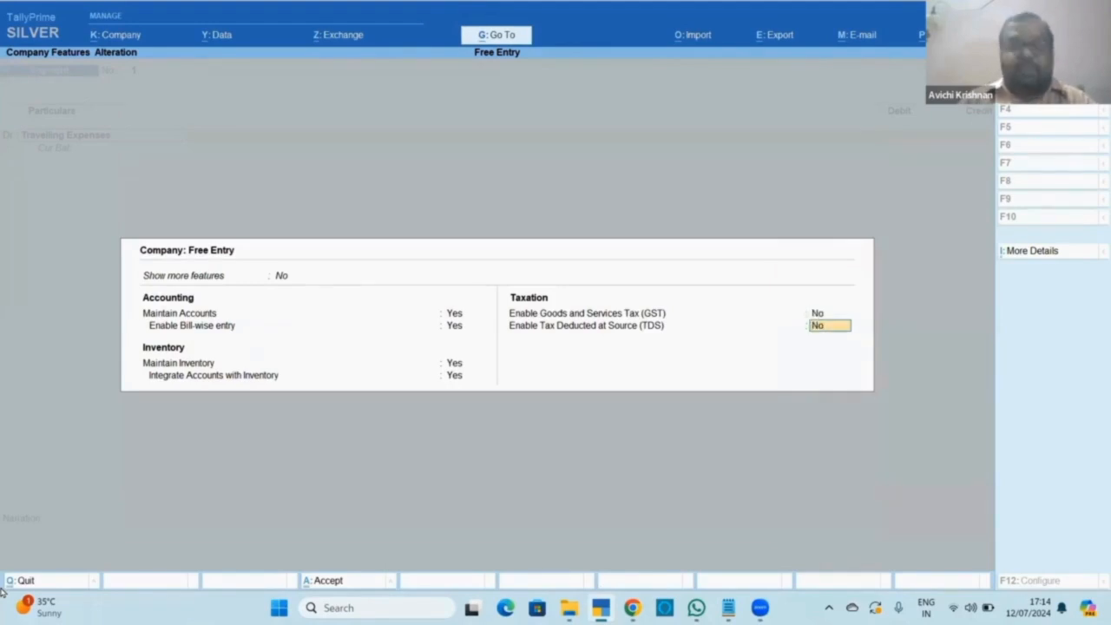
key("Return")
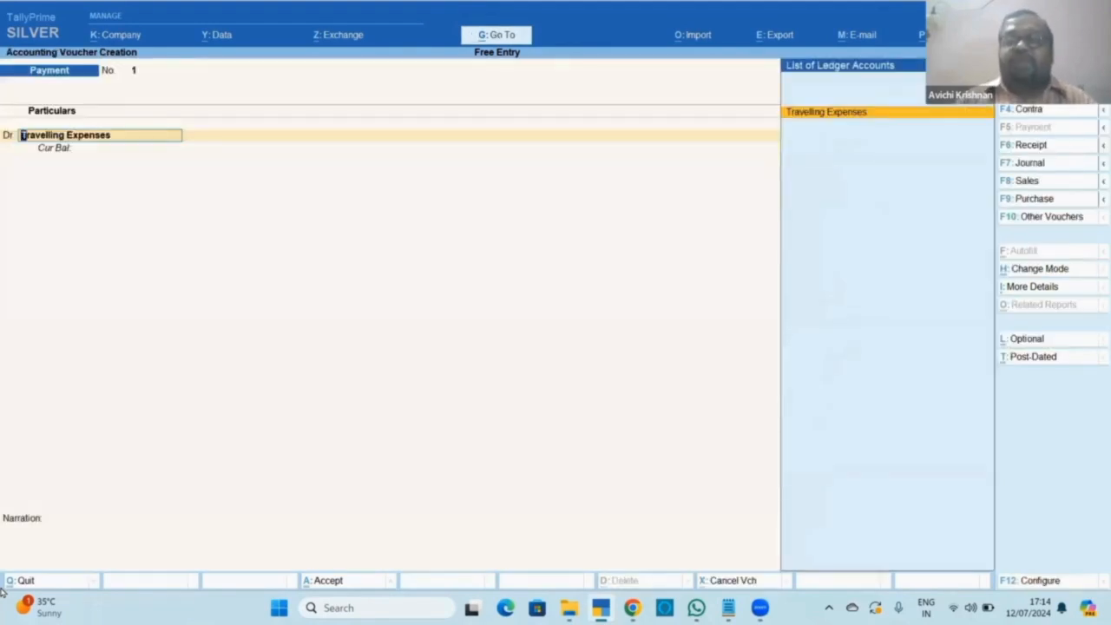
Save voucher 1: 100 to Travelling Expenses paid from Cash, with a narration naming the payee.
key("Return")
type("100")
key("Return")
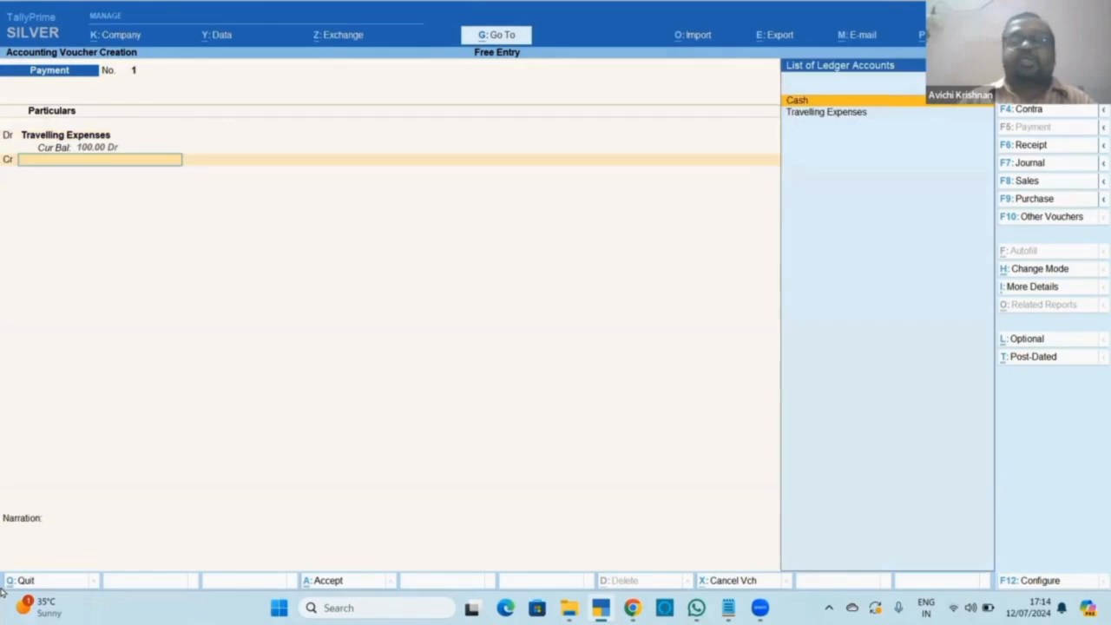
key("Return")
key("Return")
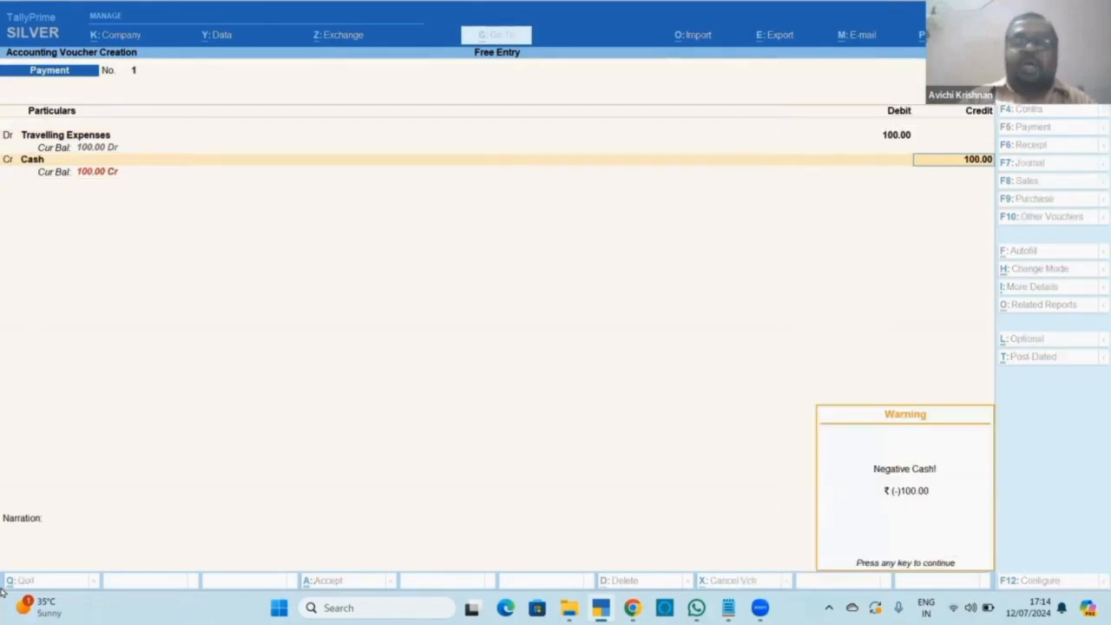
key("Return")
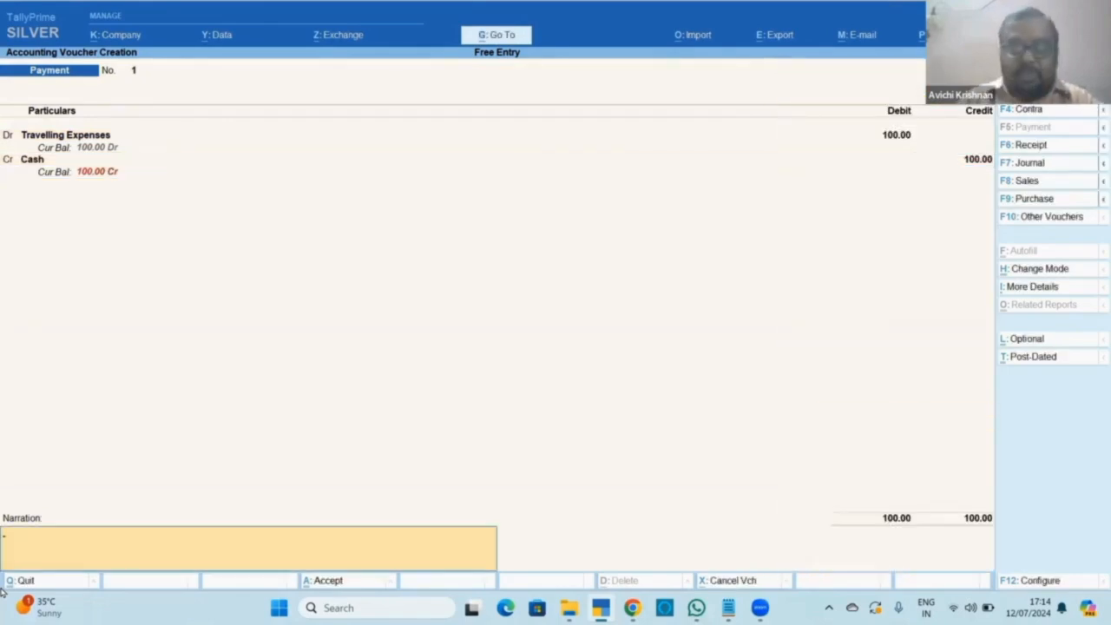
type("paid to ramesh")
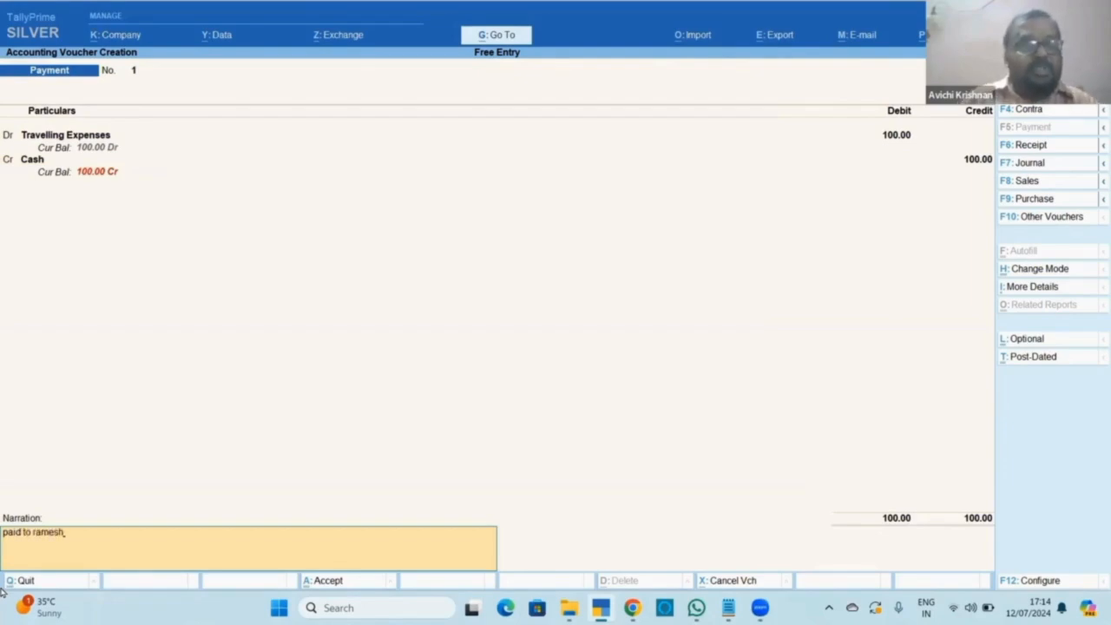
key("Return")
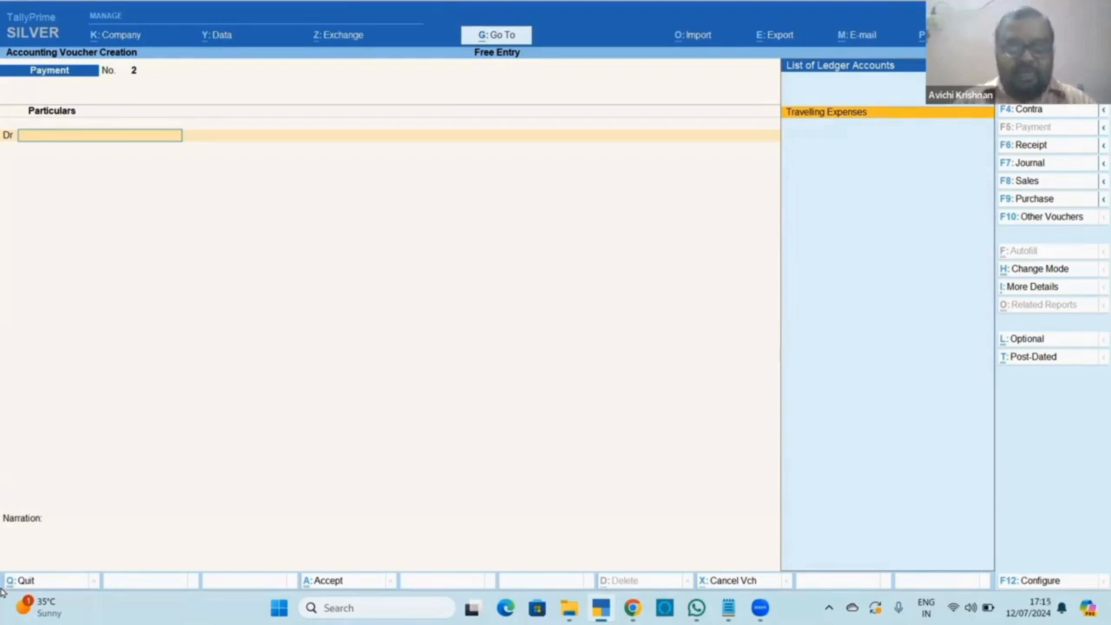
Keep Double Entry mode for voucher 2 and select Travelling Expenses as the debit ledger.
key("ctrl+h")
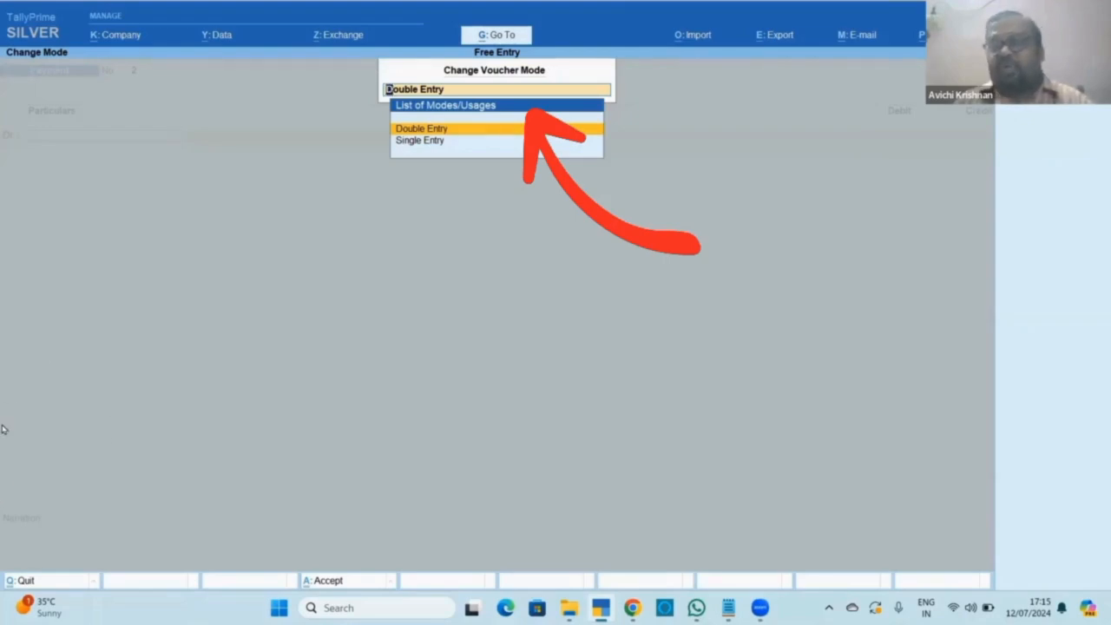
key("Return")
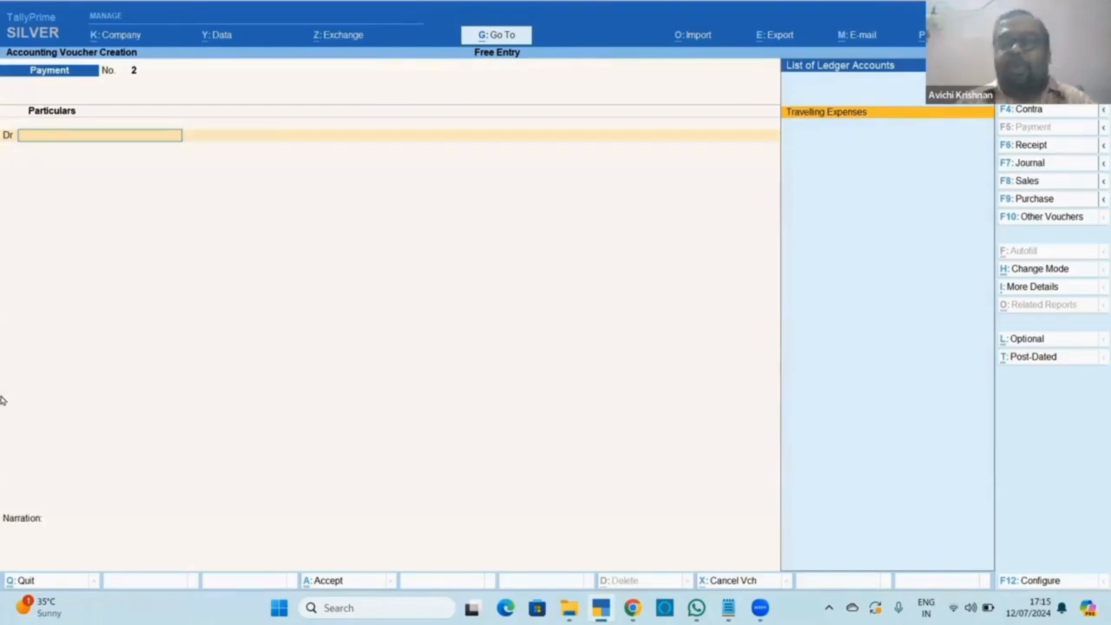
key("Return")
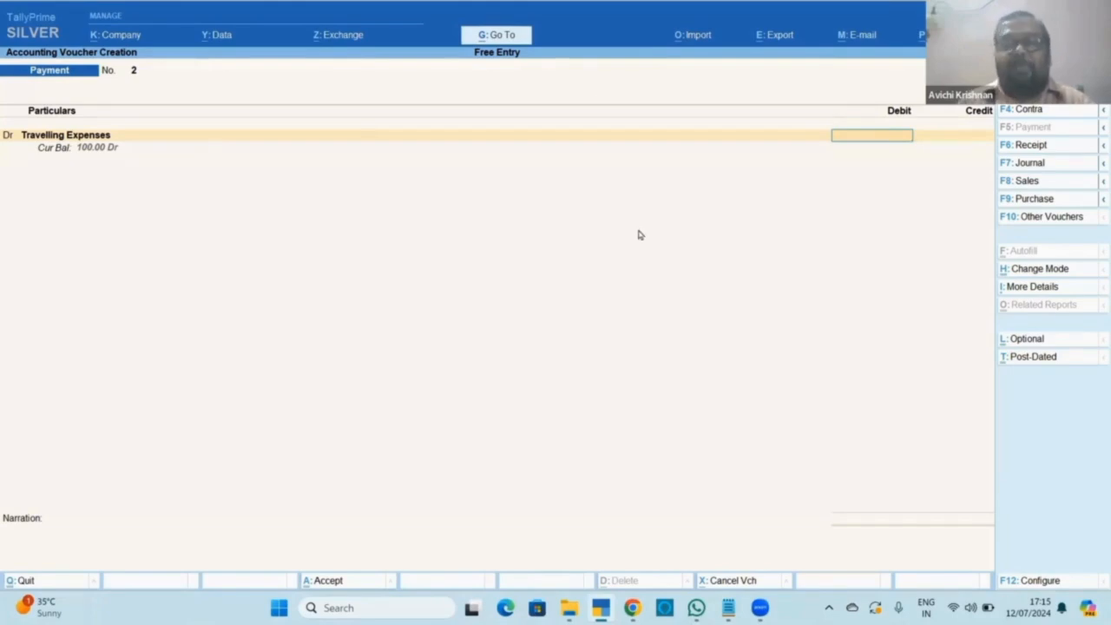
Abandon the unfinished voucher and locate the Receipt voucher type in Statistics.
key("Escape")
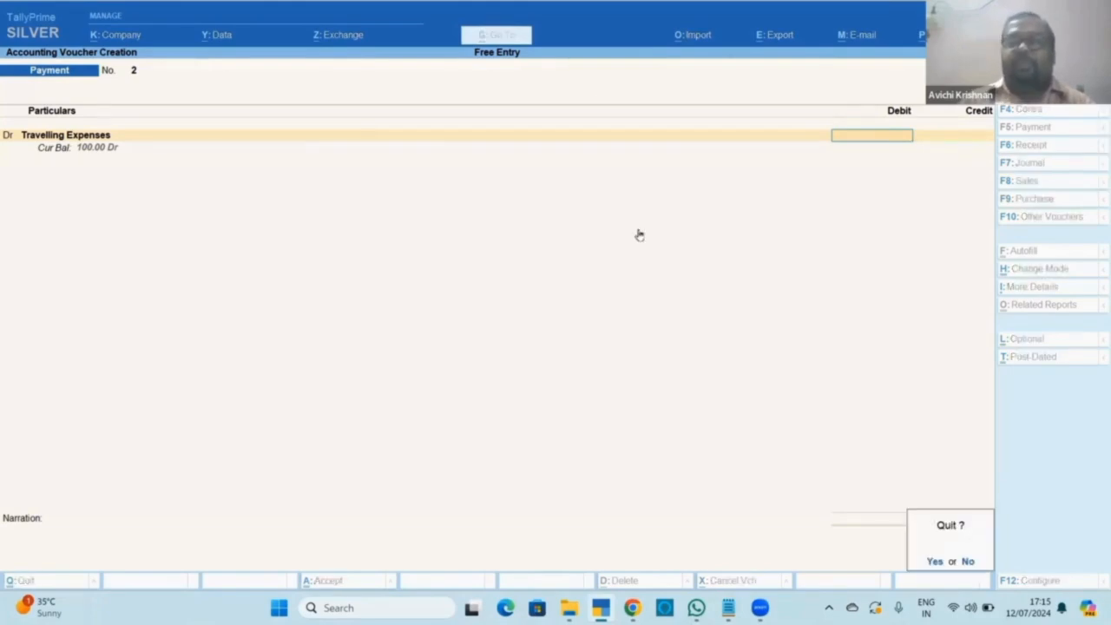
key("y")
key("d")
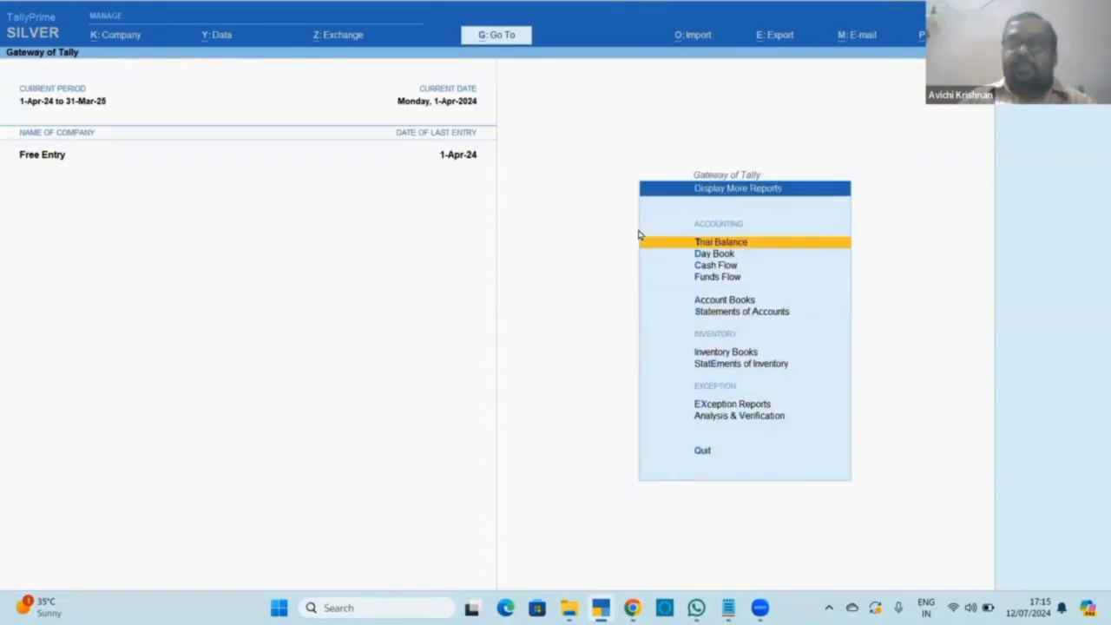
key("s")
key("Down")
key("Return")
key("Down")
key("Down")
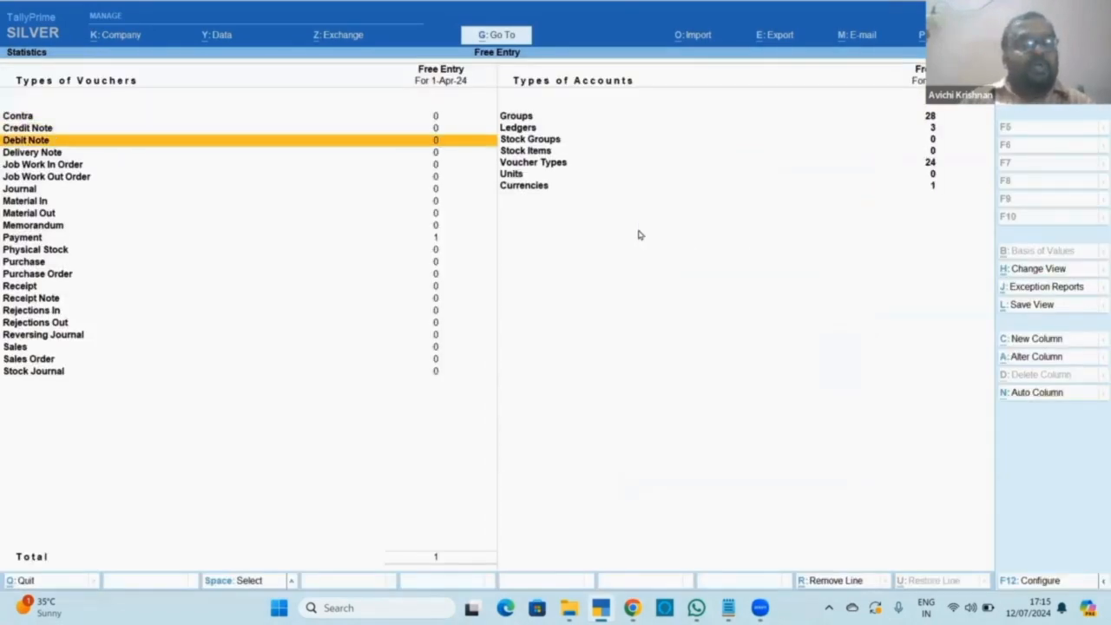
key("Down")
key("Down")
key("Down")
key("Down")
key("Down")
key("Down")
key("Down")
key("Down")
key("Down")
key("Up")
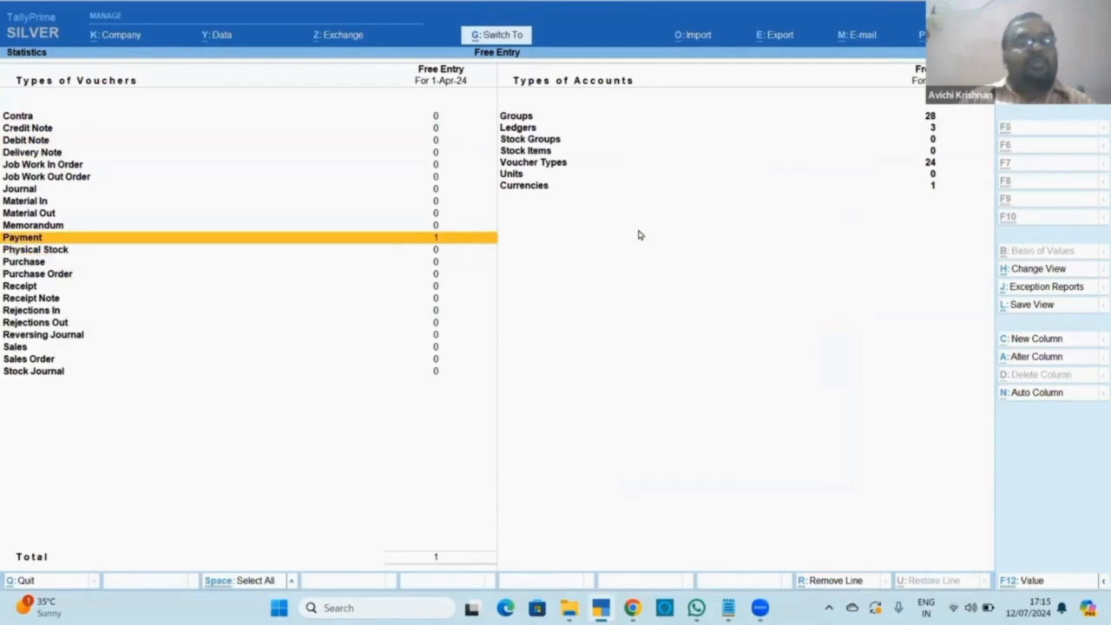
key("Down")
key("Down")
key("Down")
key("Down")
key("Down")
key("Up")
Set Receipt numbering to Manual with Prevent duplicates Yes, then return to the Gateway.
key("ctrl+Return")
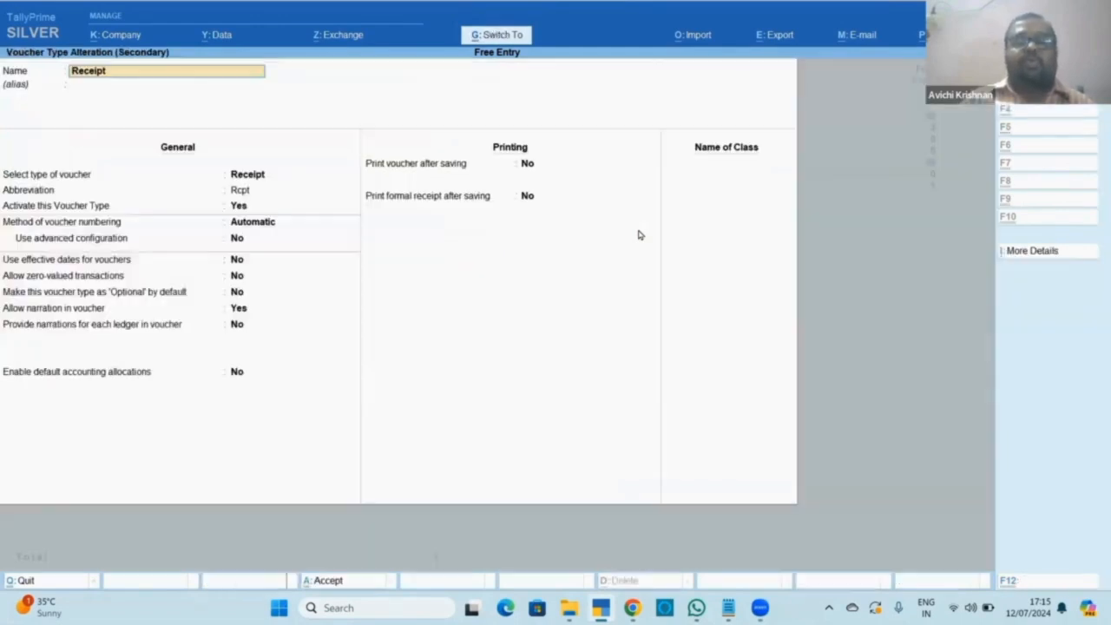
key("Return")
key("Return")
key("Return")
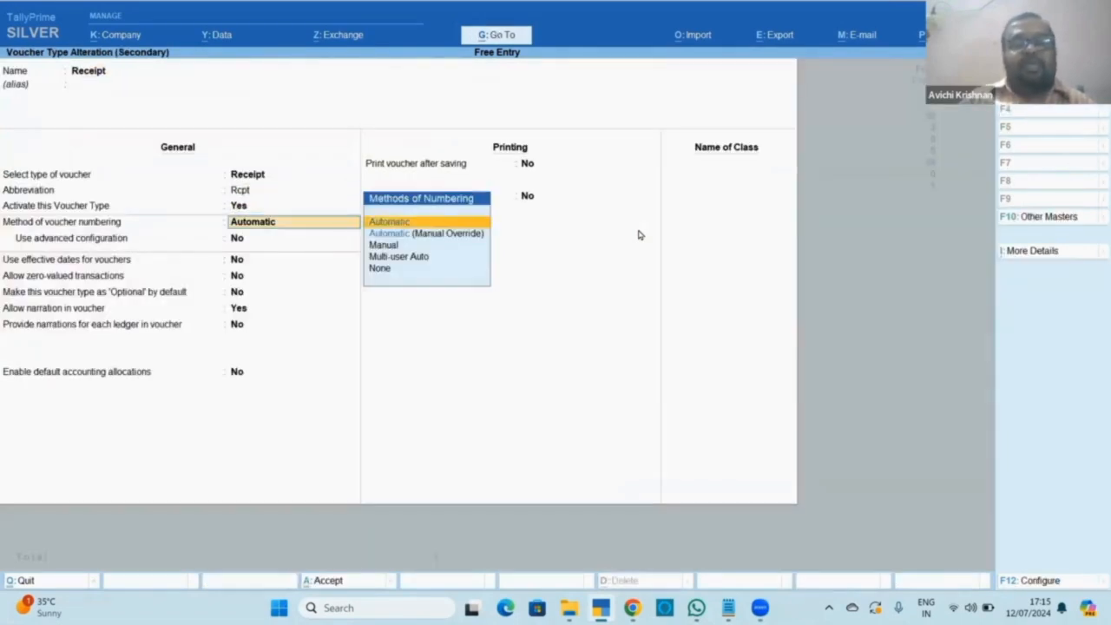
key("Down")
key("Down")
key("Return")
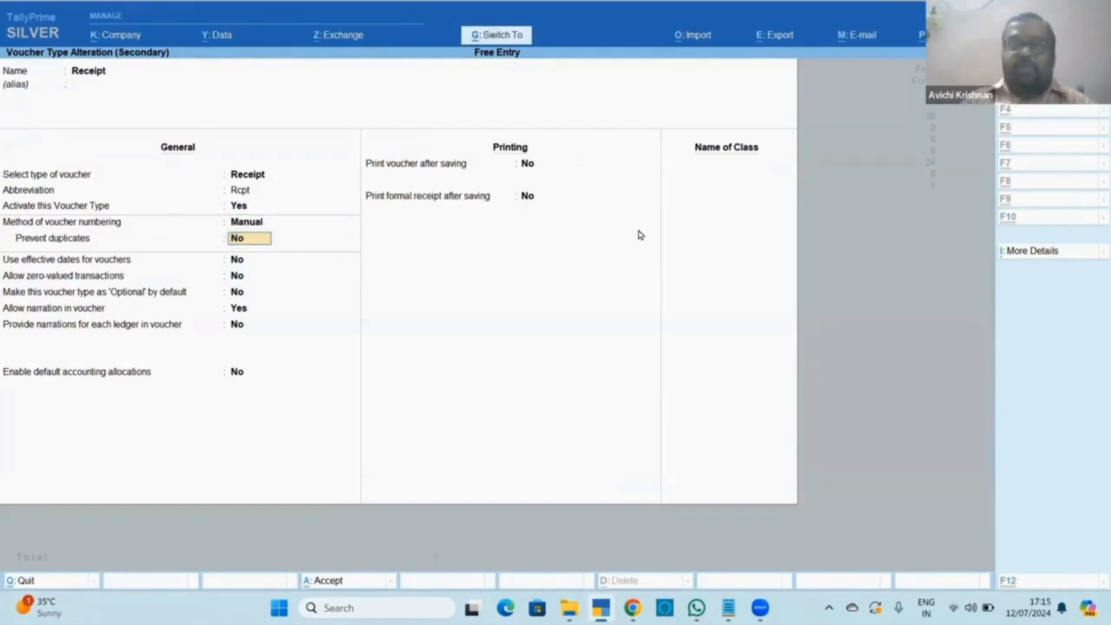
type("y")
key("Return")
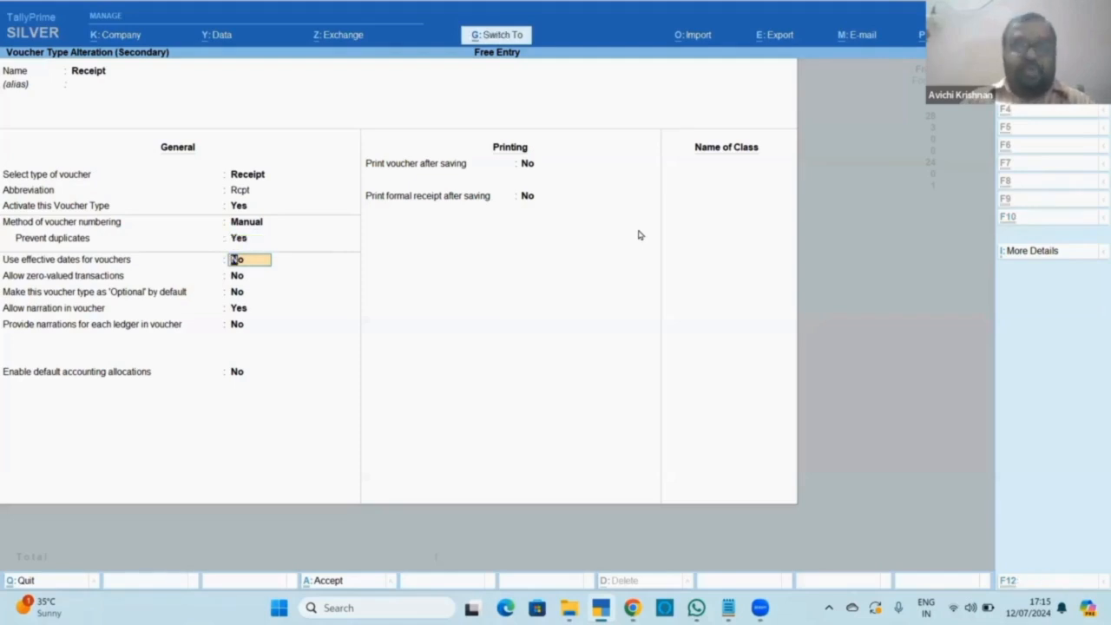
key("ctrl+a")
key("Escape")
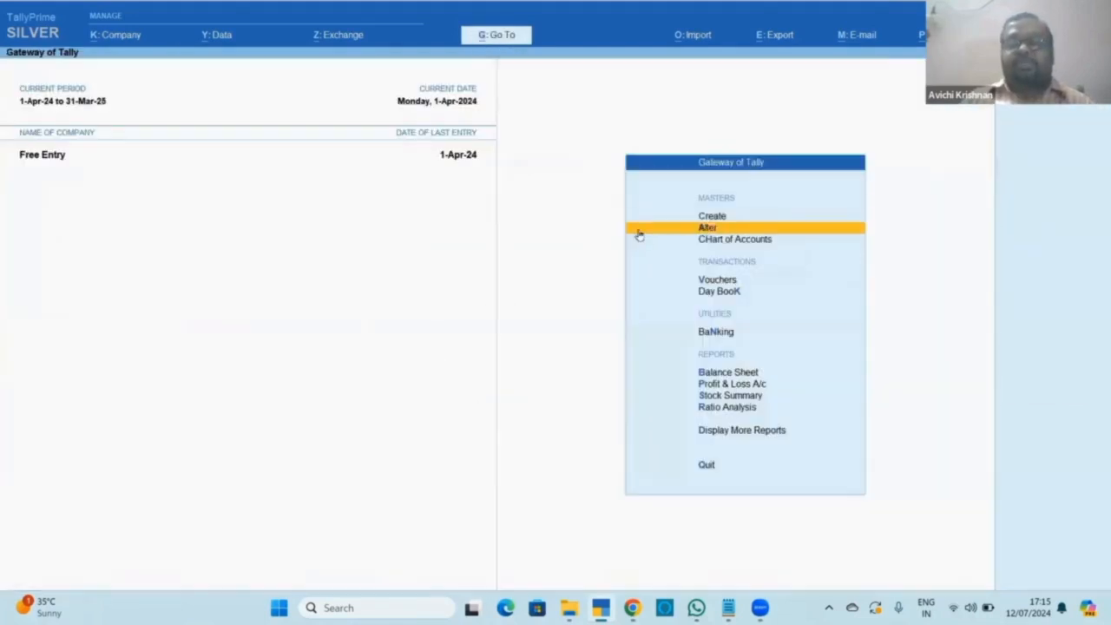
Start a Receipt voucher and create a Sales ledger under Sales Accounts for its credit line.
key("Down")
key("Return")
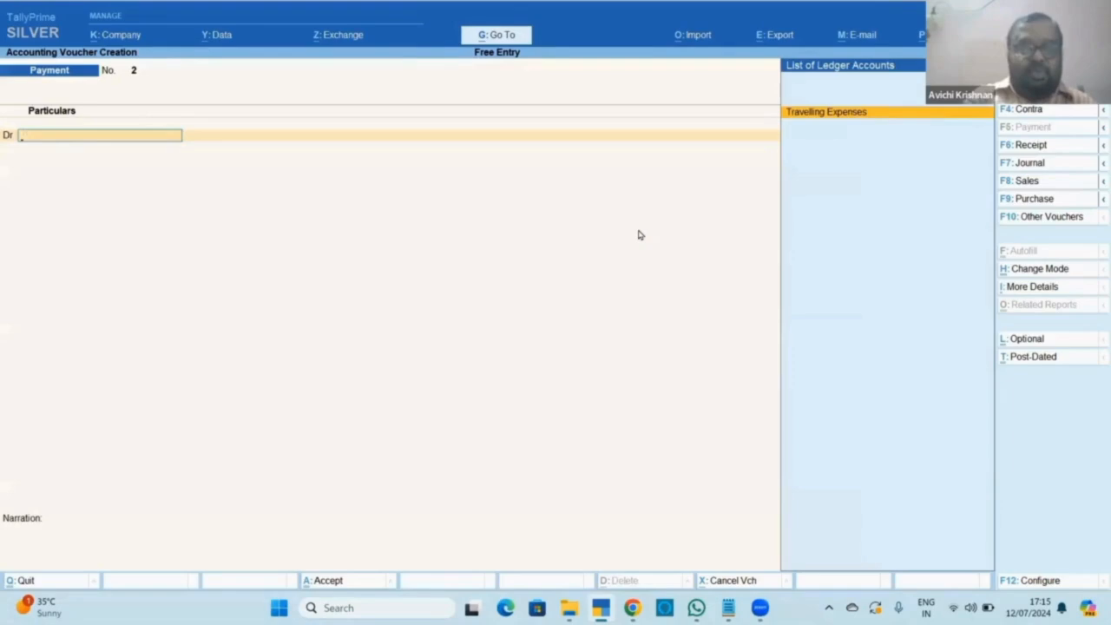
key("F6")
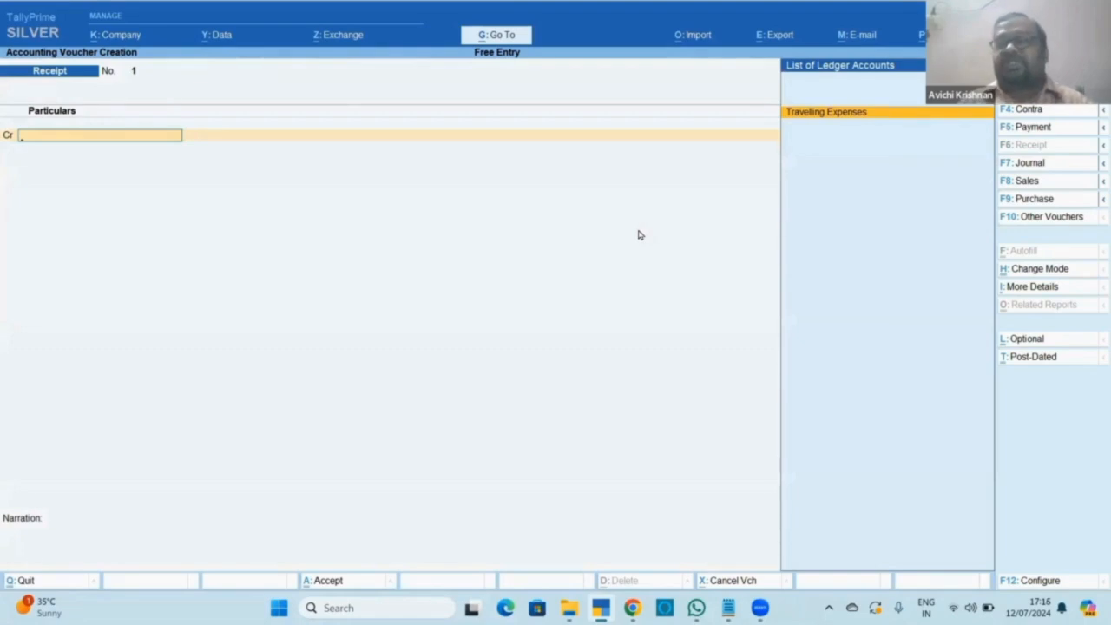
key("alt+c")
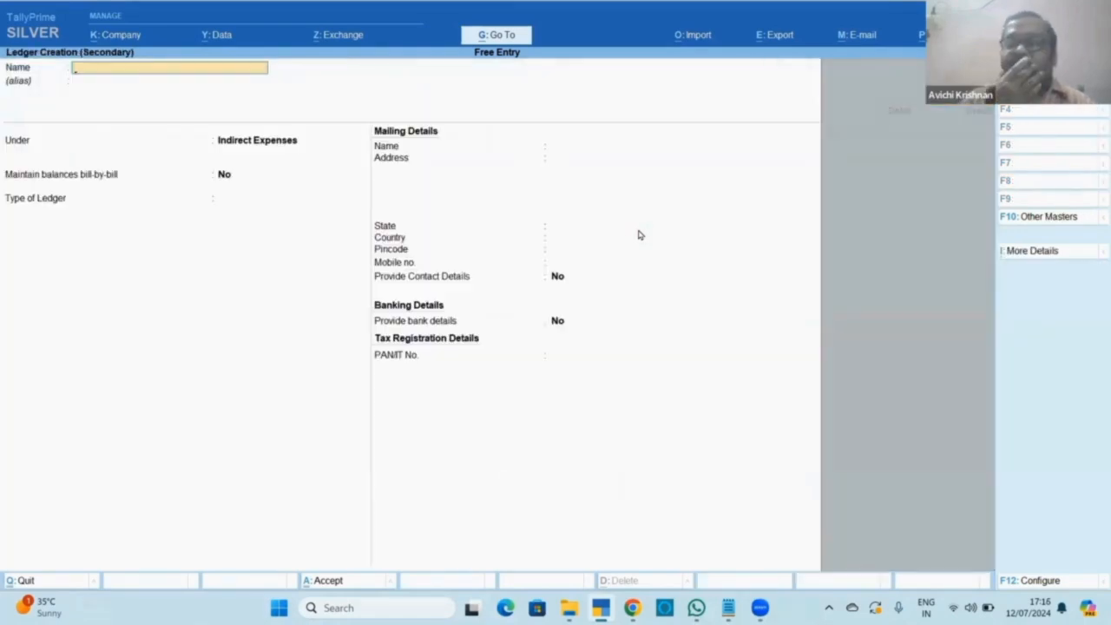
type("Sale")
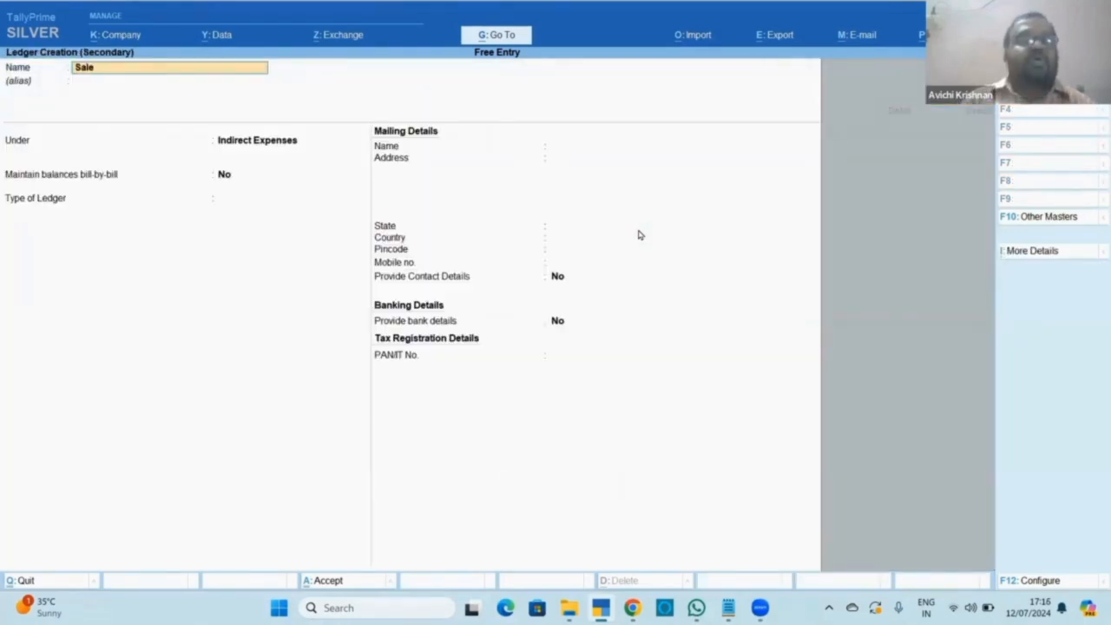
type("s")
key("Return")
type("sa")
key("Return")
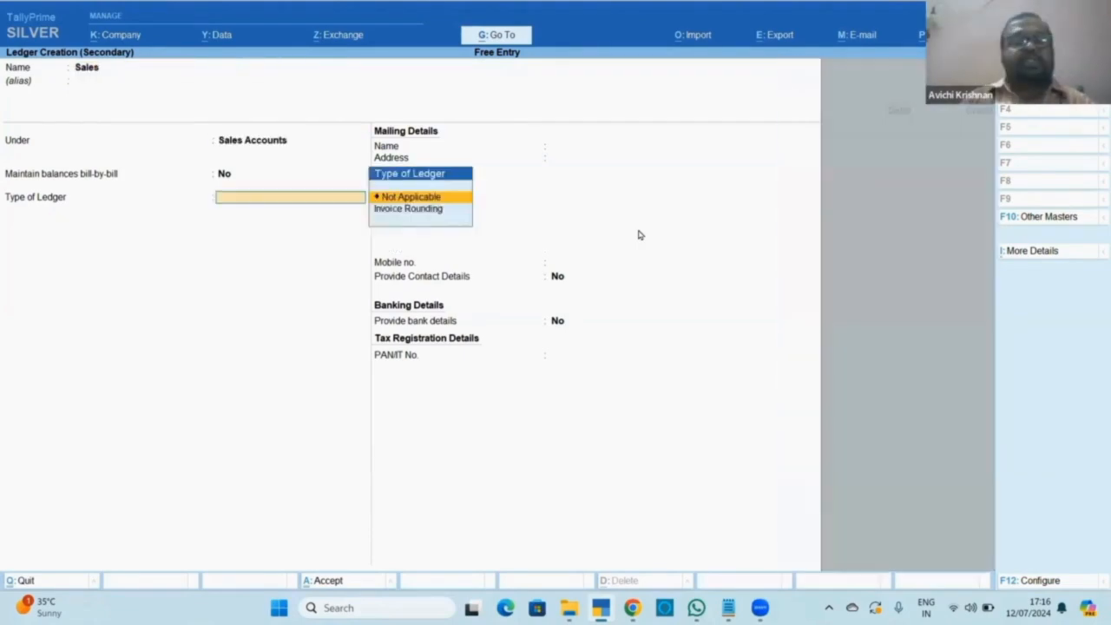
key("Return")
key("Return")
key("Return")
key("Return")
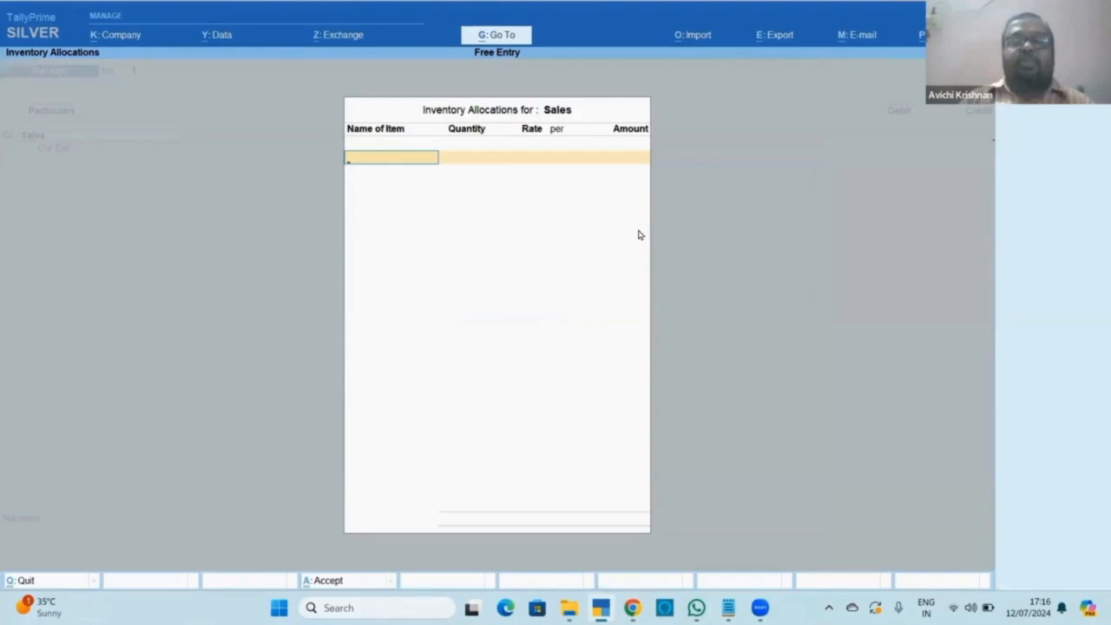
key("Return")
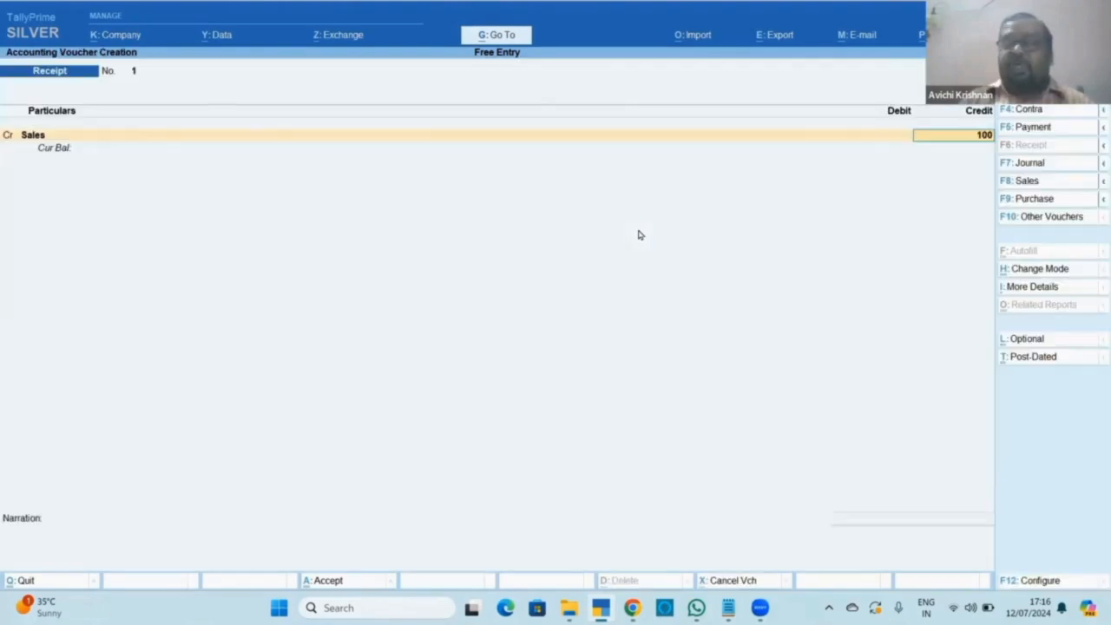
Credit Sales 1,000.00, debit Cash, accept, and enter 1 as the next receipt number.
key("Return")
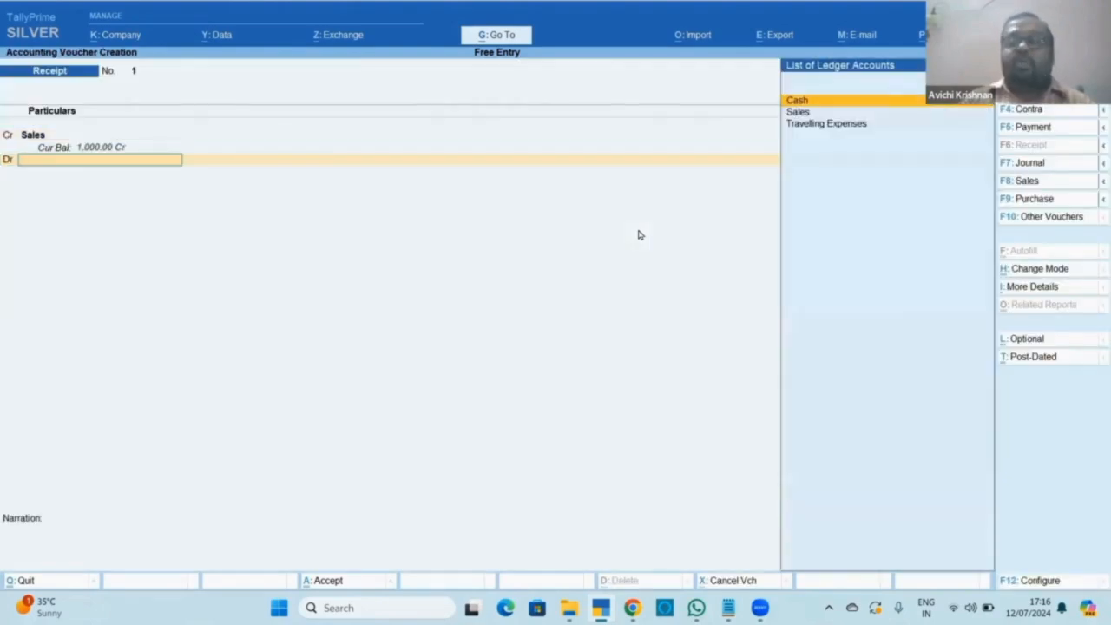
key("Return")
key("Return")
key("Return")
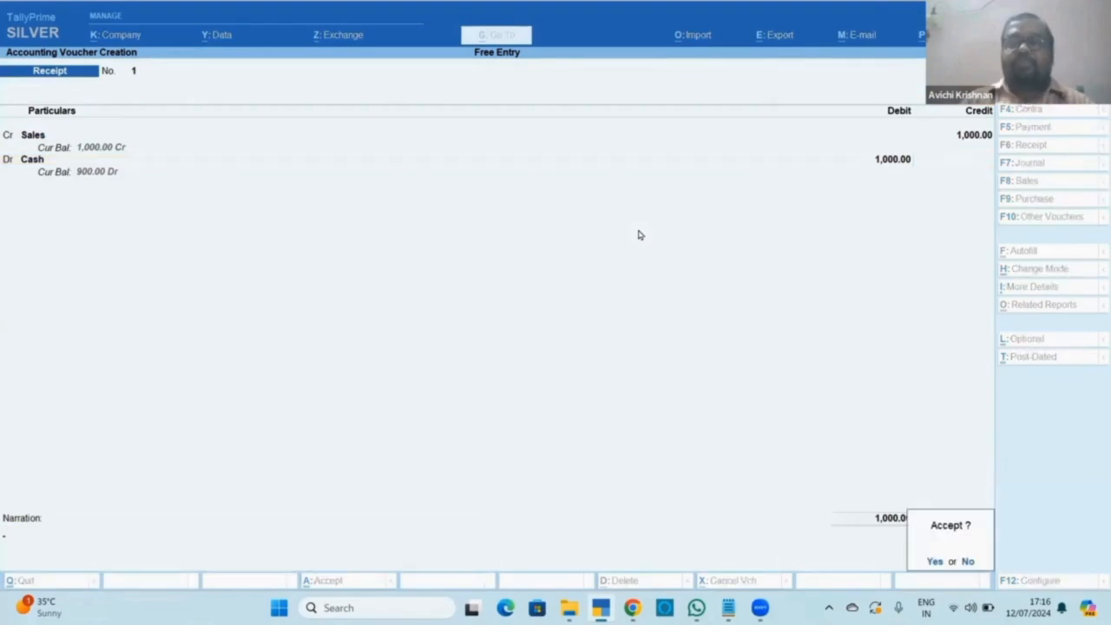
key("Return")
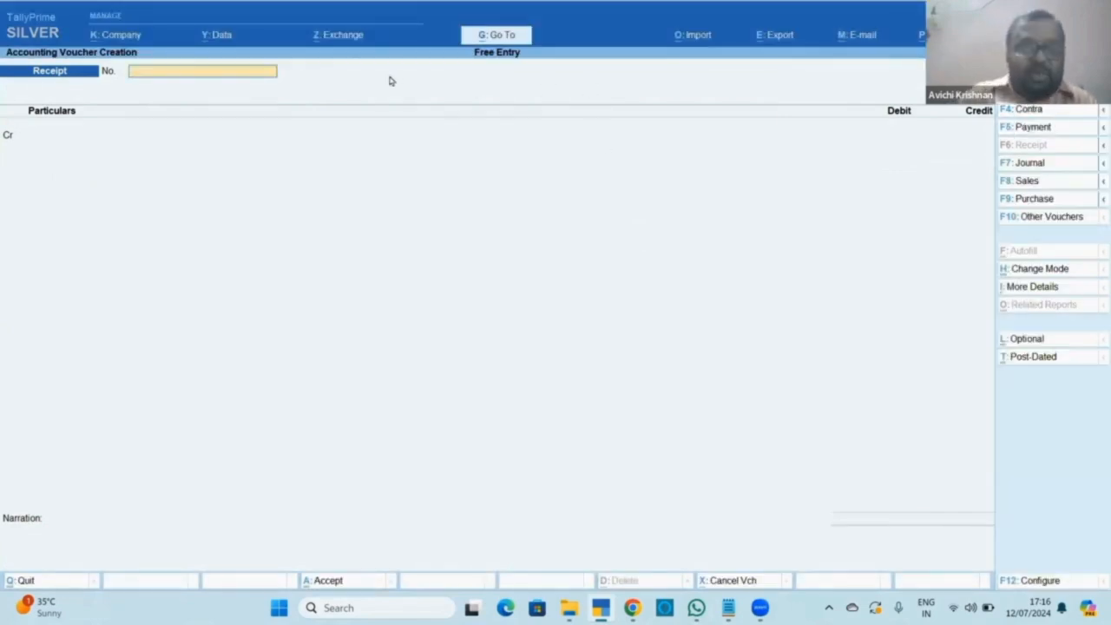
type("1")
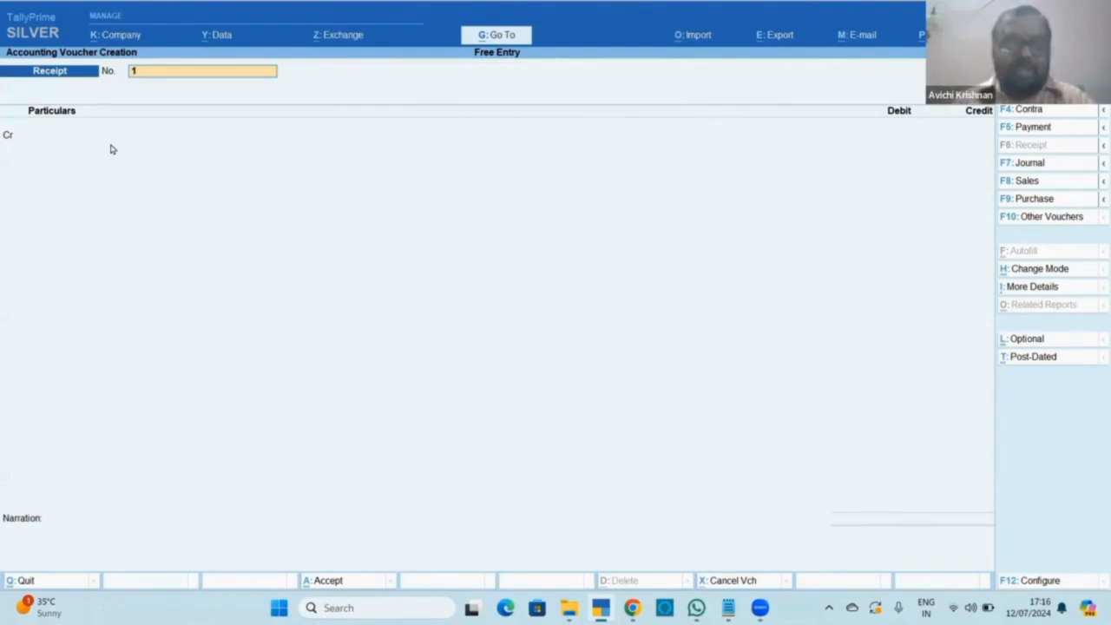
key("alt+g")
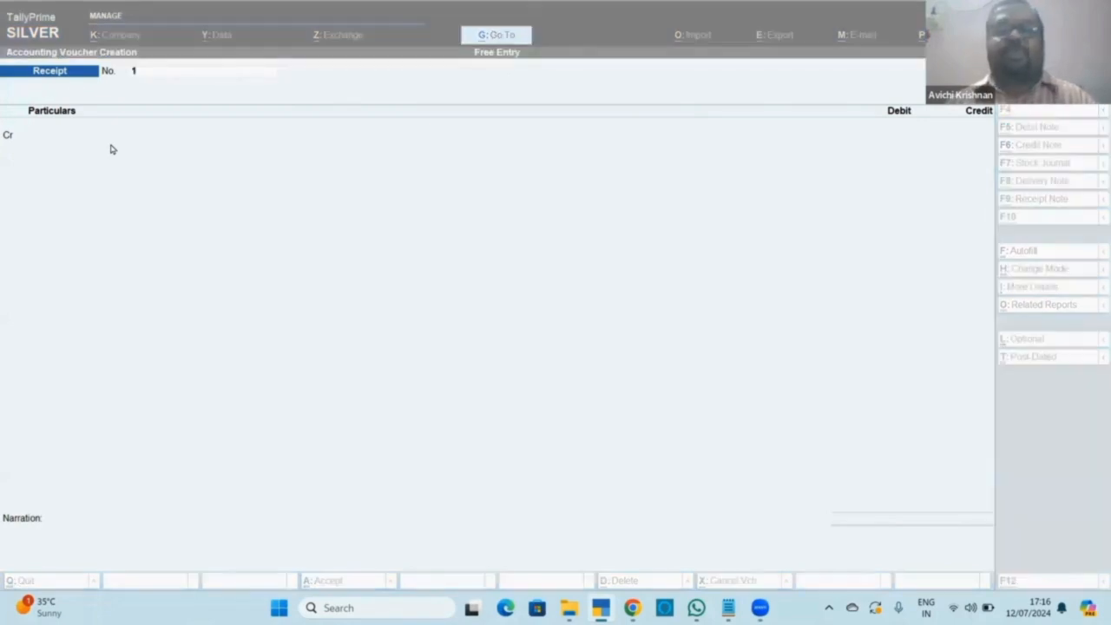
key("Escape")
key("alt+Tab")
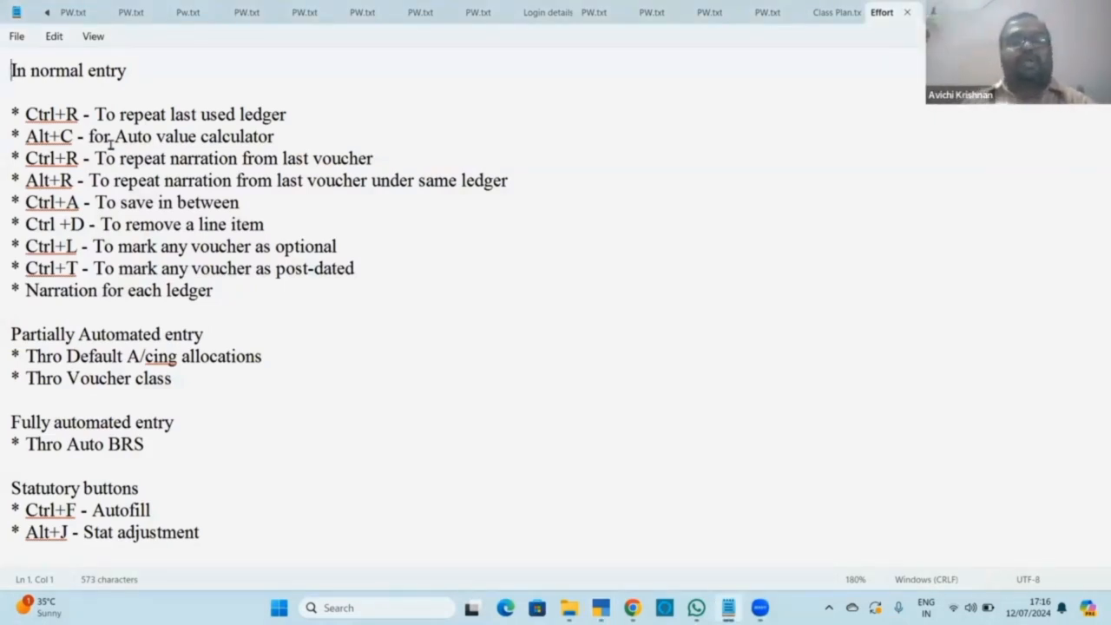
key("alt+Tab")
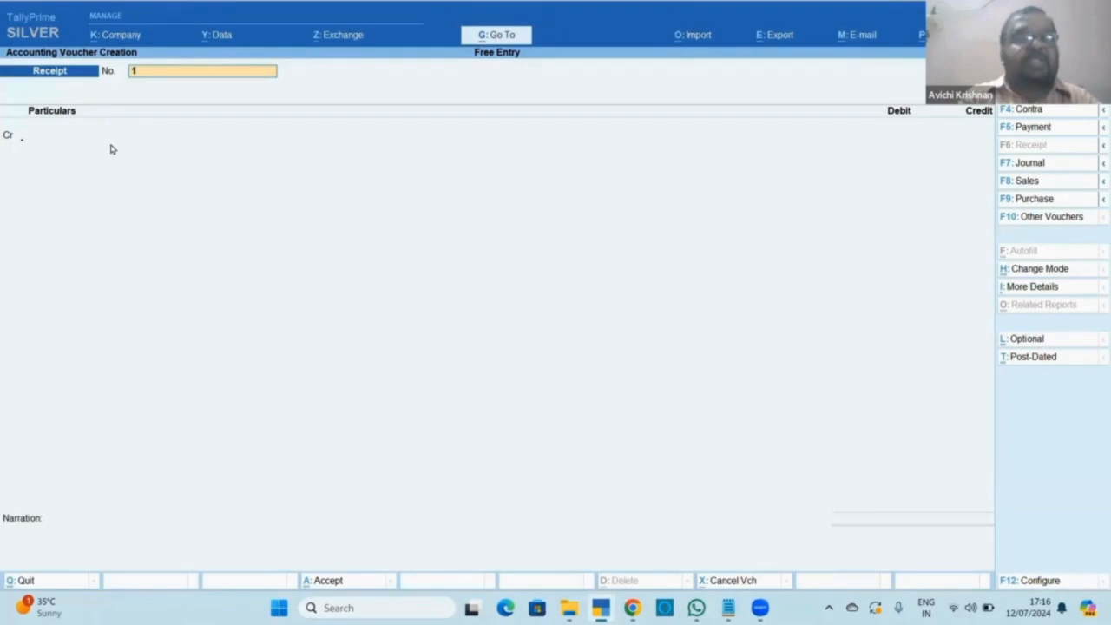
Switch to Payment voucher No. 2 and replace the Sales debit ledger with Travelling Expenses.
key("F5")
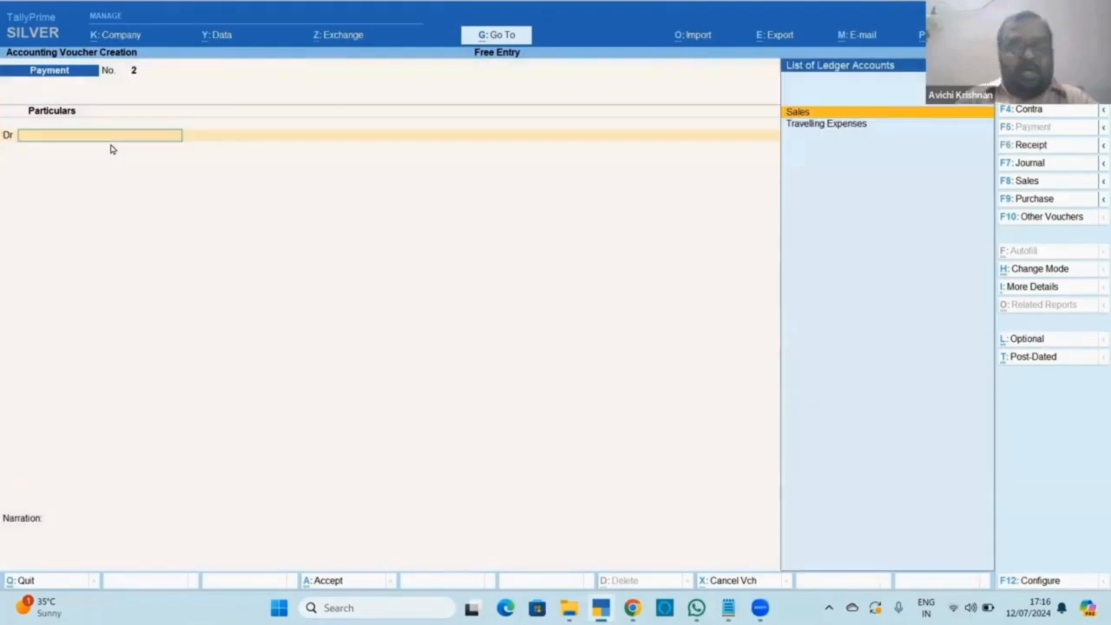
key("Return")
key("Escape")
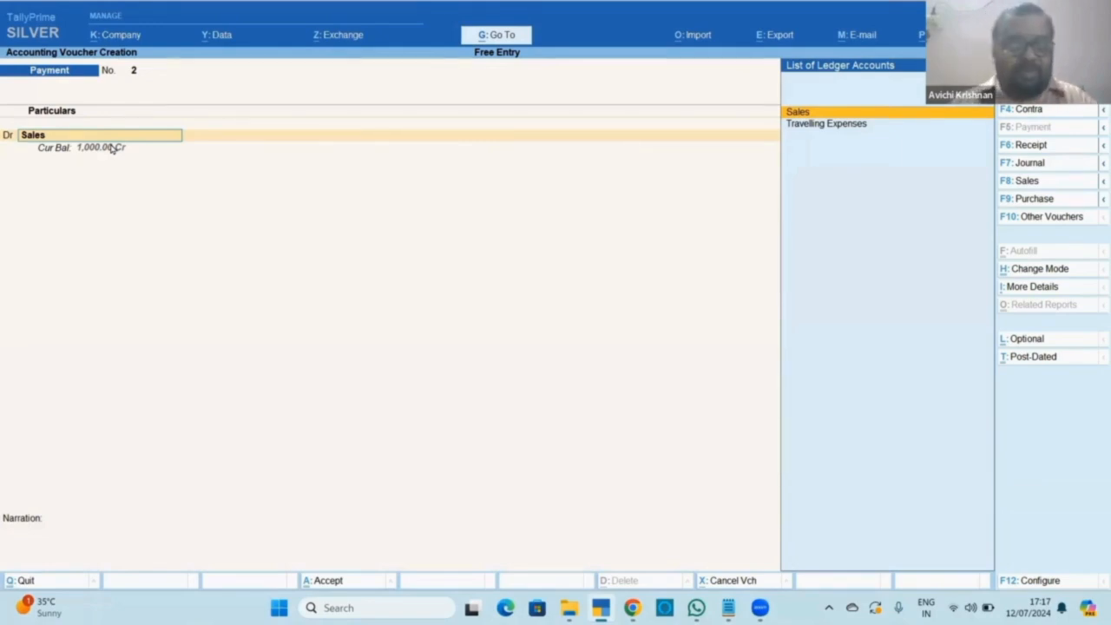
type("Trav")
key("Return")
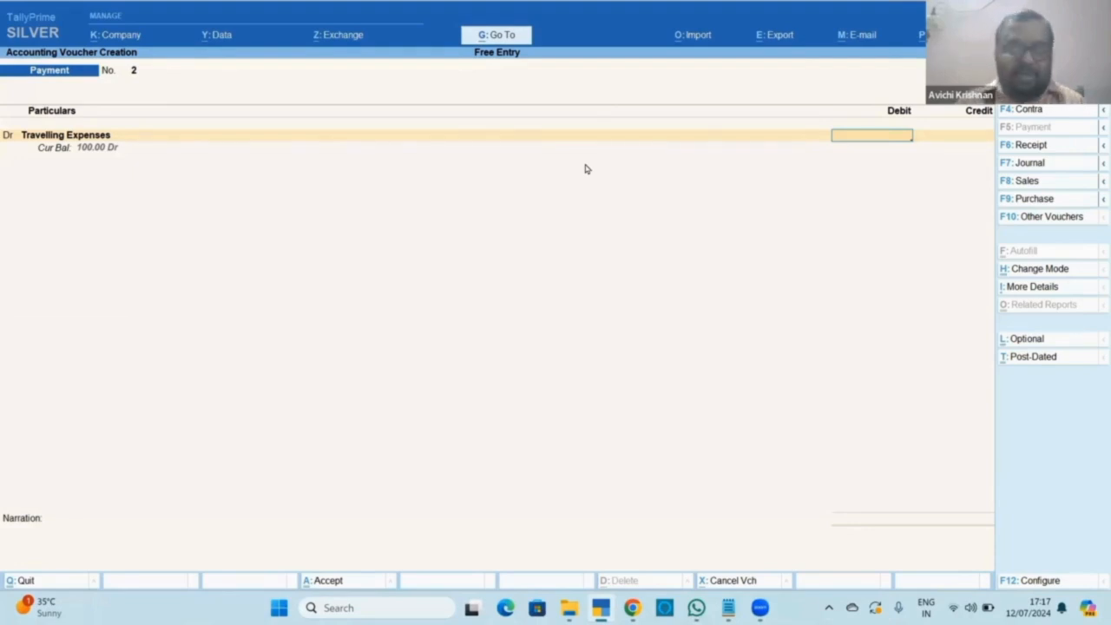
Debit 8*42 (336.00), credit Cash, narrate 'paid for 8 people Rs.42 each', and save.
key("ctrl")
key("alt+c")
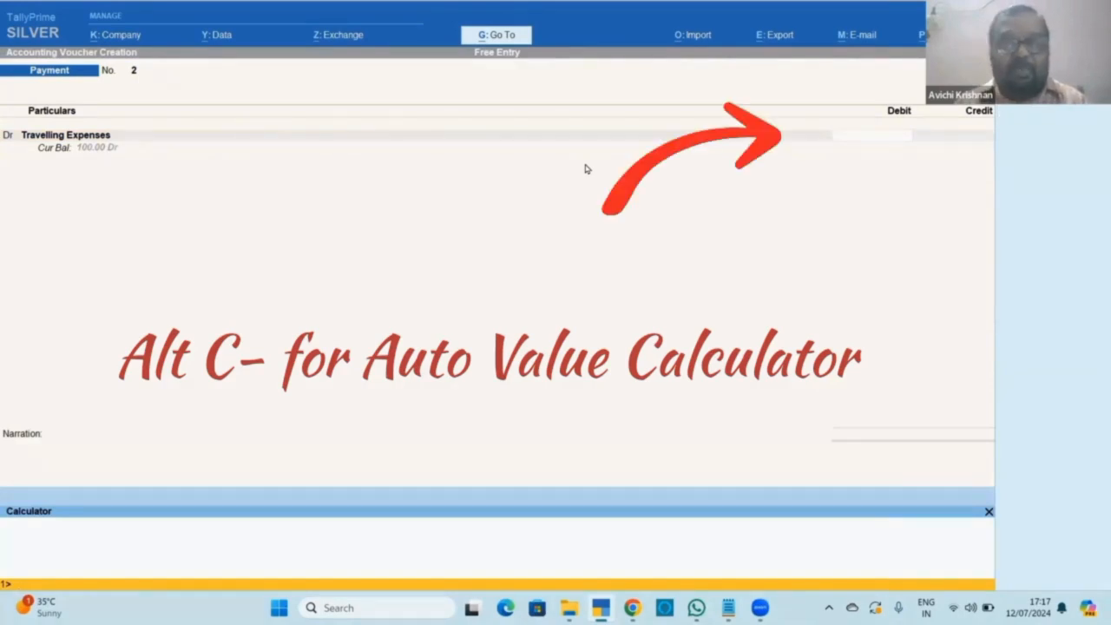
type("8*42")
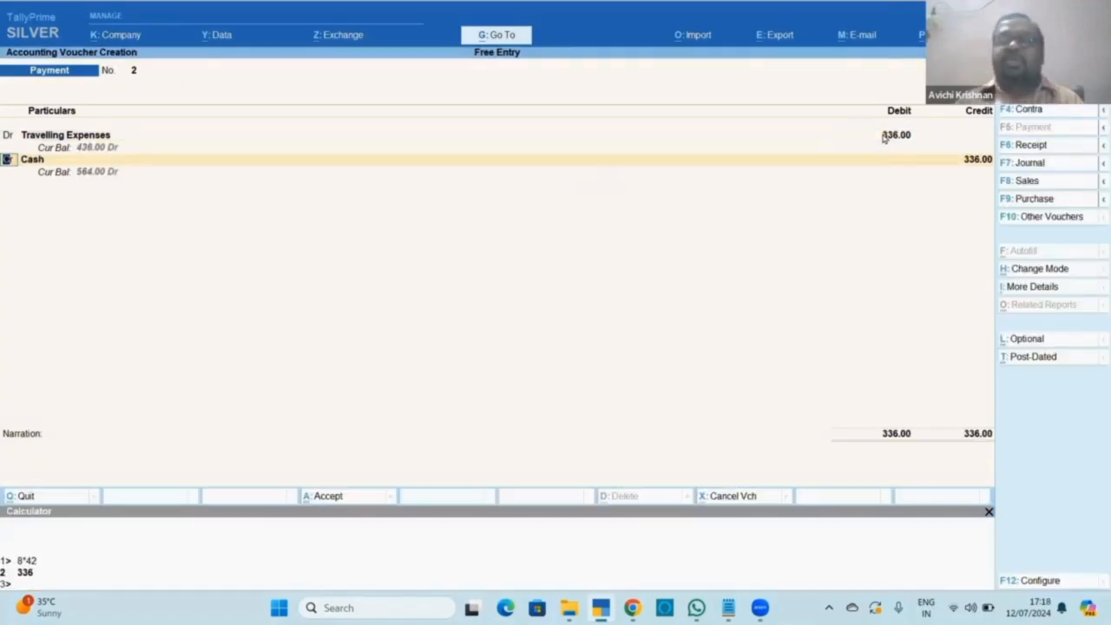
key("Return")
key("Return")
key("Return")
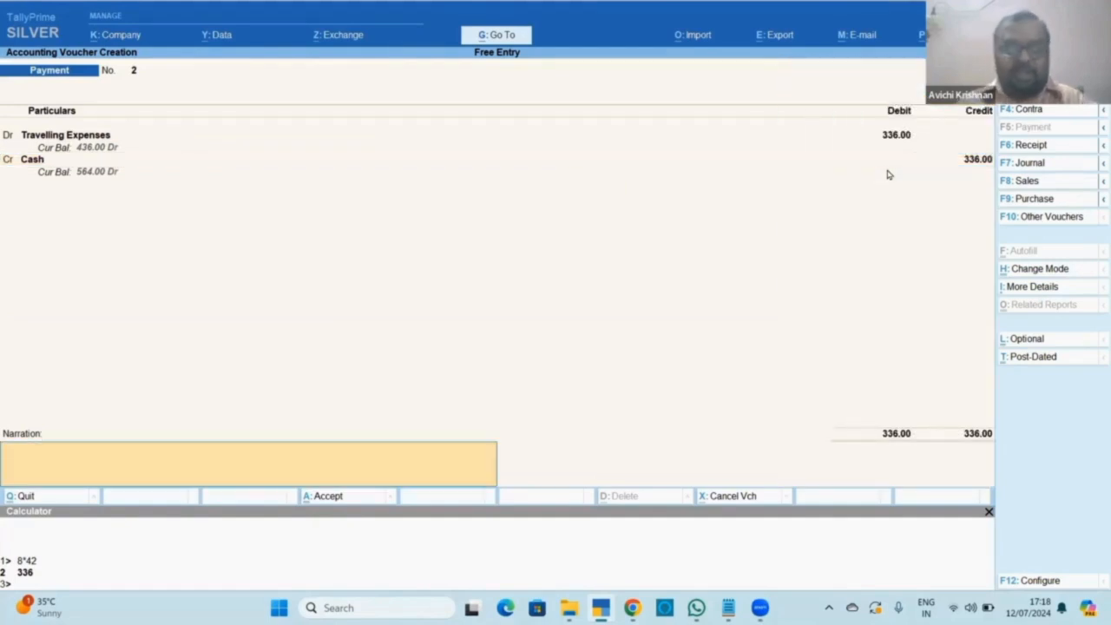
type("paid fo")
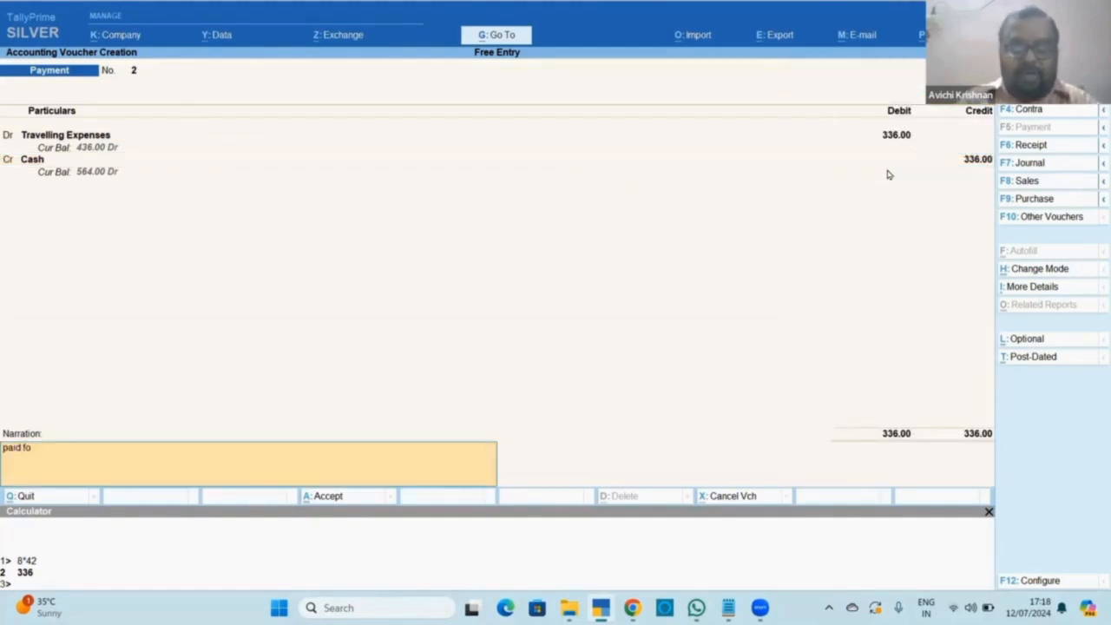
type("r 8")
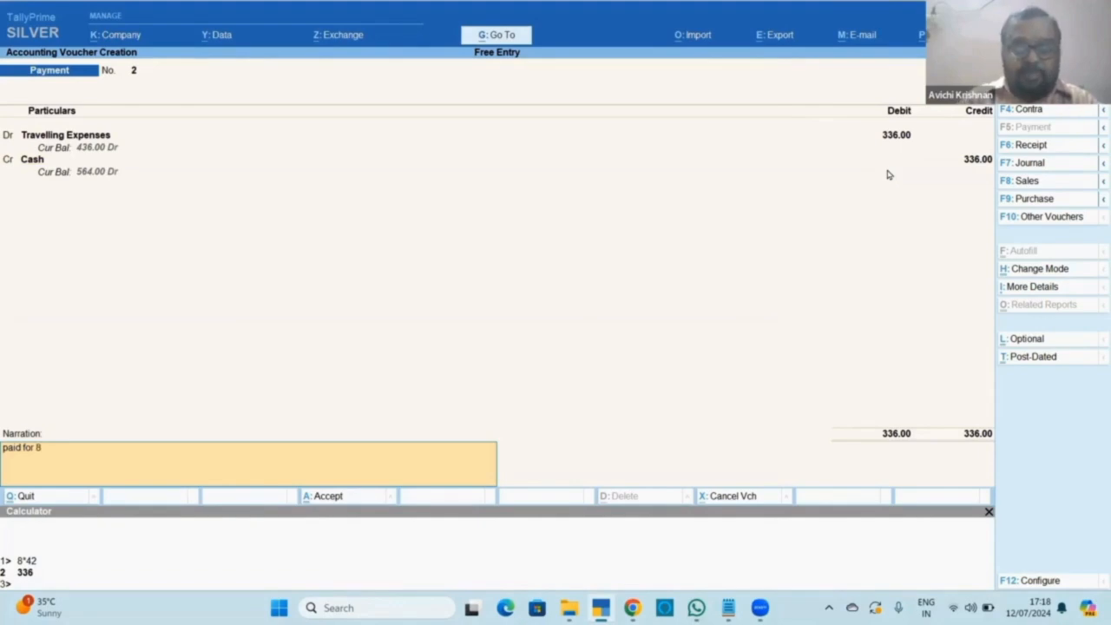
type(" people")
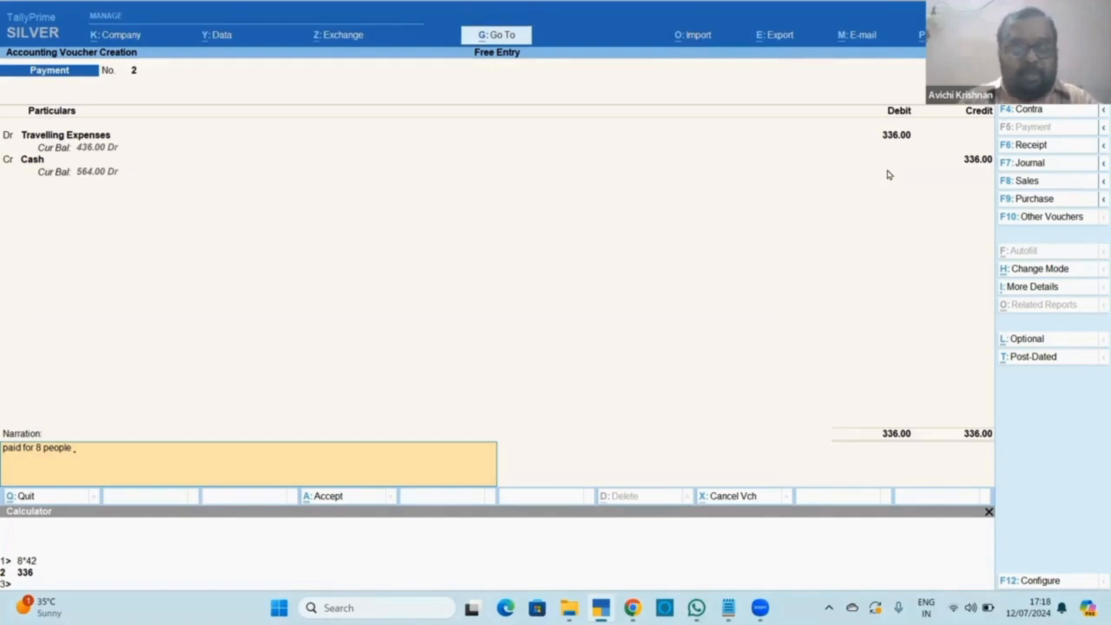
type(" Rs.")
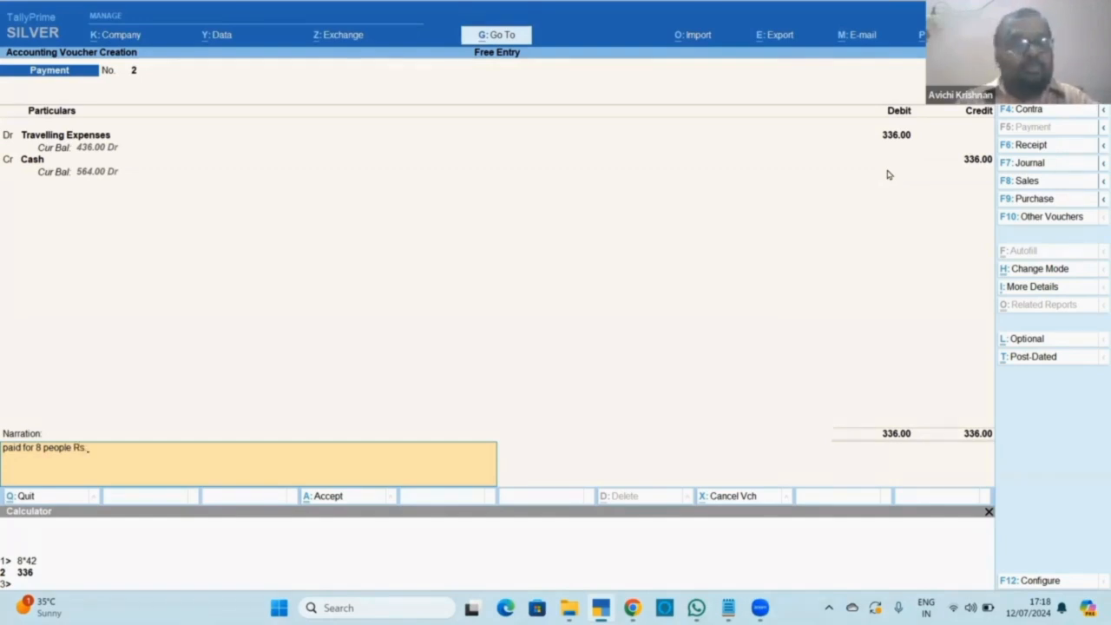
type("42 each")
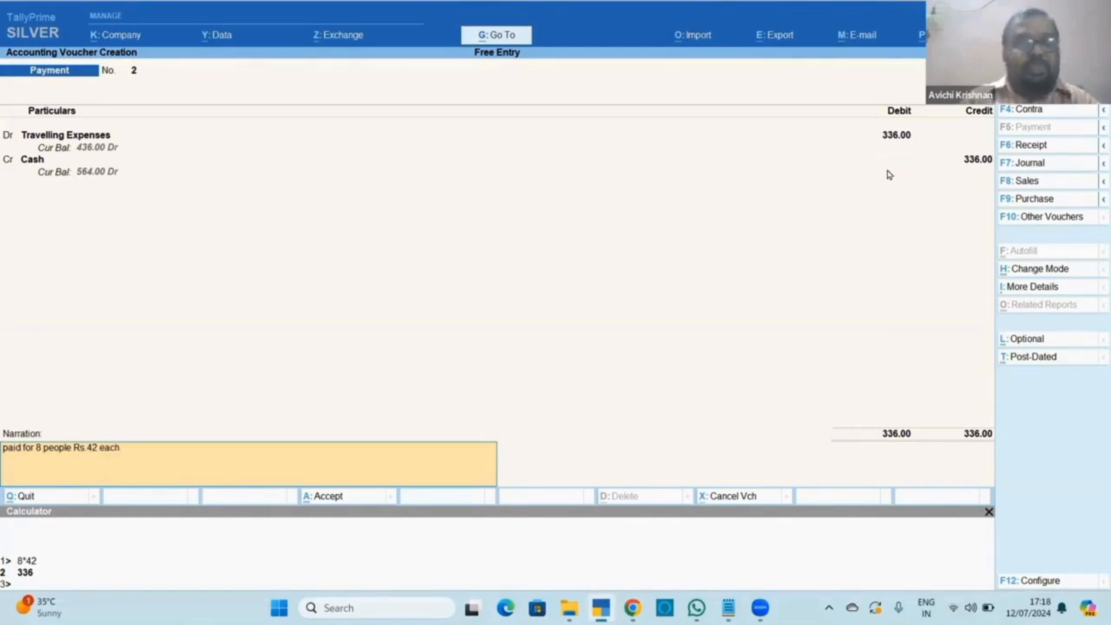
key("Return")
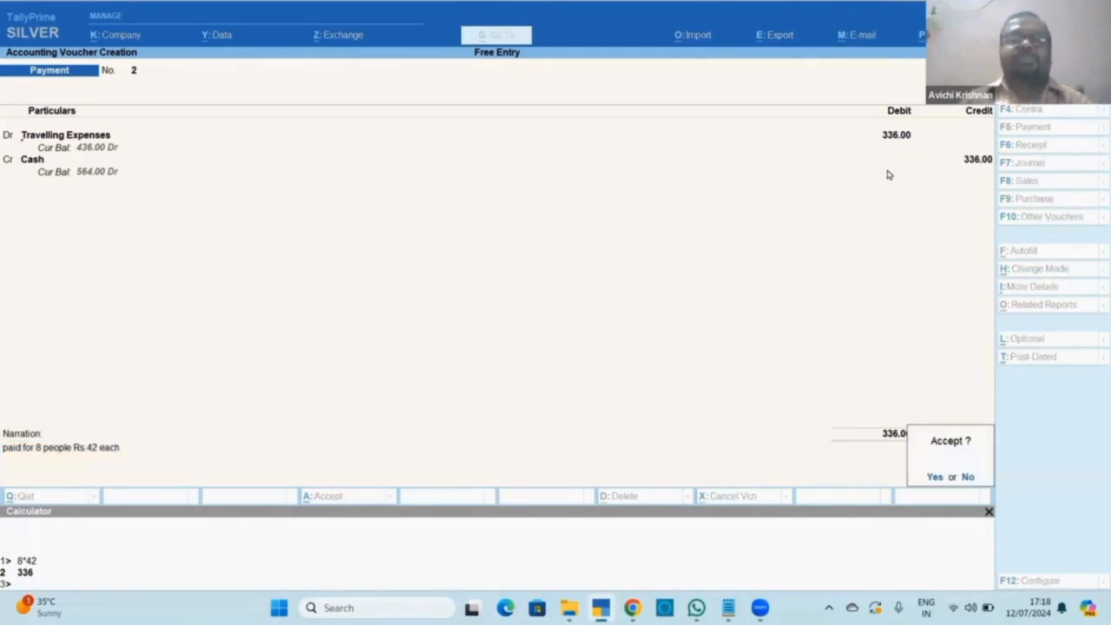
key("Return")
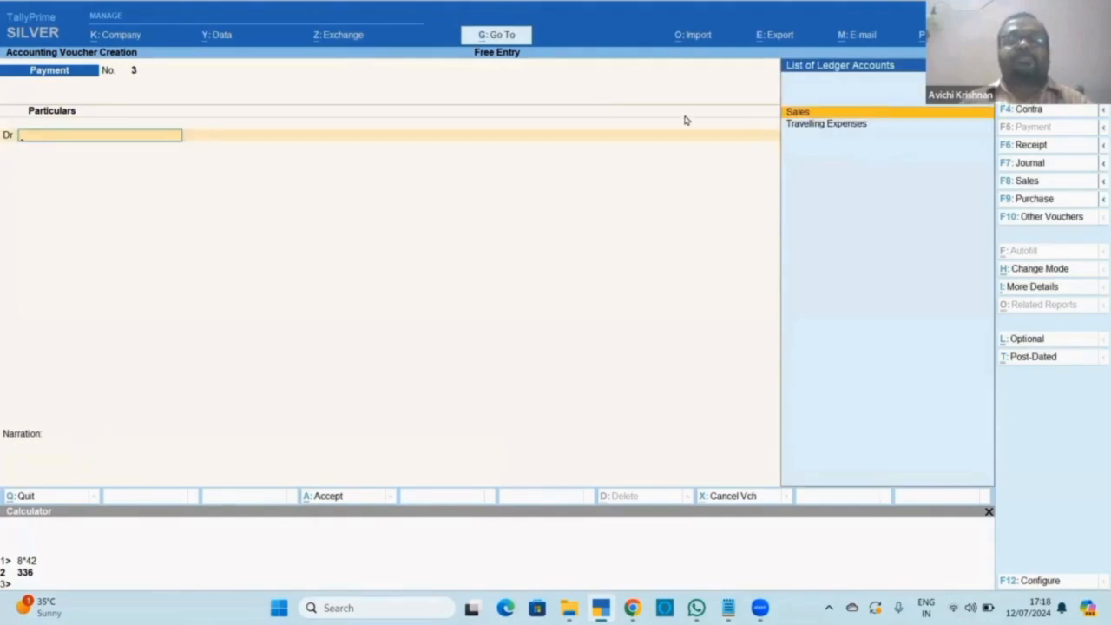
key("alt+Tab")
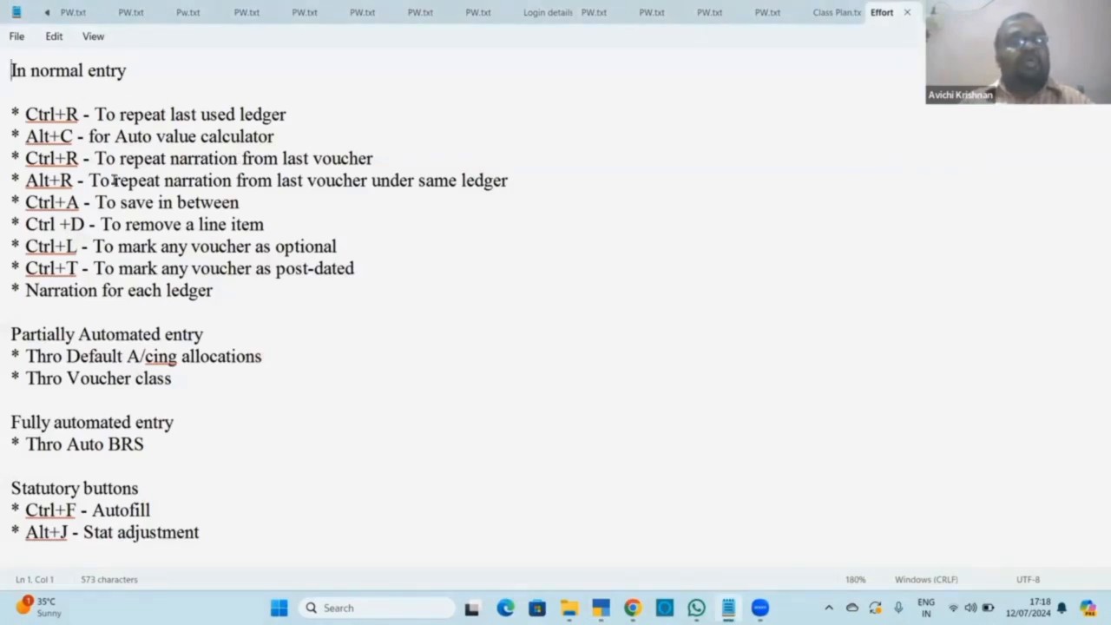
left_click(195, 158)
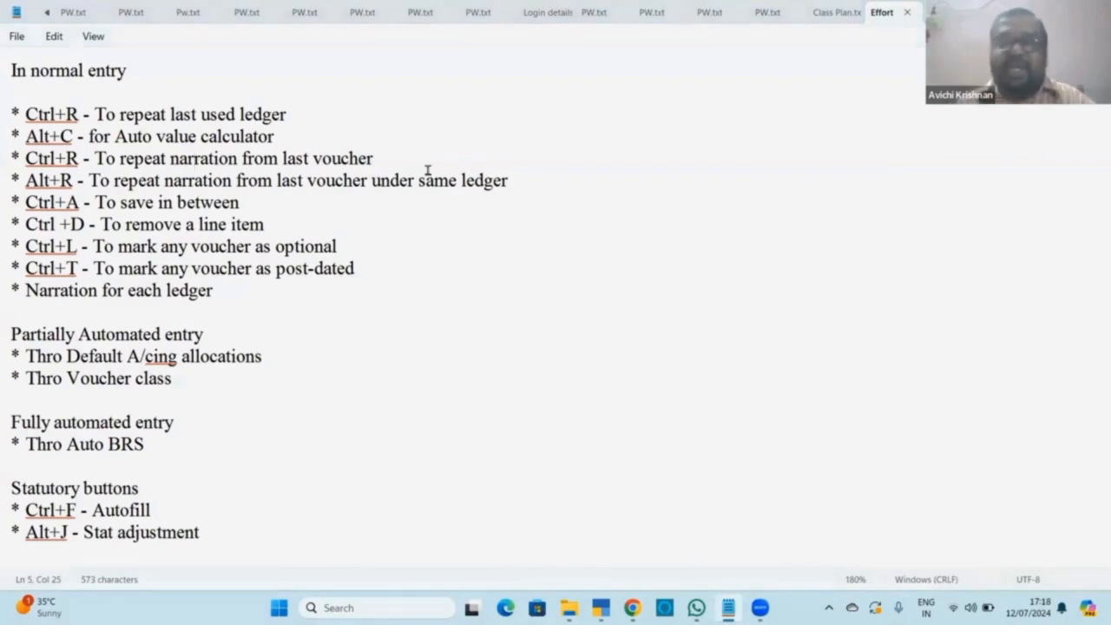
key("alt+Tab")
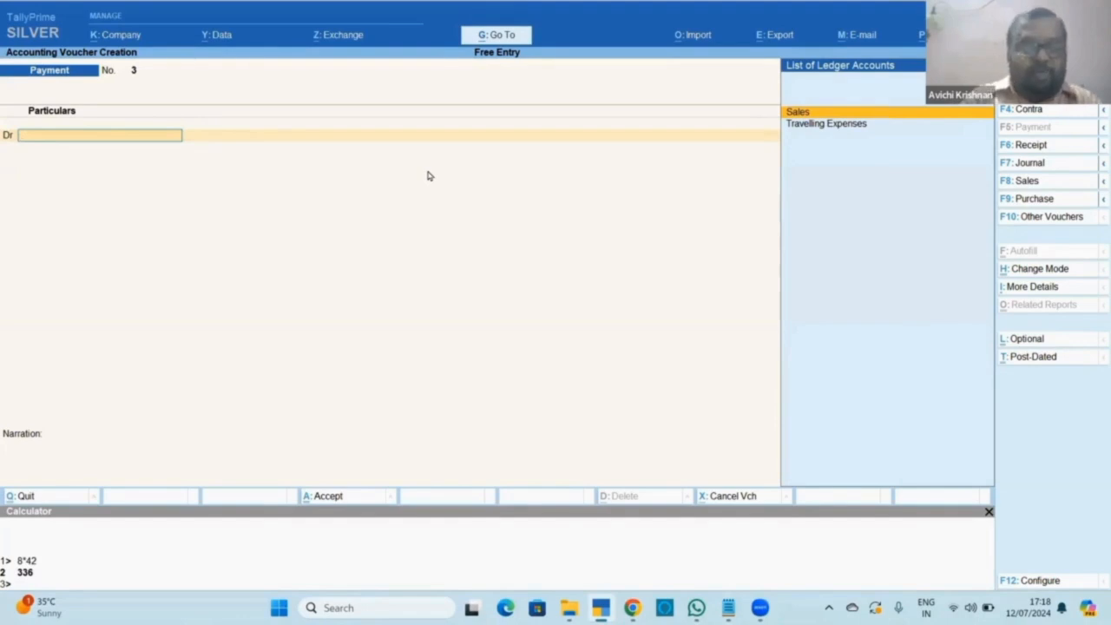
Create a Refreshments ledger under Indirect Expenses from within the payment voucher.
key("alt")
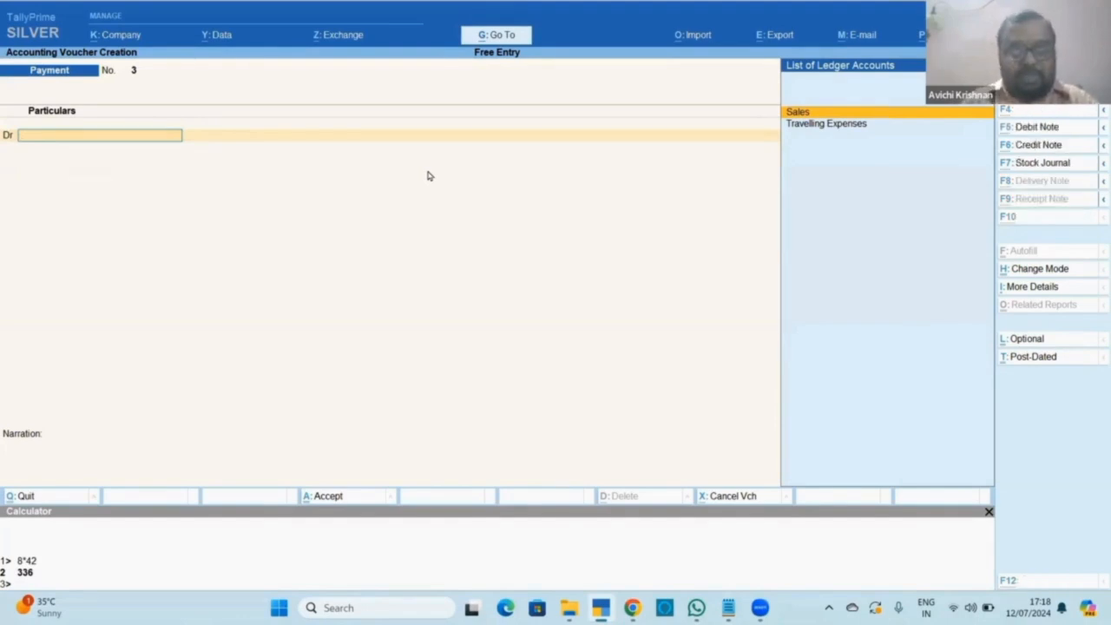
key("alt+c")
type("Refre")
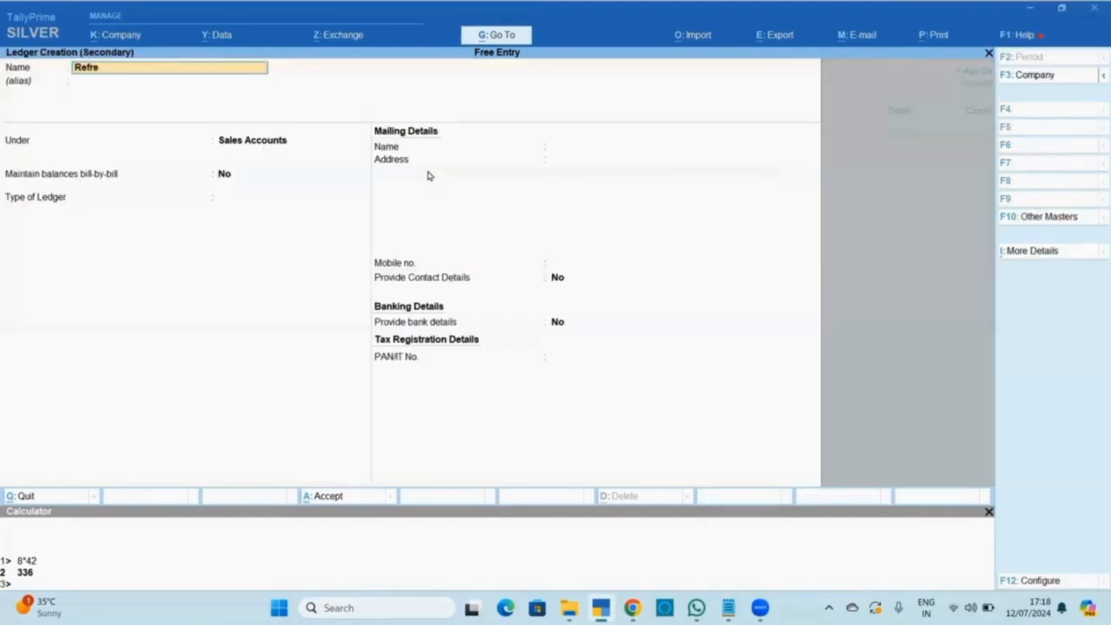
type("shments")
key("ctrl+a")
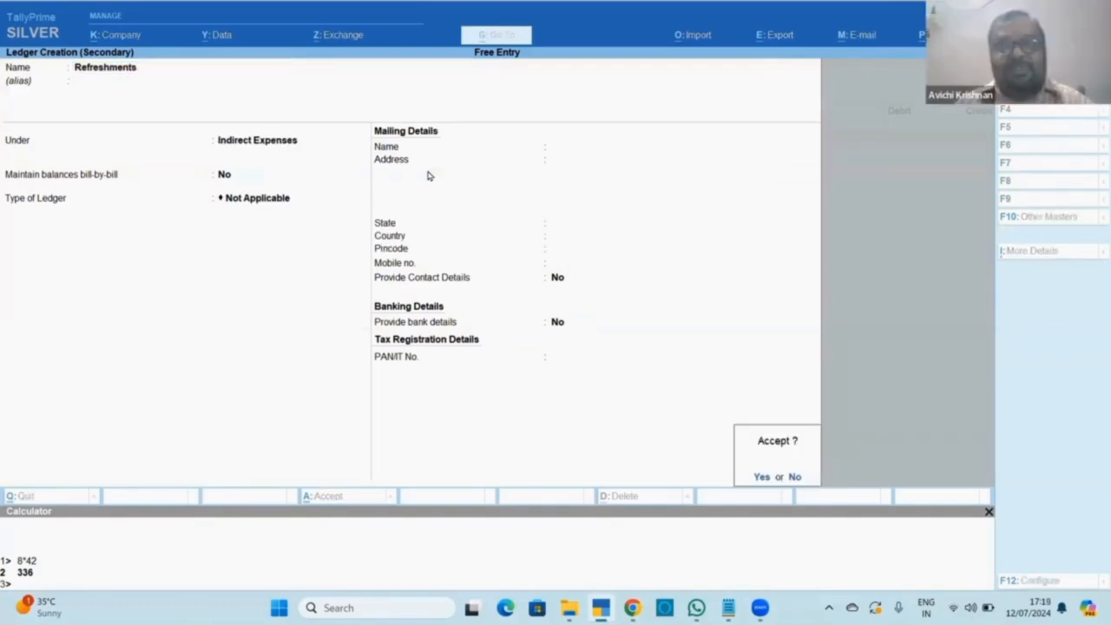
key("Return")
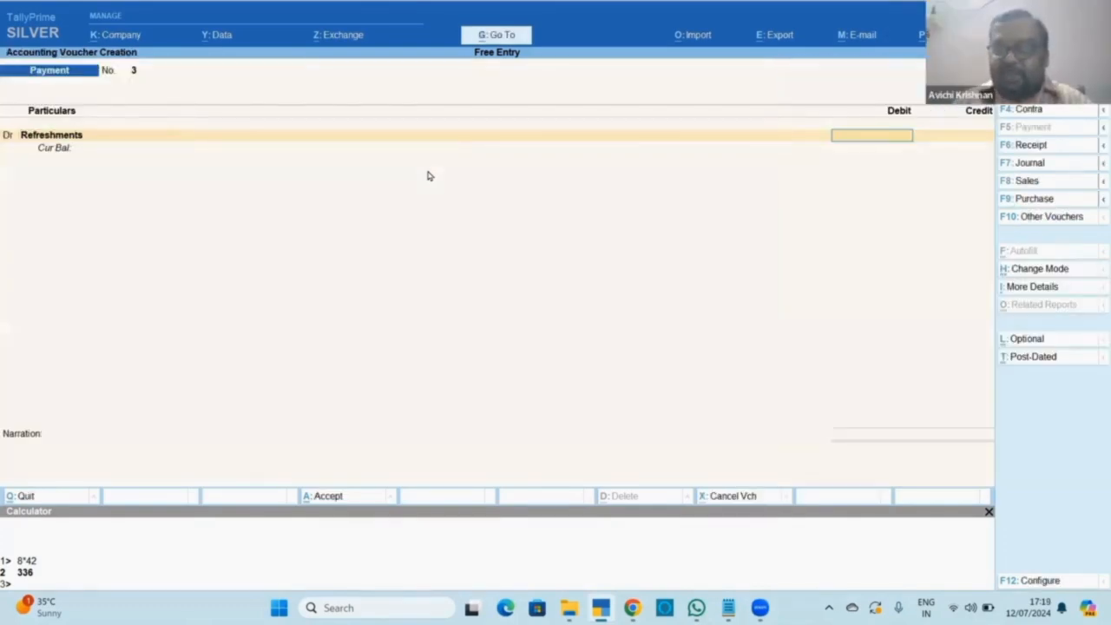
Debit Refreshments 65, credit Cash, narrate 'paid for coffee, tea', and save the voucher.
type("65")
key("Return")
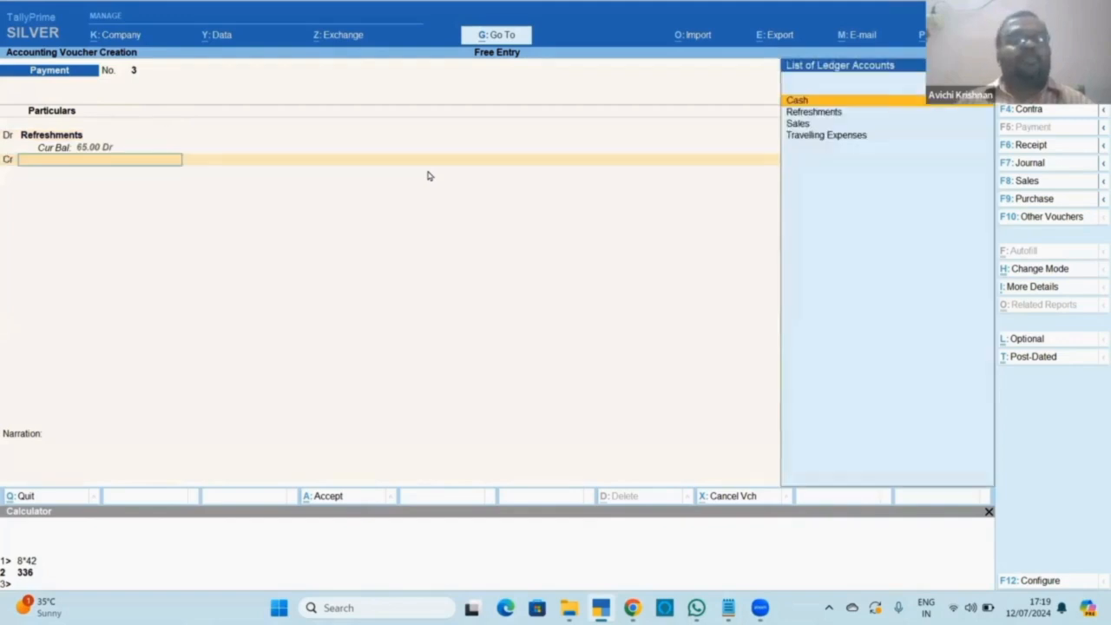
key("Return")
key("Return")
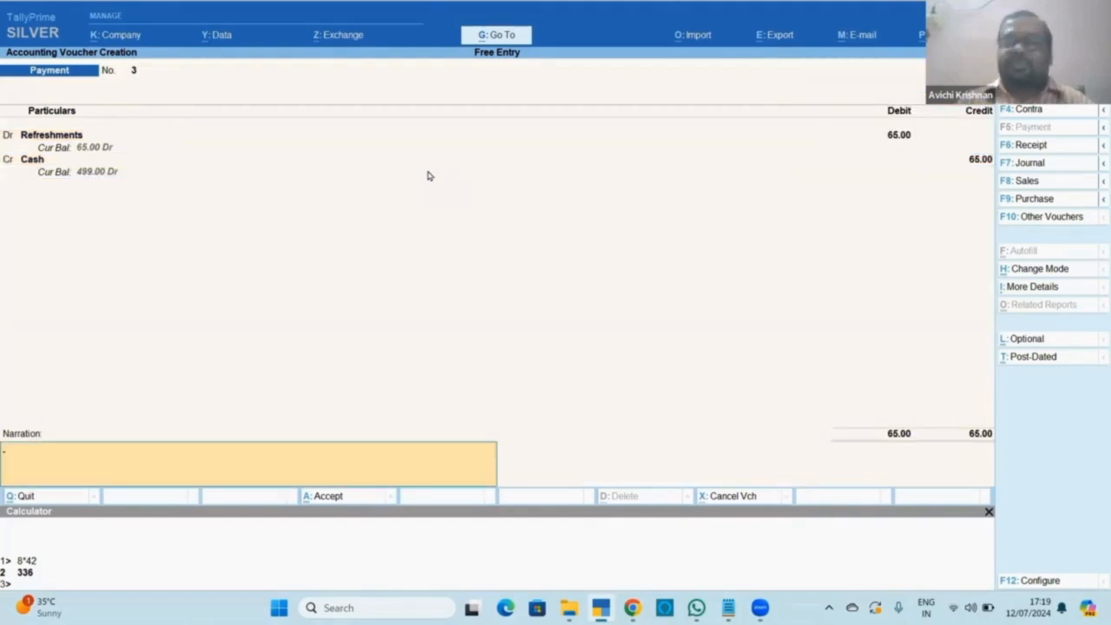
type("paid")
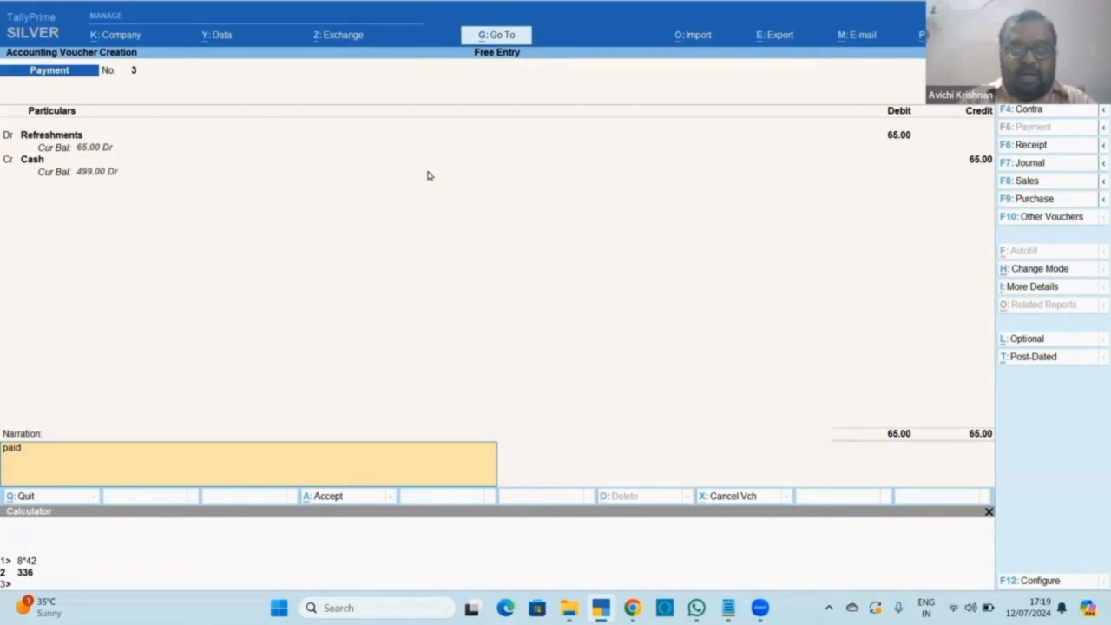
type(" for coffee")
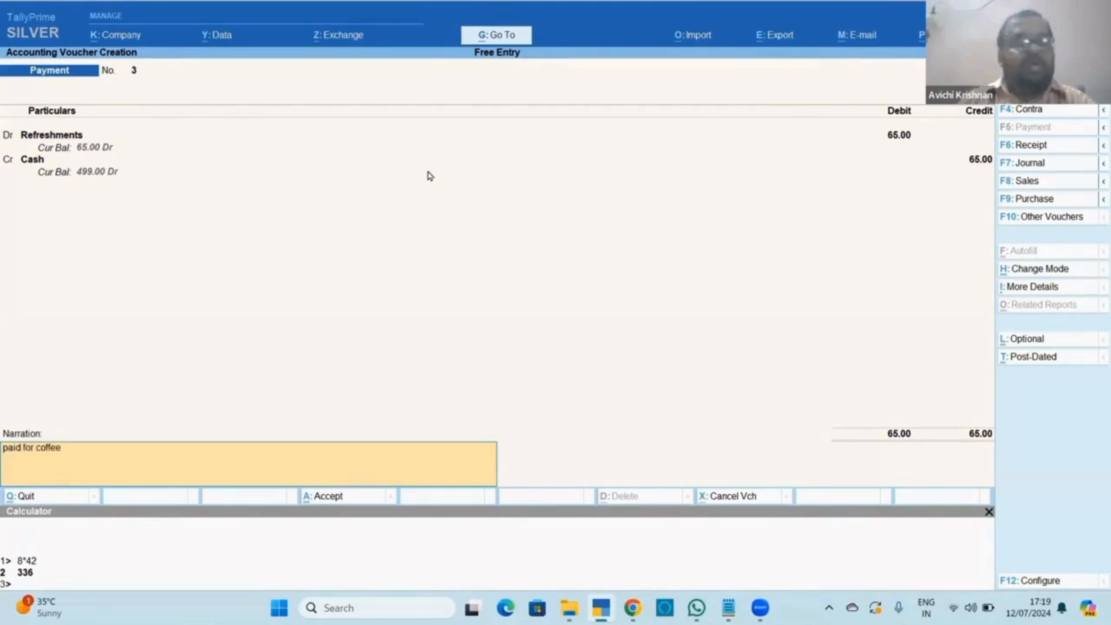
type(", tea")
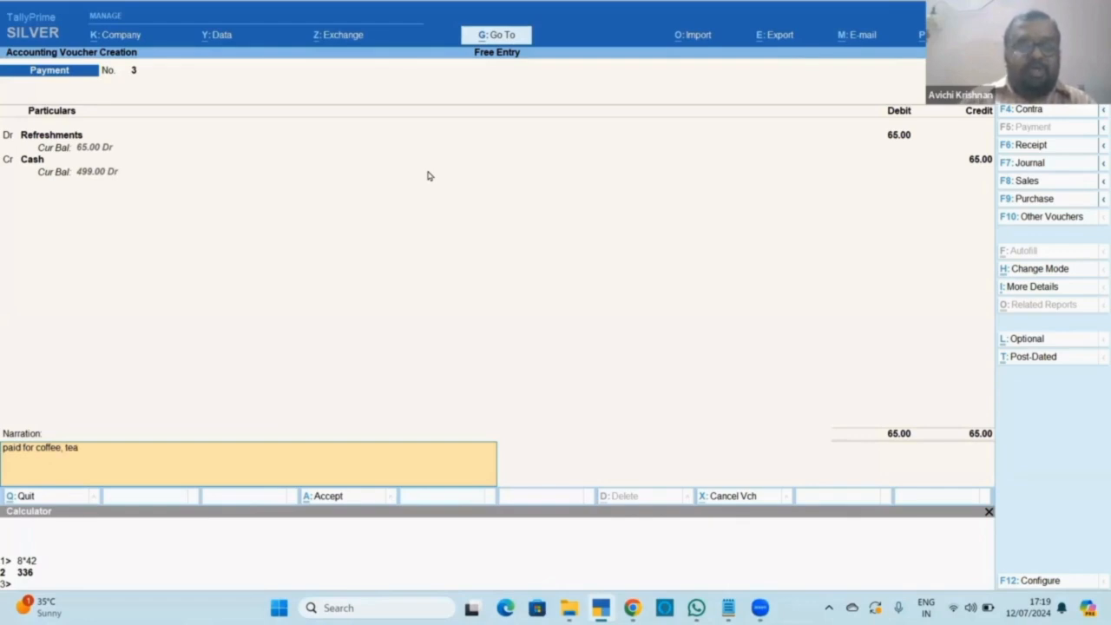
key("Return")
key("Return")
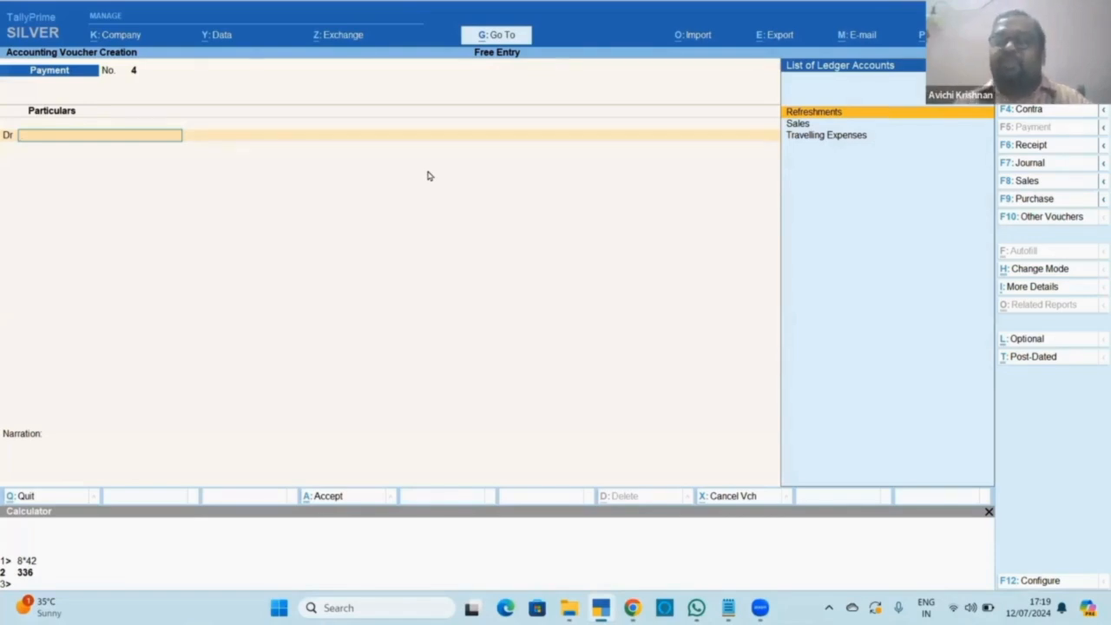
Enter a 78.00 Refreshments payment from Cash, repeating the narration 'paid for coffee, tea'.
key("F2")
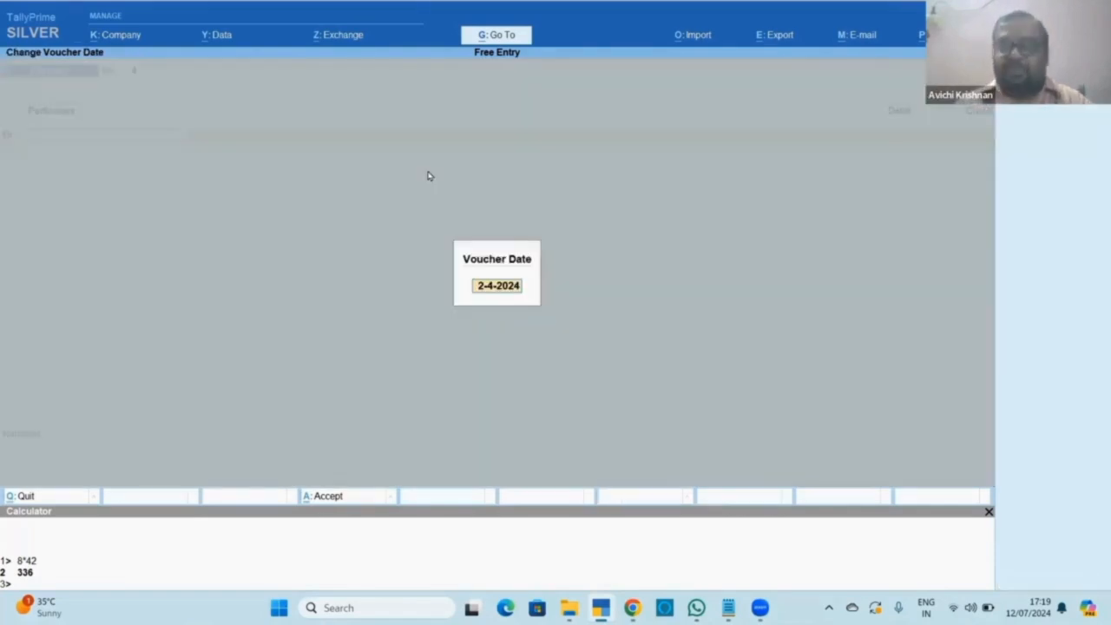
key("Return")
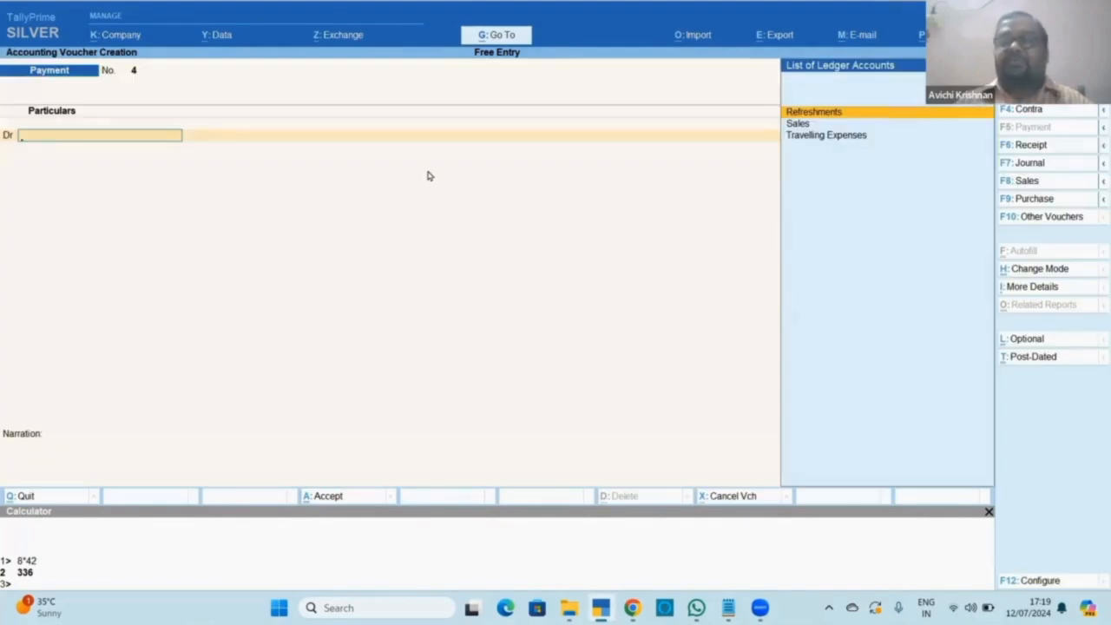
key("Return")
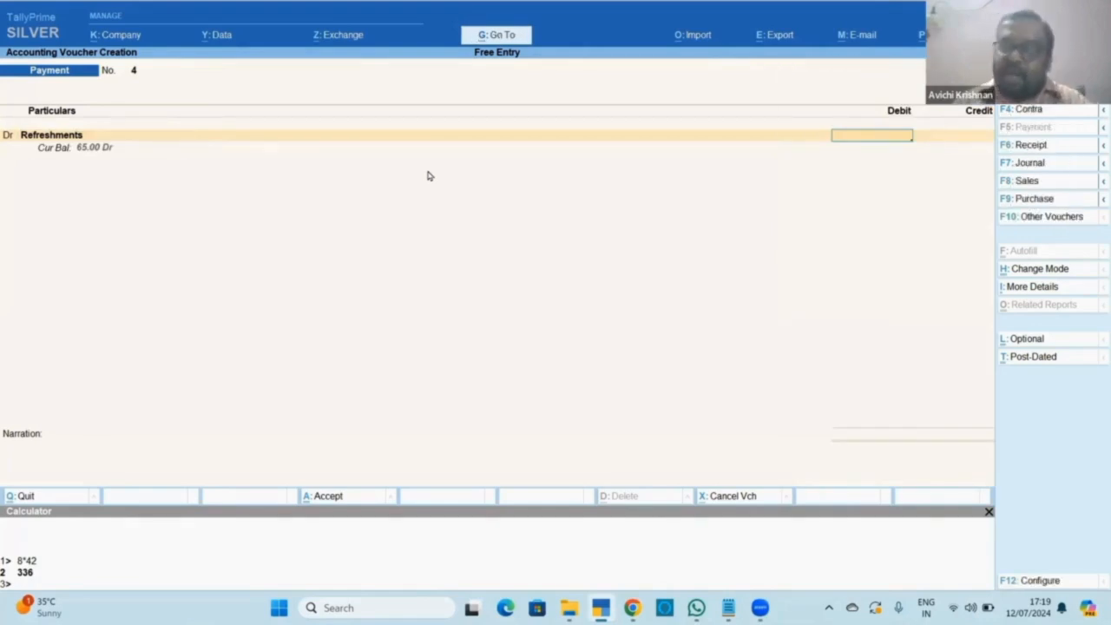
type("78")
key("Return")
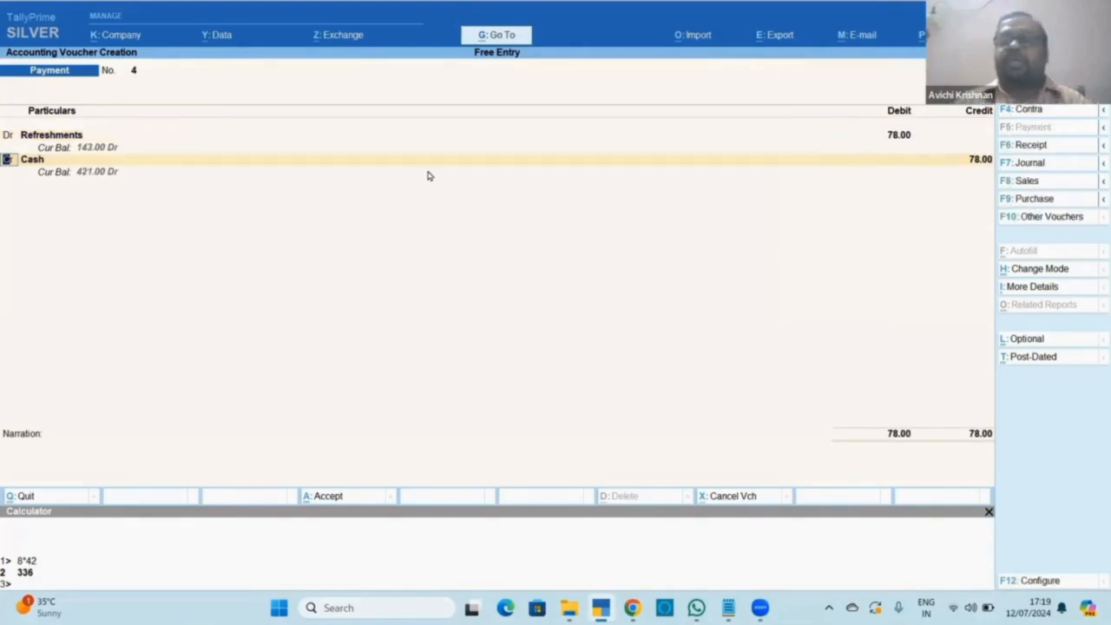
key("Return")
key("Return")
key("Return")
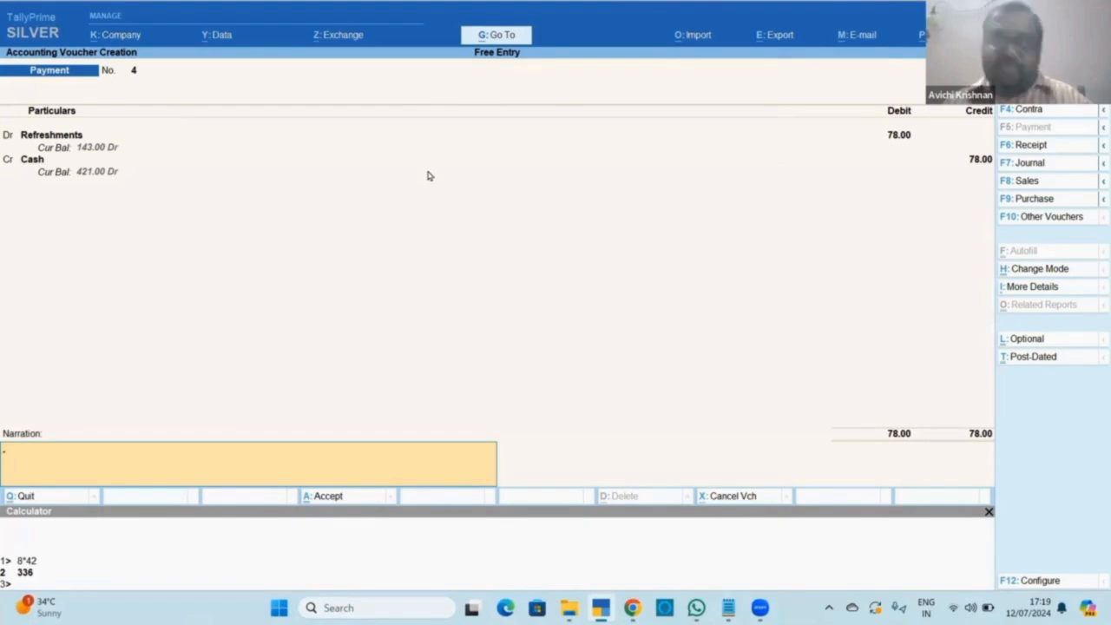
key("ctrl+r")
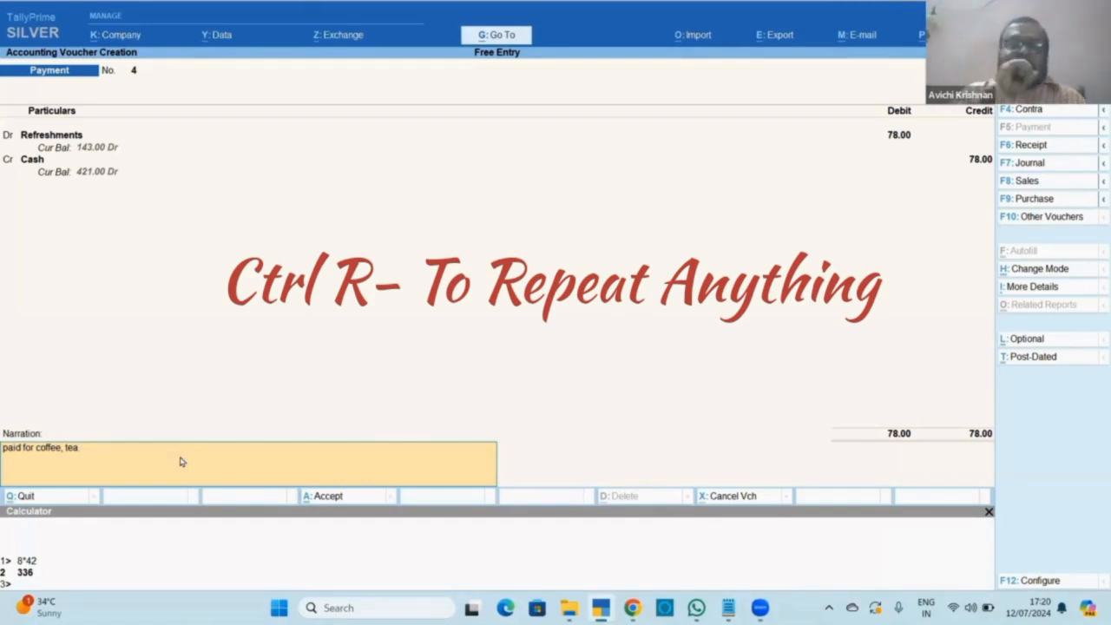
key("Return")
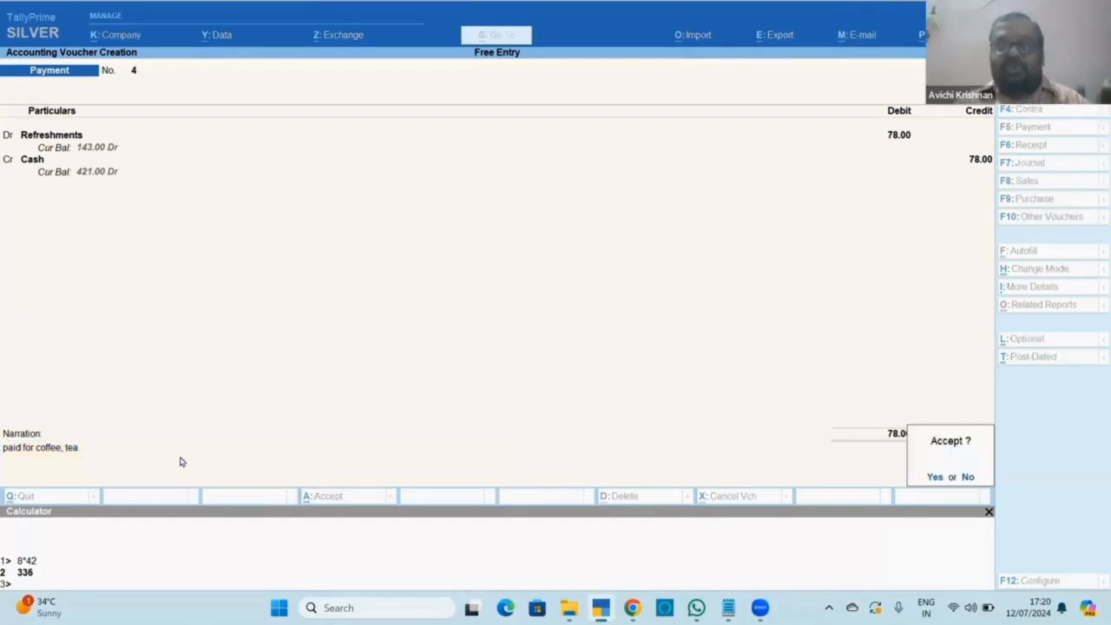
Save voucher No. 4, then debit Travelling Expenses 225.00 against Cash with a blank narration.
key("Return")
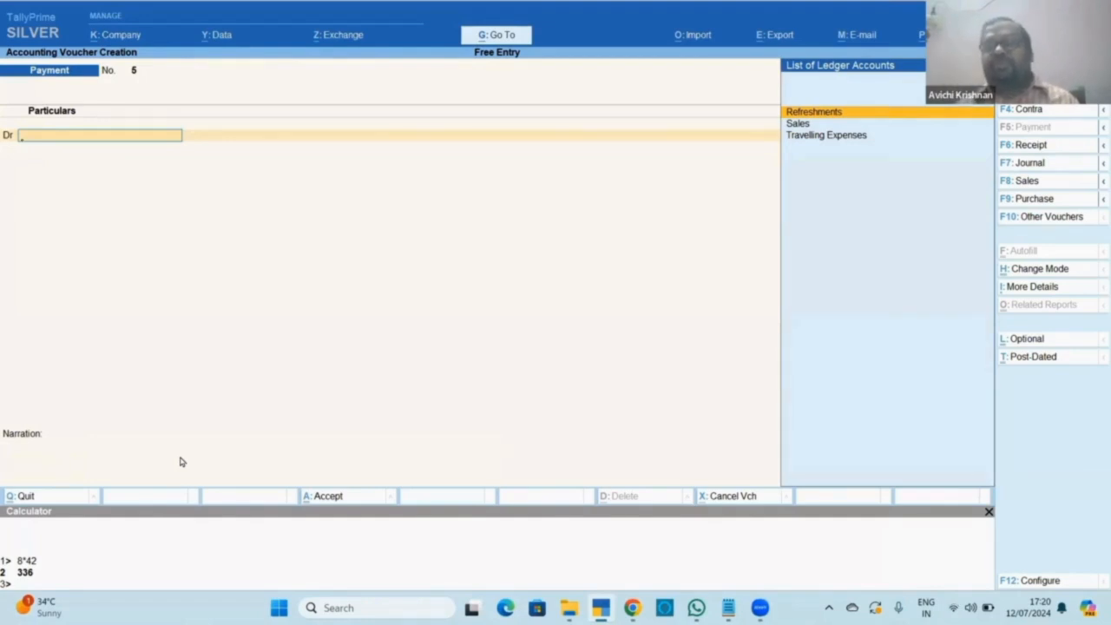
type("Tra")
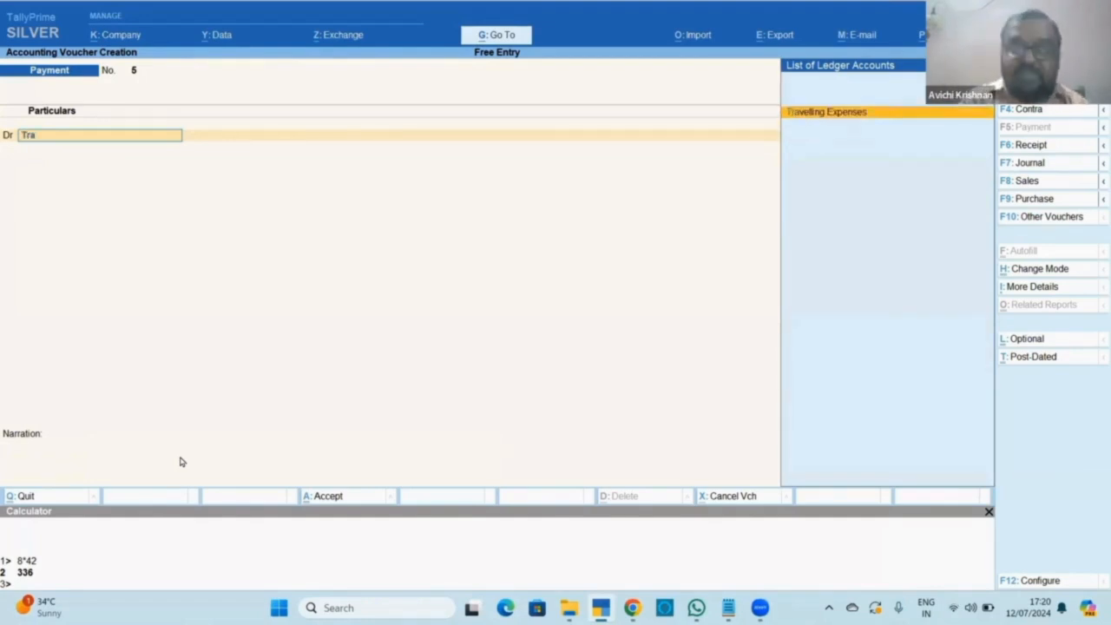
key("Return")
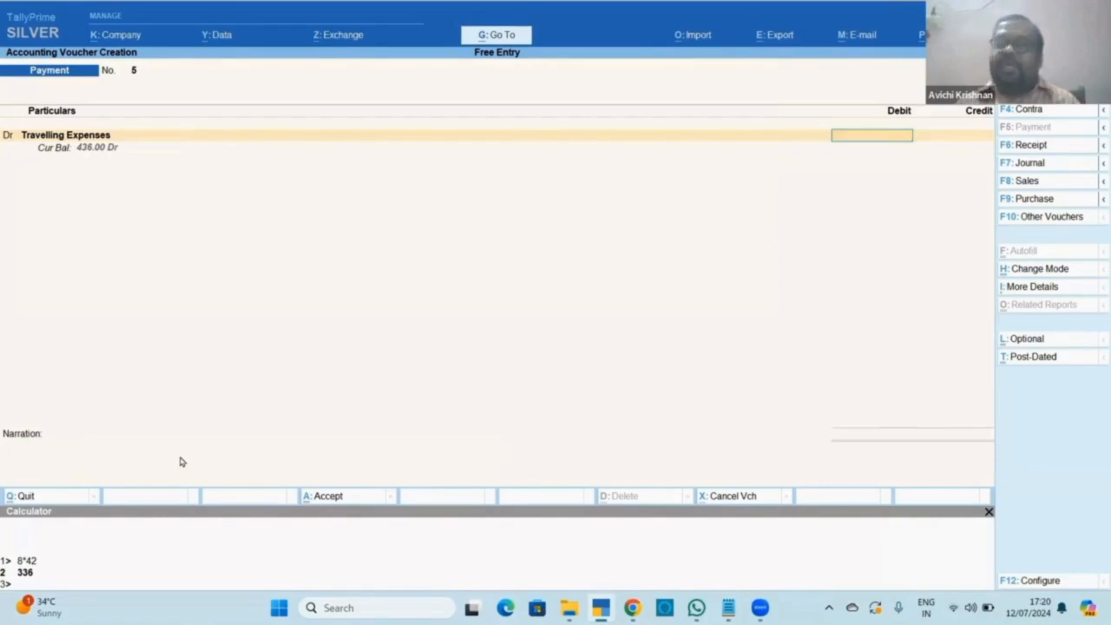
type("225")
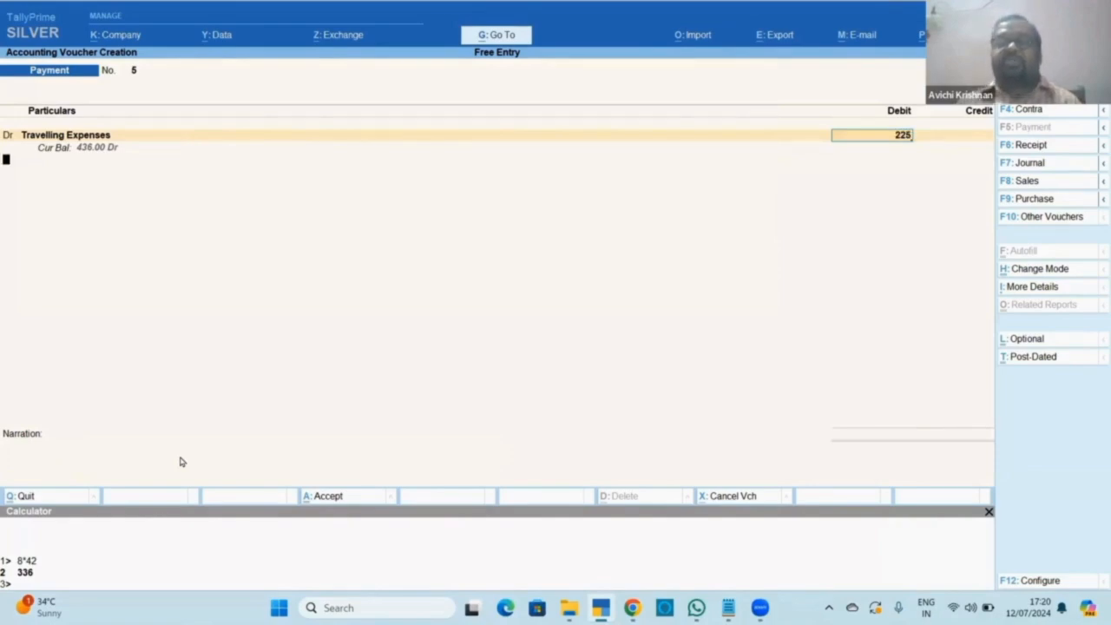
key("Return")
key("Return")
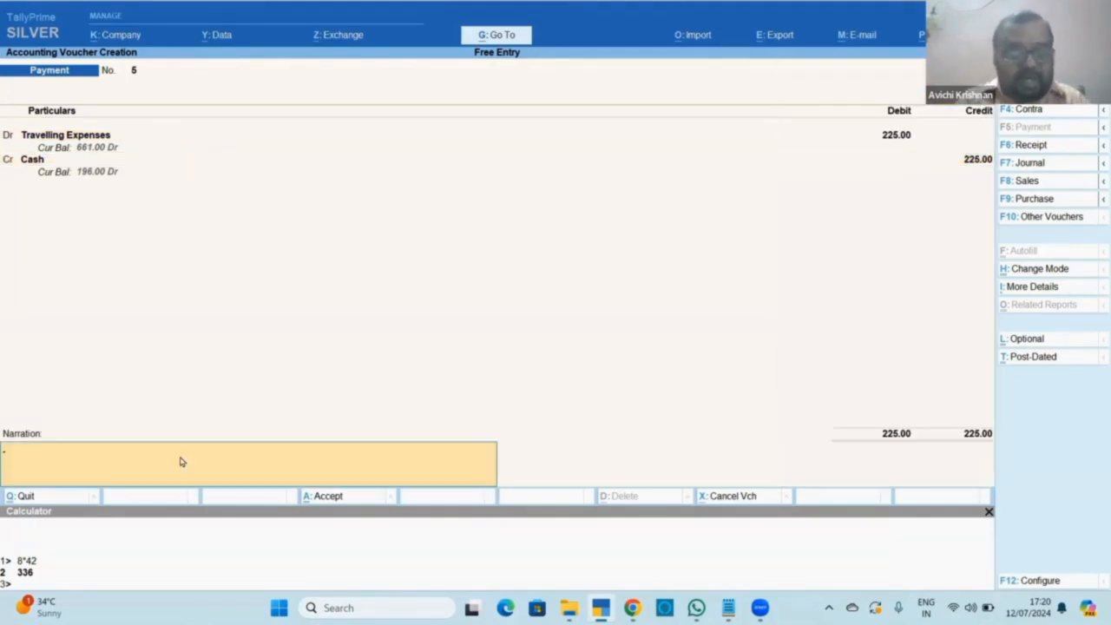
type("paid for coffee, tea")
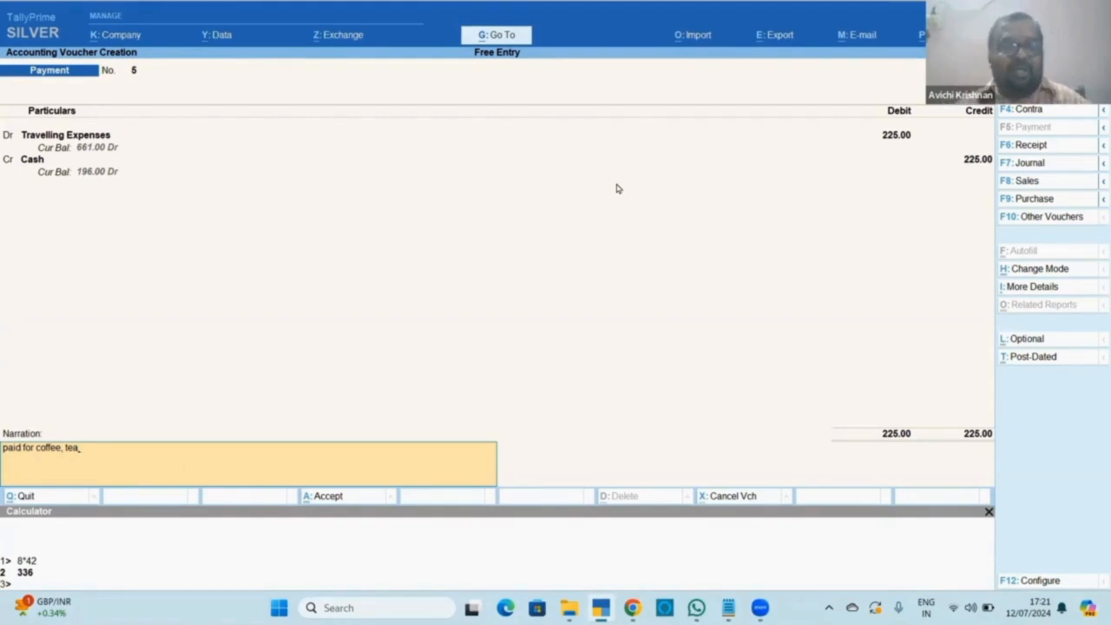
key("Escape")
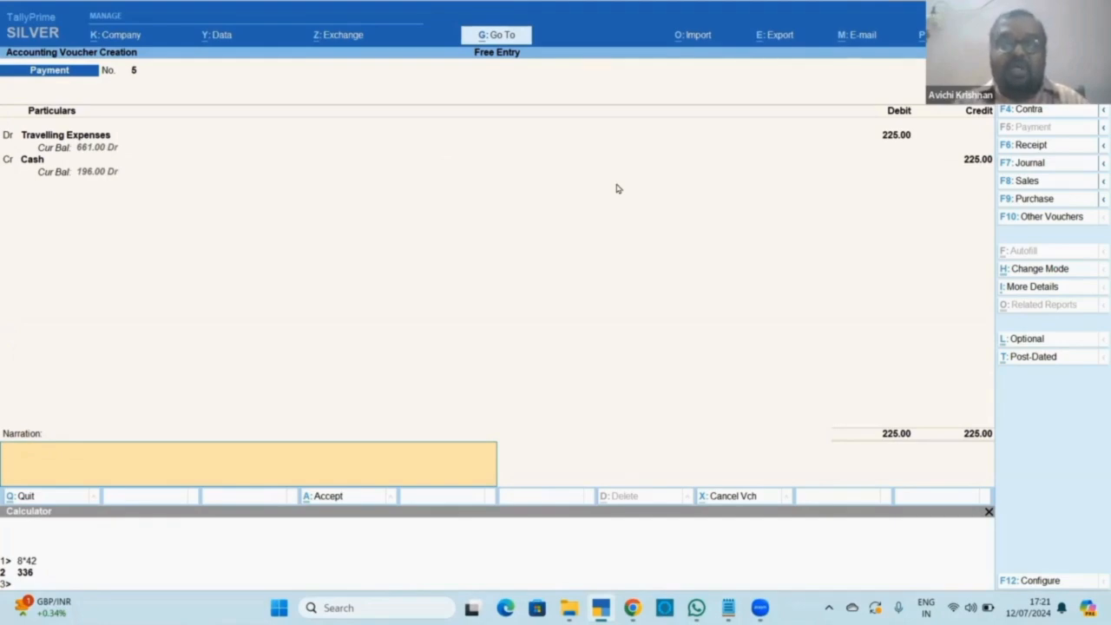
Change payment No. 5's narration to 'paid for 5 people' and save the voucher.
key("alt")
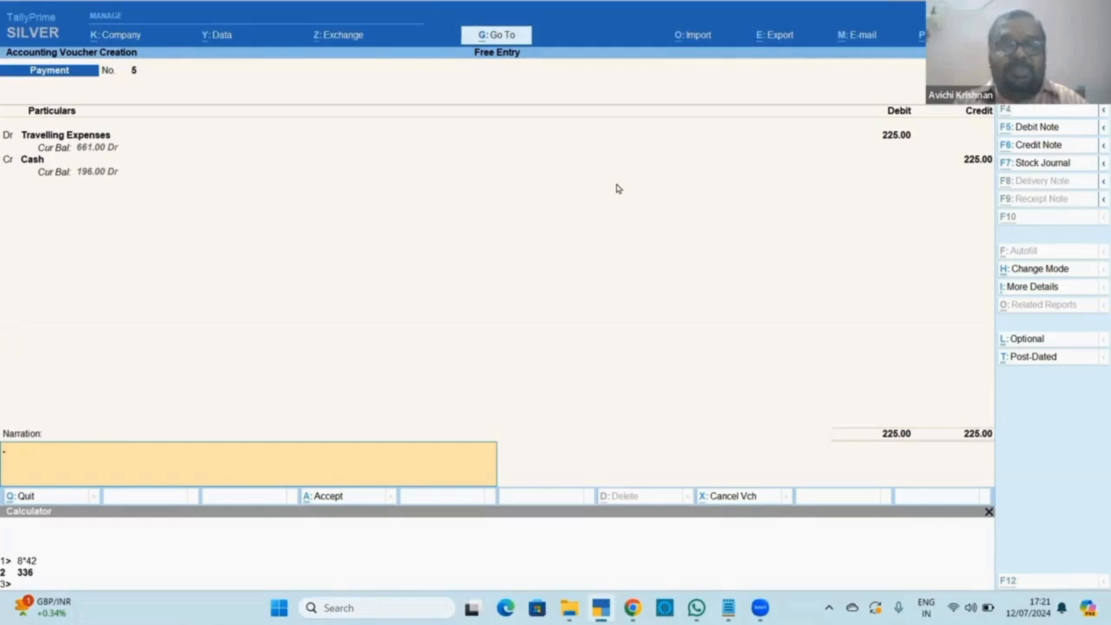
type("paid for 8 people Rs.42 each.")
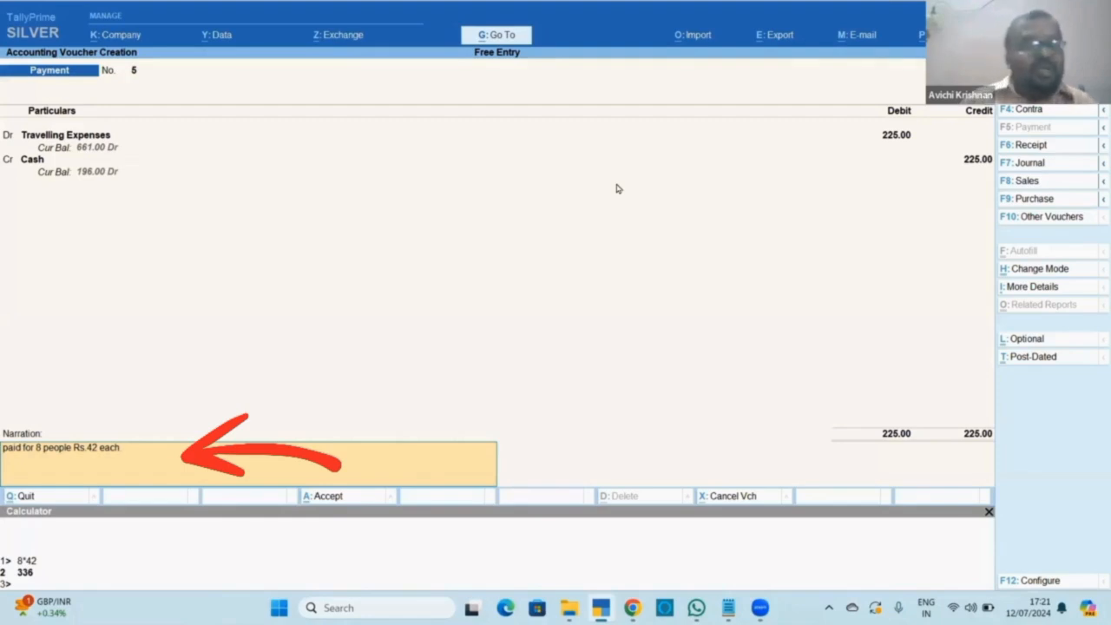
key("ctrl")
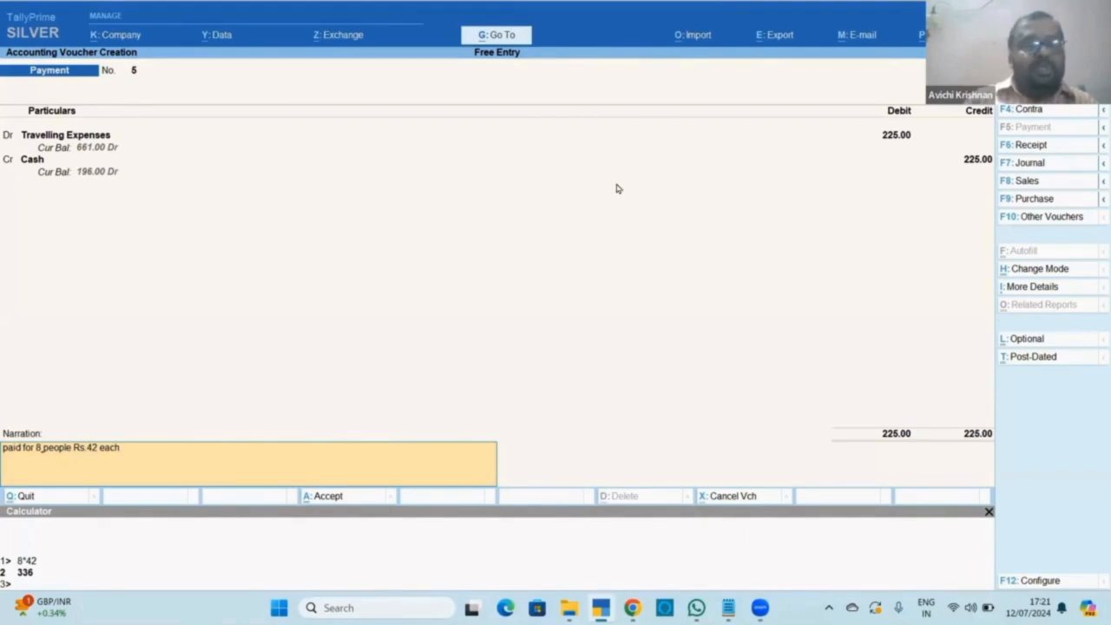
type("5")
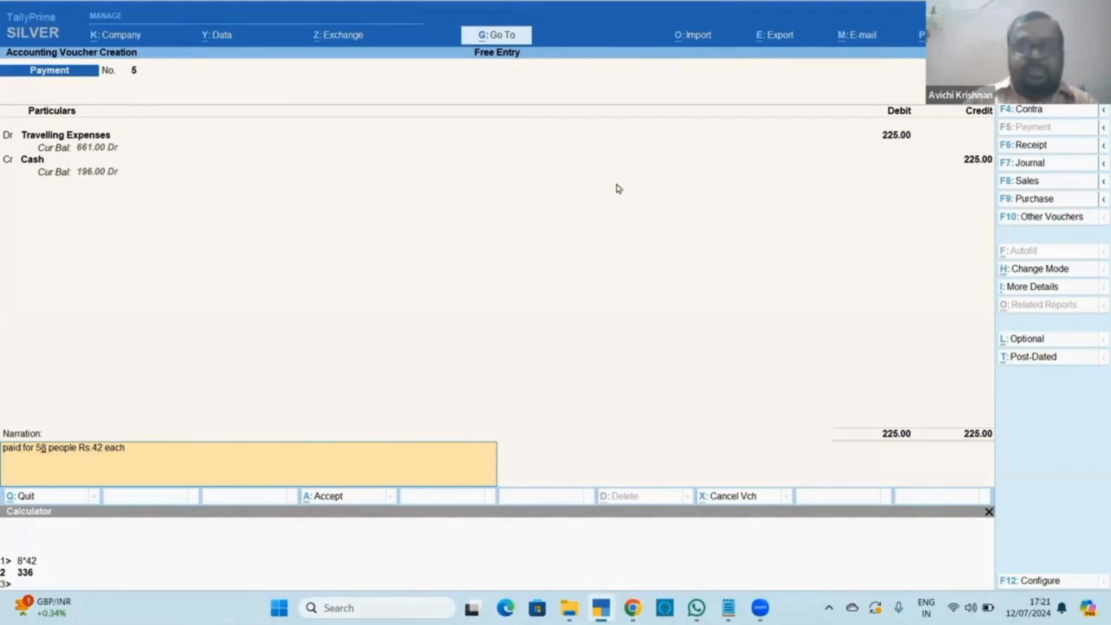
key("Delete")
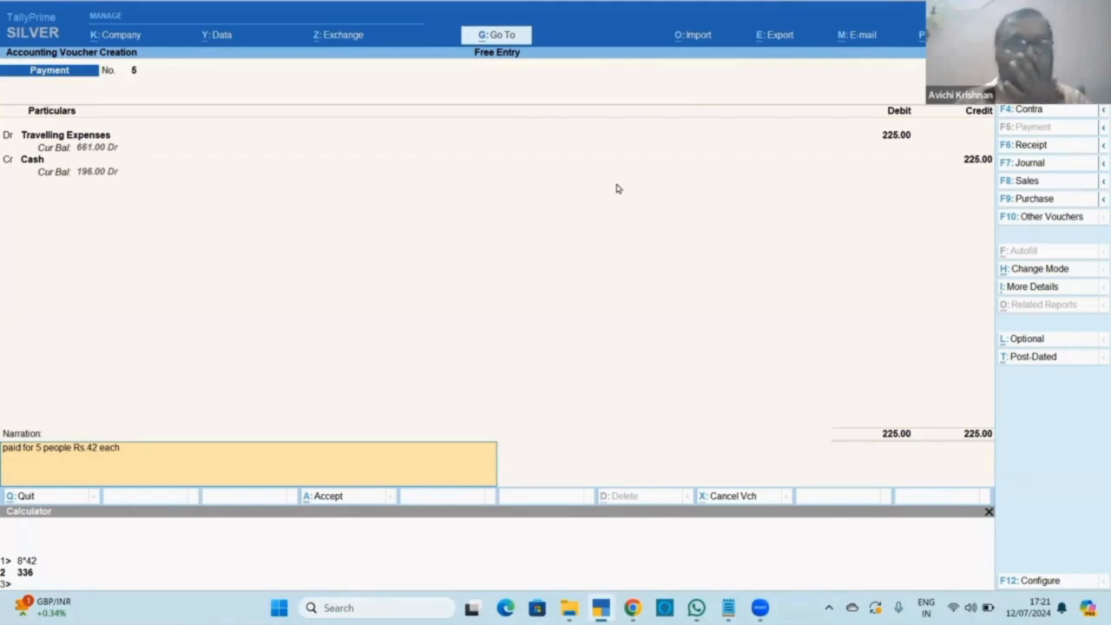
key("BackSpace")
key("BackSpace")
key("BackSpace")
key("BackSpace")
key("BackSpace")
key("BackSpace")
key("BackSpace")
key("BackSpace")
key("BackSpace")
key("BackSpace")
key("BackSpace")
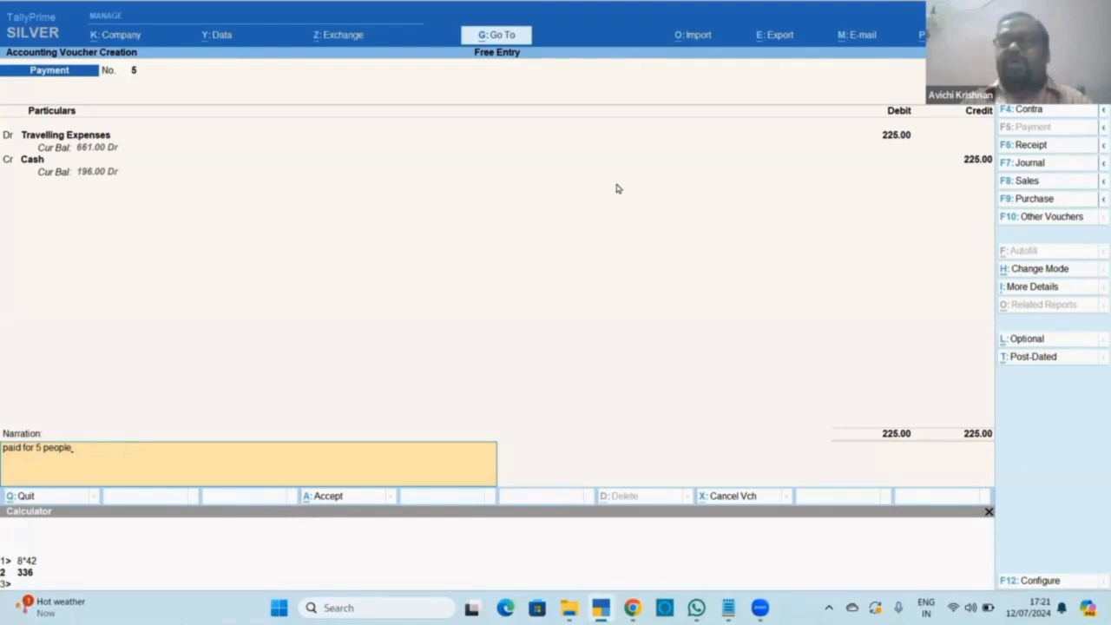
key("Return")
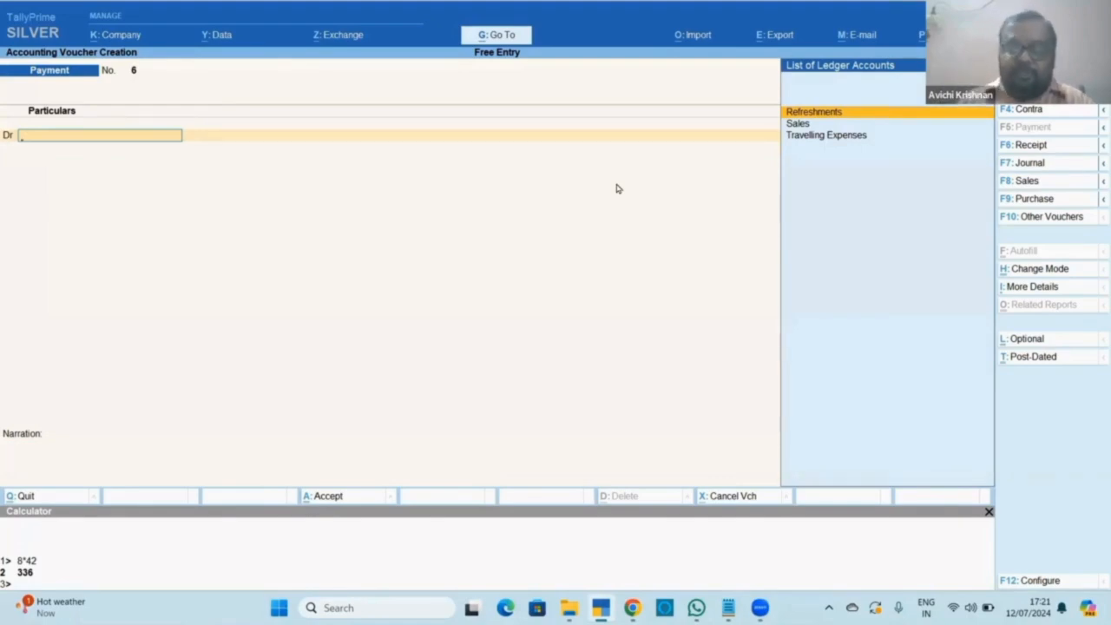
Go back to saved Payment voucher No. 5 with Ctrl+PgUp to alter it.
key("ctrl+c")
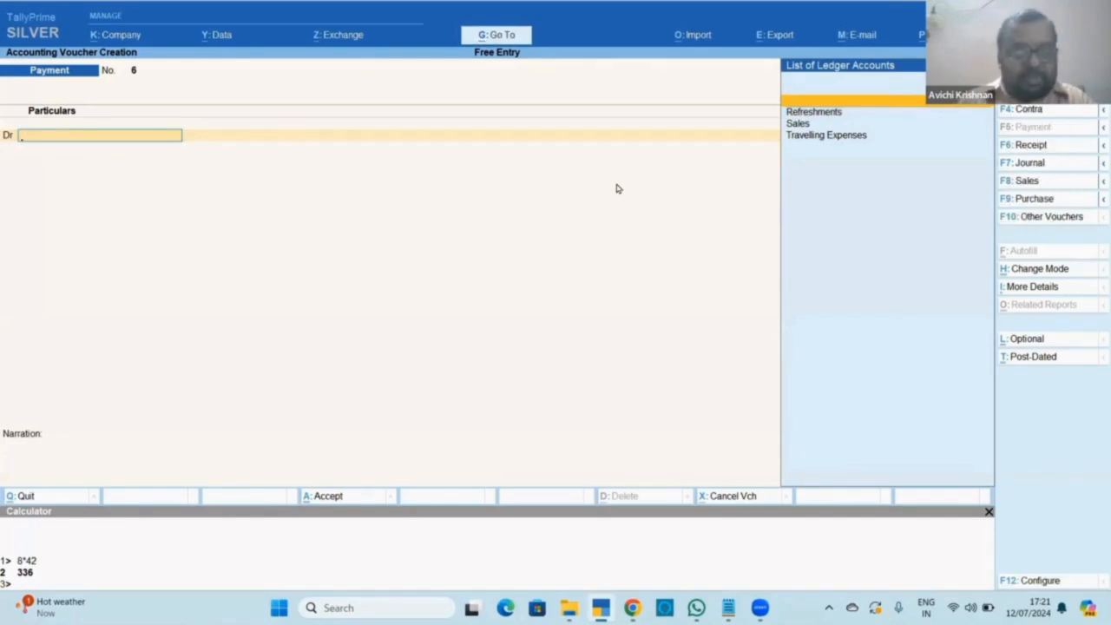
key("ctrl")
key("ctrl+Up")
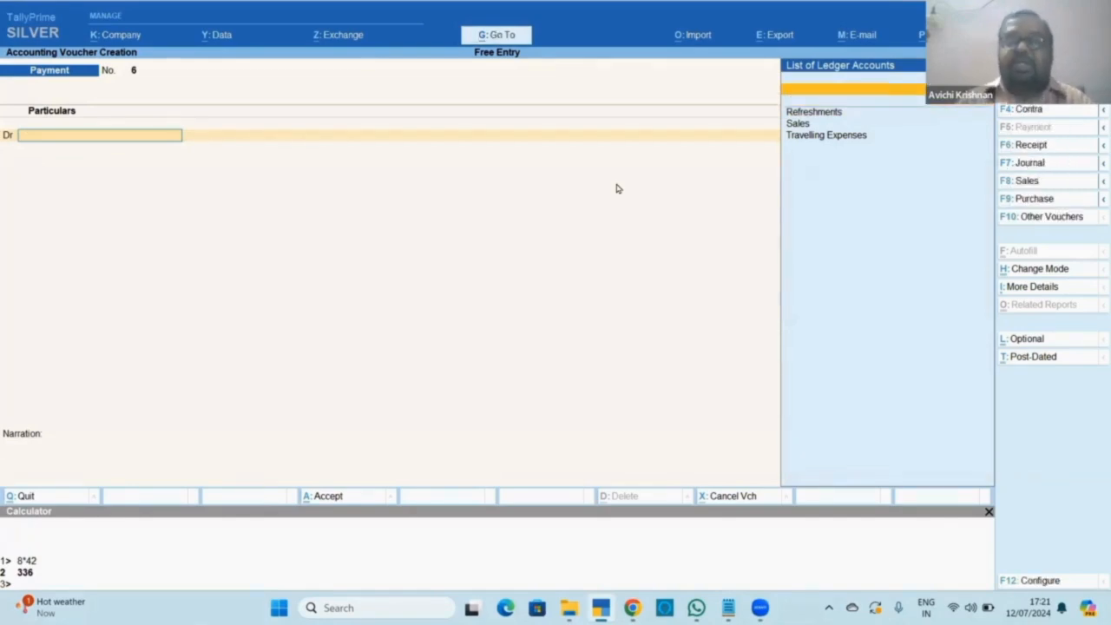
key("Page_Up")
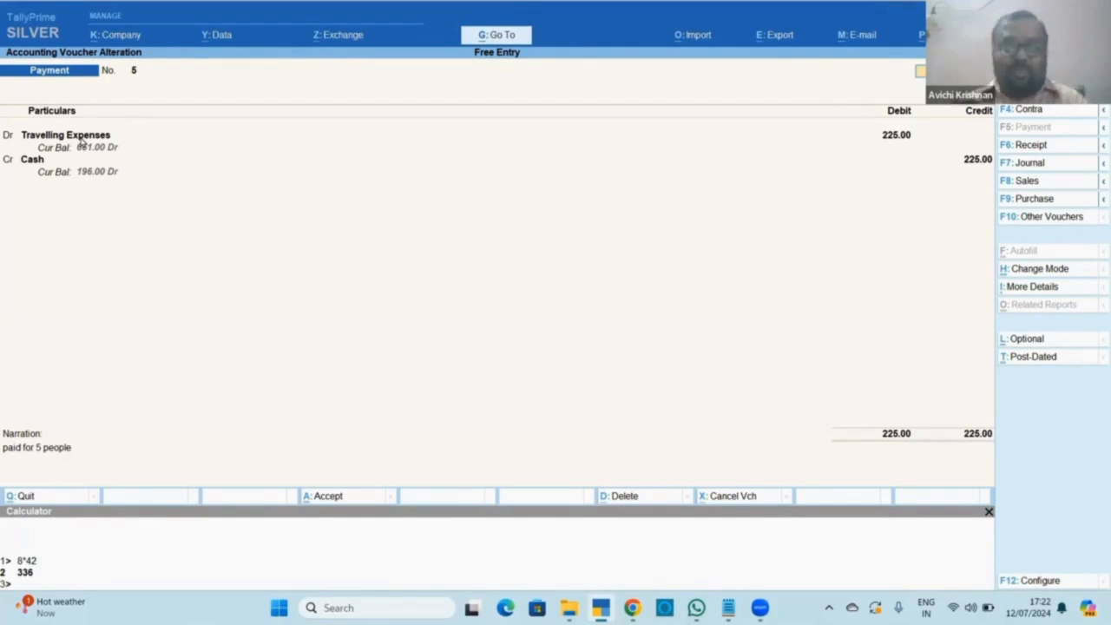
Check the shortcut notes, then start new voucher No. 6 dated the 5th.
key("alt+Tab")
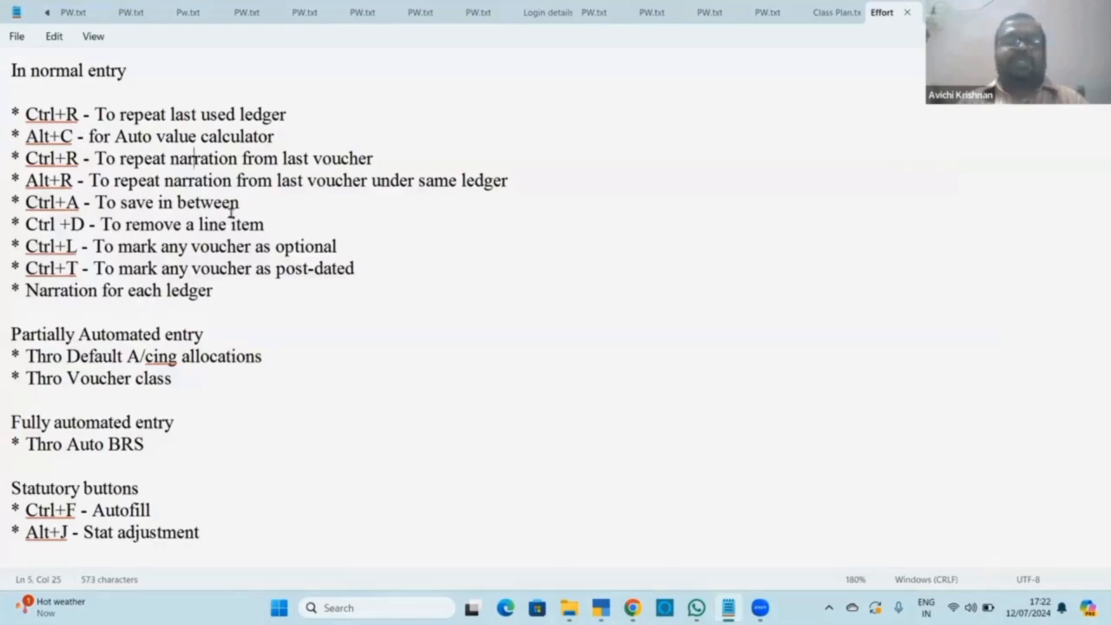
key("alt+Tab")
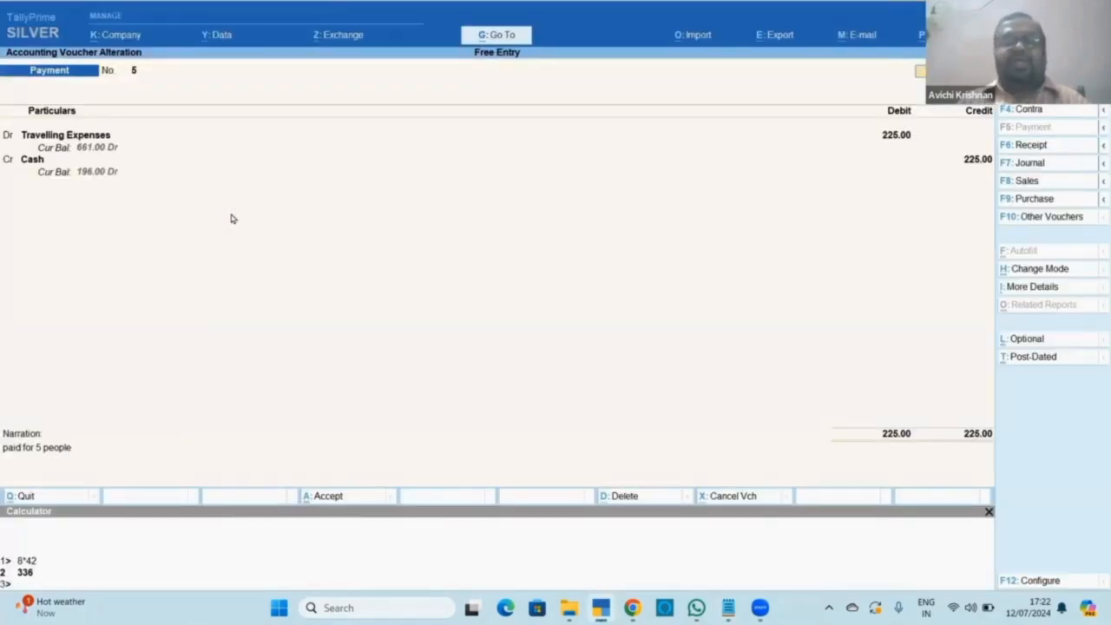
key("ctrl+a")
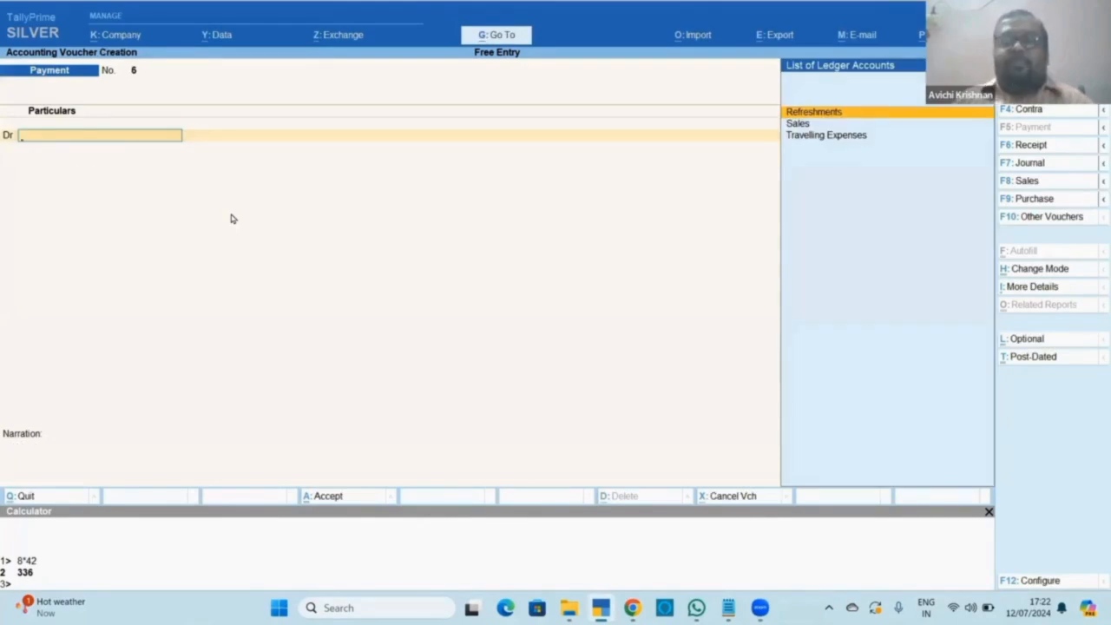
key("F2")
type("5")
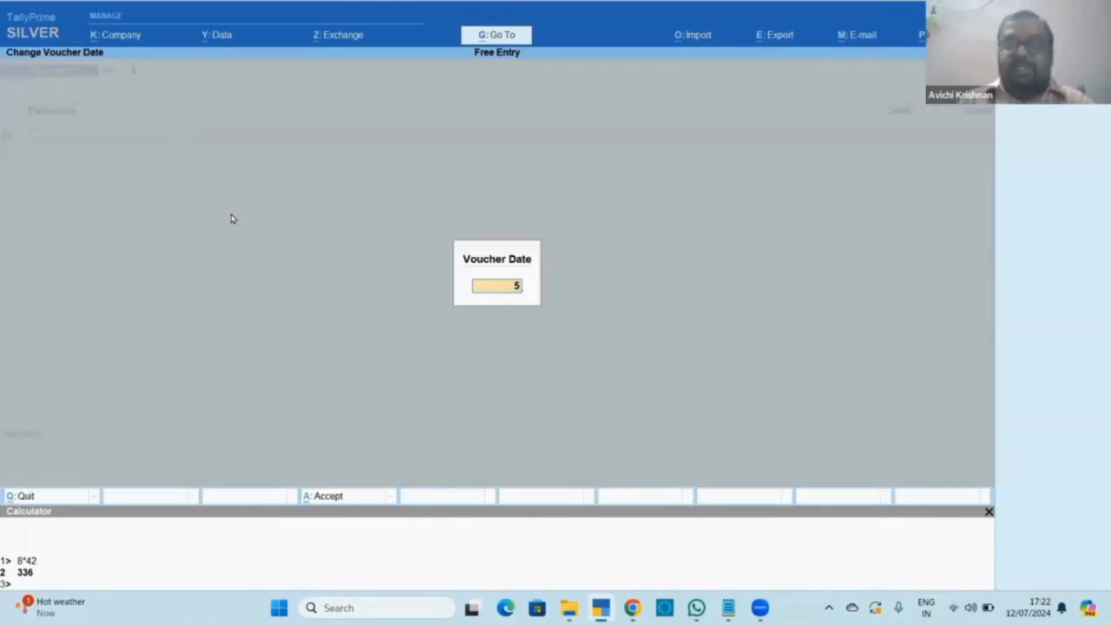
key("Return")
Enter 11.00 against Refreshments and convert the voucher to a Receipt.
key("Return")
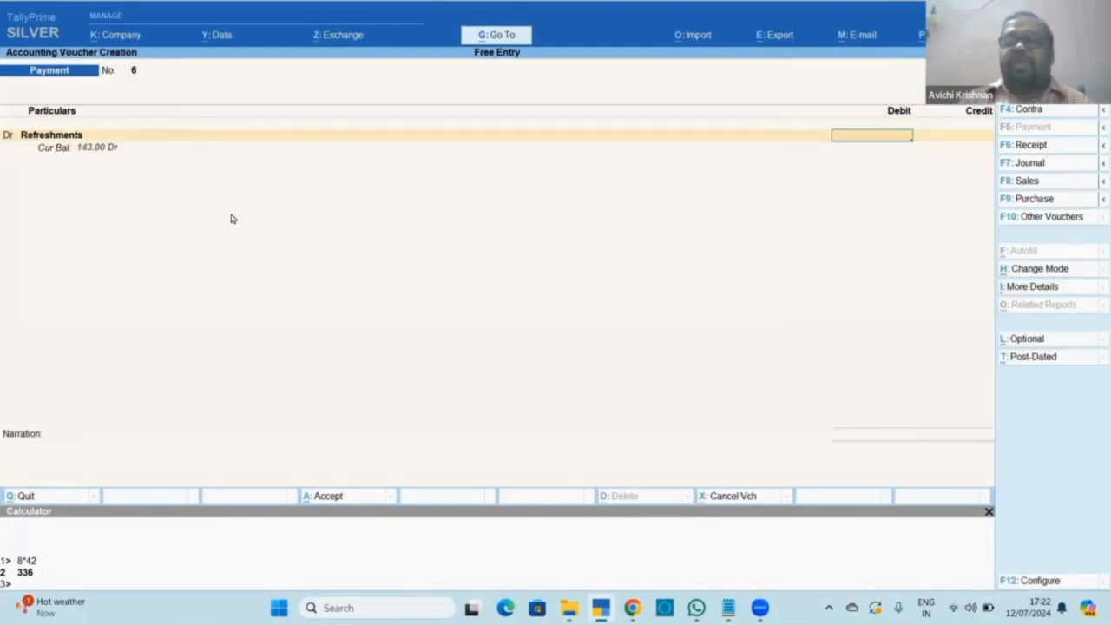
type("11")
key("Return")
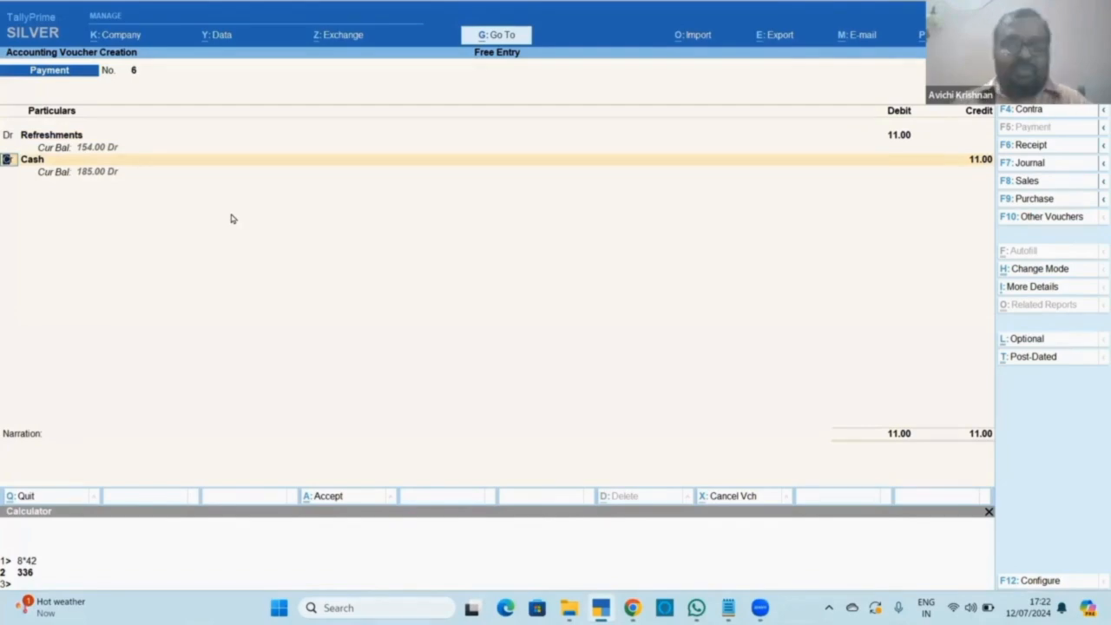
key("F6")
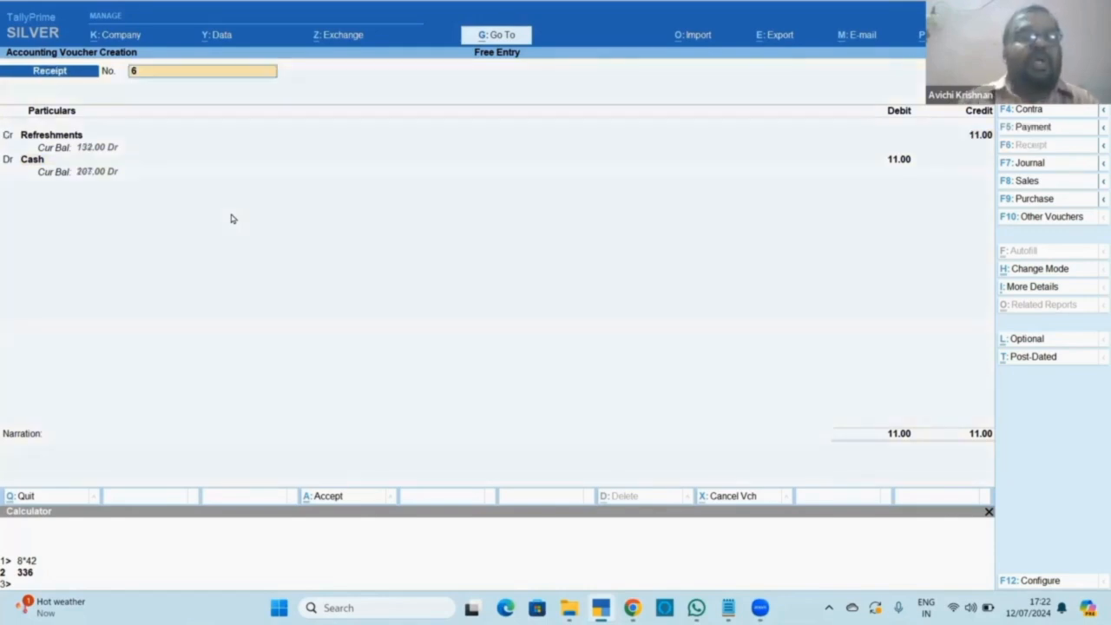
Credit Sales 1,800.00 on Receipt No. 6, balanced by a 1,800.00 Cash debit.
key("Return")
key("Down")
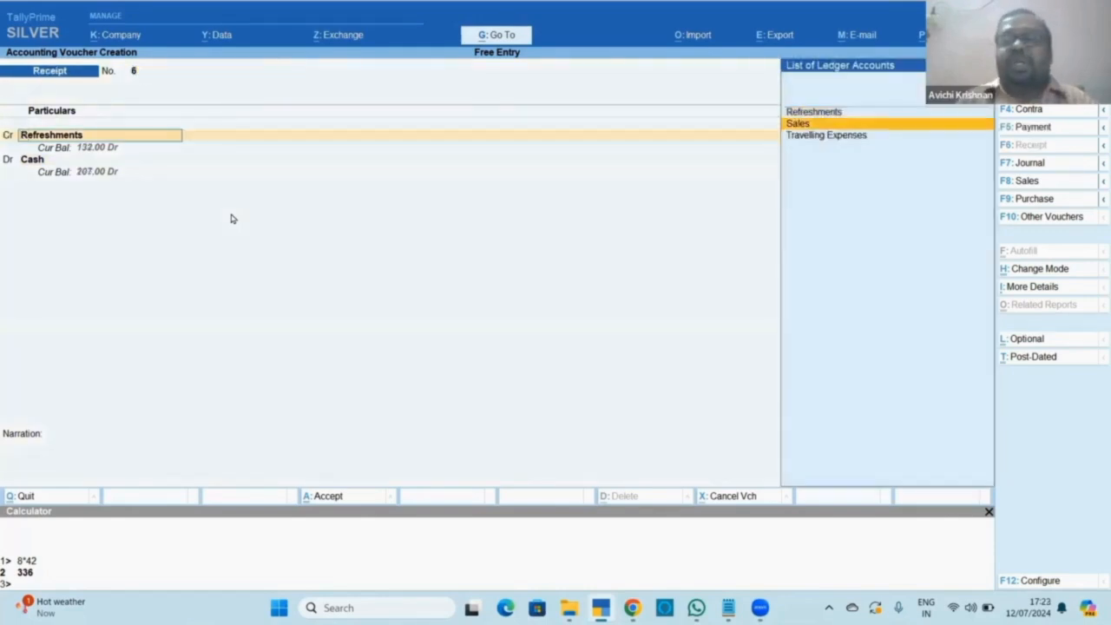
key("Return")
key("Return")
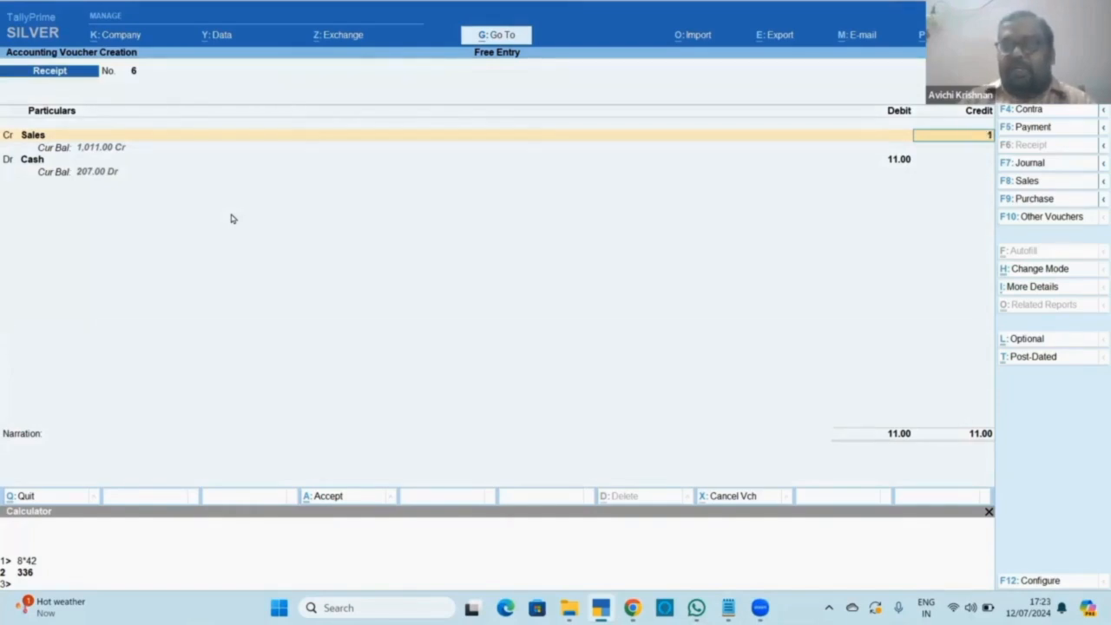
key("Return")
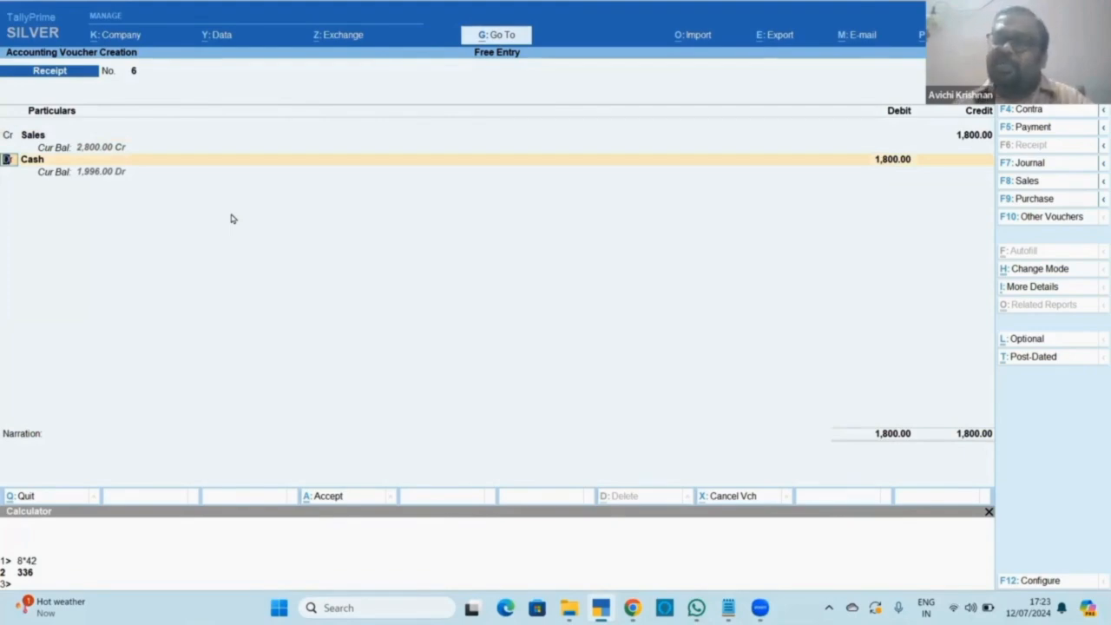
key("BackSpace")
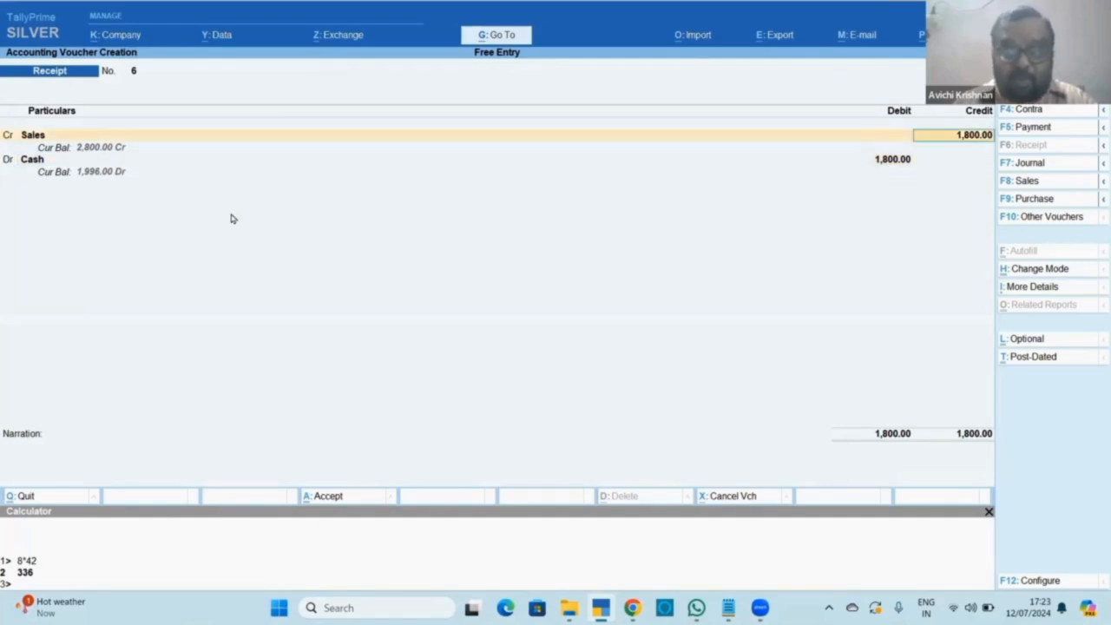
key("Return")
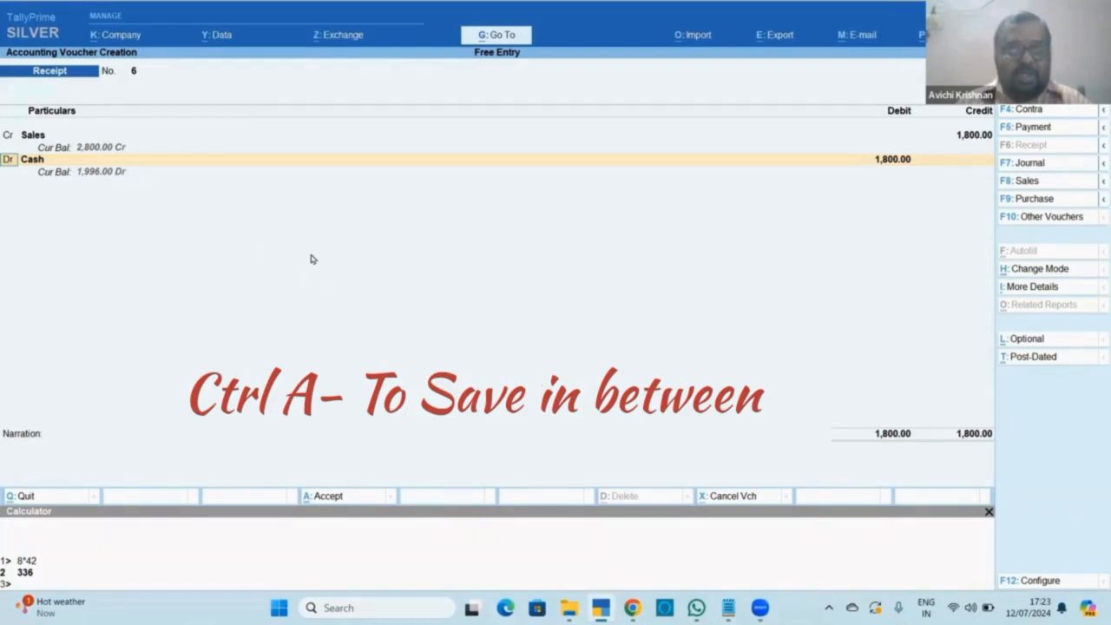
Save Receipt No. 6 and quit voucher entry back to the Gateway of Tally.
key("ctrl")
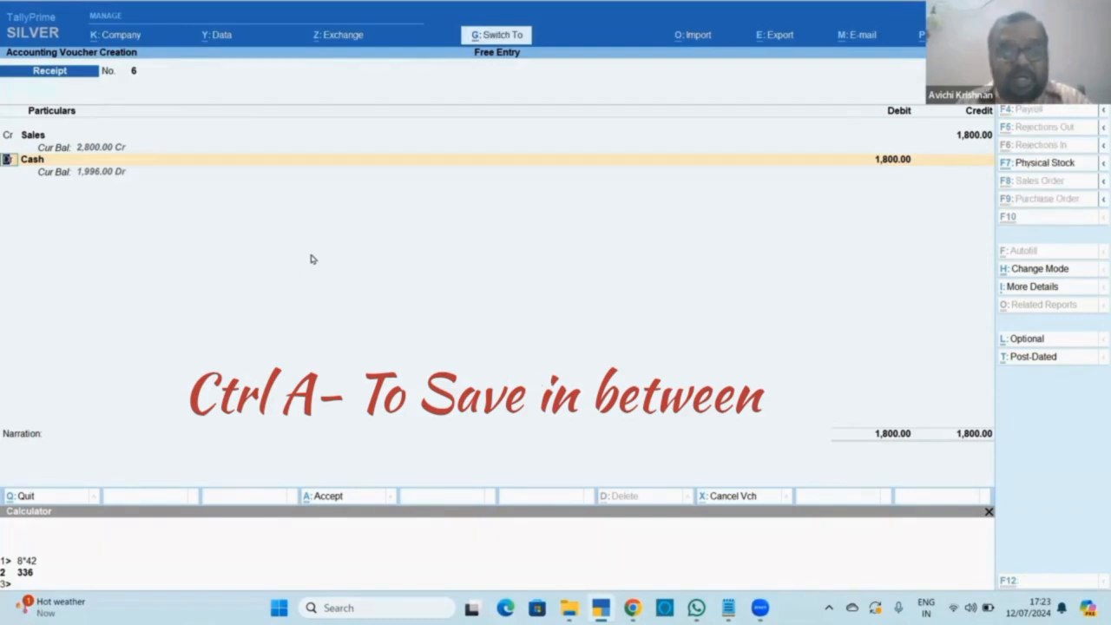
key("ctrl+a")
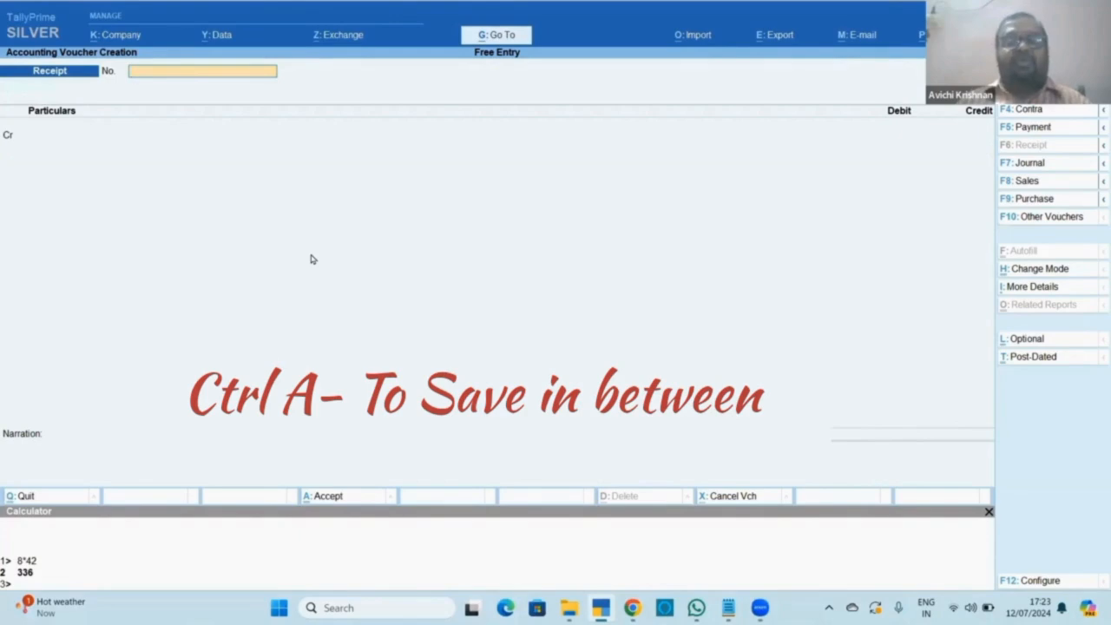
key("ctrl")
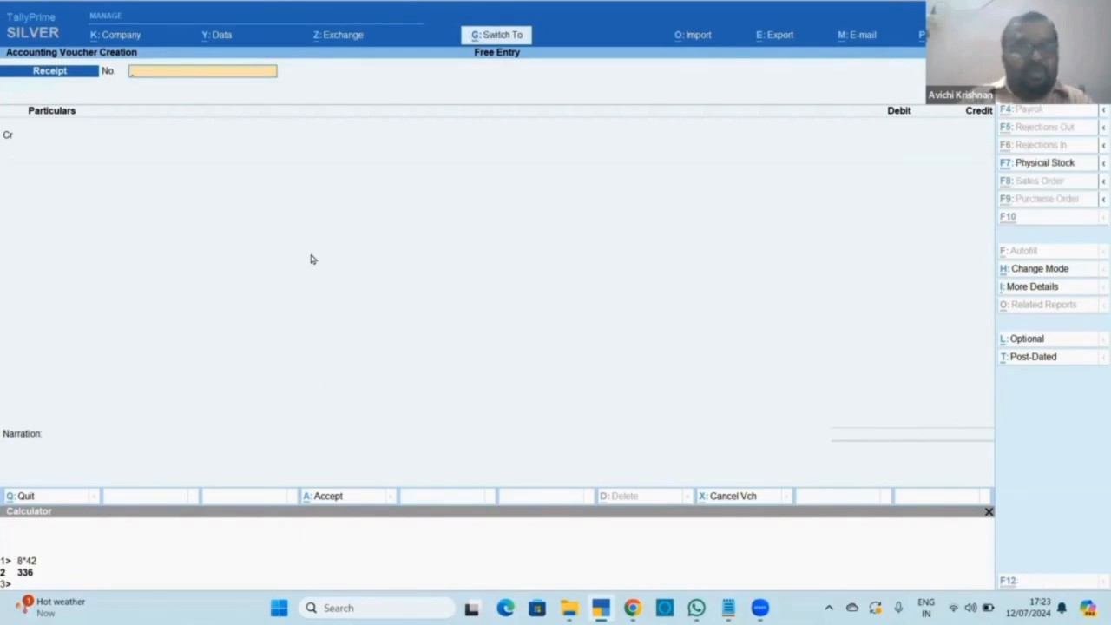
type("6")
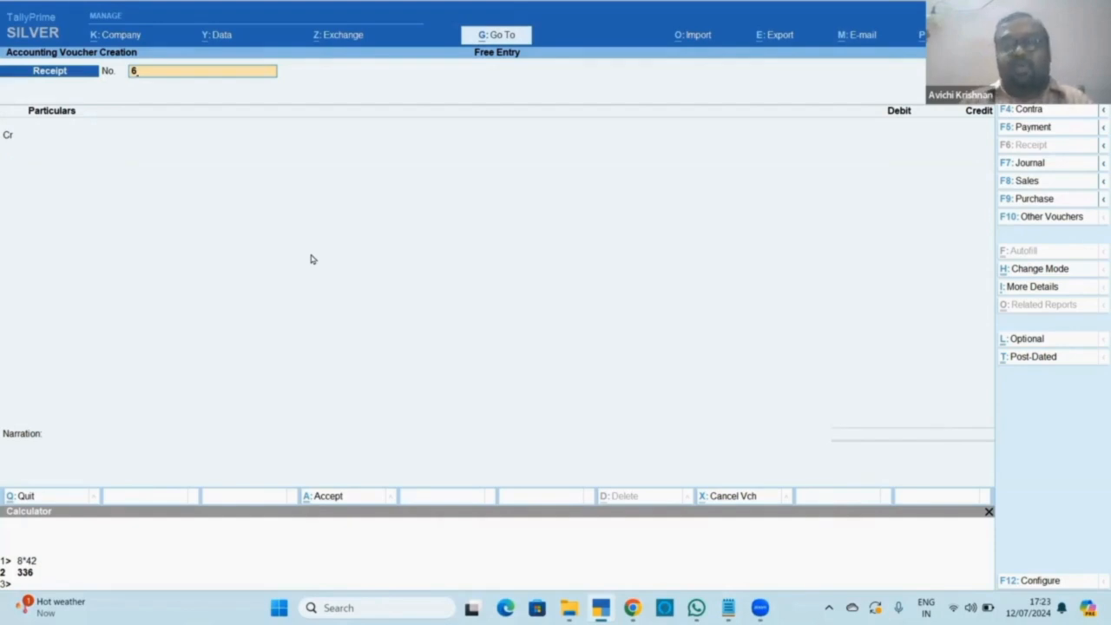
key("Escape")
key("y")
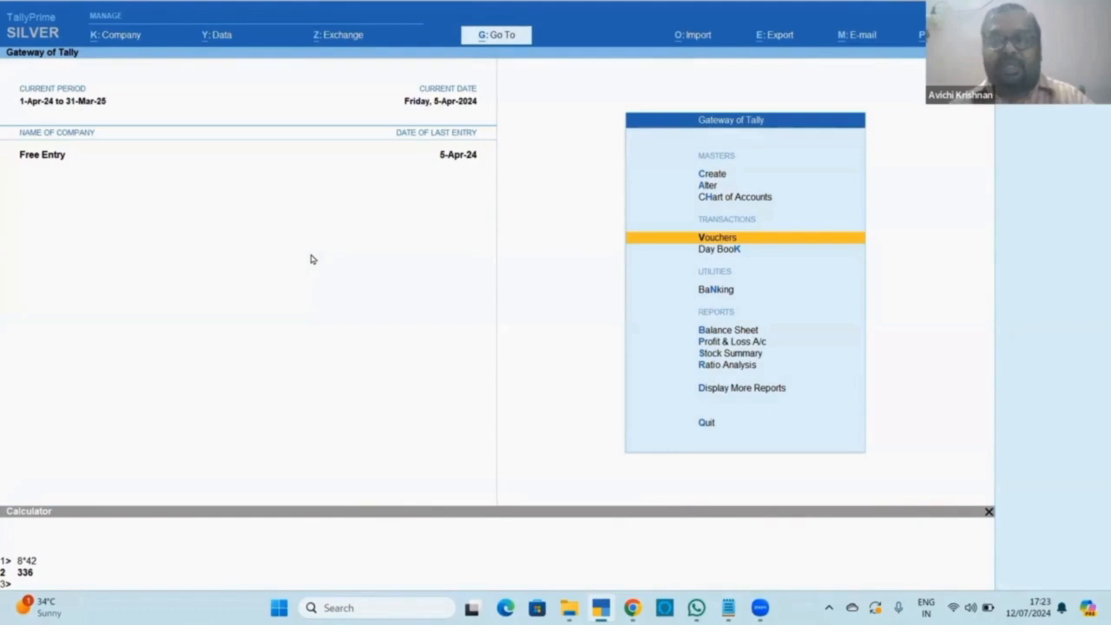
Glance at the shortcut notes, then reopen voucher entry from the Gateway of Tally.
key("alt+Tab")
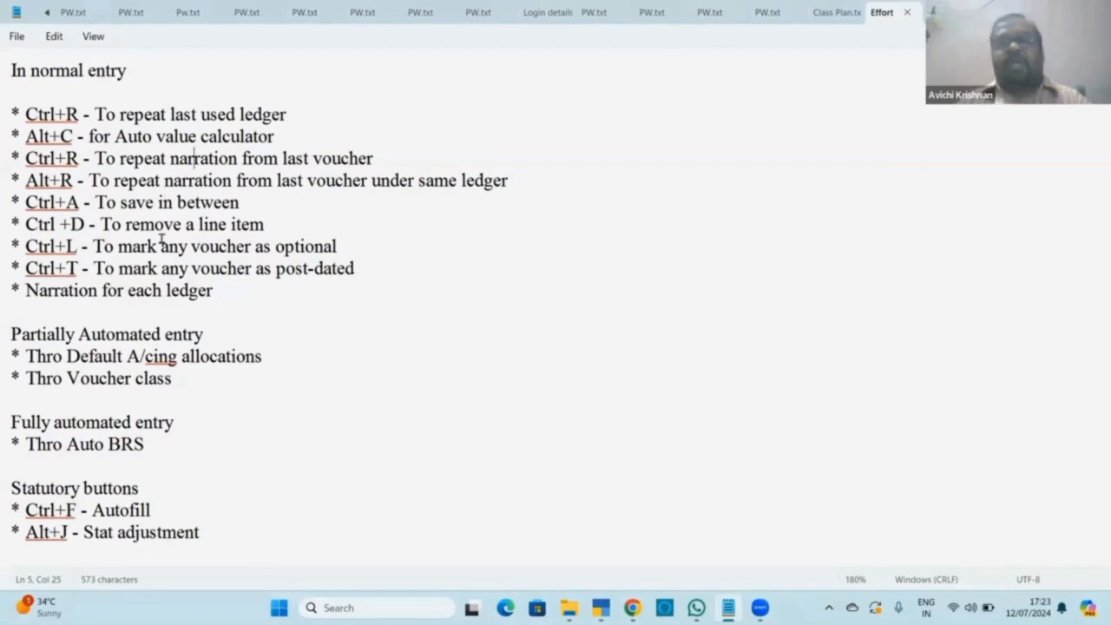
key("alt+Tab")
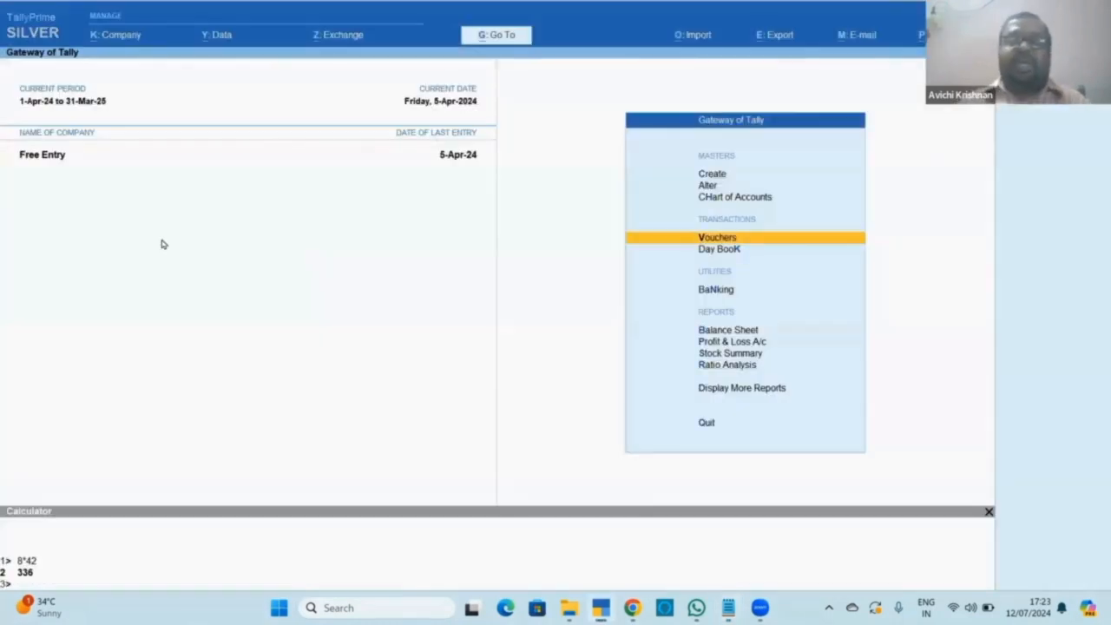
key("Return")
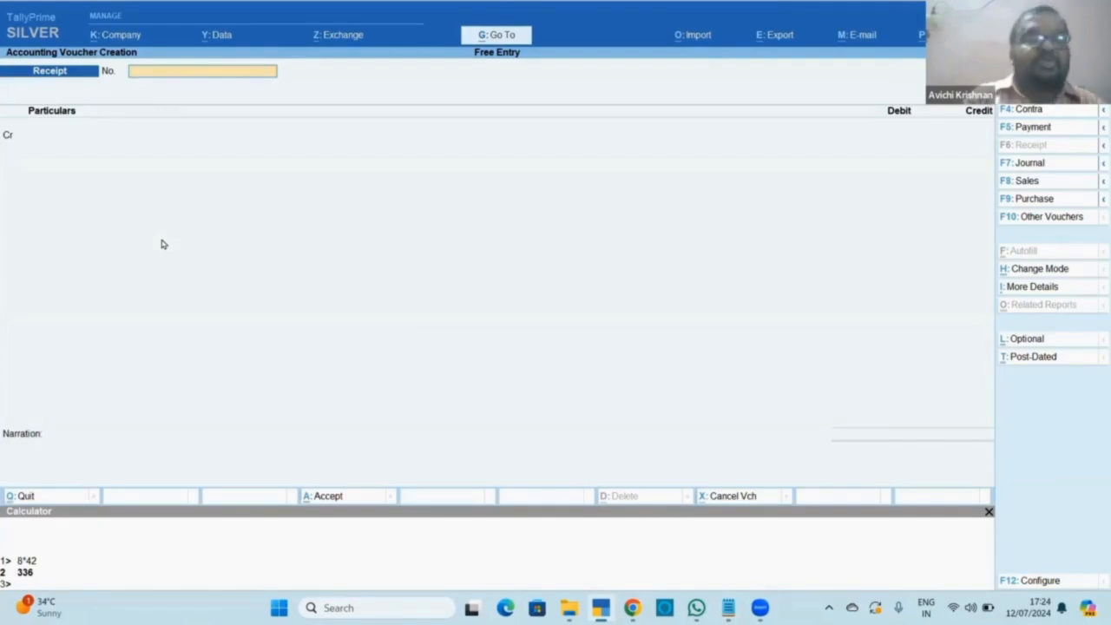
Switch to a Payment voucher and debit Refreshments 110.00.
key("F5")
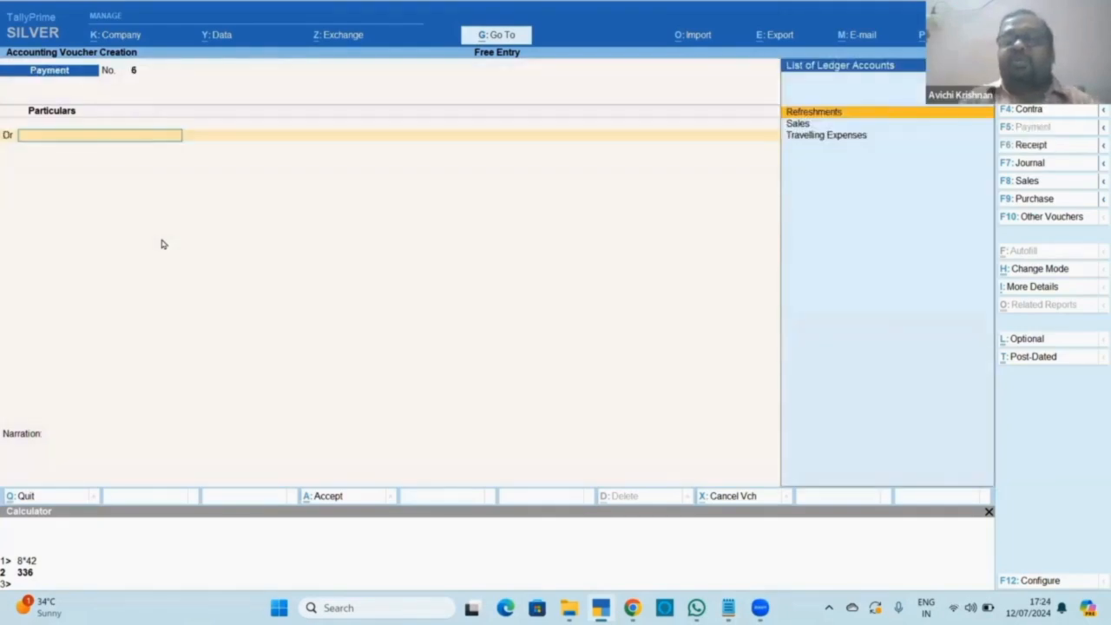
key("Return")
type("110")
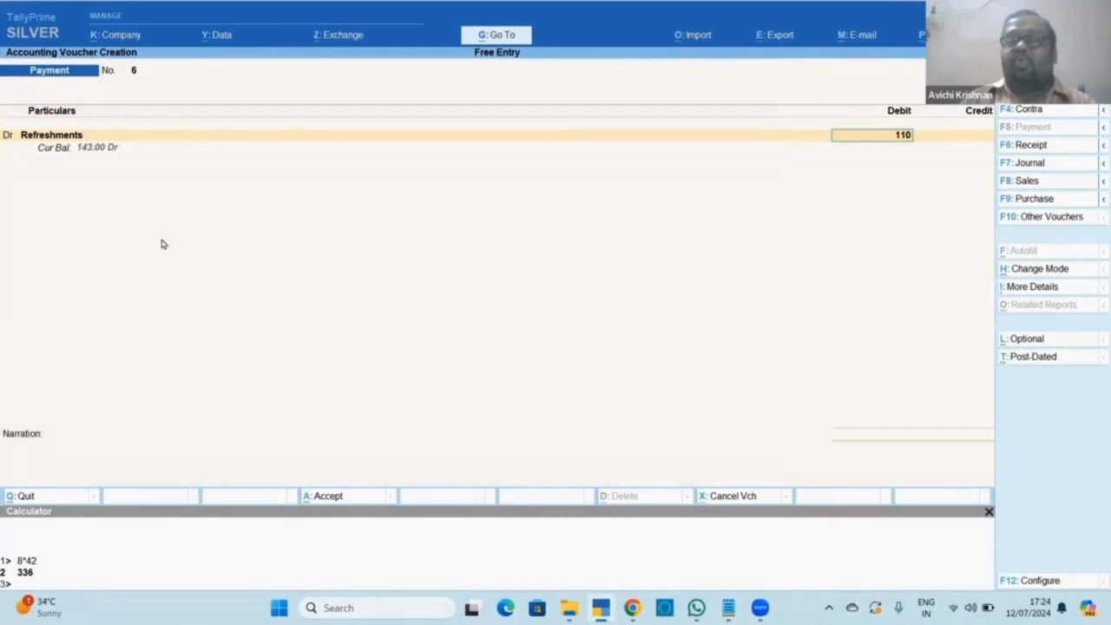
key("Return")
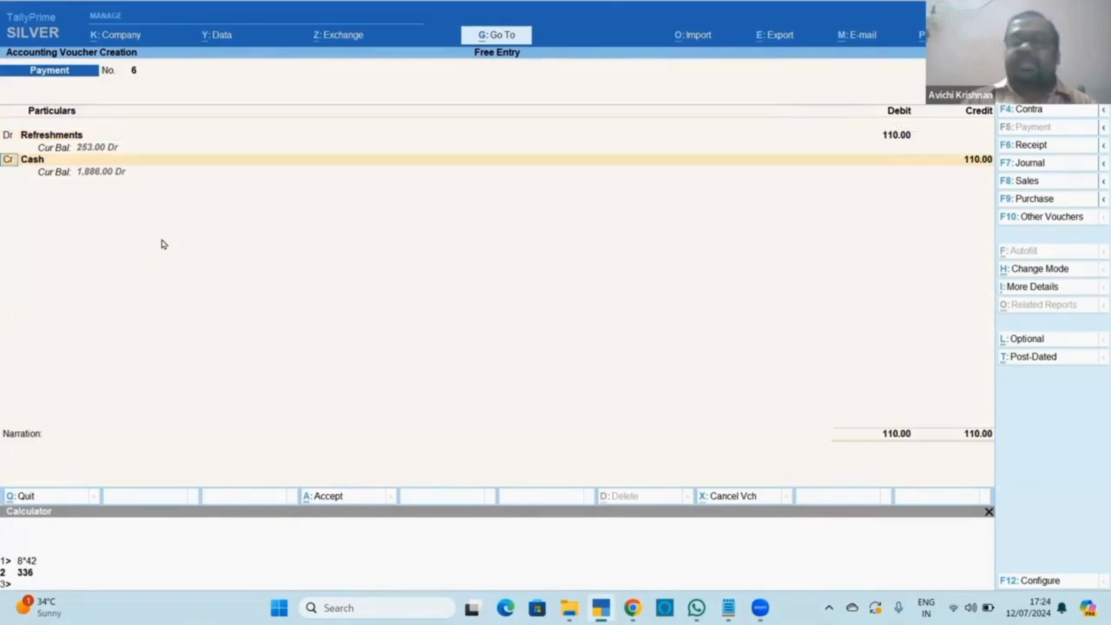
Add a 75.00 Travelling Expenses debit line, then start the balancing Cash line.
key("d")
key("Return")
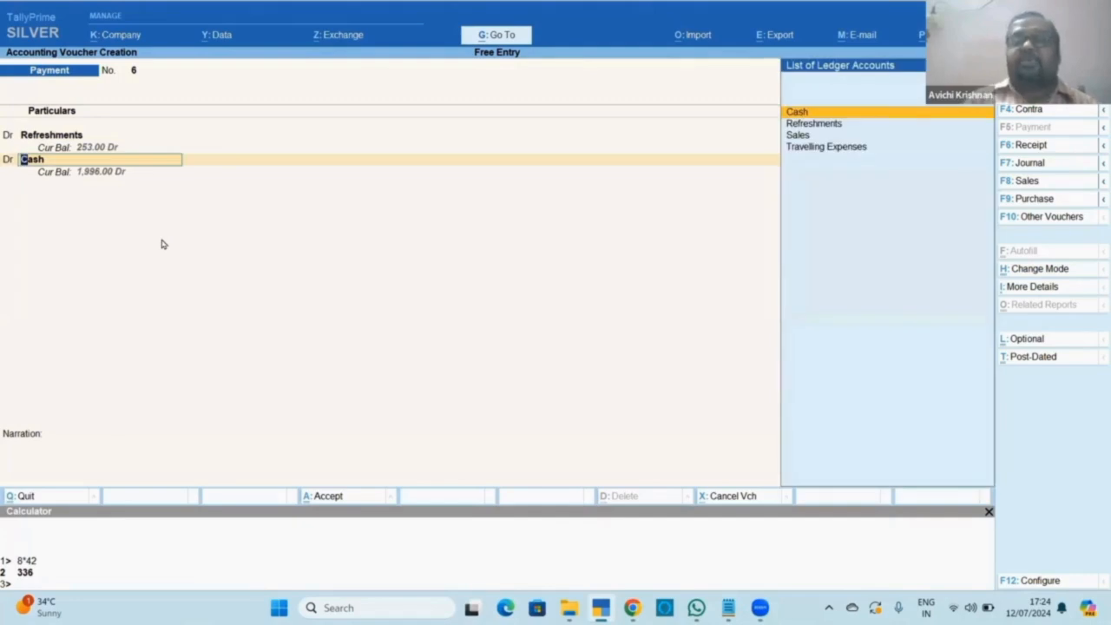
key("Down")
key("Down")
key("Down")
key("Return")
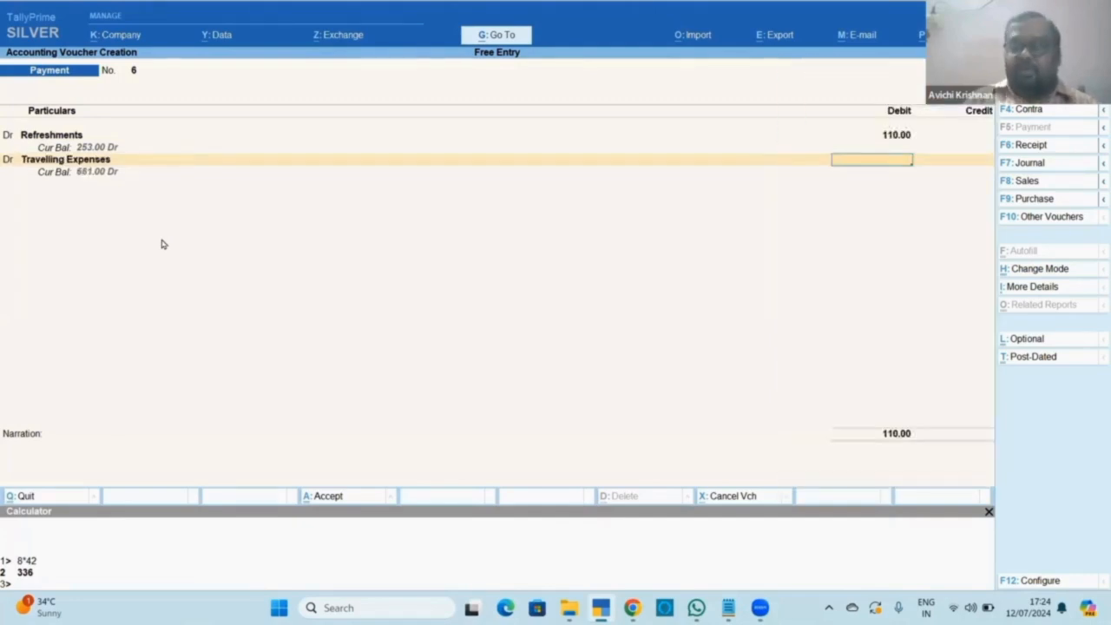
type("75")
key("Return")
key("d")
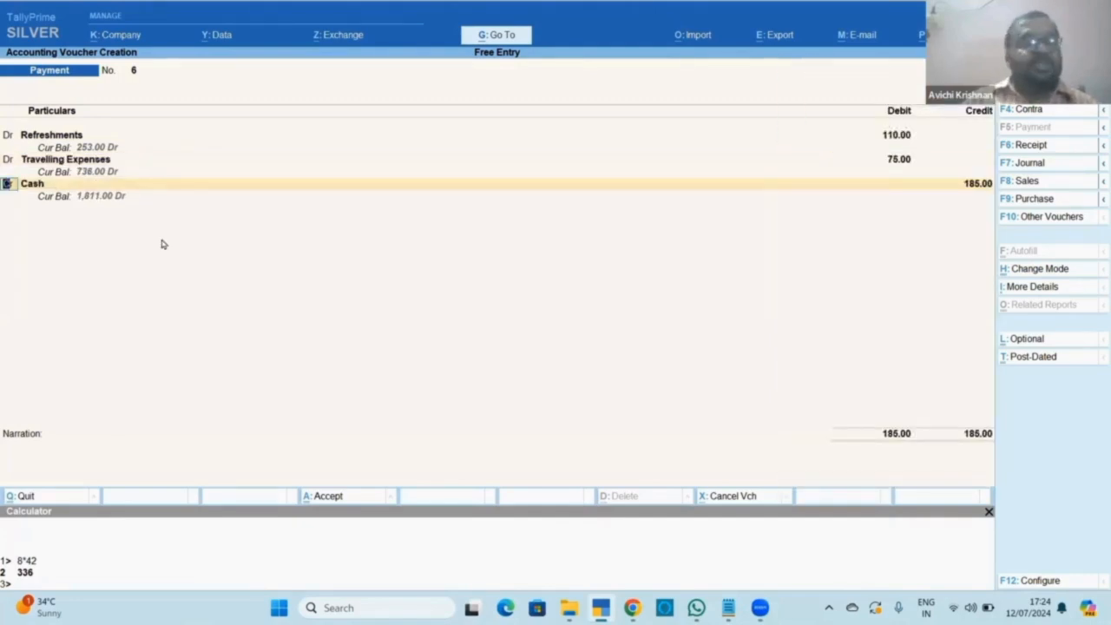
key("Return")
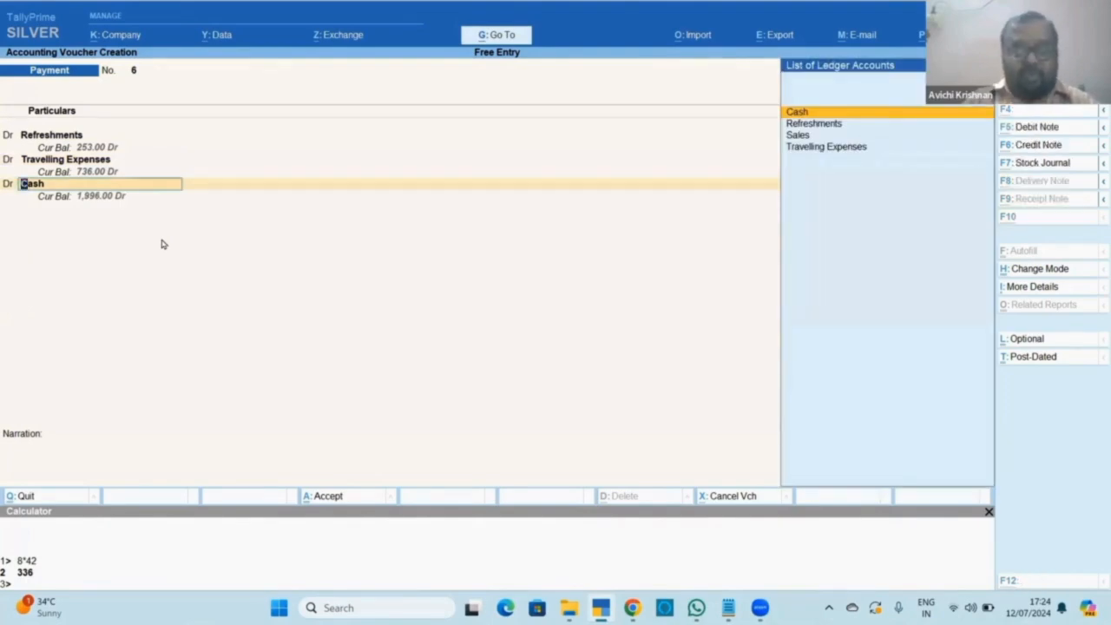
Create a new 'Printing and Stationery' ledger with Alt+C.
key("alt+c")
type("Printing a")
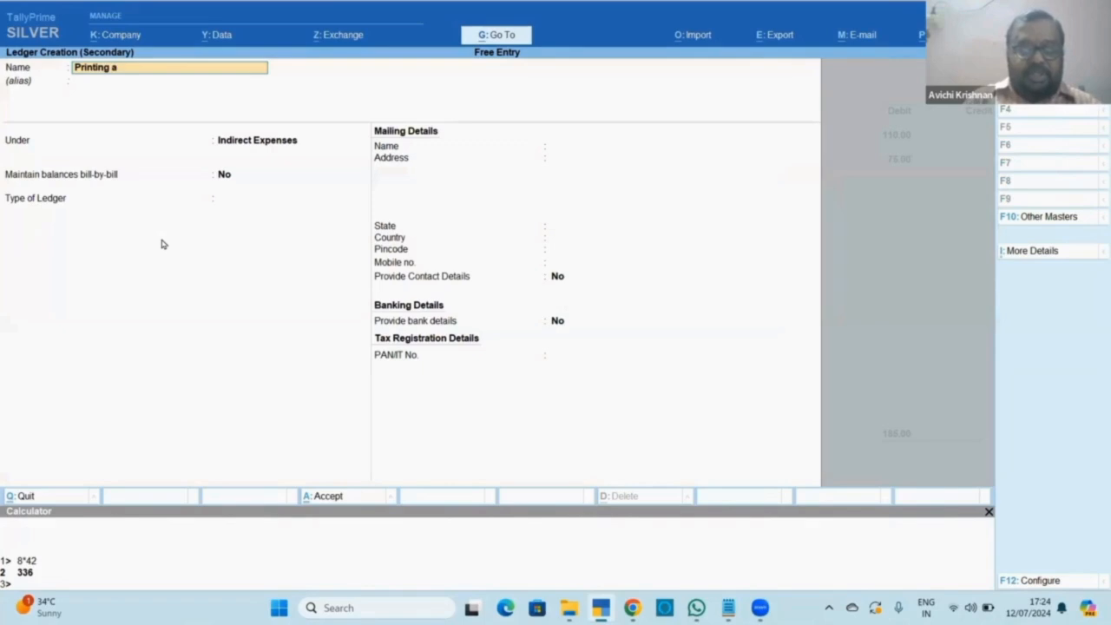
type("nd Sta")
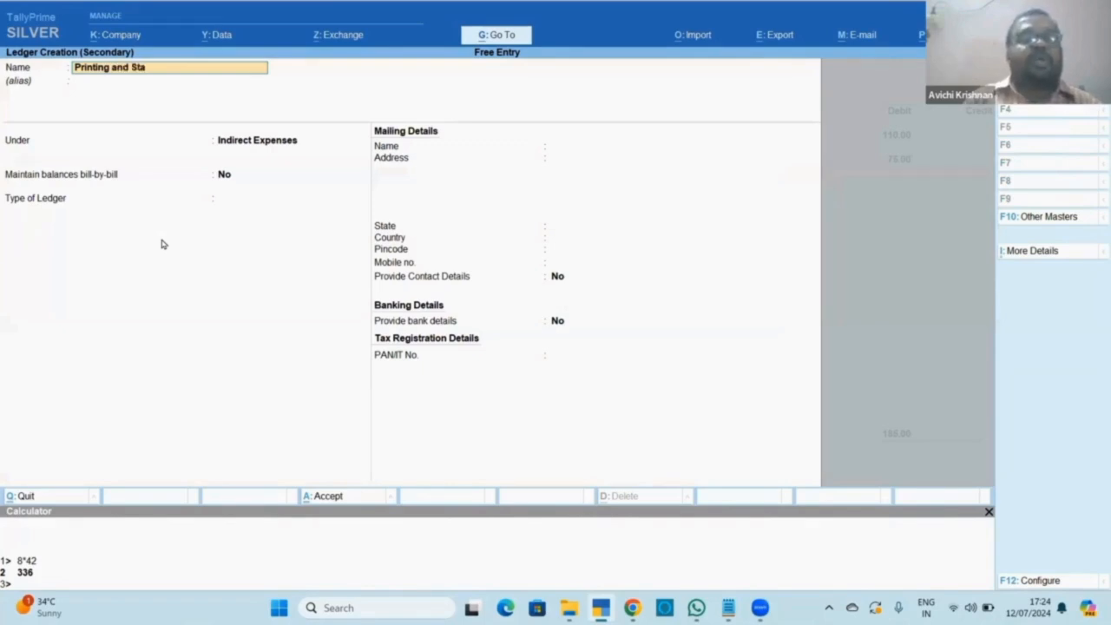
type("tionery")
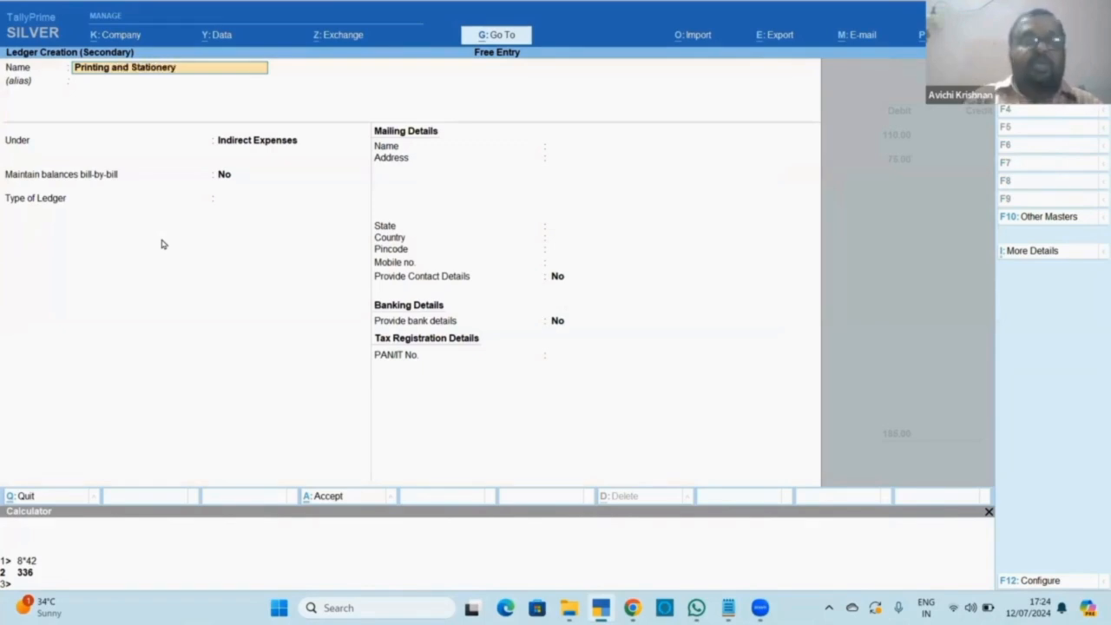
key("Return")
key("Return")
key("Return")
key("Return")
key("Return")
key("ctrl+a")
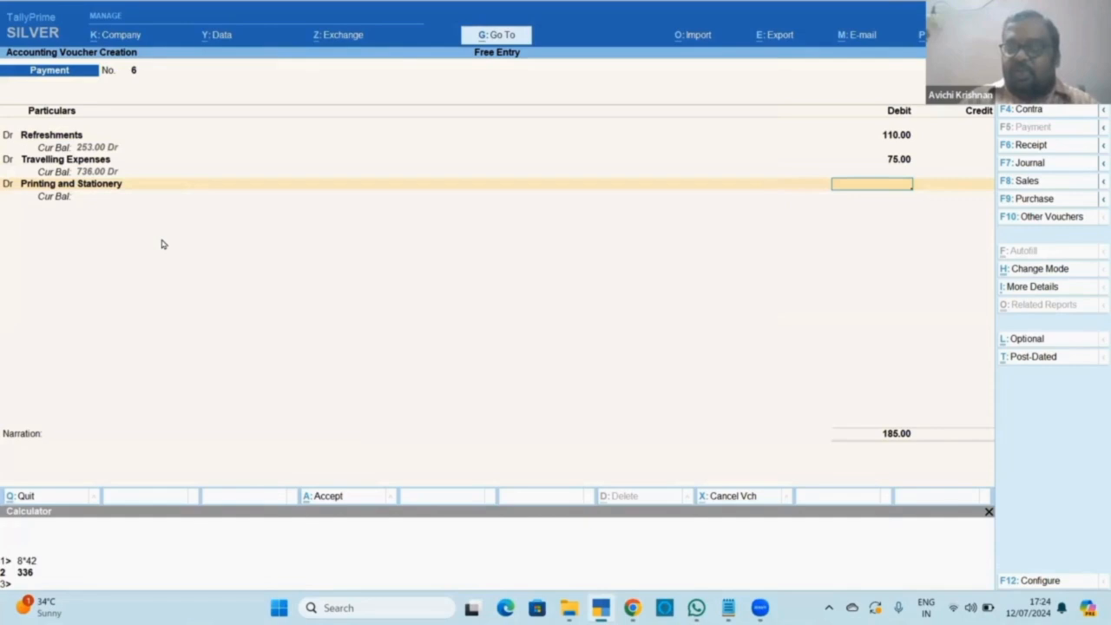
Debit Printing and Stationery 68.00, add a reimbursement narration naming the payee, and save.
type("6")
key("BackSpace")
type("68")
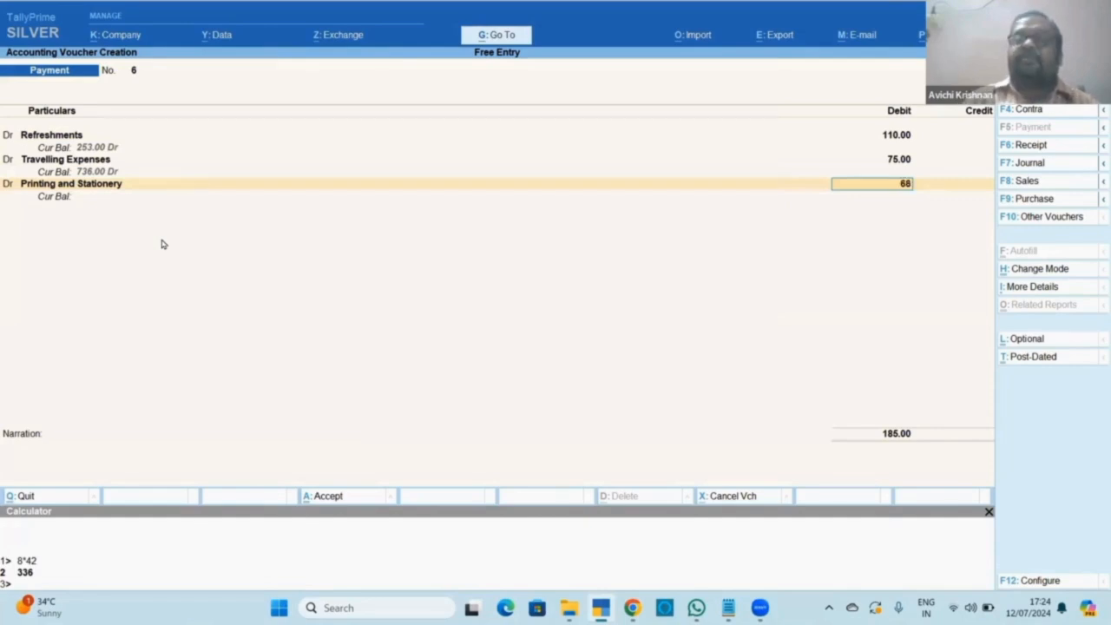
key("Return")
key("Return")
key("Return")
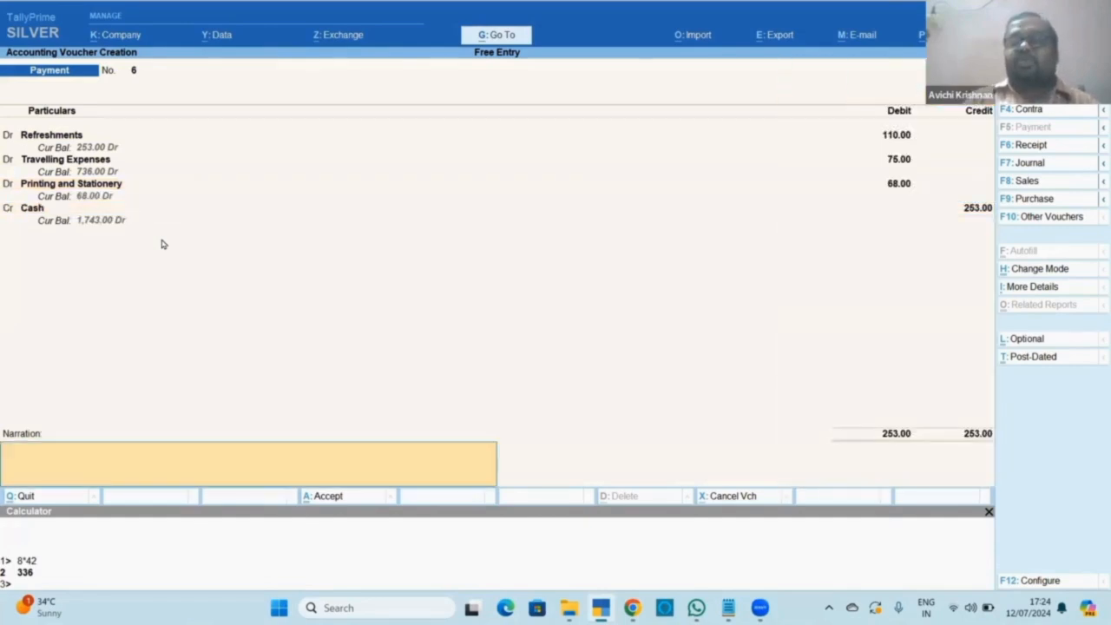
type("rei")
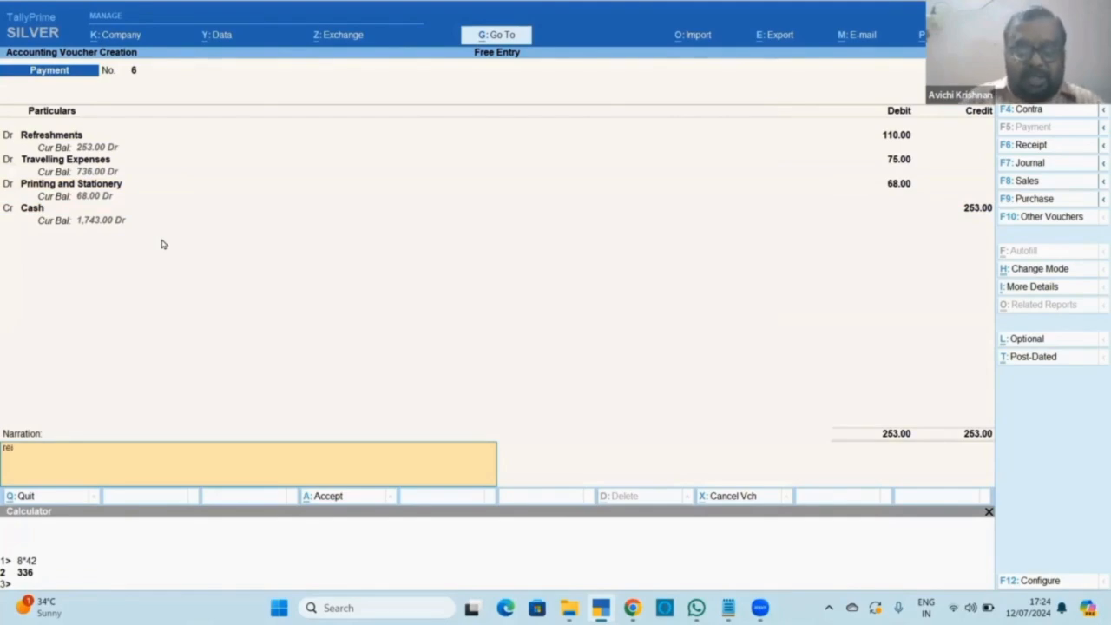
type("mbursed to")
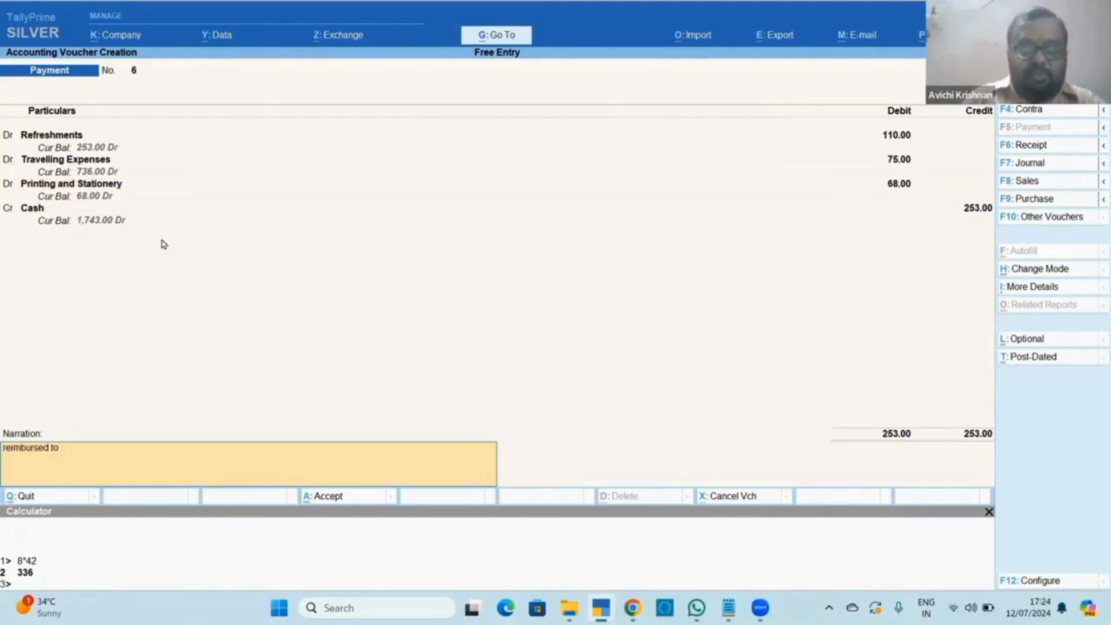
type(" K")
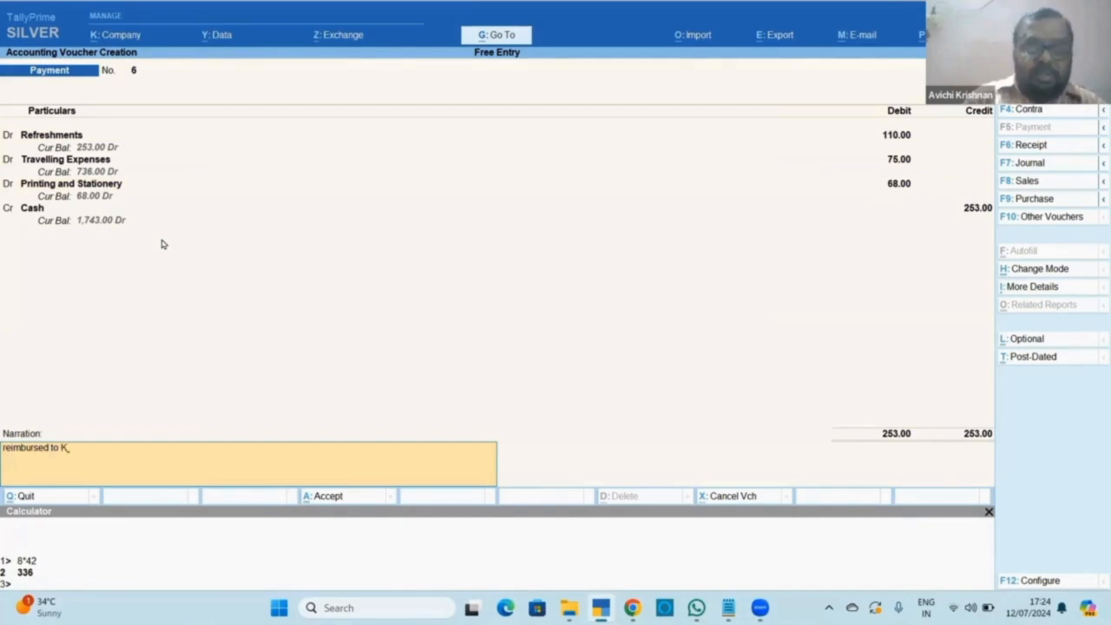
type("umar")
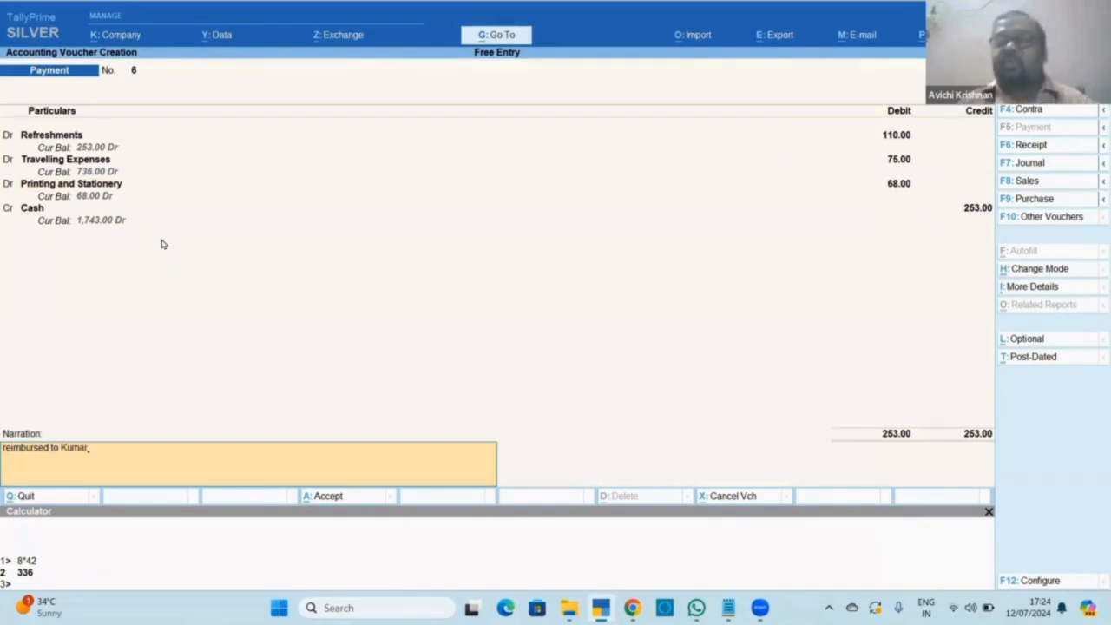
key("Return")
key("Return")
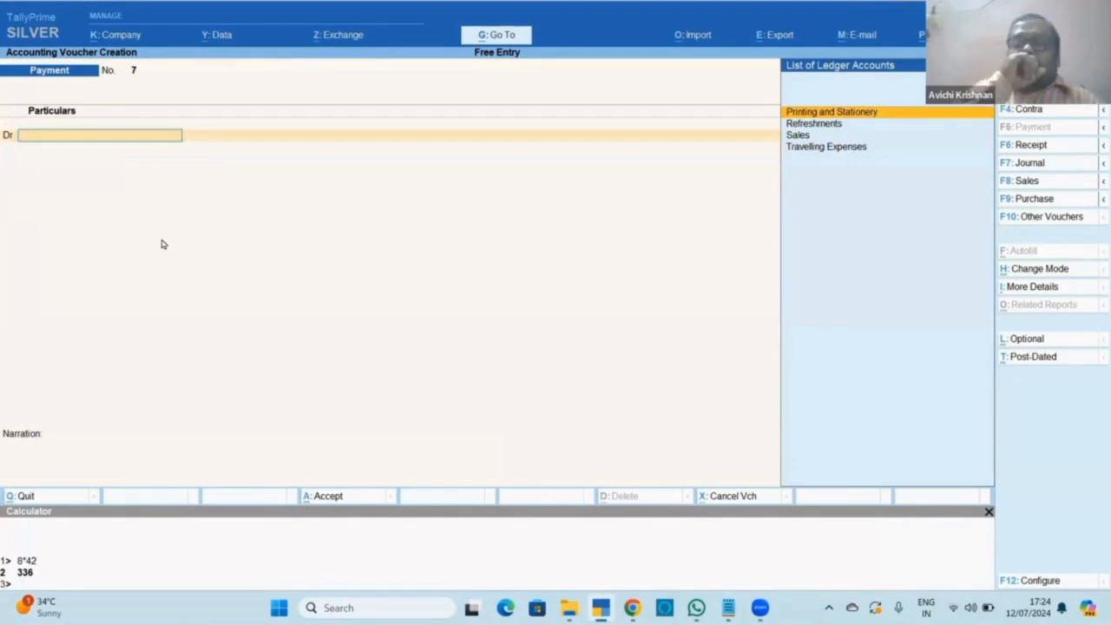
Reopen payment voucher No. 6, with three debits against Cash 253.00, for alteration.
key("Page_Up")
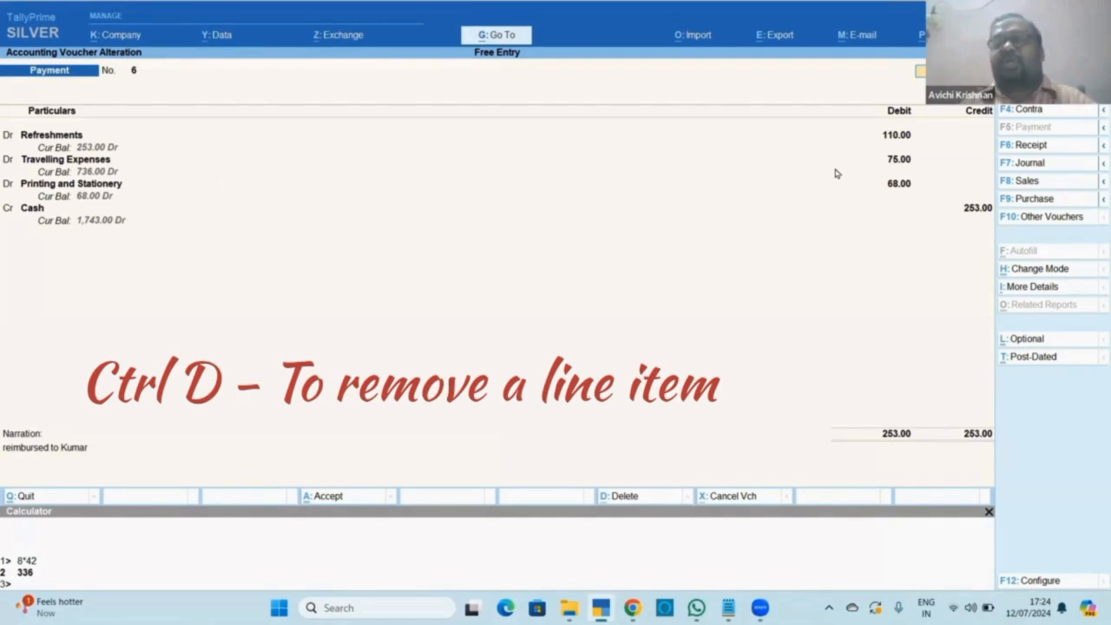
Try deleting the Travelling Expenses line from voucher No. 6, declining whole-voucher deletion, then leave the alteration.
left_click(43, 163)
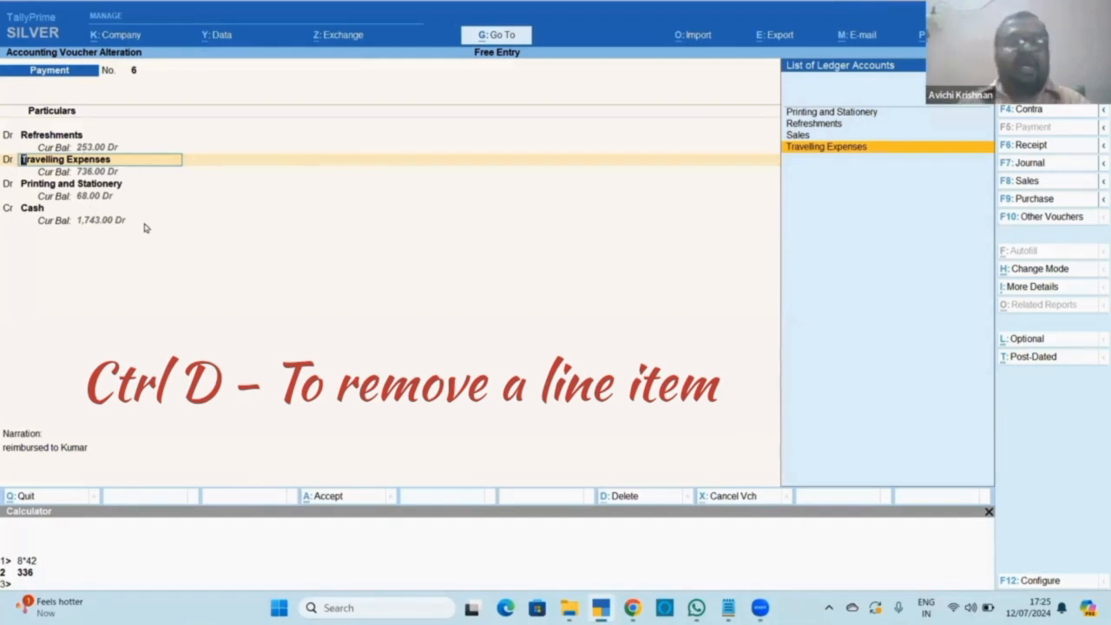
key("BackSpace")
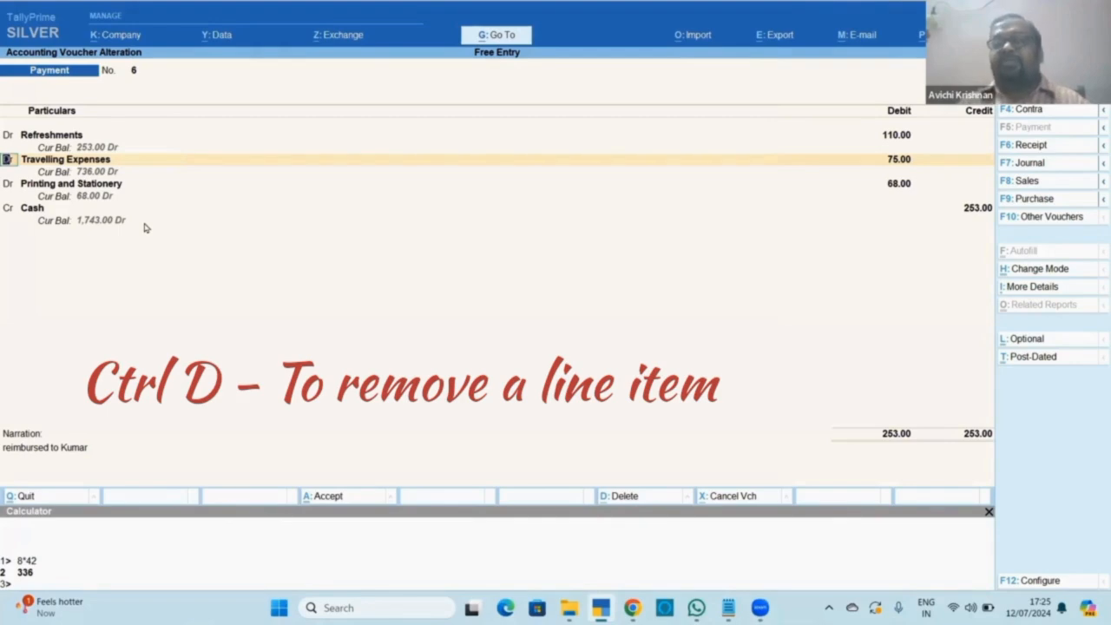
key("ctrl+d")
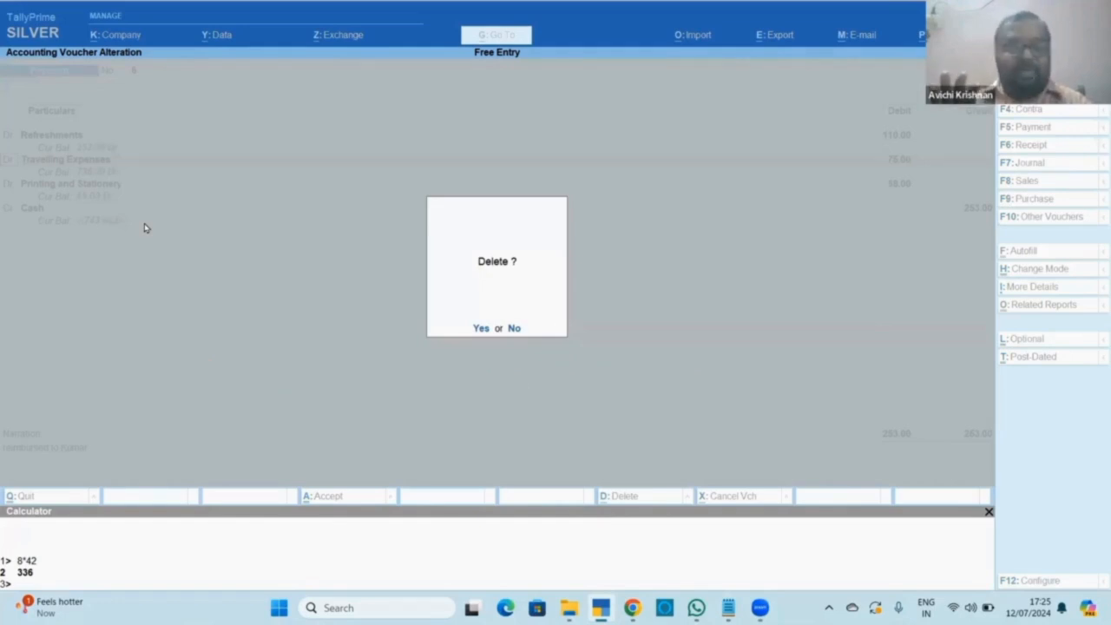
key("n")
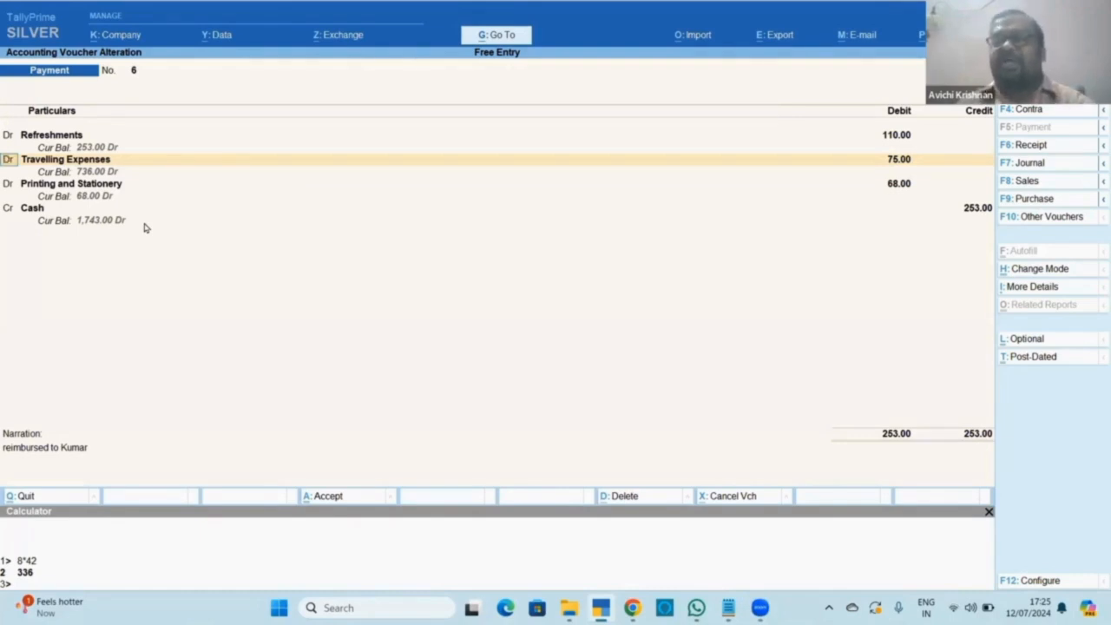
key("ctrl")
key("ctrl+d")
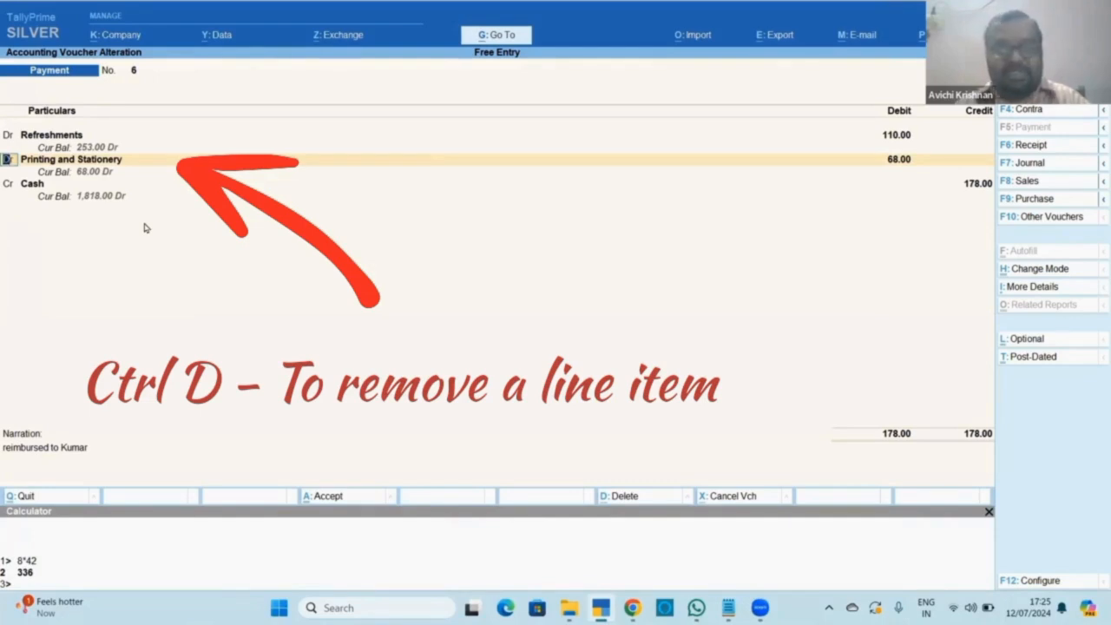
key("ctrl+a")
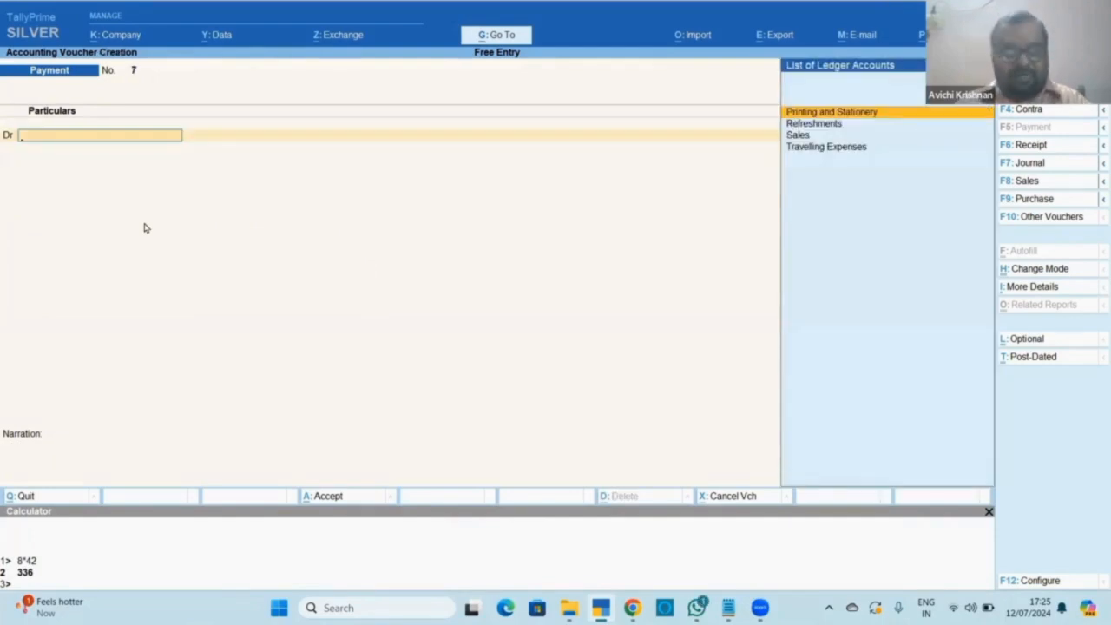
Reopen voucher No. 6, remove the Travelling Expenses line, then discard that alteration.
key("Page_Up")
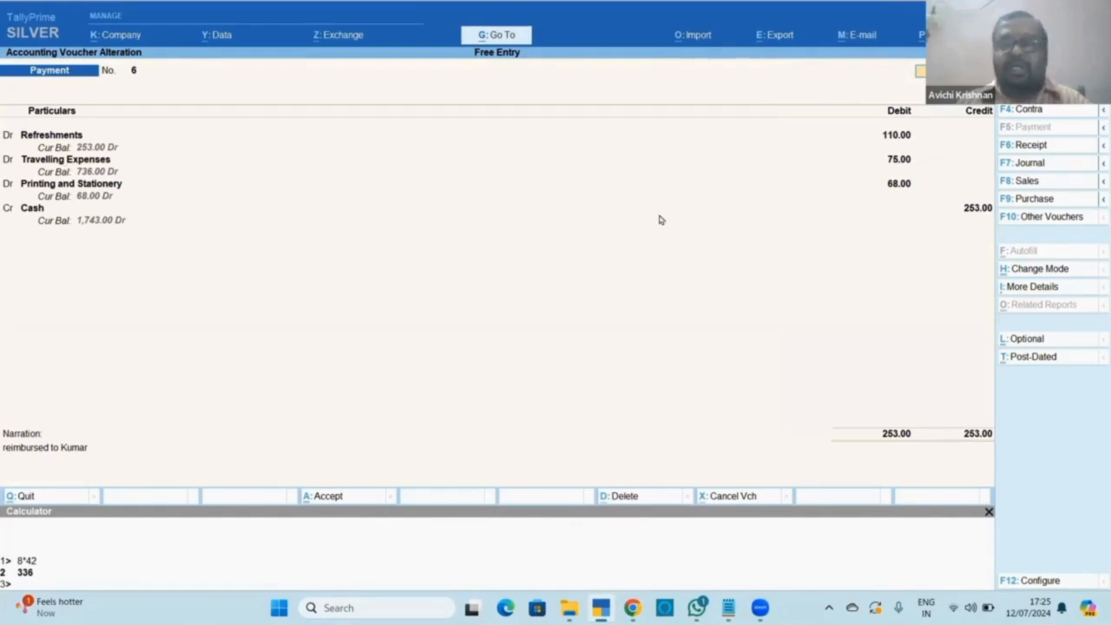
left_click(7, 161)
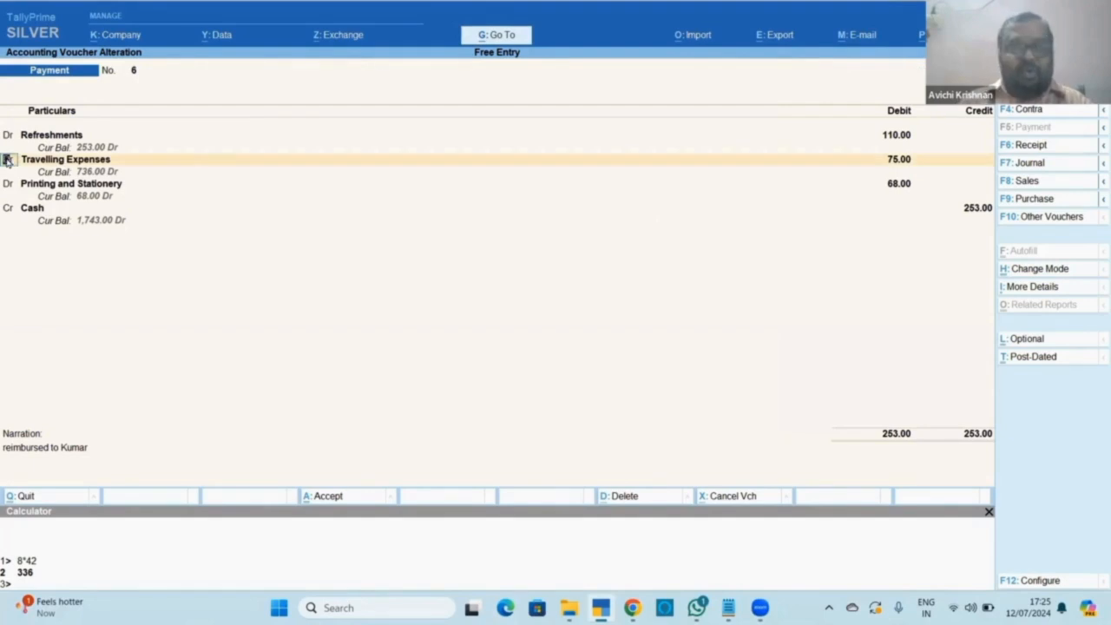
key("ctrl")
key("ctrl+d")
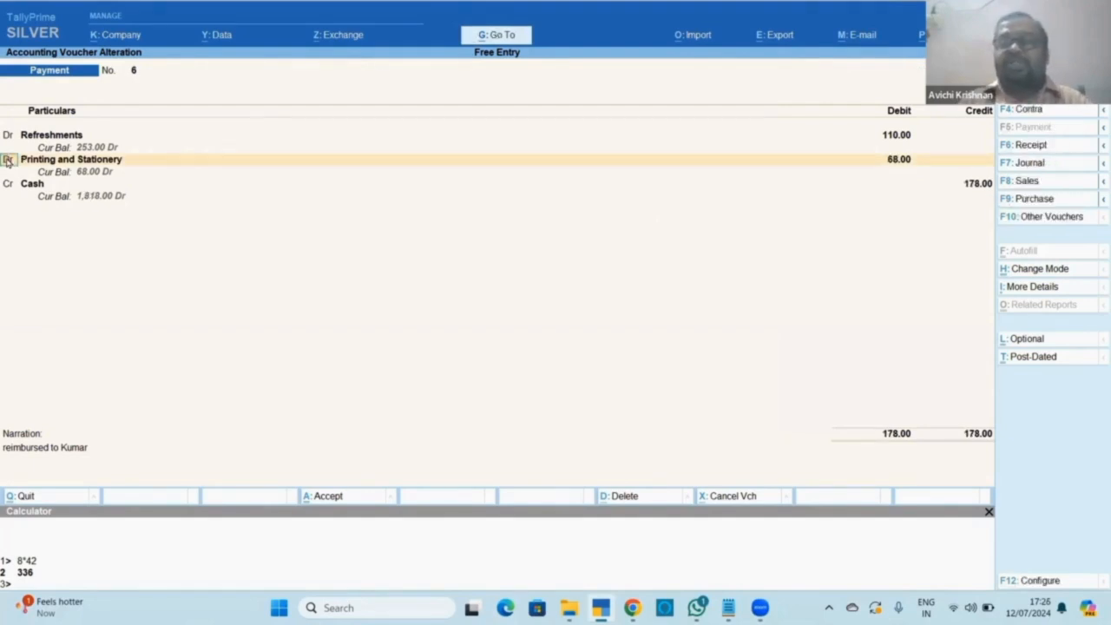
key("Escape")
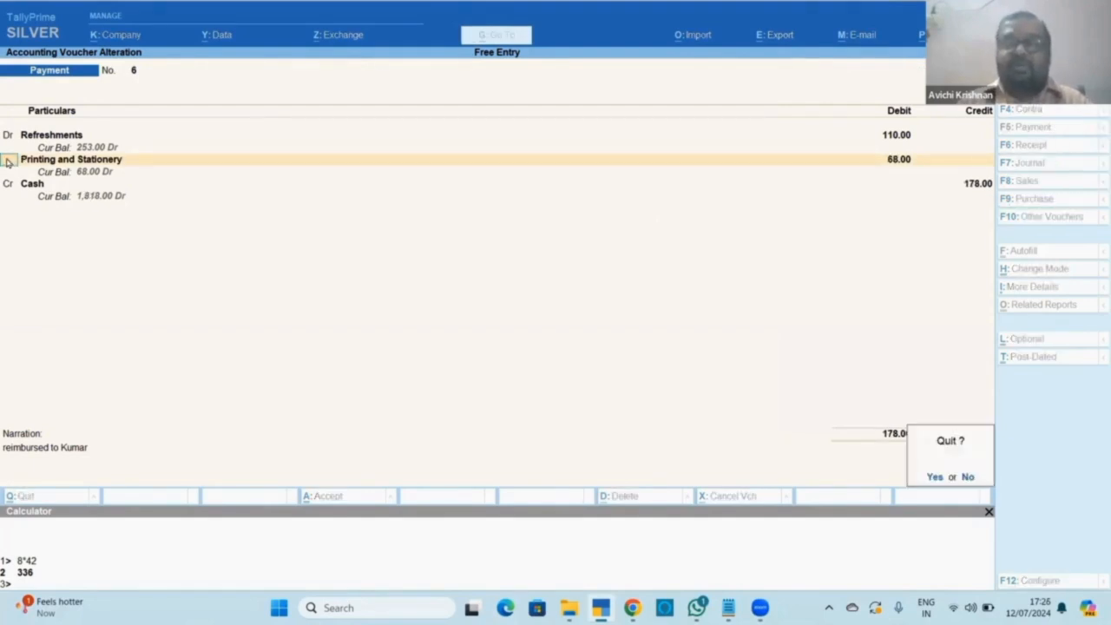
key("Return")
Delete the Printing and Stationery line, save voucher No. 6, and reopen it to verify Cash 185.00.
key("Page_Up")
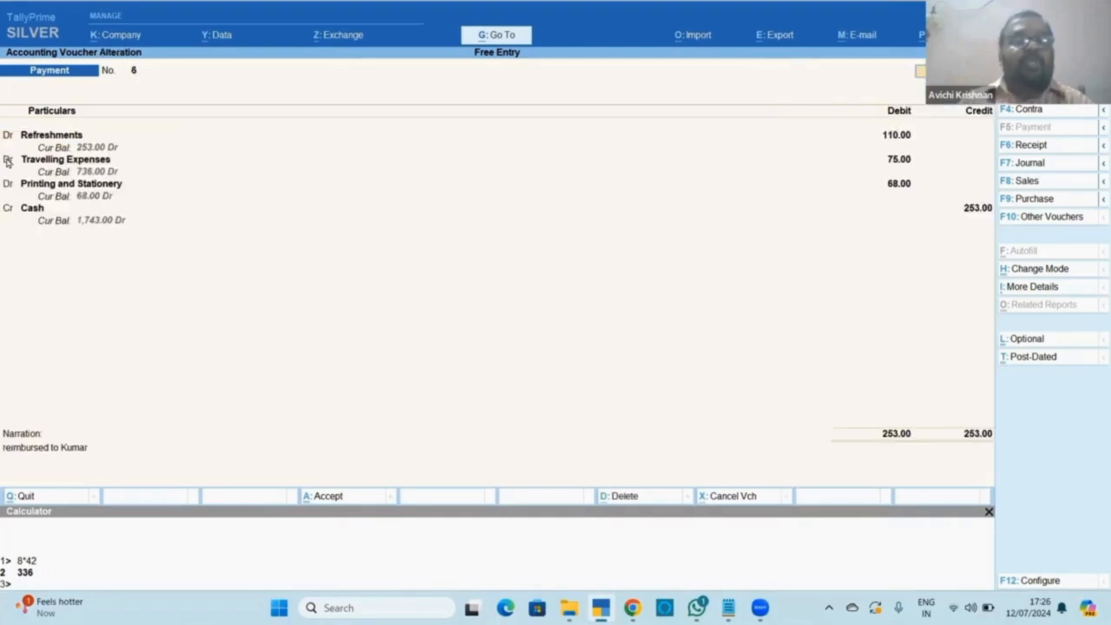
left_click(4, 188)
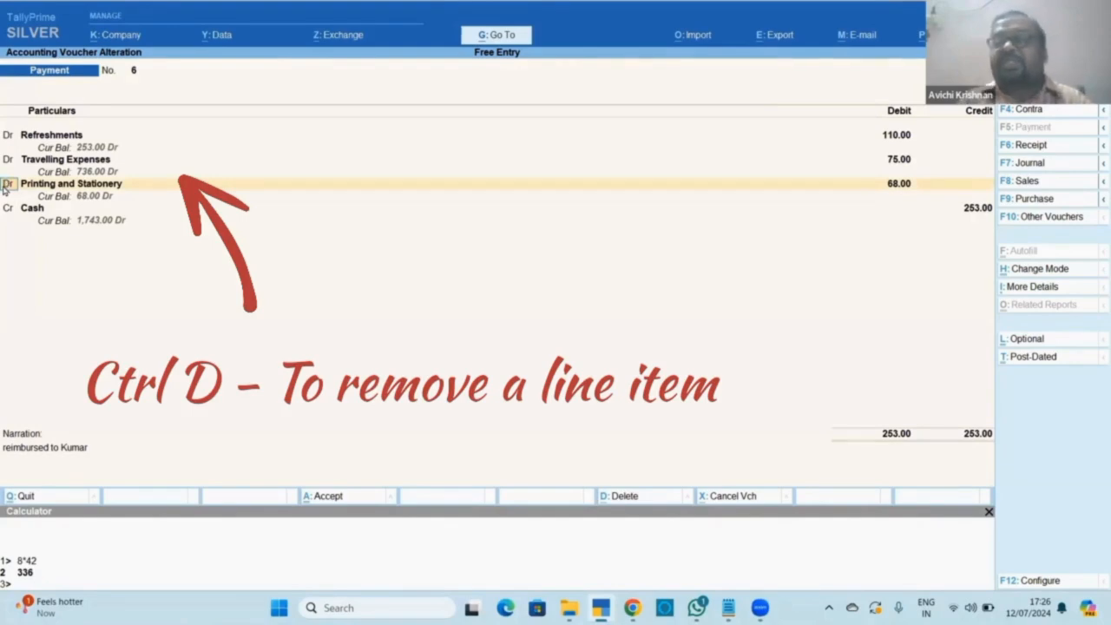
key("ctrl+d")
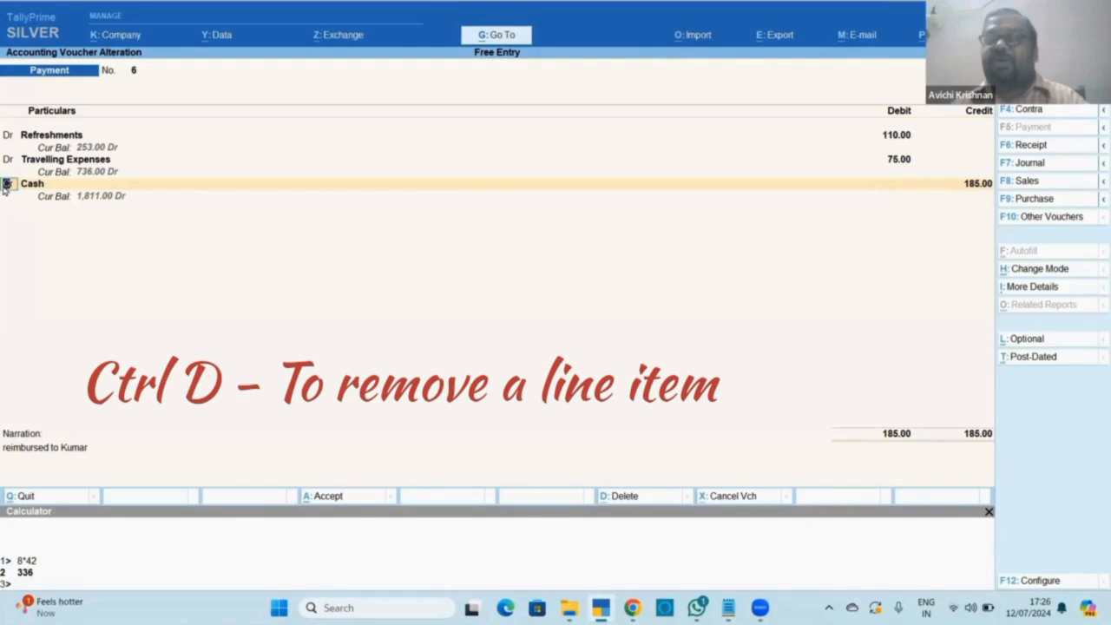
key("ctrl+a")
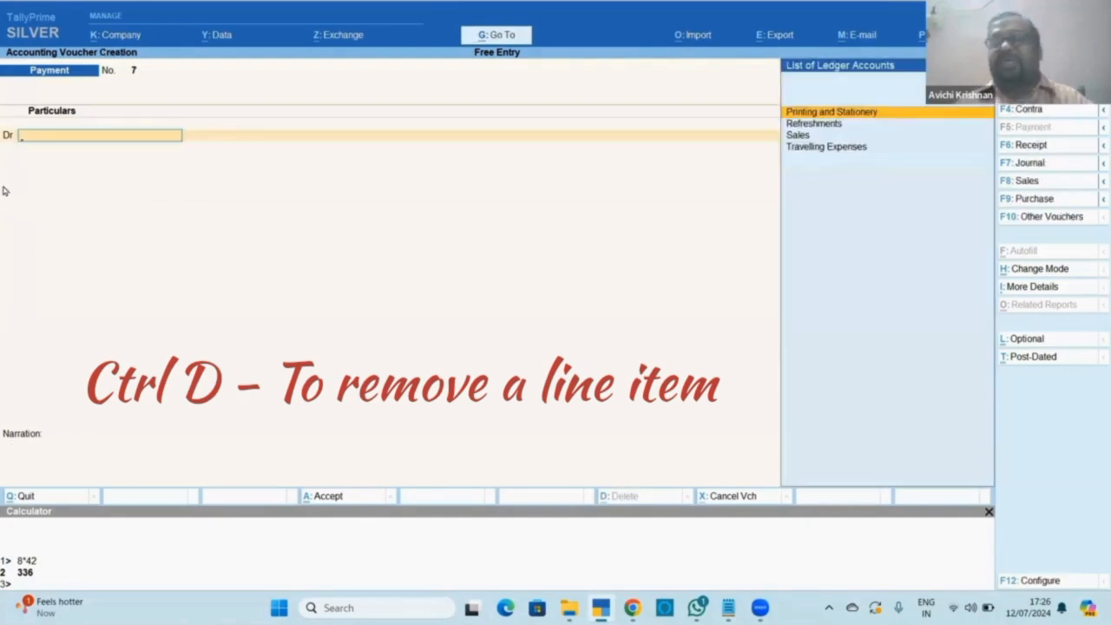
key("Page_Up")
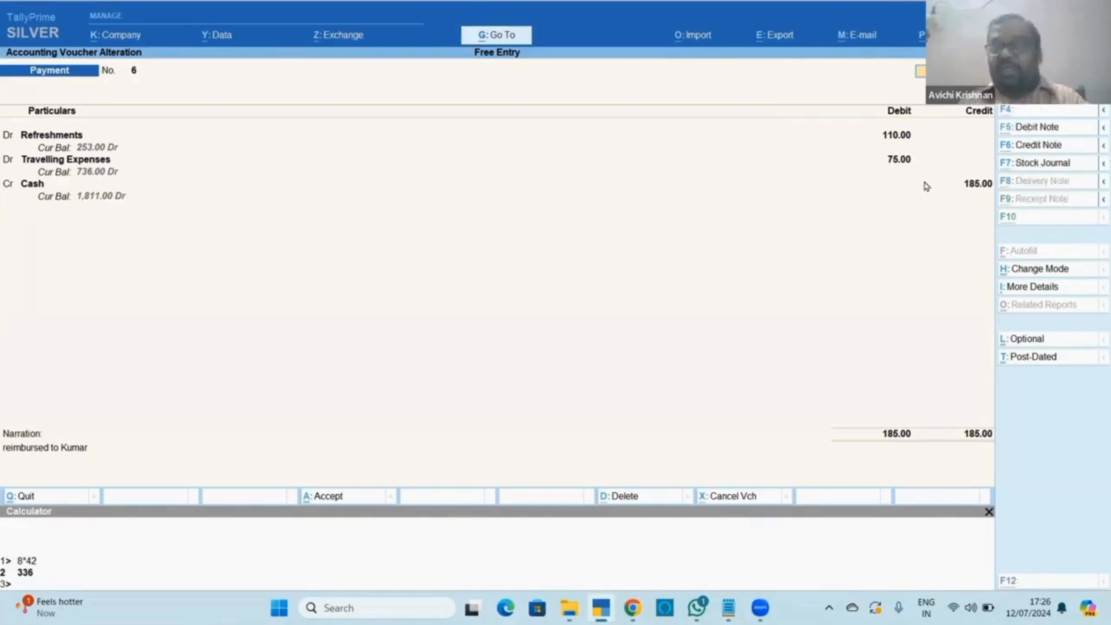
Check the Notepad shortcut note about optional vouchers.
key("alt+Tab")
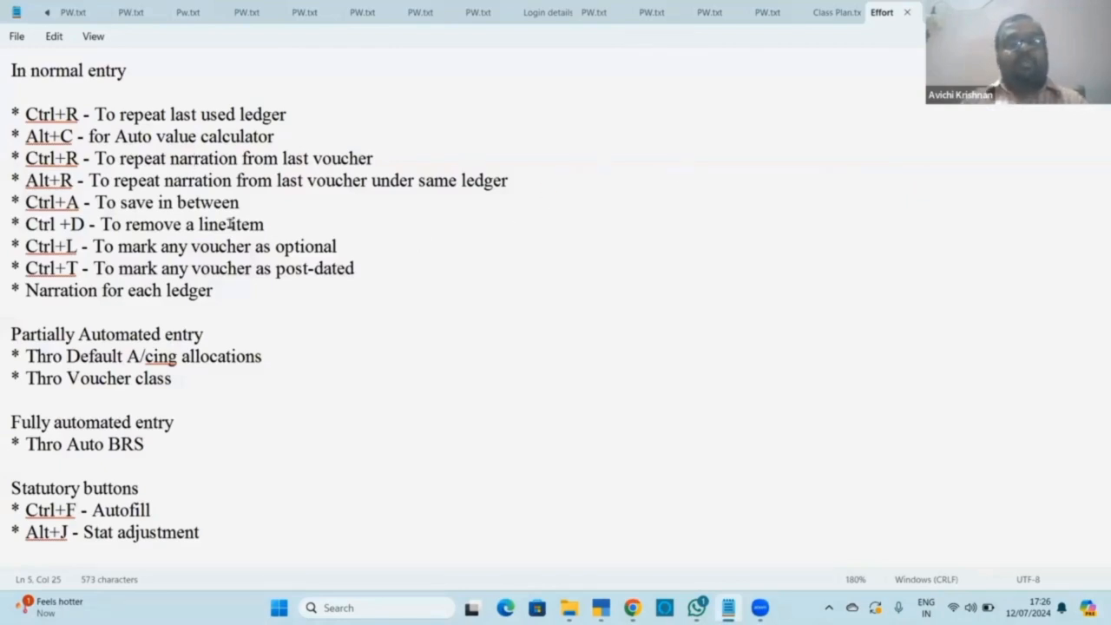
left_click(181, 246)
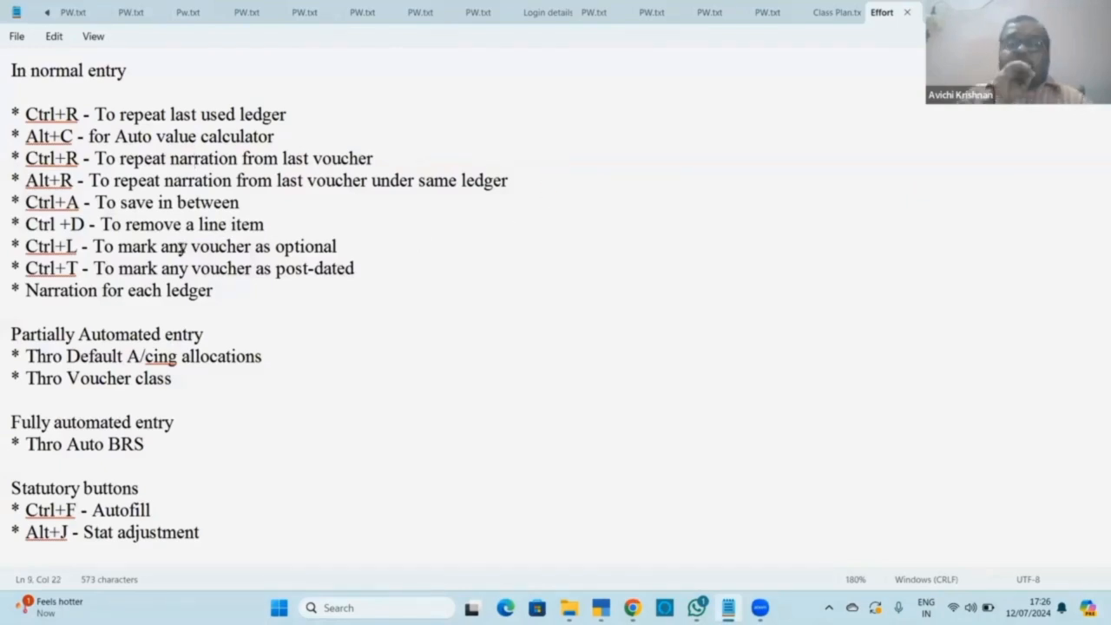
key("alt+Tab")
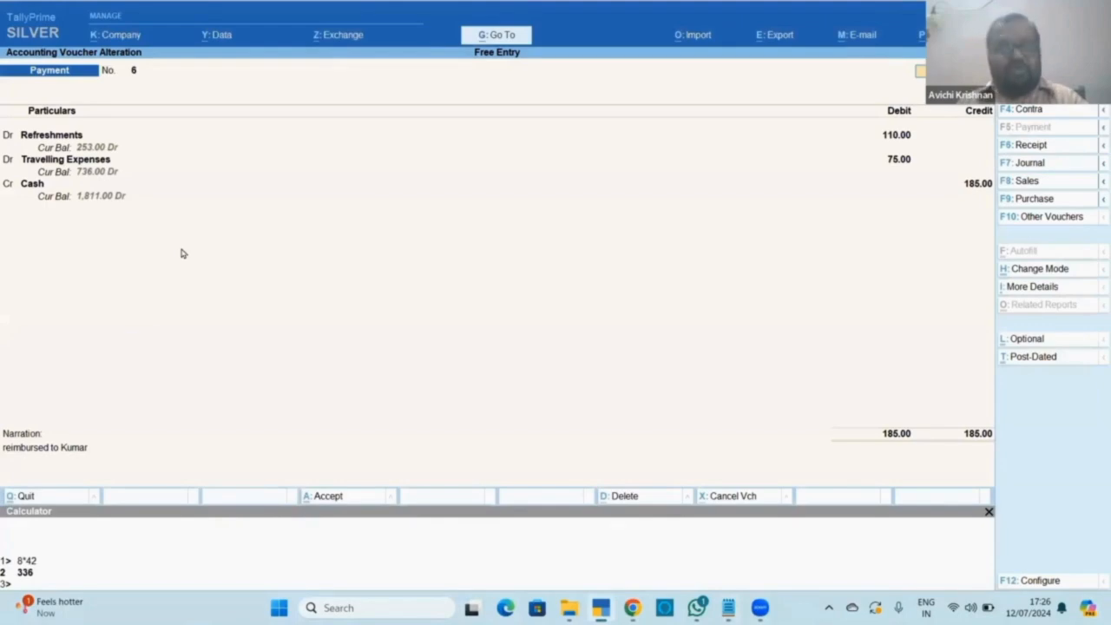
key("ctrl")
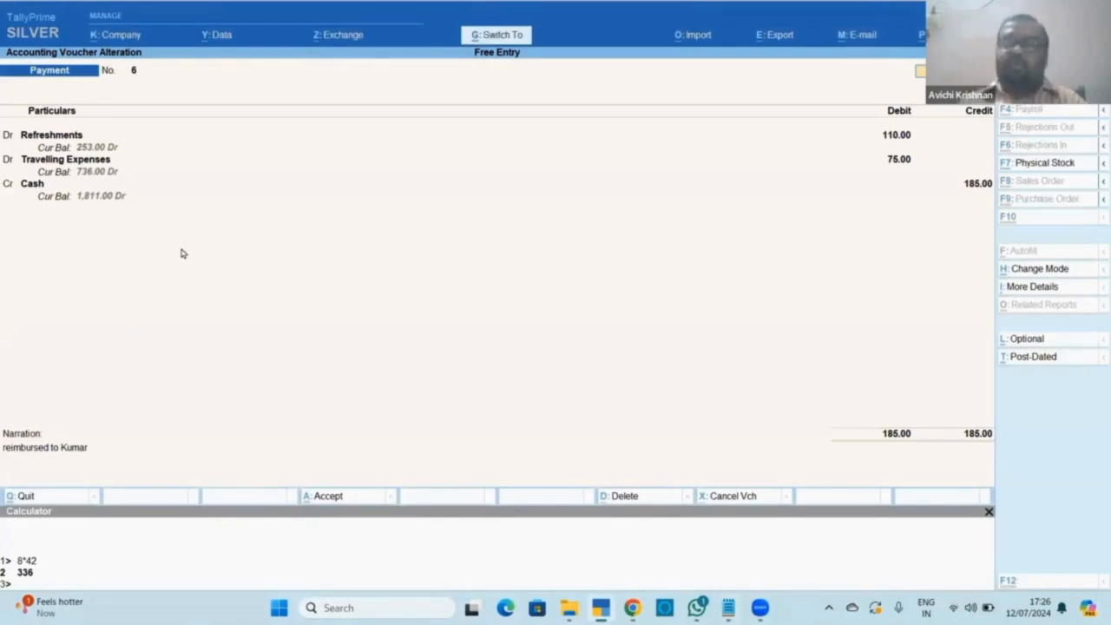
key("ctrl+a")
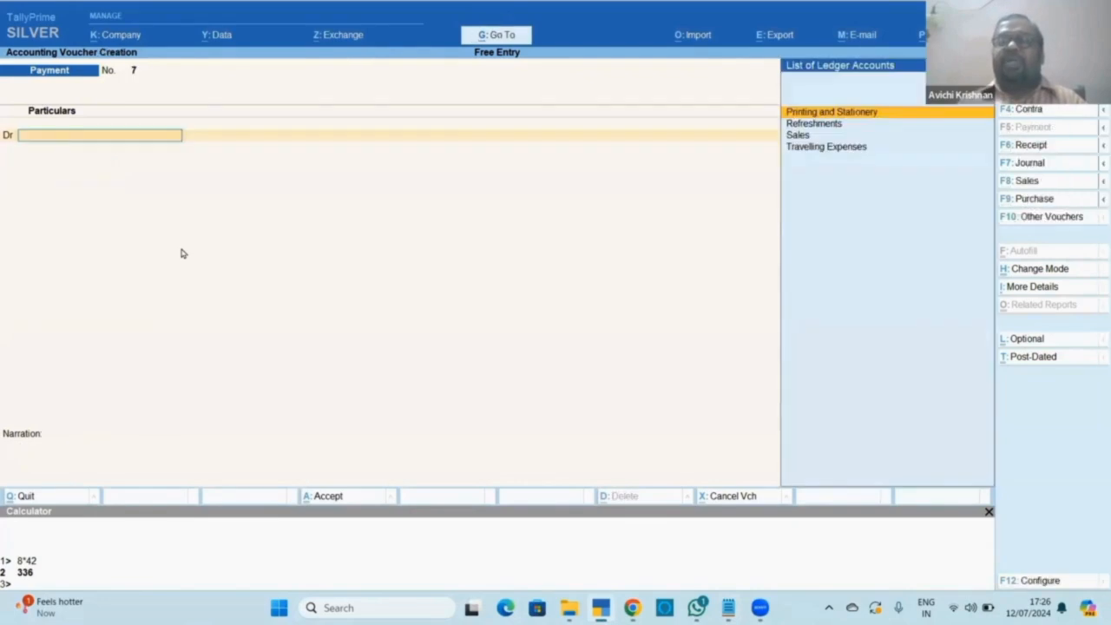
key("Page_Up")
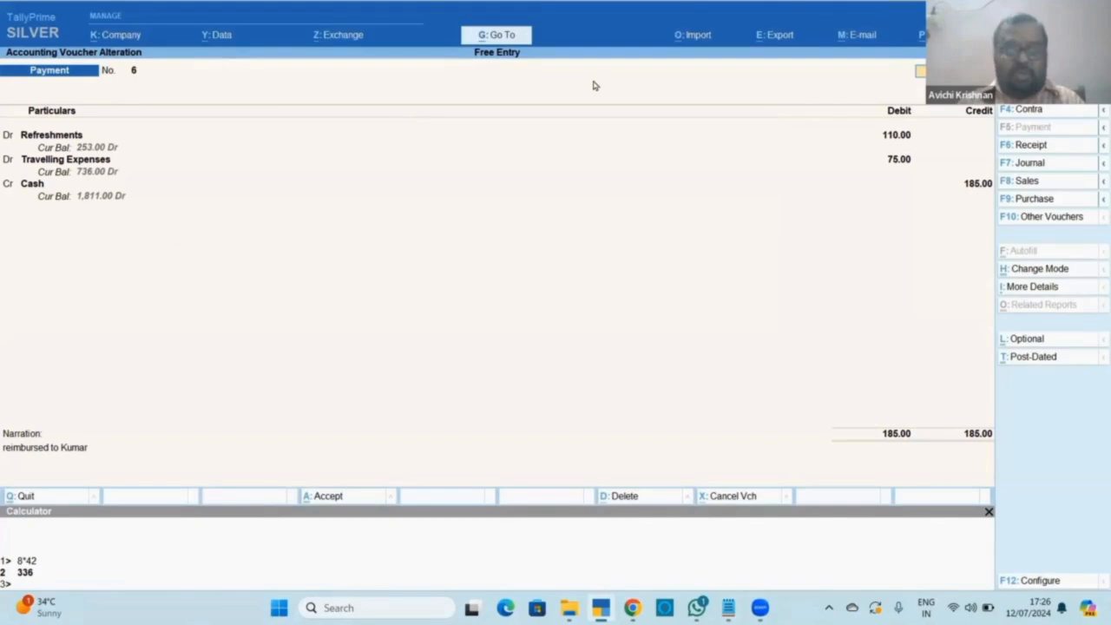
Mark voucher No. 6 Optional with Ctrl+L, save it, and go back to the Gateway of Tally.
key("ctrl+l")
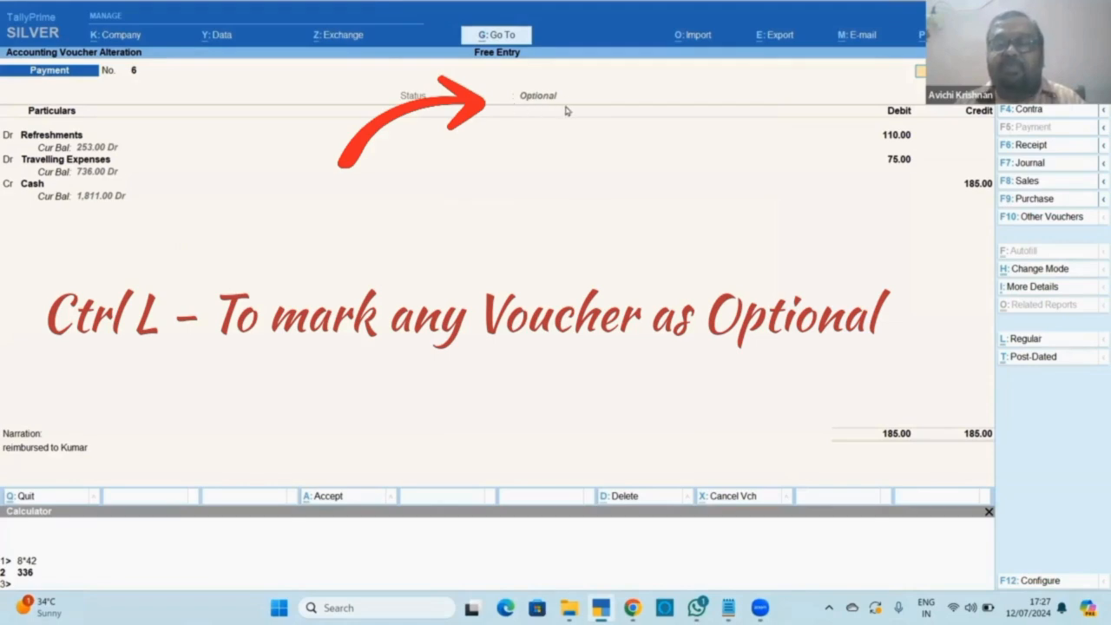
key("ctrl+l")
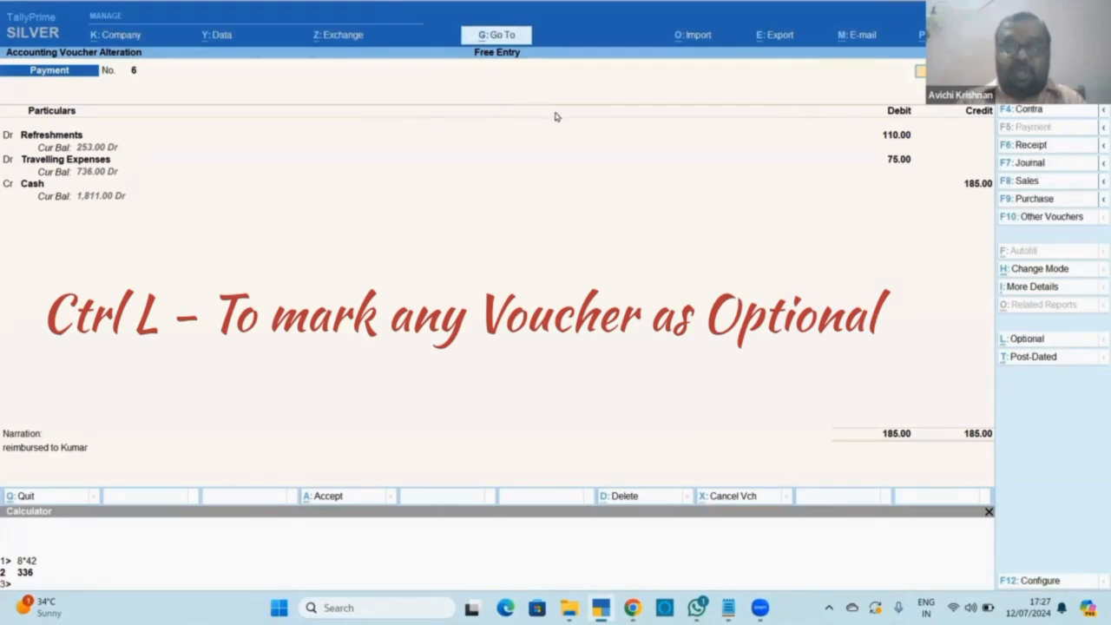
key("ctrl+l")
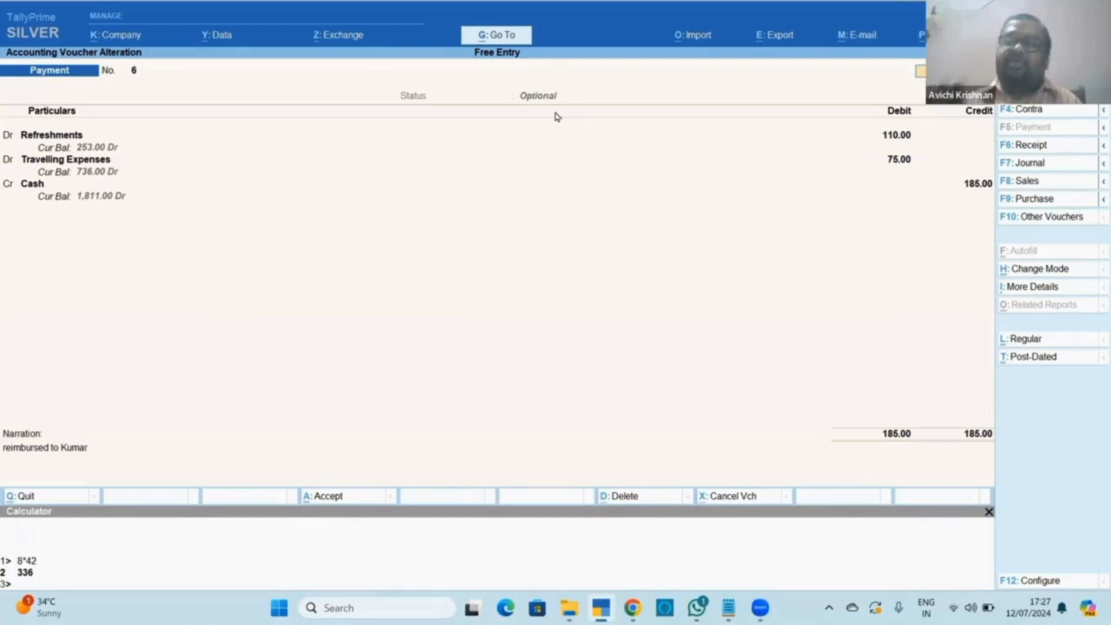
key("ctrl")
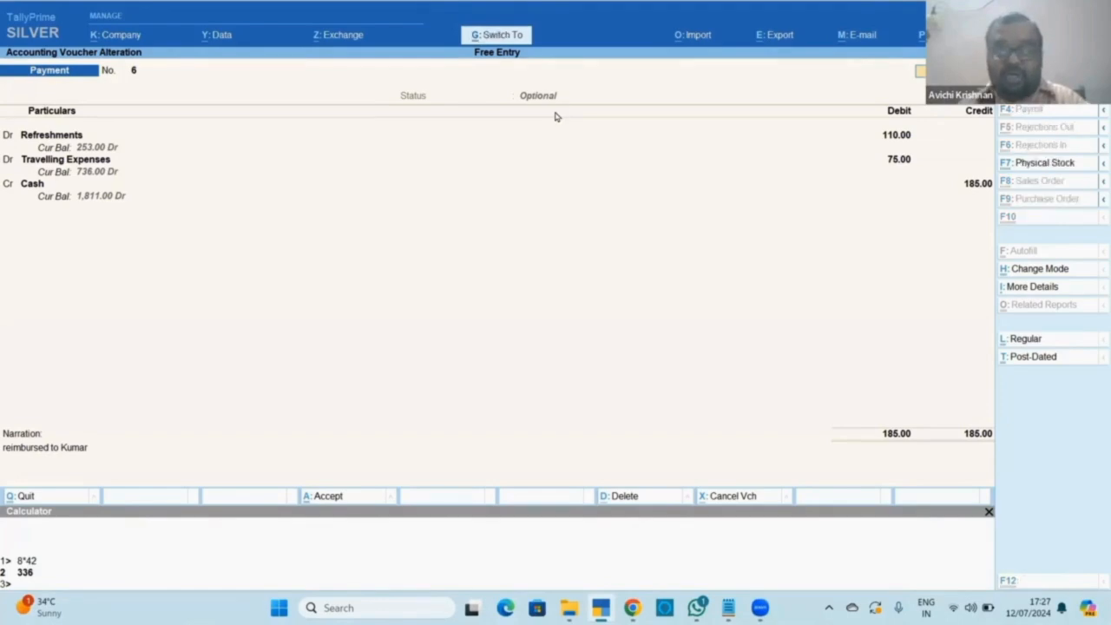
key("ctrl+a")
key("Escape")
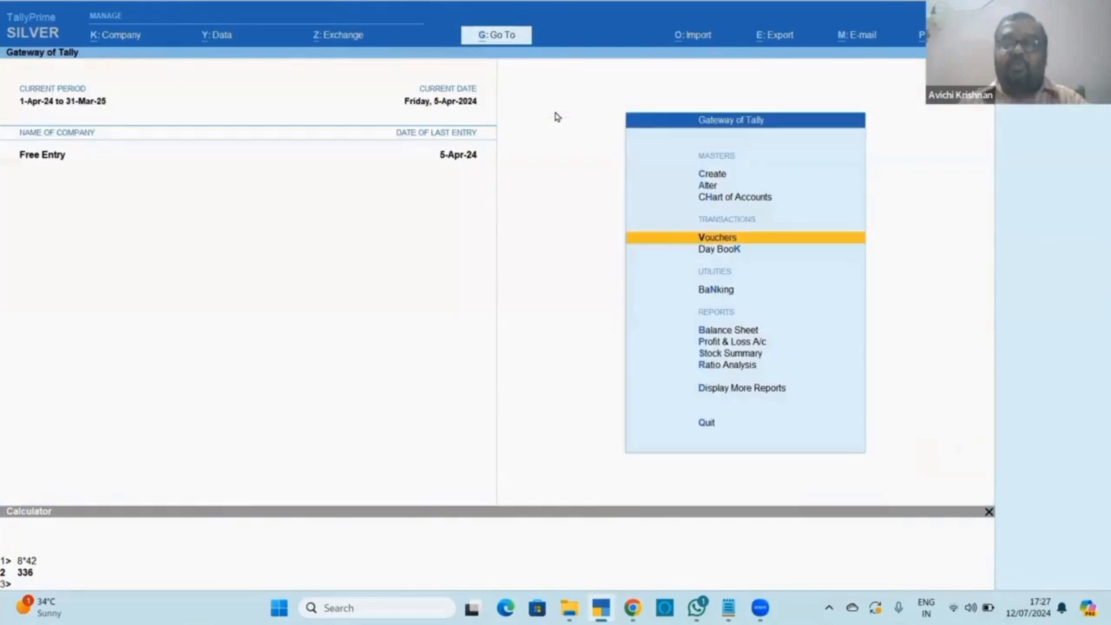
Open voucher No. 6 from the Day Book and save it as a regular entry.
key("d")
key("d")
key("Down")
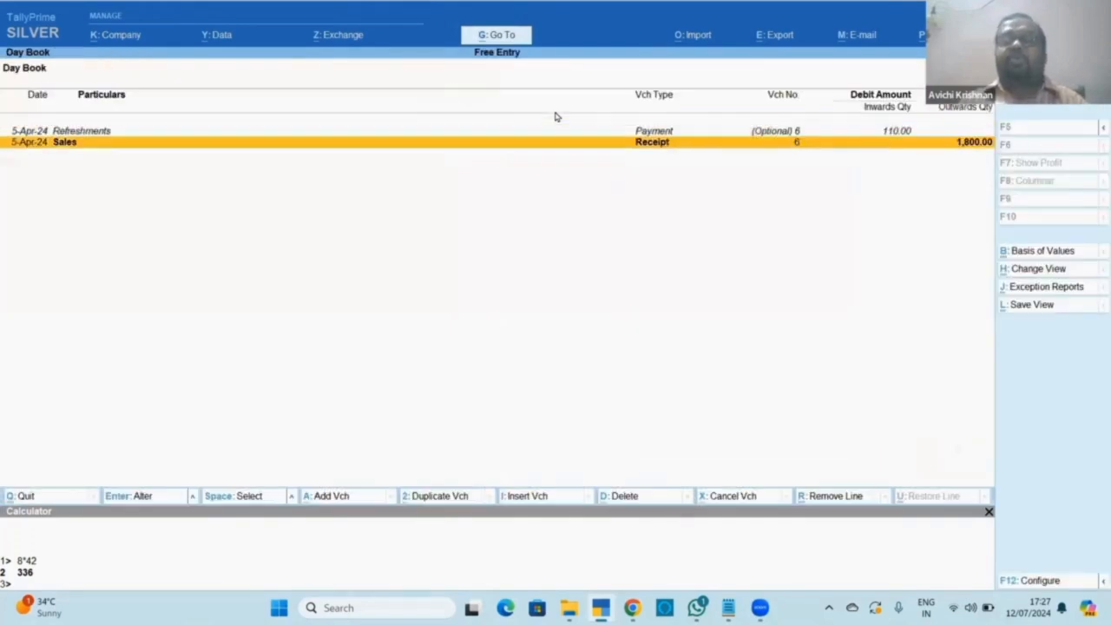
key("Up")
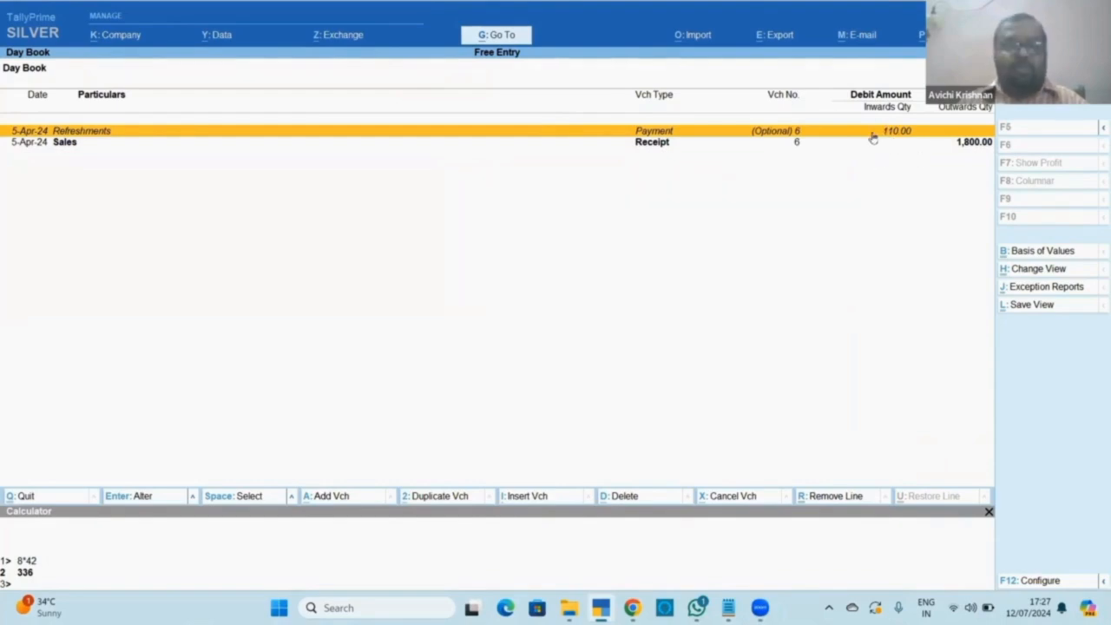
key("Escape")
key("Escape")
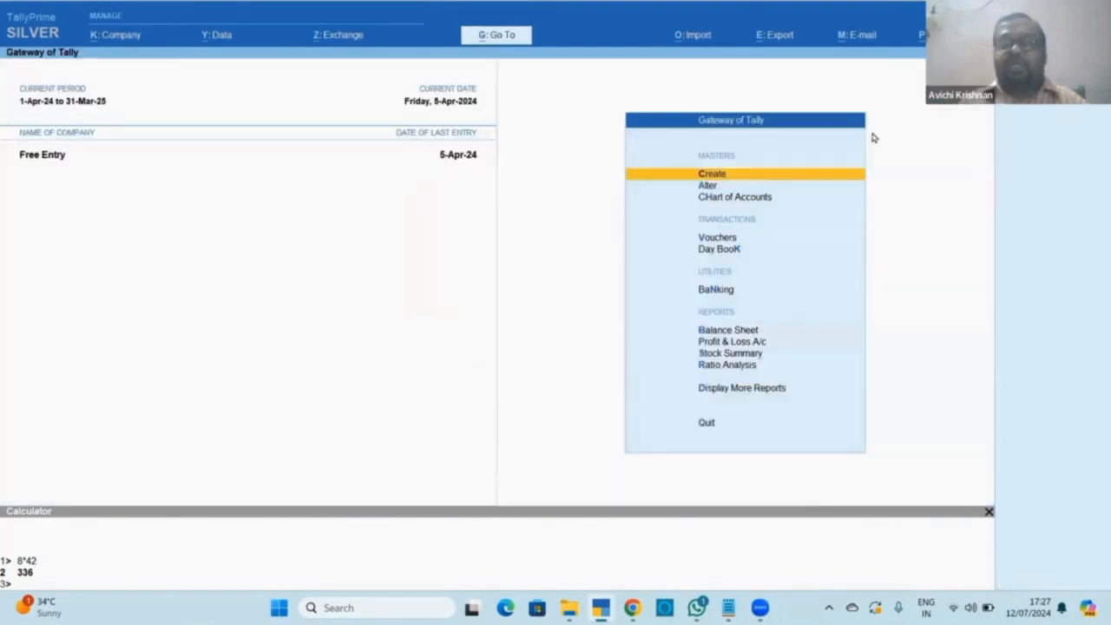
key("k")
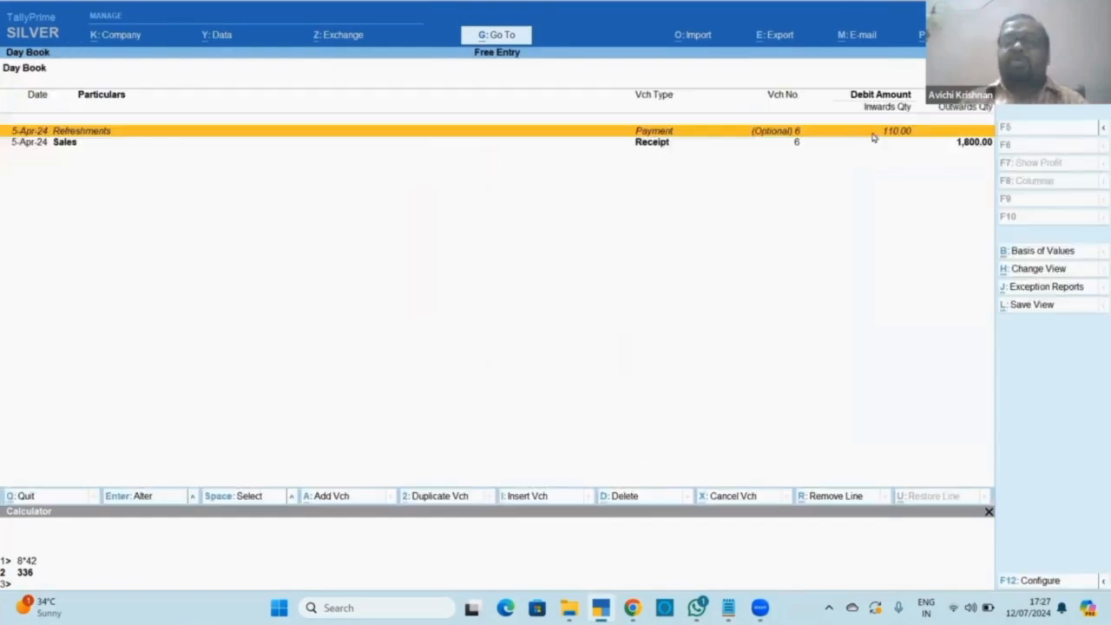
key("Return")
key("ctrl")
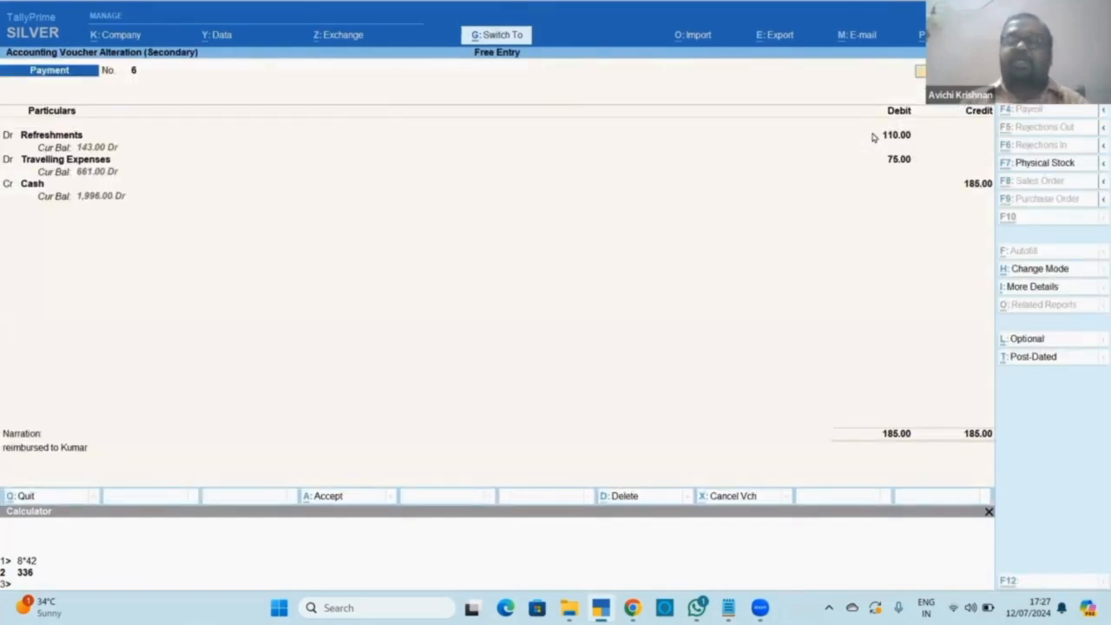
key("ctrl+a")
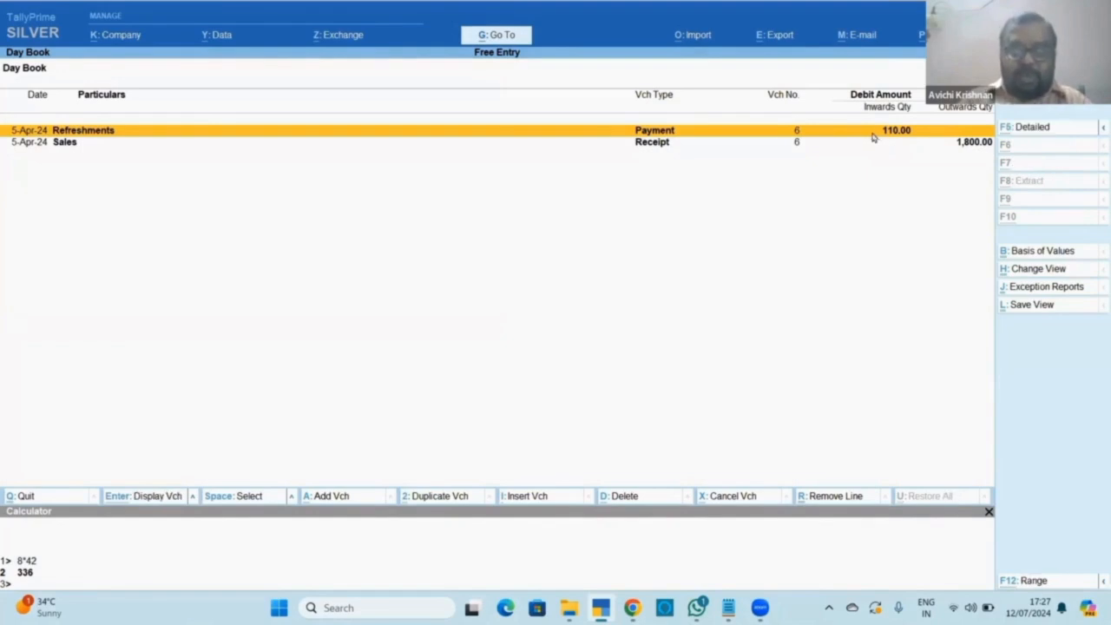
Confirm Profit & Loss Indirect Expenses show 185.00 and Nett Profit 1,615.00.
key("alt+g")
key("Down")
key("Return")
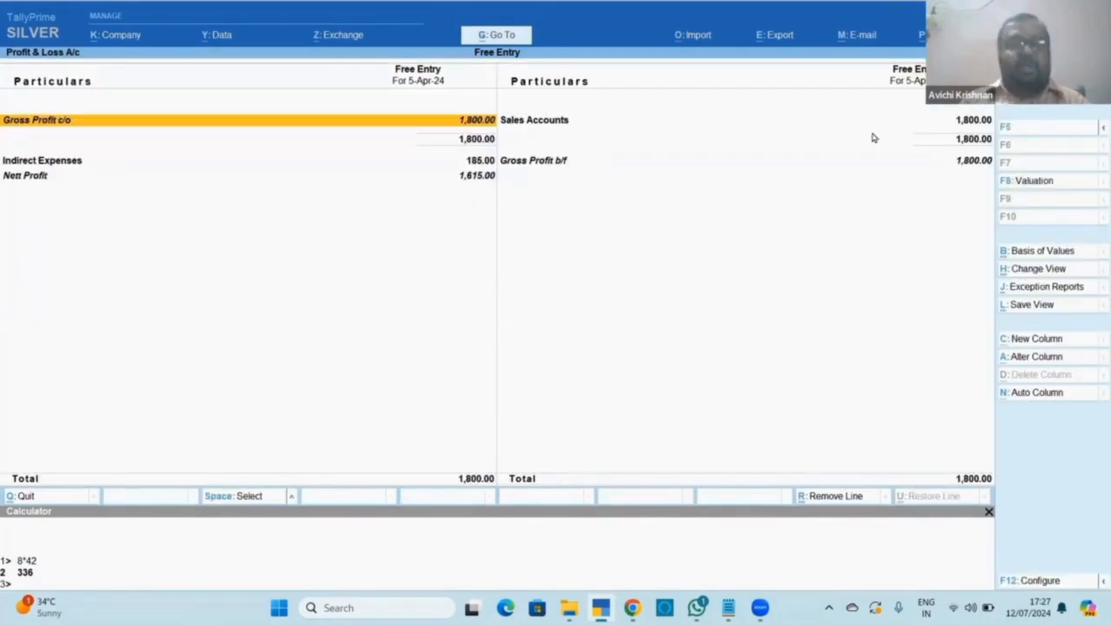
key("alt")
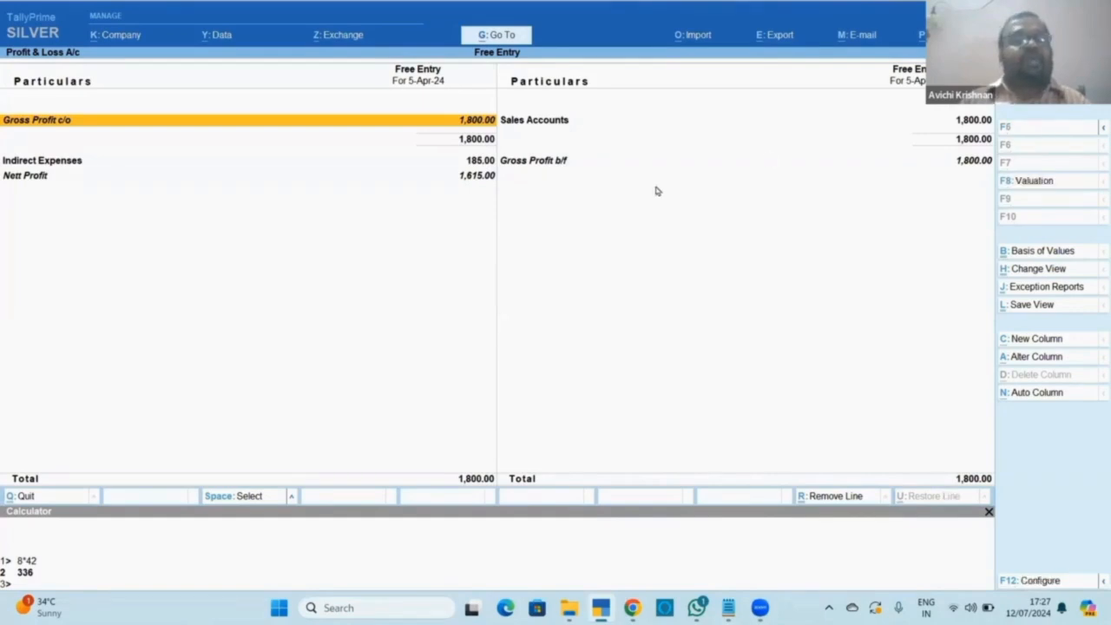
key("Down")
key("Down")
key("Up")
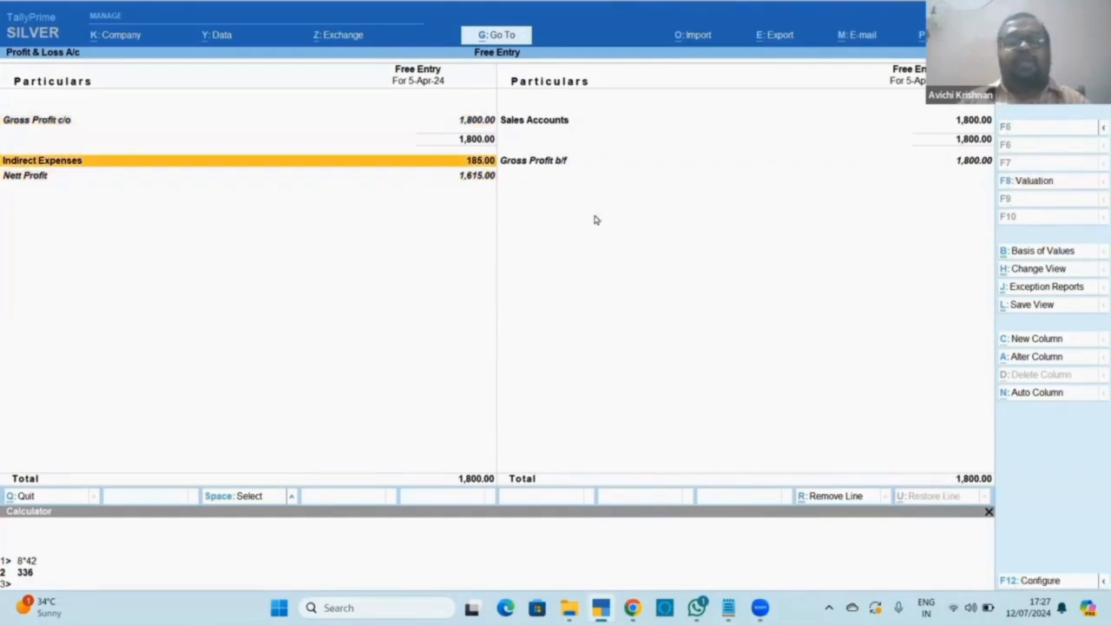
key("Return")
key("Down")
key("Down")
key("Up")
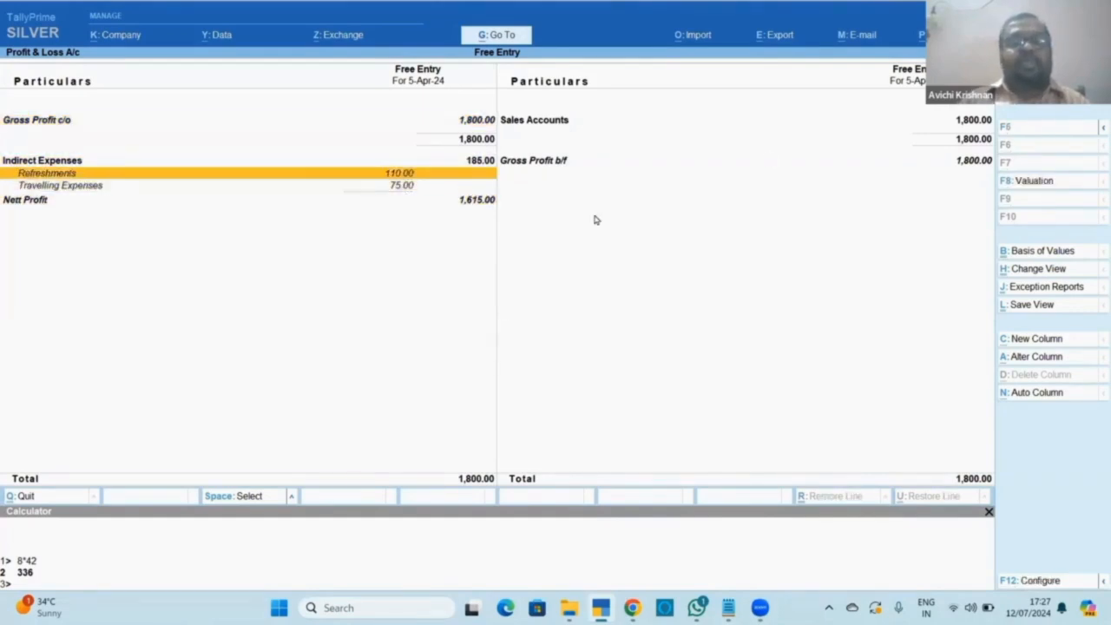
key("Up")
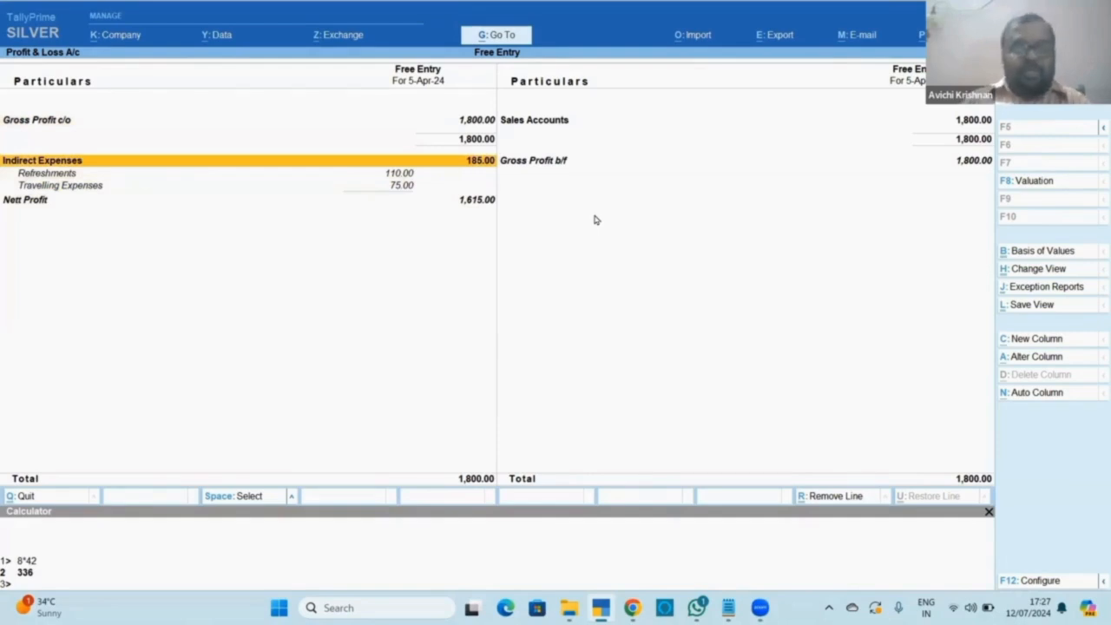
key("Escape")
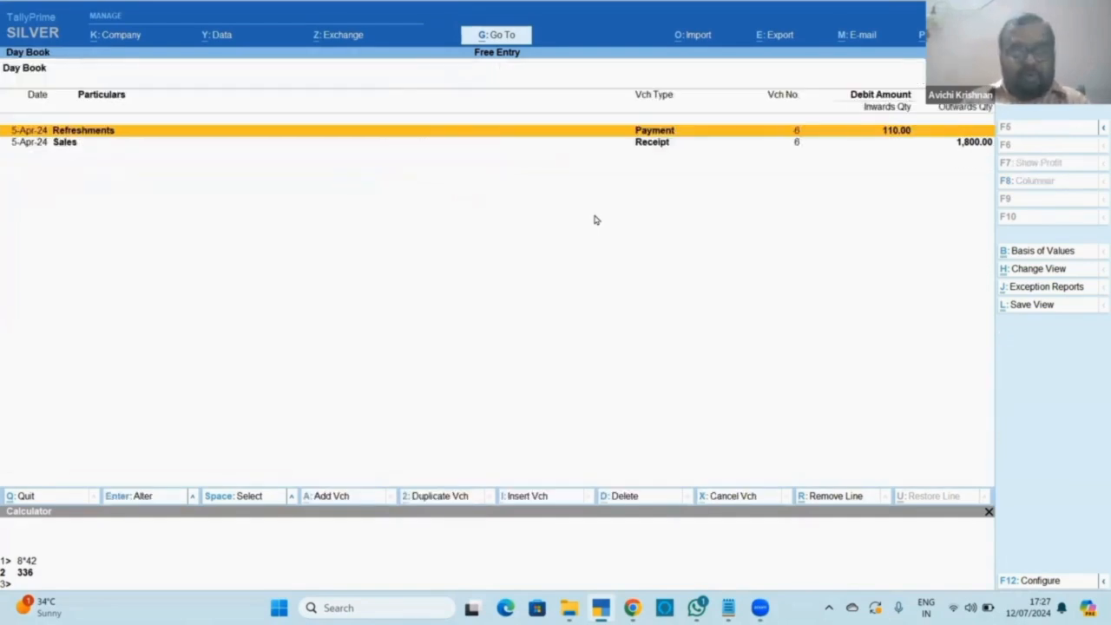
Reopen voucher No. 6 from the Day Book and save it as Optional again.
key("Return")
key("ctrl+l")
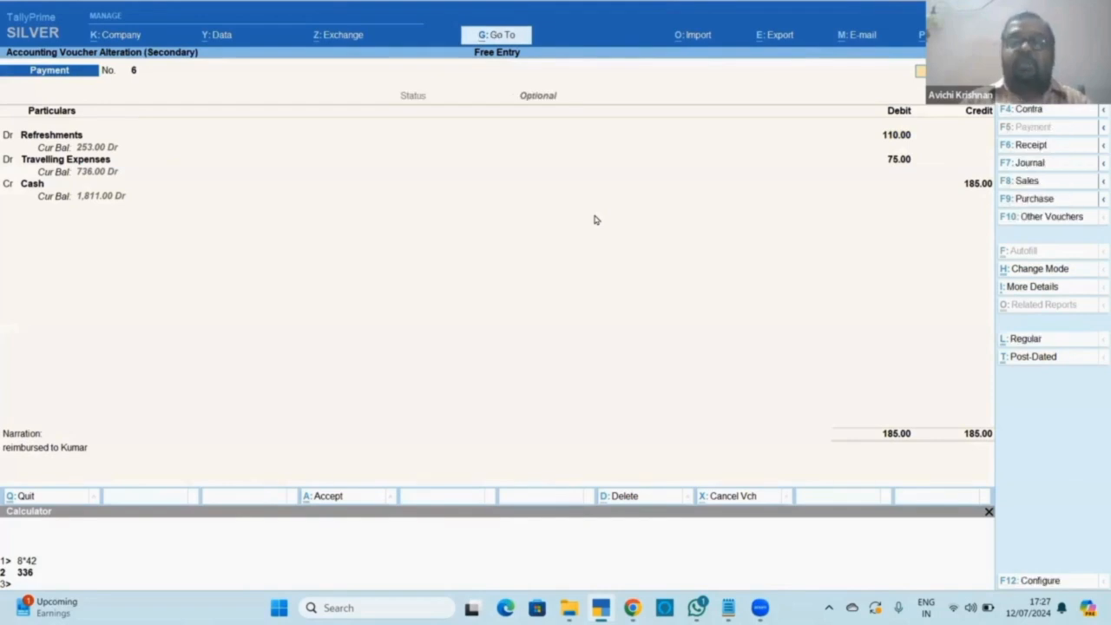
key("ctrl+a")
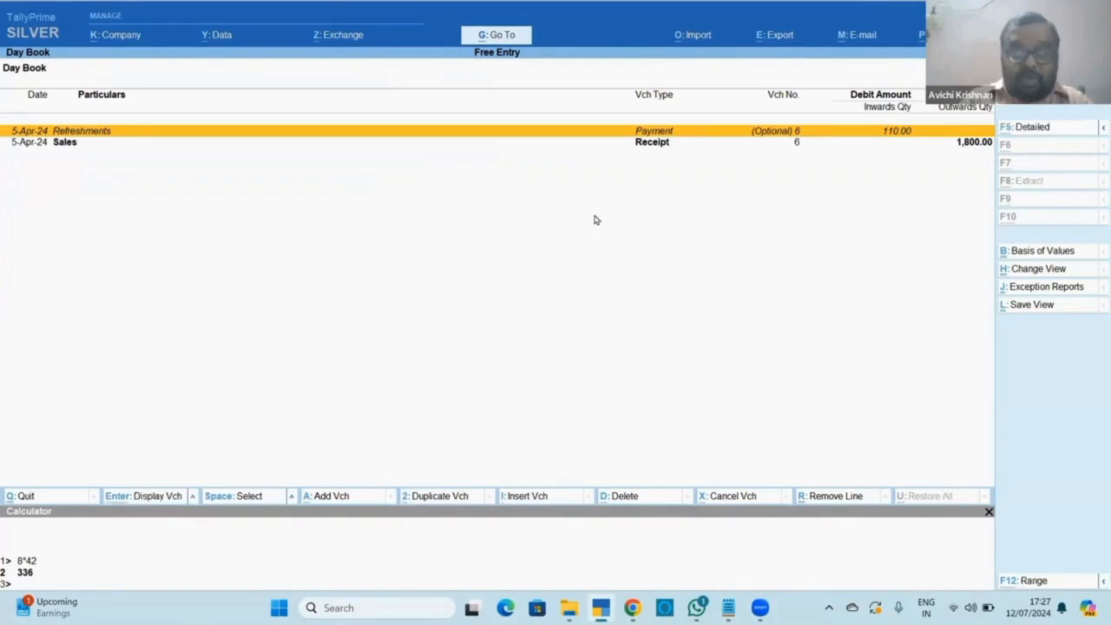
Confirm Profit & Loss shows Nett Profit 1,800.00 with Indirect Expenses blank.
key("alt+g")
key("Down")
key("Return")
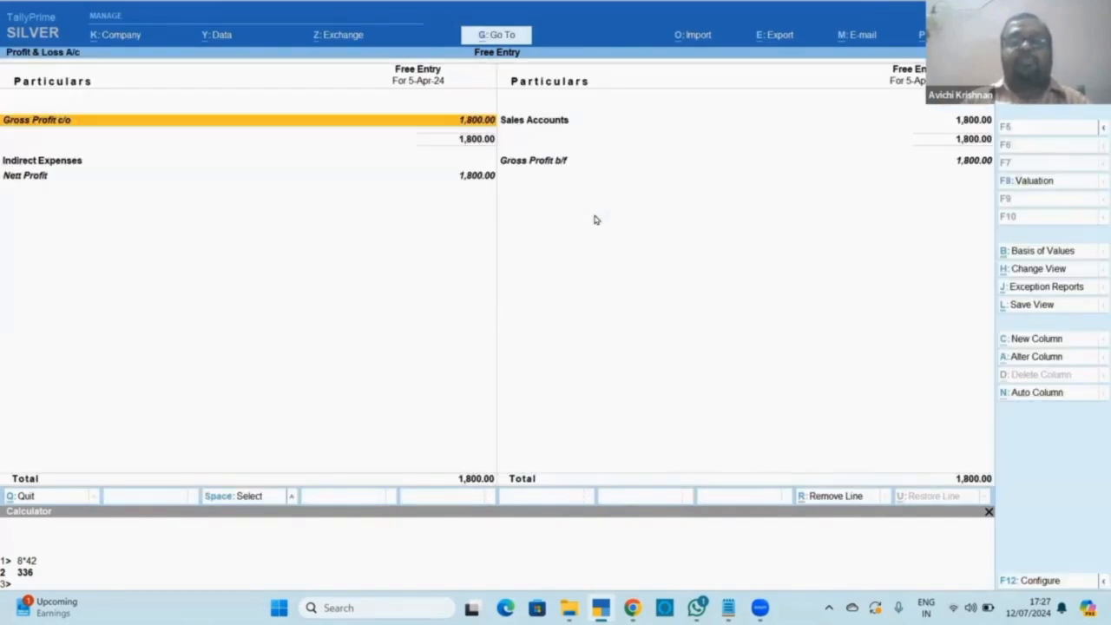
key("Down")
key("Down")
key("Up")
key("Up")
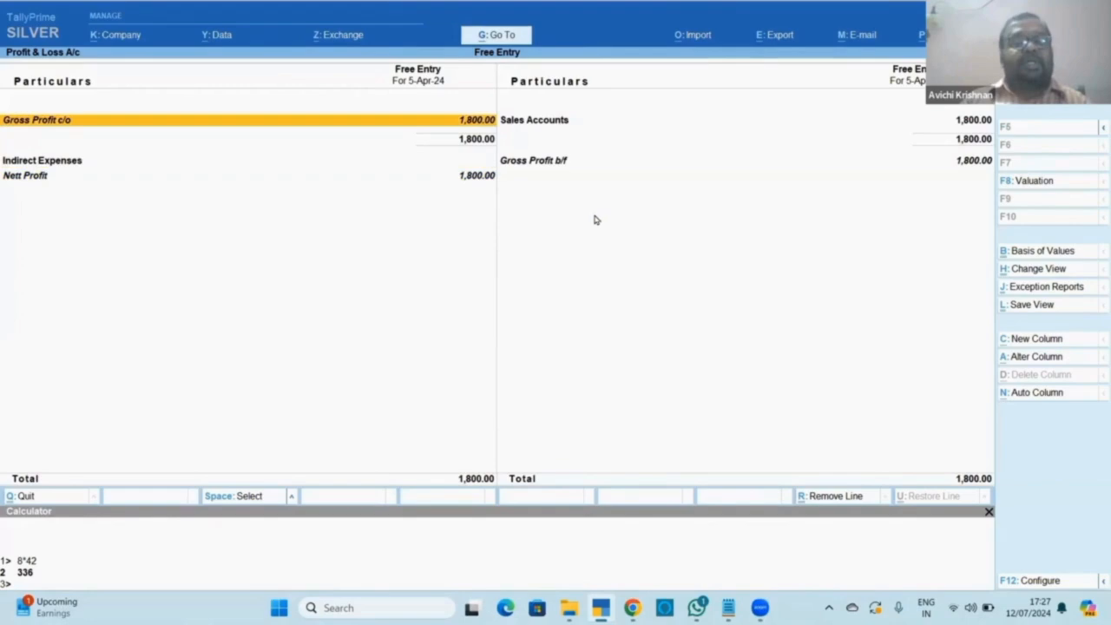
key("Down")
key("shift+Return")
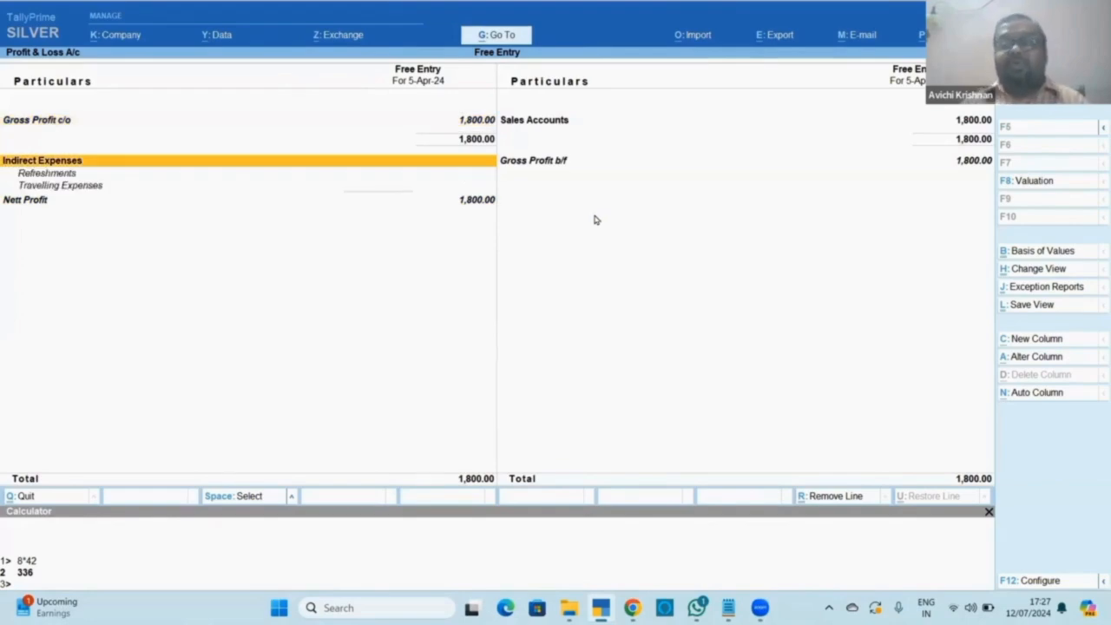
key("Return")
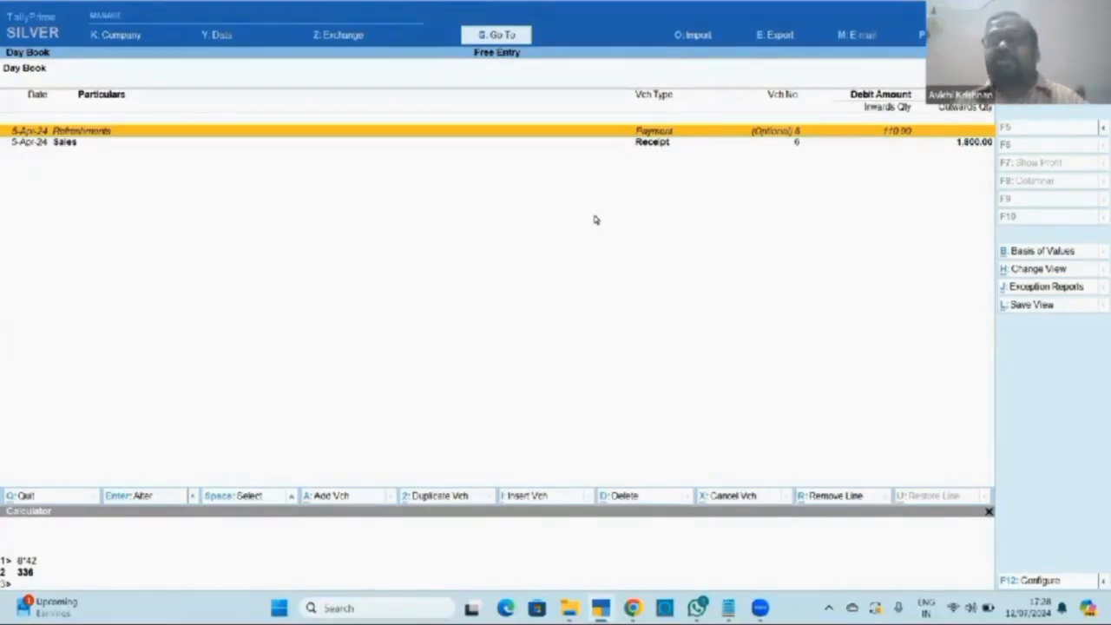
Open and exit the Refreshments payment so the Day Book lists only the 1,800.00 Sales receipt.
key("Return")
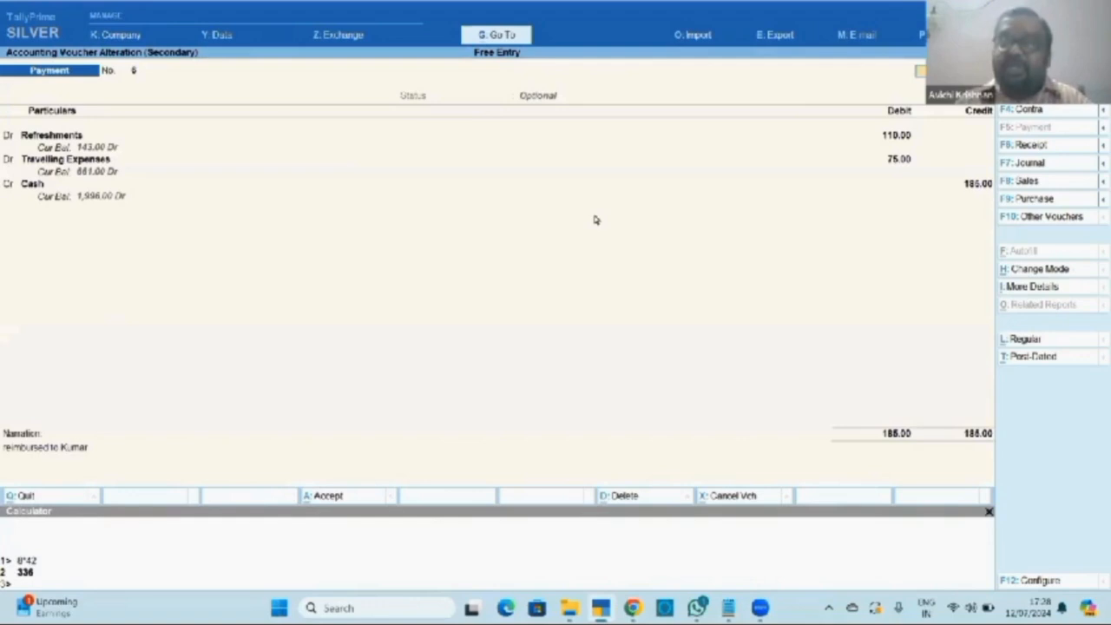
key("Return")
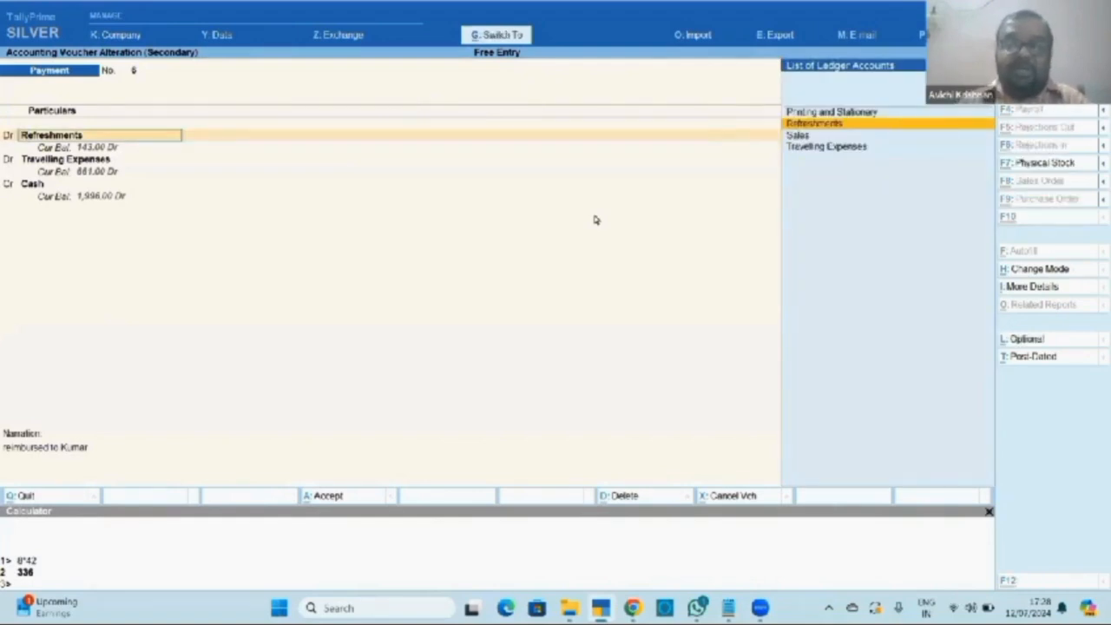
key("ctrl+a")
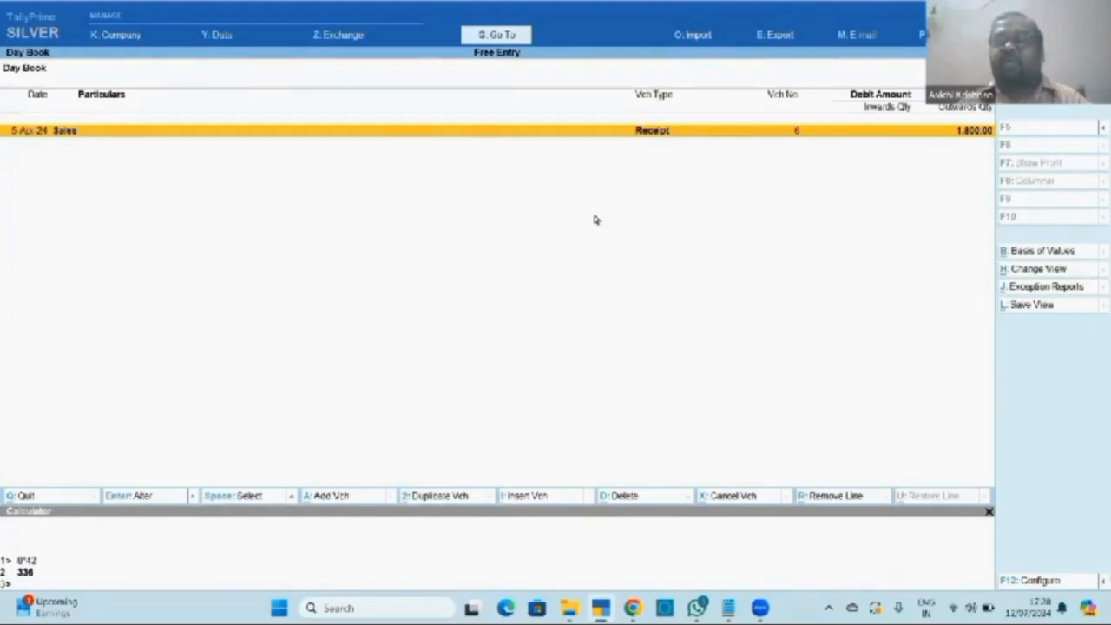
Open Profit & Loss A/c for the period starting 7-4-2024.
key("Escape")
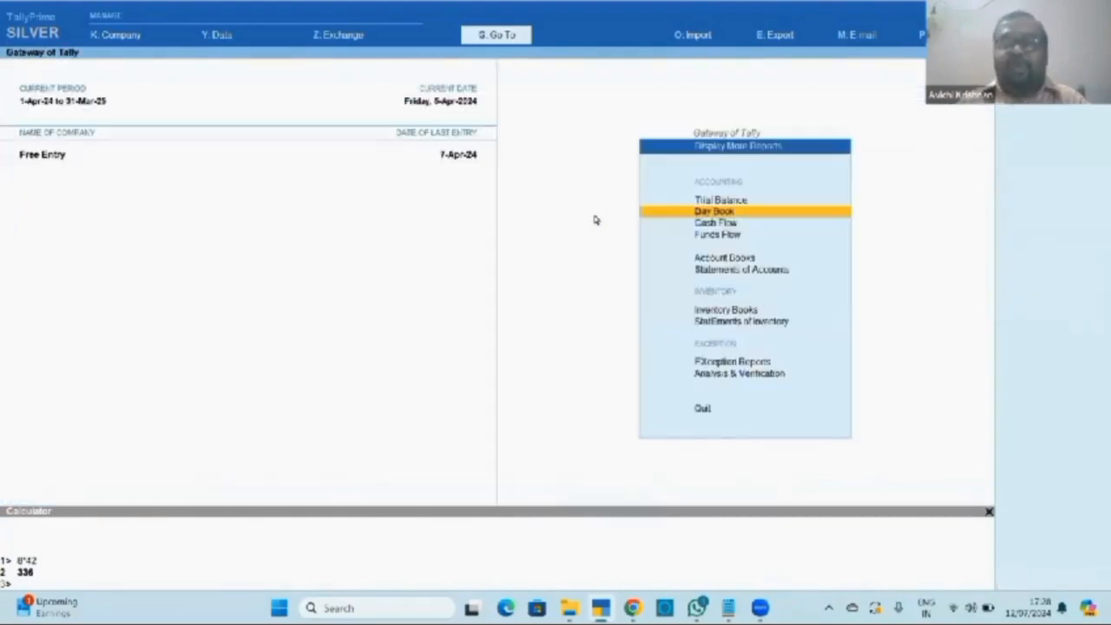
key("Escape")
key("Up")
key("Up")
key("Up")
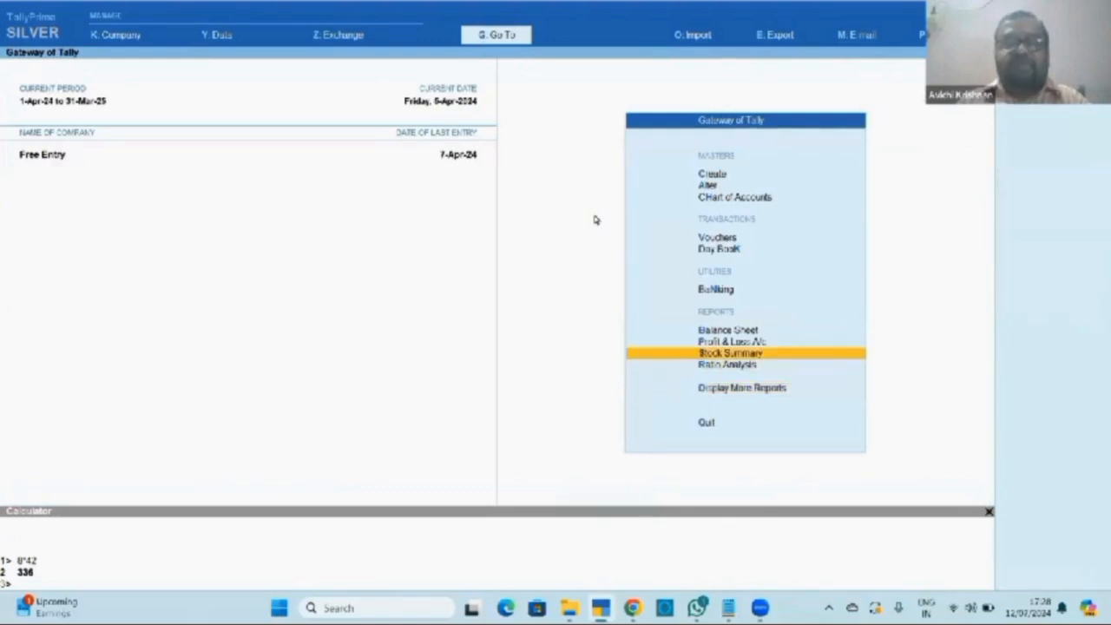
key("Return")
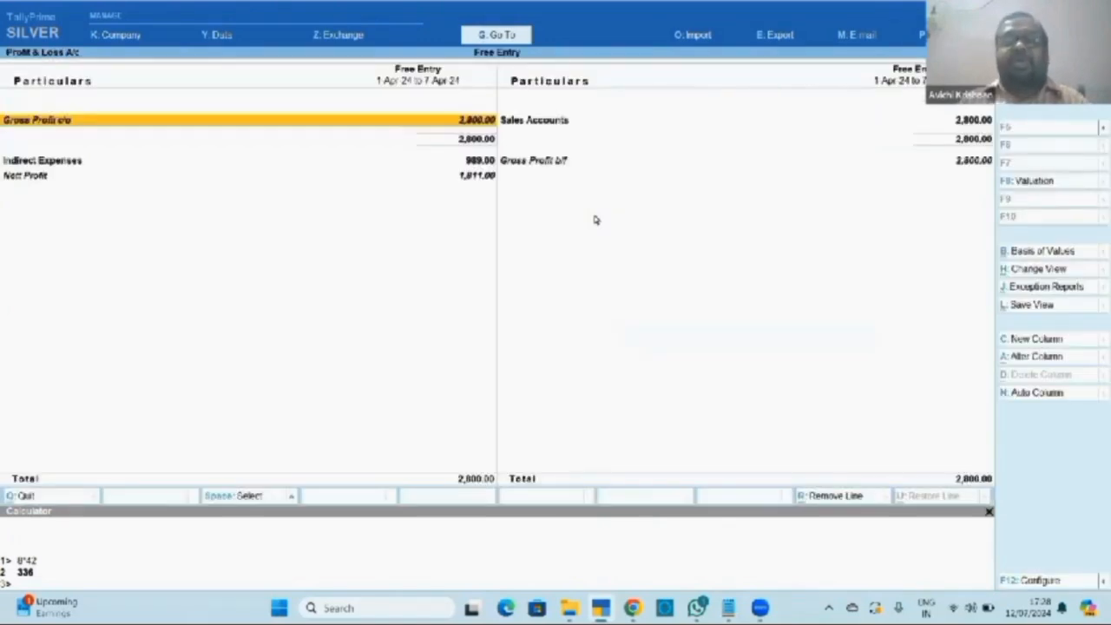
key("Down")
key("Down")
key("F2")
type("7")
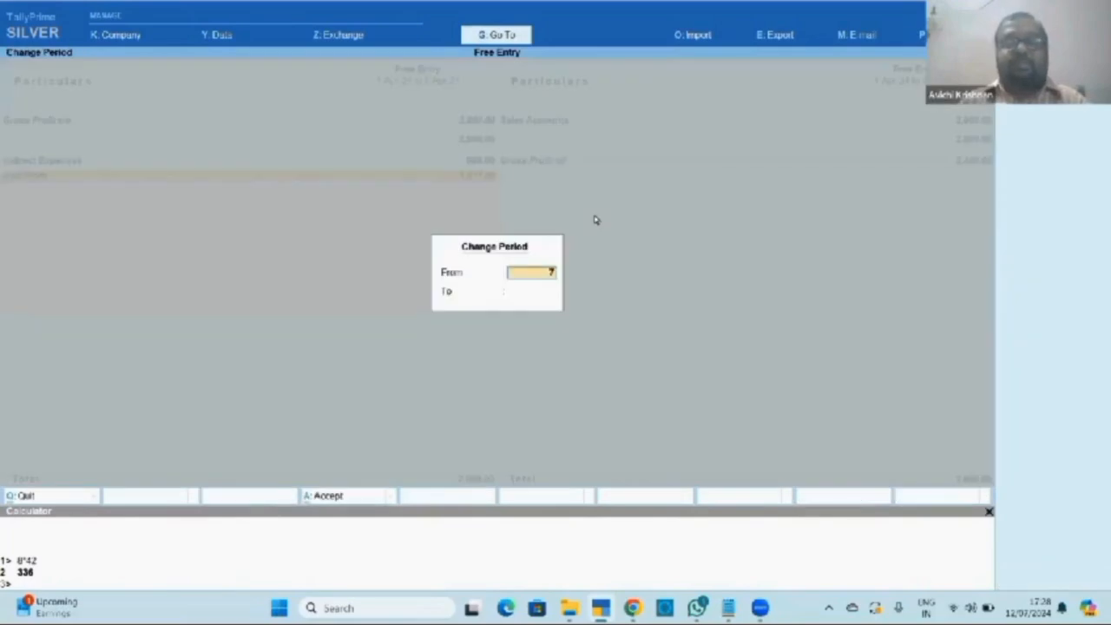
key("Return")
key("Return")
Expand Indirect Expenses to review Refreshments and Travelling Expenses behind the 185.00 Nett Loss.
key("Down")
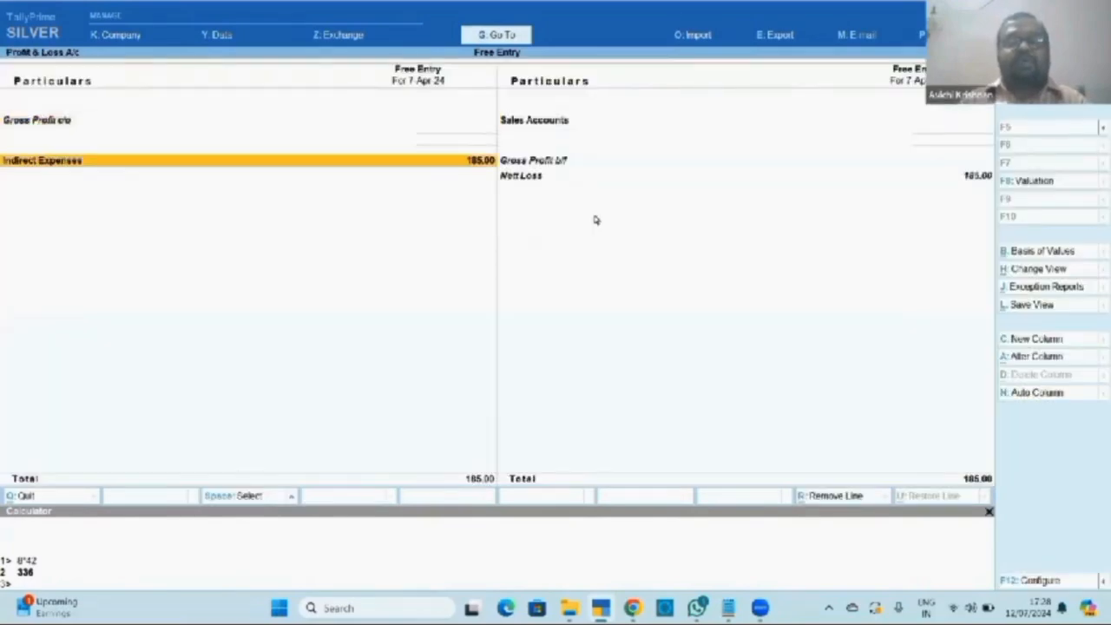
key("shift+Return")
key("Down")
key("Down")
key("Up")
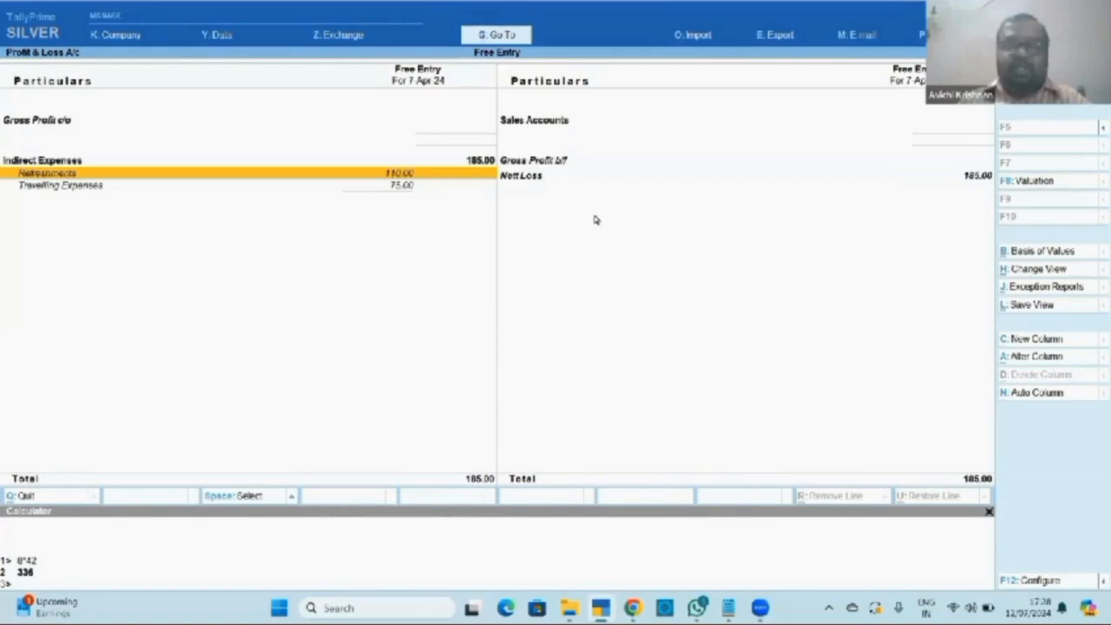
key("Escape")
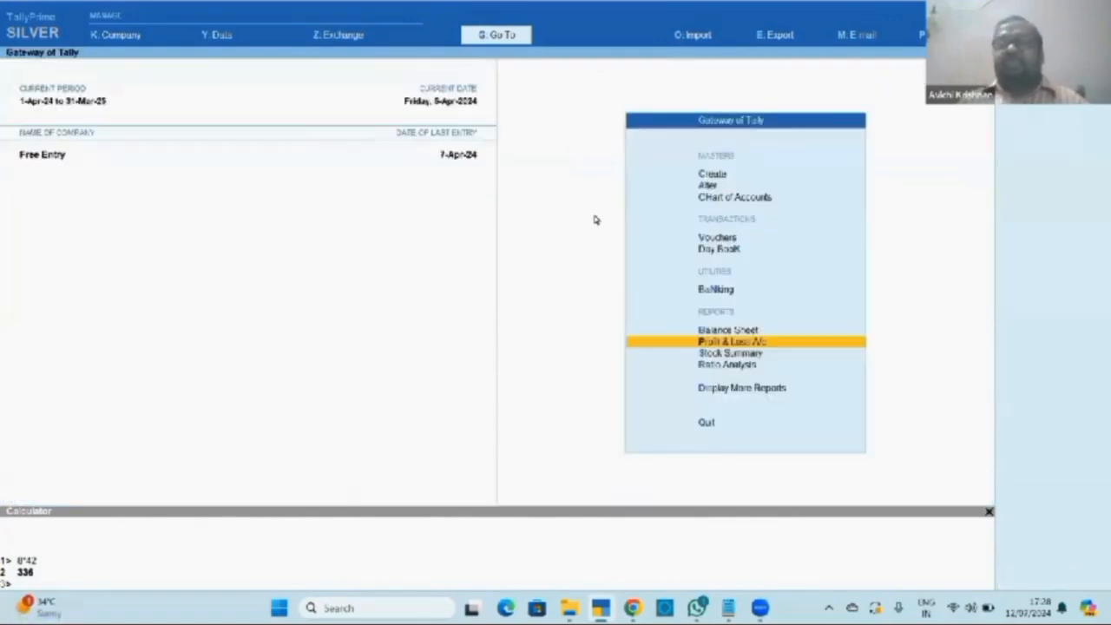
key("Escape")
key("Escape")
key("alt+Tab")
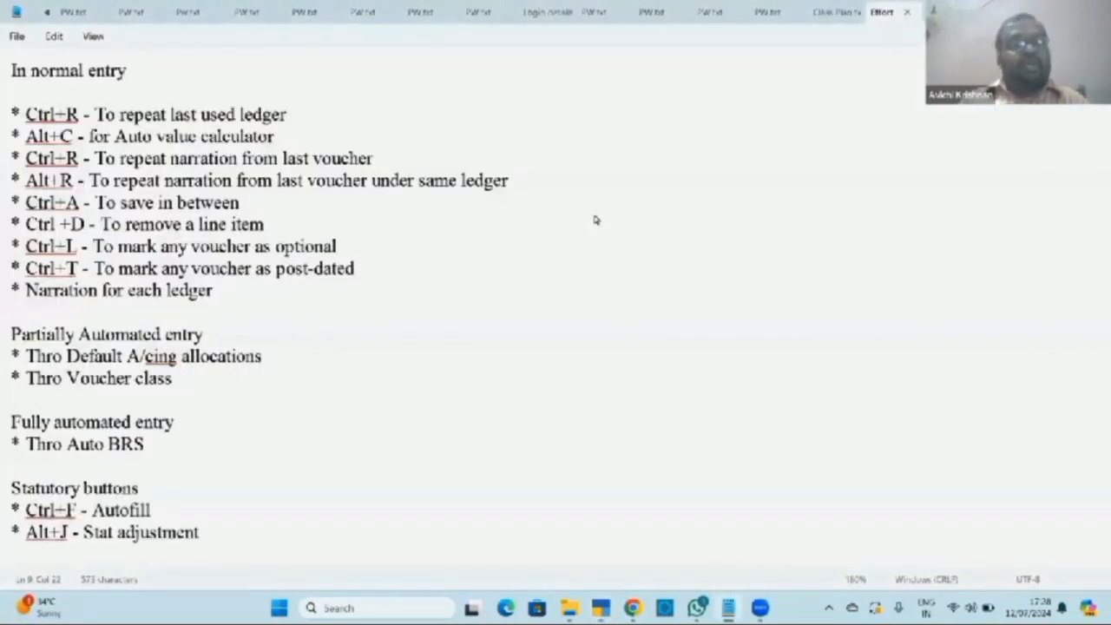
key("Up")
key("Up")
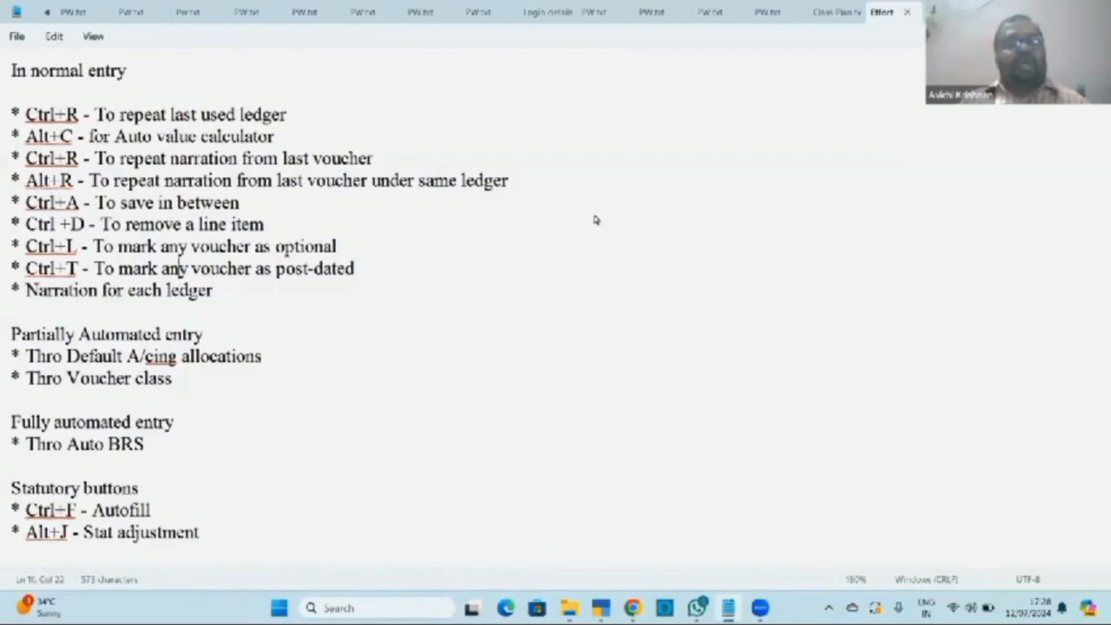
key("alt+Tab")
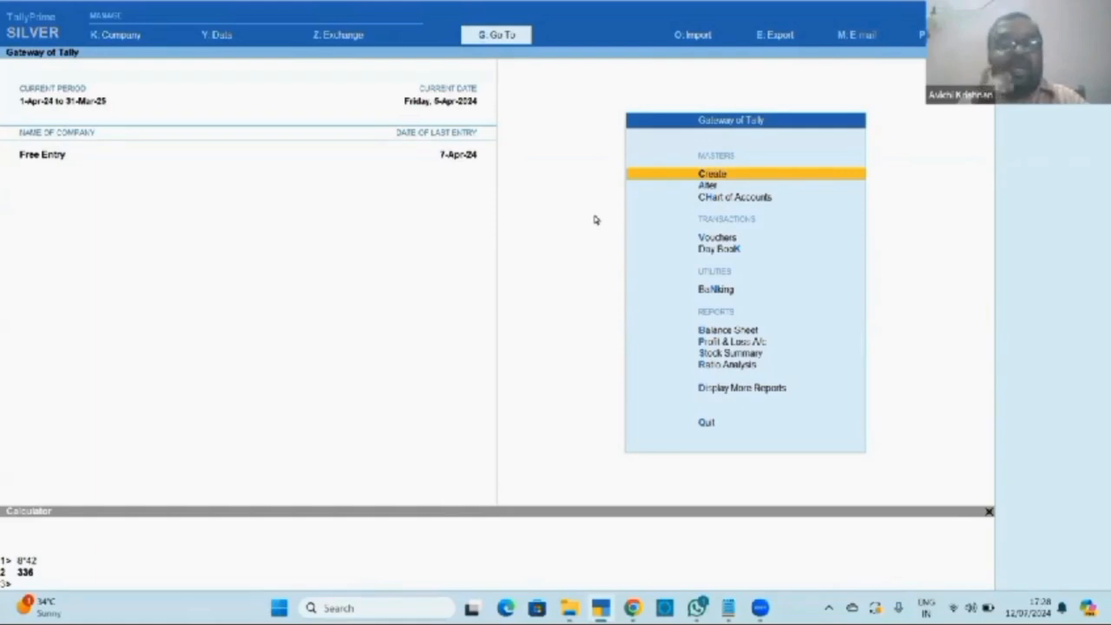
Change company with F3 and select Nacha Associates - 2024-25 from the Select Company list.
key("F3")
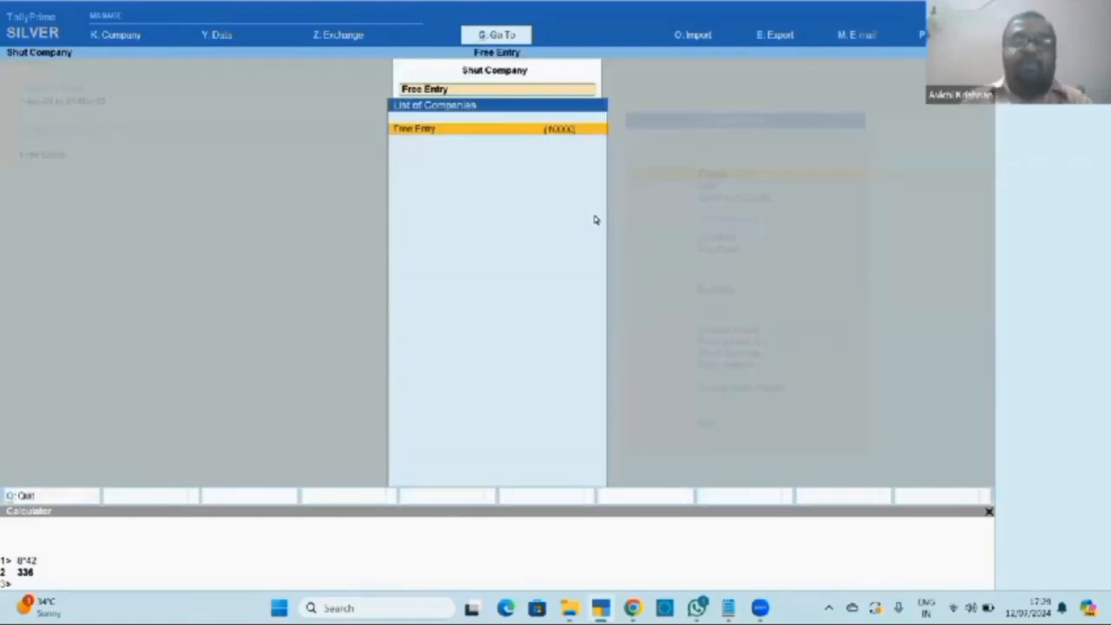
key("Down")
key("Down")
key("Down")
key("Down")
key("Down")
key("Down")
key("Down")
key("Down")
key("Down")
key("Down")
key("Down")
key("Down")
key("Down")
key("Down")
key("Down")
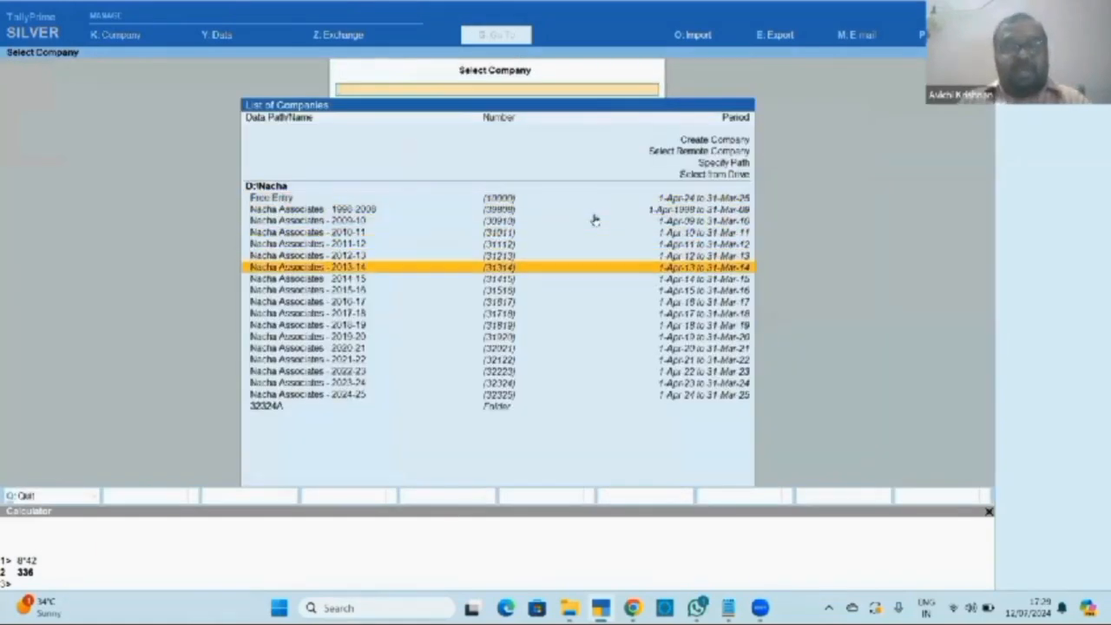
key("Down")
key("Down")
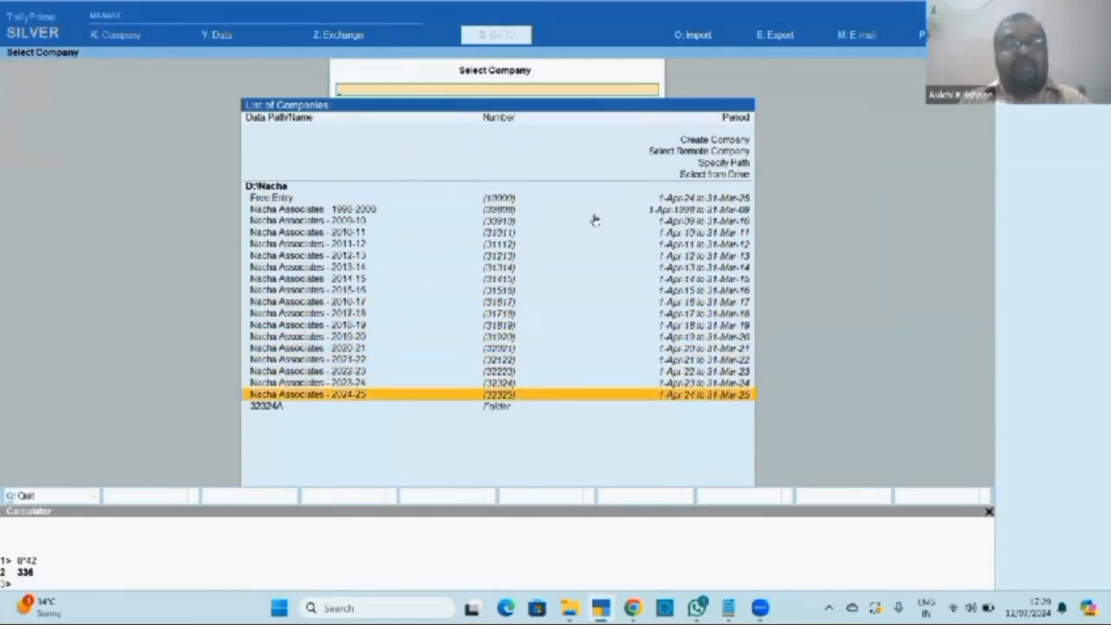
key("Return")
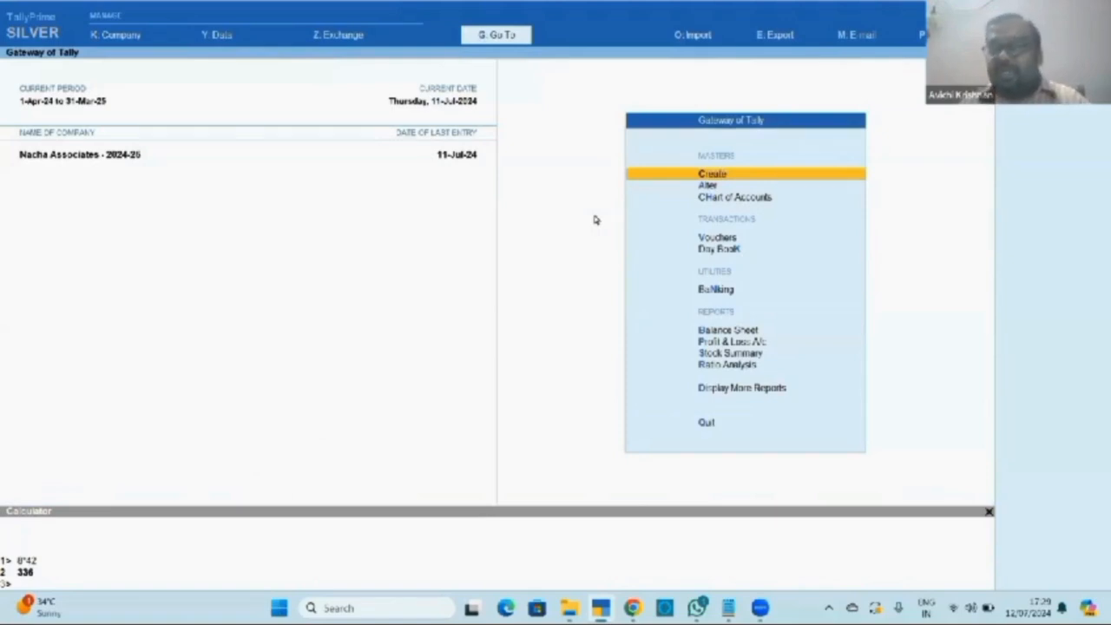
Set the current date to 12-Jul-2024.
key("F2")
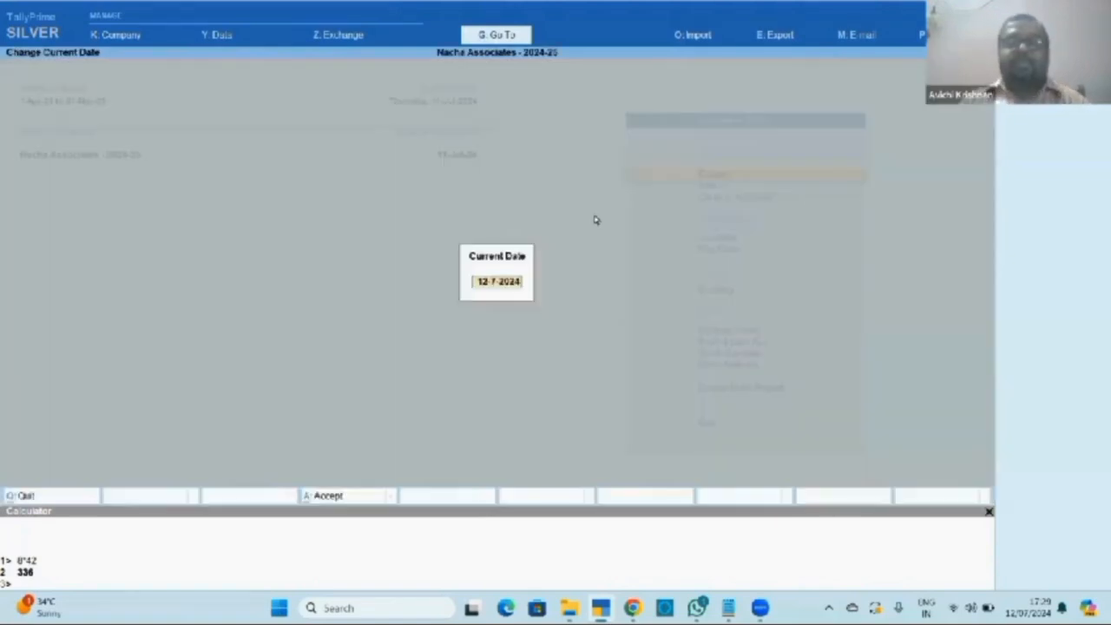
type("12")
key("Return")
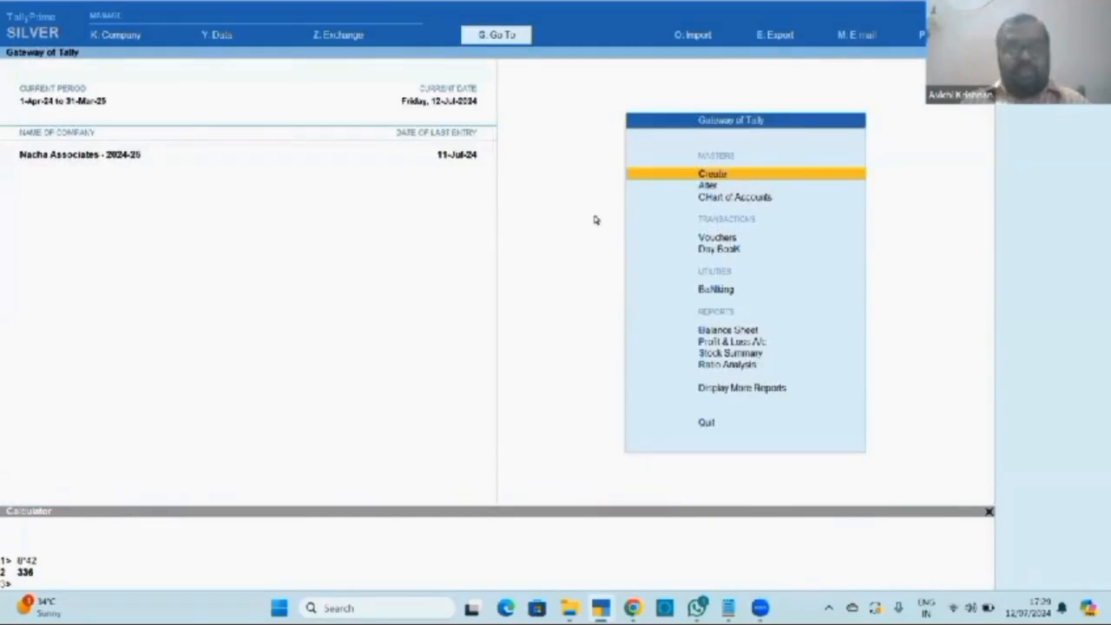
Show the Day Book for 13-7 to 31-7-2024 and open Payment voucher 160 (Postage, 235.00).
key("k")
key("F2")
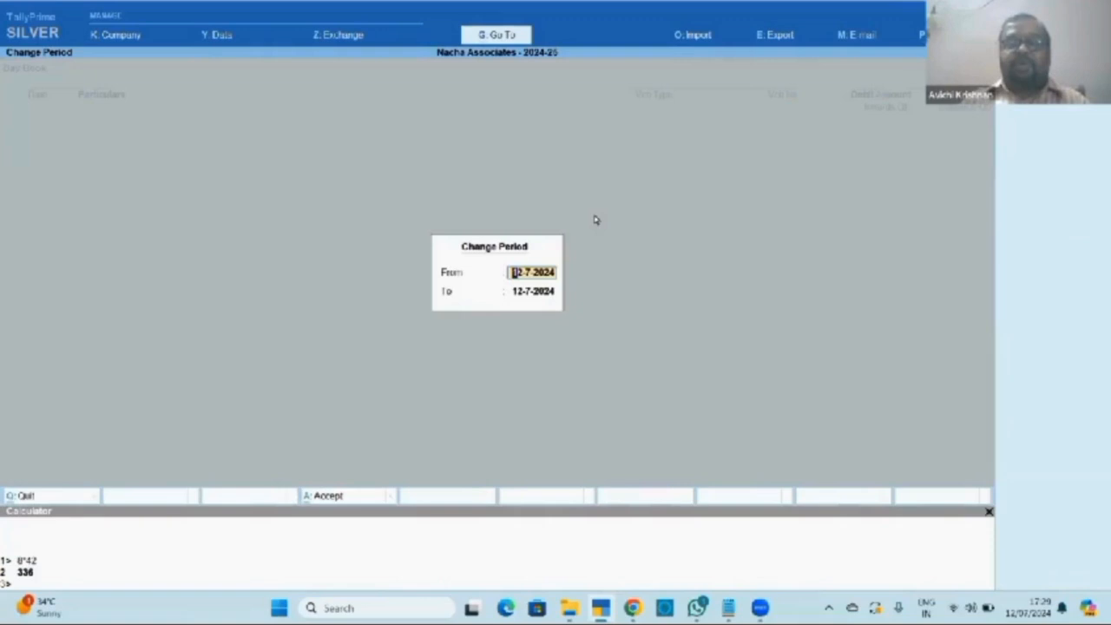
type("13")
key("Return")
type("3")
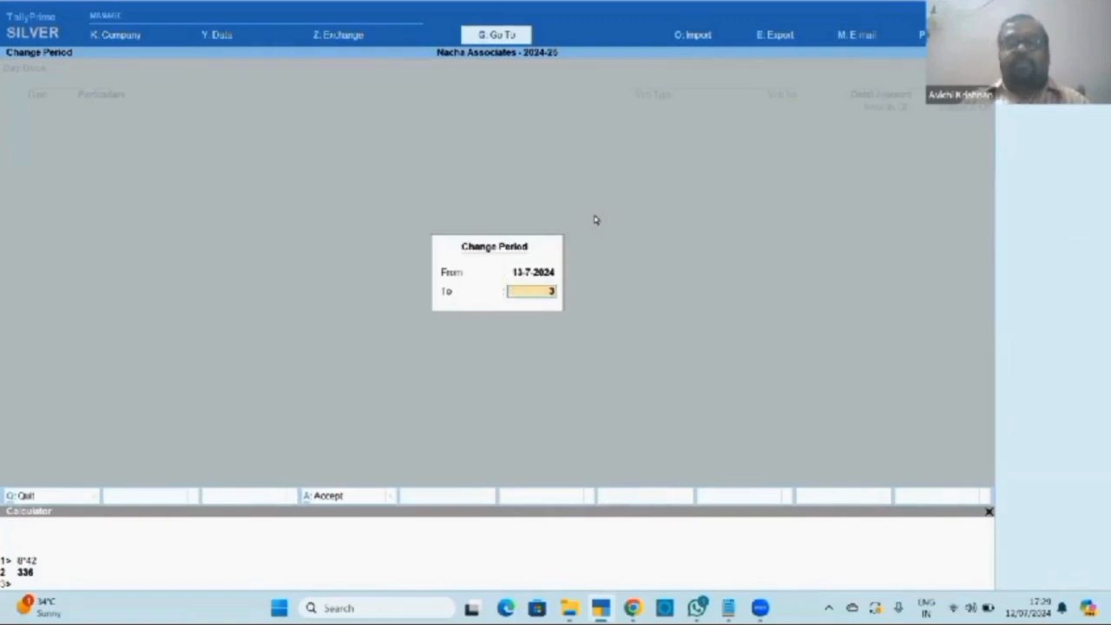
type("1-7")
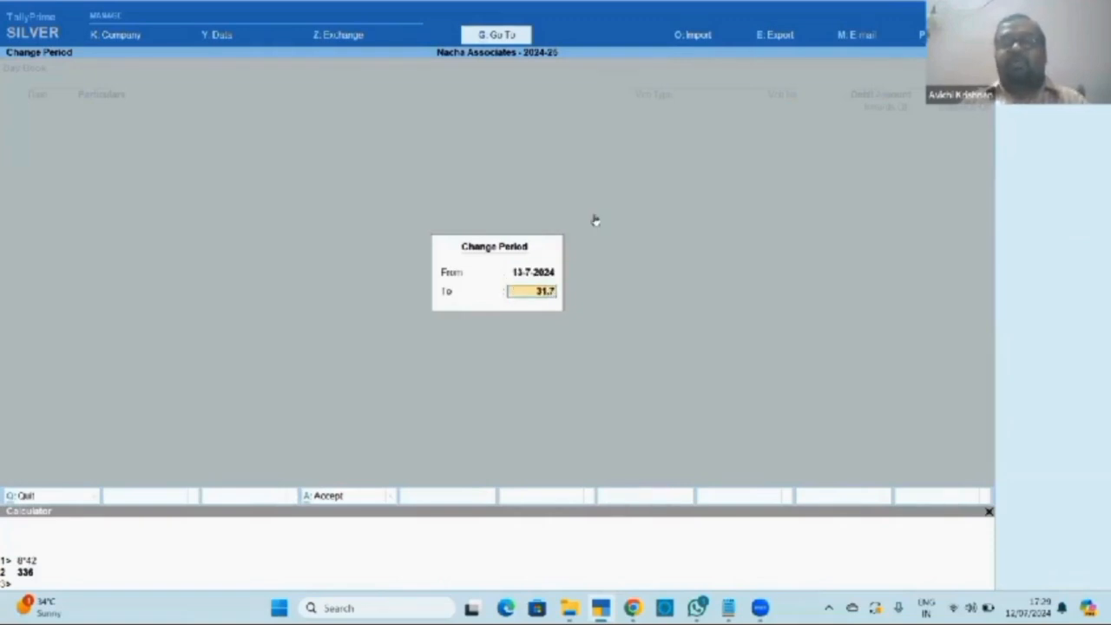
key("Return")
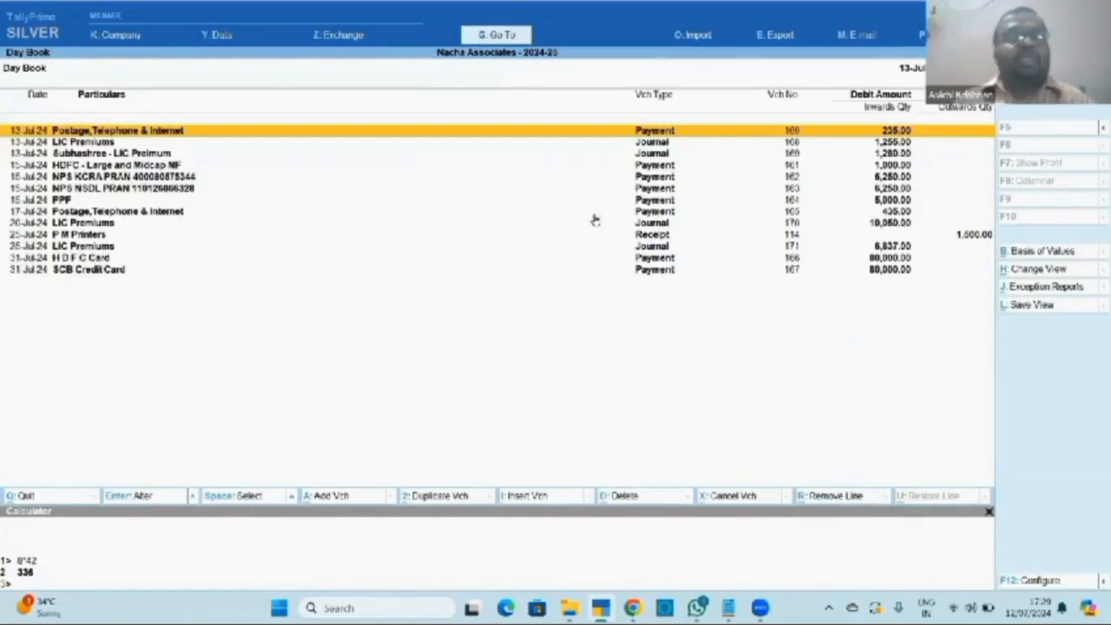
key("Down")
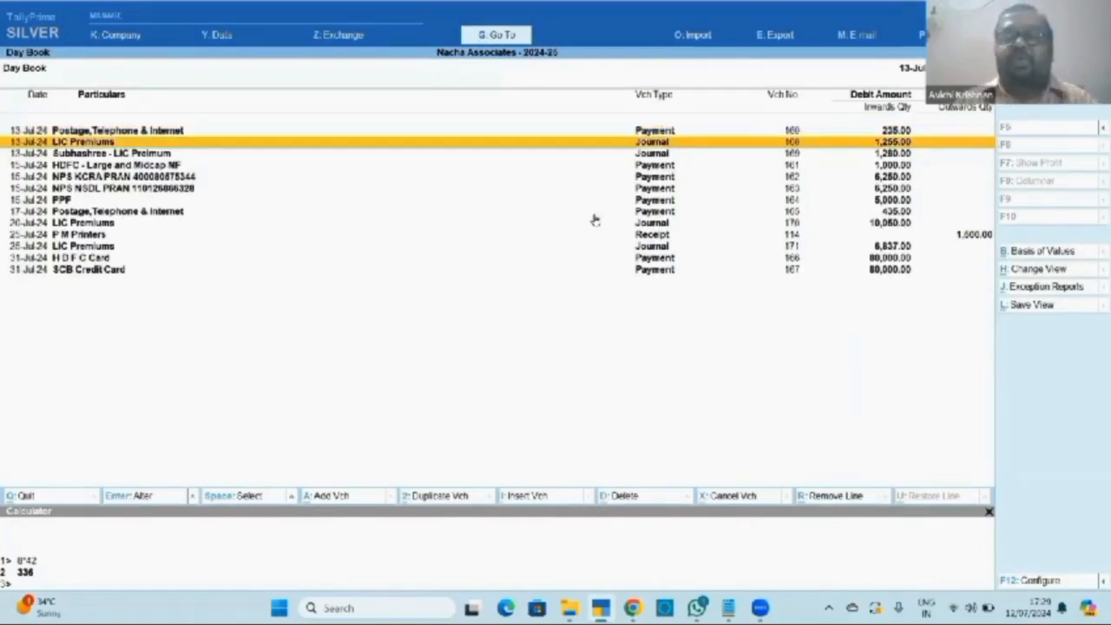
key("Up")
key("Return")
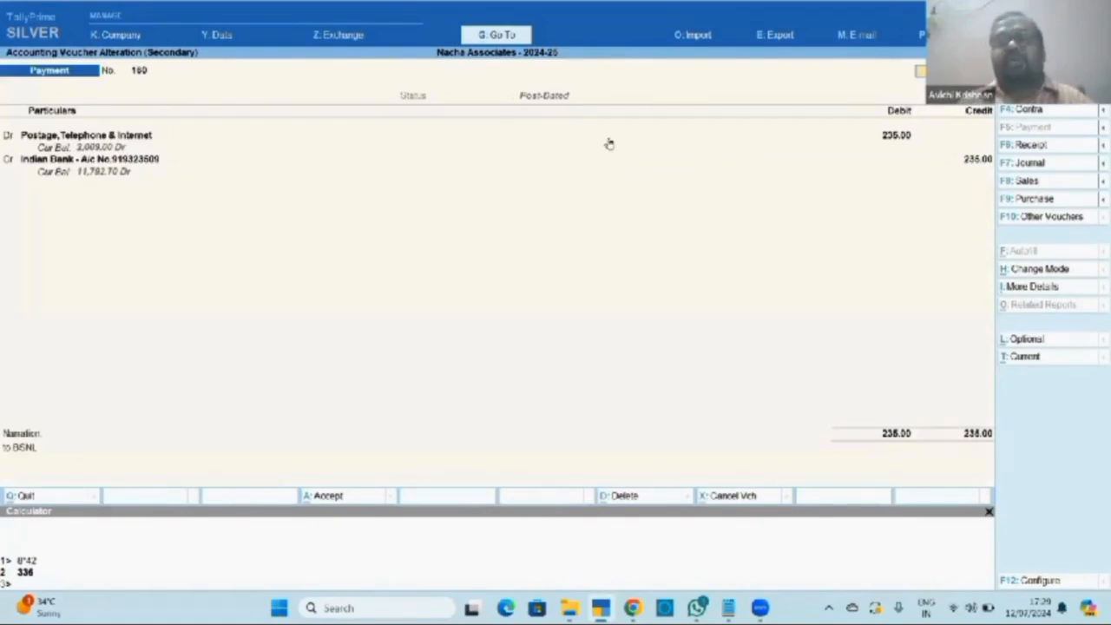
Exit voucher 160 without changes and show the Day Book for 13-7-2024 to 31-7-2024.
key("Escape")
key("Escape")
key("Escape")
key("Escape")
key("Escape")
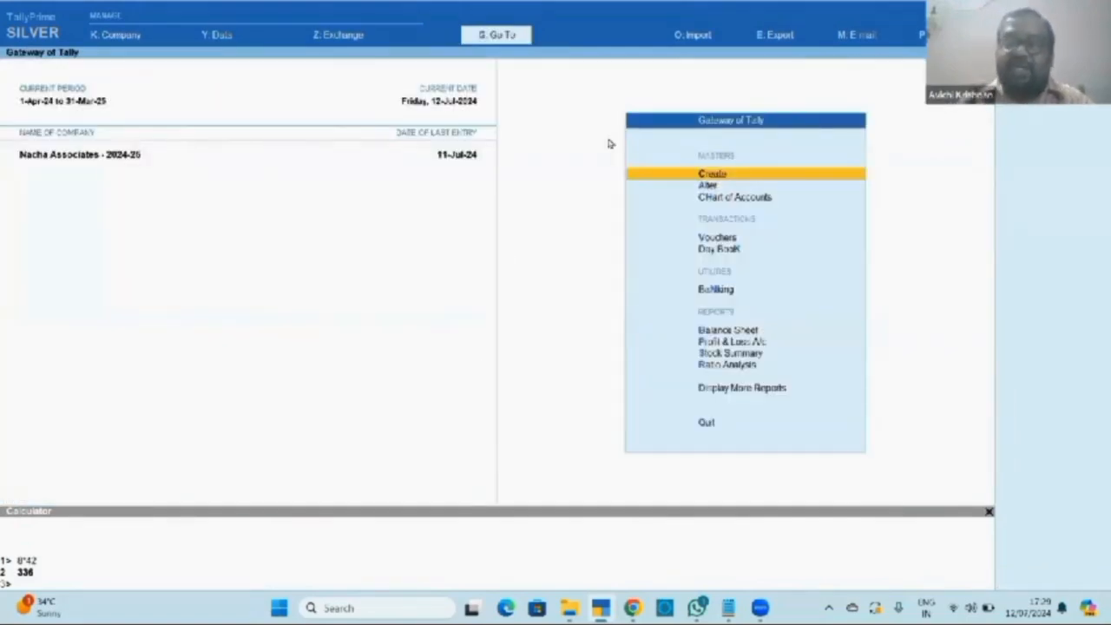
key("d")
key("d")
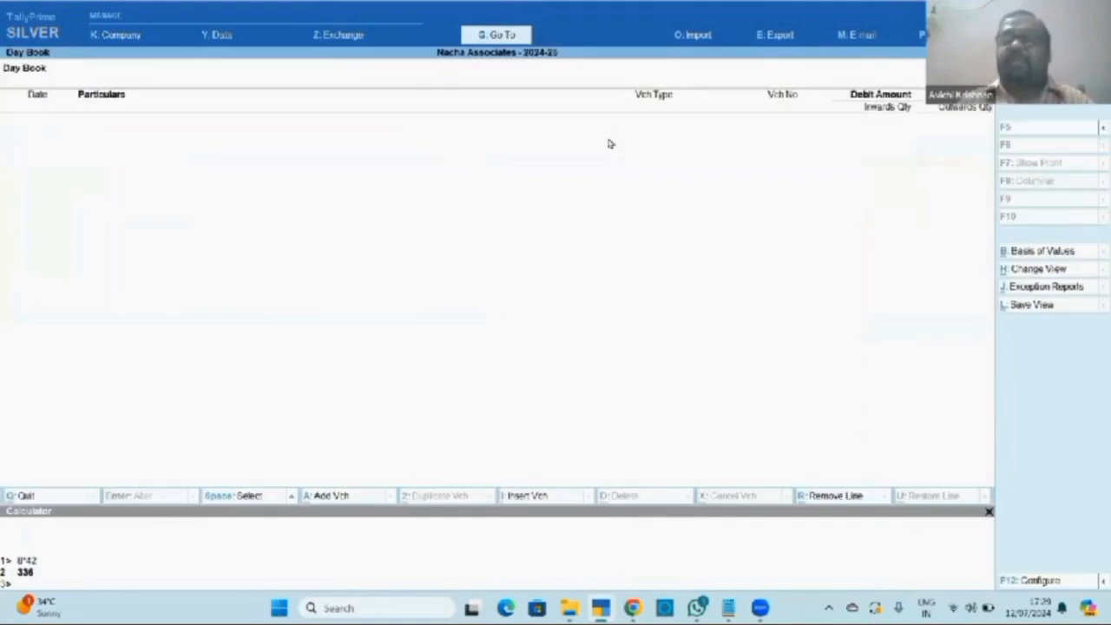
key("F2")
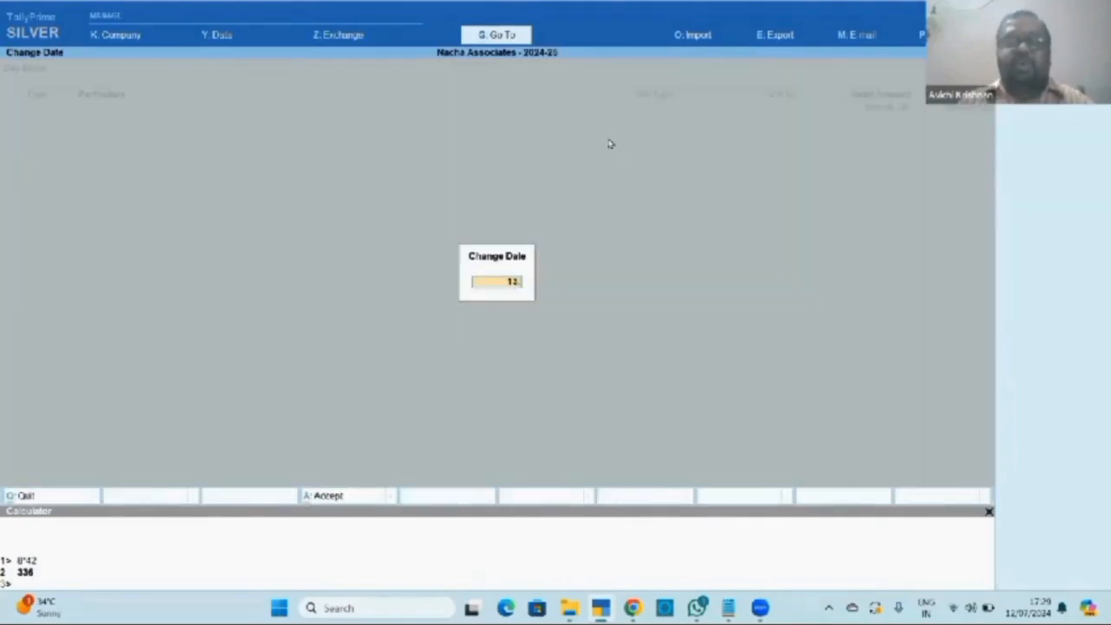
key("Escape")
key("alt+F2")
type("13.")
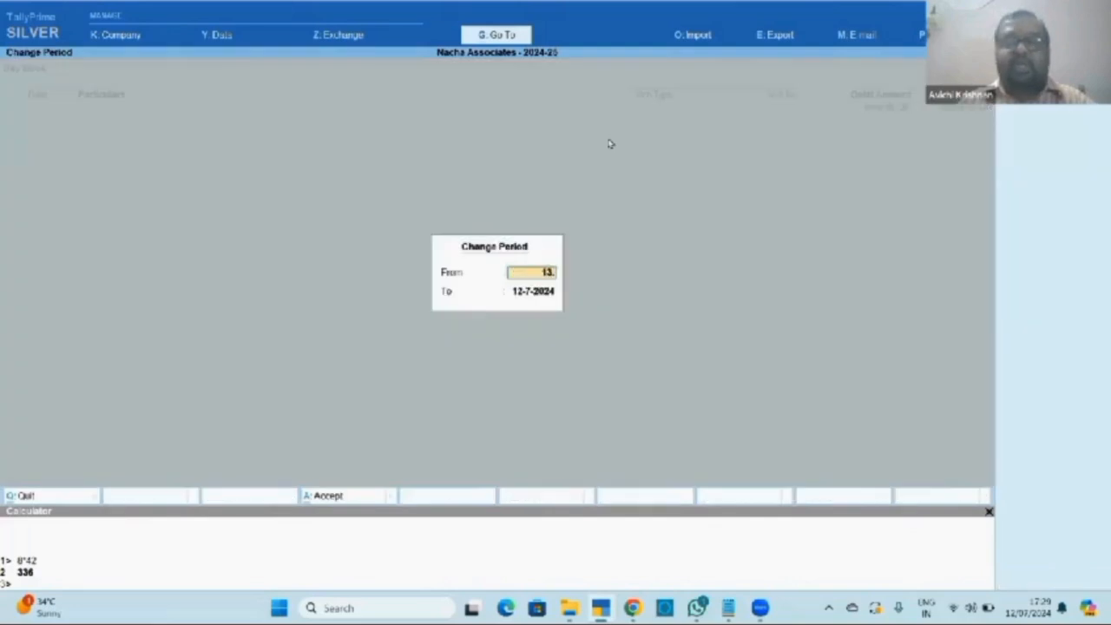
key("Return")
type("31.7")
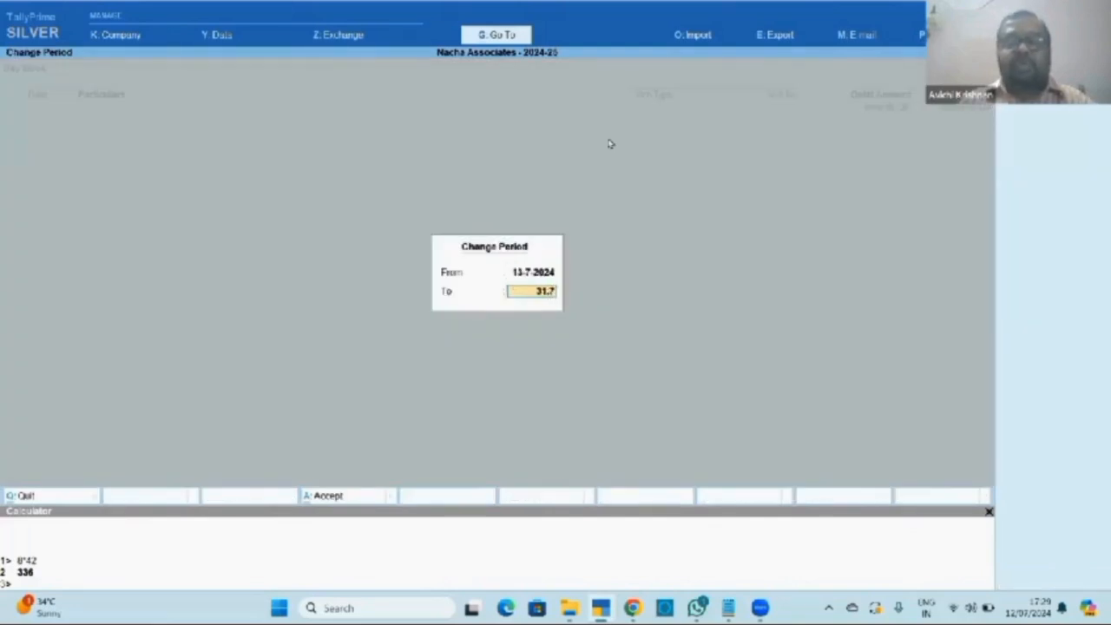
key("Return")
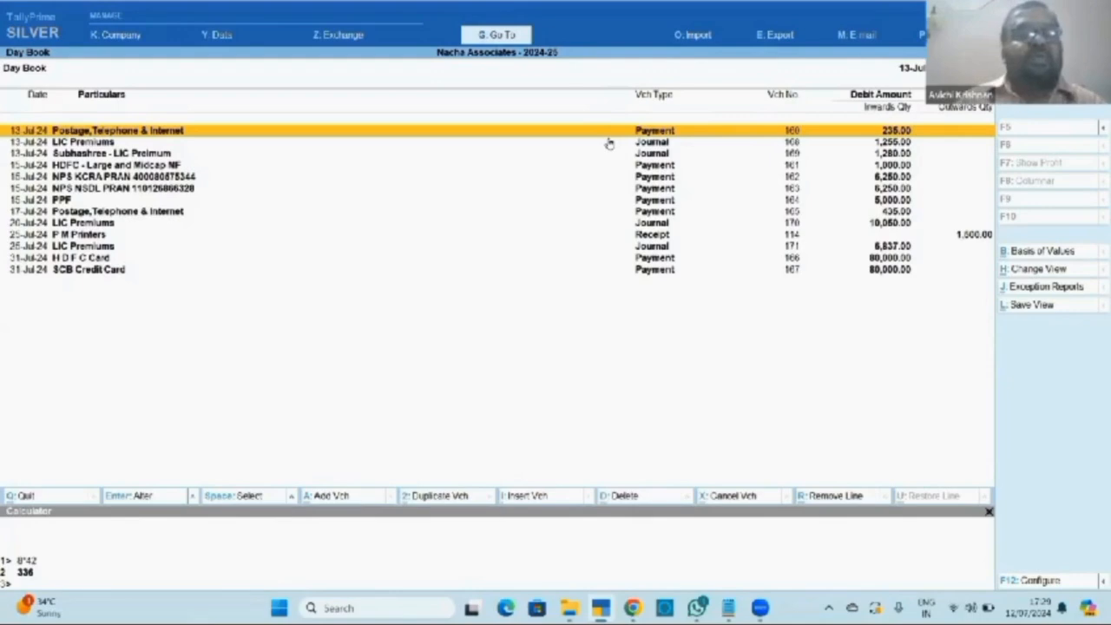
Expand and inspect the HDFC and 17-Jul Postage vouchers' details in the Day Book.
left_click(609, 143)
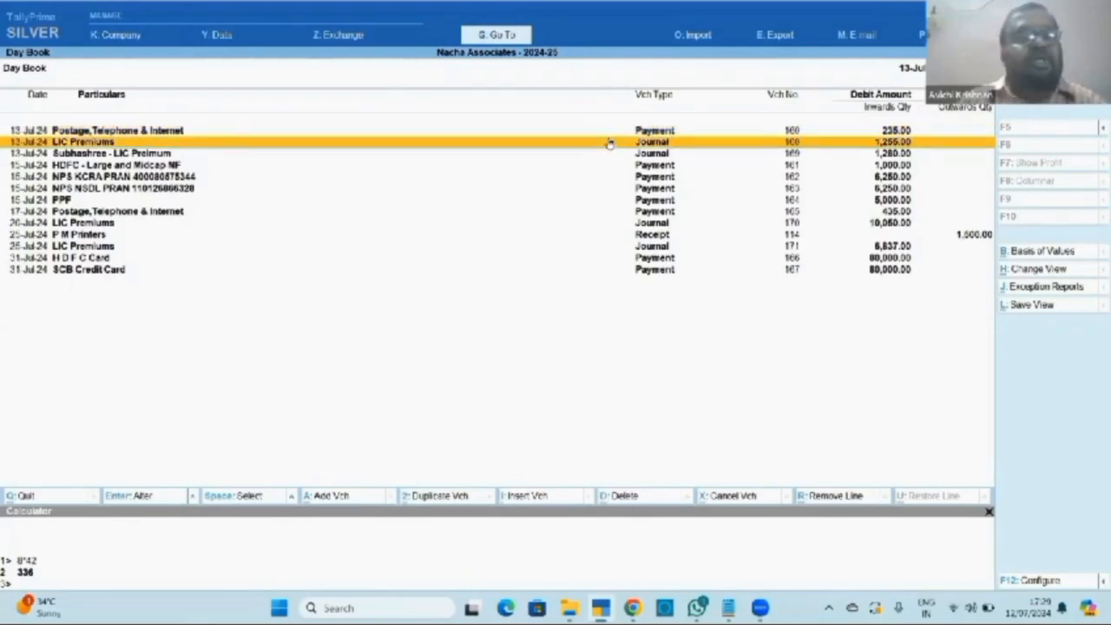
key("Down")
key("Down")
key("Down")
key("Down")
key("Up")
key("Up")
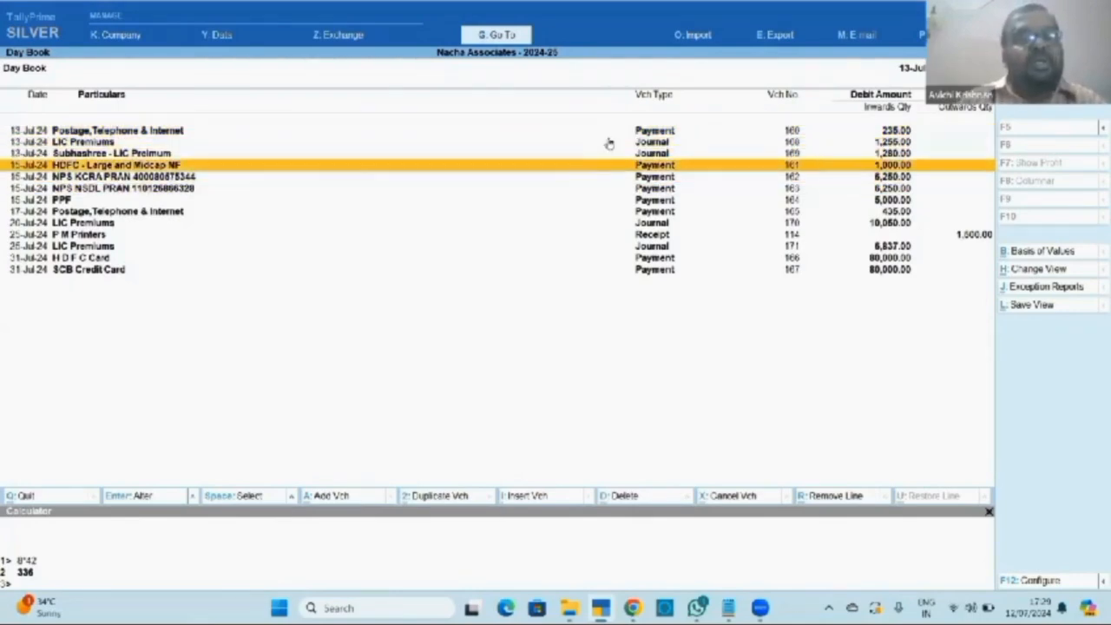
key("shift+Return")
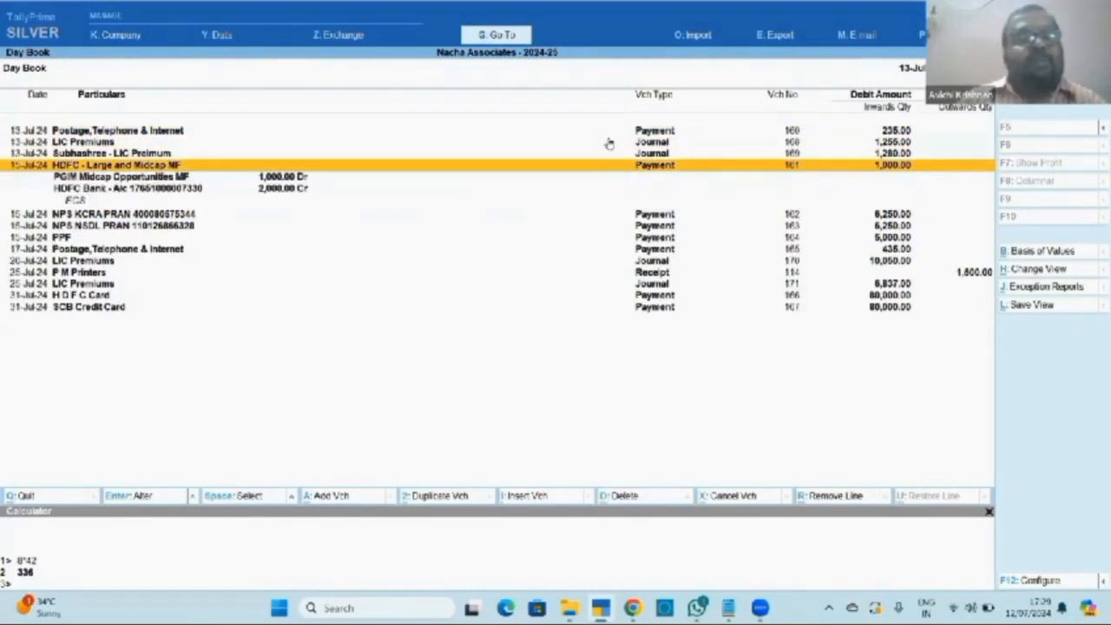
key("shift+Return")
key("Down")
key("Down")
key("Down")
key("Down")
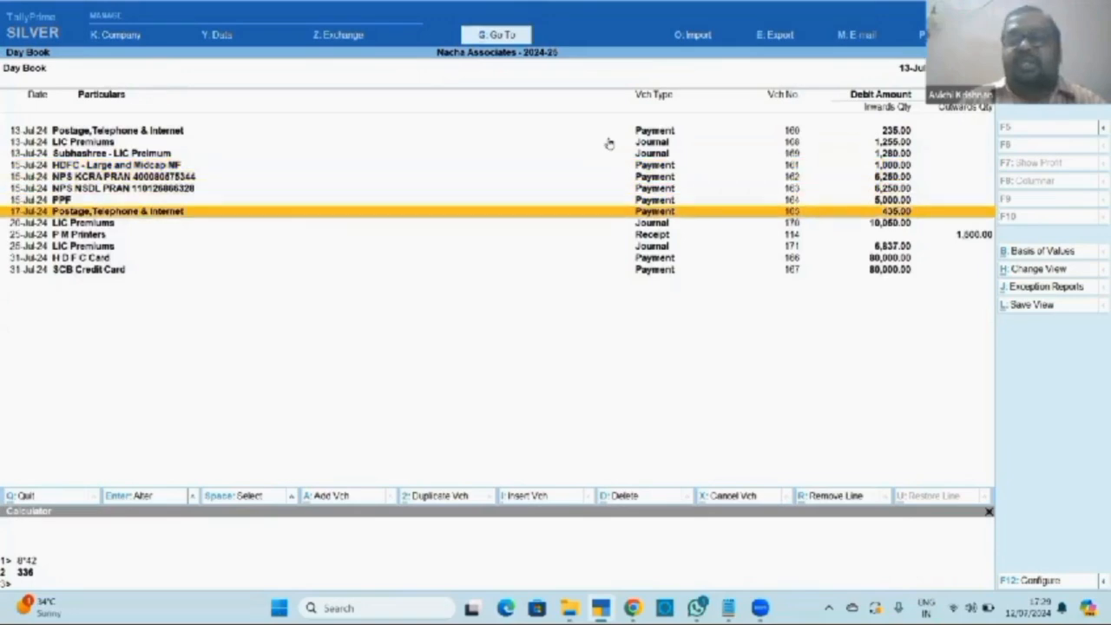
key("shift+Return")
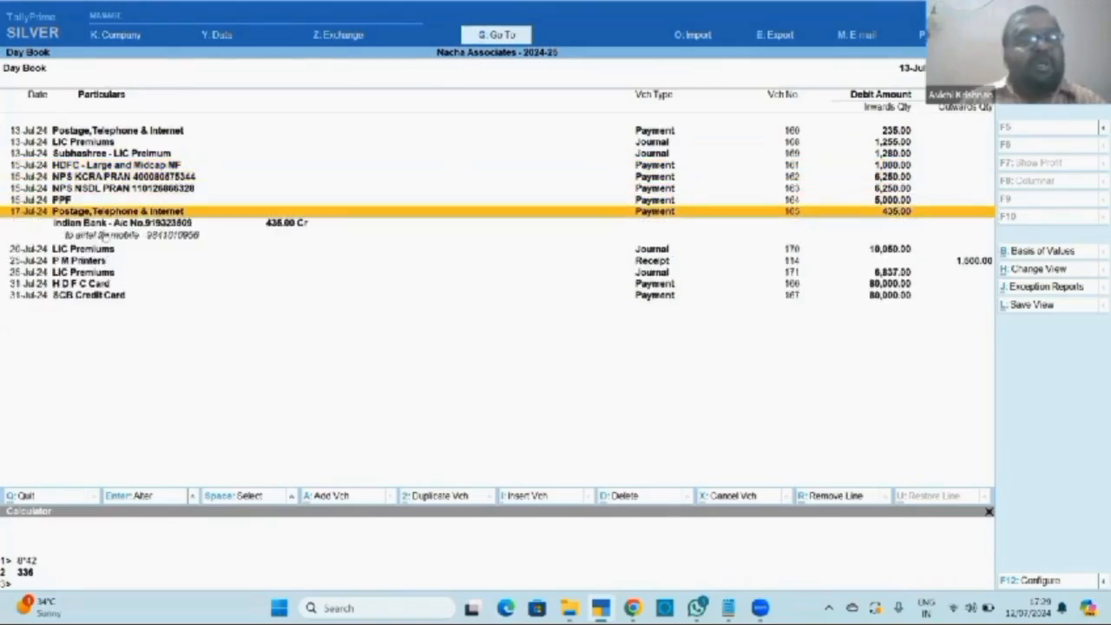
key("shift+Return")
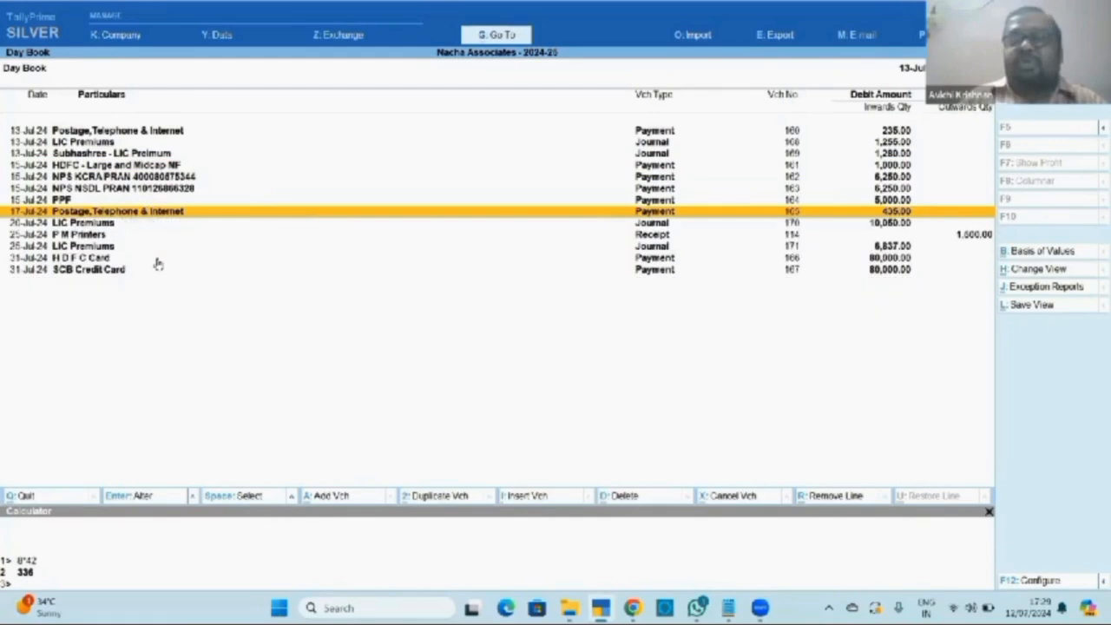
Check the 28-Jul LIC Premiums journal's details and open voucher 171 for alteration.
key("Down")
key("Down")
key("Down")
key("Down")
key("Down")
key("Up")
key("Up")
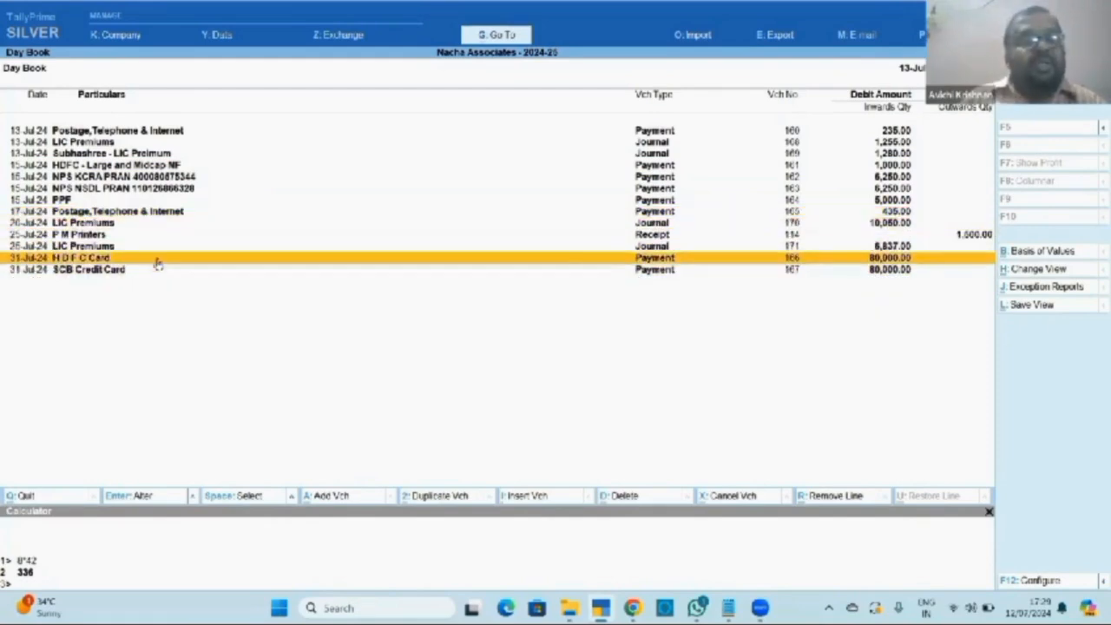
key("shift+Return")
key("shift+Return")
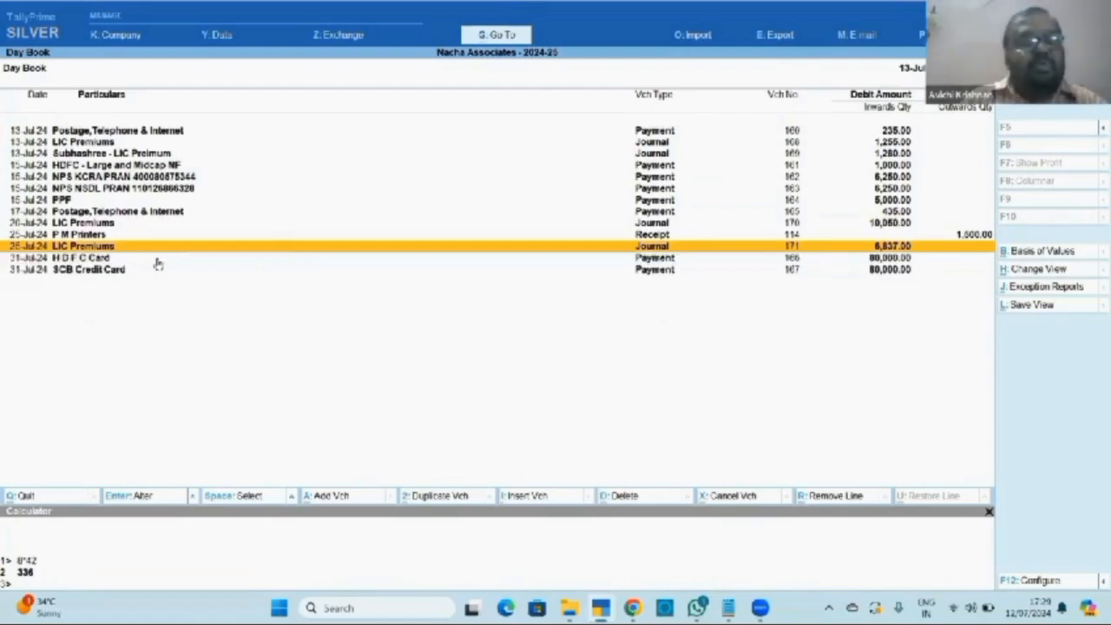
key("Down")
key("Down")
key("Up")
key("Down")
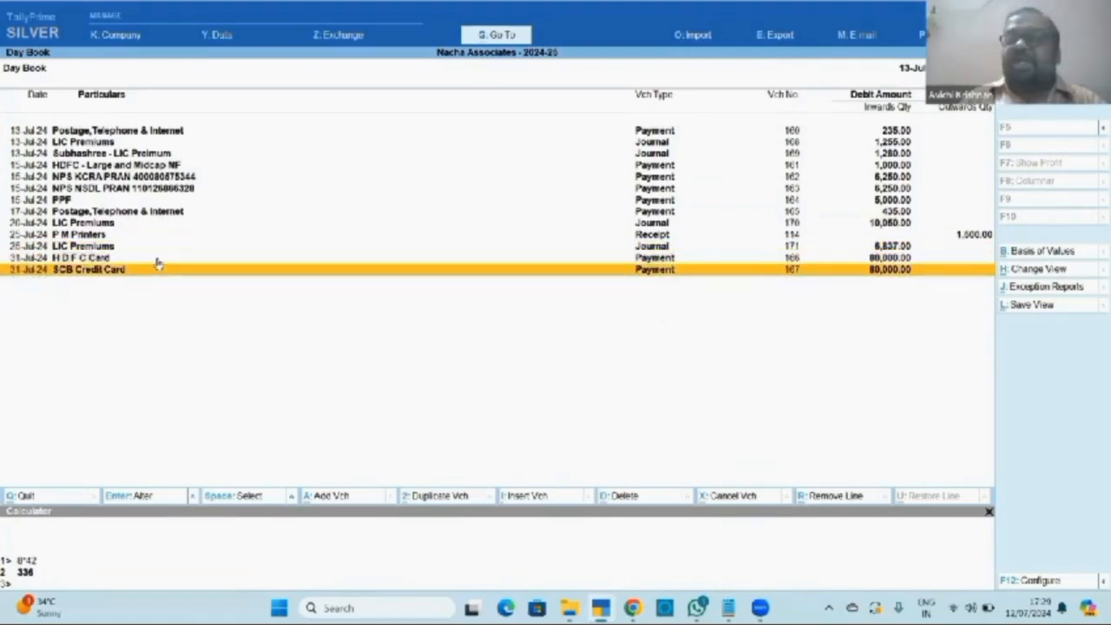
key("Up")
key("Up")
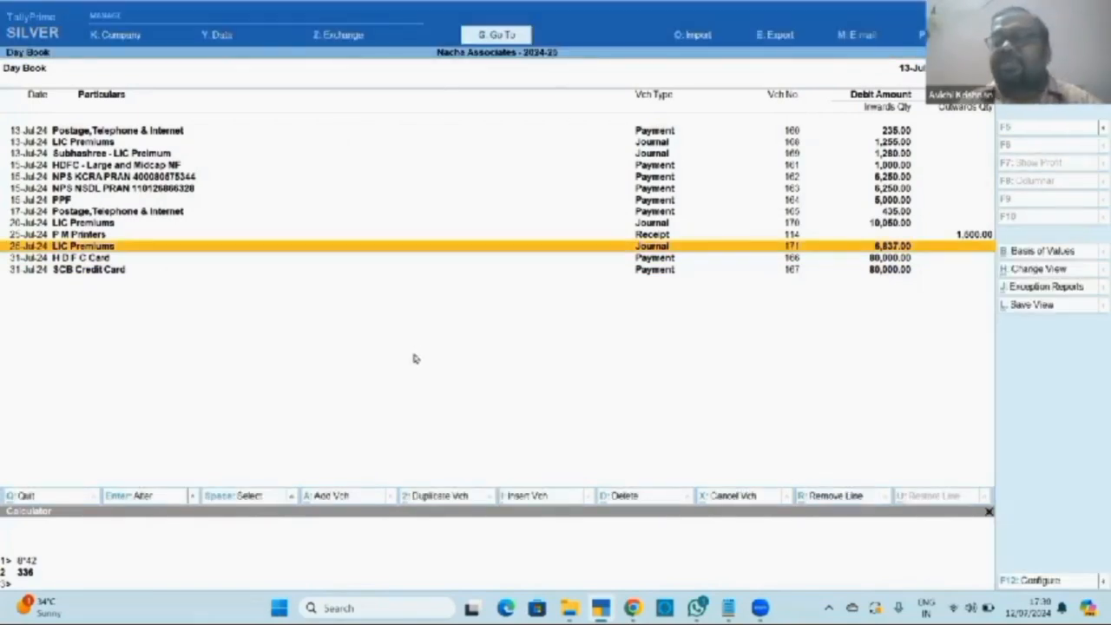
key("Return")
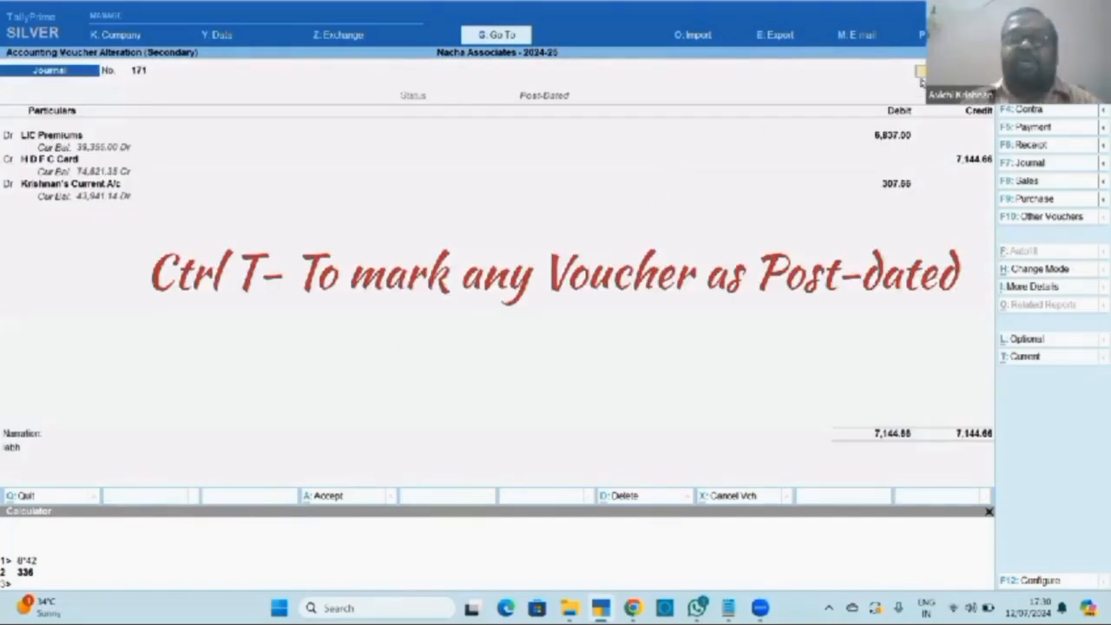
Toggle journal 171's post-dated status with Ctrl+T, then back out through the Day Book to Gateway of Tally.
key("ctrl+t")
key("ctrl+t")
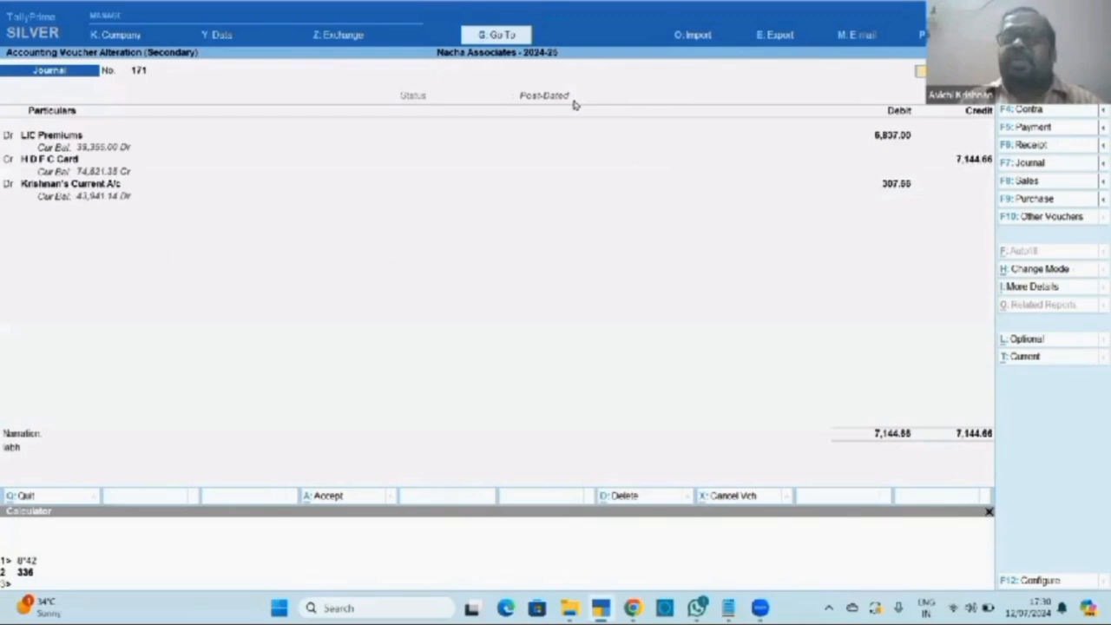
key("Escape")
key("Escape")
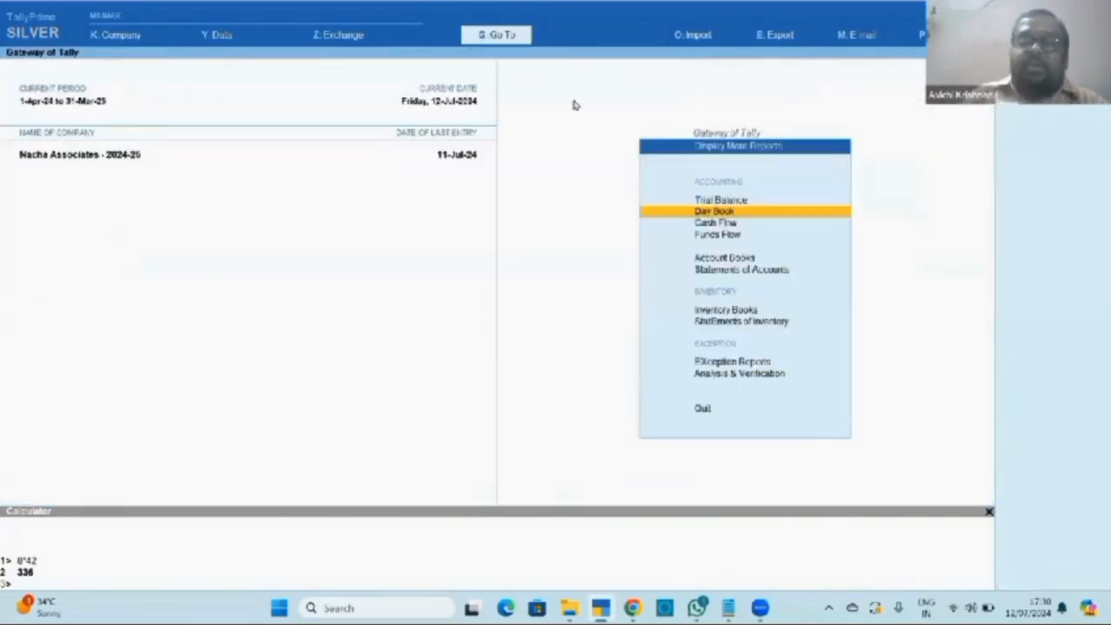
key("Escape")
key("Escape")
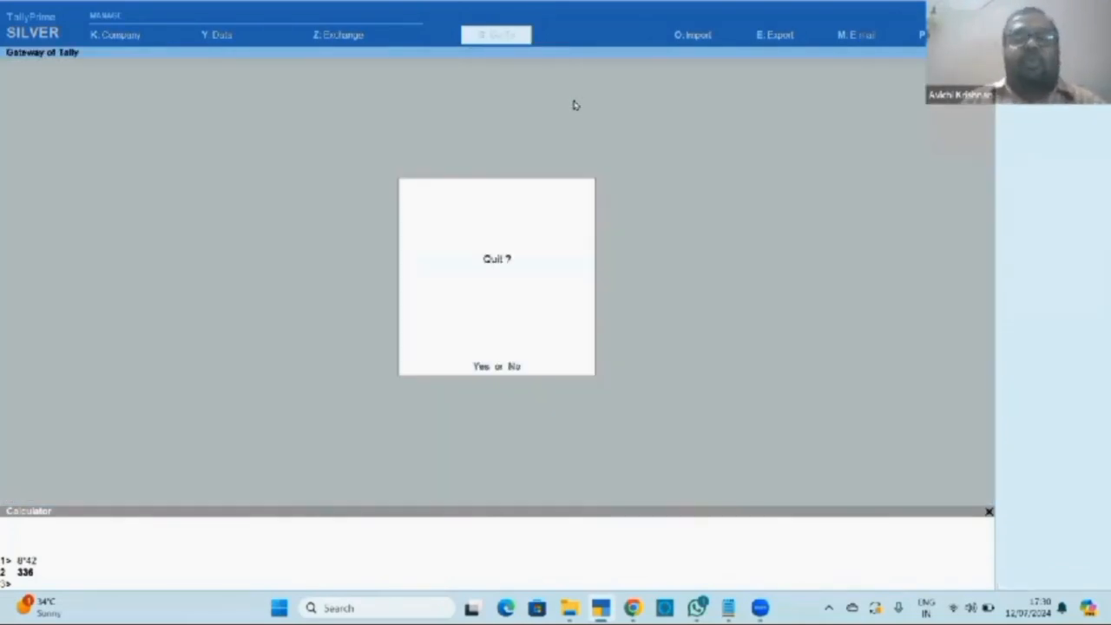
key("Escape")
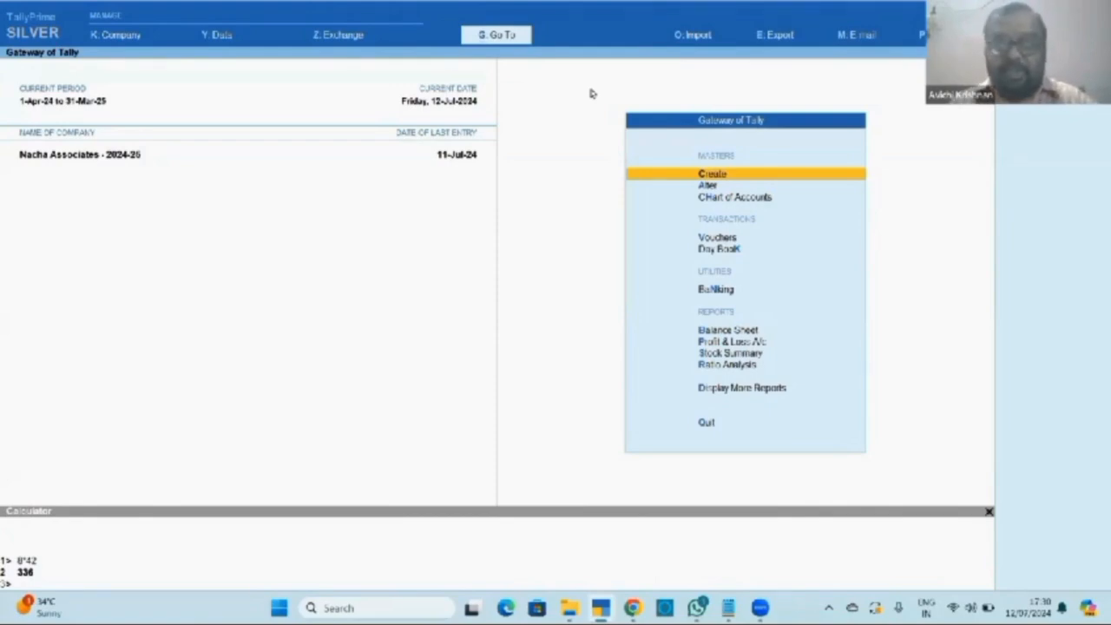
Open the Post-Dated Vouchers register under More Reports > Exception Reports.
key("Down")
key("Down")
key("Down")
key("Down")
key("Down")
key("Down")
key("Down")
key("Down")
key("Down")
key("Down")
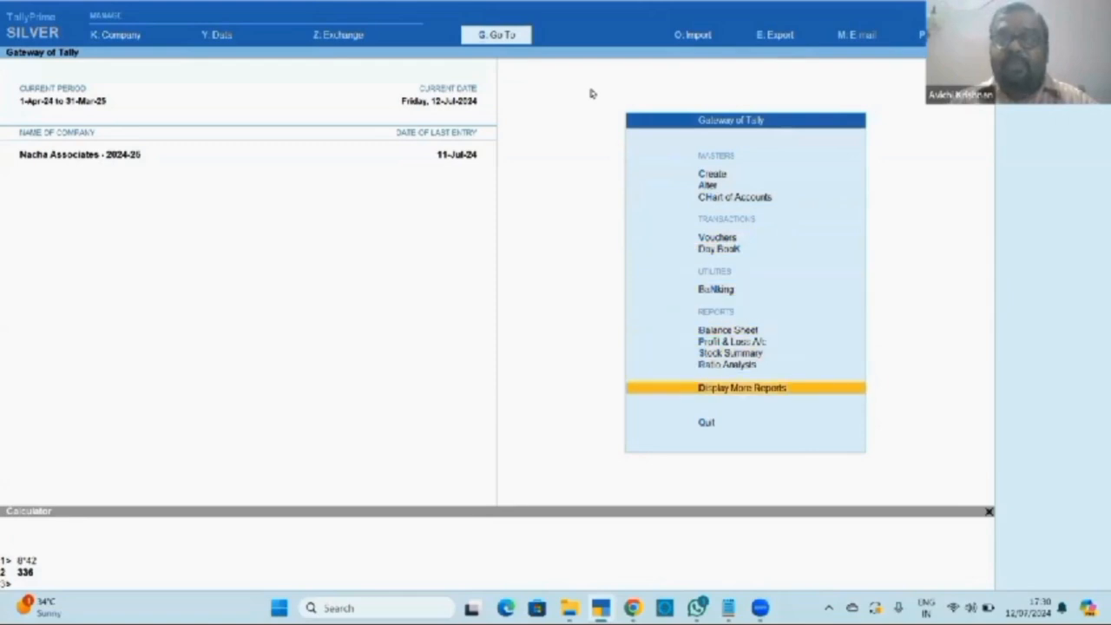
key("Return")
key("Down")
key("Down")
key("Down")
key("Down")
key("Down")
key("Down")
key("Down")
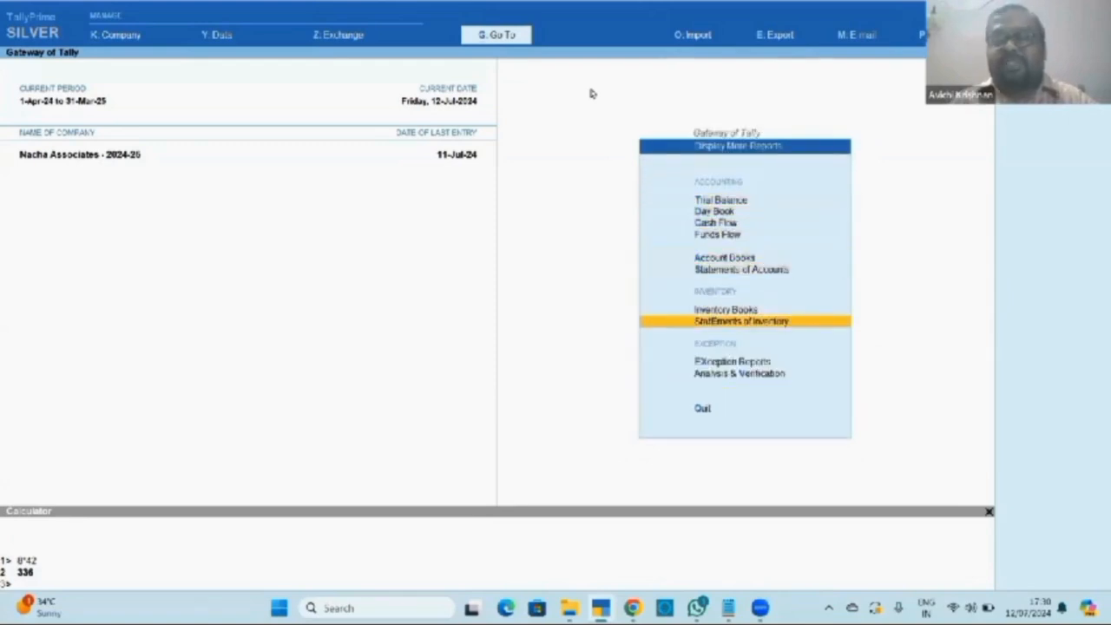
key("Down")
key("Return")
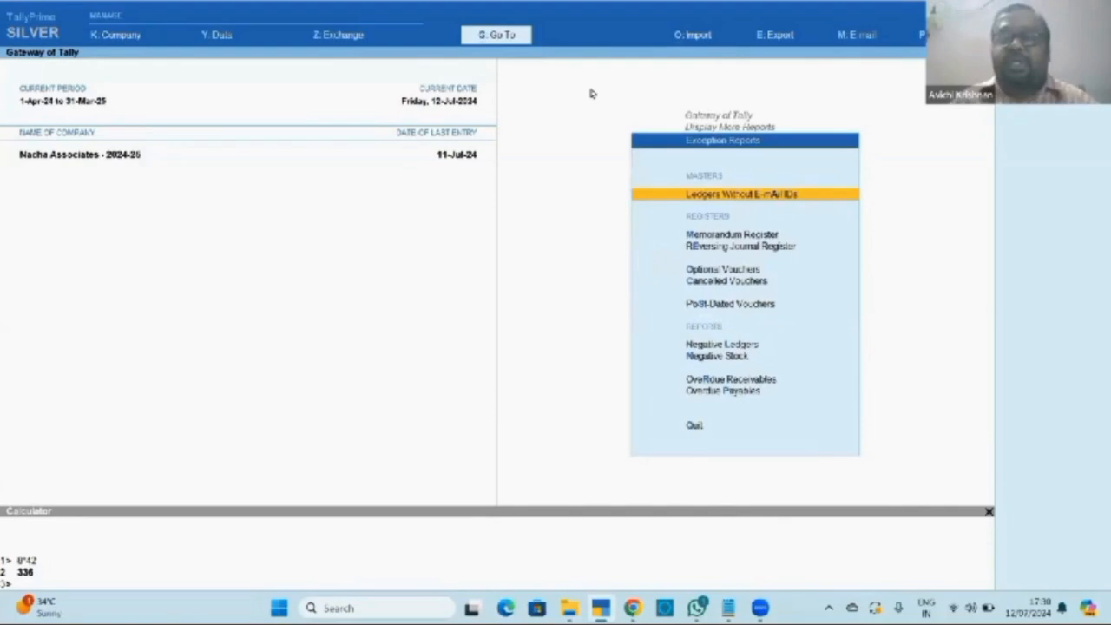
key("Down")
key("Down")
key("Down")
key("Down")
key("Down")
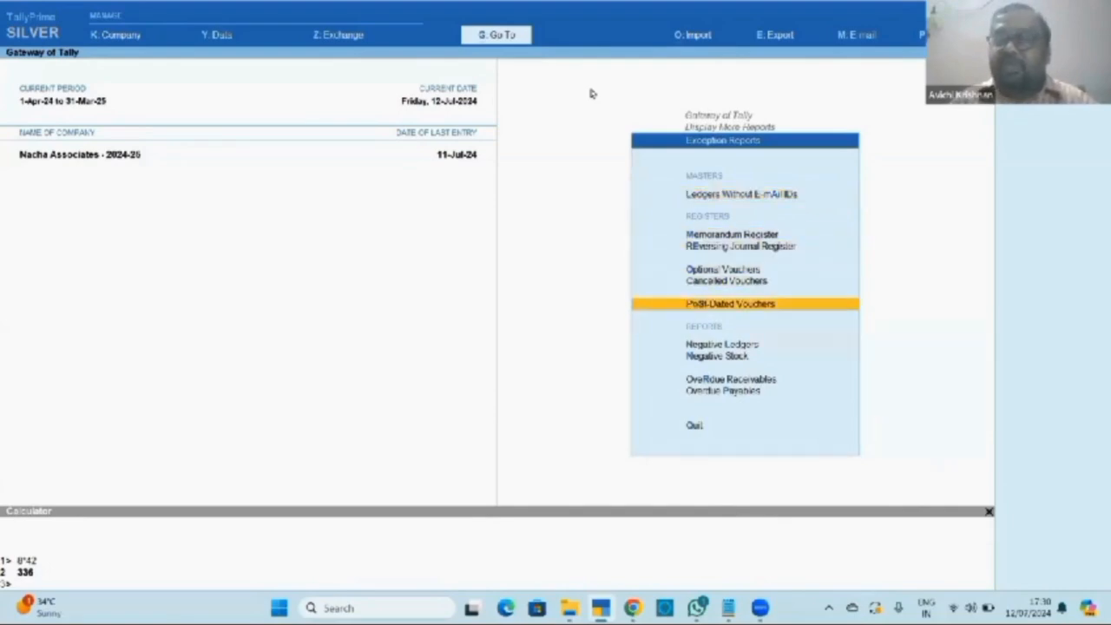
key("Return")
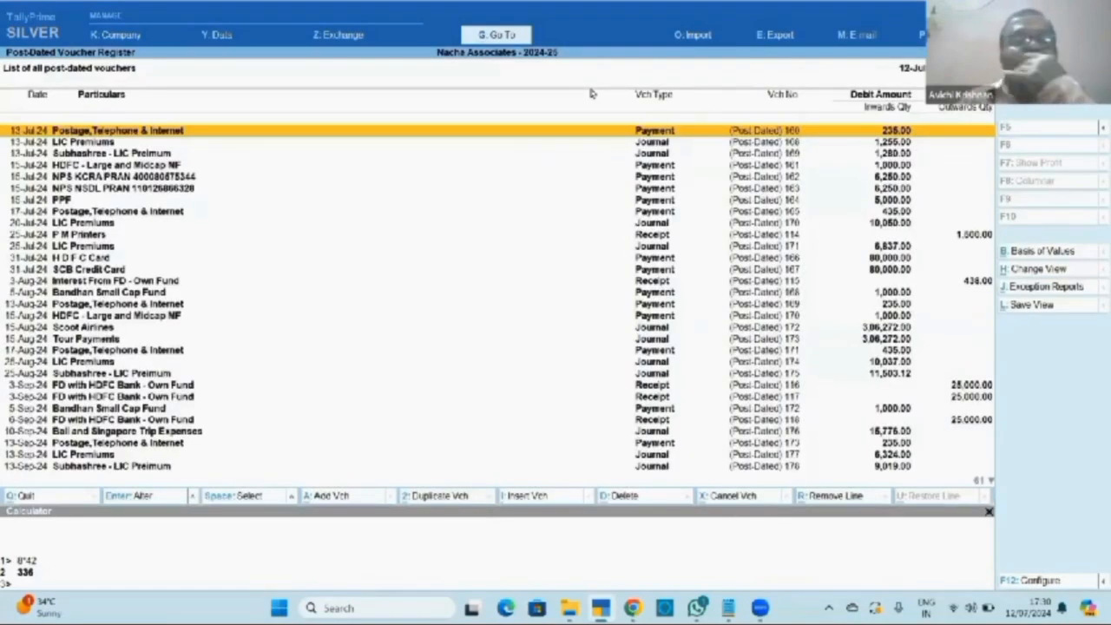
key("Down")
key("Down")
key("Down")
key("Down")
key("Down")
key("Down")
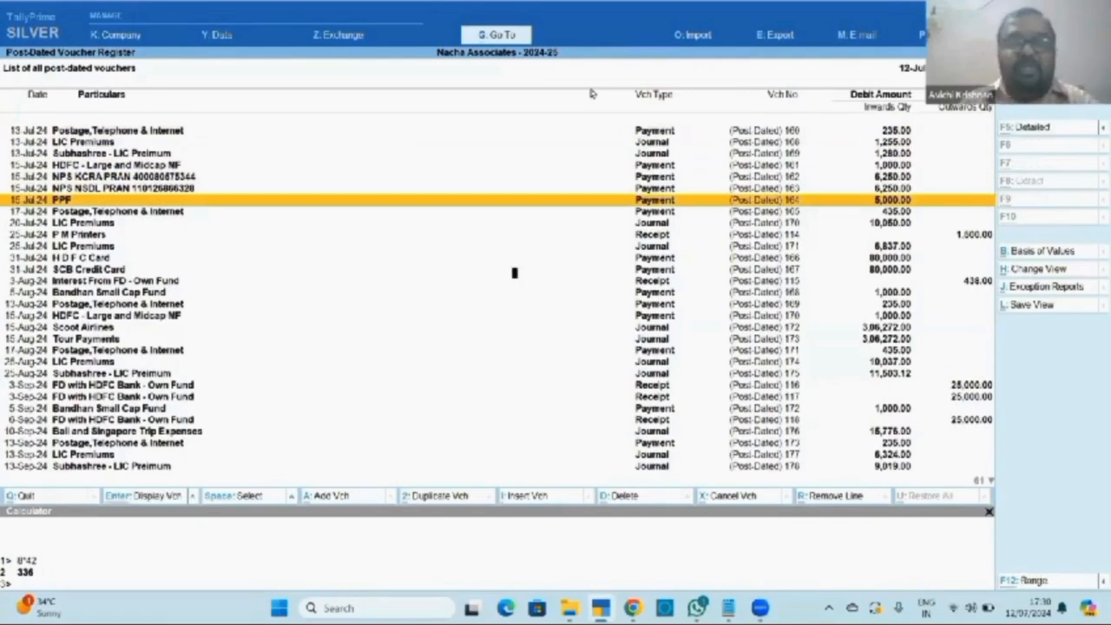
Set the register's period to end on 31-7-2024.
key("alt+F2")
key("Return")
type("31.7.24")
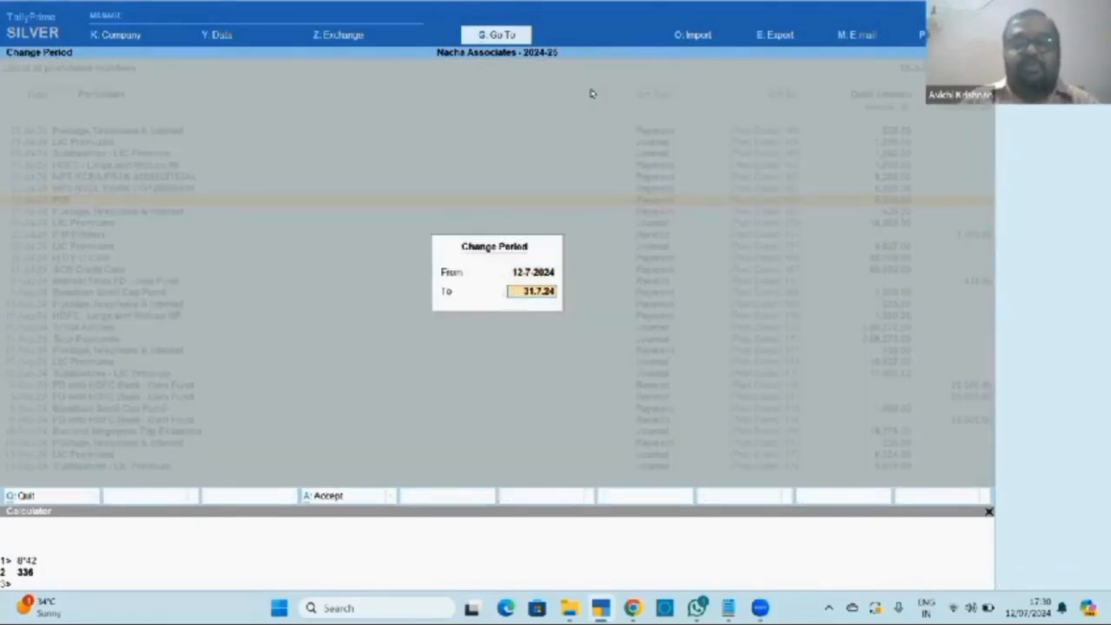
key("Return")
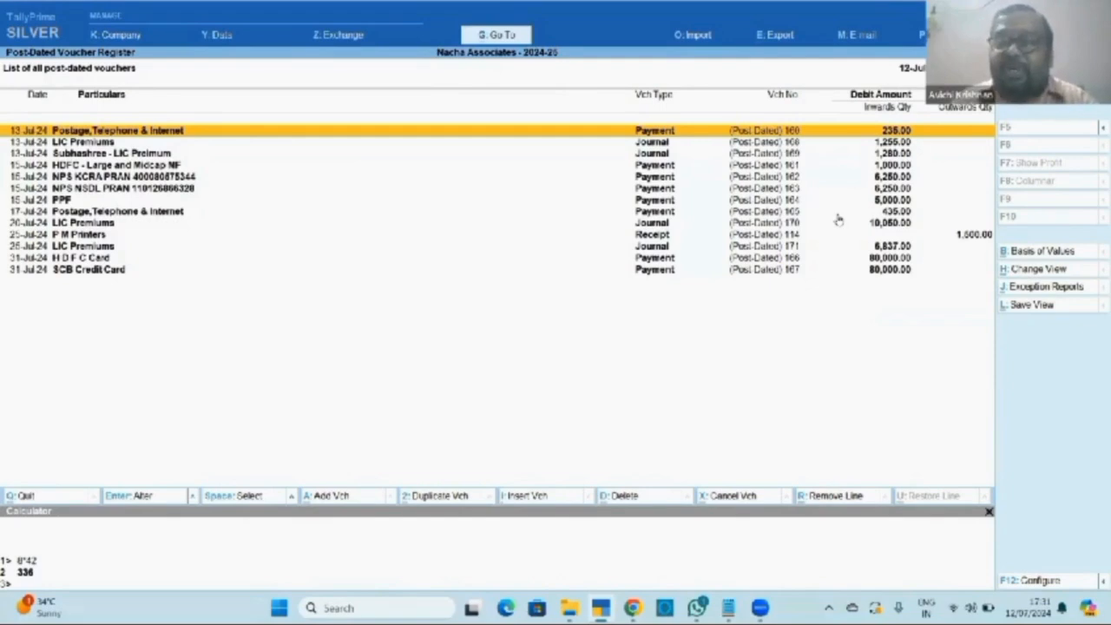
Open Postage Payment 160, quit it unchanged so it stays post-dated, and close the register.
key("Return")
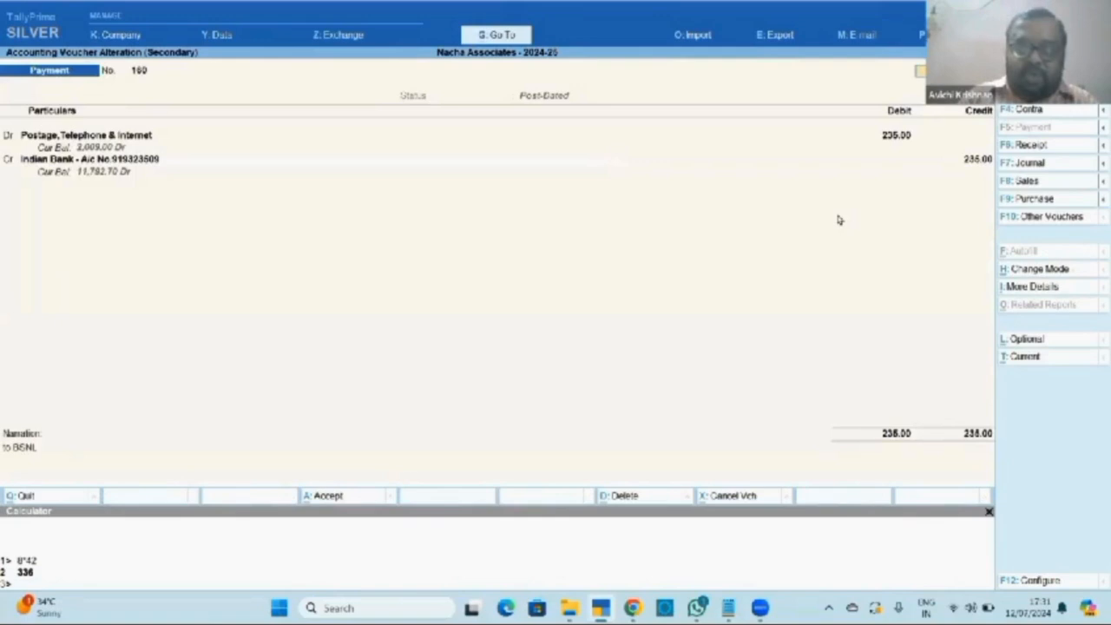
key("ctrl+t")
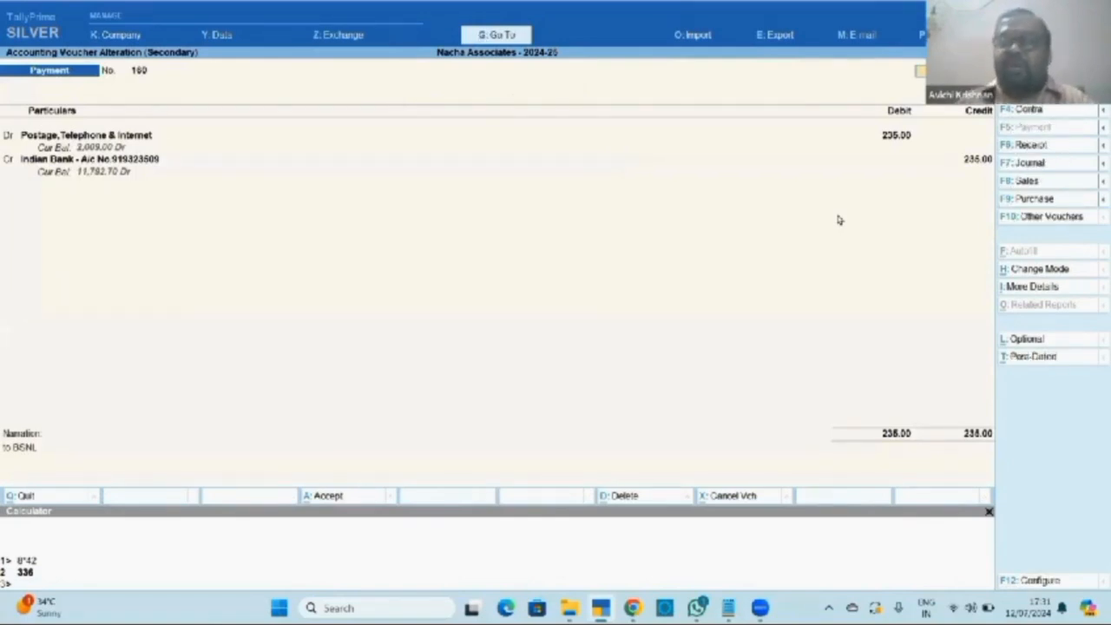
key("Escape")
key("y")
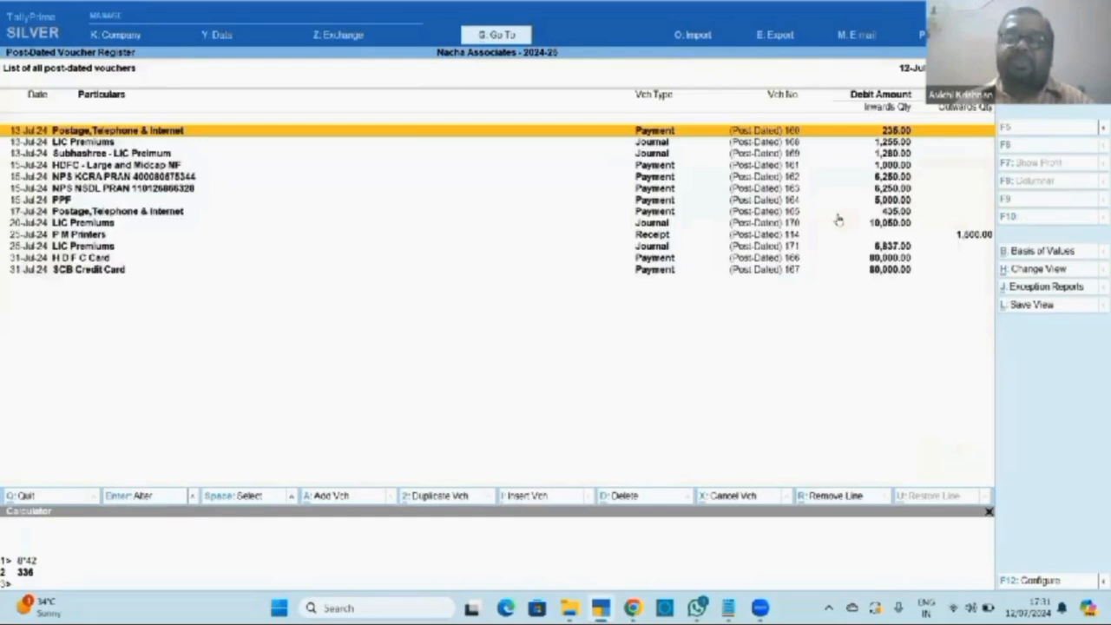
key("Escape")
key("Escape")
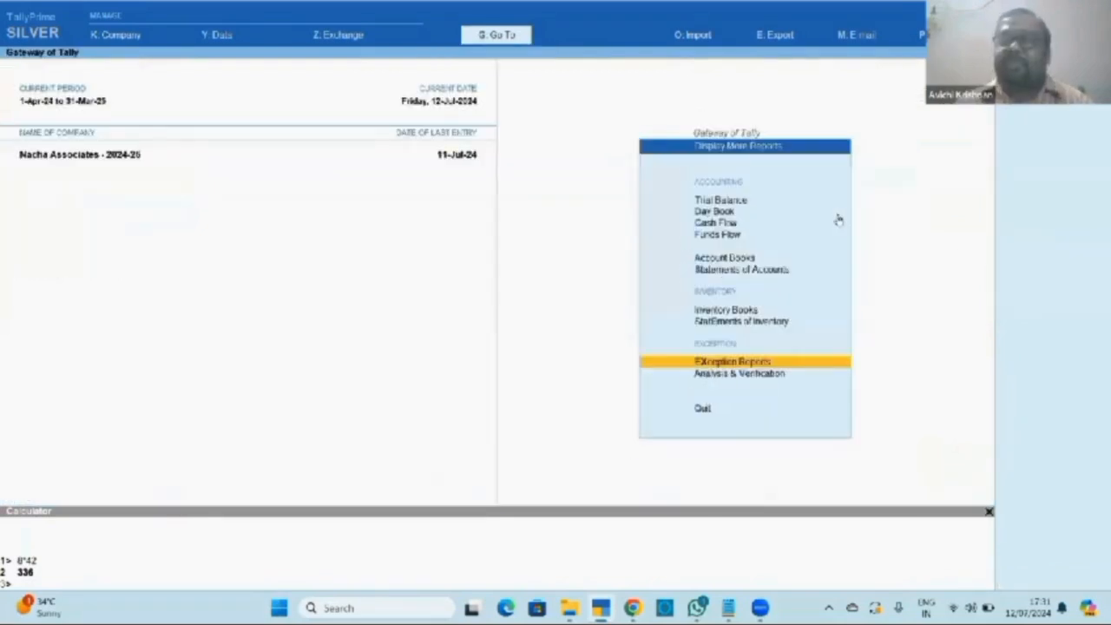
key("Escape")
key("Escape")
key("Escape")
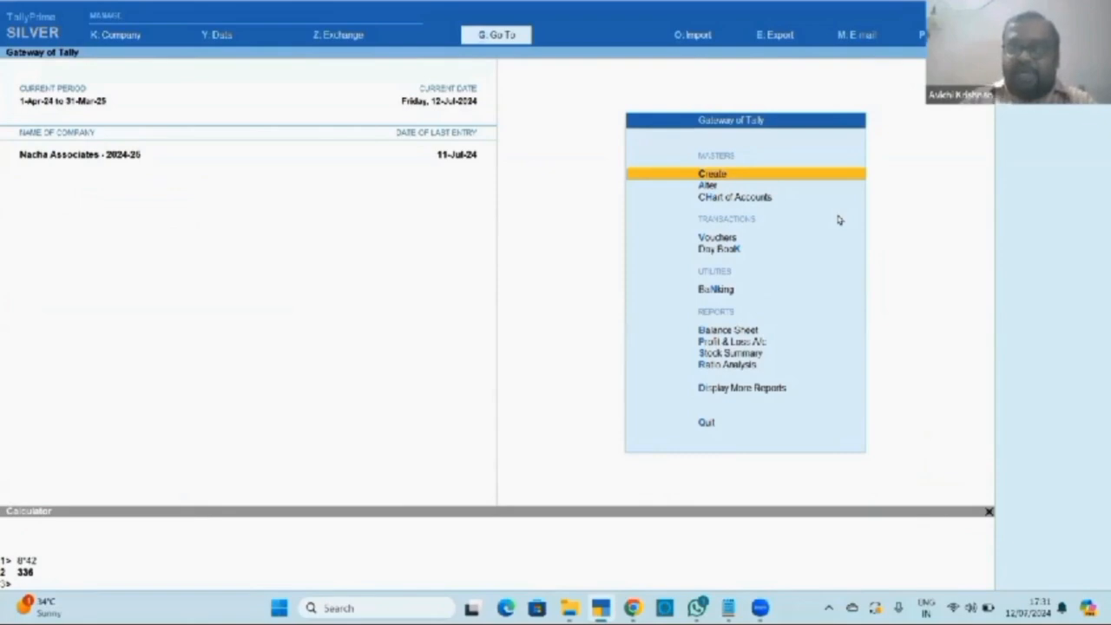
key("Print")
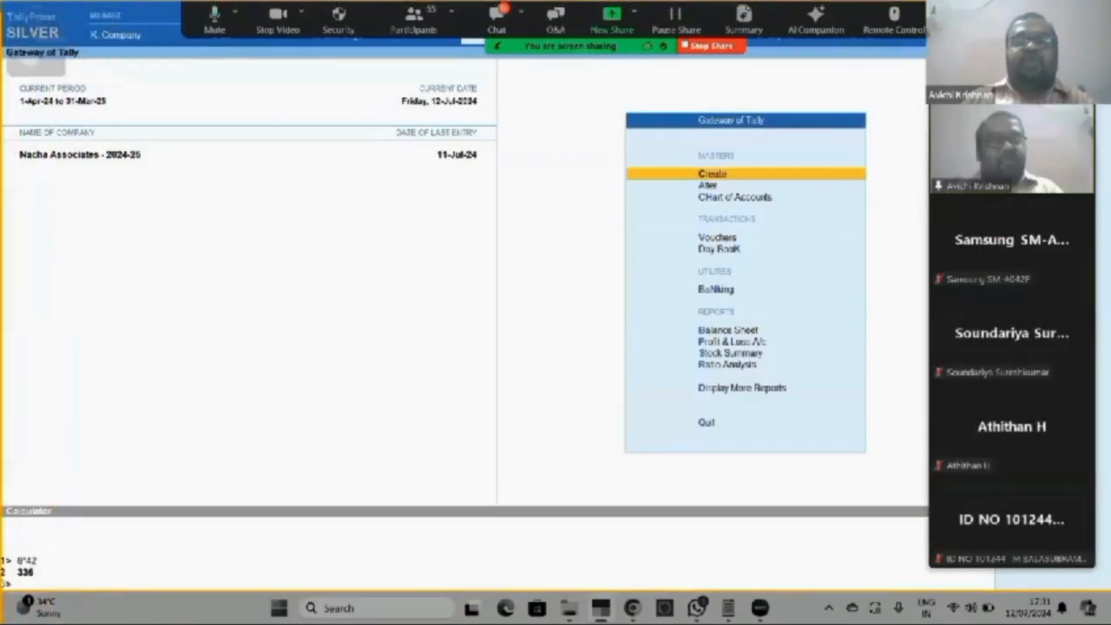
left_click_drag(0, 1, 1095, 592)
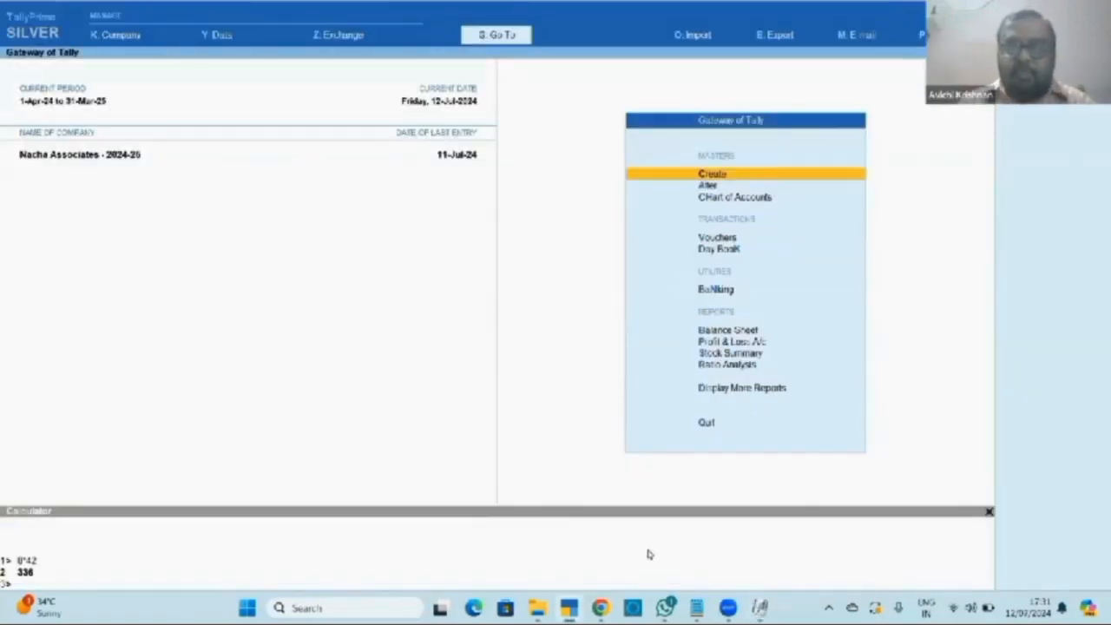
left_click(696, 607)
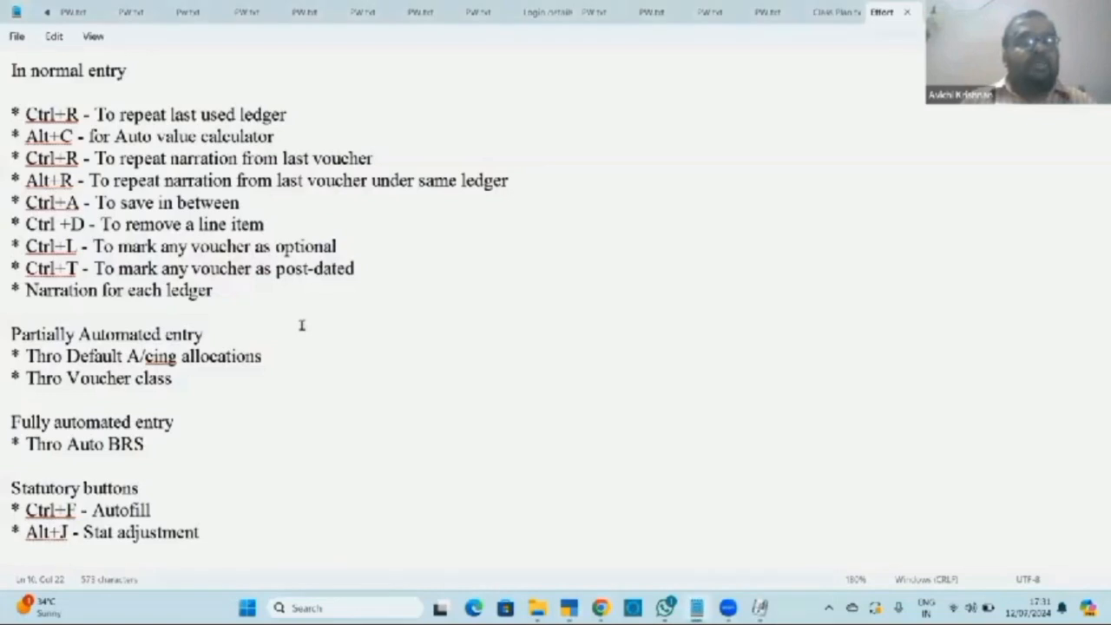
left_click(184, 291)
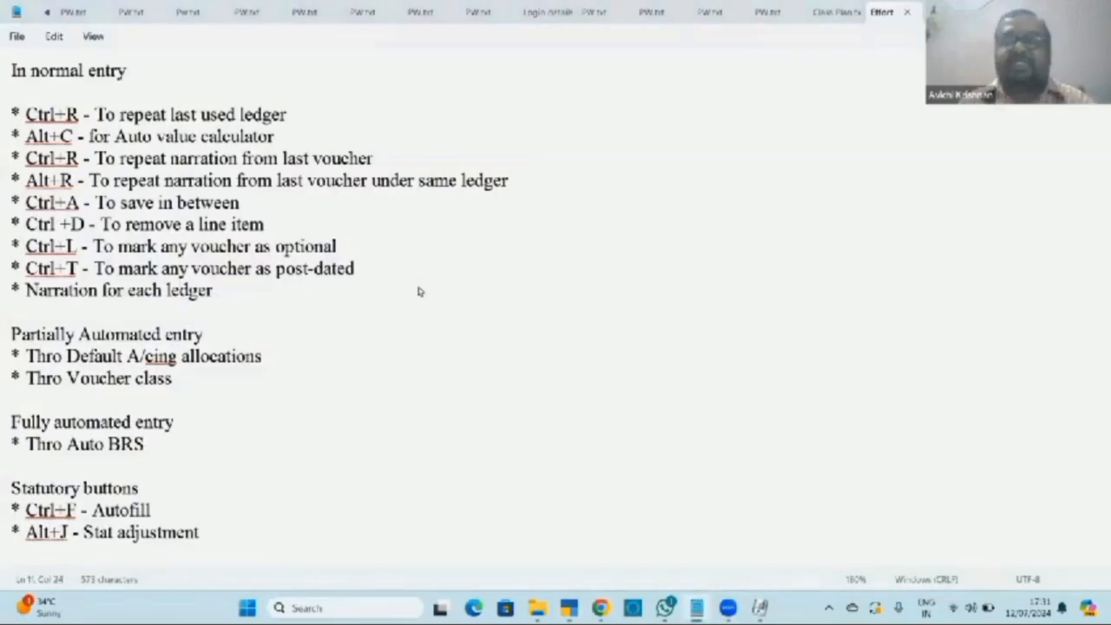
key("alt+Tab")
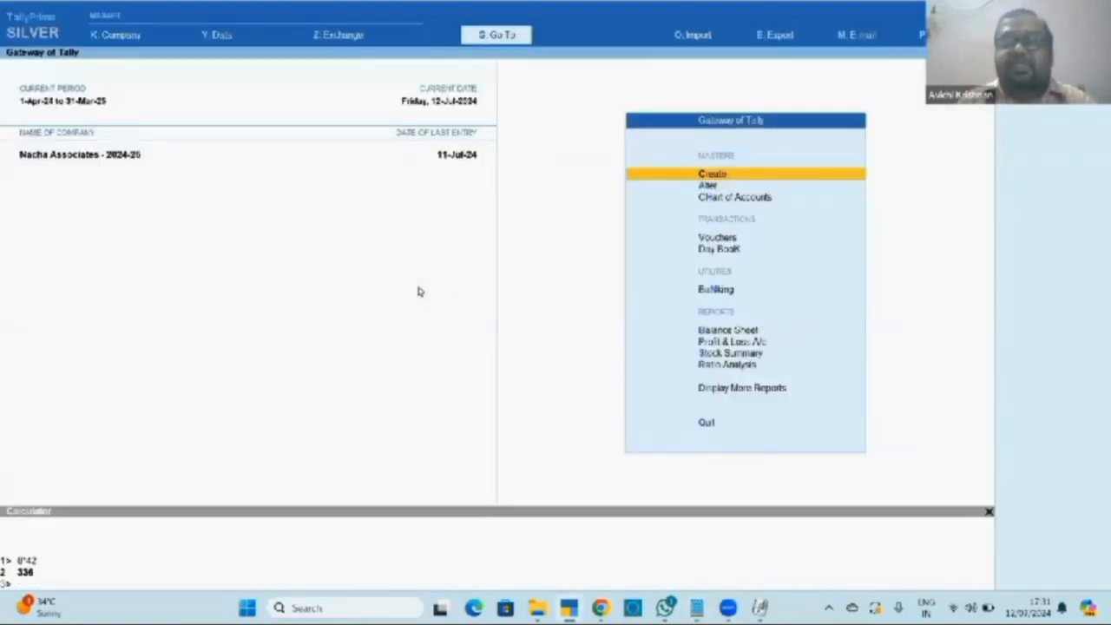
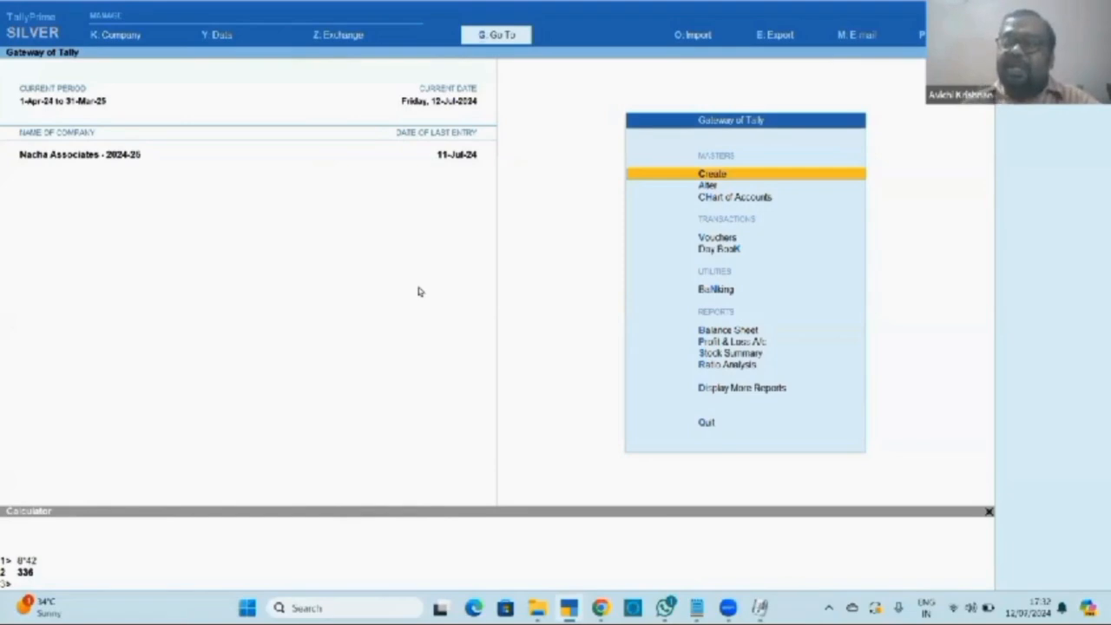
Browse the voucher types list under Alter down to Payment, then return to the Gateway.
key("Down")
key("Return")
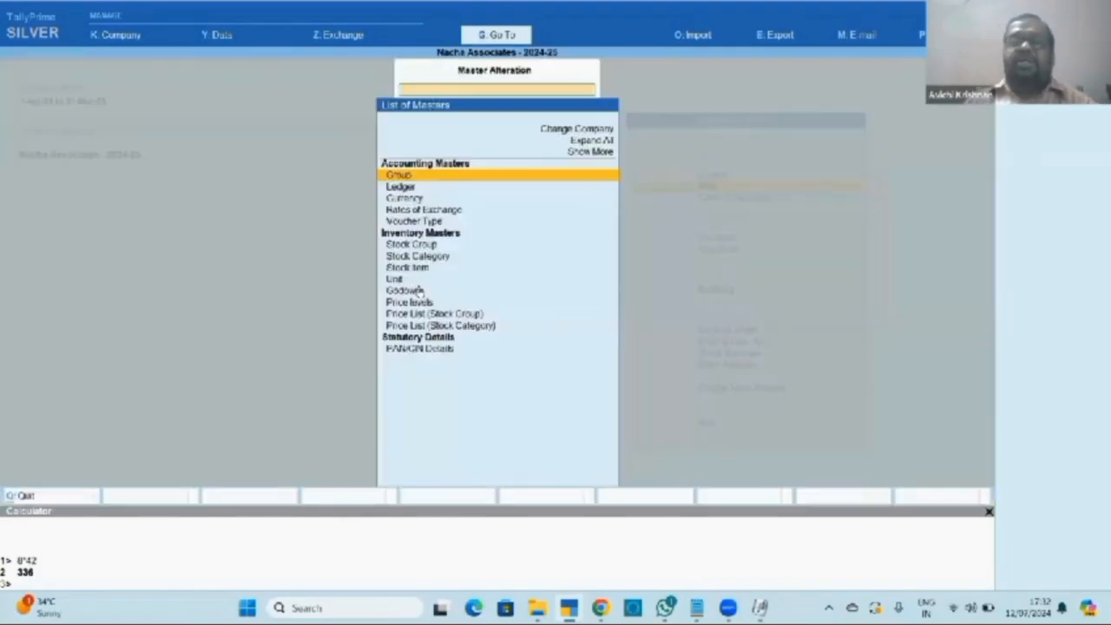
key("Down")
key("Down")
key("Down")
key("Down")
key("Return")
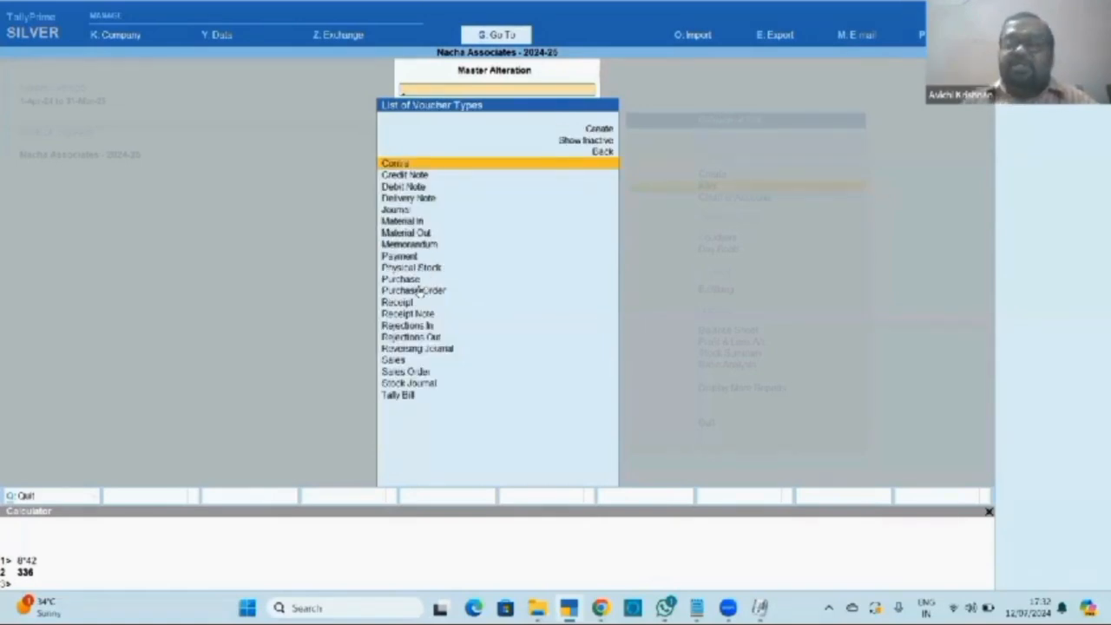
key("Down")
key("Down")
key("Down")
key("Down")
key("Down")
key("Down")
key("Down")
key("Down")
key("Down")
key("Down")
key("Down")
key("Down")
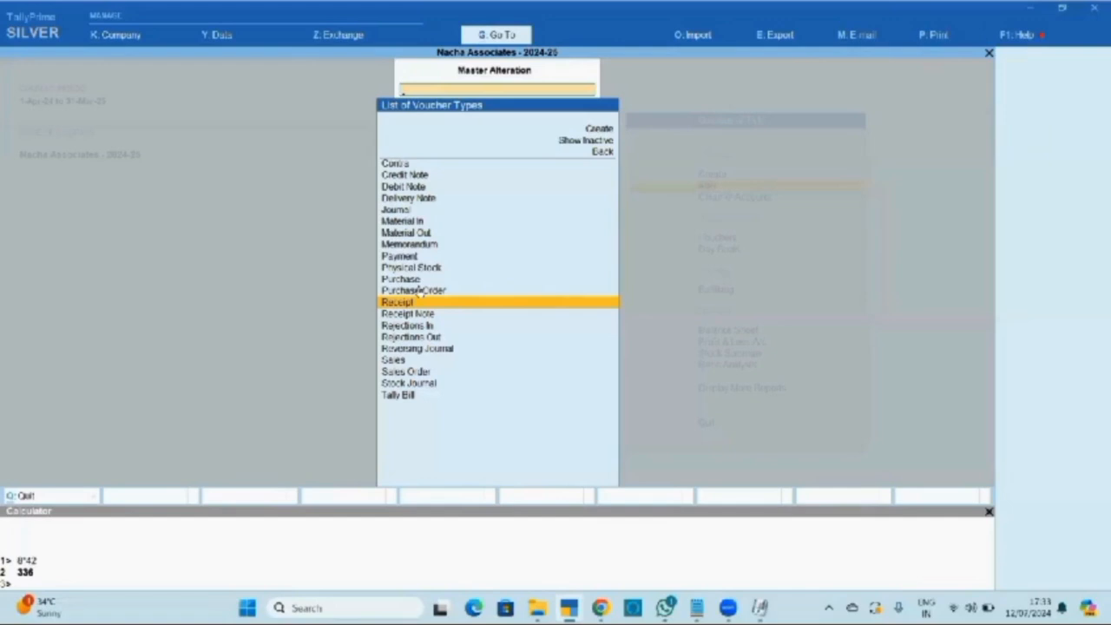
key("Up")
key("Up")
key("Up")
key("Up")
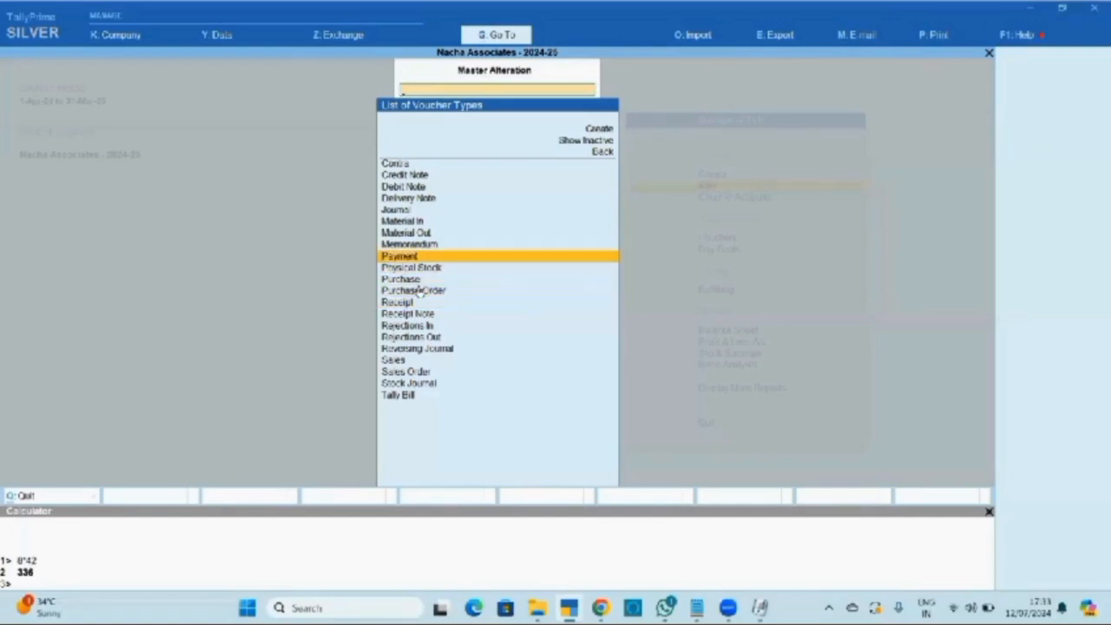
key("Escape")
key("Escape")
key("Escape")
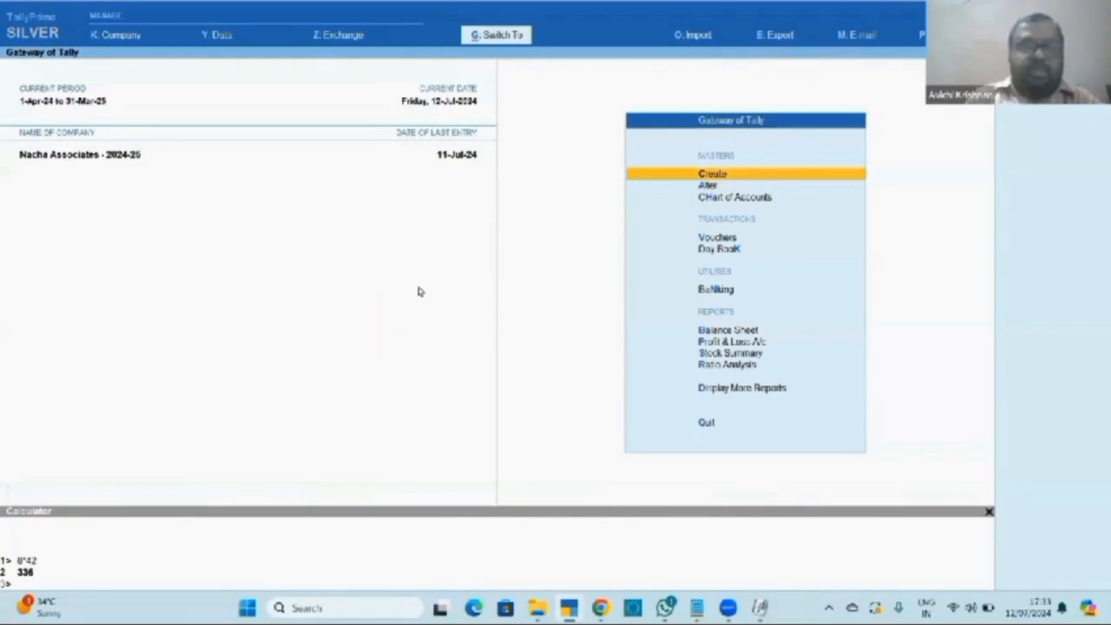
Shut Nacha Associates and load the Free Entry company.
key("ctrl+F3")
key("Return")
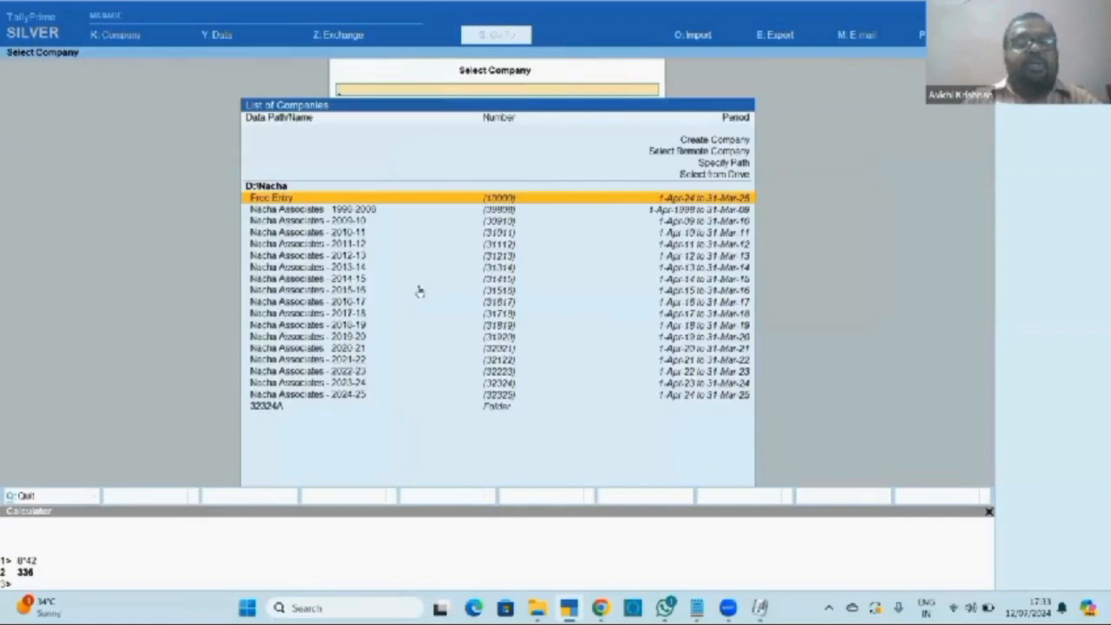
key("Return")
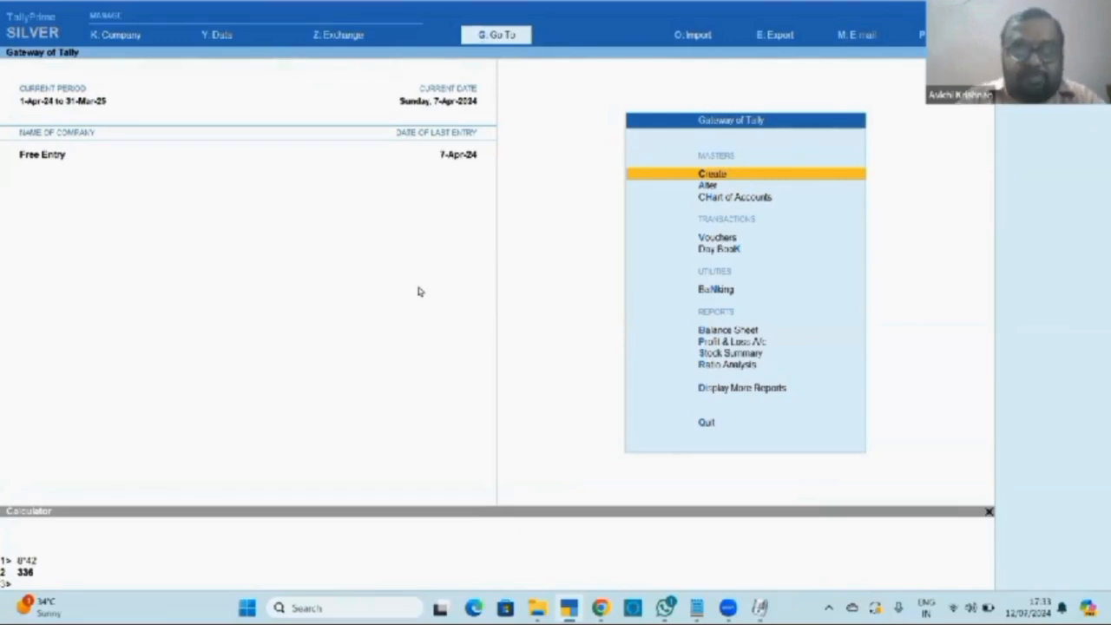
Open voucher entry in Free Entry and quit it without saving.
key("v")
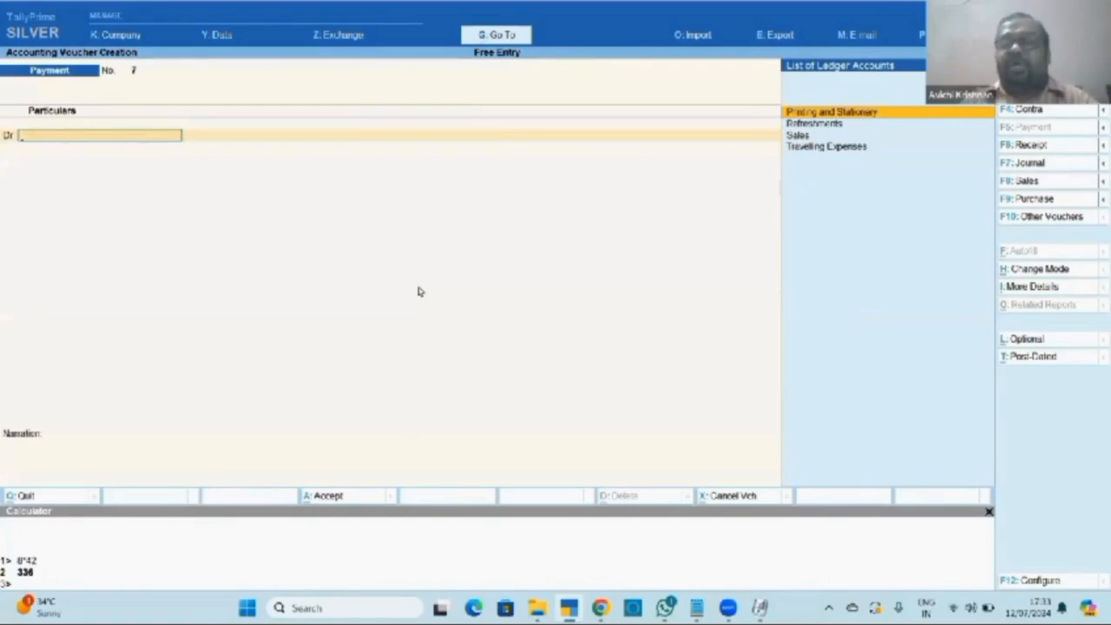
key("Escape")
key("Return")
key("Up")
key("Up")
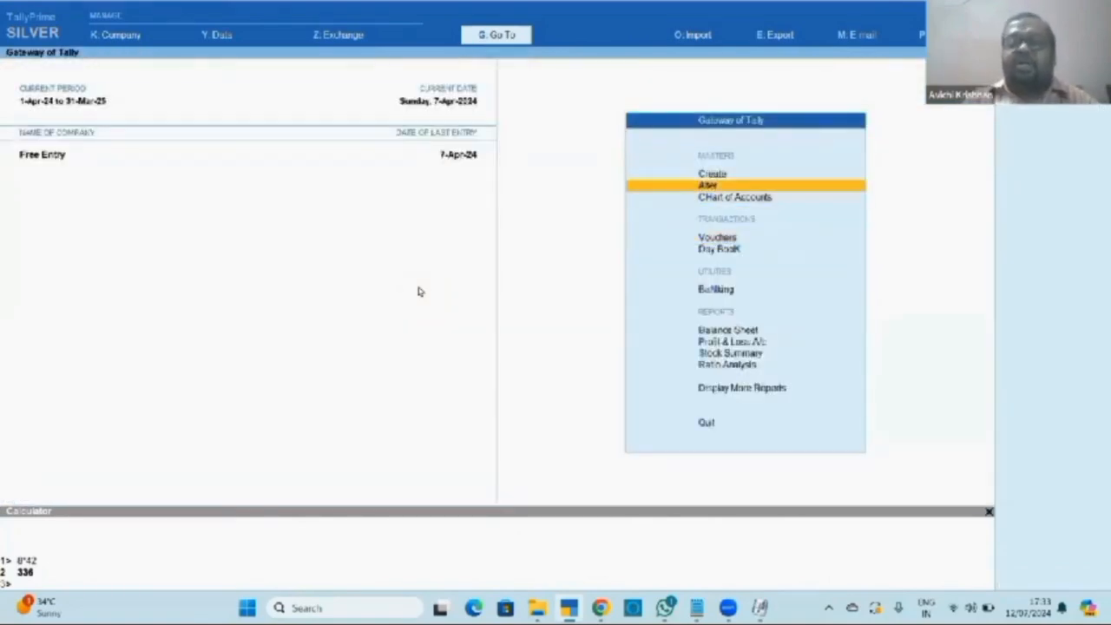
Open the Payment voucher type for alteration.
key("Return")
key("Down")
key("Down")
key("Down")
key("Return")
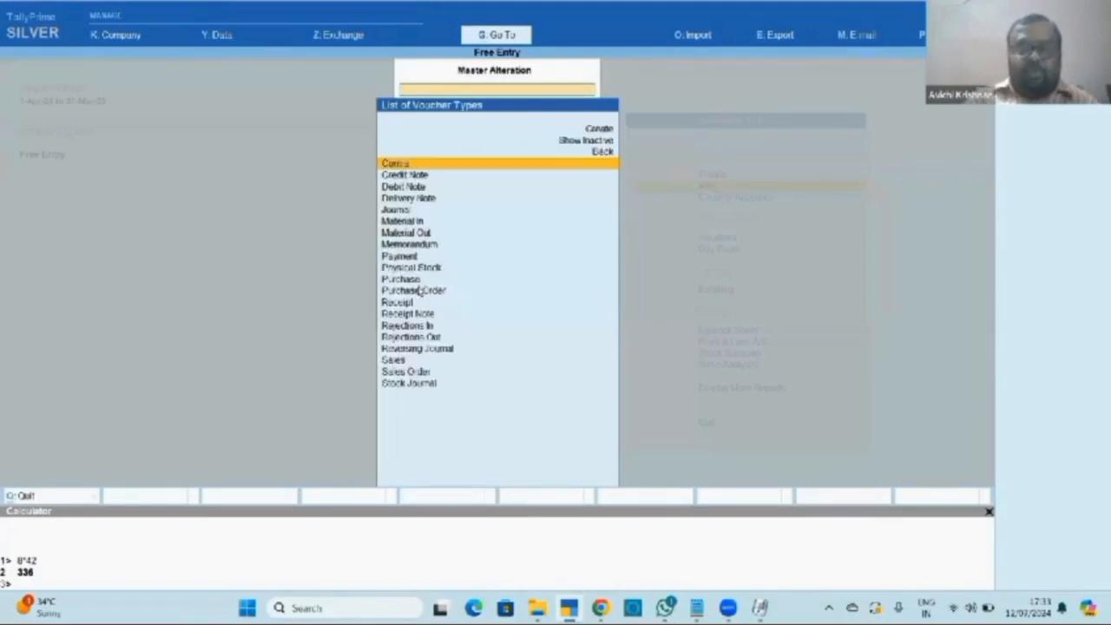
type("Pay")
key("Return")
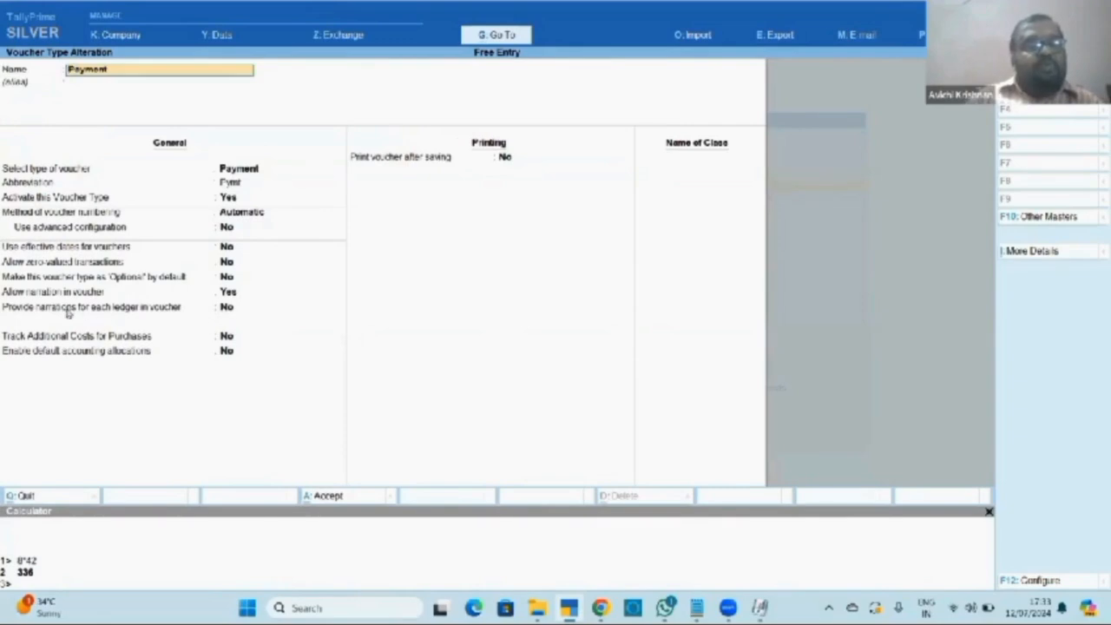
Set Provide narrations for each ledger to Yes and Allow narration in voucher to No, then save.
left_click(227, 309)
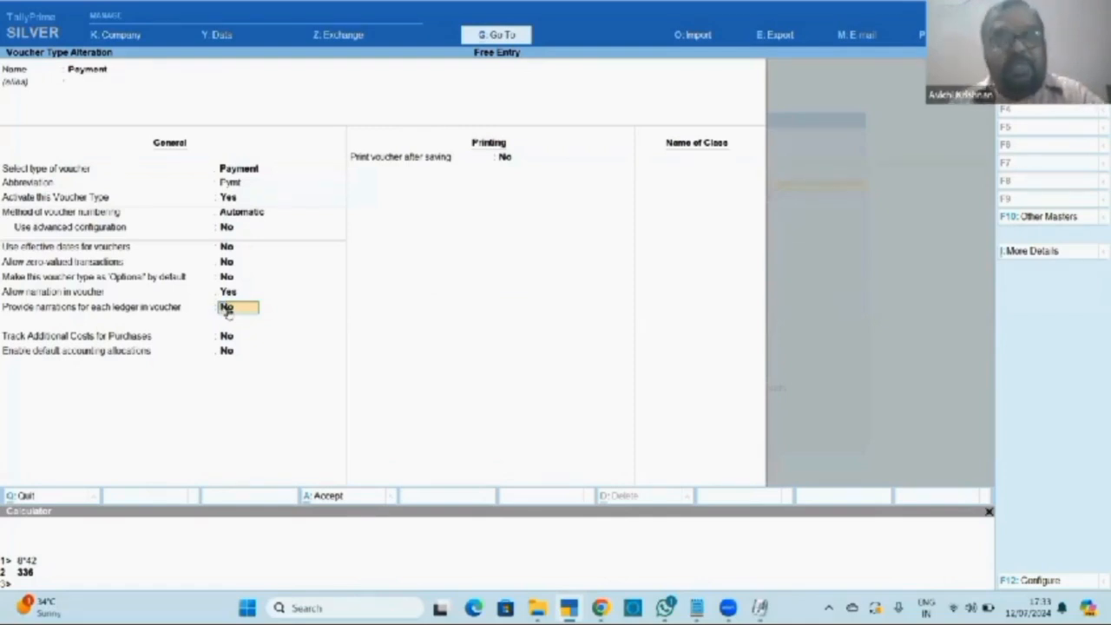
key("y")
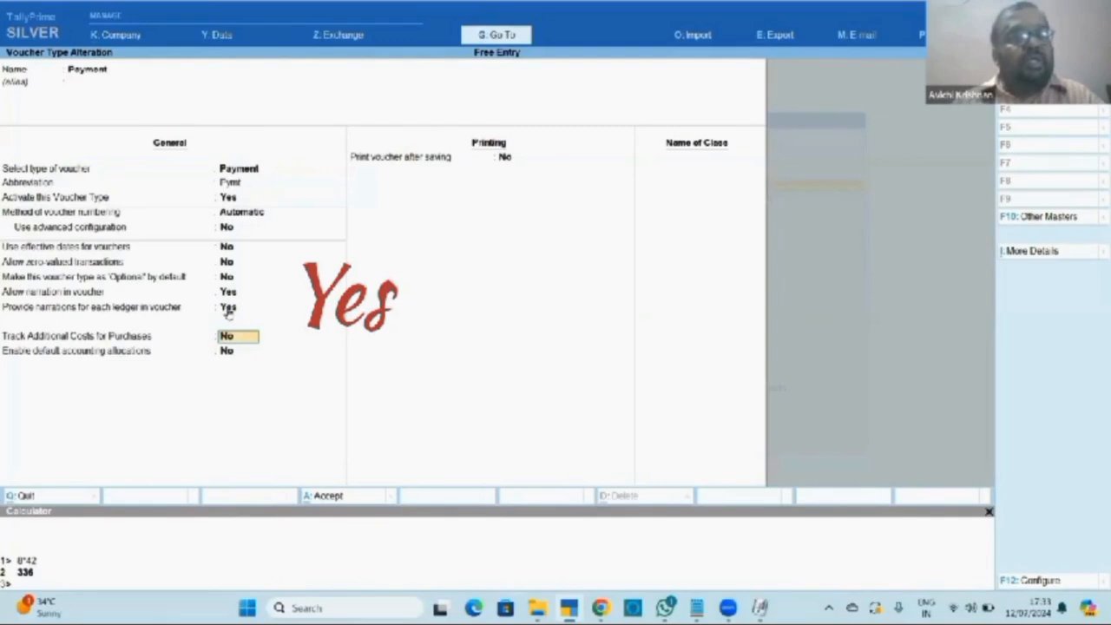
left_click(228, 311)
key("Up")
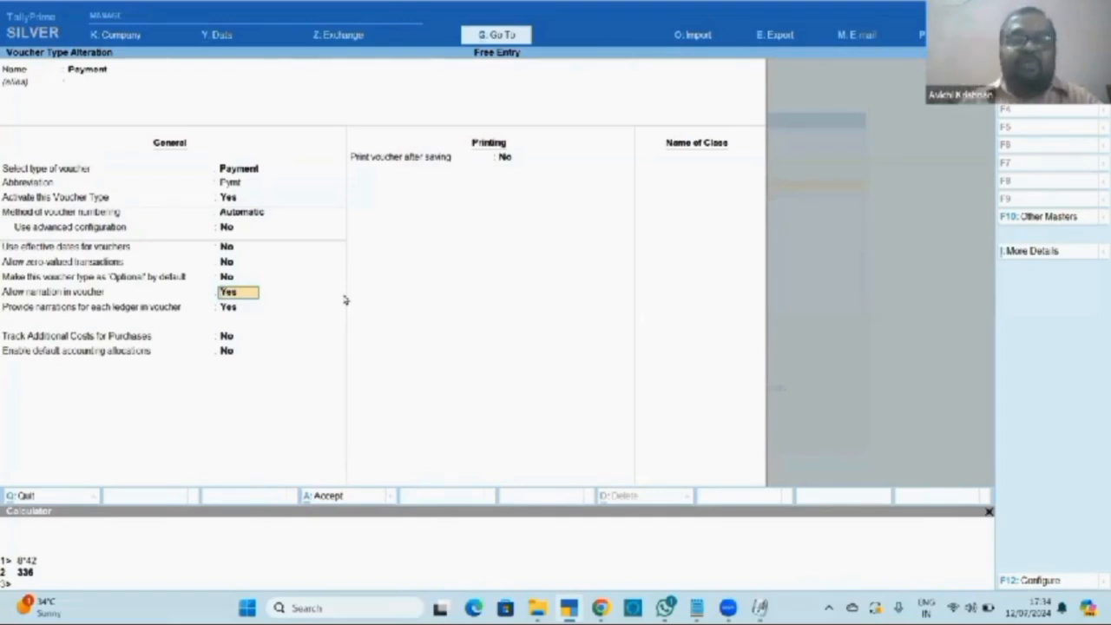
key("Return")
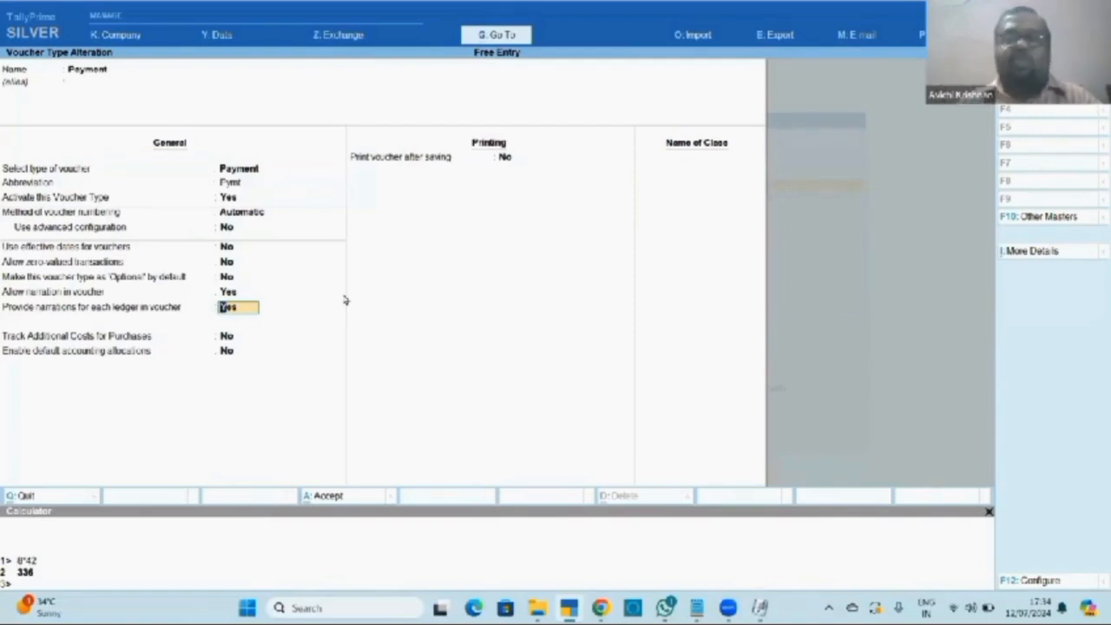
key("Up")
type("n")
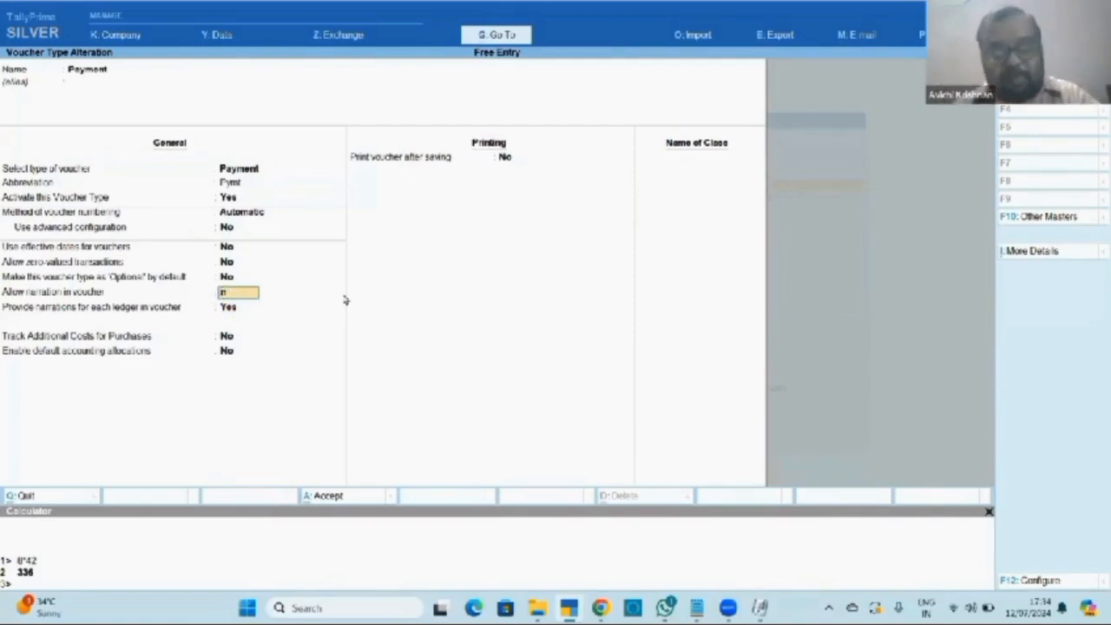
key("Return")
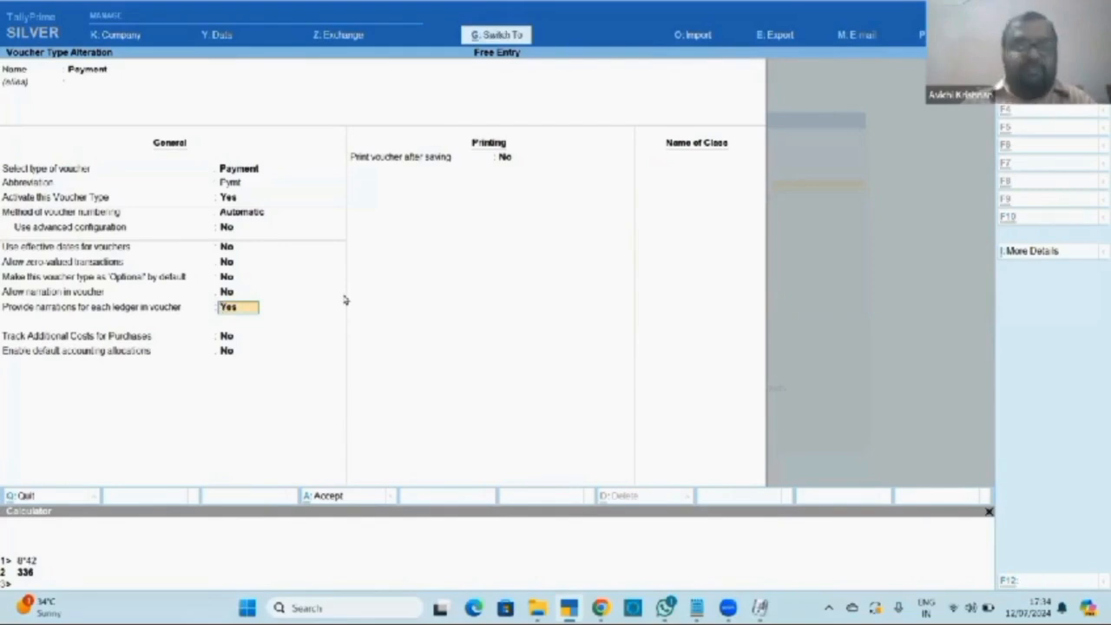
key("ctrl+a")
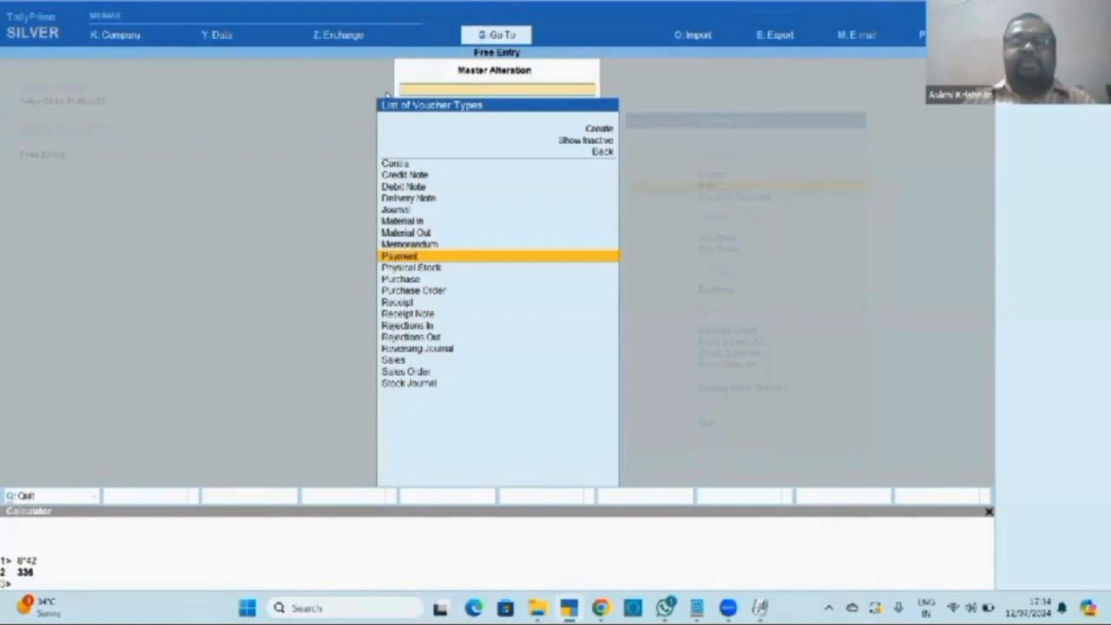
Start a payment voucher debiting Travelling Expenses 75 with narration 'paid to Auto'.
key("Escape")
key("Escape")
key("Down")
key("Down")
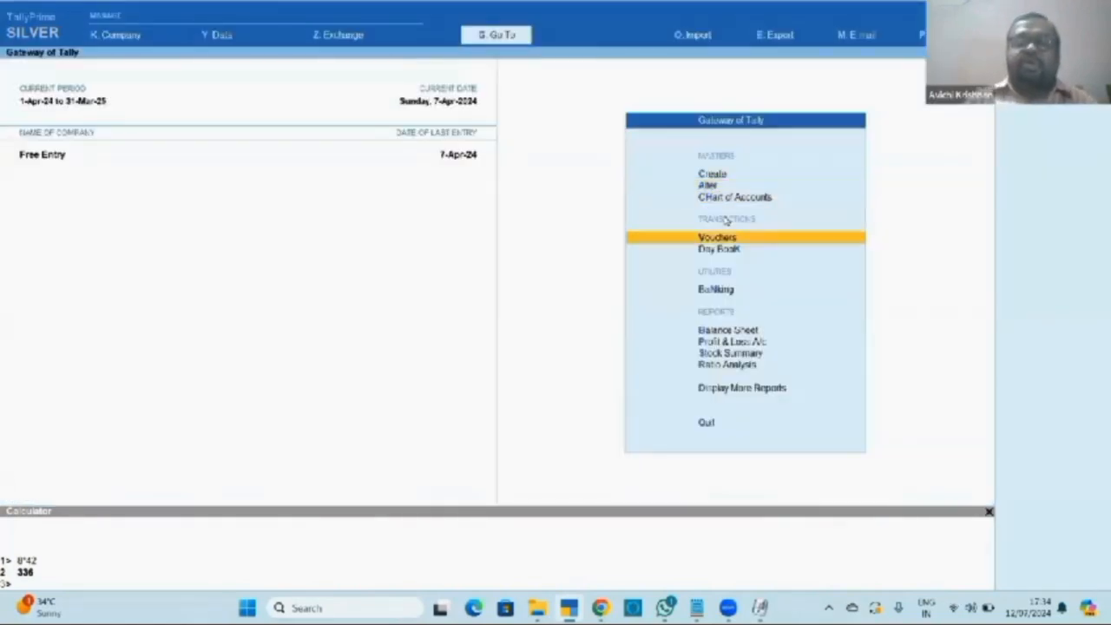
key("Return")
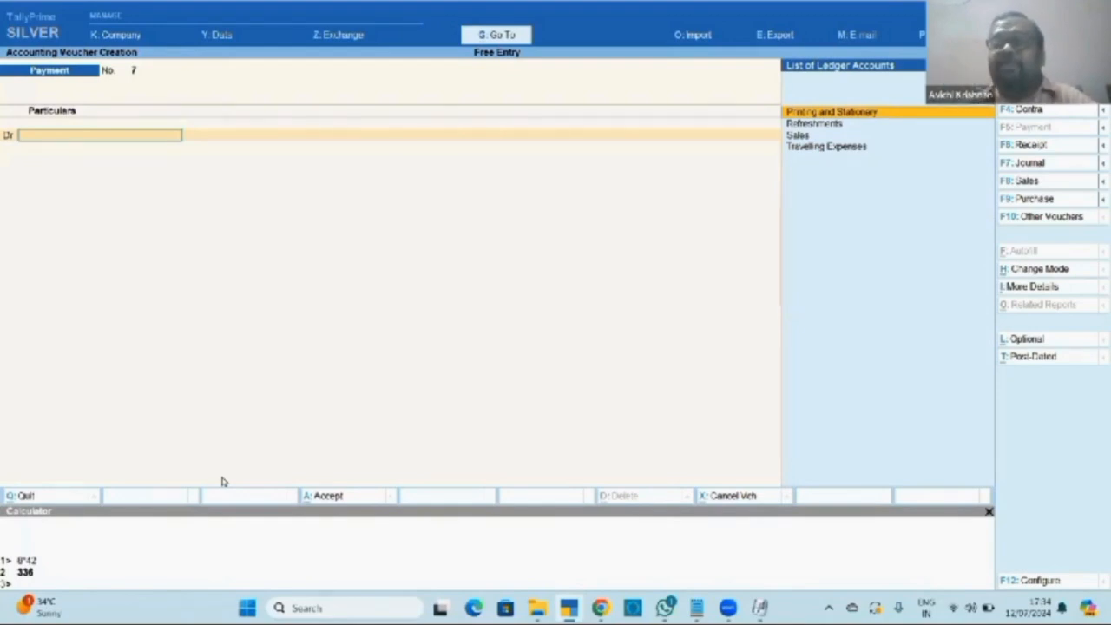
key("Down")
key("Down")
key("Down")
key("Return")
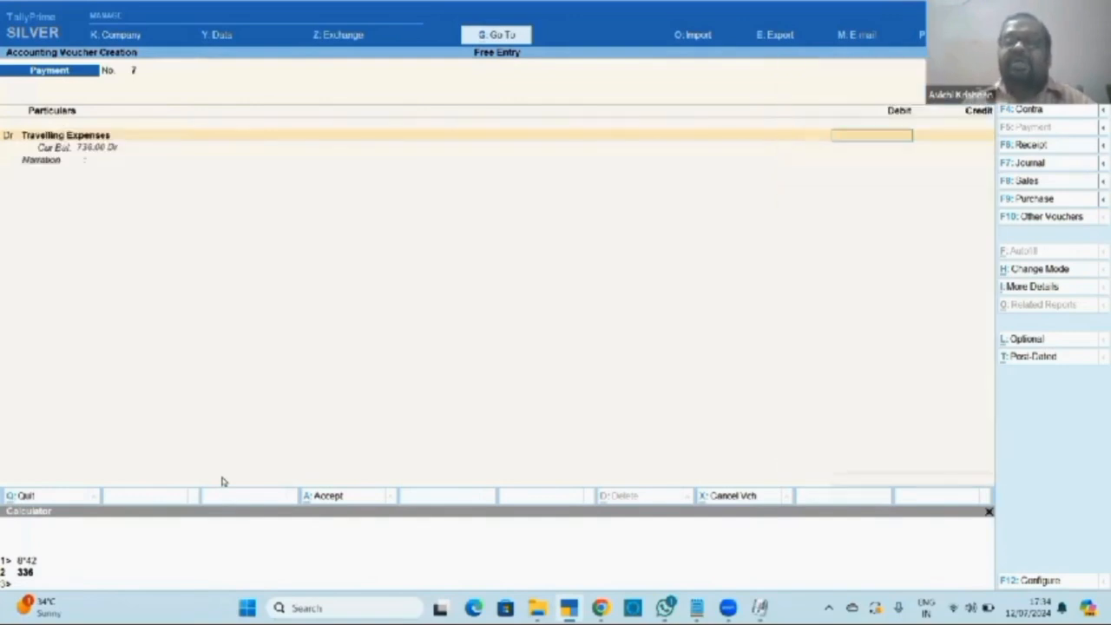
type("75")
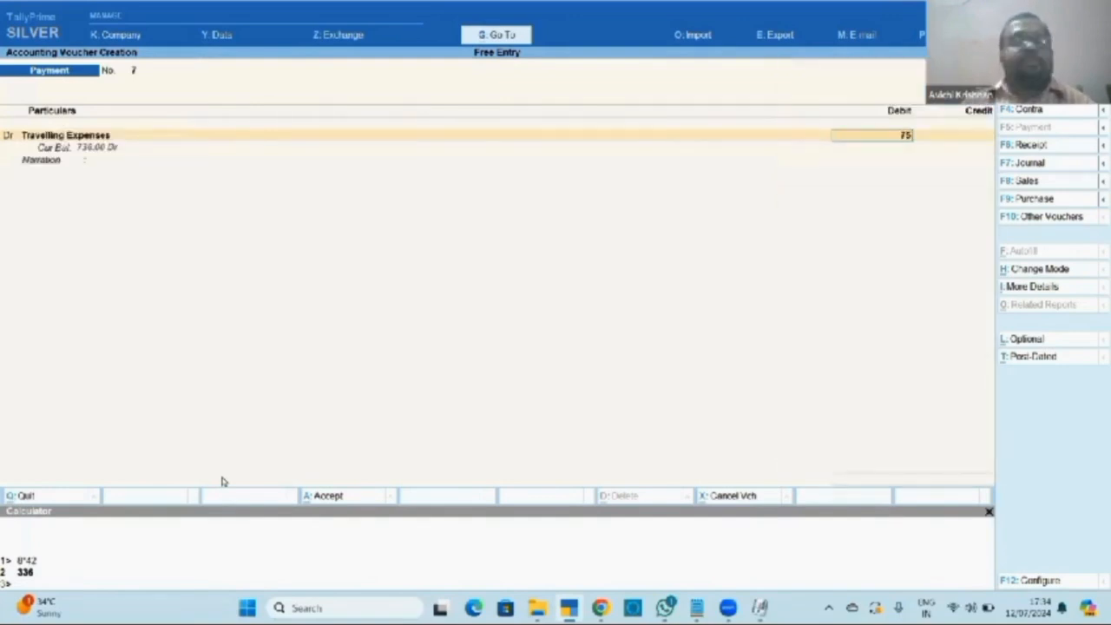
key("Return")
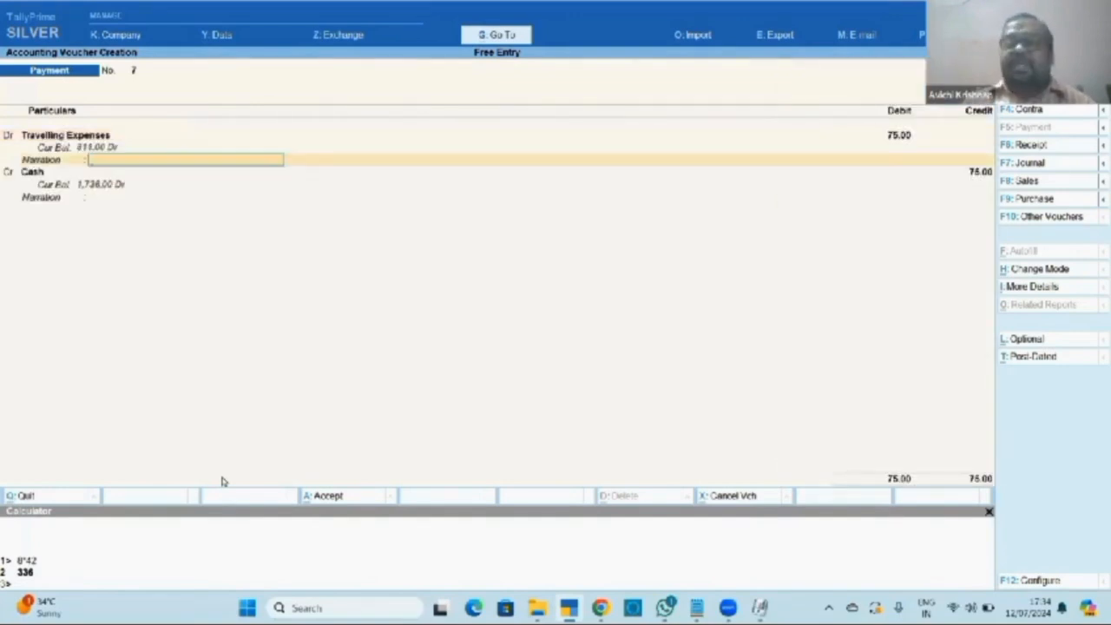
type("paid to")
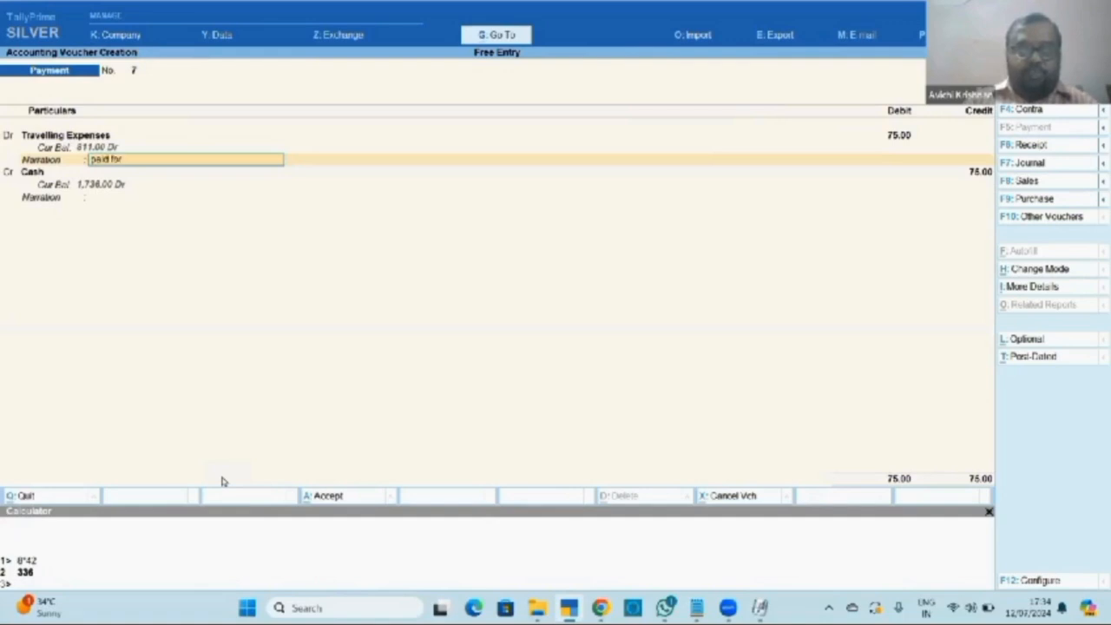
type(" Auto")
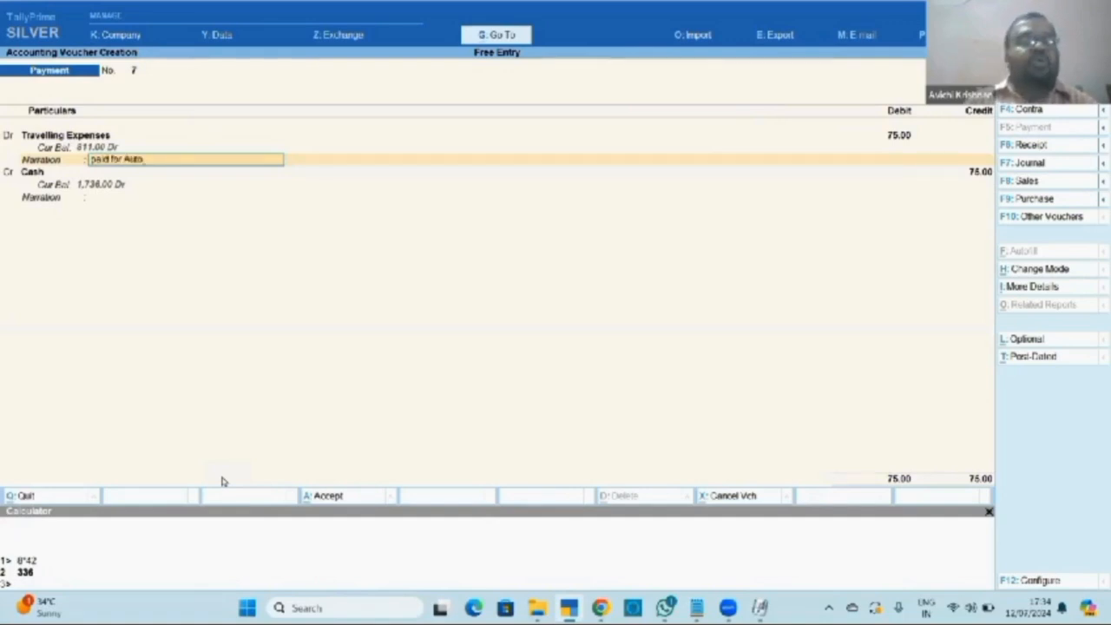
key("Return")
Debit Printing and Stationery 26 with narration 'for xerox'.
type("d")
key("Return")
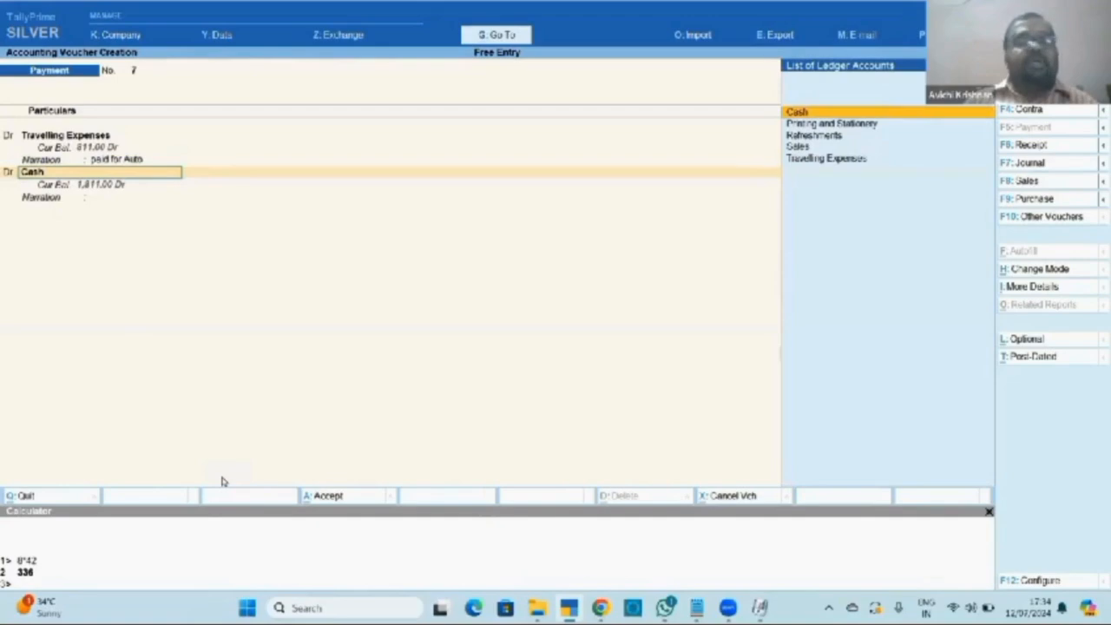
key("Down")
key("Return")
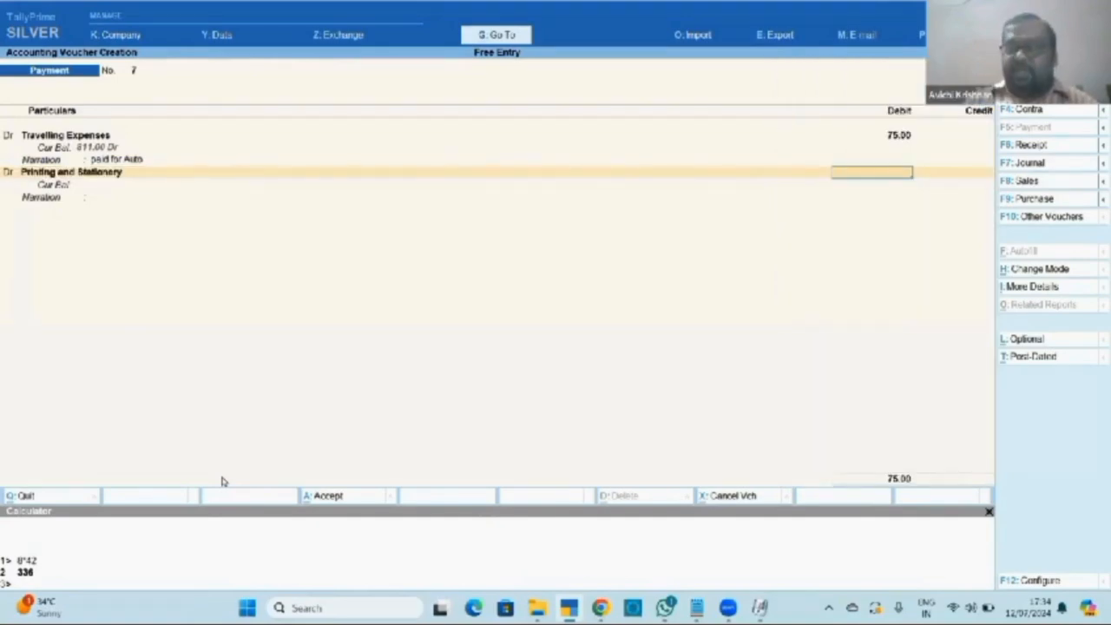
type("26")
key("Return")
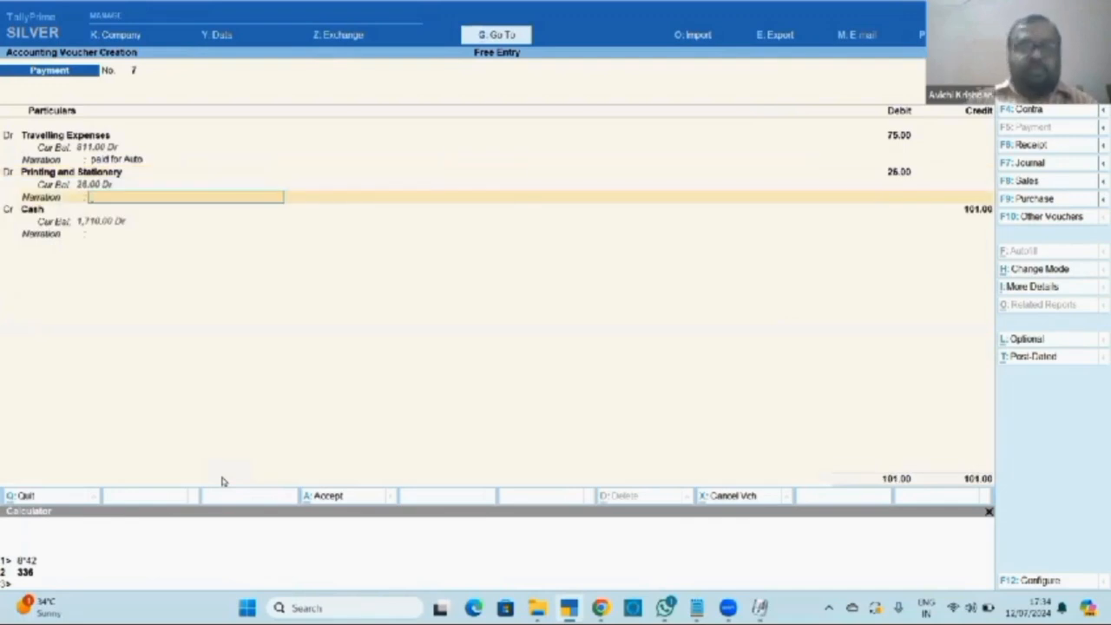
type("for xerox")
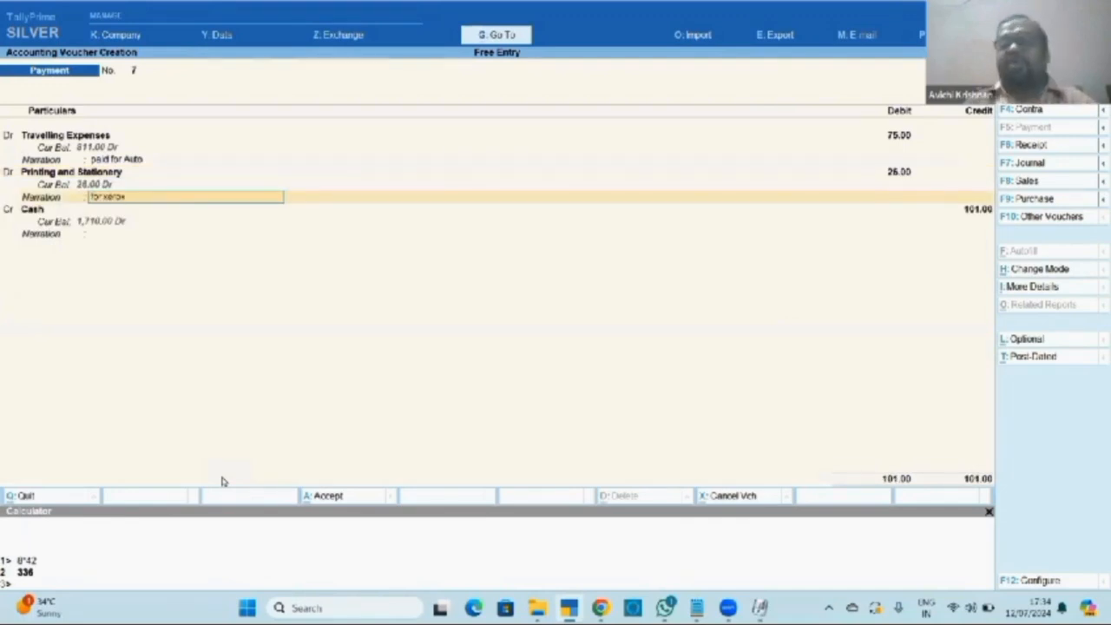
key("Return")
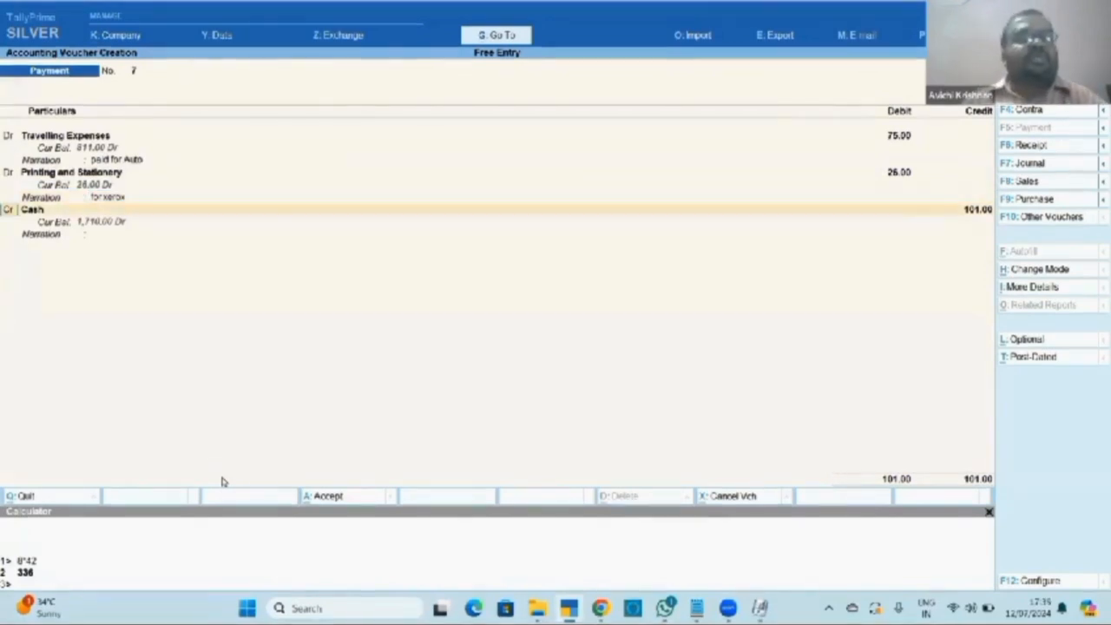
Debit Refreshments 82 with a hotel bill narration.
type("d")
key("Return")
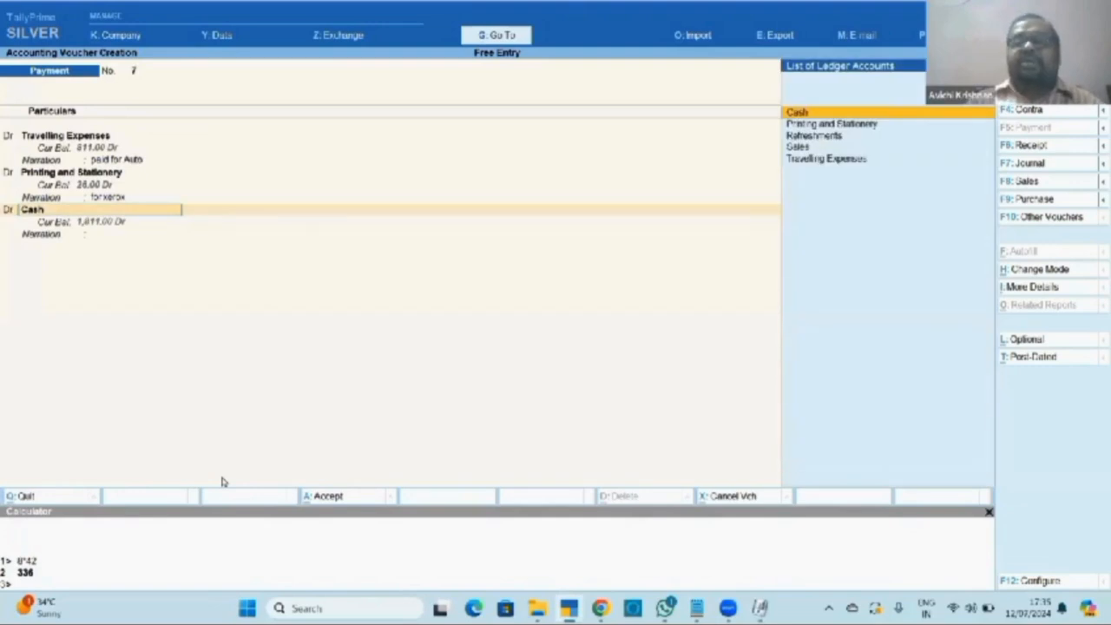
key("Down")
key("Down")
key("Down")
key("Up")
key("Return")
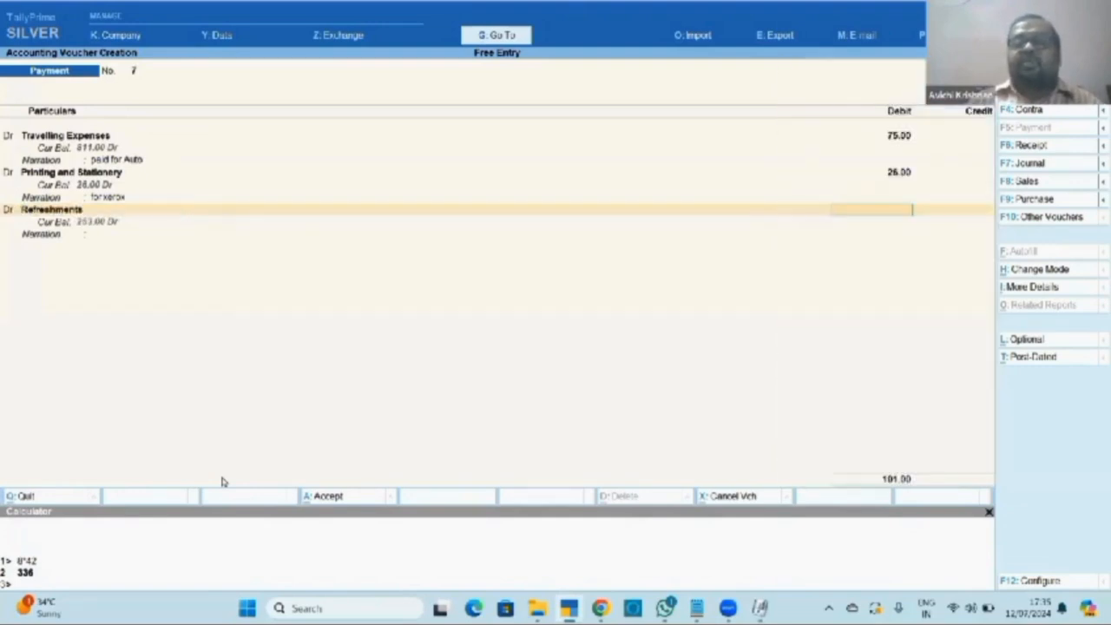
type("82")
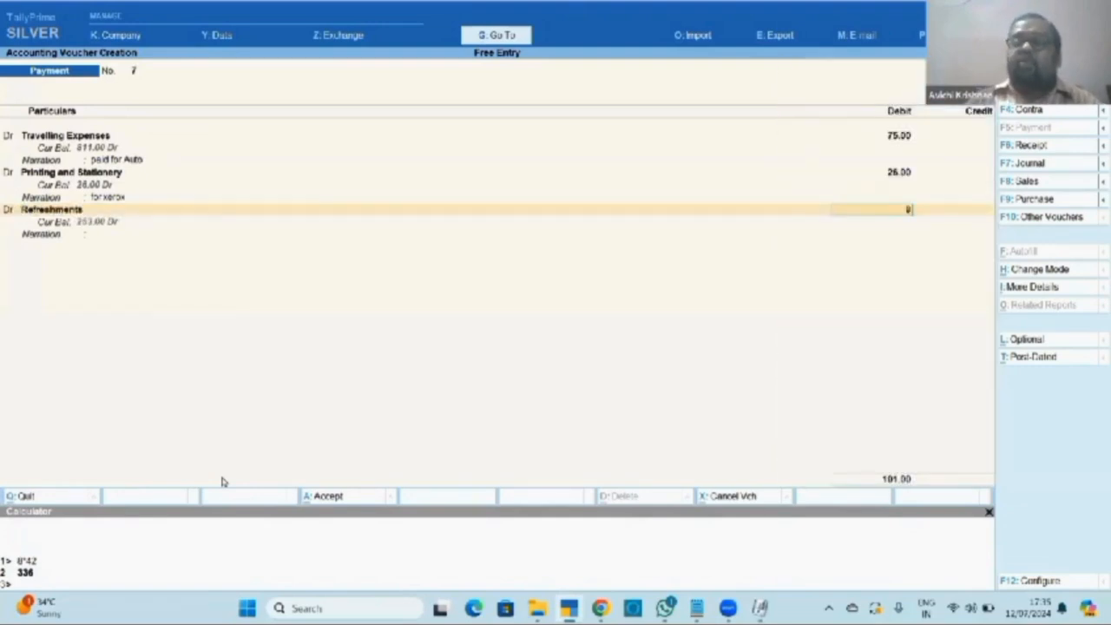
key("Return")
type("tea")
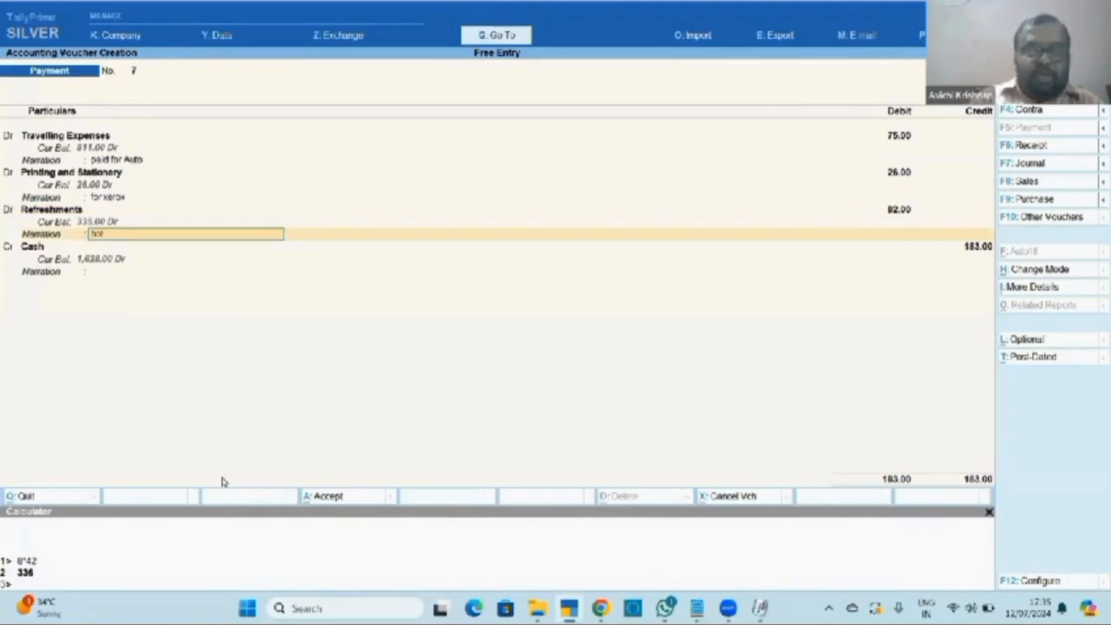
type("el bill")
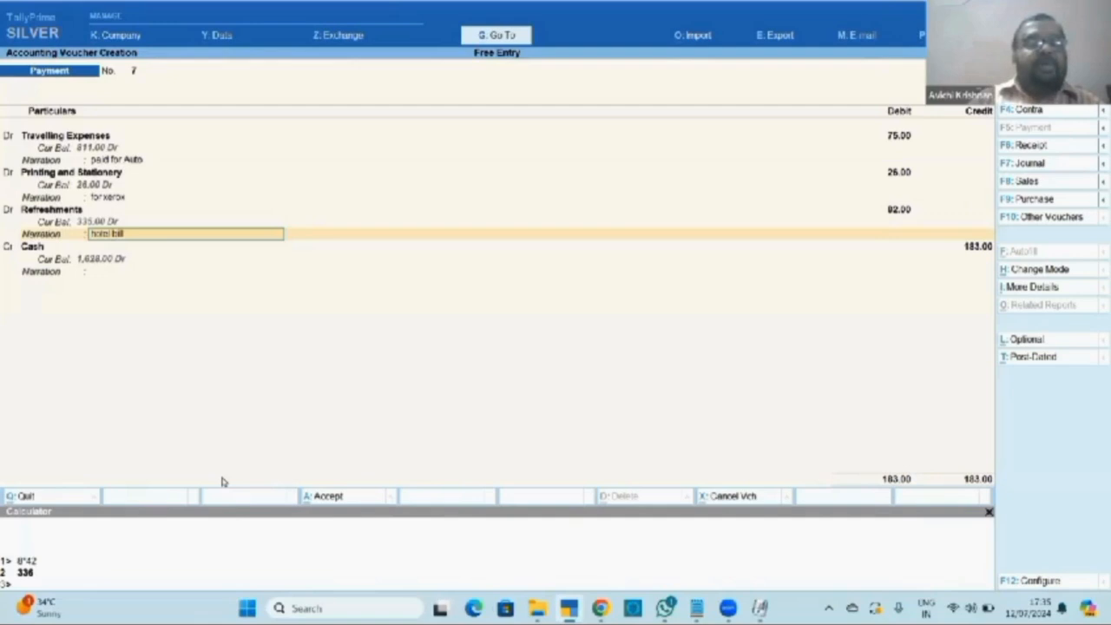
key("Return")
Credit Cash 183 with a narration about meeting a customer, and save voucher 7.
key("Return")
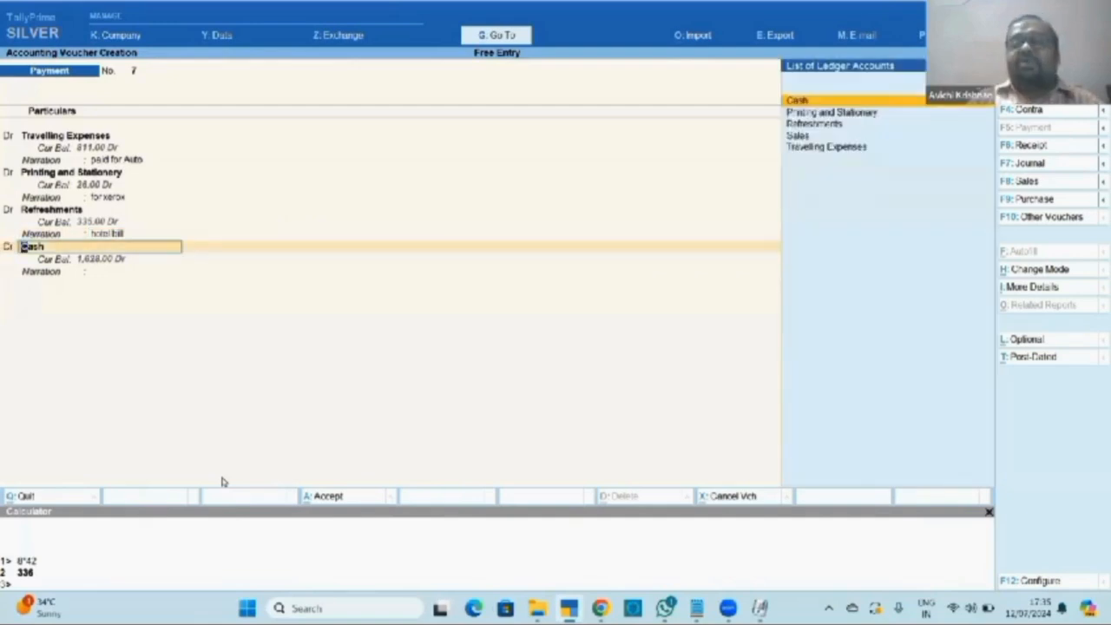
key("Return")
key("Return")
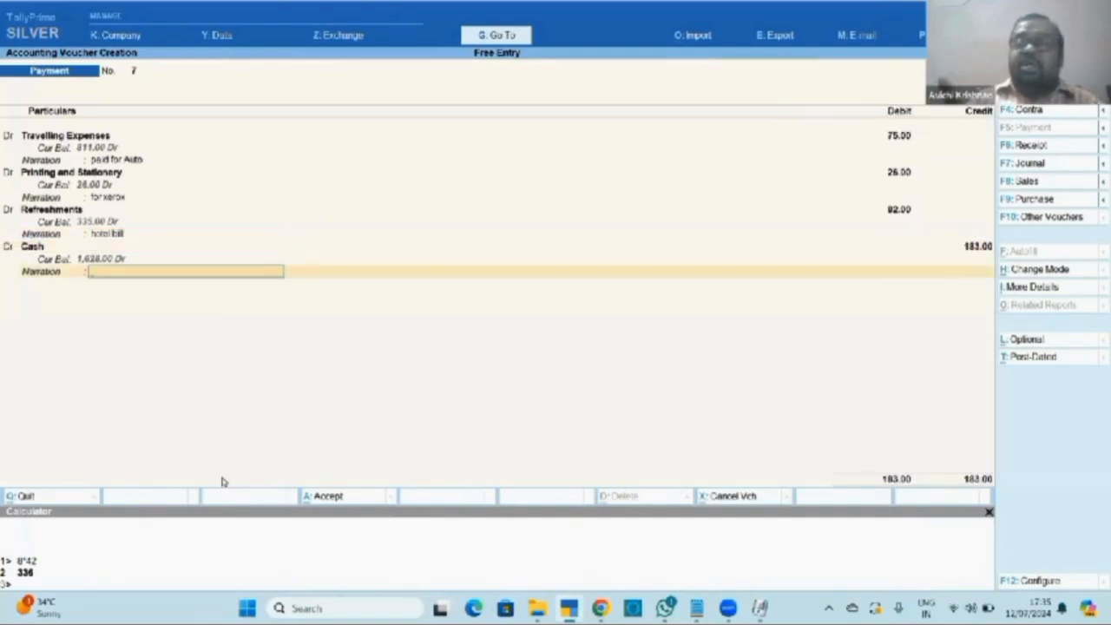
type("pai")
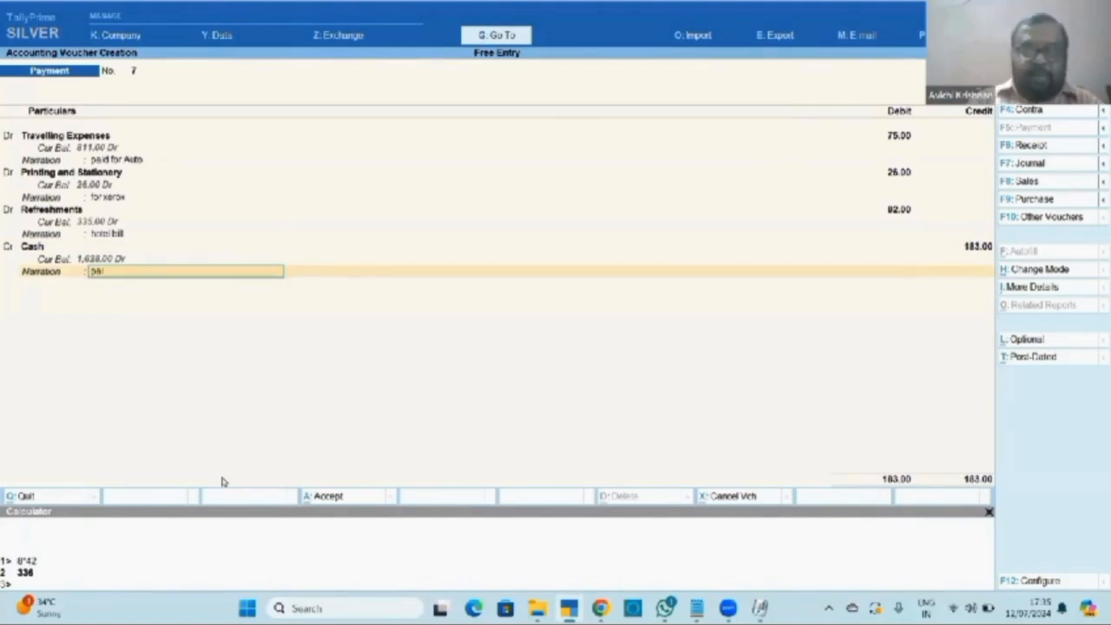
type("d to Priya")
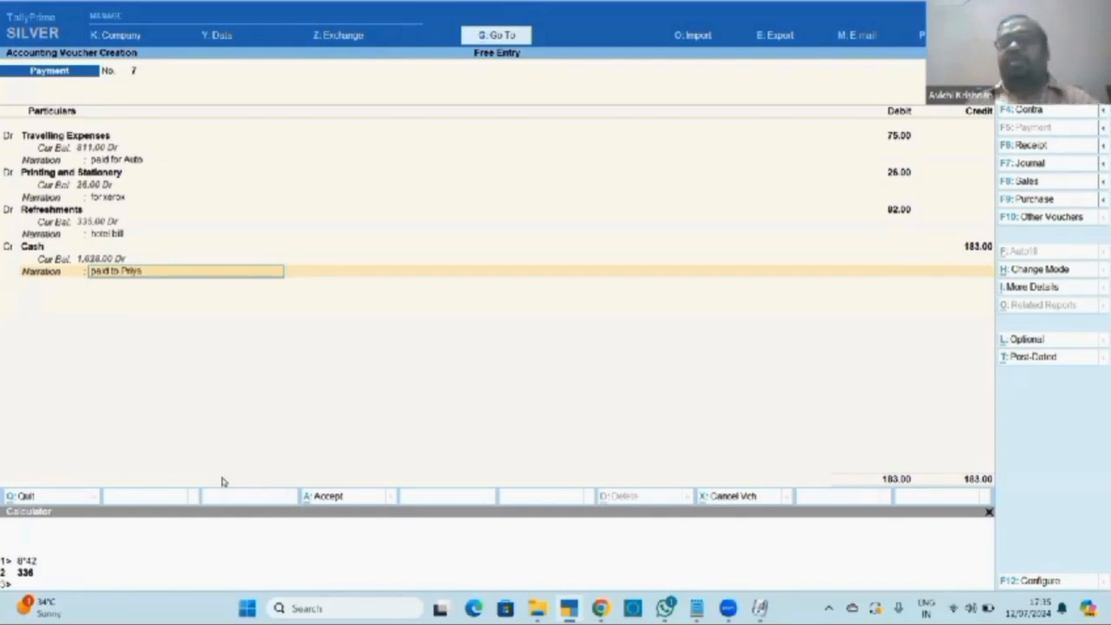
type(" for")
key("BackSpace")
key("BackSpace")
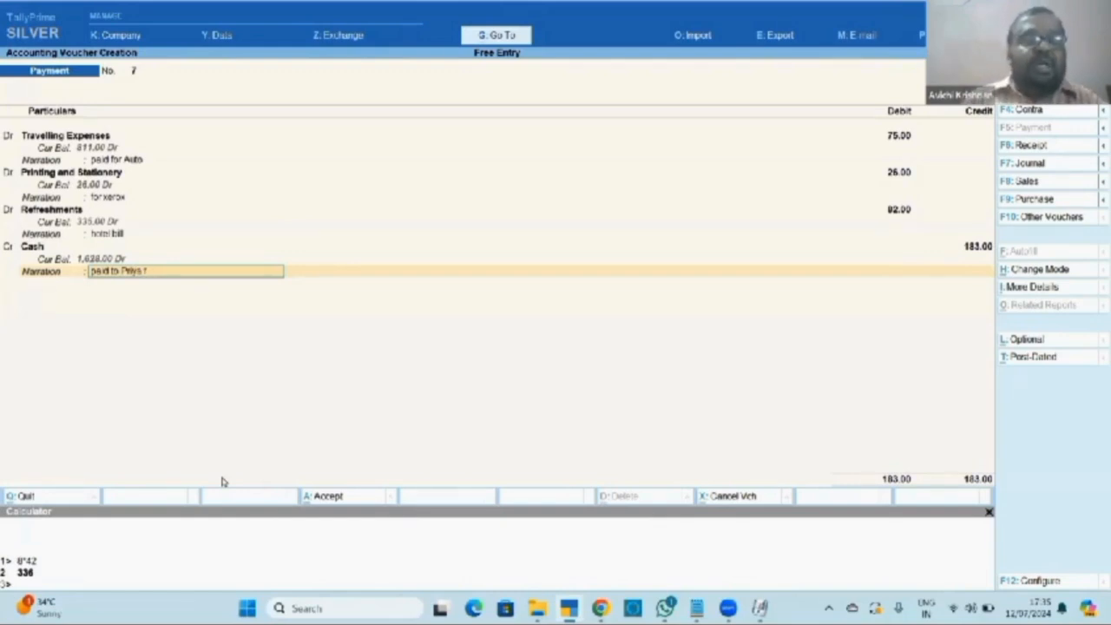
type("to meet")
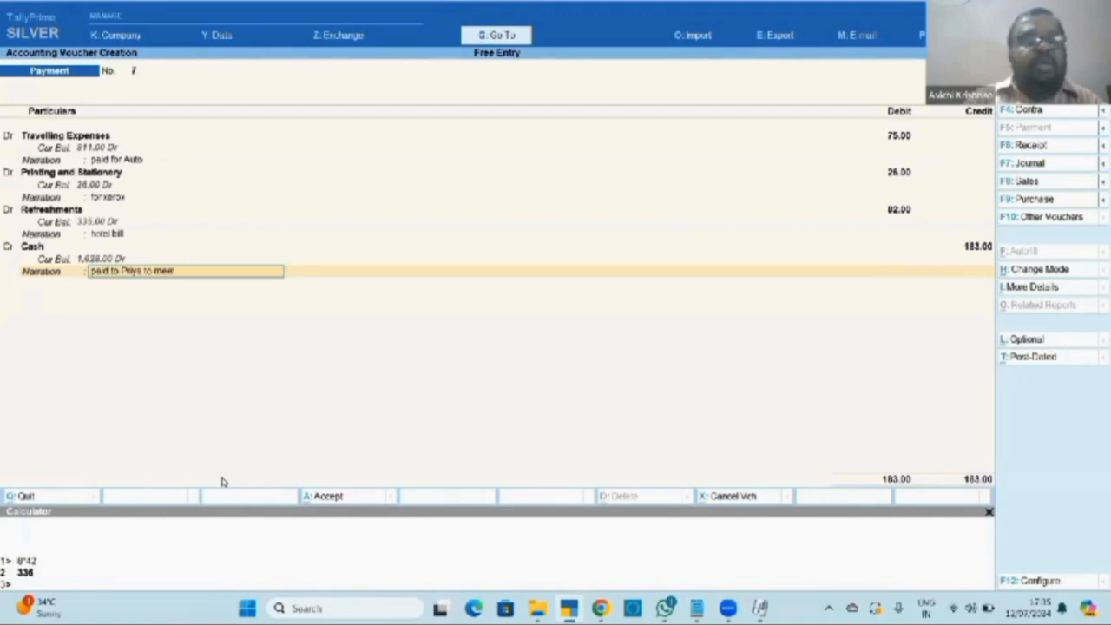
type(" customer")
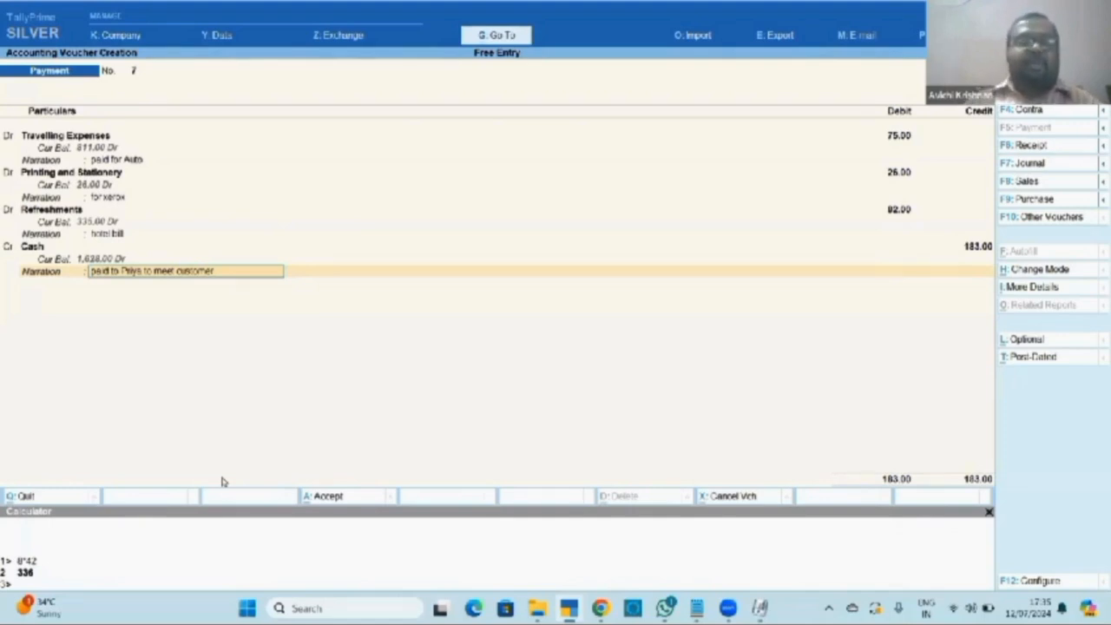
key("Return")
key("Return")
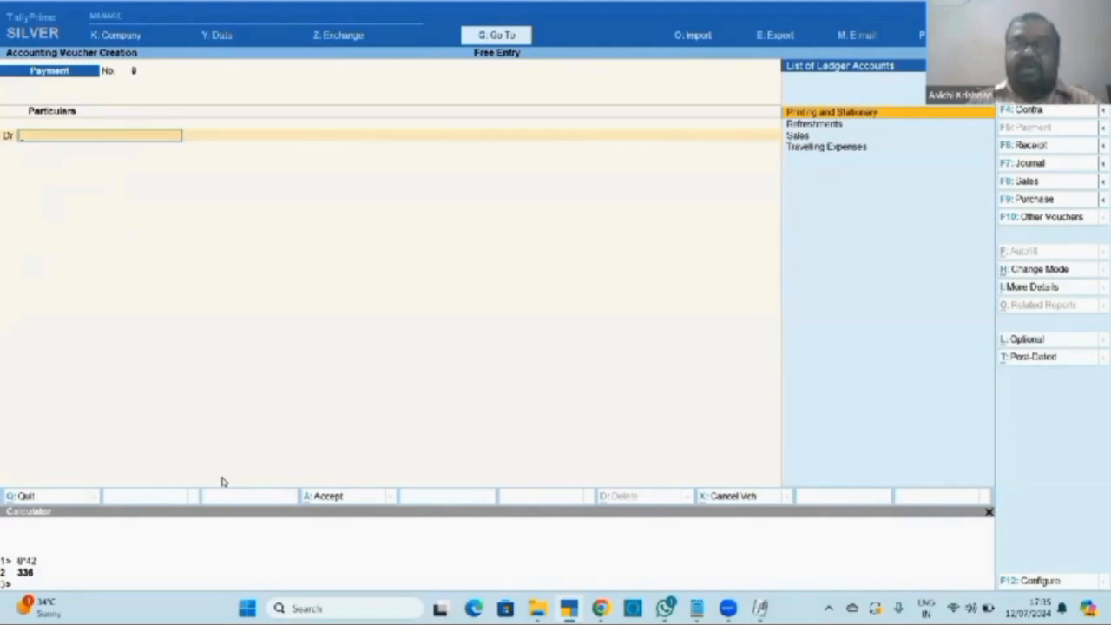
Leave voucher entry, open the Day Book, and expand a voucher's details.
key("Escape")
key("d")
key("d")
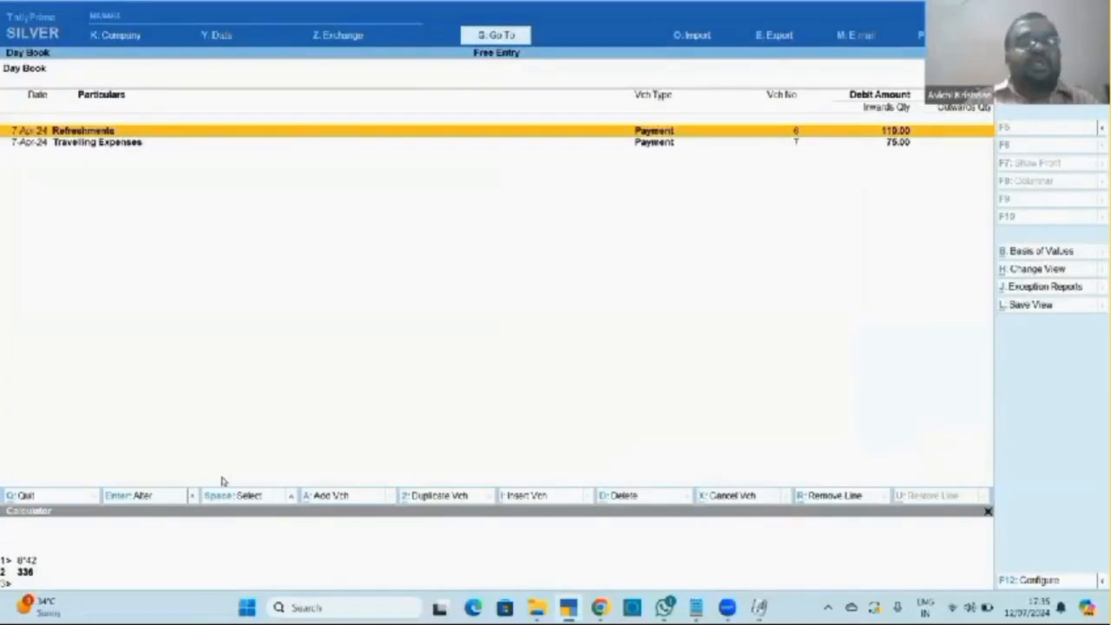
key("shift+Return")
key("Down")
key("Down")
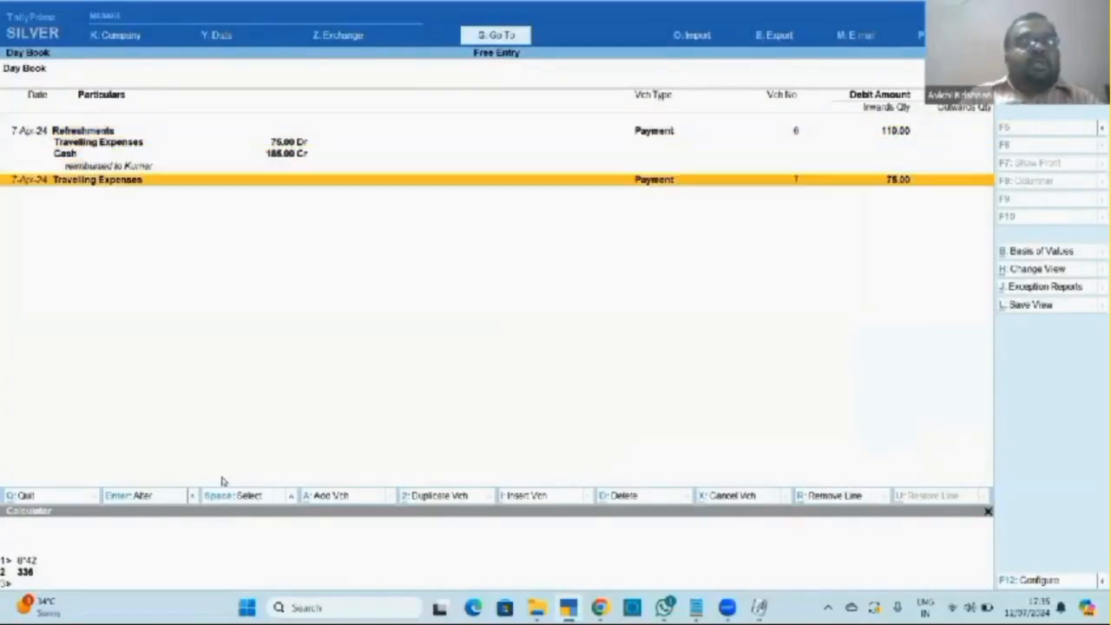
key("Up")
key("Up")
Expand the Travelling Expenses voucher and set Show Narrations to Yes in Day Book configuration.
key("Down")
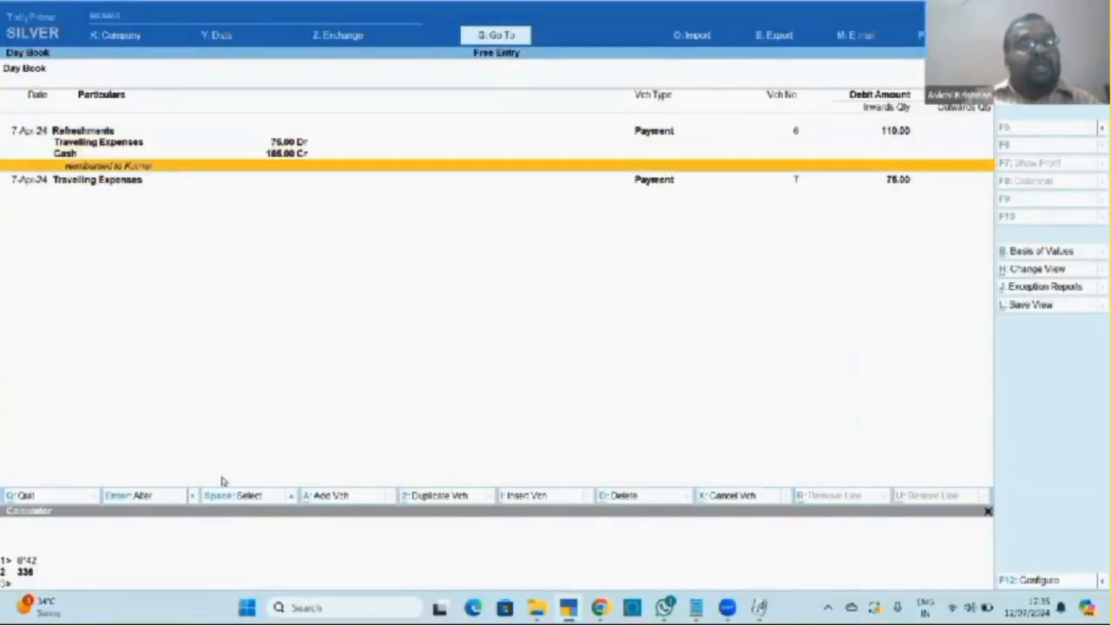
key("Down")
key("shift+Return")
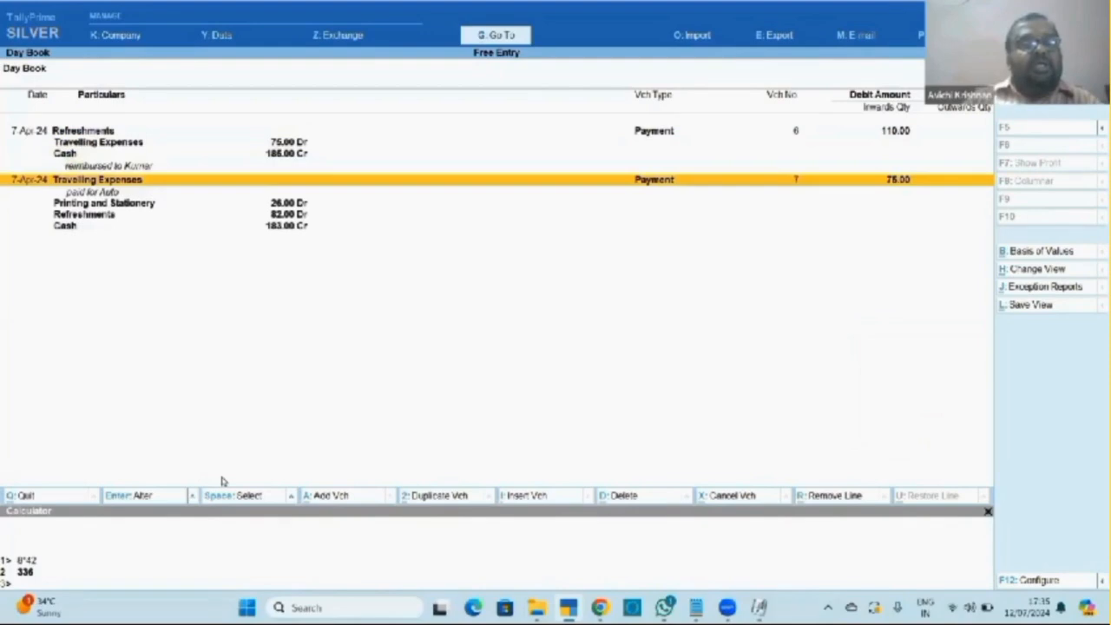
key("F12")
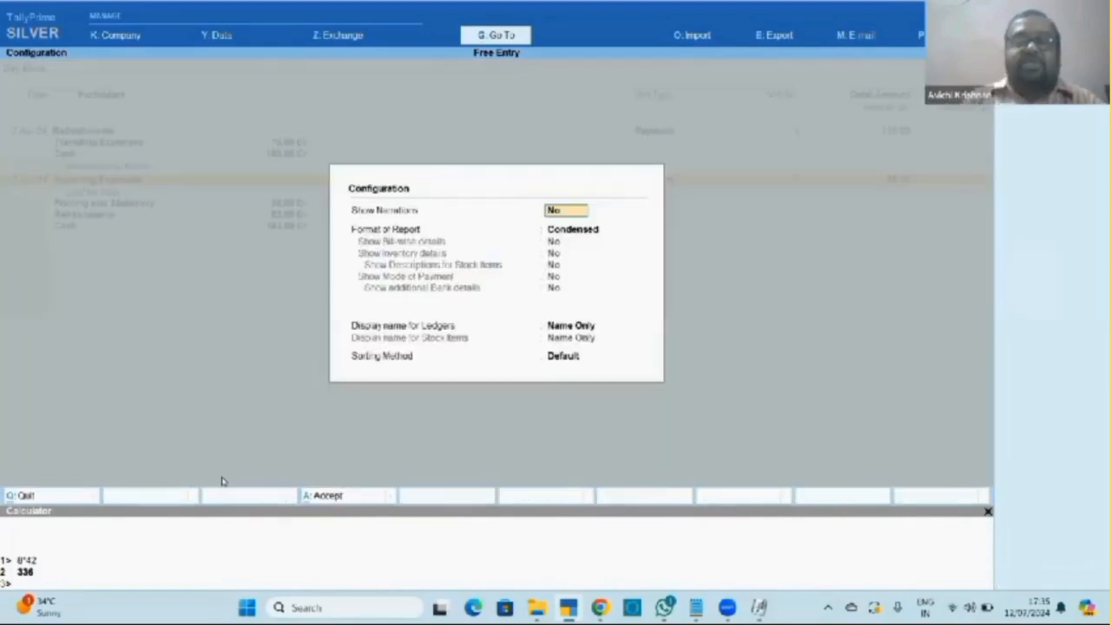
key("BackSpace")
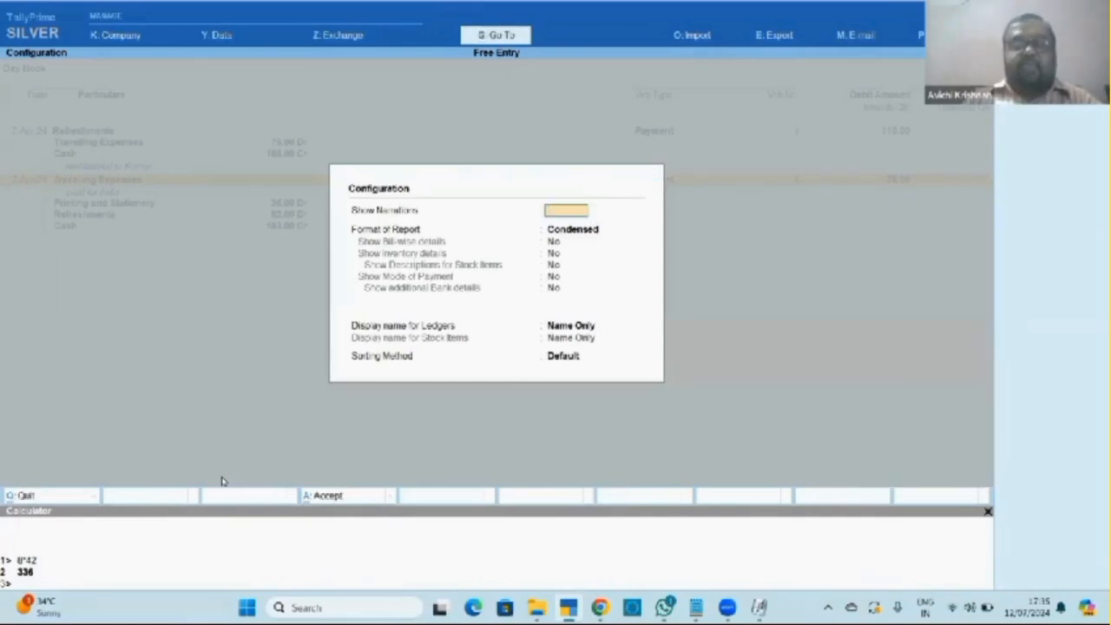
type("y")
key("Return")
key("ctrl+a")
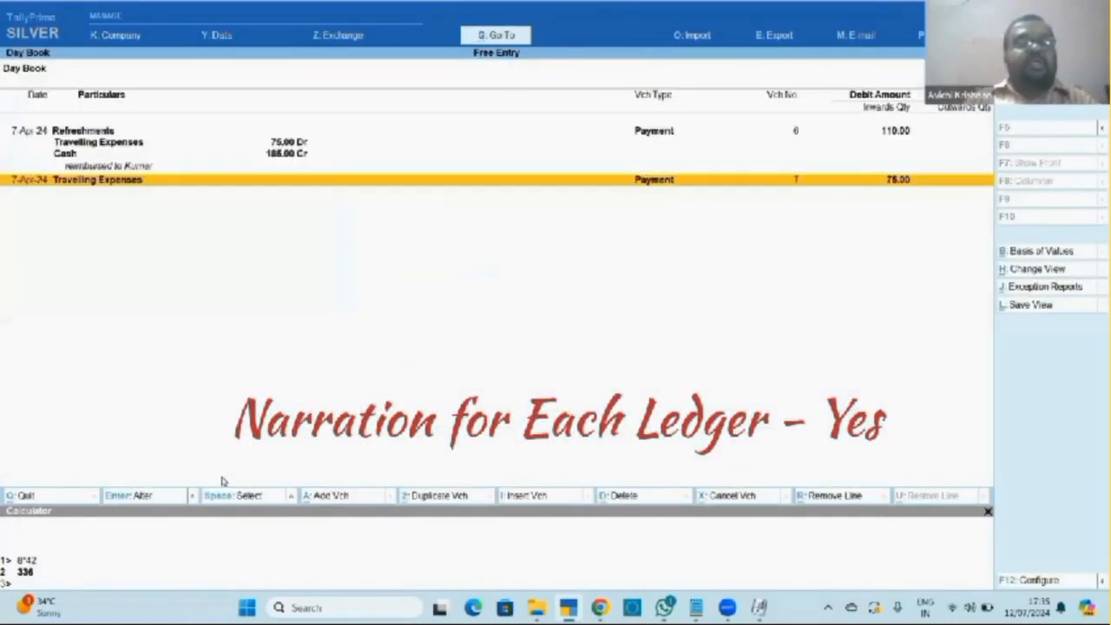
Expand voucher 7 and review each ledger line's narration, down to 'hotel bill'.
key("shift+Return")
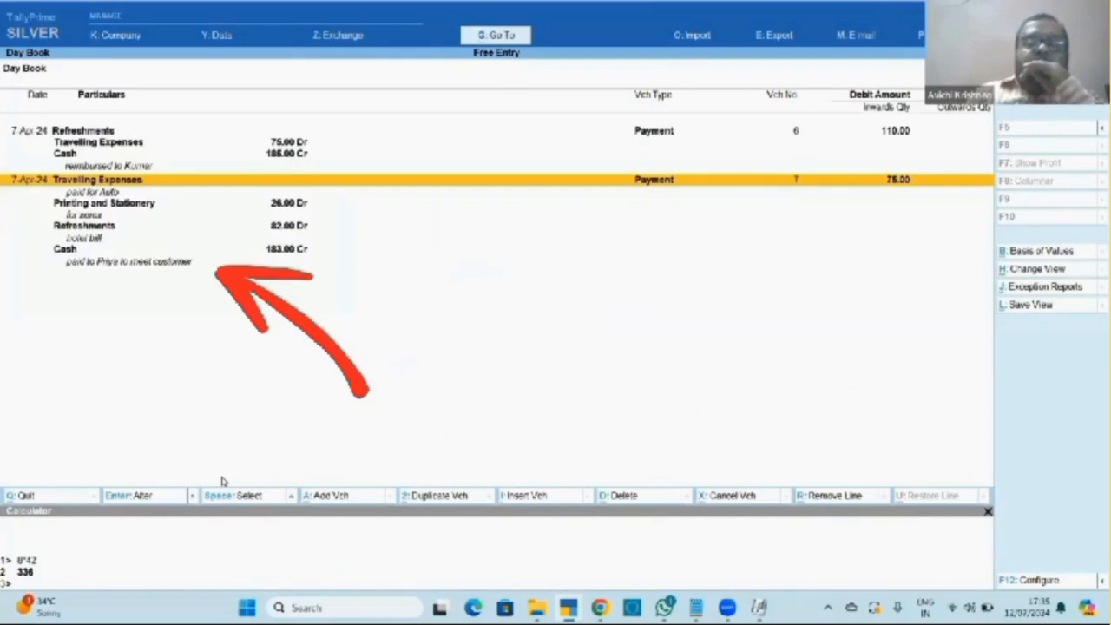
key("Down")
key("Down")
key("Down")
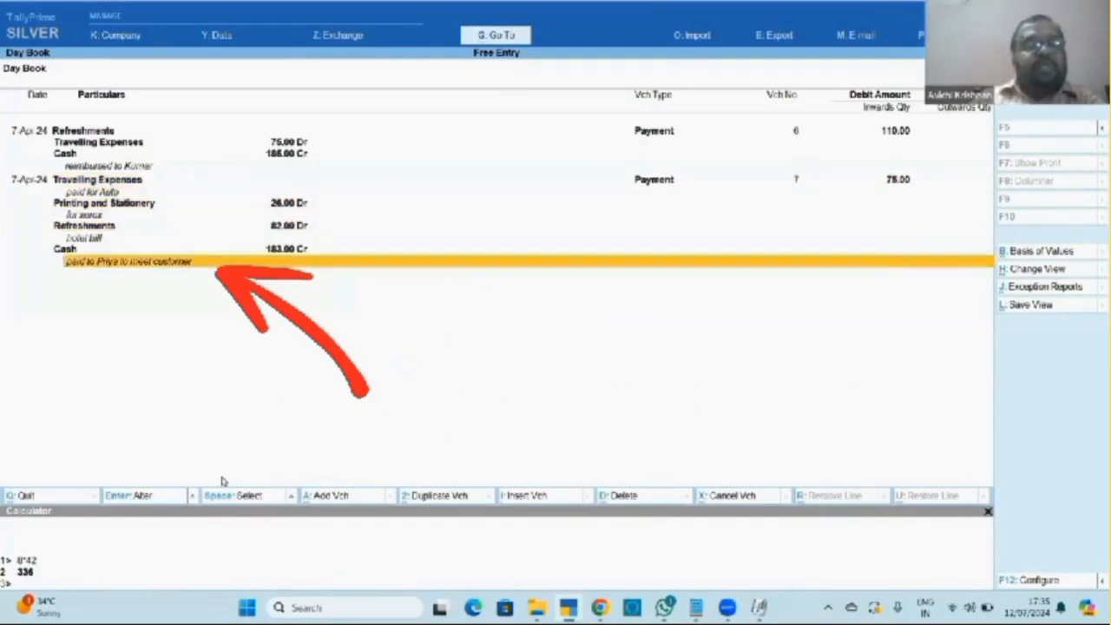
key("Up")
key("Up")
key("Up")
key("Up")
key("Up")
key("Up")
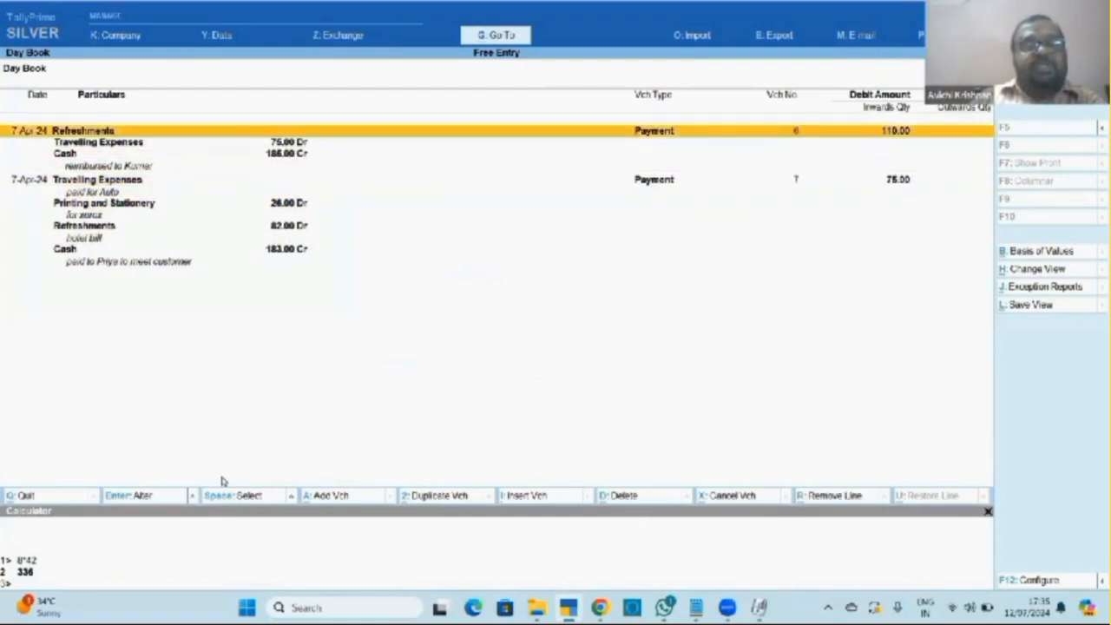
key("Down")
key("Up")
key("Down")
key("Down")
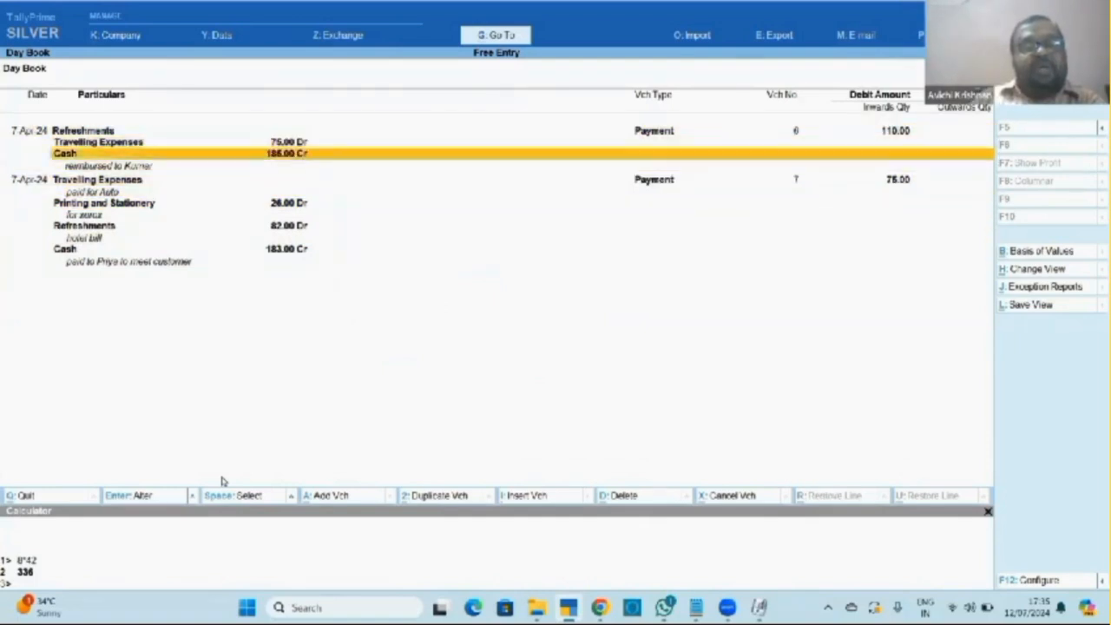
key("Down")
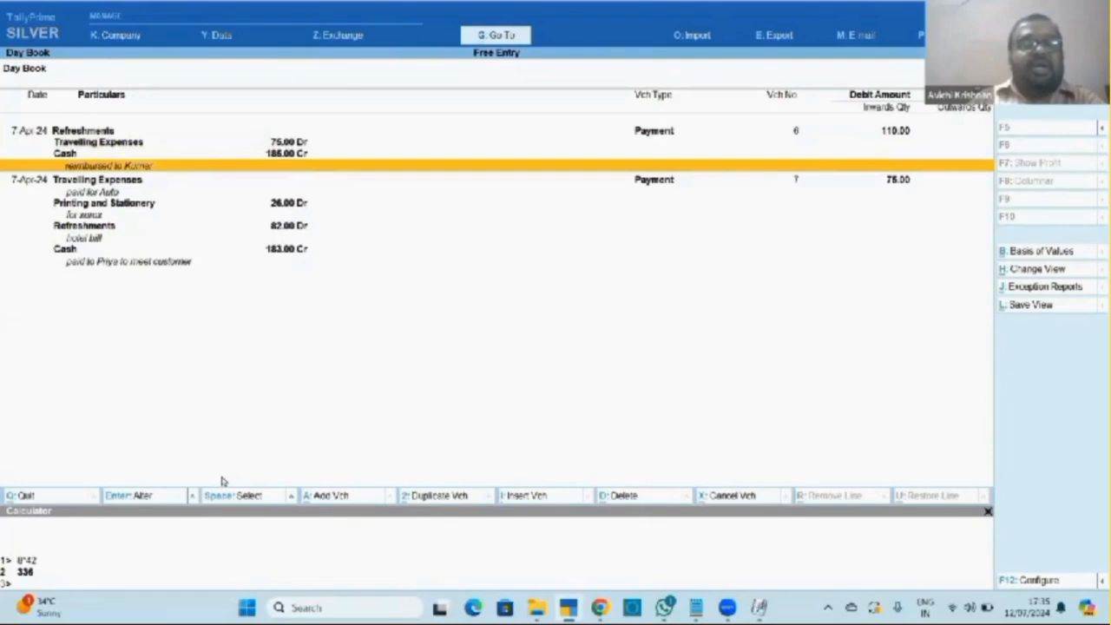
key("Down")
key("Down")
key("Down")
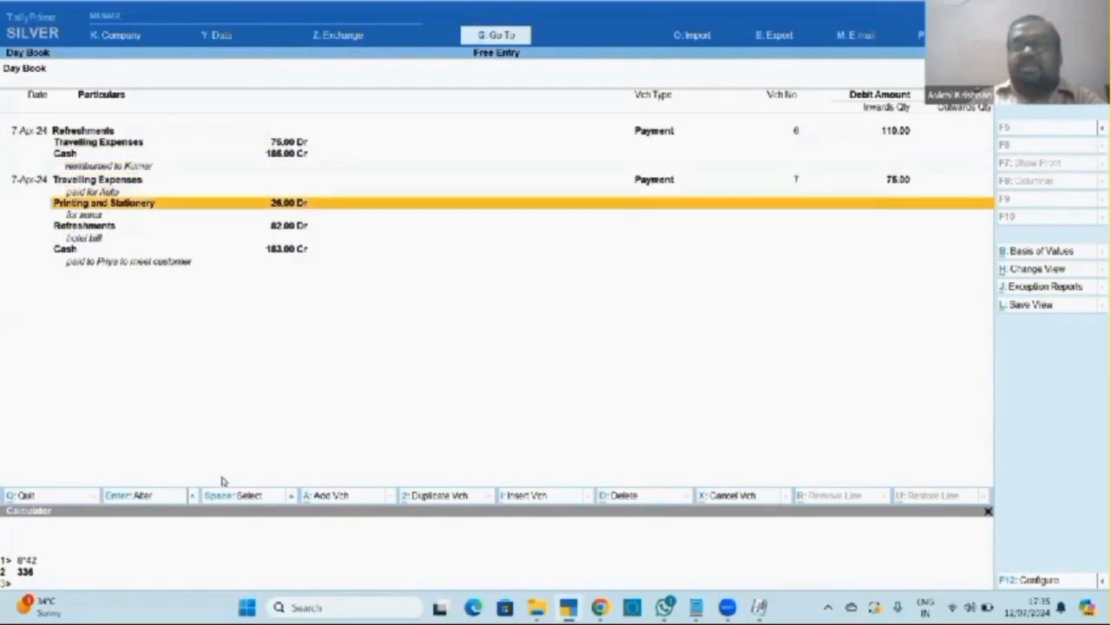
key("Down")
key("Down")
key("Down")
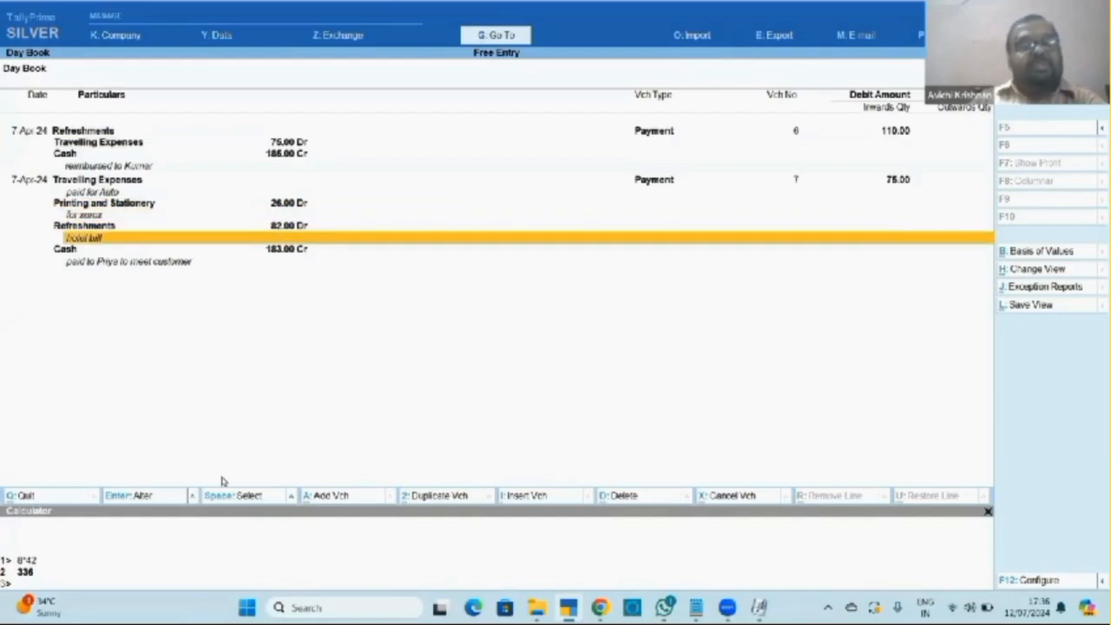
key("Down")
key("Down")
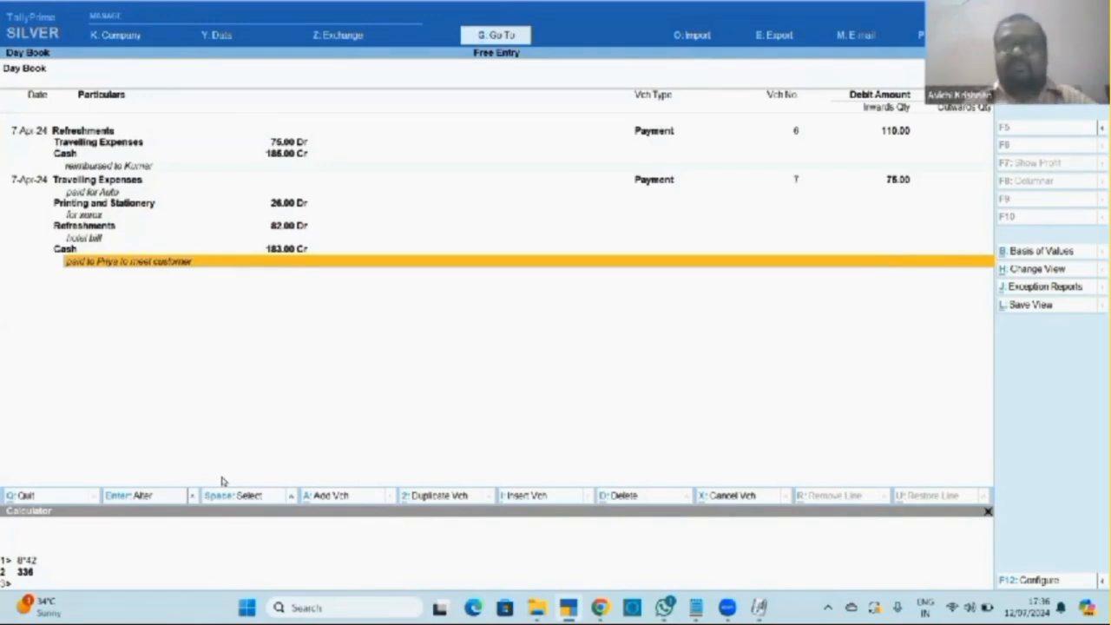
Review the voucher class and automated entry notes in Notepad, then return to the TallyPrime Day Book.
key("alt+Tab")
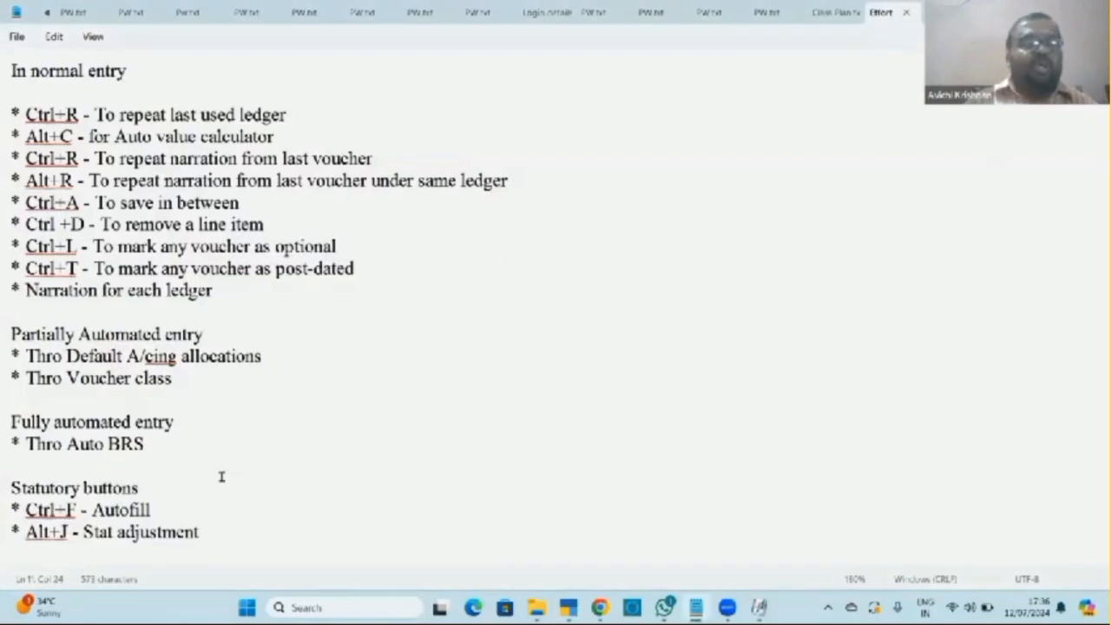
key("Down")
key("Down")
key("Down")
key("Down")
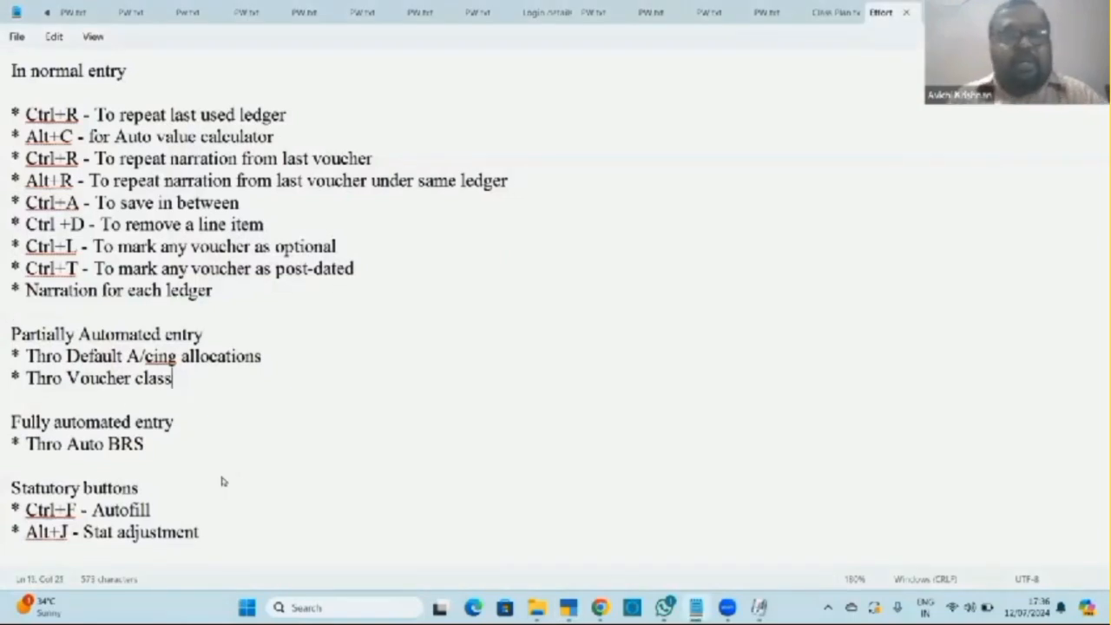
key("Down")
key("Down")
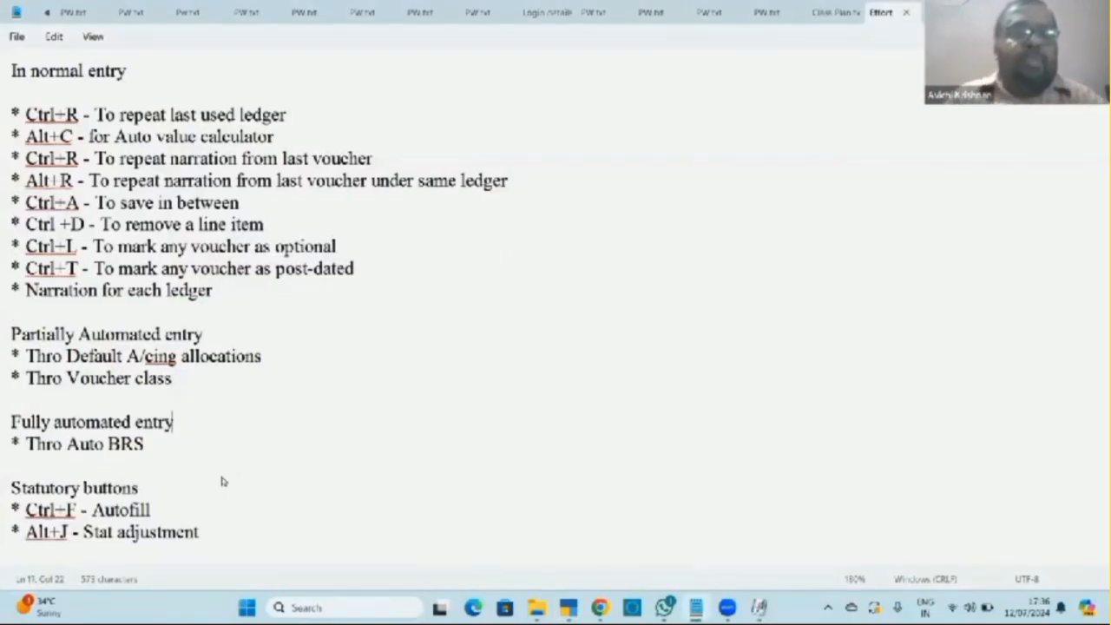
key("Down")
key("Down")
key("Down")
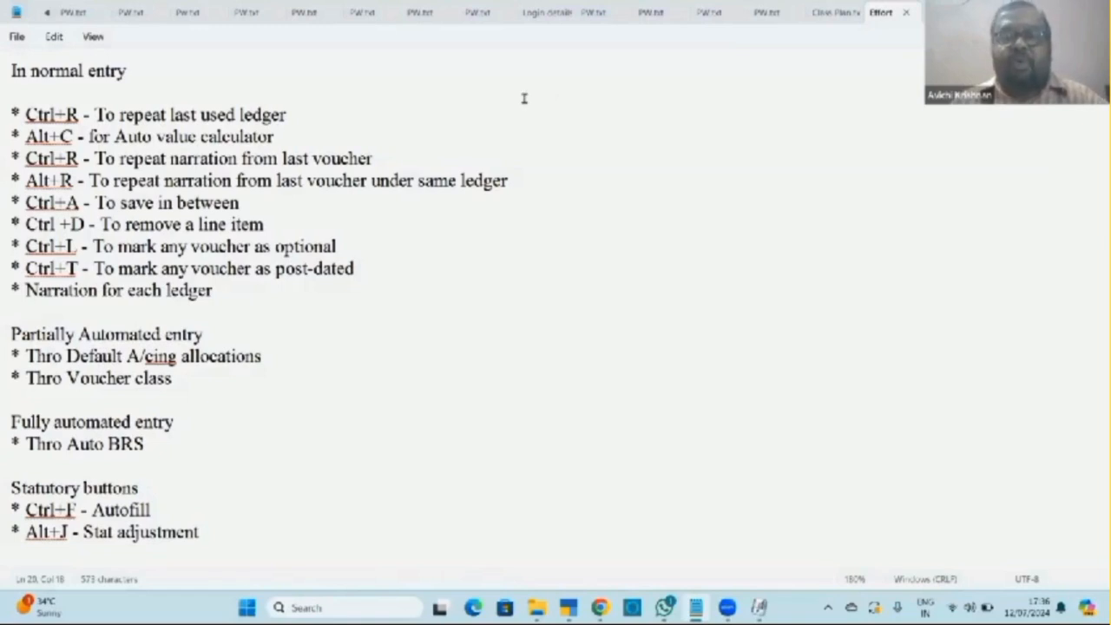
left_click(574, 387)
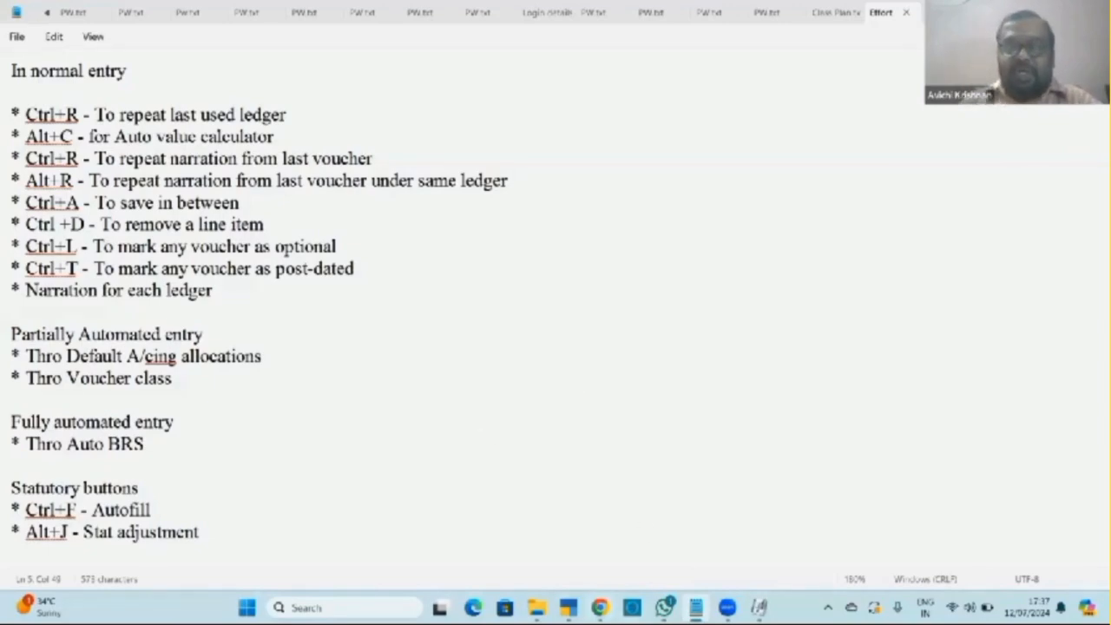
left_click(568, 607)
key("Up")
key("Up")
key("Up")
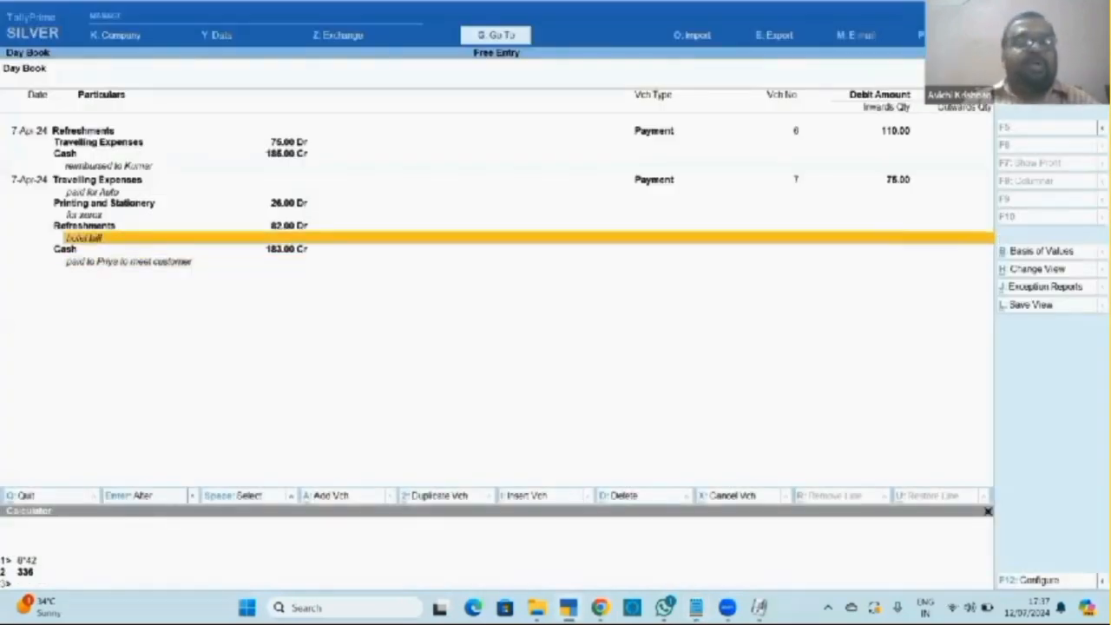
key("Up")
key("alt+a")
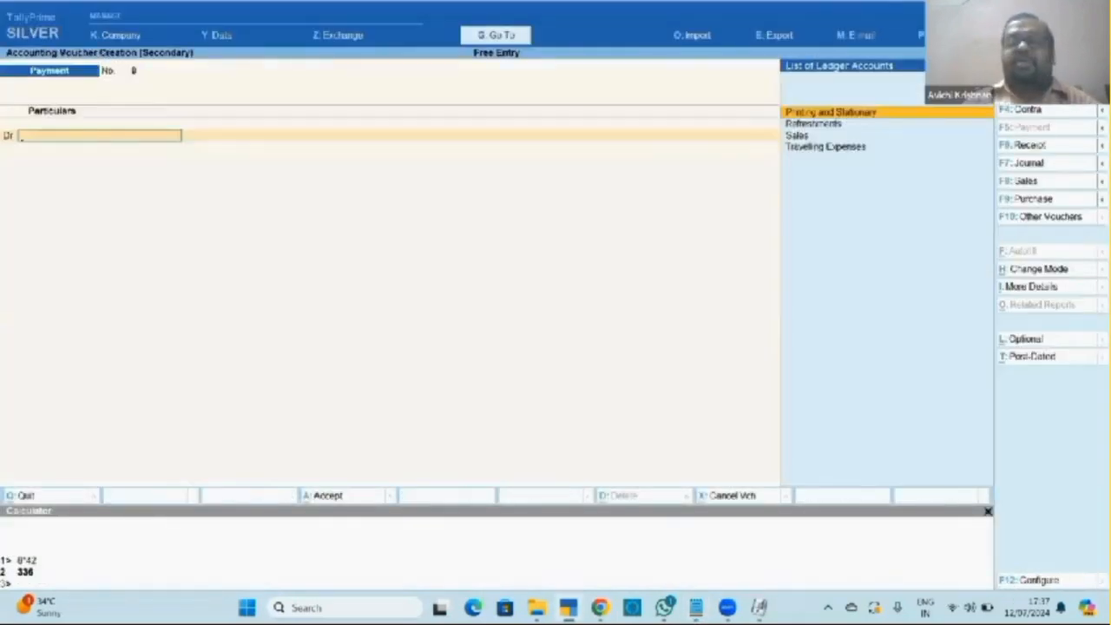
key("Return")
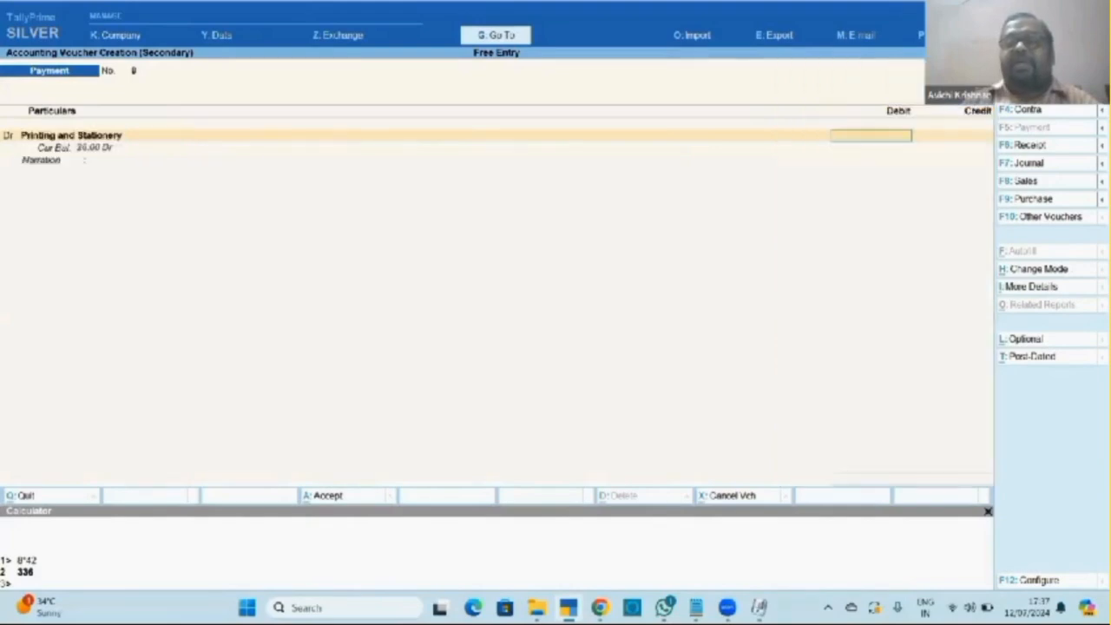
type("1")
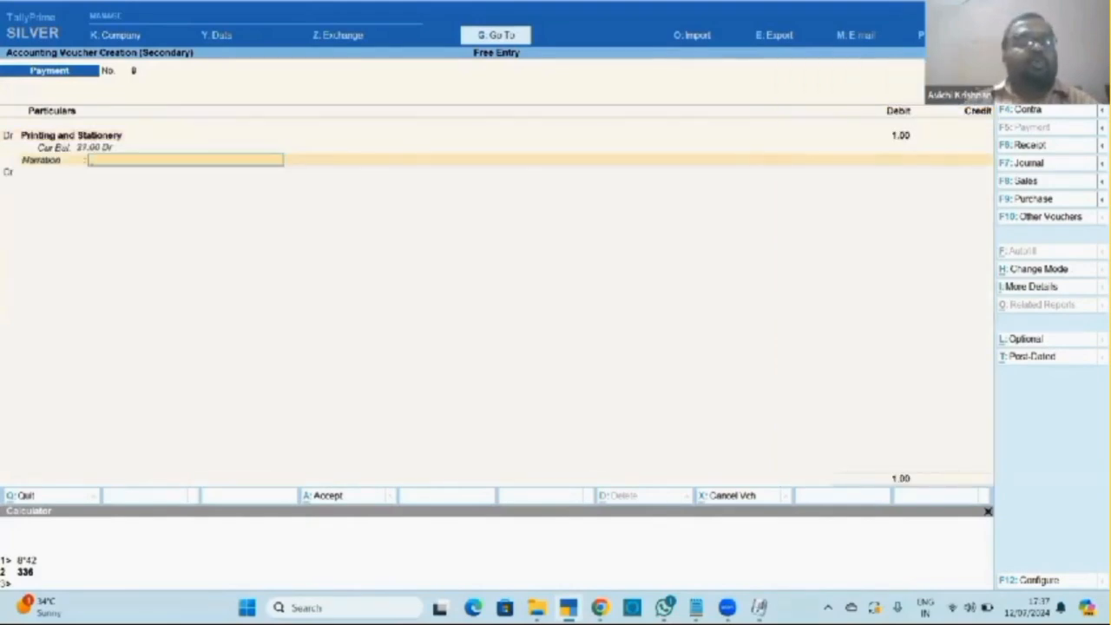
key("Return")
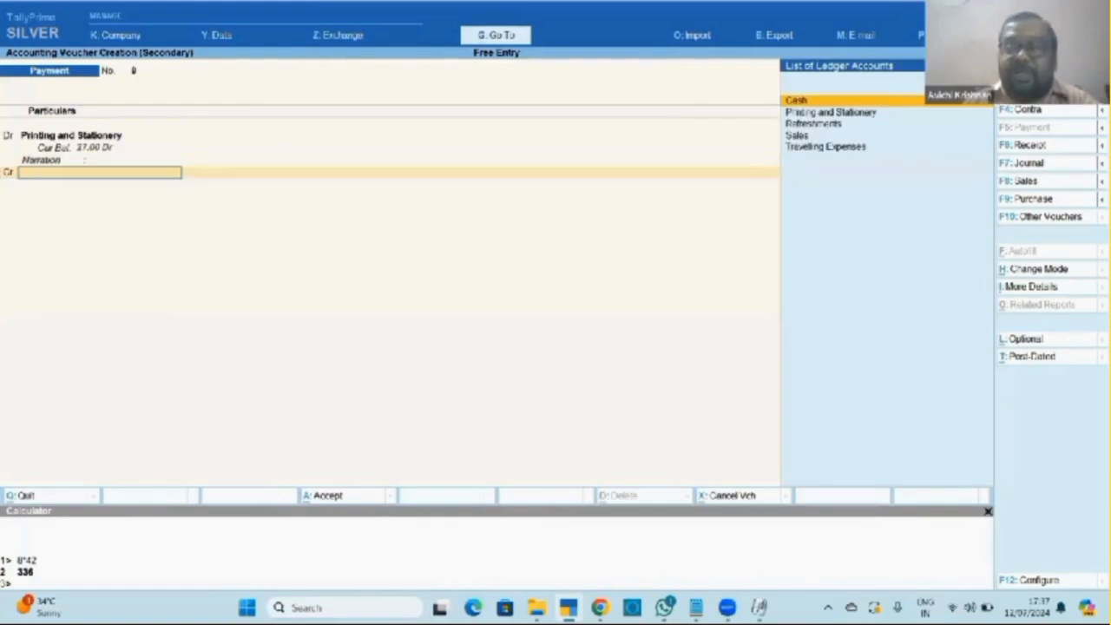
key("Down")
key("Down")
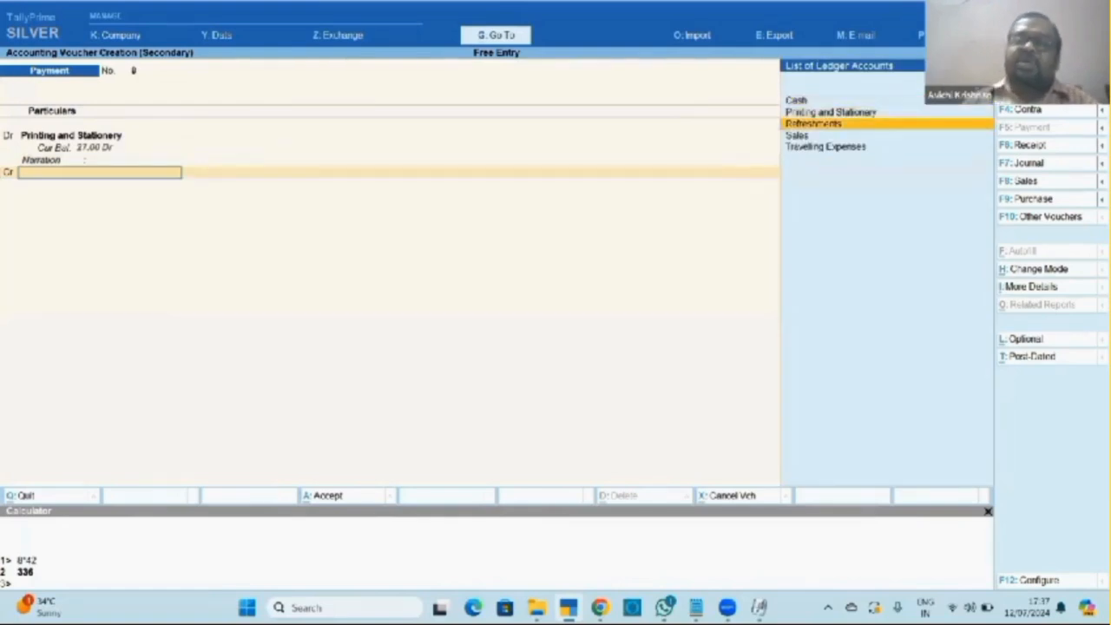
key("Return")
key("Return")
key("Return")
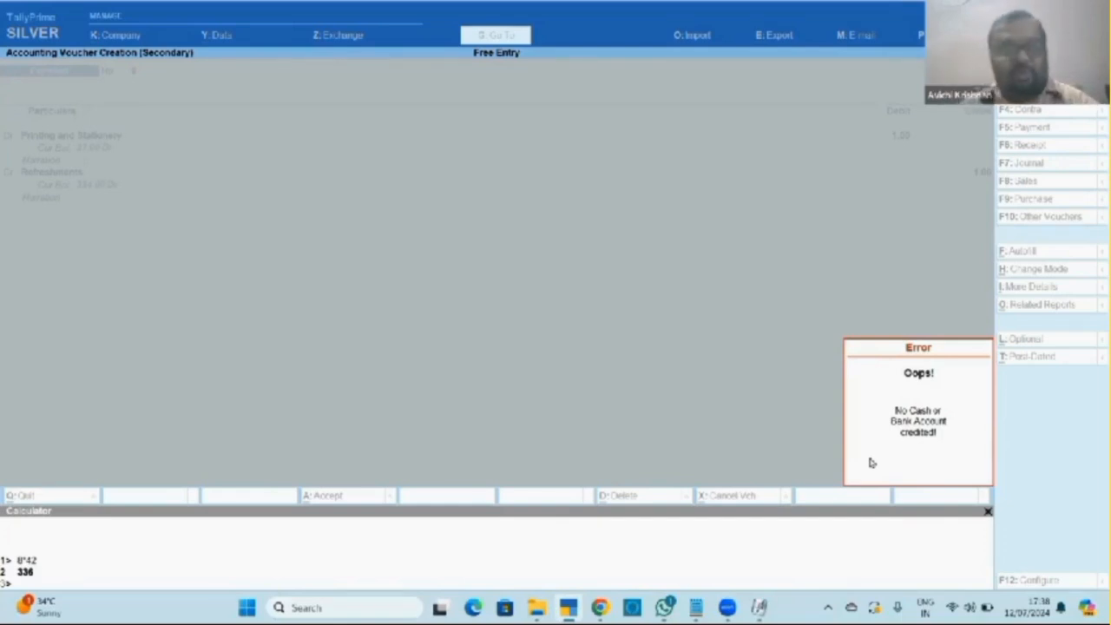
key("Escape")
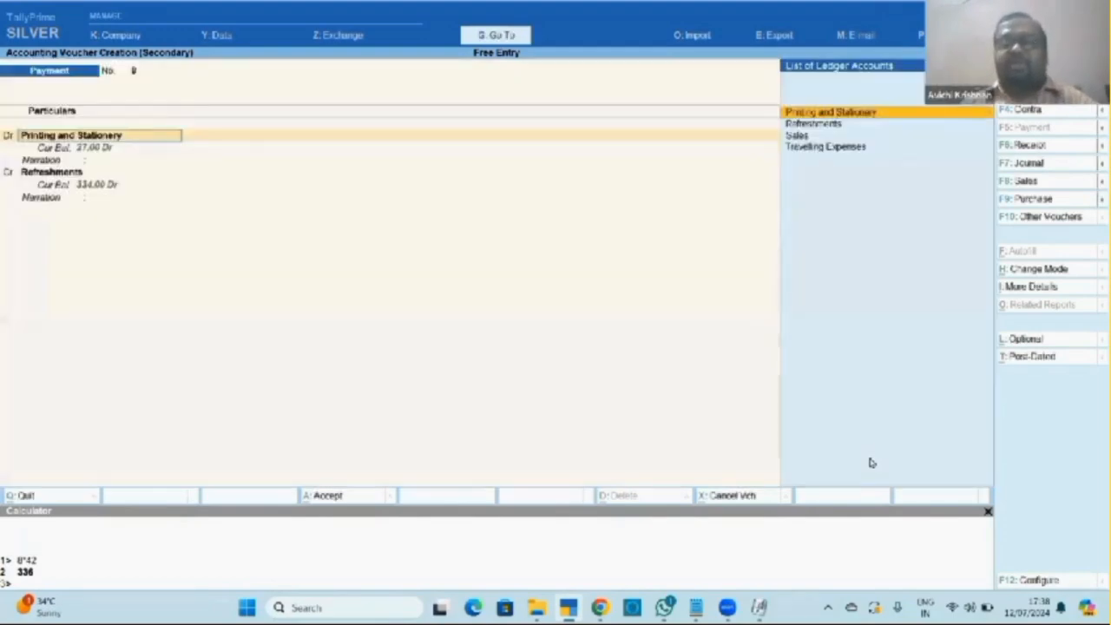
key("Escape")
key("Escape")
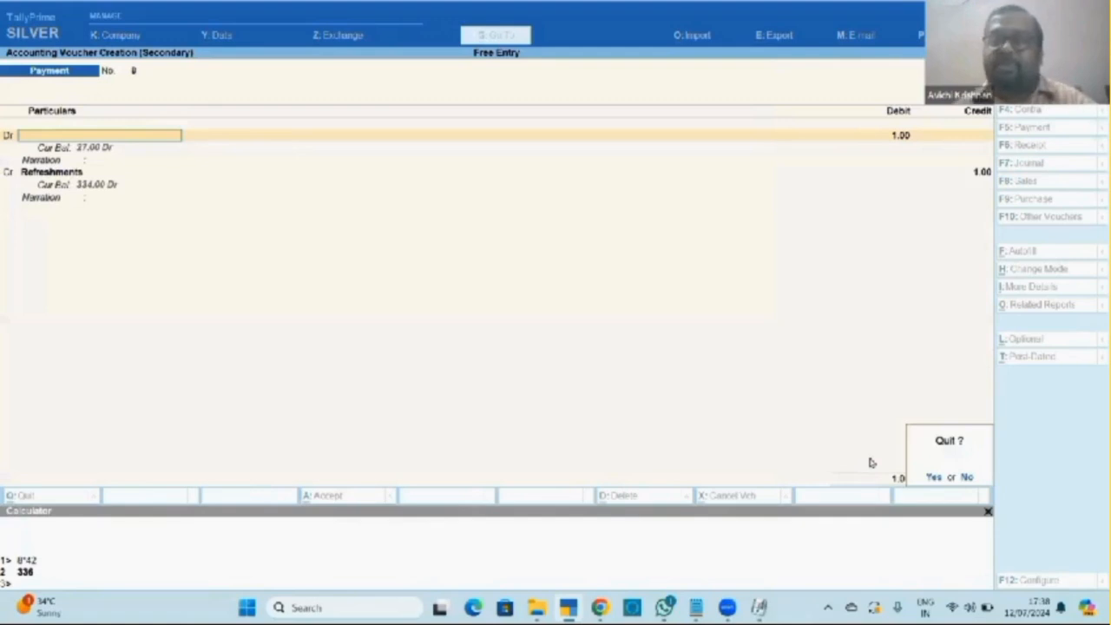
key("y")
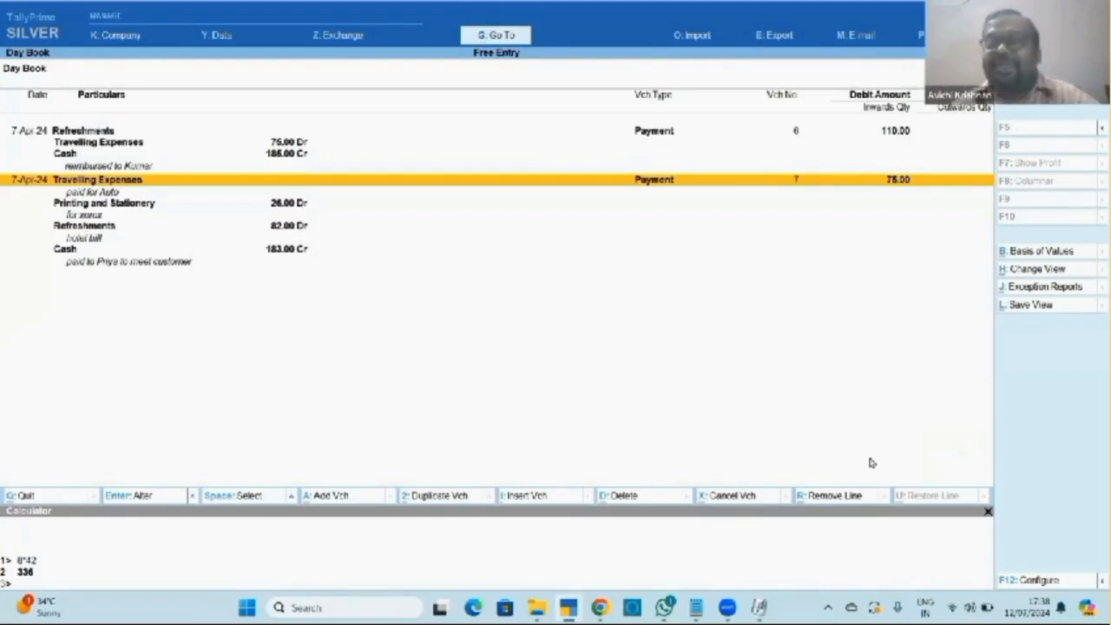
Close the Day Book, stay on the Gateway, and bring up the Notepad shortcut notes.
key("Escape")
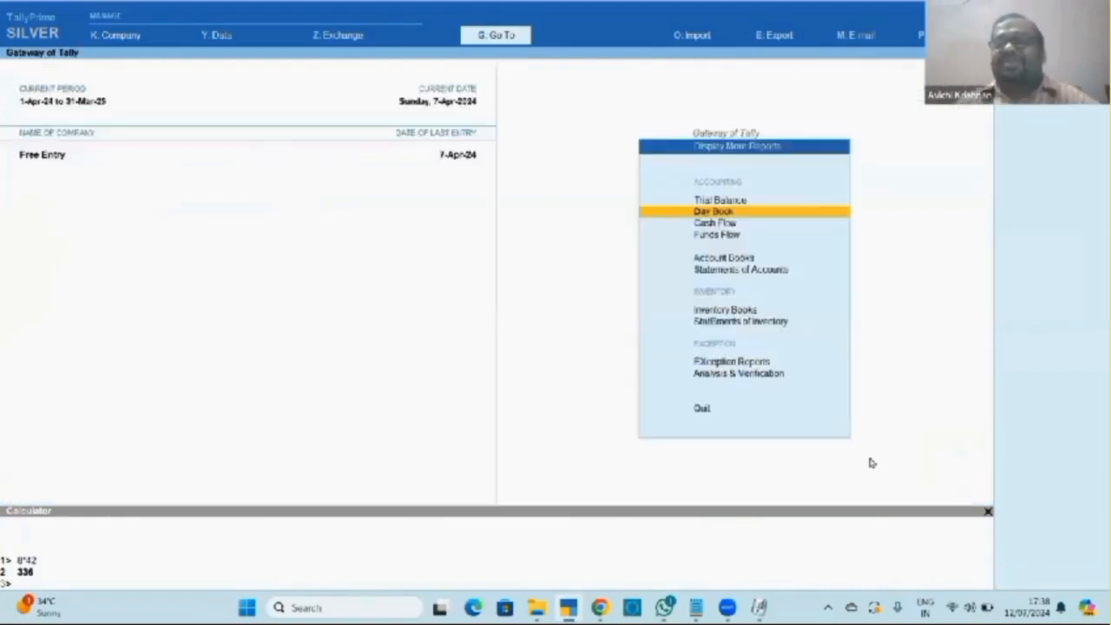
key("Escape")
key("Escape")
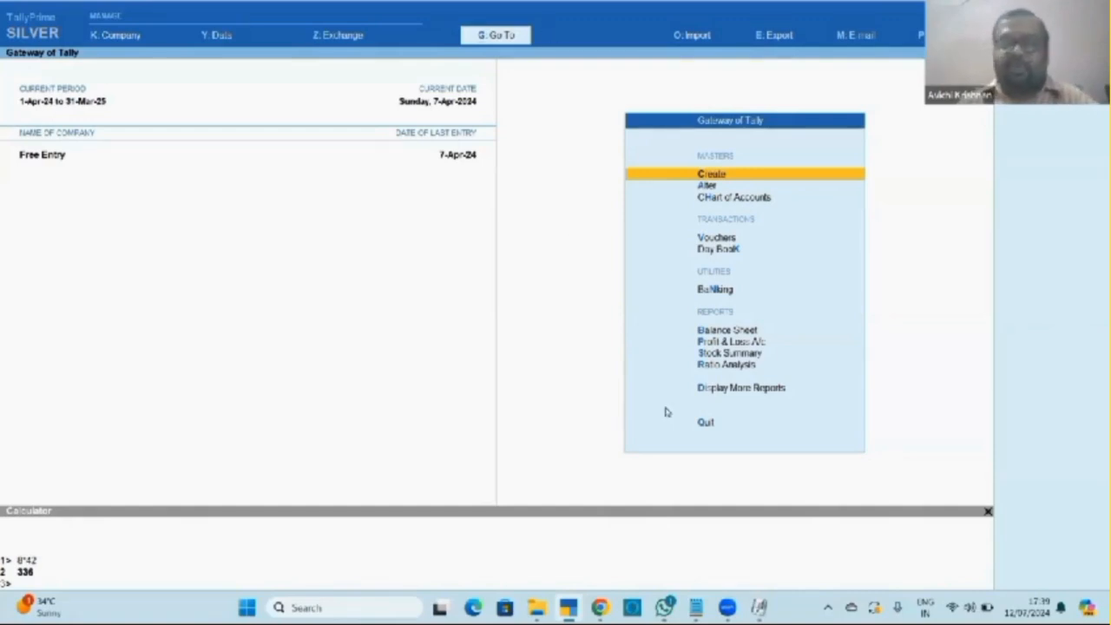
left_click(695, 607)
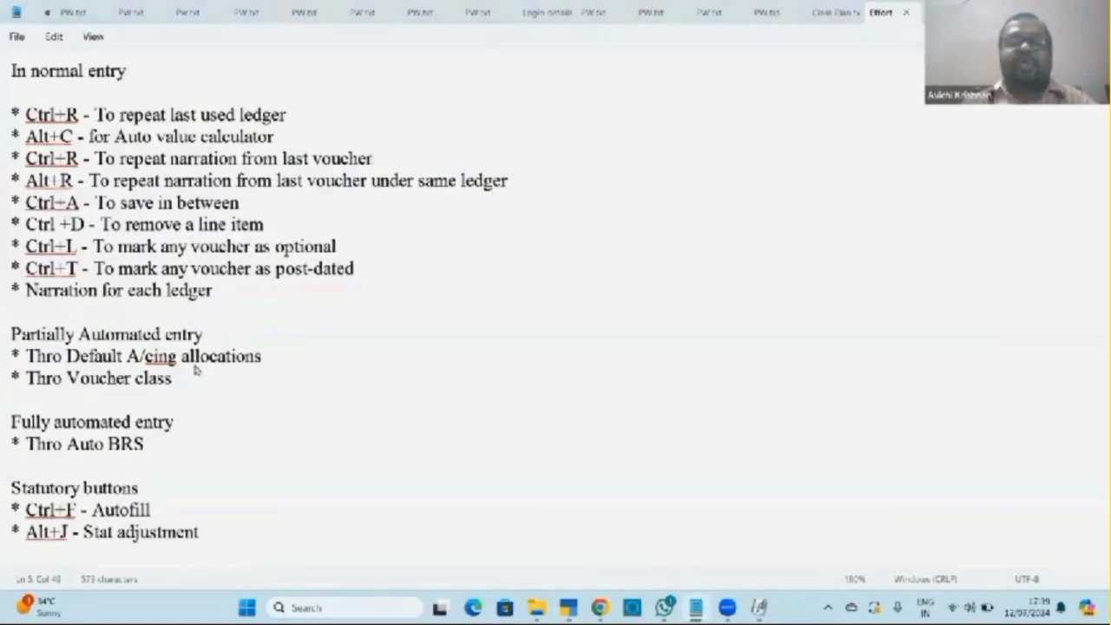
Return from Notepad to the TallyPrime Gateway of Tally menu.
key("alt+Tab")
key("Down")
key("Down")
key("Down")
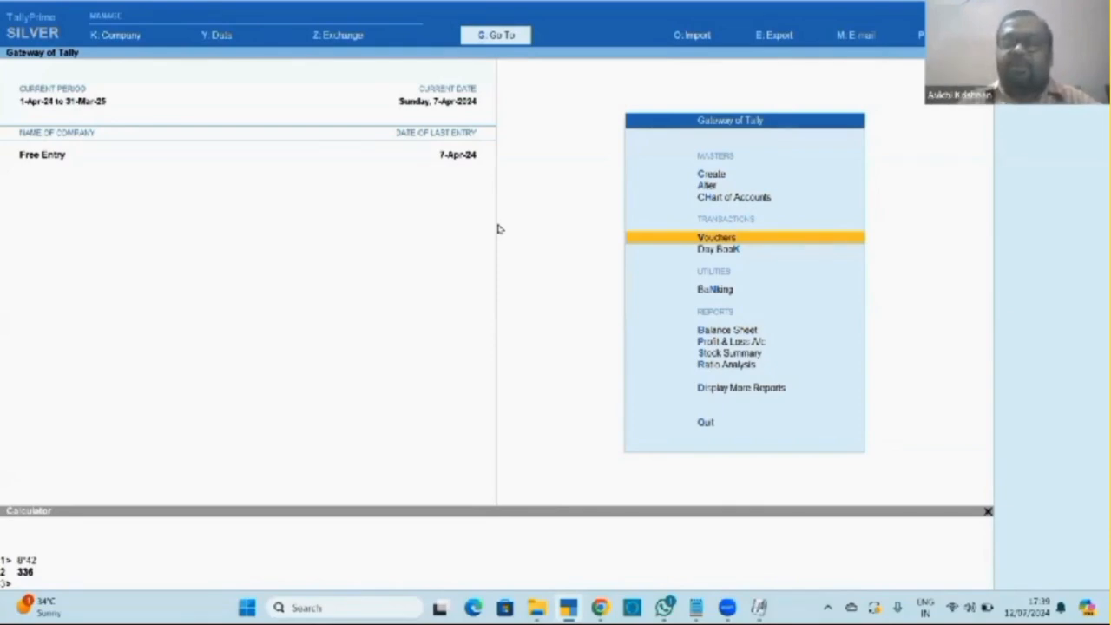
Create a voucher type 'Cash Payment' of type Payment, keeping abbreviation Pymt and active.
key("Up")
key("Up")
key("Up")
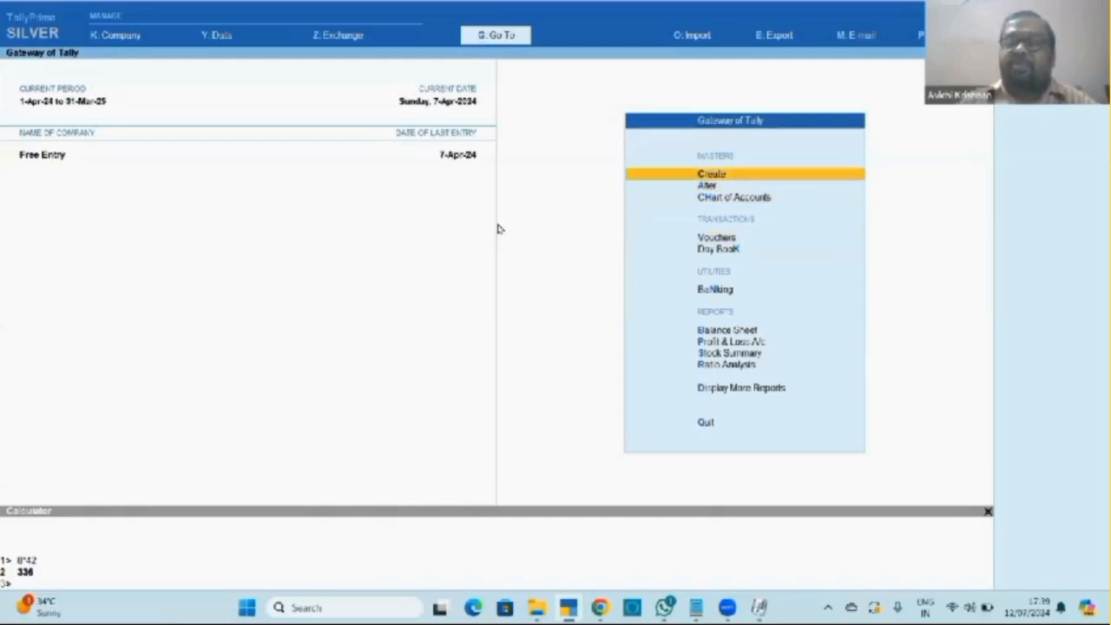
key("Return")
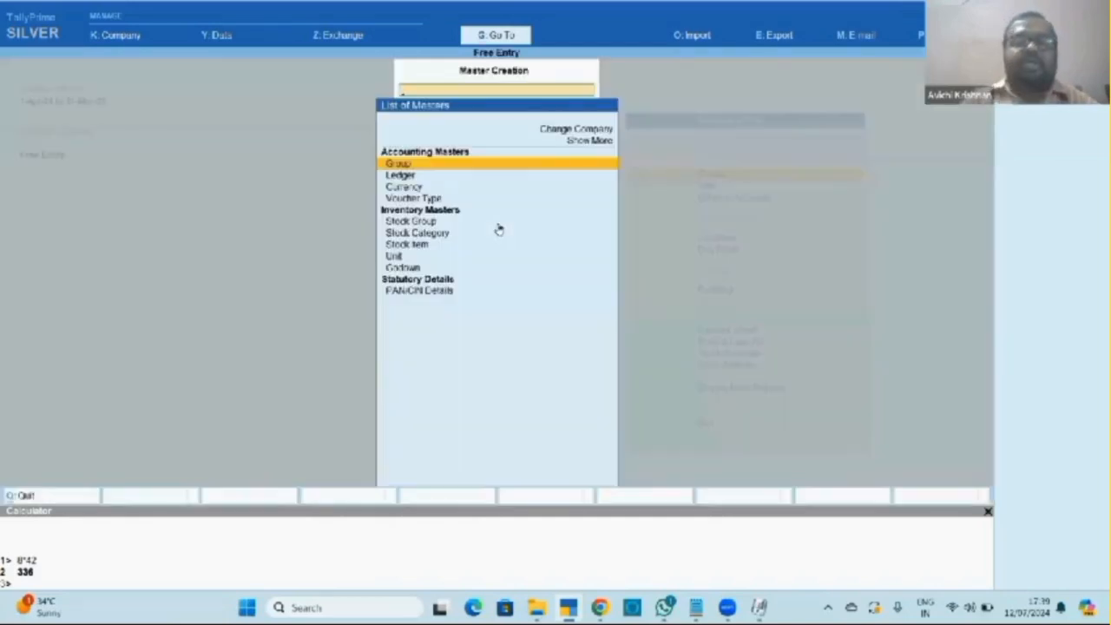
key("Down")
key("Down")
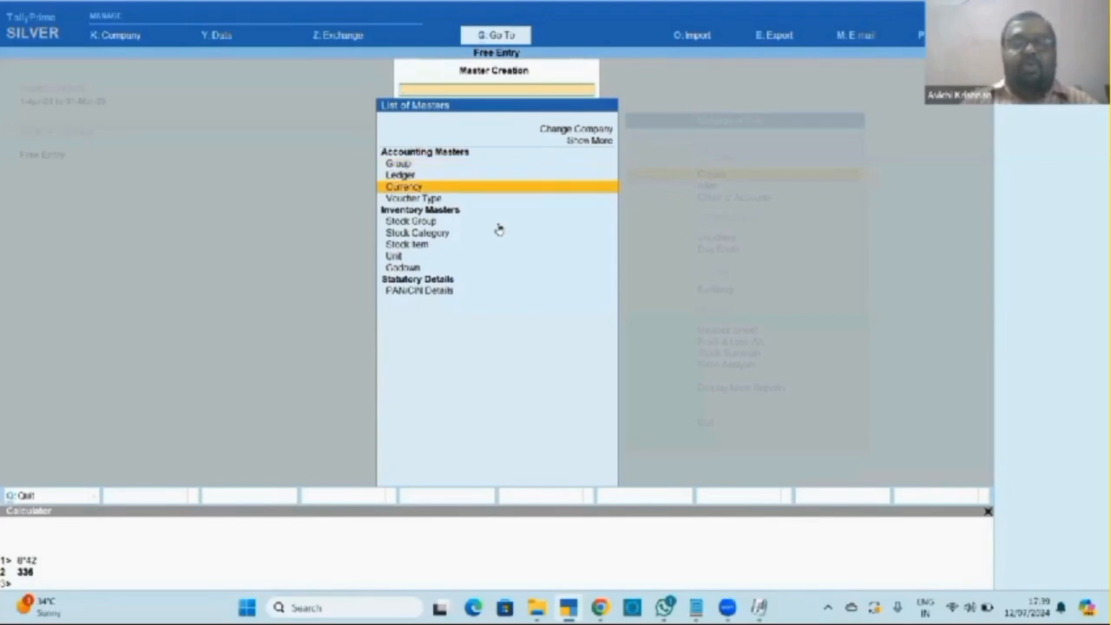
key("Down")
key("Return")
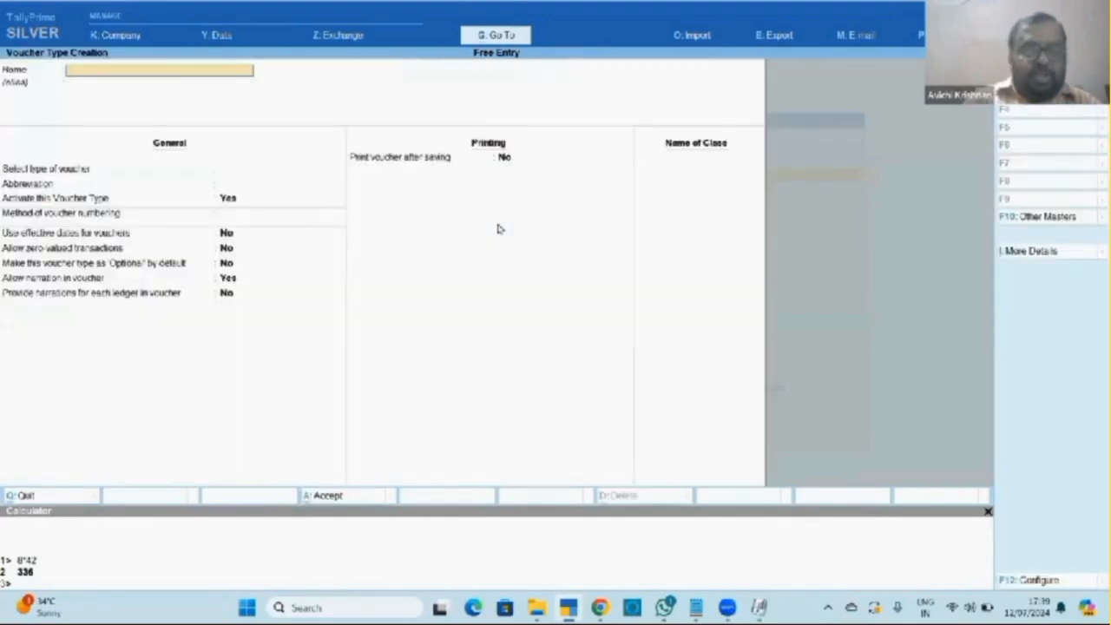
type("Cash Pay")
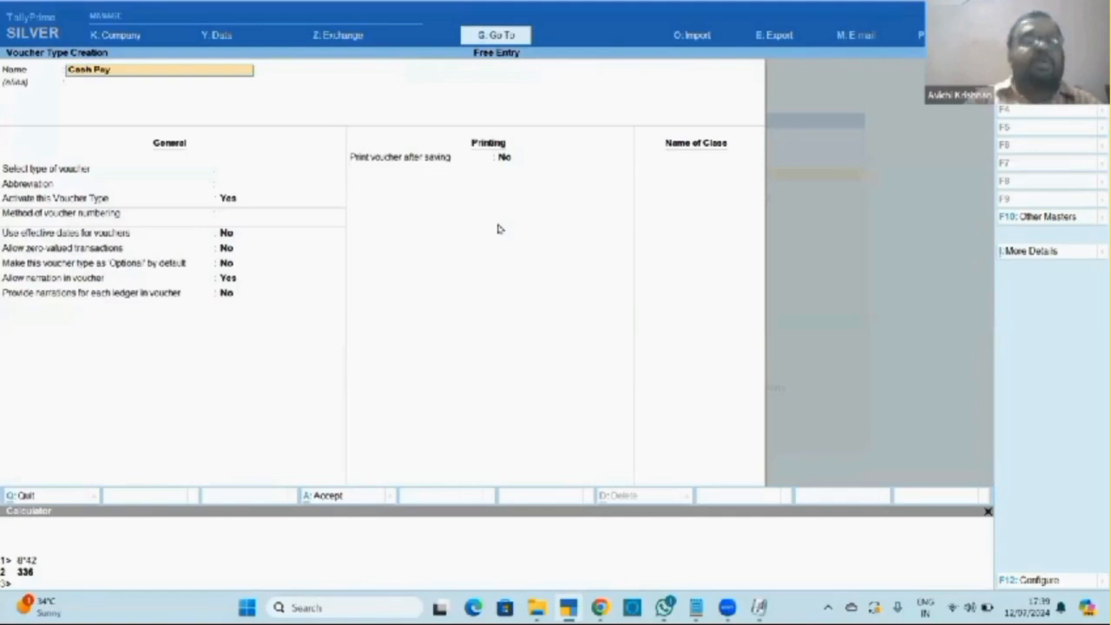
type("ment")
key("Return")
key("Return")
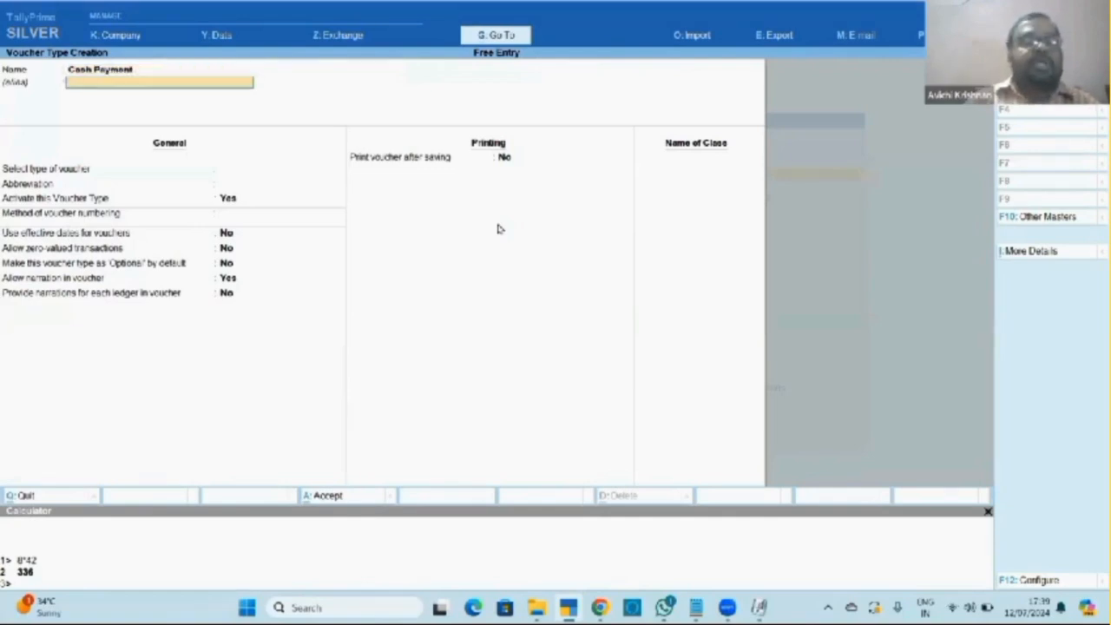
type("Pay")
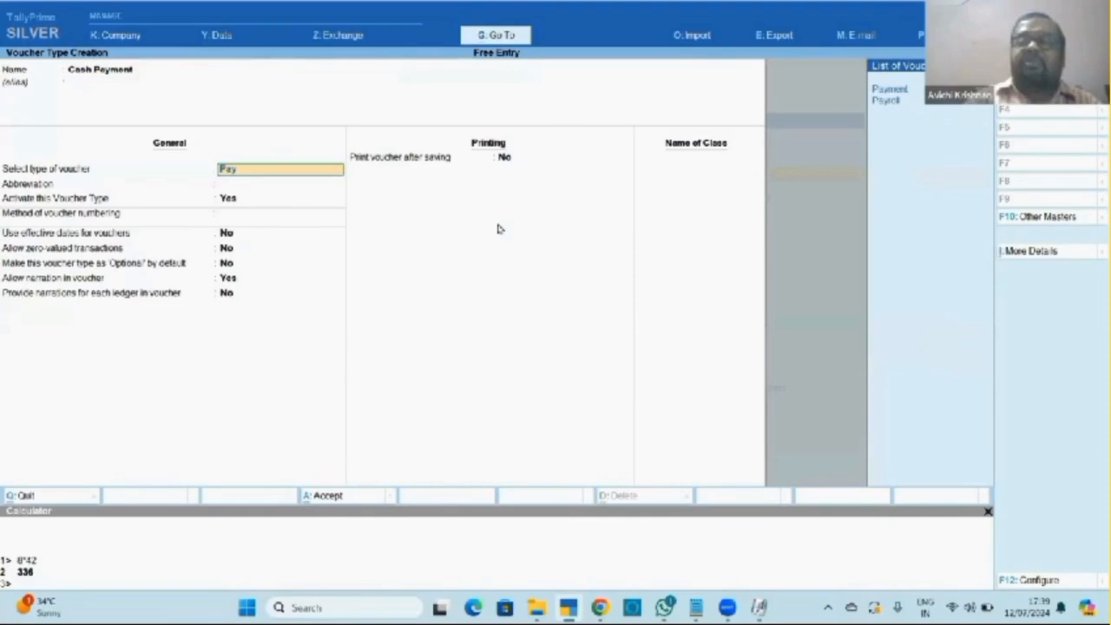
key("Return")
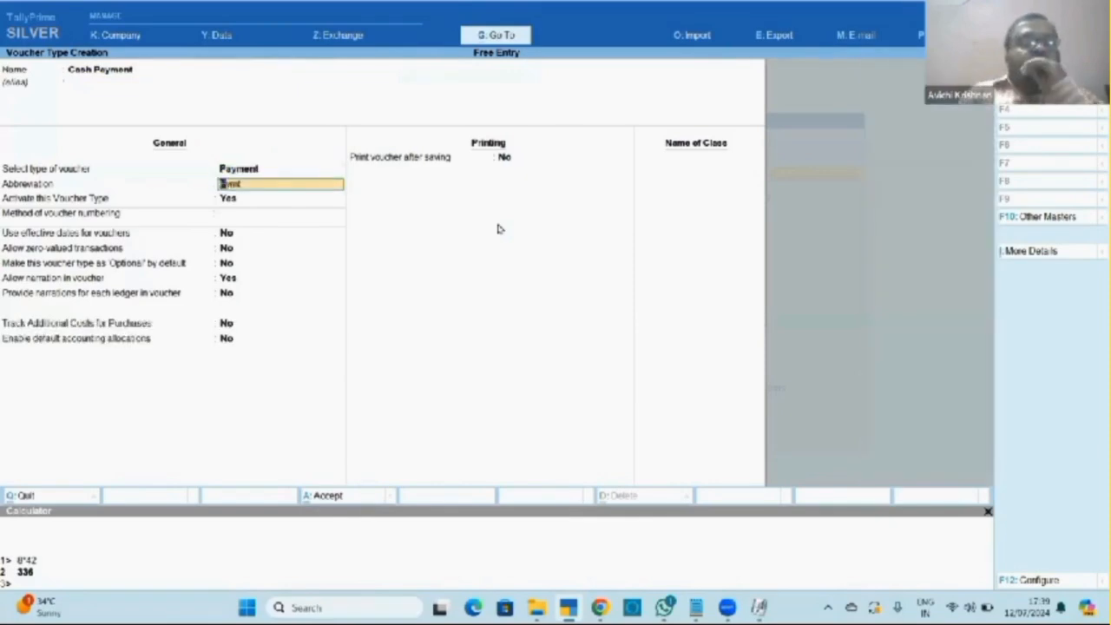
key("Return")
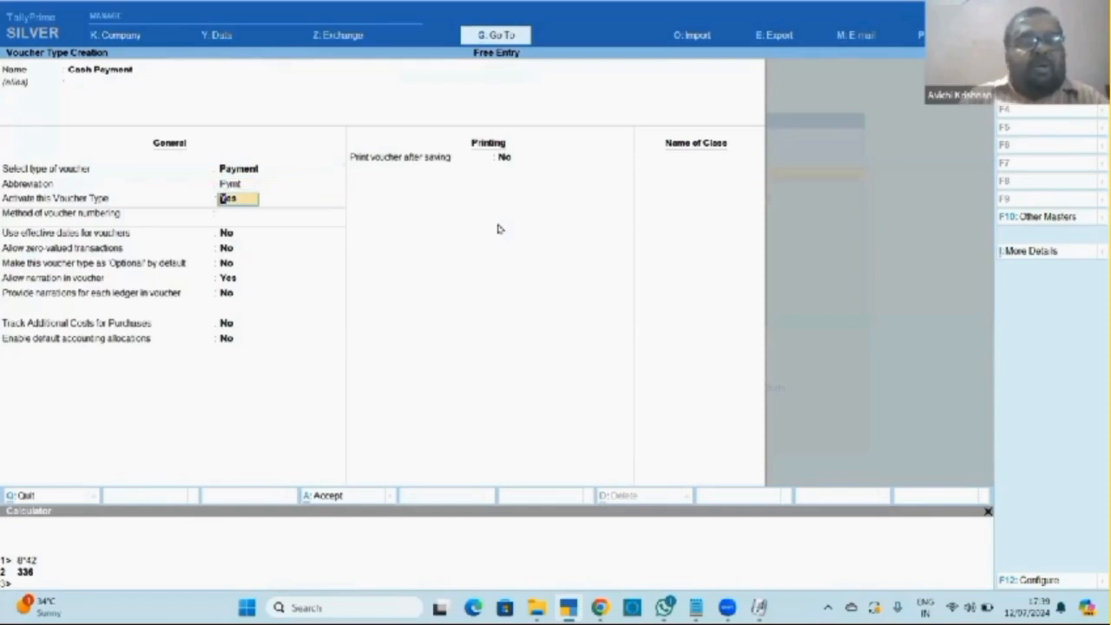
key("Return")
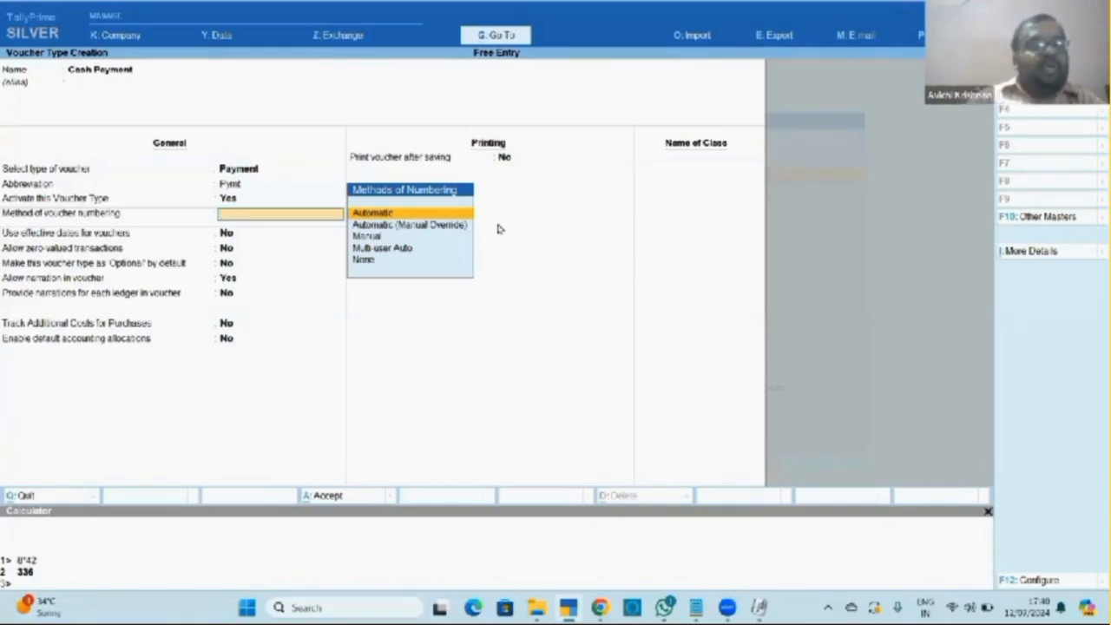
Choose automatic numbering, enable default accounting allocations, and accept the default accounting entries.
key("Return")
key("Return")
key("Return")
key("Return")
key("Return")
key("Return")
key("Return")
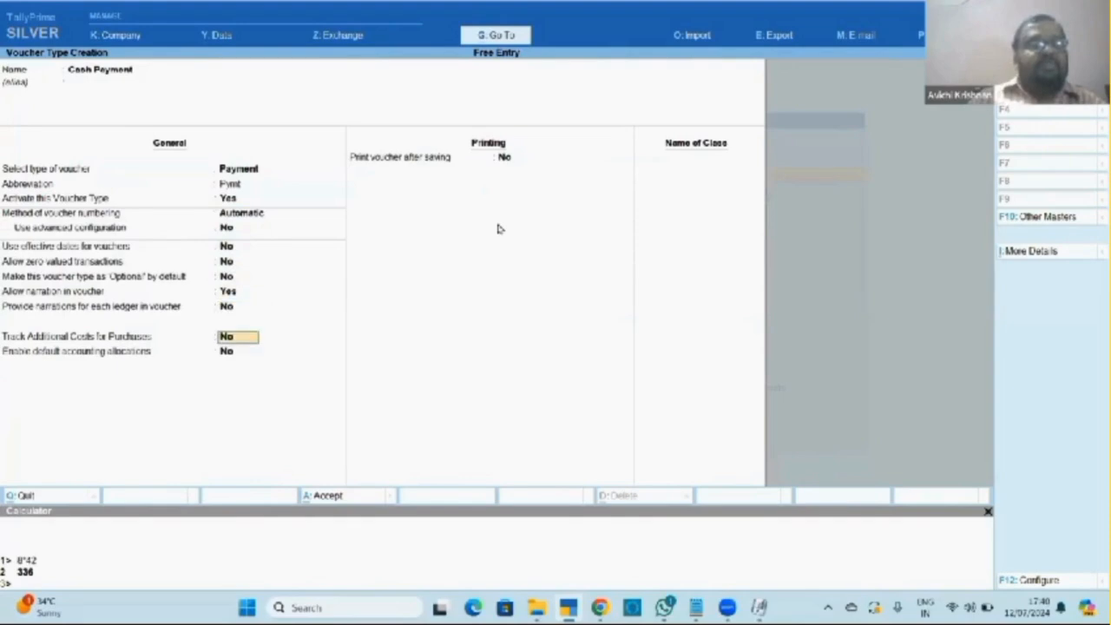
key("Return")
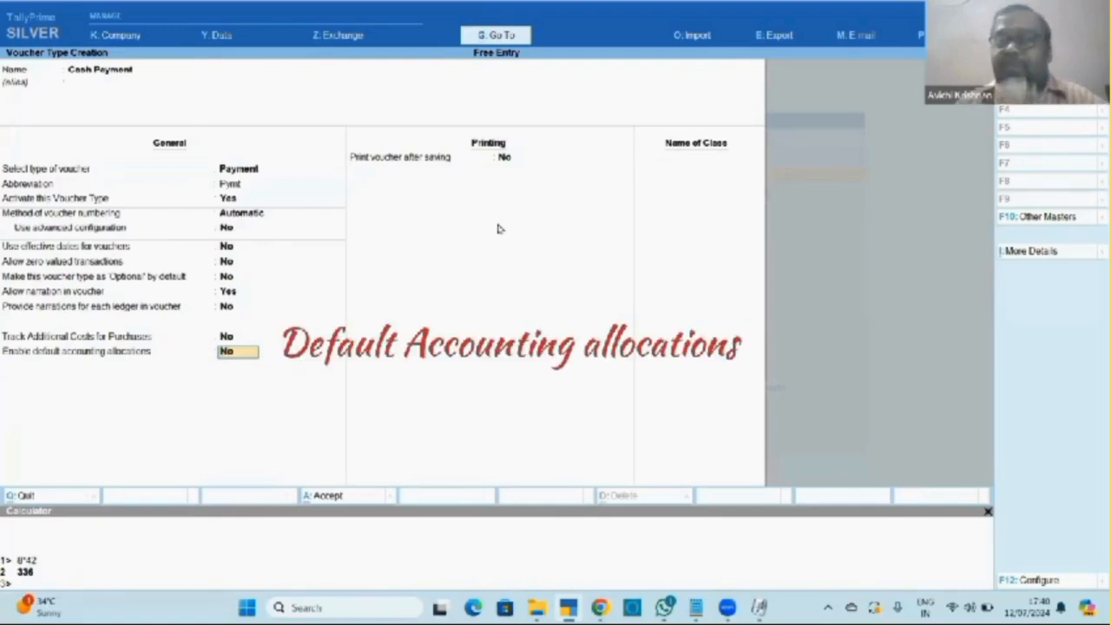
type("y")
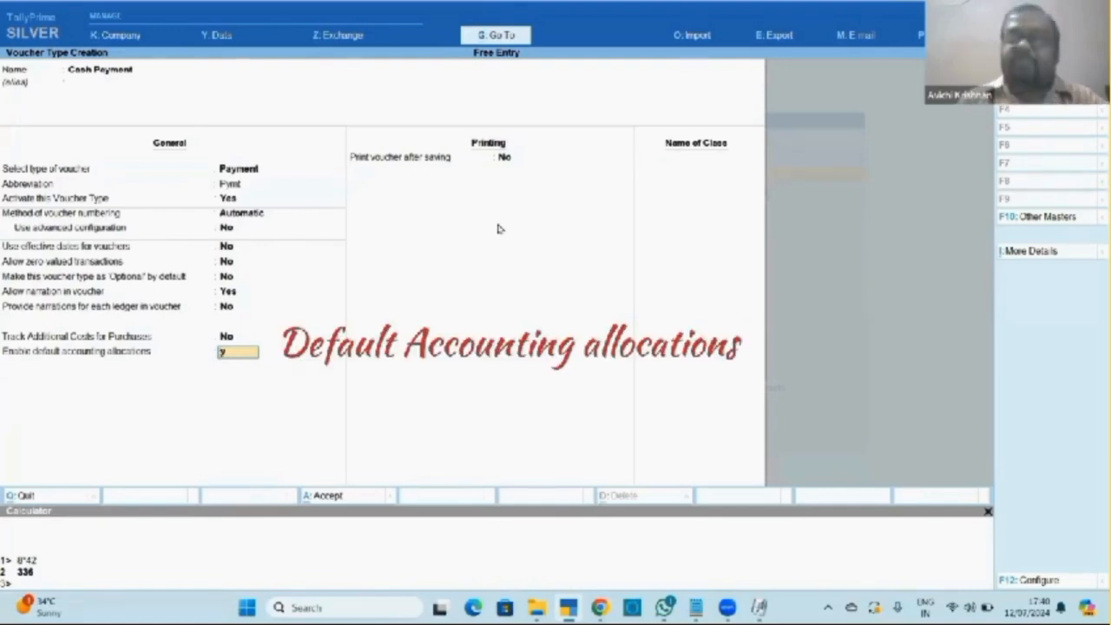
key("Return")
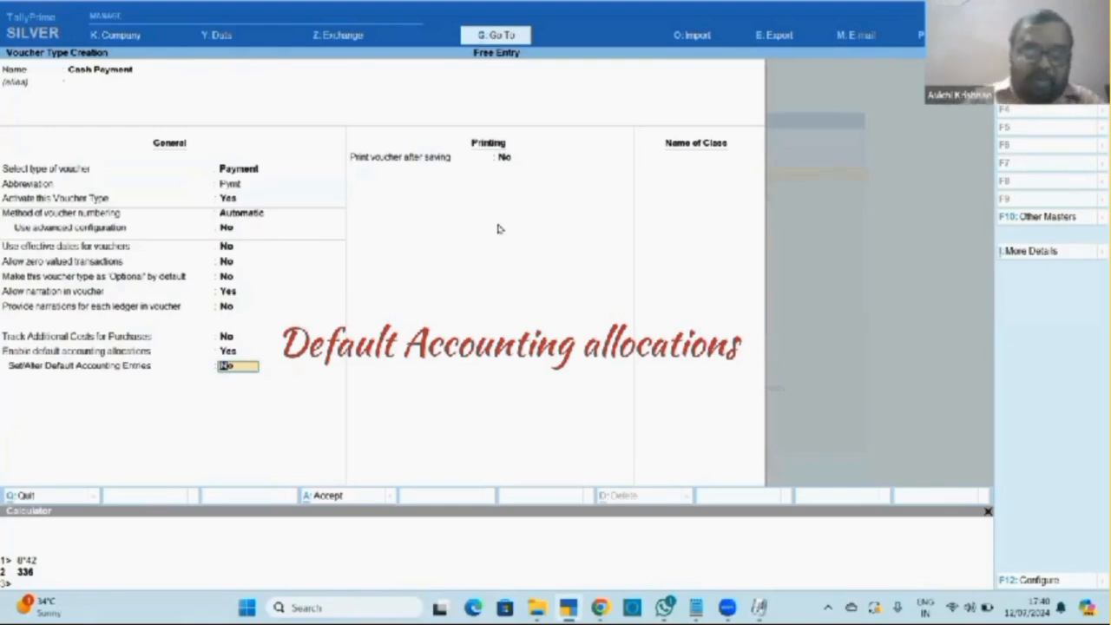
type("y")
key("Return")
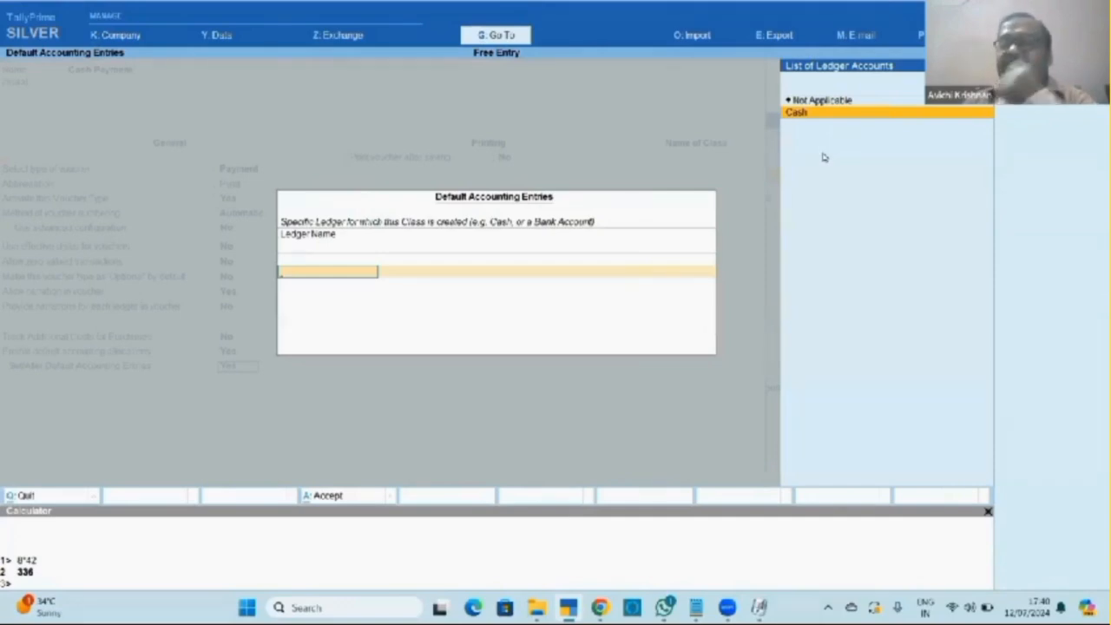
key("Return")
key("Return")
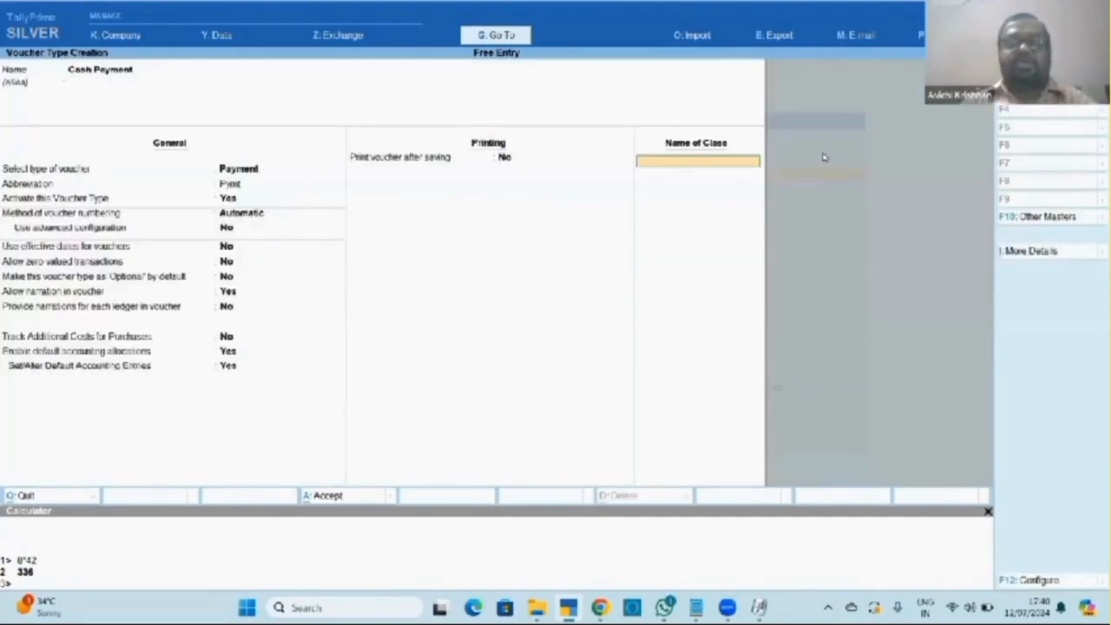
key("Return")
key("Return")
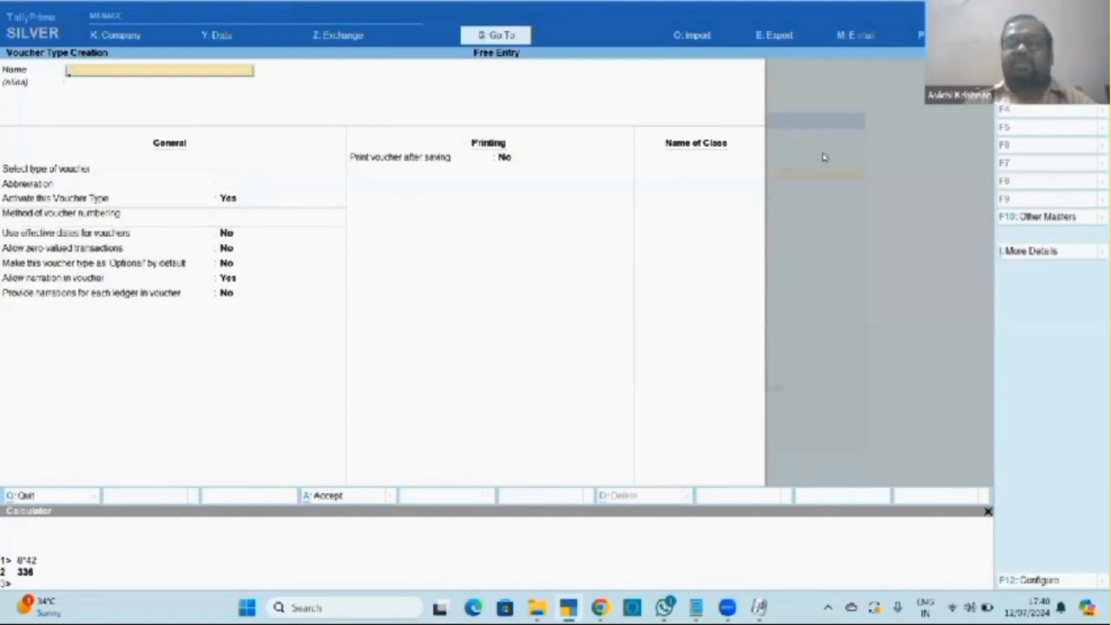
Name a new voucher type Bank Payment, base it on Payment, and enable default accounting allocations.
type("Bank")
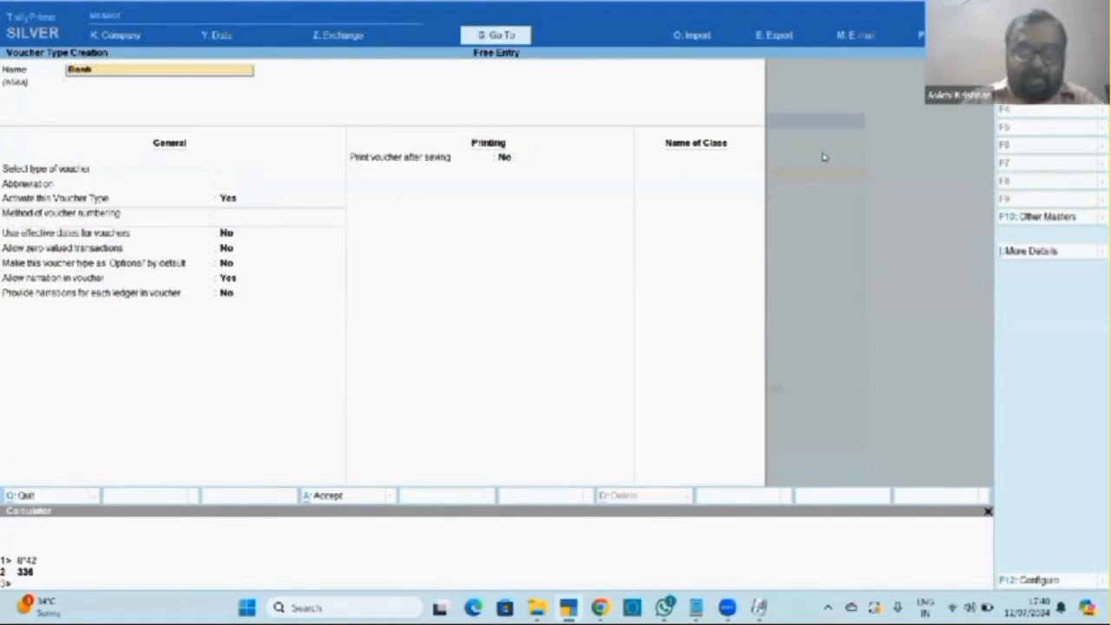
type(" Payment")
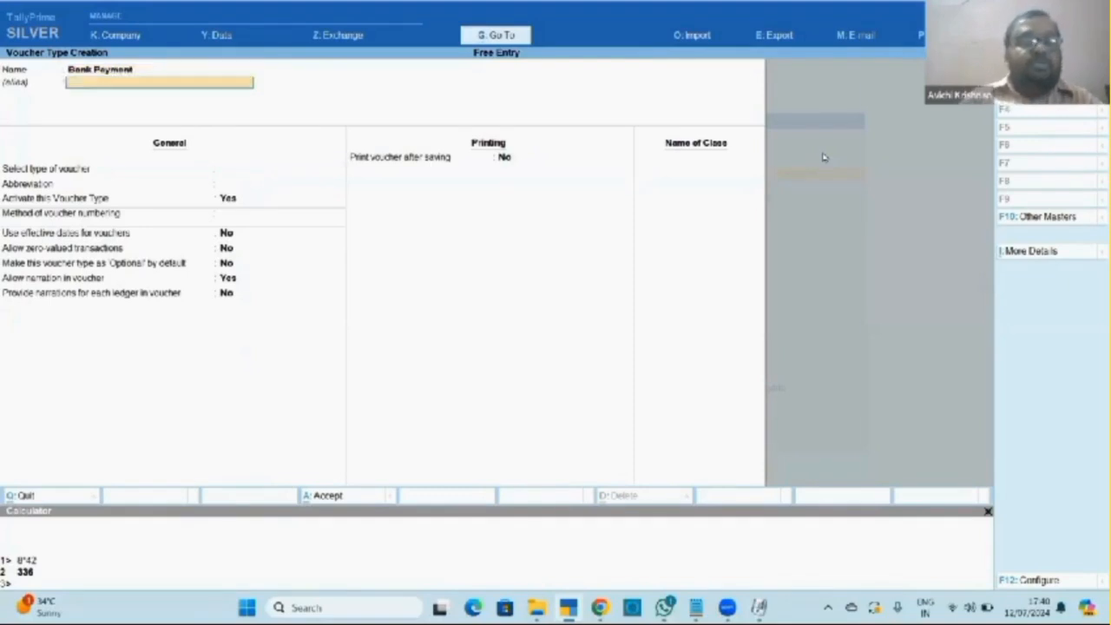
key("Return")
type("Pay")
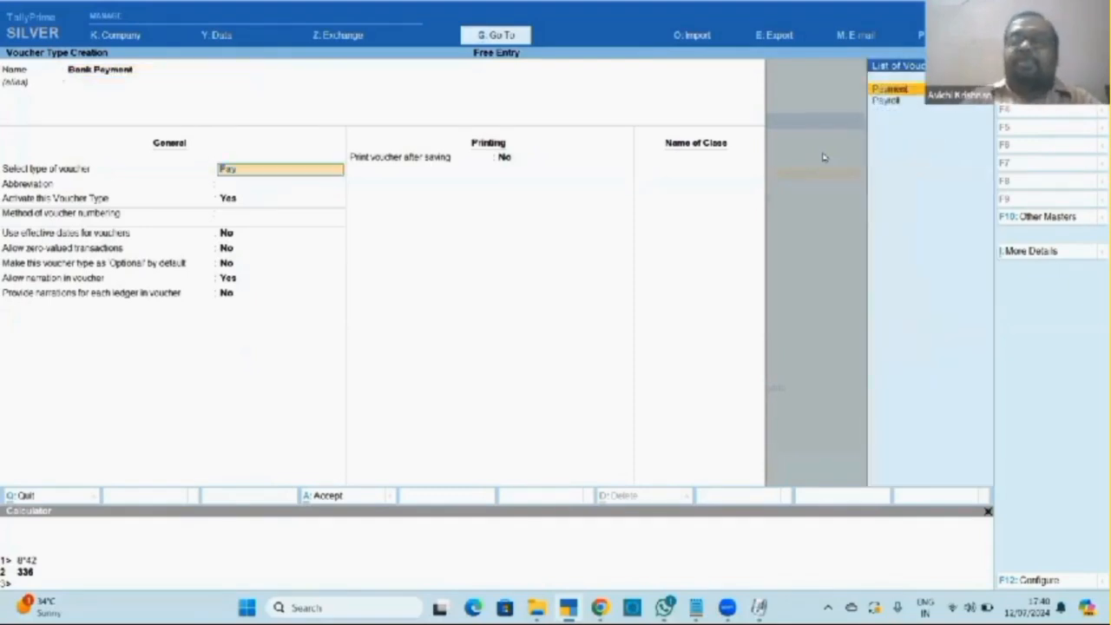
key("Return")
key("Return")
key("Return")
key("Return")
key("Return")
key("Return")
key("Return")
key("Return")
key("Return")
key("Return")
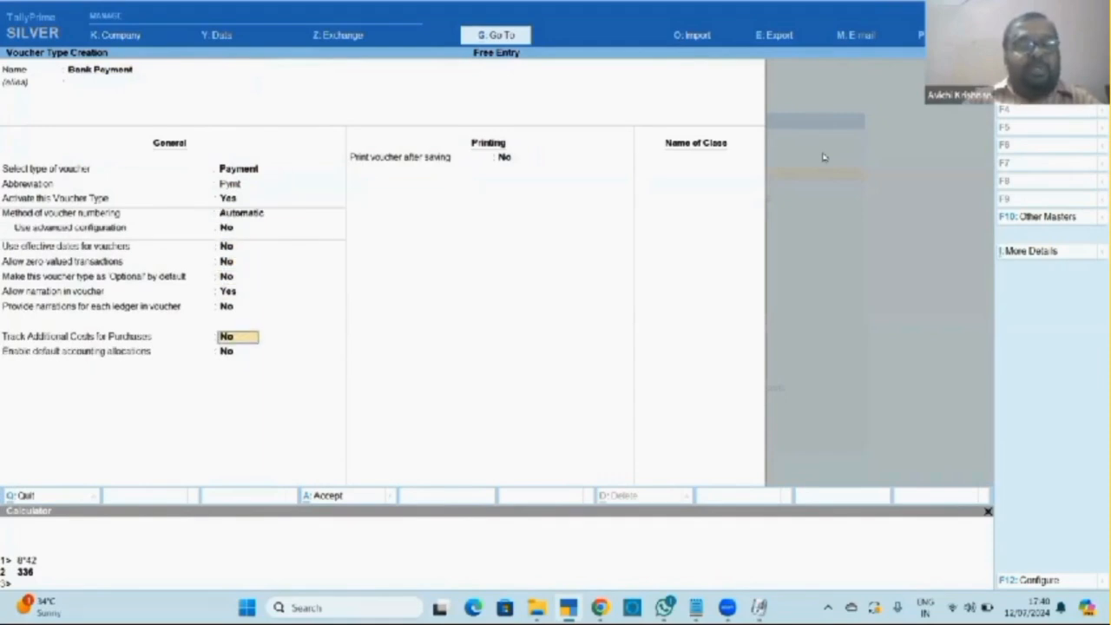
key("y")
key("Return")
key("y")
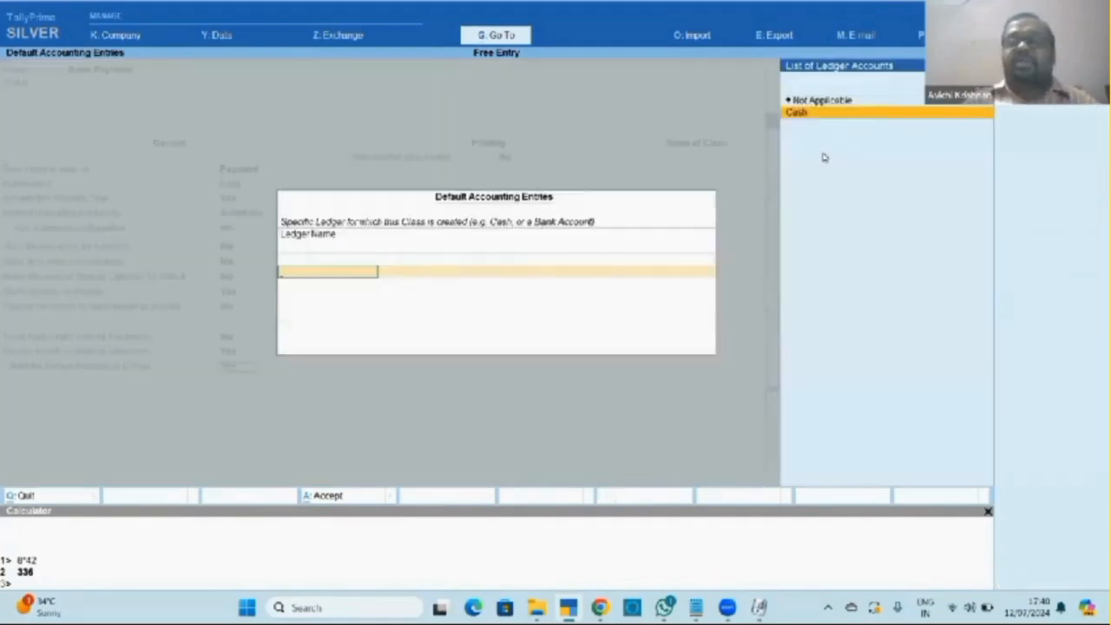
Create an HDFC Bank ledger under Bank Accounts as the default entry, then save and exit.
key("alt+c")
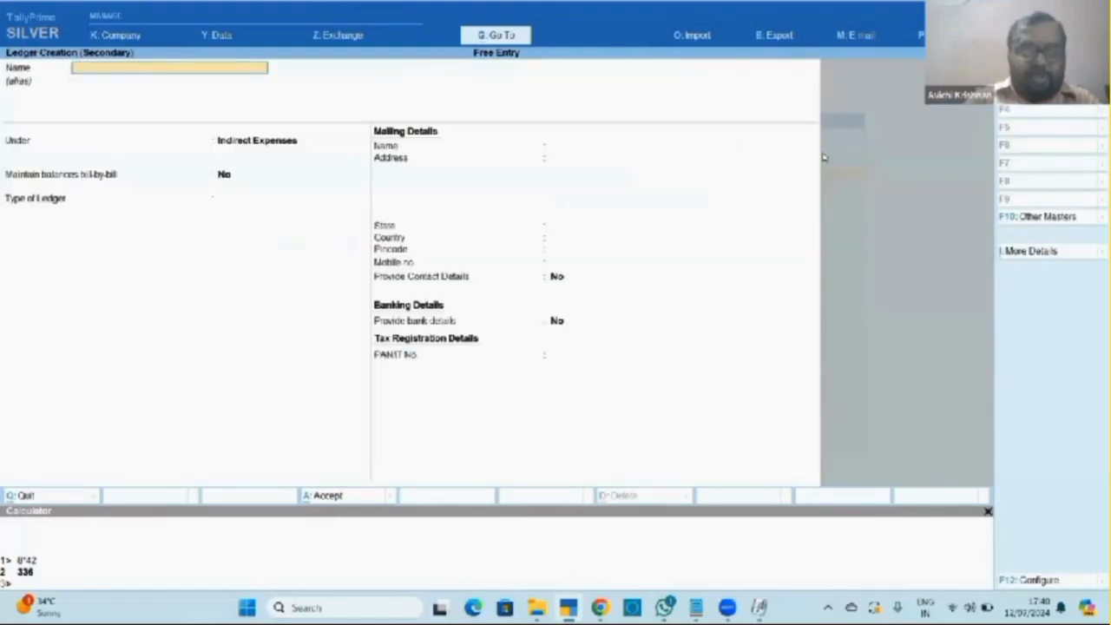
type("HDFC A/c")
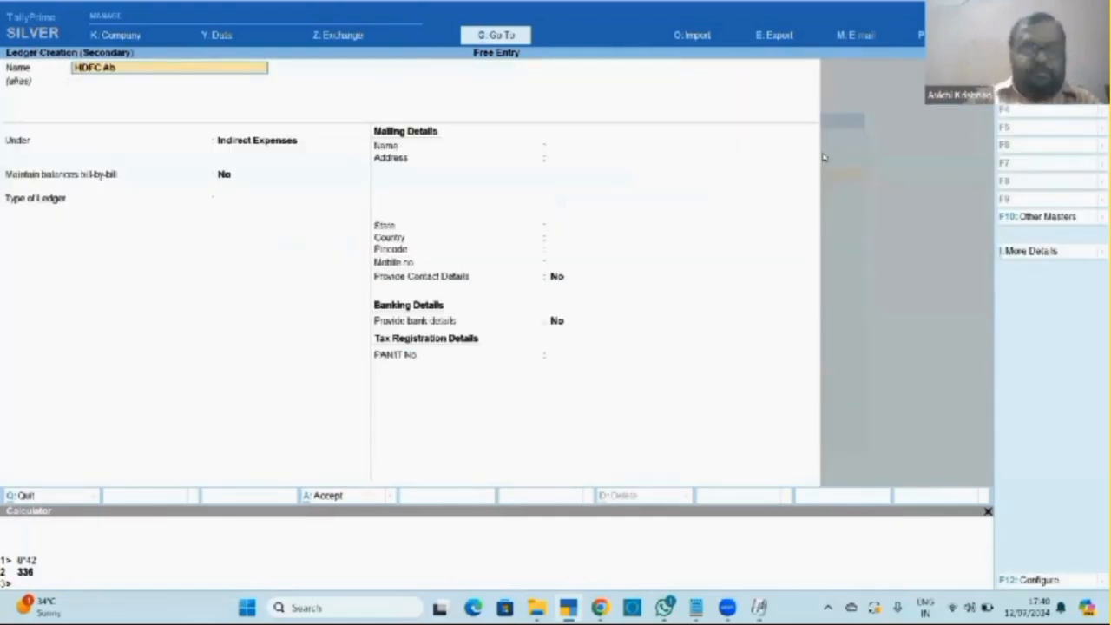
type("nk")
key("BackSpace")
key("BackSpace")
key("BackSpace")
key("BackSpace")
type("Bank")
key("Return")
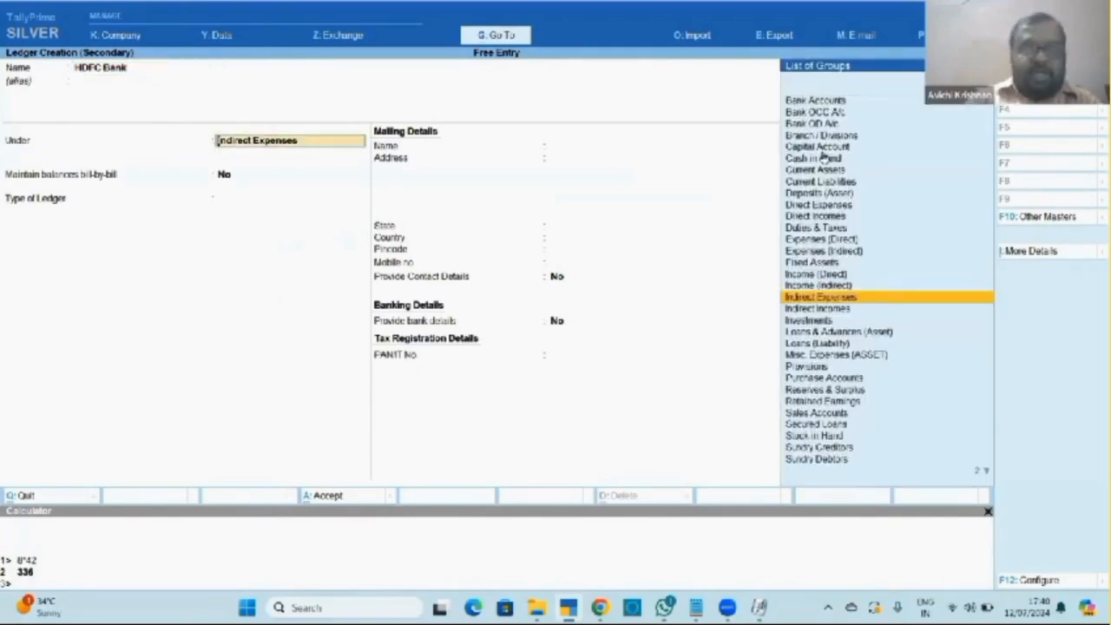
type("Ban")
key("Return")
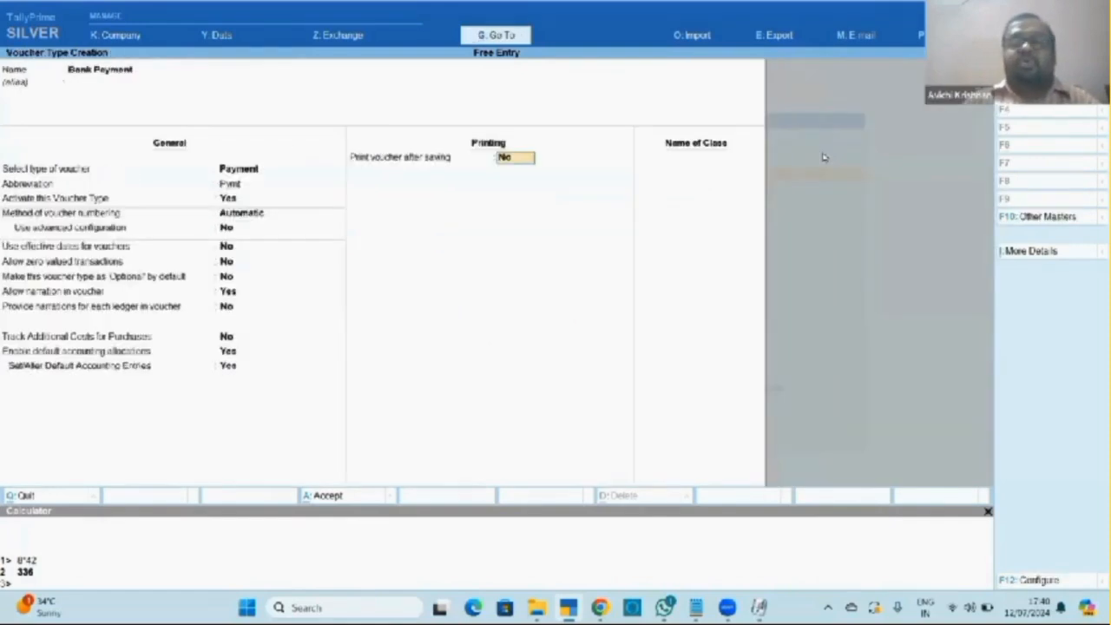
key("Return")
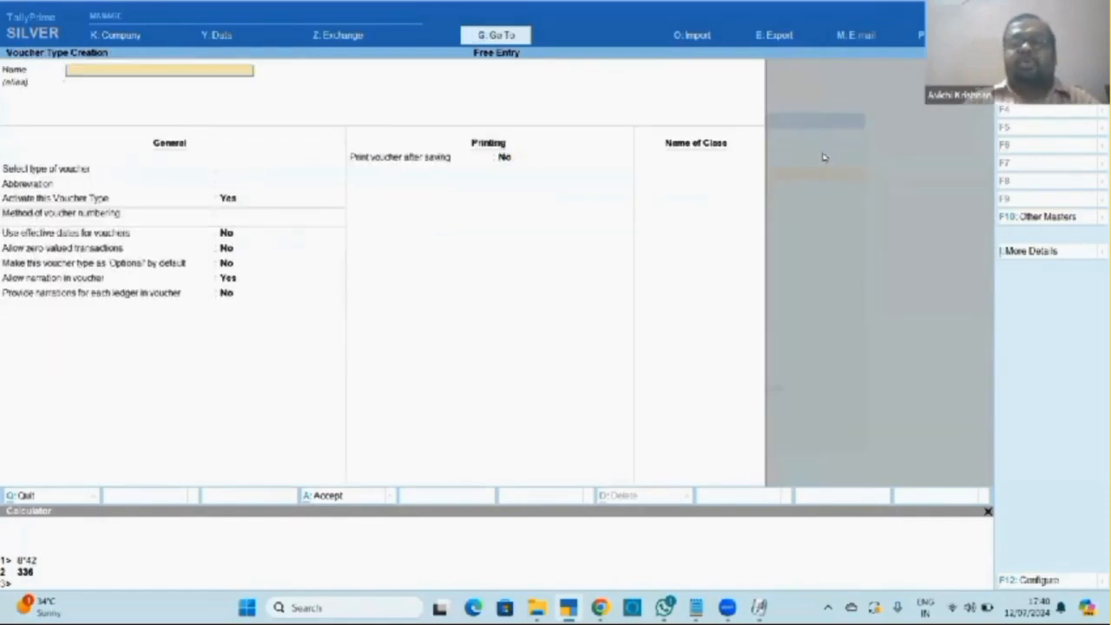
key("Escape")
key("Escape")
key("Escape")
key("Escape")
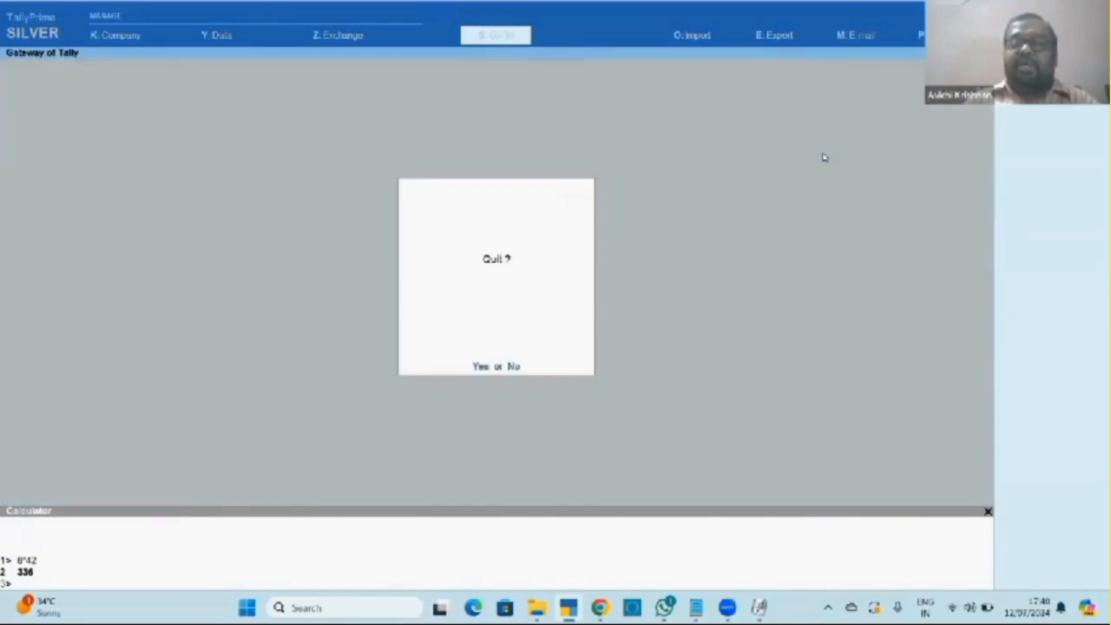
Start a new voucher entry and try the Cash Payment and Receipt voucher types.
key("Down")
key("Down")
key("Down")
key("Return")
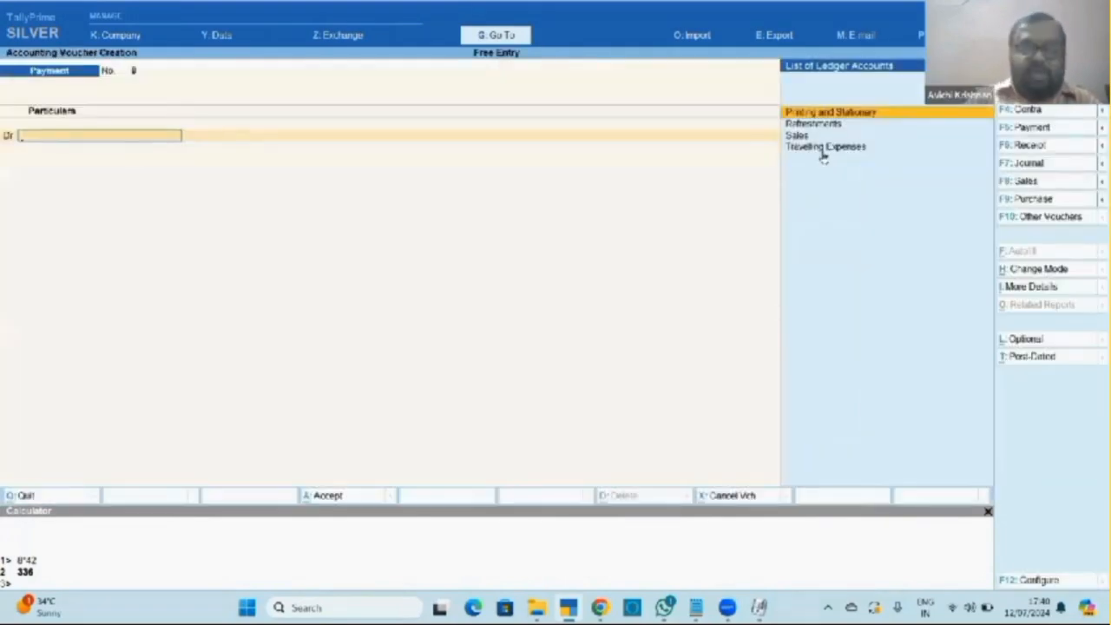
key("F5")
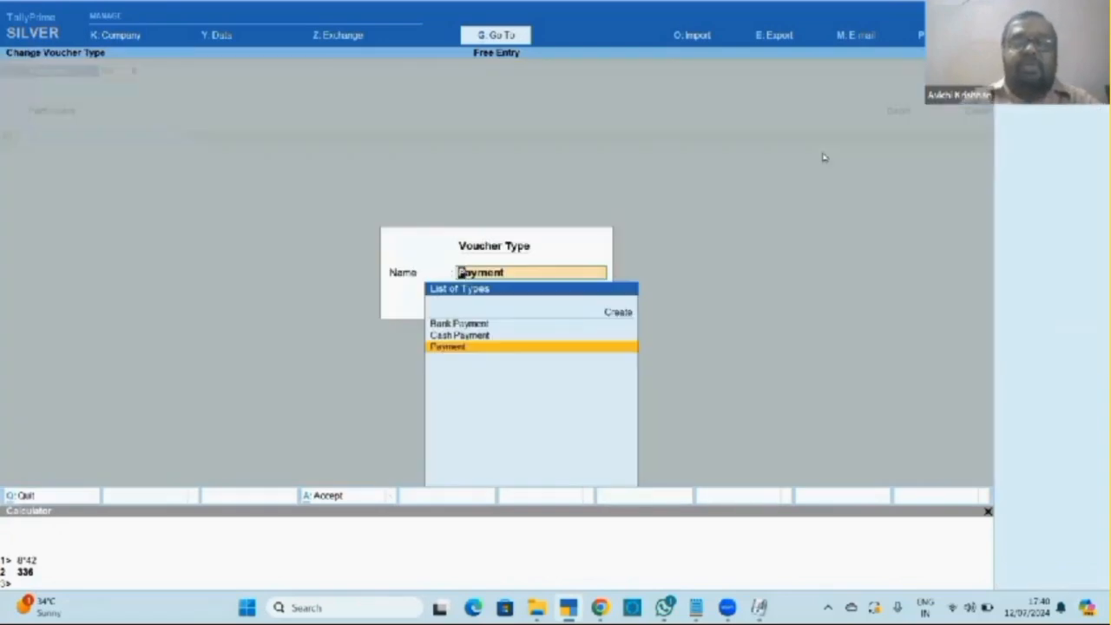
key("Up")
key("Up")
key("Down")
key("Down")
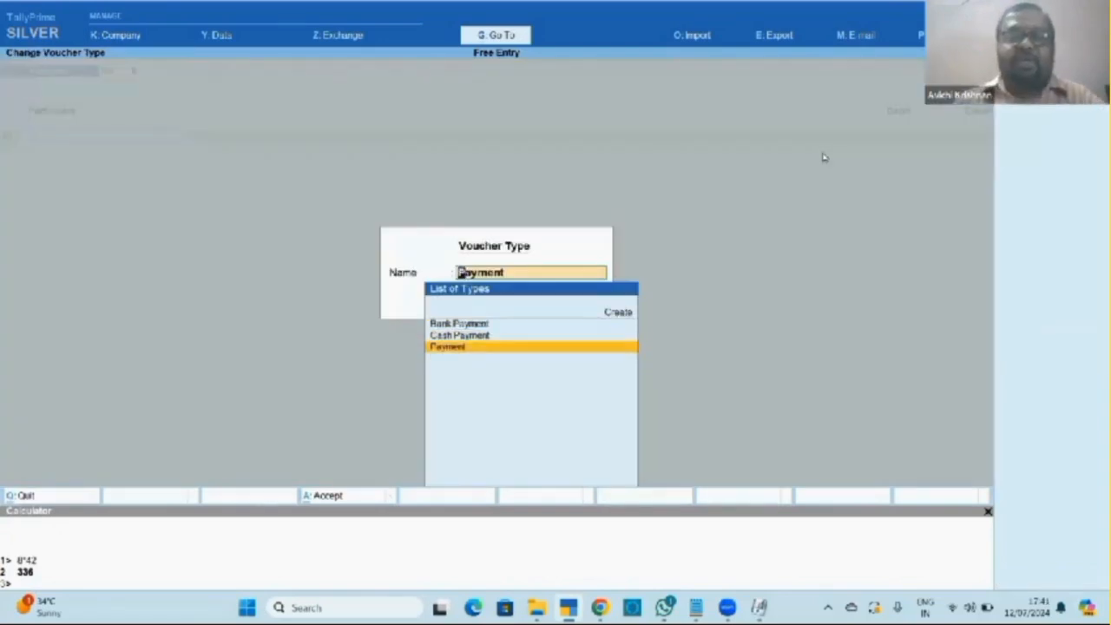
key("Up")
key("Return")
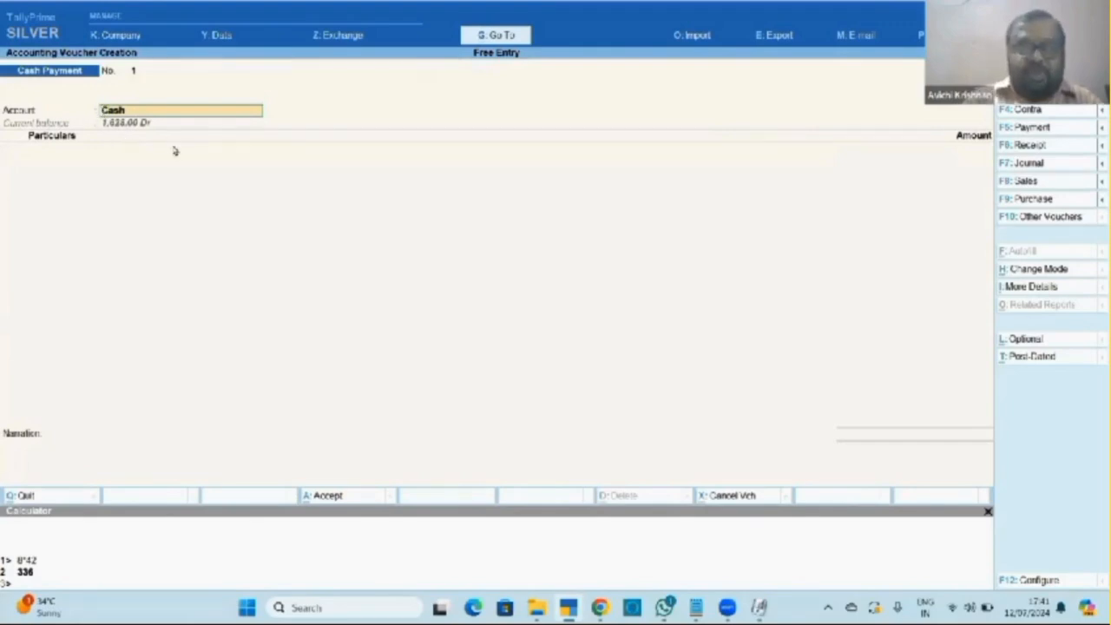
key("F6")
Switch to a Bank Payment voucher with HDFC Bank prefilled as the account.
key("F5")
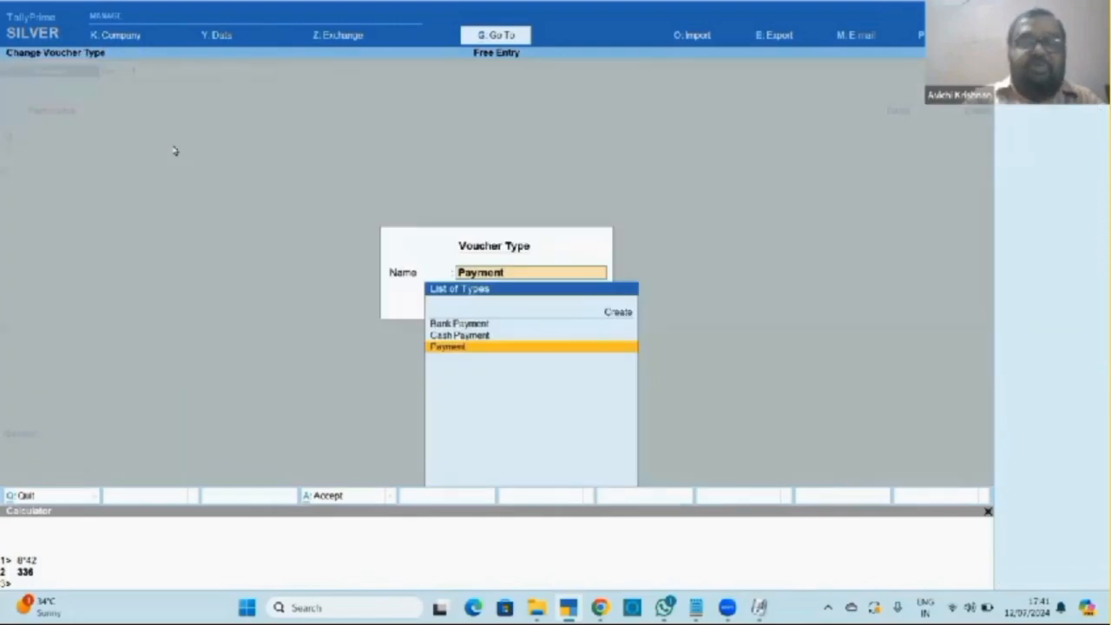
key("Up")
key("Up")
key("Return")
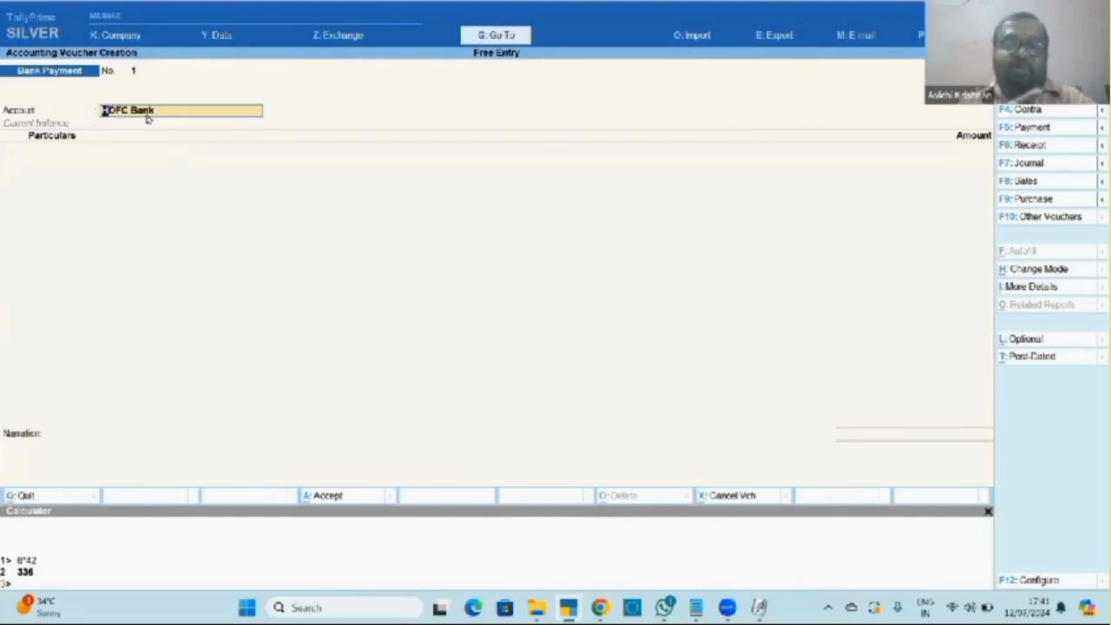
key("Return")
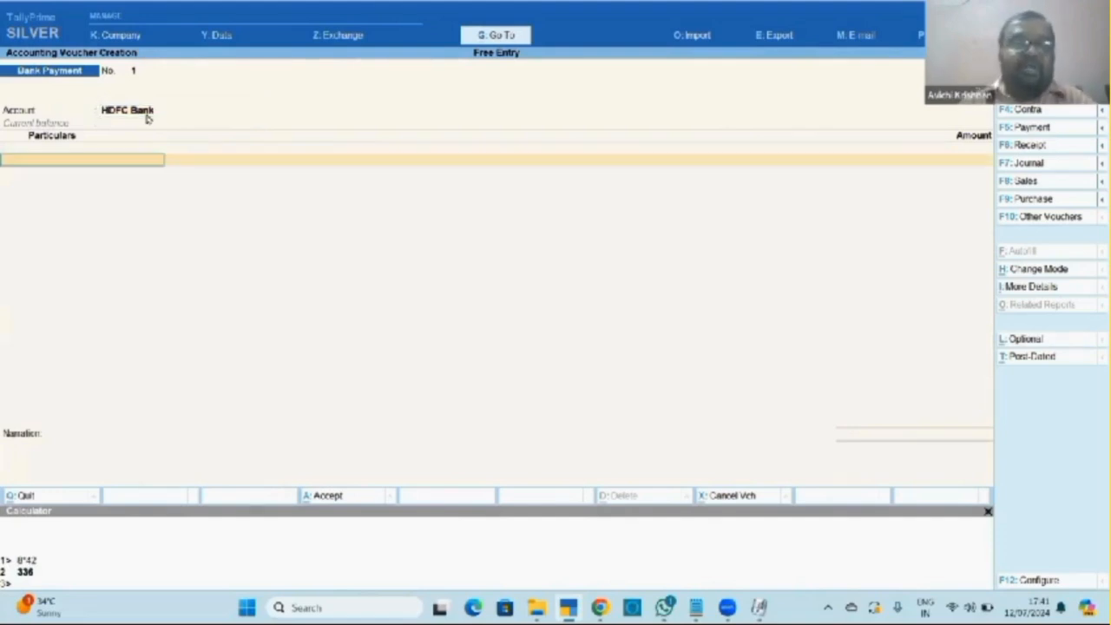
left_click(147, 116)
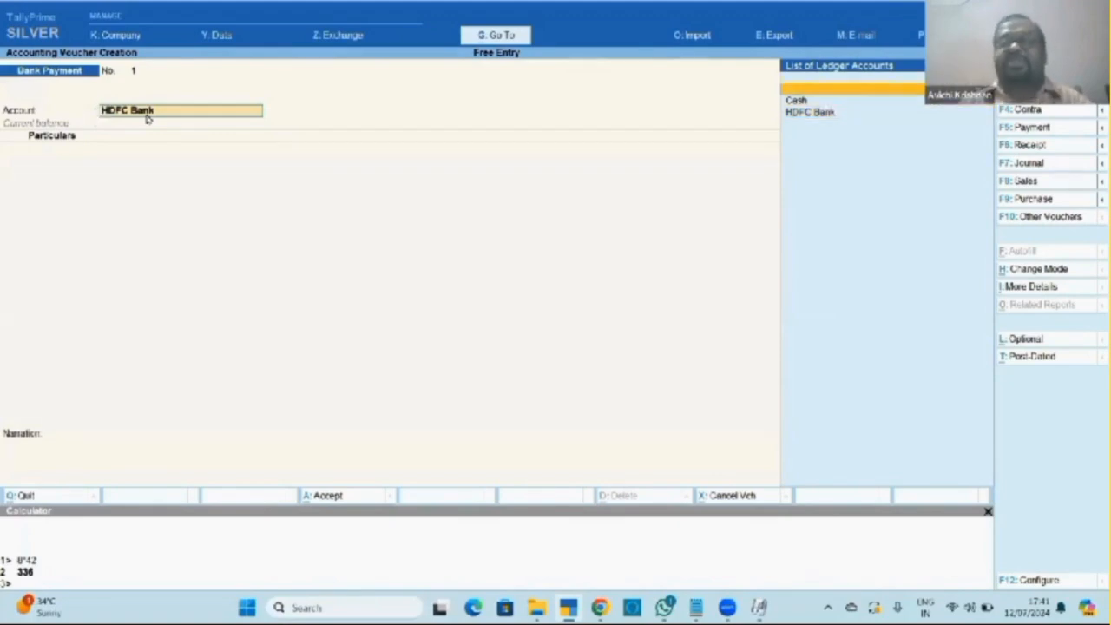
Create an ICICI Bank ledger from the voucher, then reselect HDFC Bank as the account.
key("alt+c")
type("ICIC")
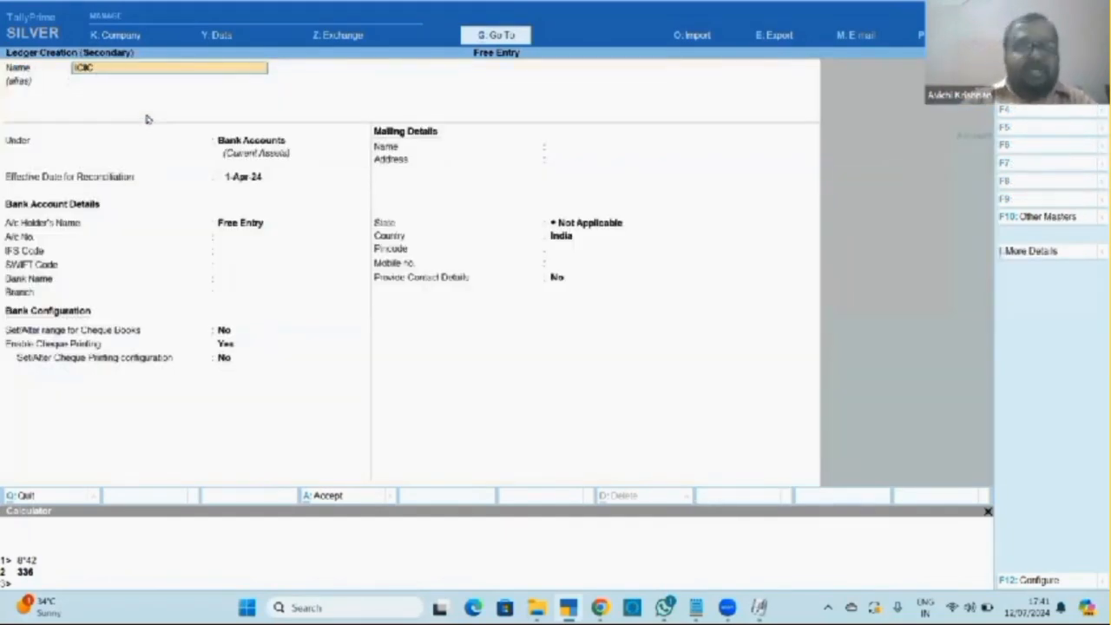
type("I Bank")
key("Return")
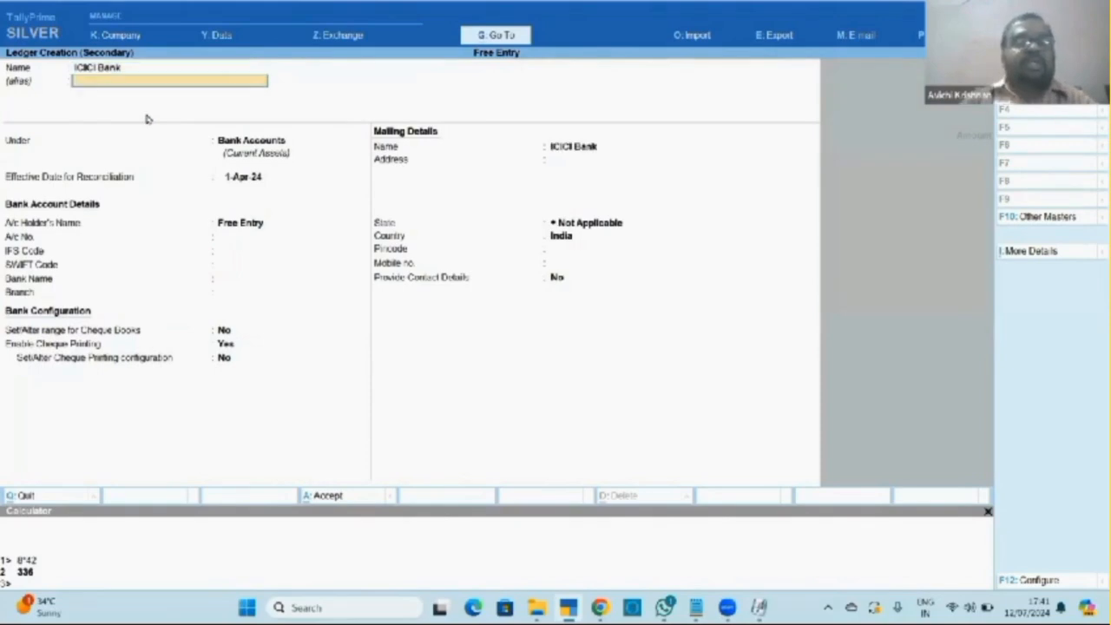
key("ctrl+a")
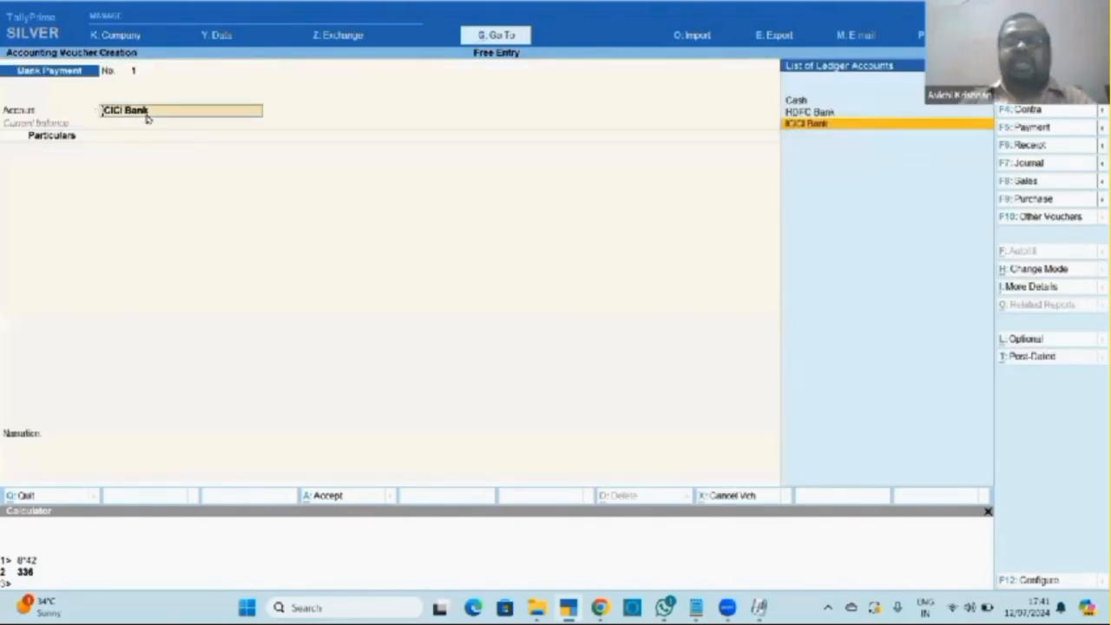
key("Up")
key("Return")
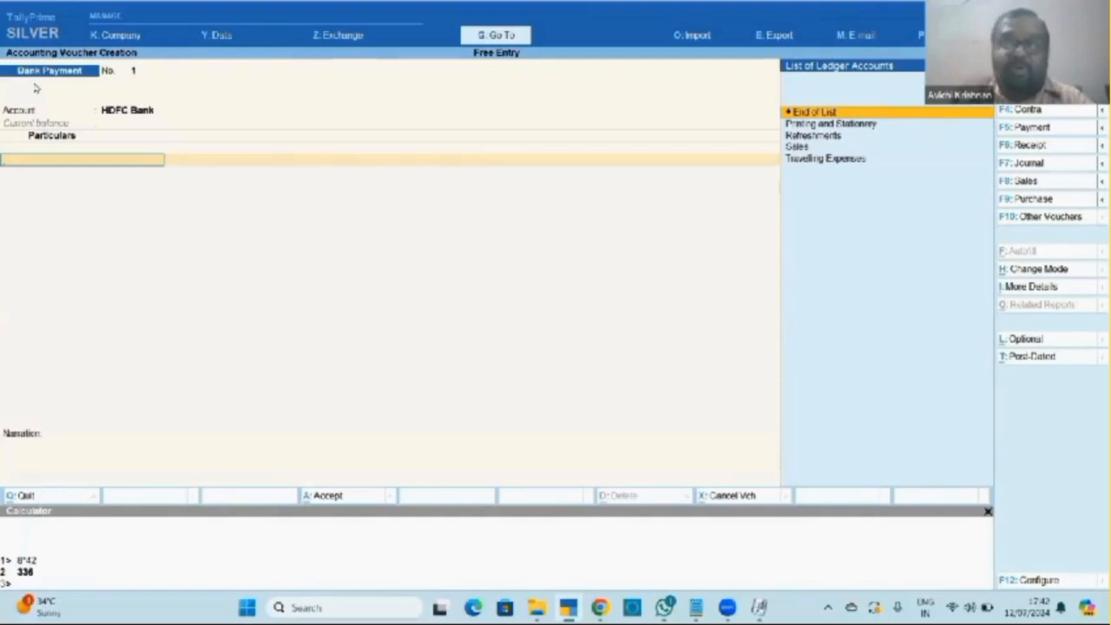
Quit the unsaved Bank Payment voucher and switch to the Notepad shortcut notes.
key("Escape")
key("Return")
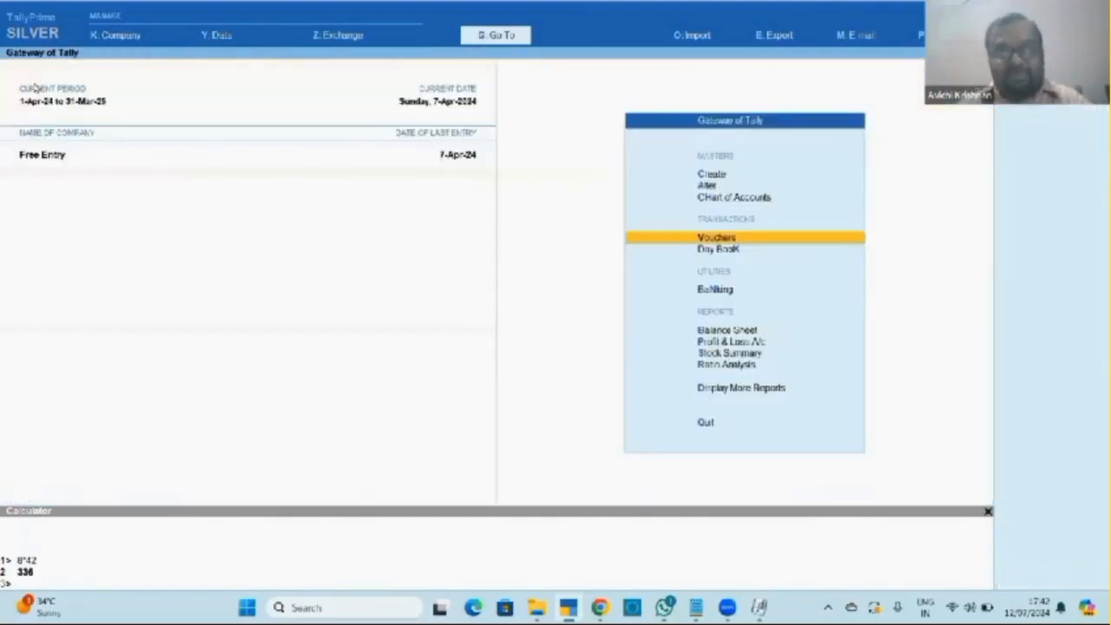
key("alt+Tab")
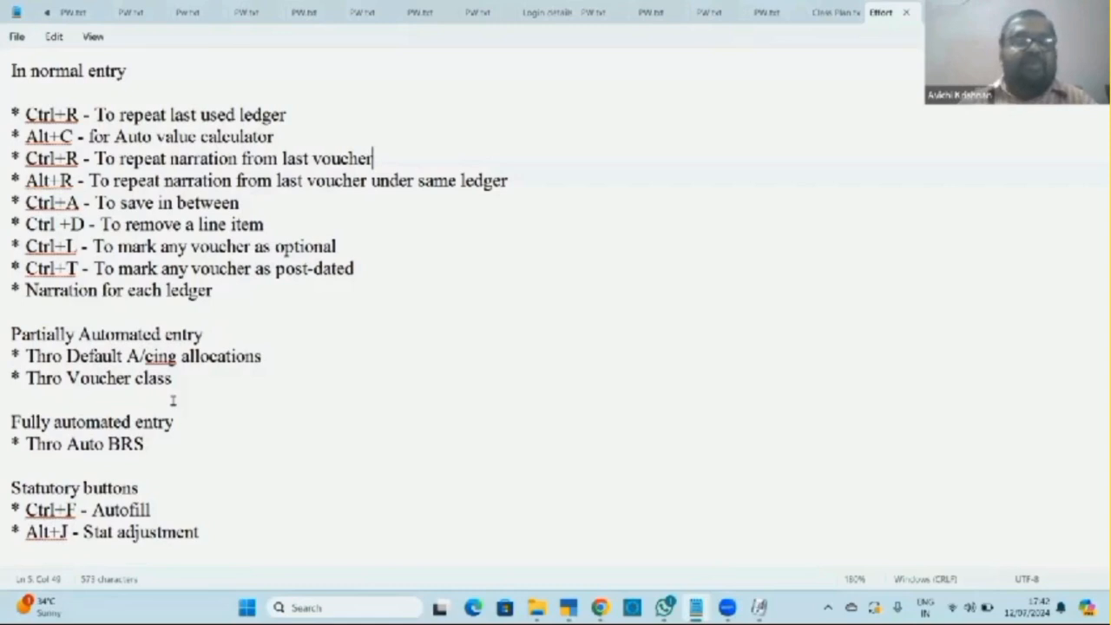
Review the 'Thro Voucher class' note in Notepad, then return to TallyPrime.
left_click(122, 384)
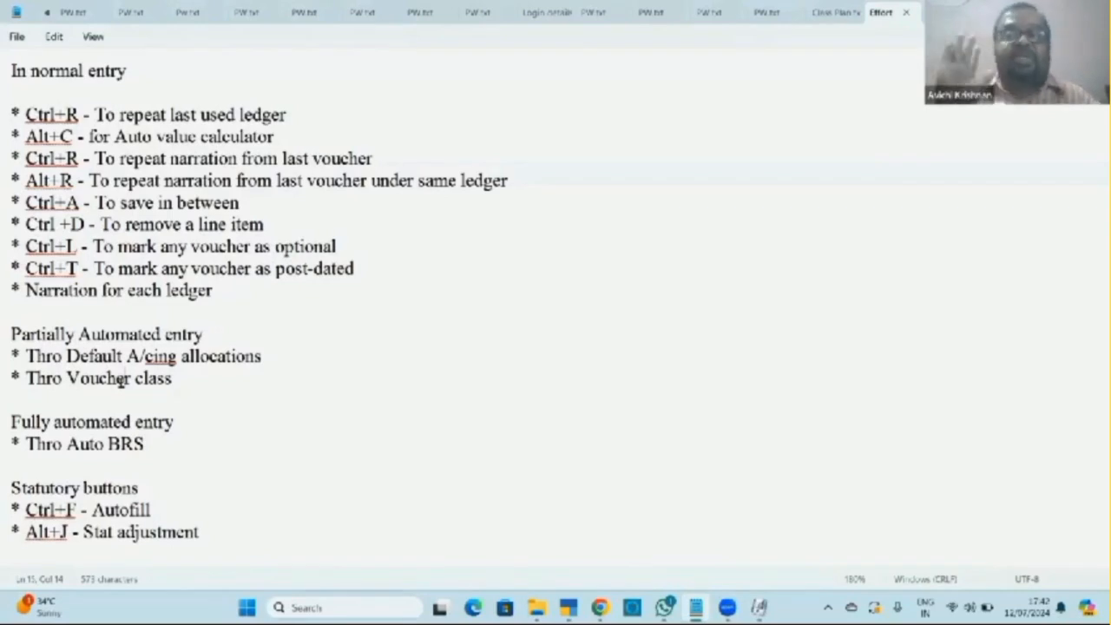
key("alt+Tab")
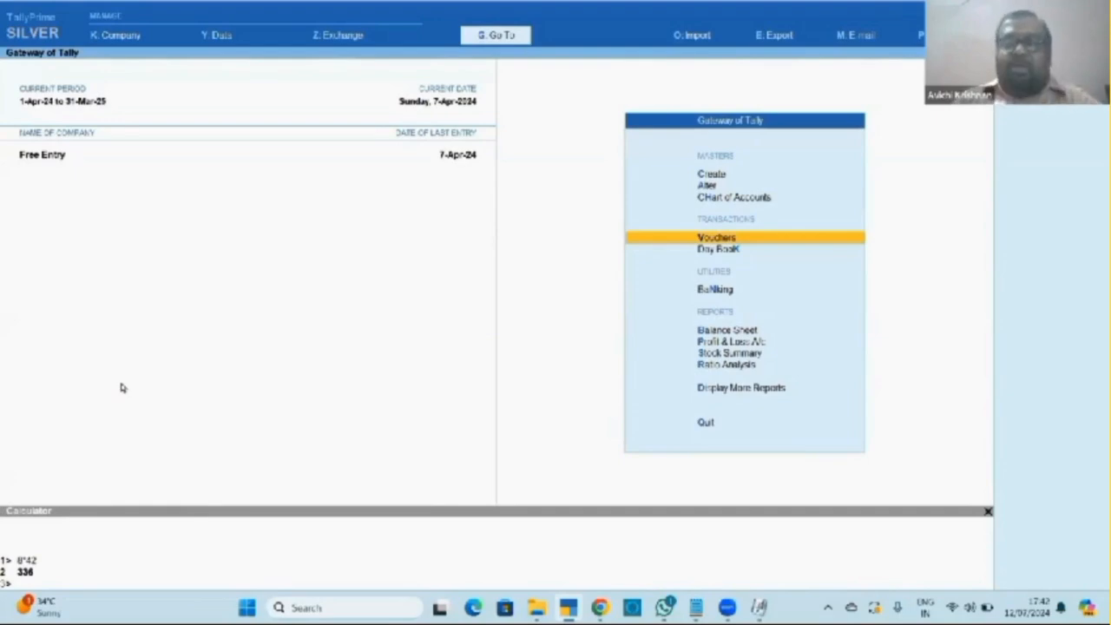
Alter the Bank Payment voucher type to turn off default accounting allocations.
key("Up")
key("Up")
key("Return")
key("Down")
key("Down")
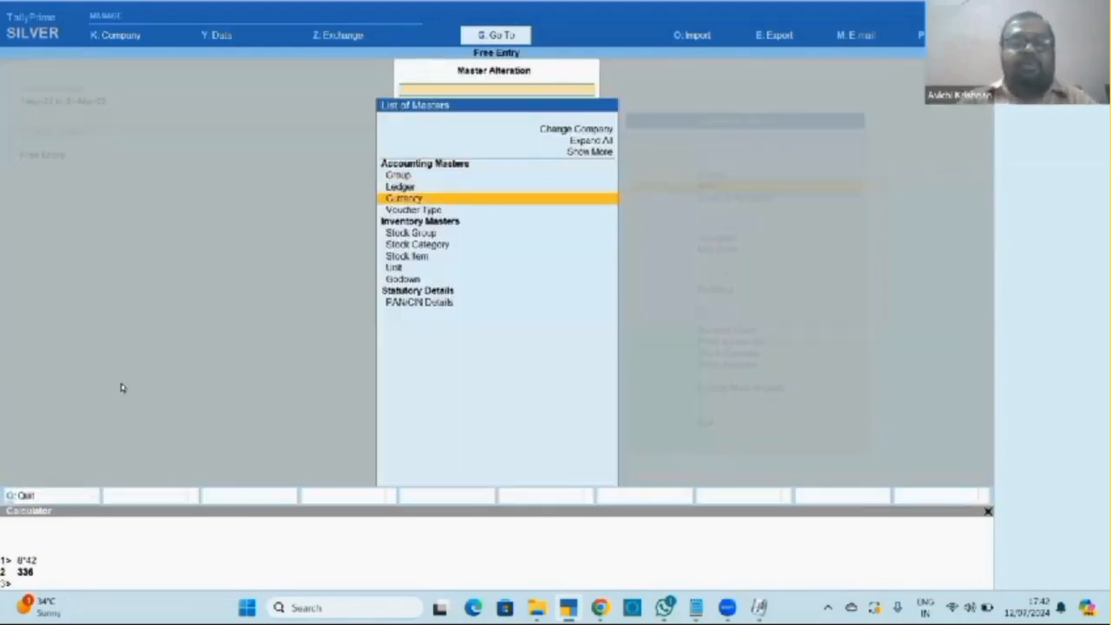
key("Down")
key("Return")
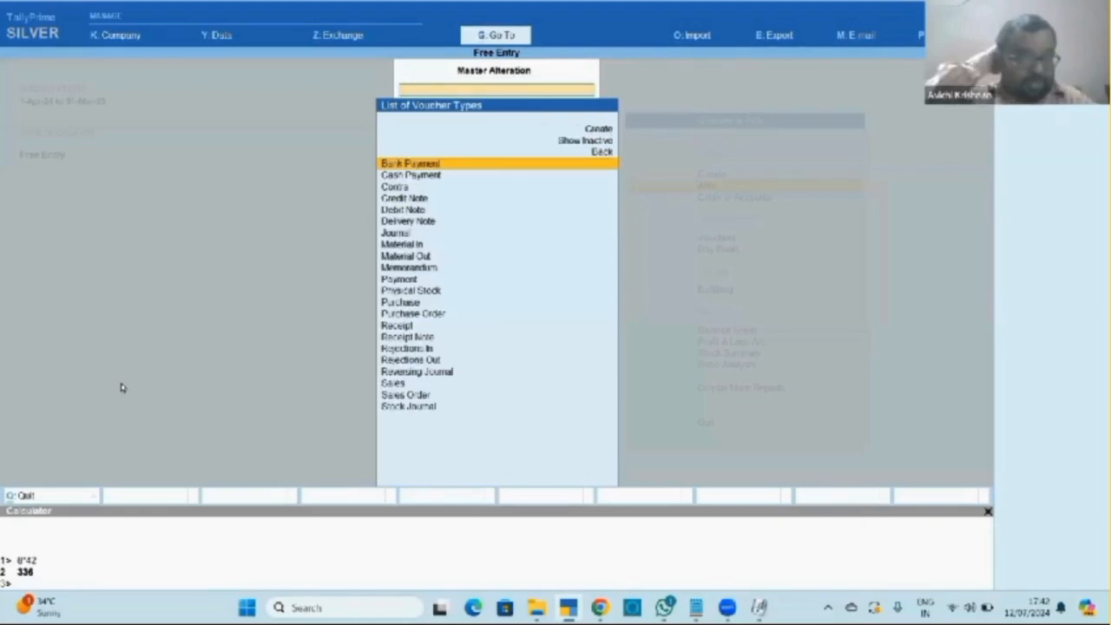
key("Return")
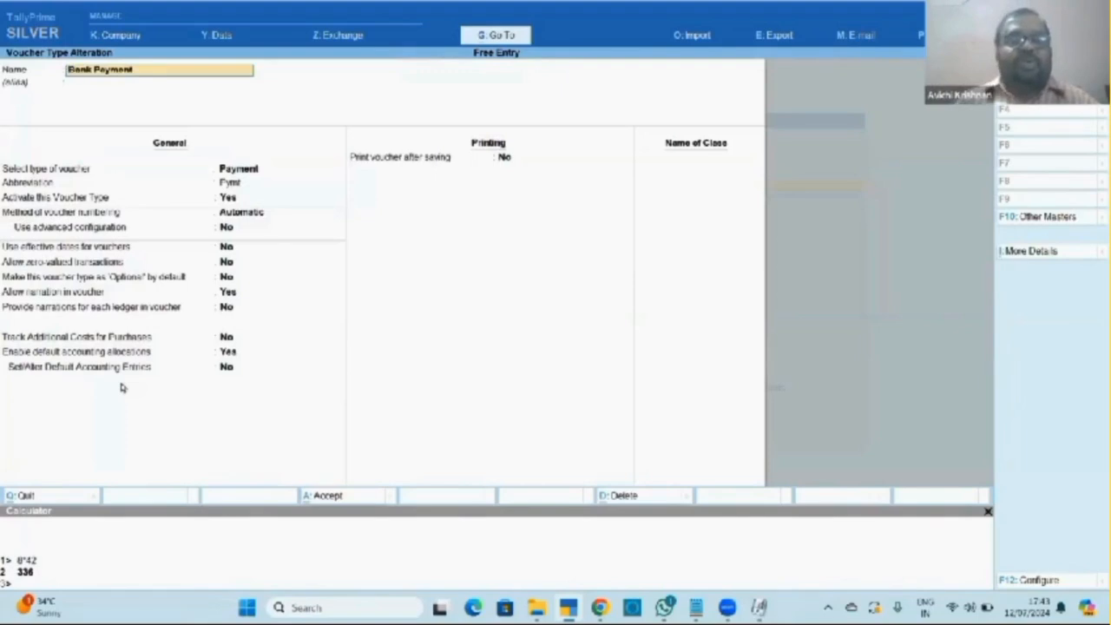
left_click(228, 352)
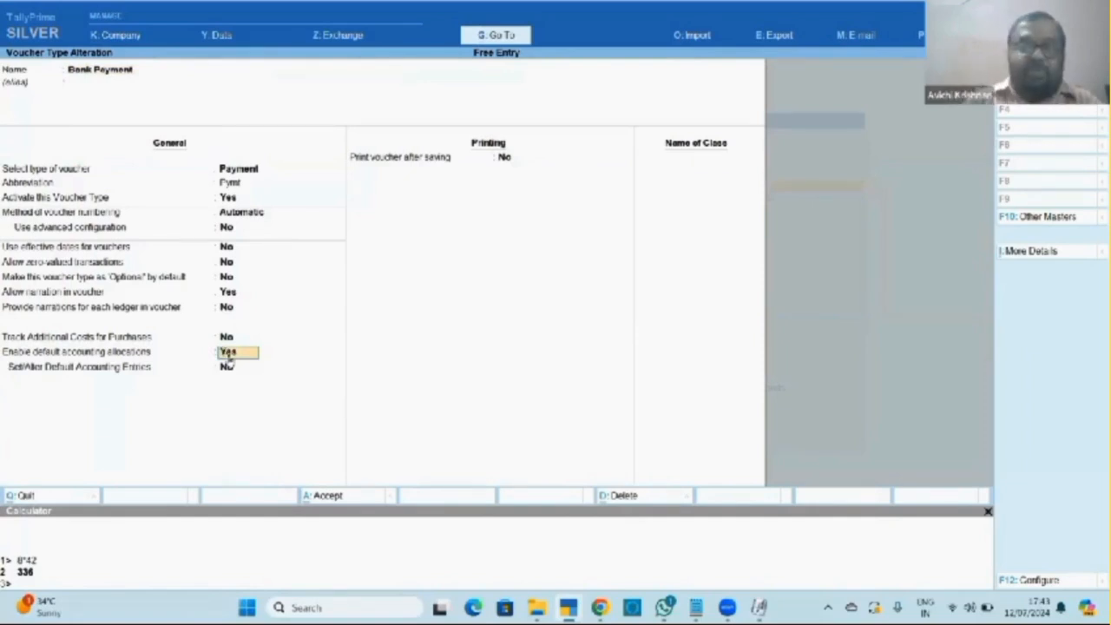
type("n")
key("Return")
key("Return")
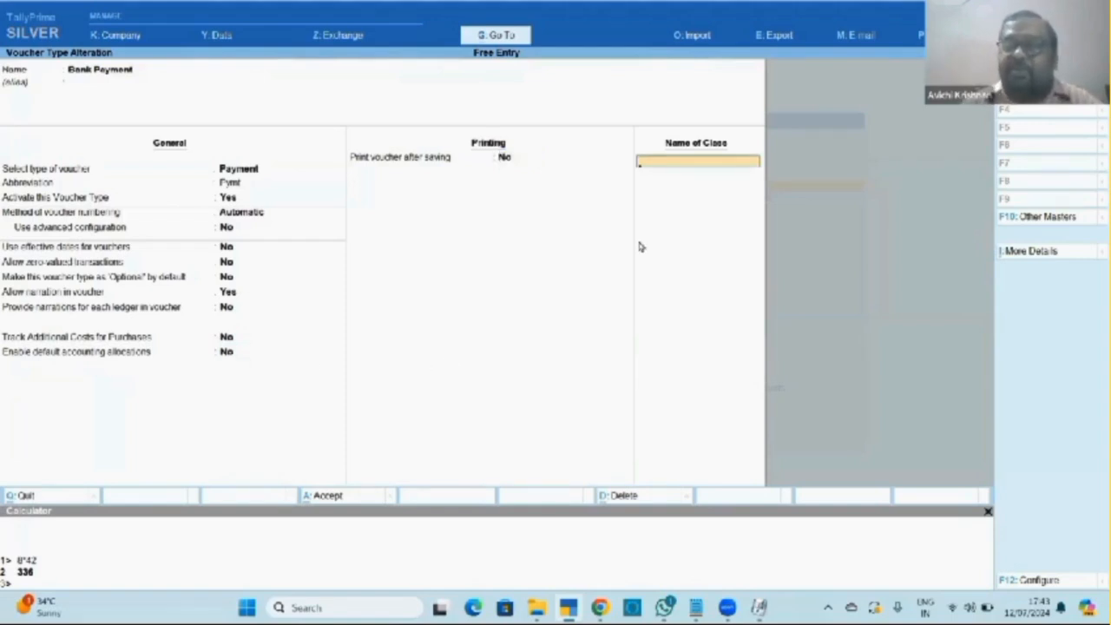
Add voucher classes HDFC and ICICI, linked to the HDFC Bank and ICICI Bank ledgers.
type("HDFC")
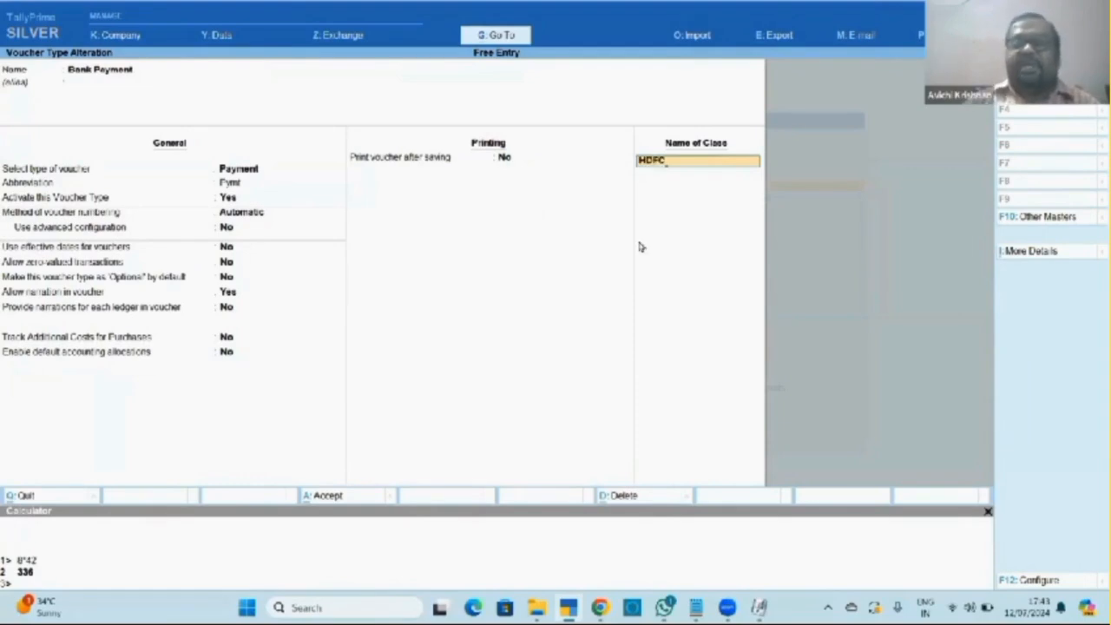
key("Return")
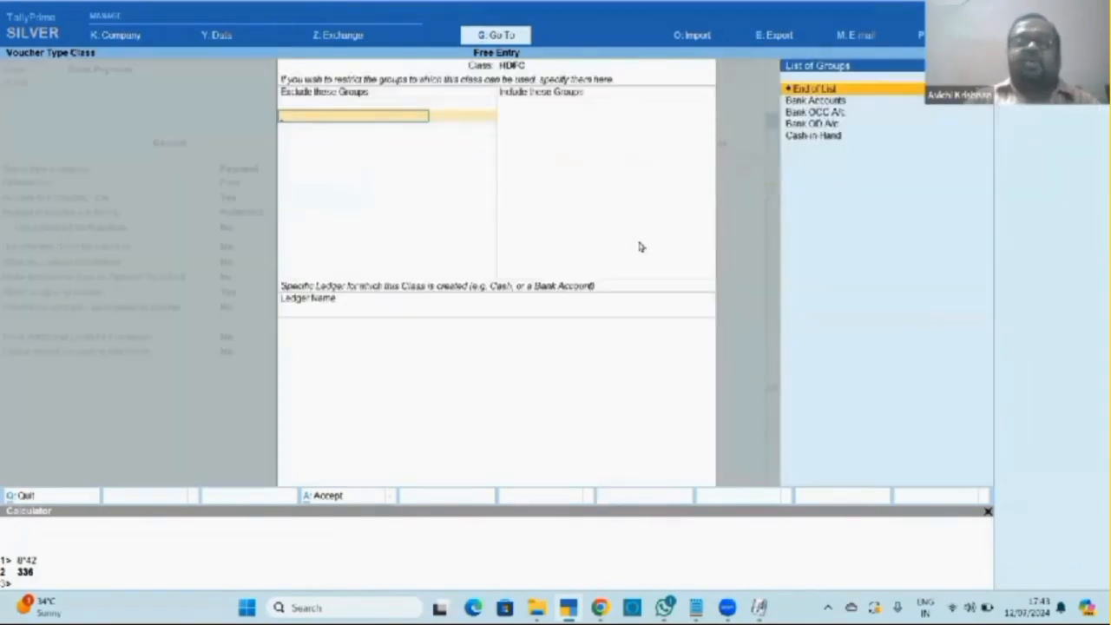
key("Return")
key("Return")
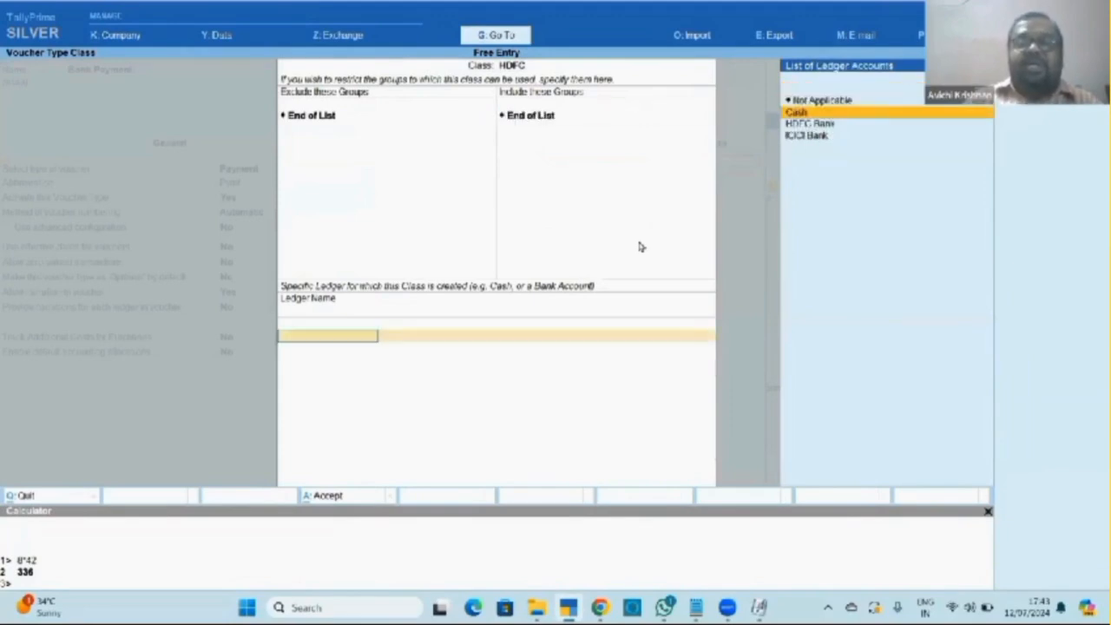
key("Down")
key("Return")
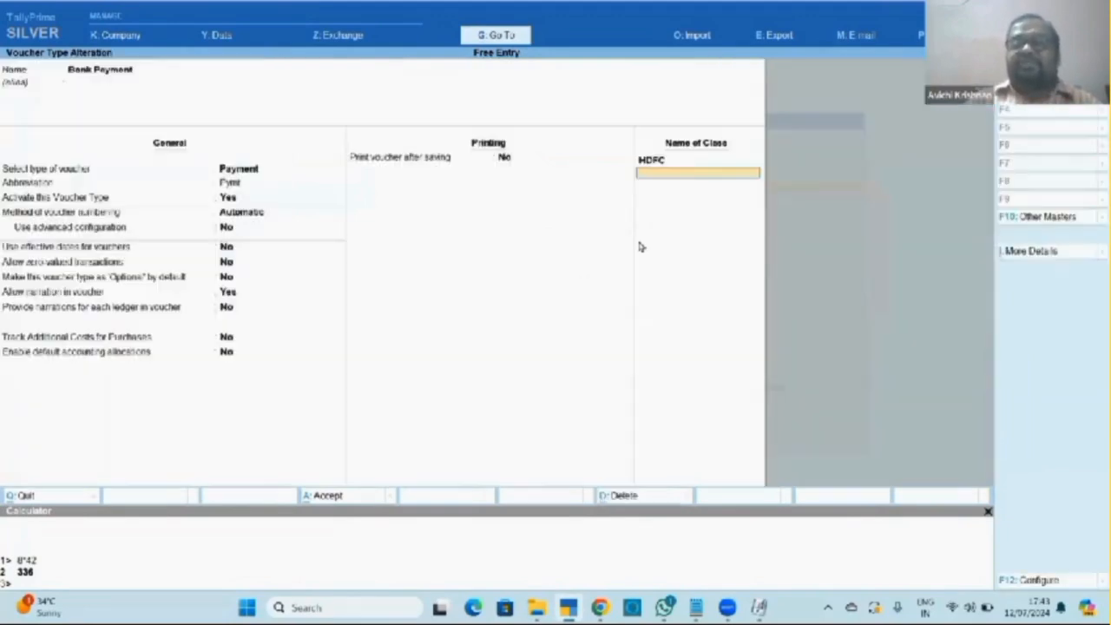
type("ICICI")
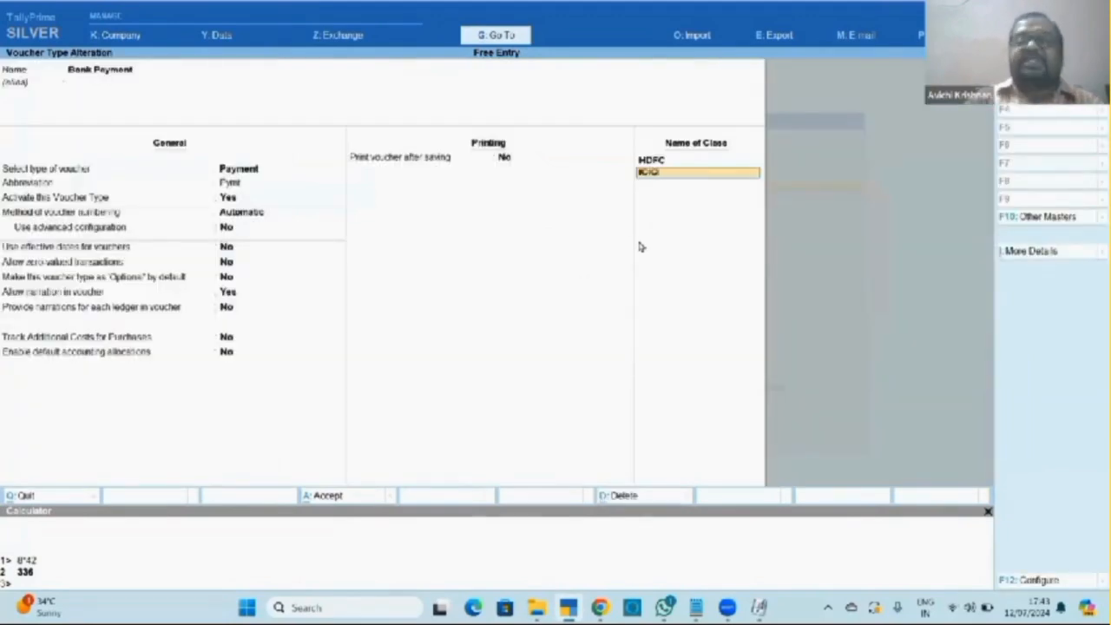
key("Return")
key("Return")
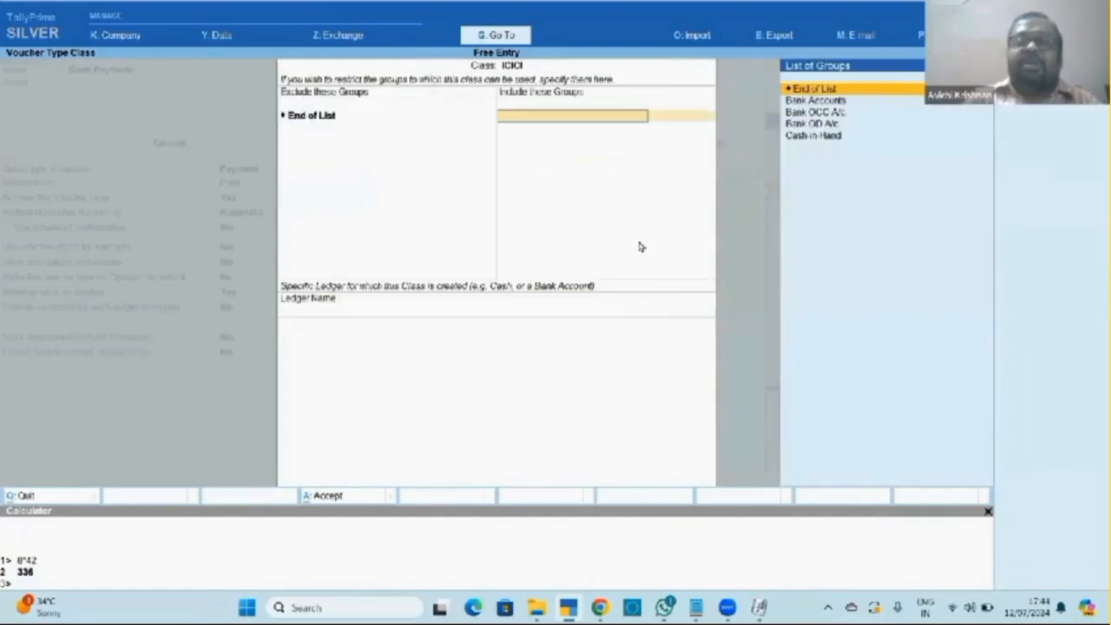
key("Return")
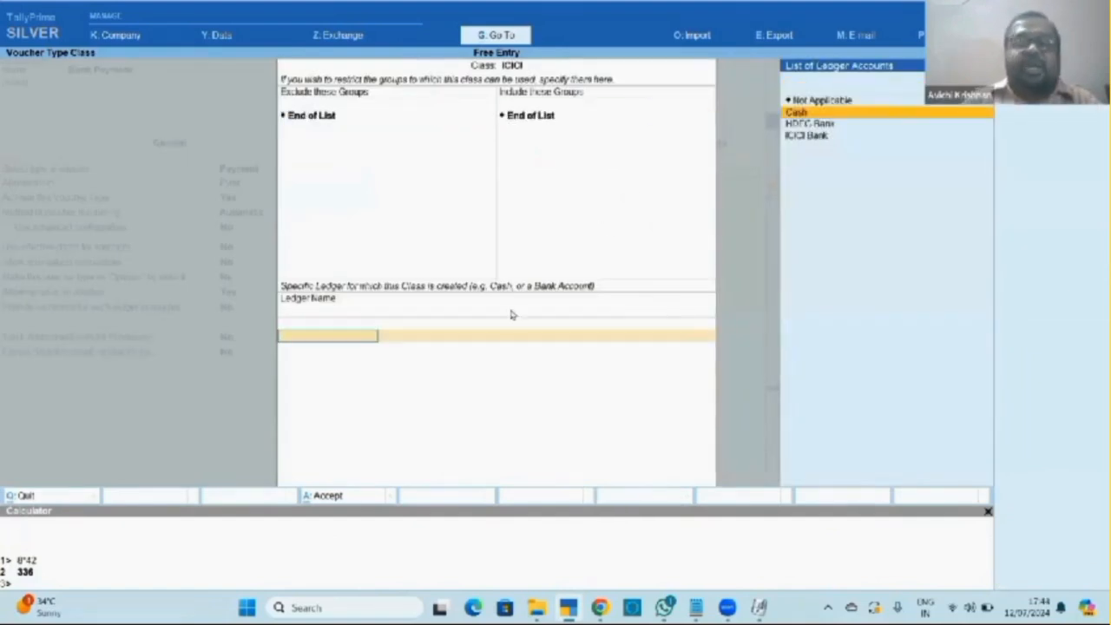
key("Down")
key("Down")
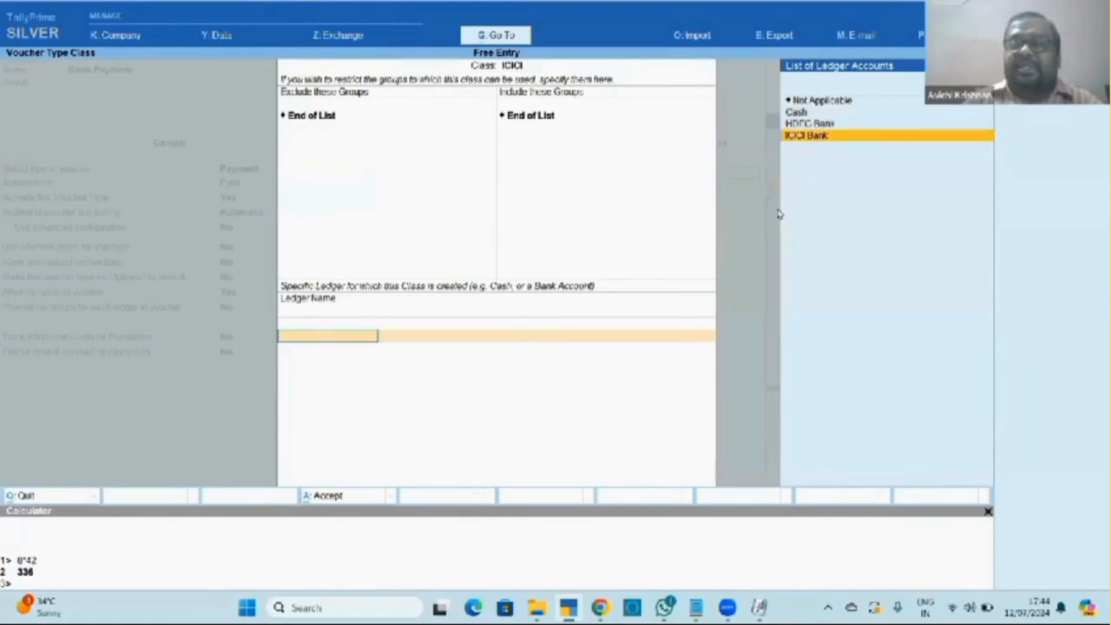
key("Return")
Save the voucher type changes and open a new voucher entry.
key("ctrl+a")
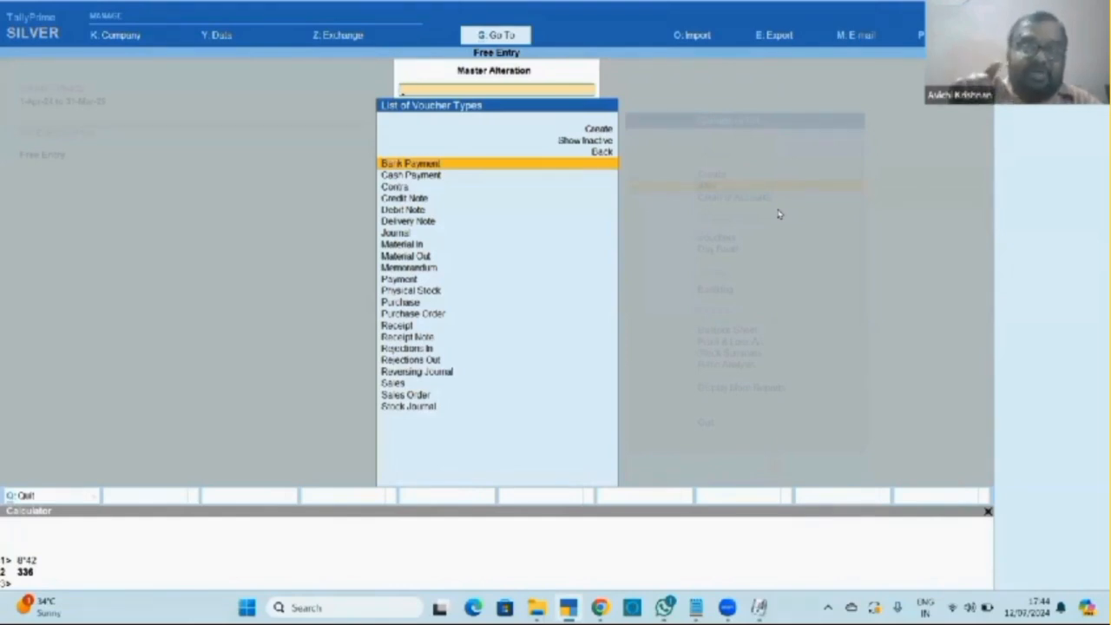
key("Escape")
key("Escape")
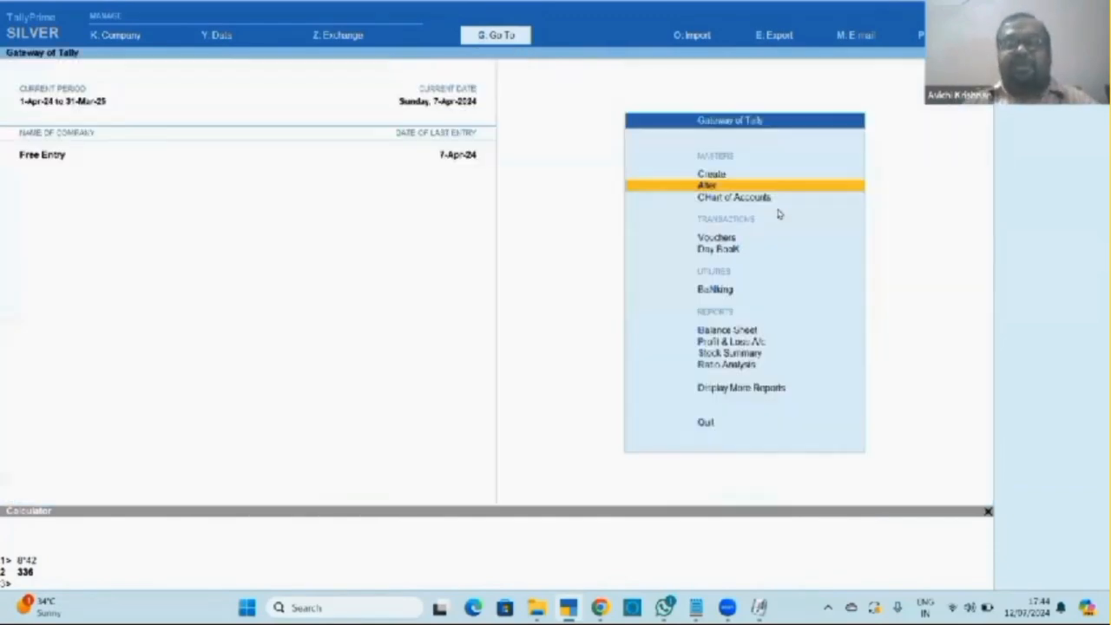
key("Down")
key("Down")
key("Return")
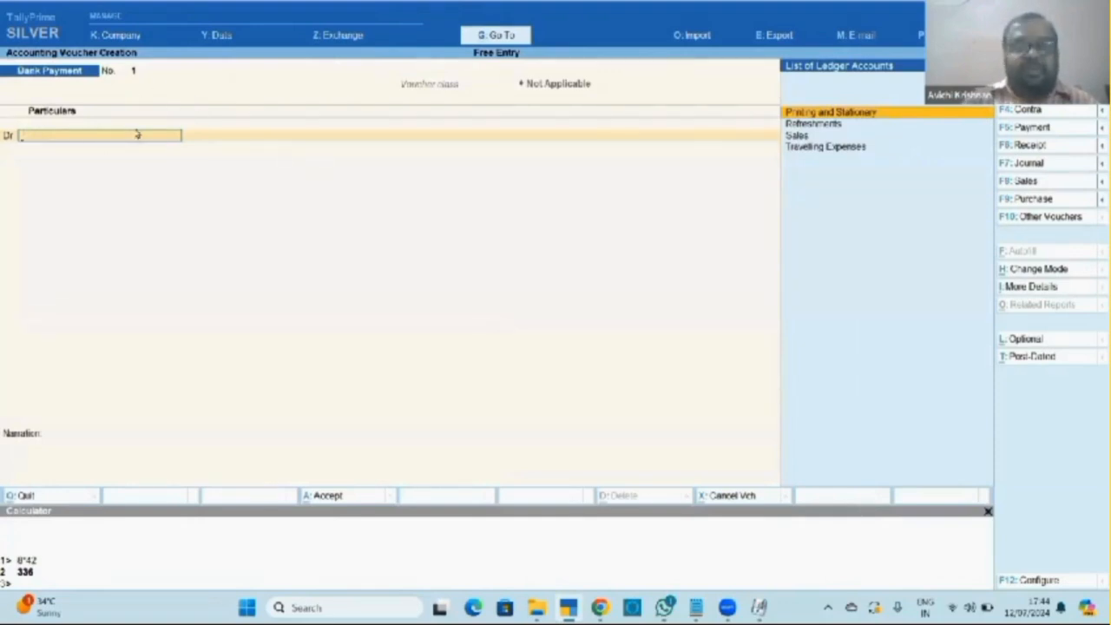
Switch the voucher through Receipt, Cash Payment and Journal types.
key("F6")
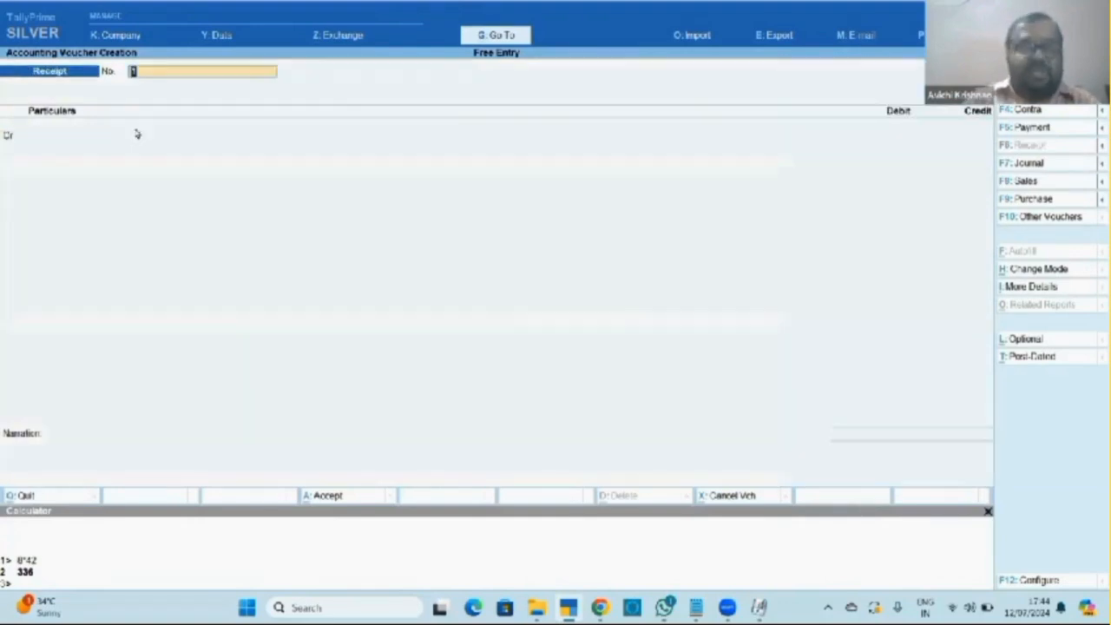
key("F5")
key("Up")
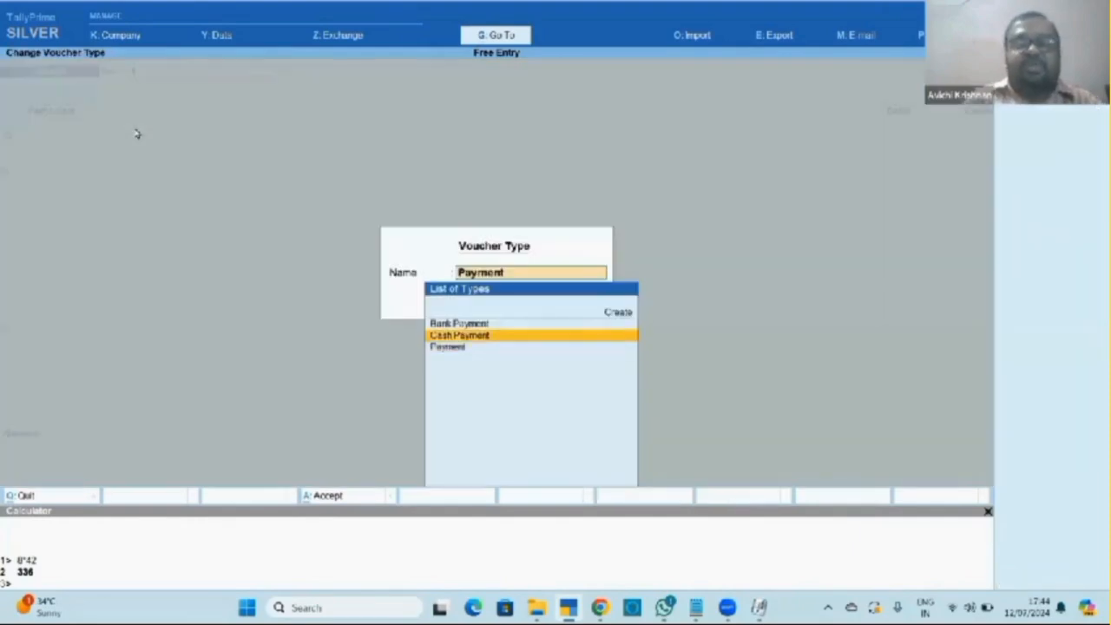
key("Return")
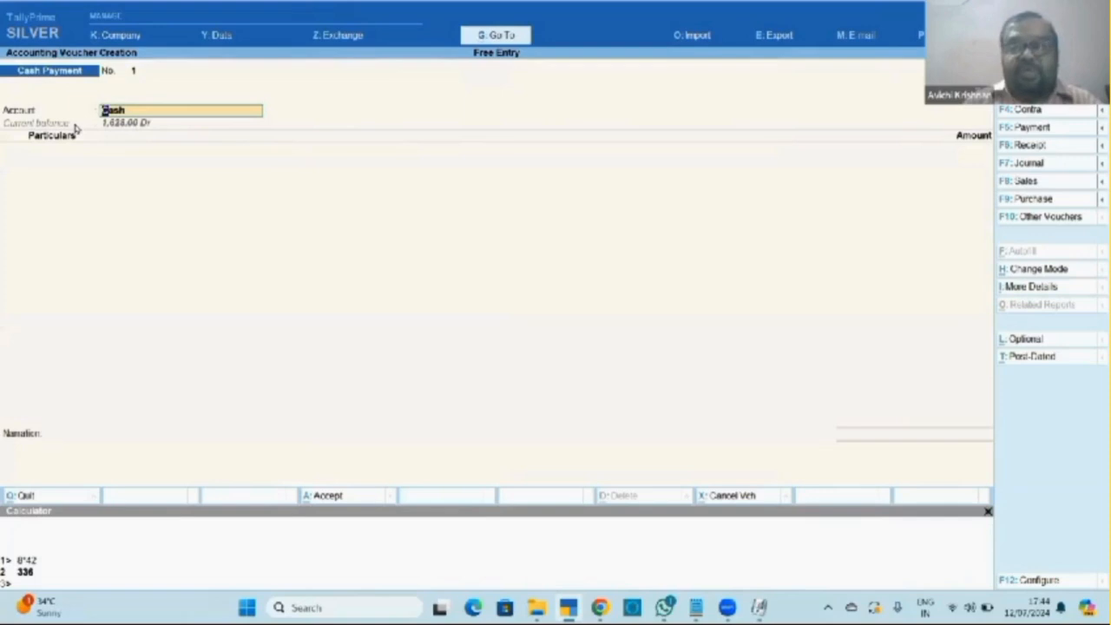
key("F7")
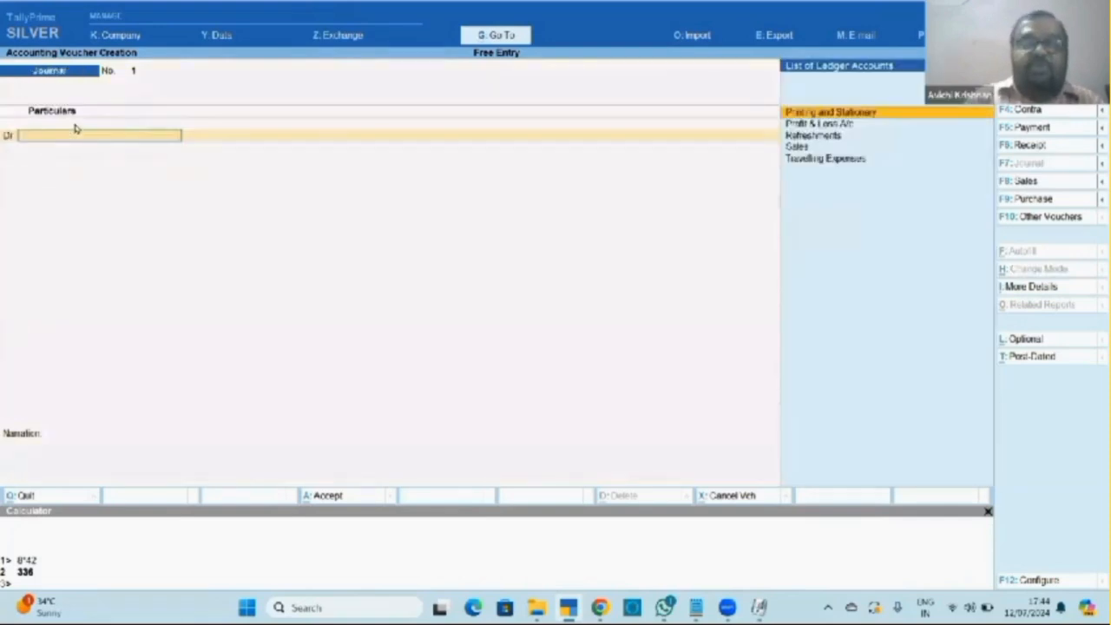
Open a Bank Payment voucher under the HDFC class, then switch it to the ICICI class.
key("F5")
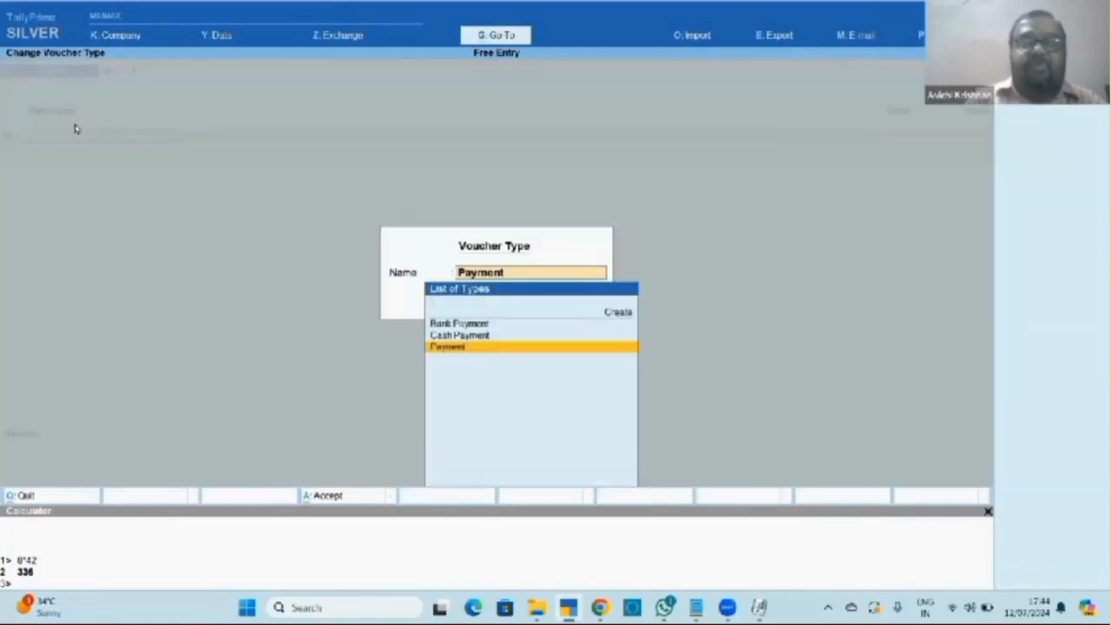
key("Up")
key("Up")
key("Return")
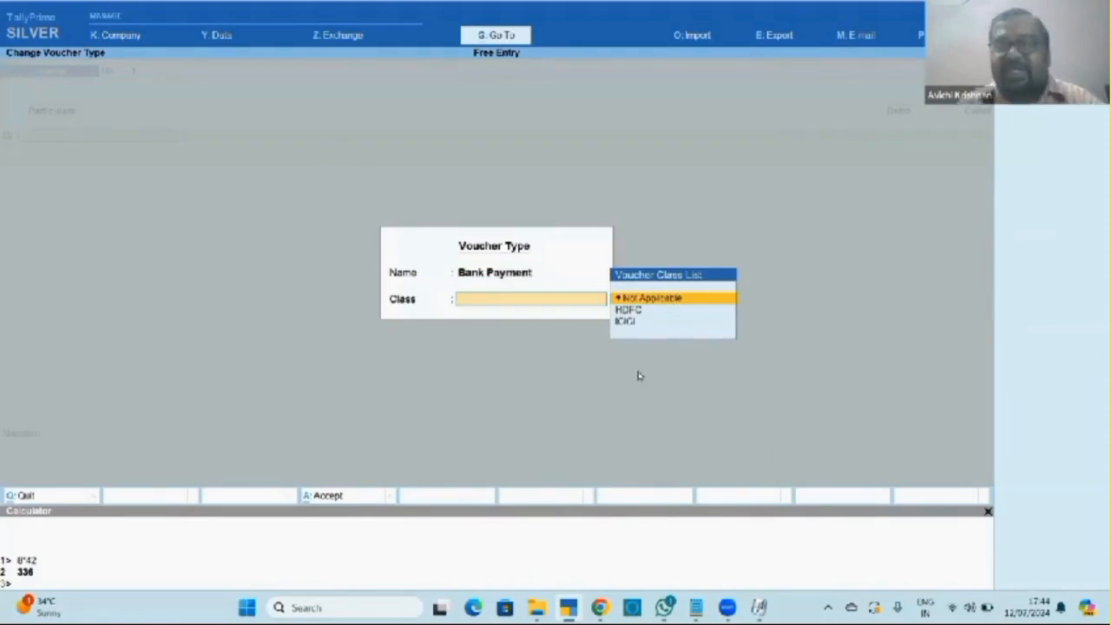
key("Down")
key("Return")
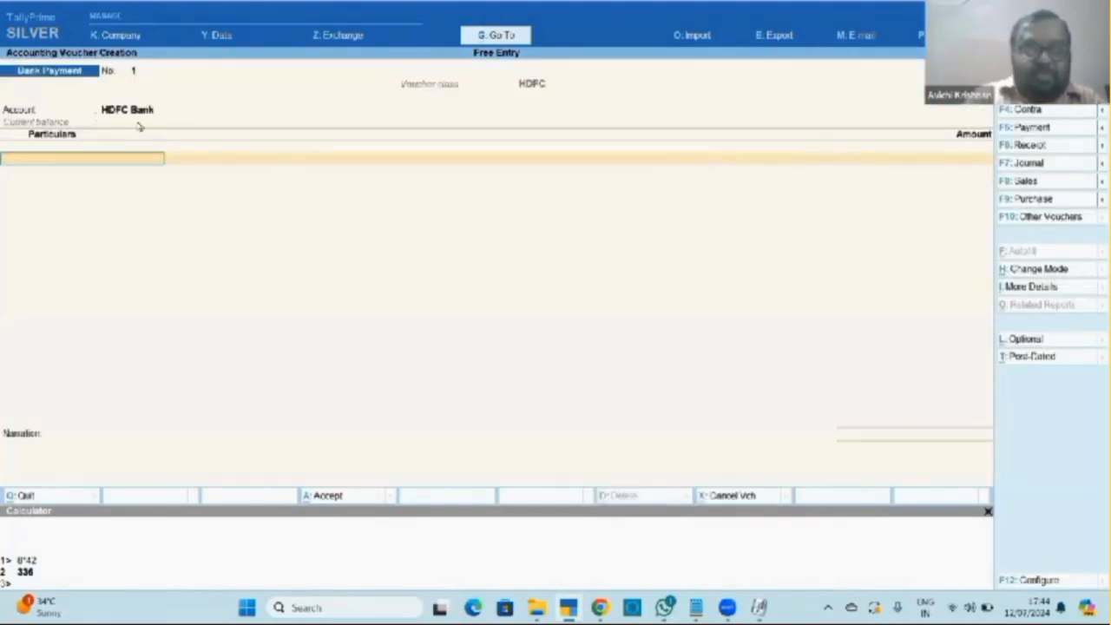
key("F5")
key("Down")
key("Return")
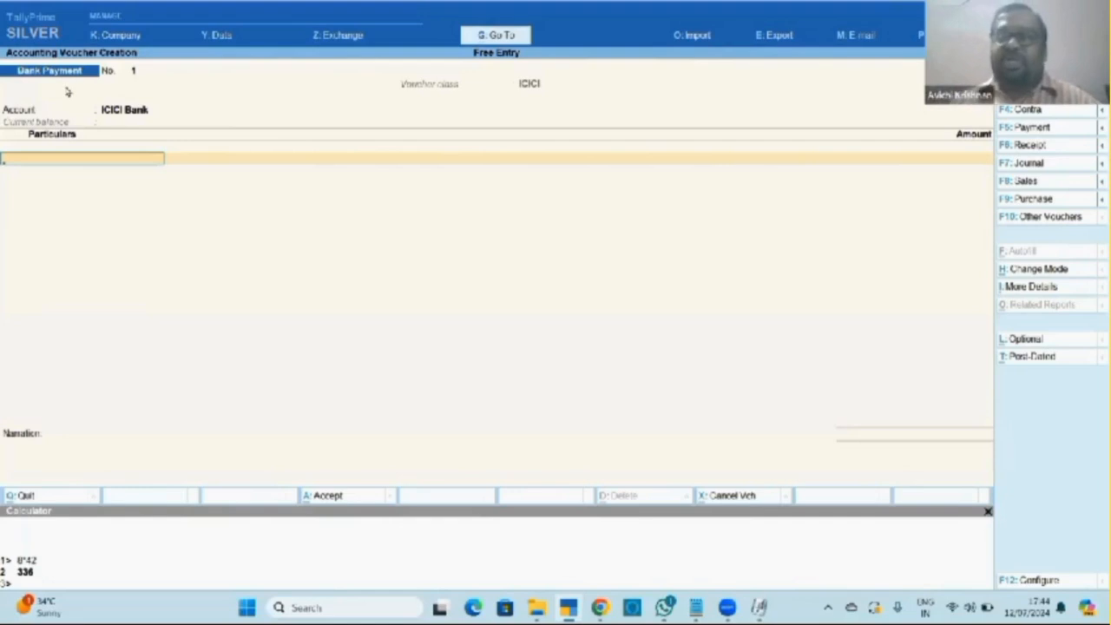
Abandon the voucher and return to the Gateway of Tally.
key("Escape")
key("y")
key("Up")
key("Up")
key("Up")
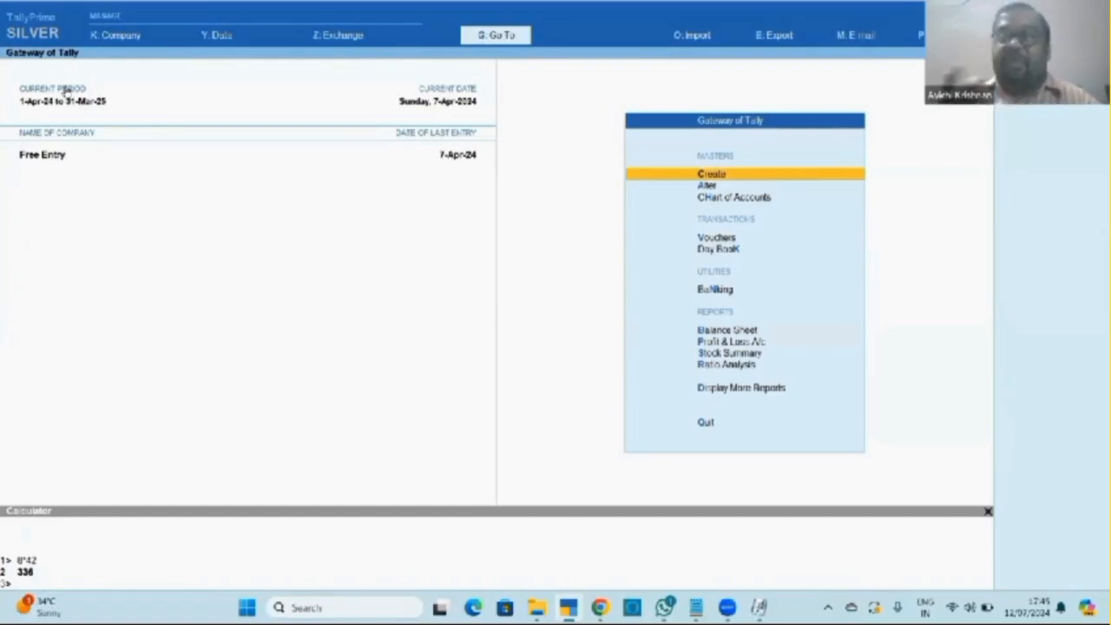
Enable GST in company features and set the state to Tamil Nadu.
key("F11")
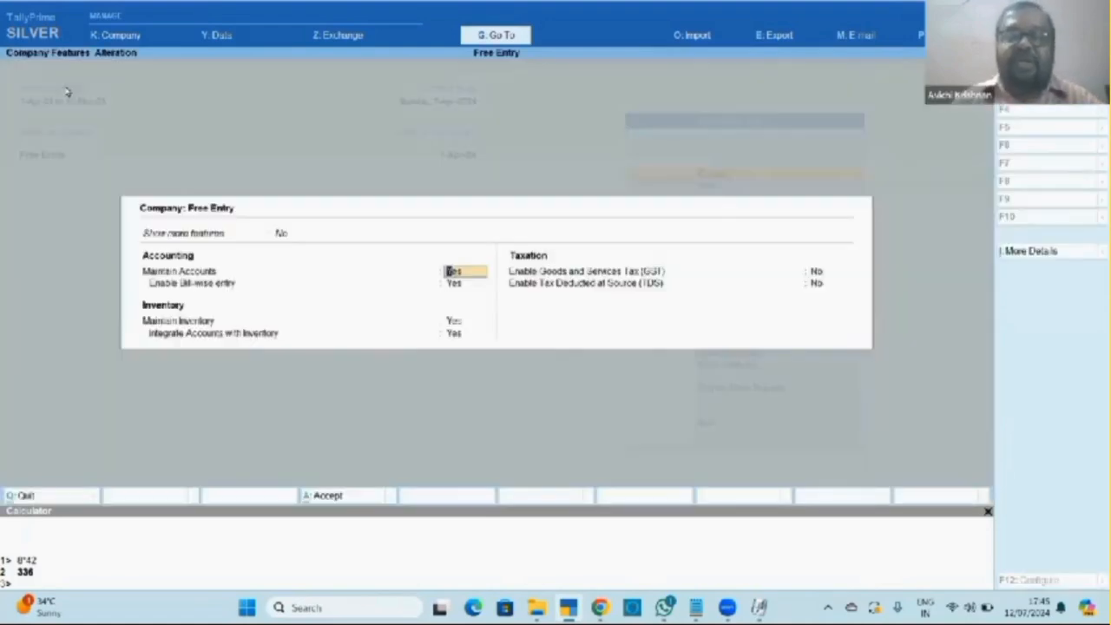
key("Return")
key("Return")
key("Return")
key("Return")
key("y")
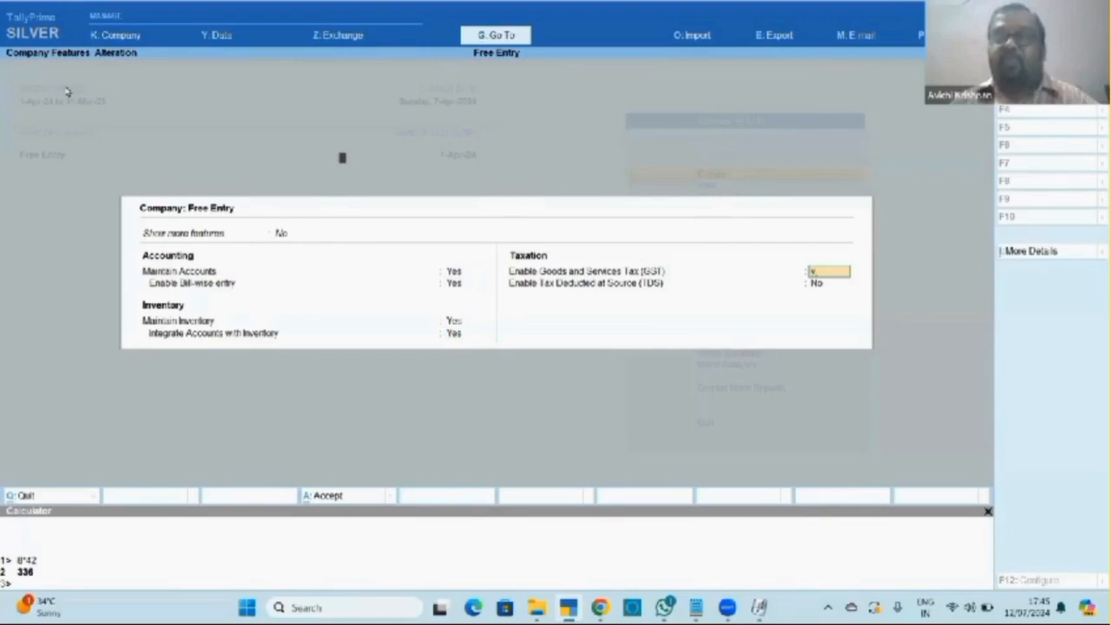
key("Return")
type("Tam")
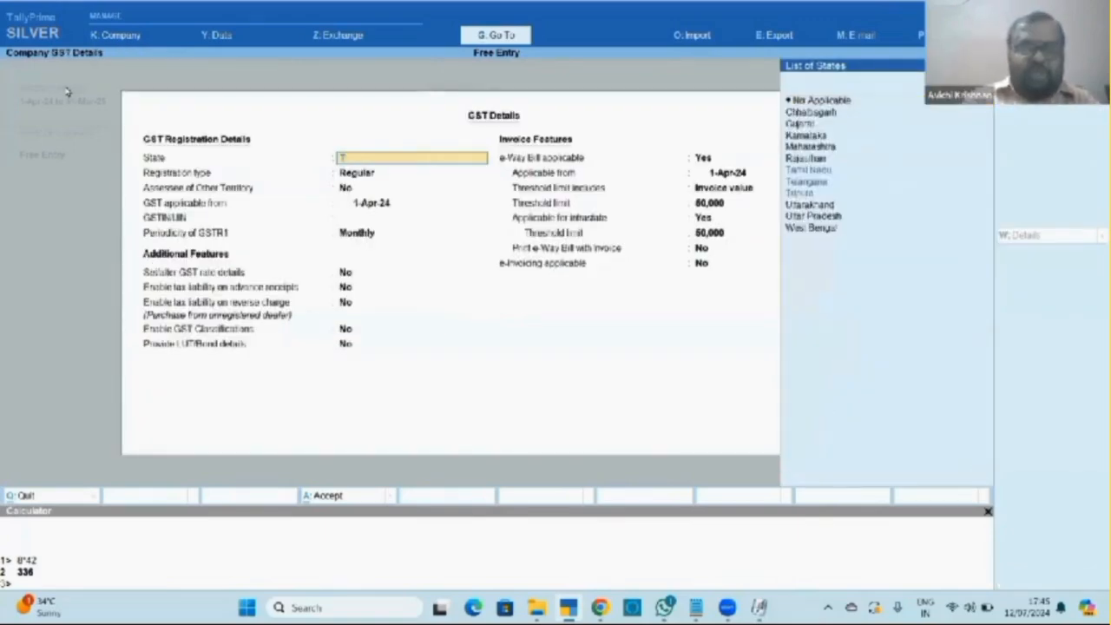
key("Return")
key("Return")
key("Return")
key("Return")
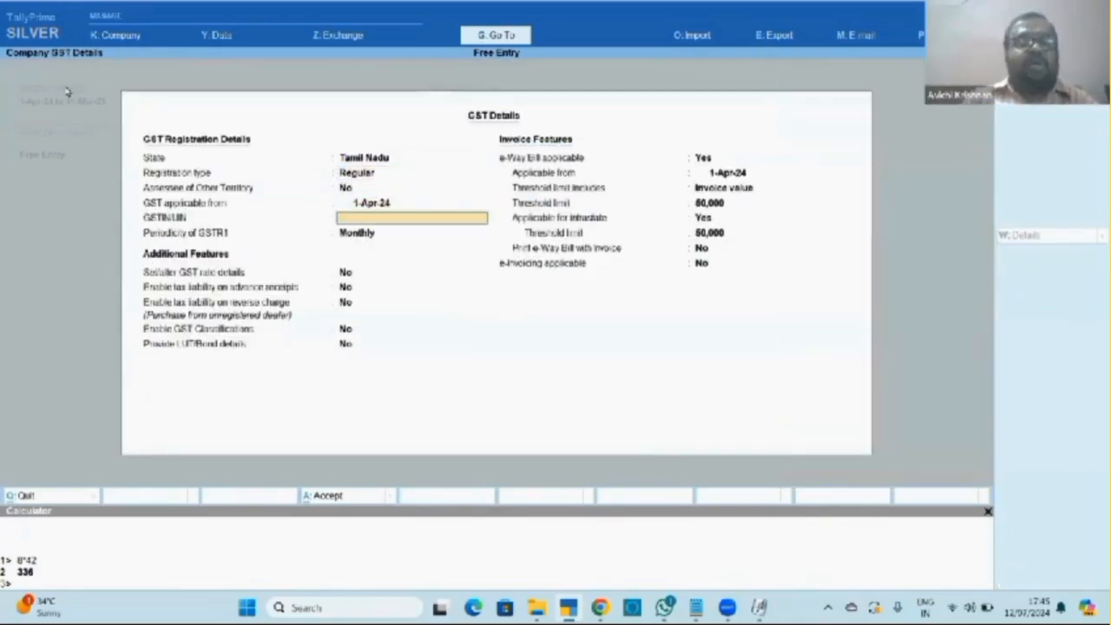
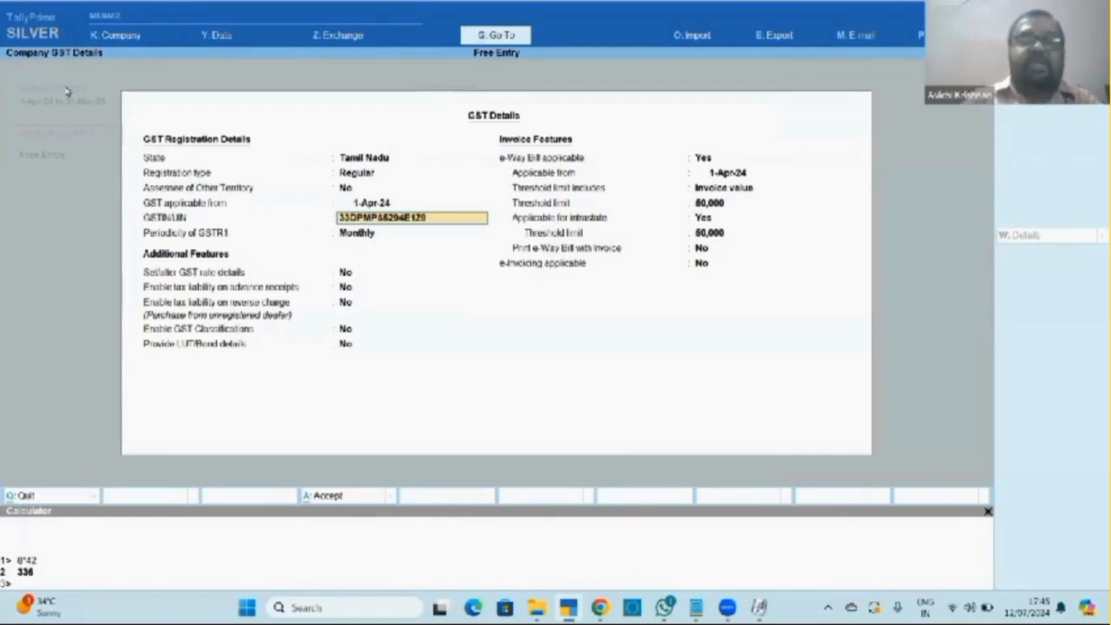
Enter the company's GSTIN, accept the GST details and save the feature changes.
key("Return")
key("Return")
key("Return")
key("Return")
key("Return")
key("Return")
key("Return")
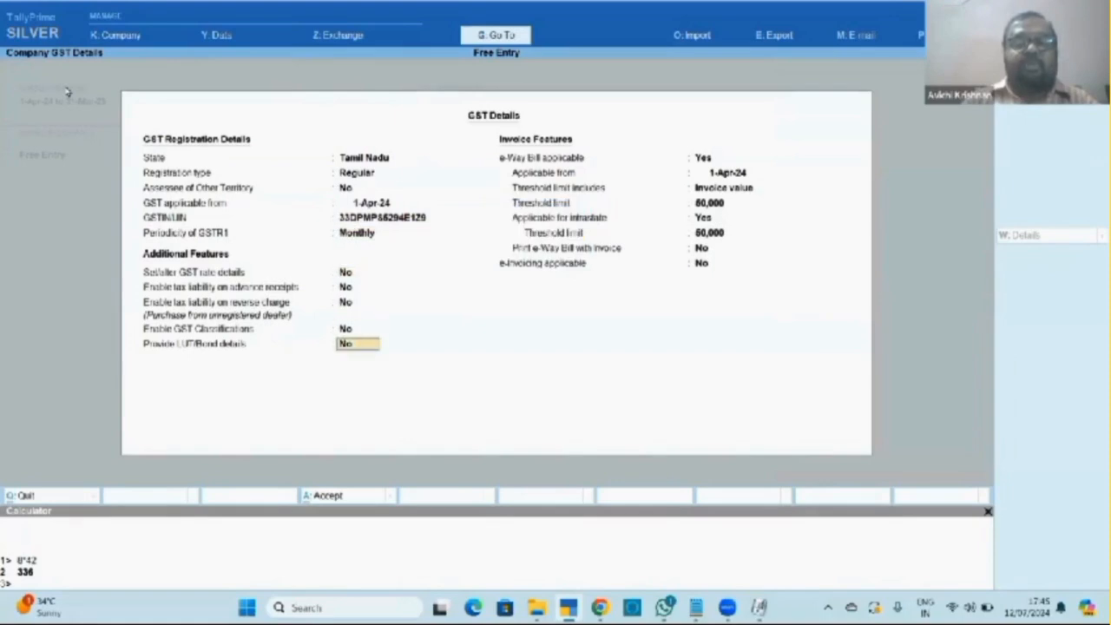
key("Return")
key("Return")
key("ctrl+a")
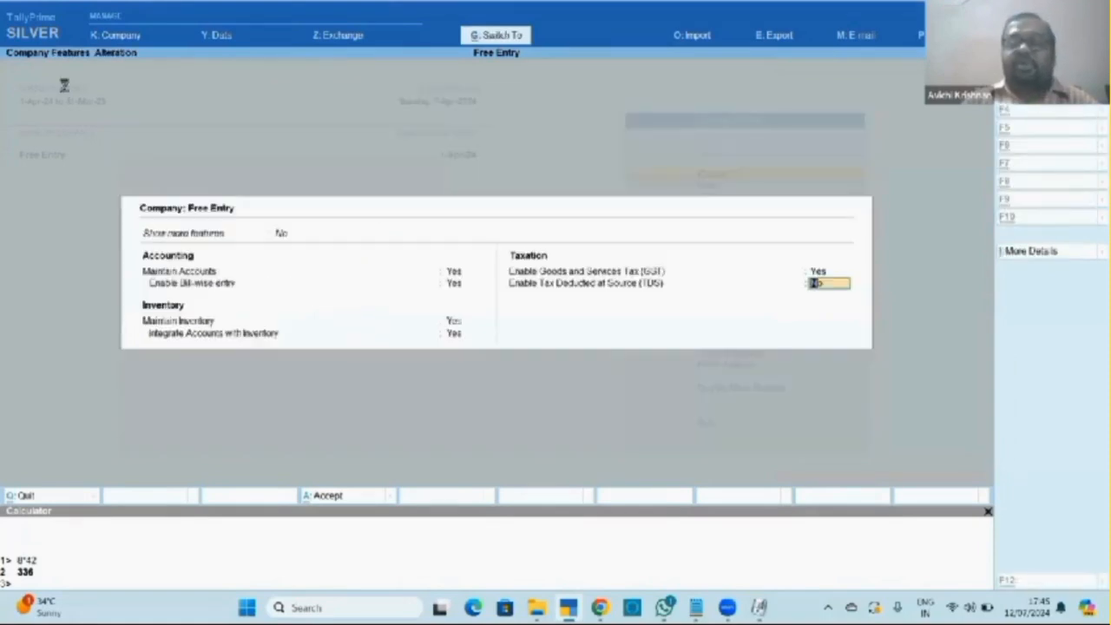
key("ctrl+a")
key("Down")
key("Down")
key("Down")
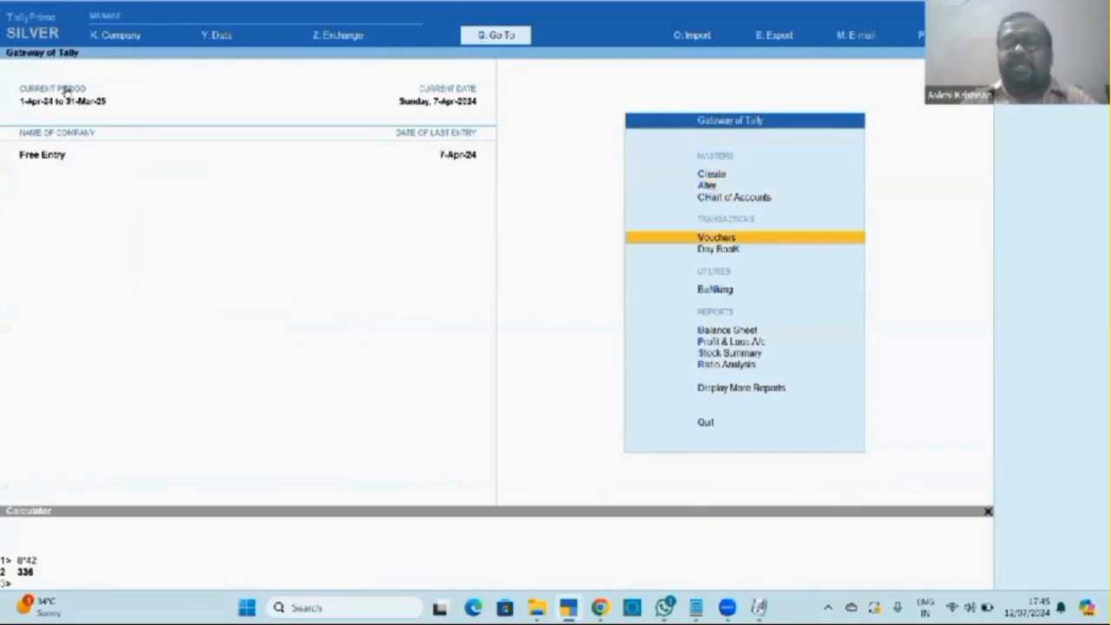
Open the Sales voucher type for alteration.
key("Up")
key("Up")
key("Return")
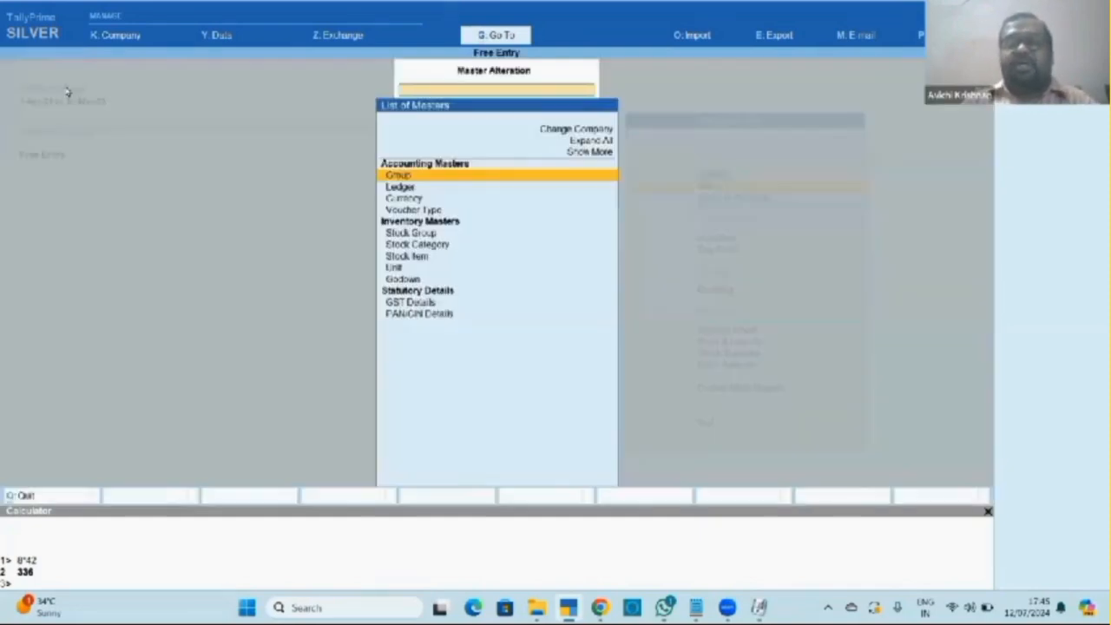
key("Down")
key("Down")
key("Down")
key("Return")
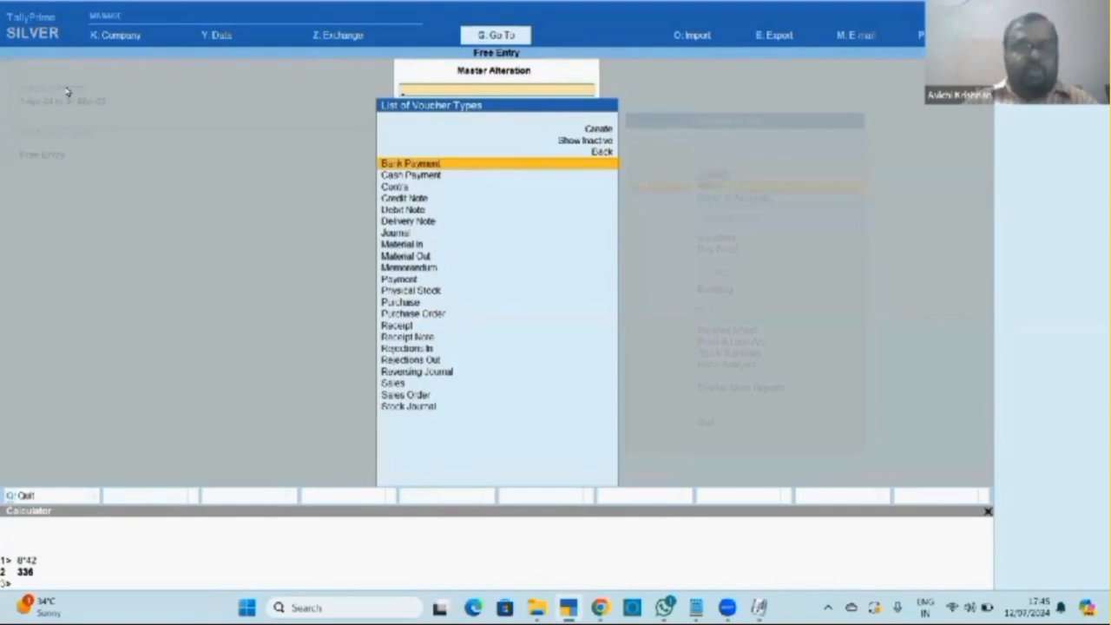
type("Sal")
key("Return")
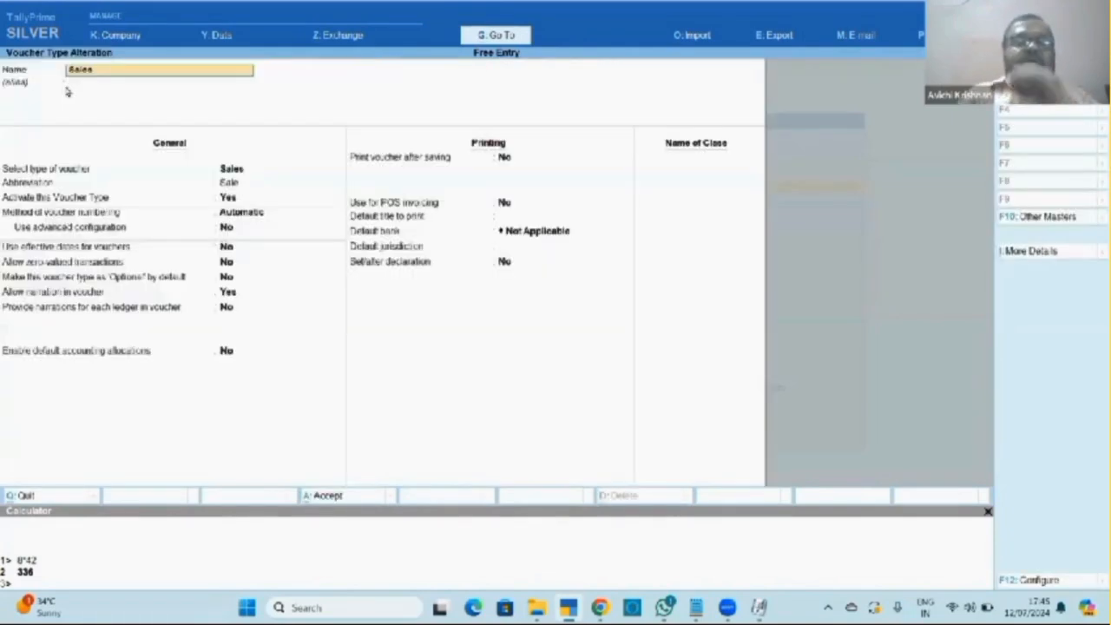
Set default accounting allocations to Yes and bring up the default accounting entries.
key("Return")
key("Return")
key("Return")
key("Return")
key("Return")
key("Return")
key("Return")
key("Return")
key("Return")
key("Return")
key("Return")
key("Return")
key("Return")
key("Return")
key("Return")
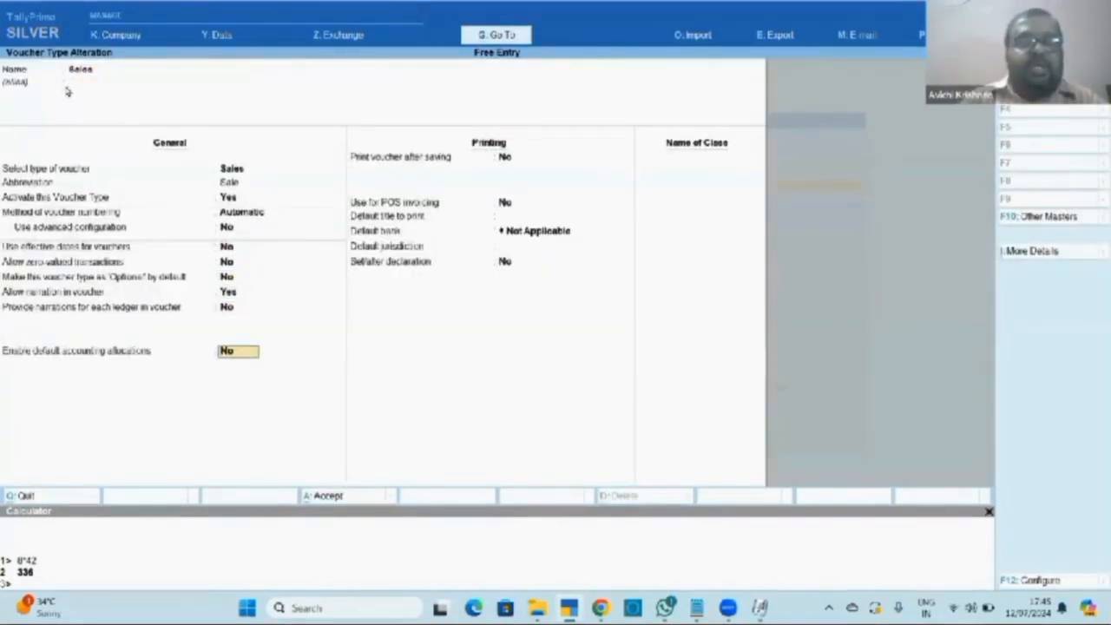
key("Return")
key("Return")
key("Return")
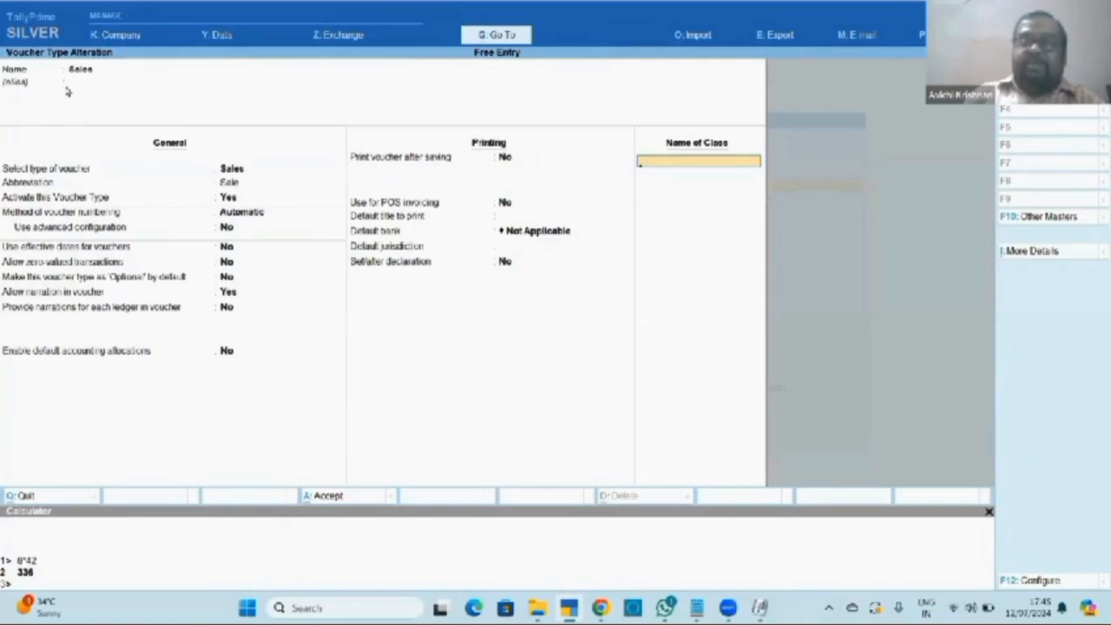
key("BackSpace")
key("BackSpace")
key("BackSpace")
key("BackSpace")
key("BackSpace")
key("BackSpace")
key("BackSpace")
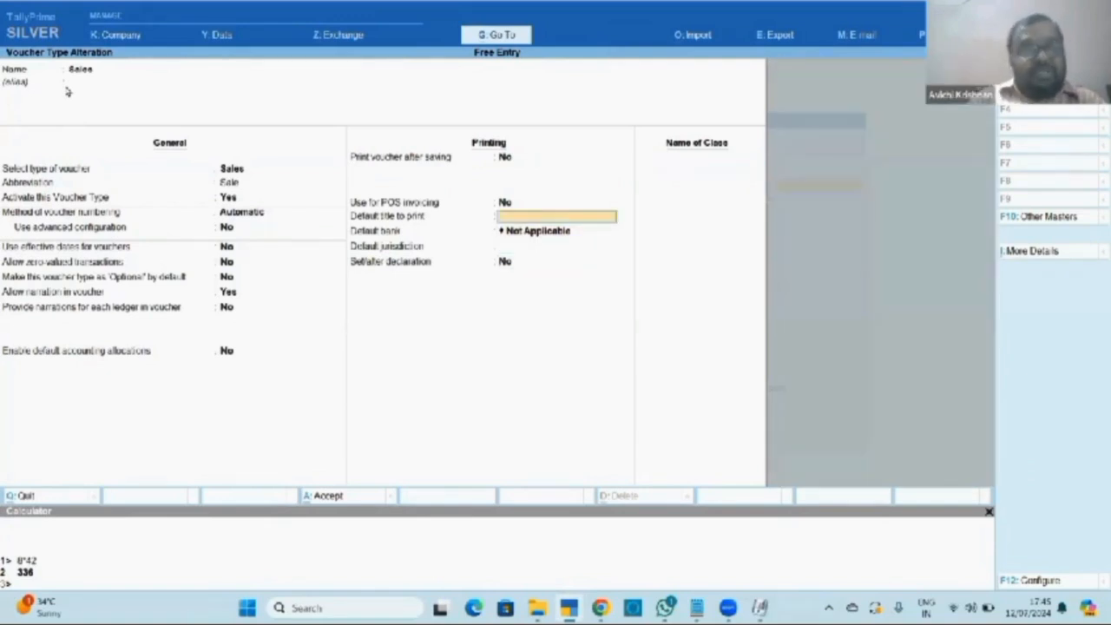
type("y")
key("Return")
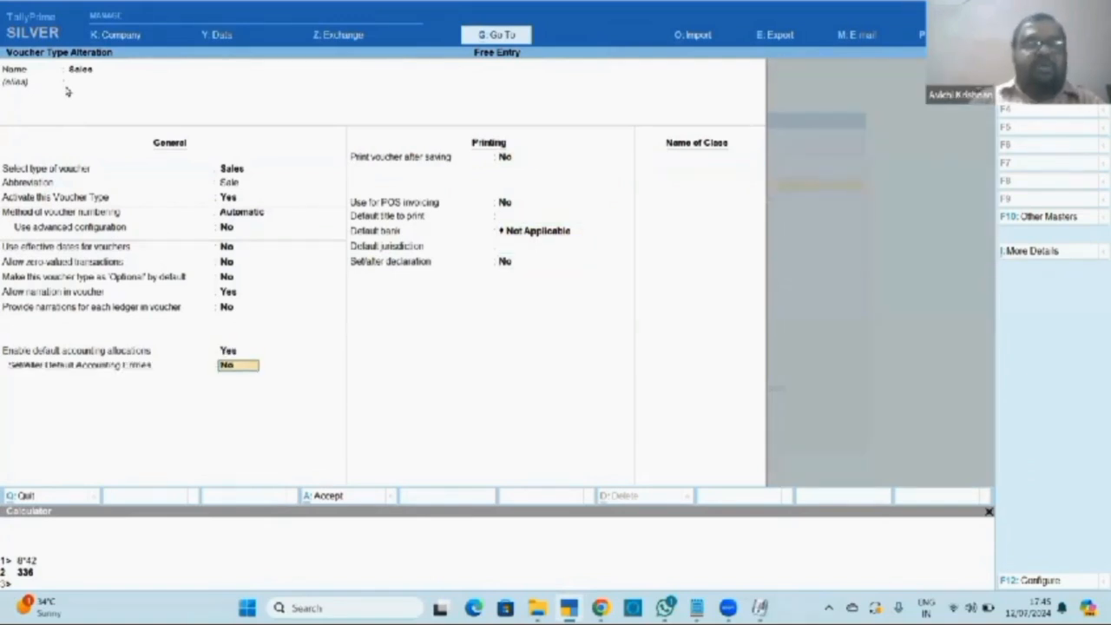
key("Return")
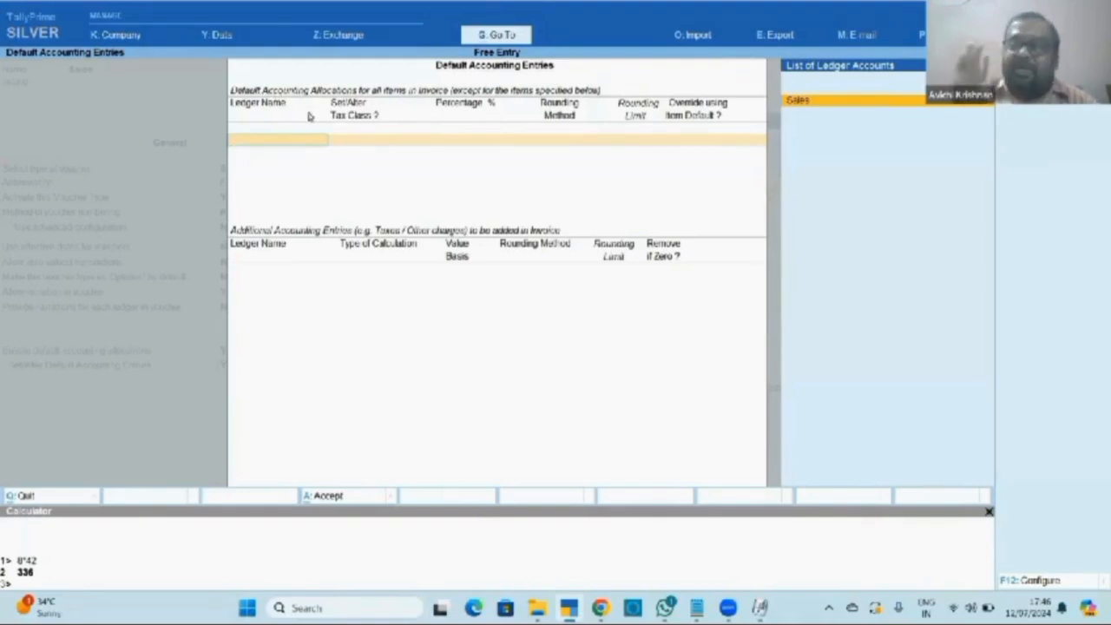
Choose the Sales ledger as default allocation at 100%, keeping the default tax class.
key("Return")
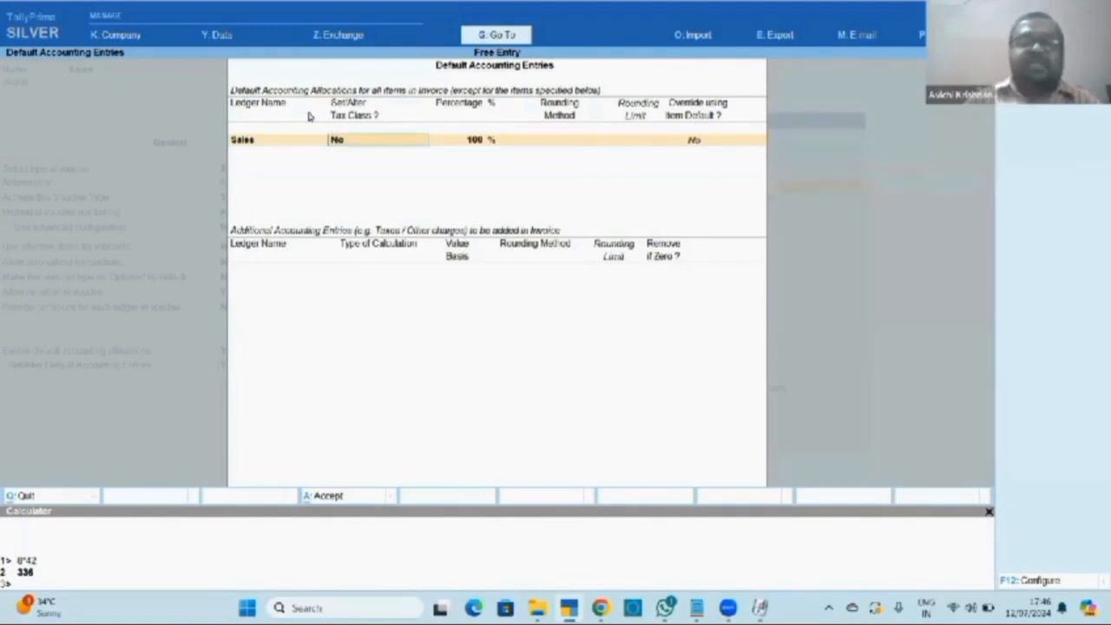
key("Return")
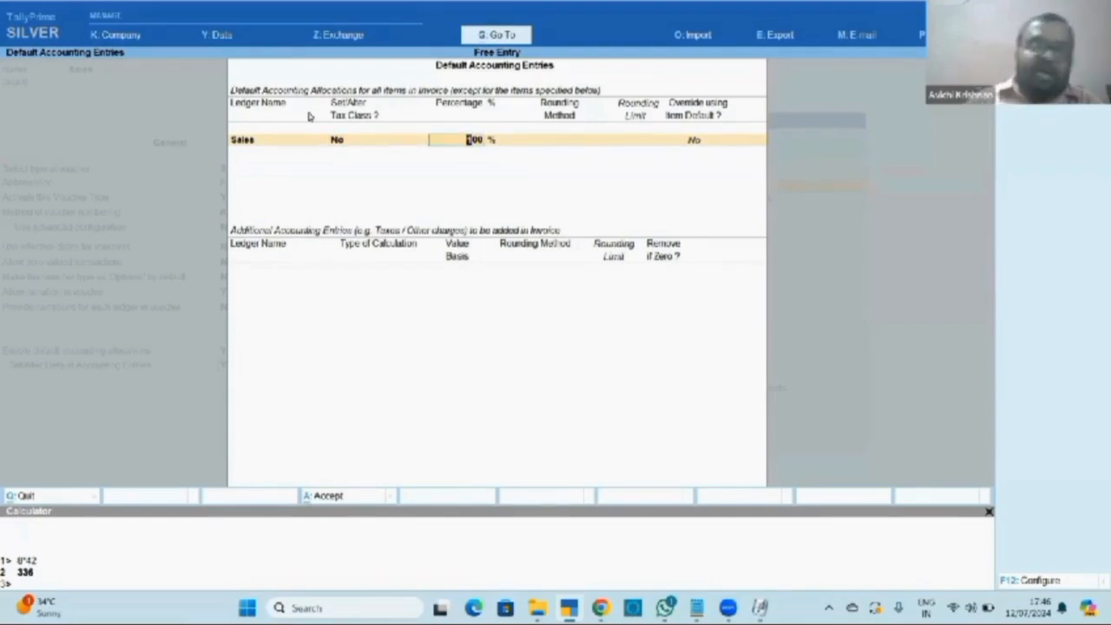
key("Return")
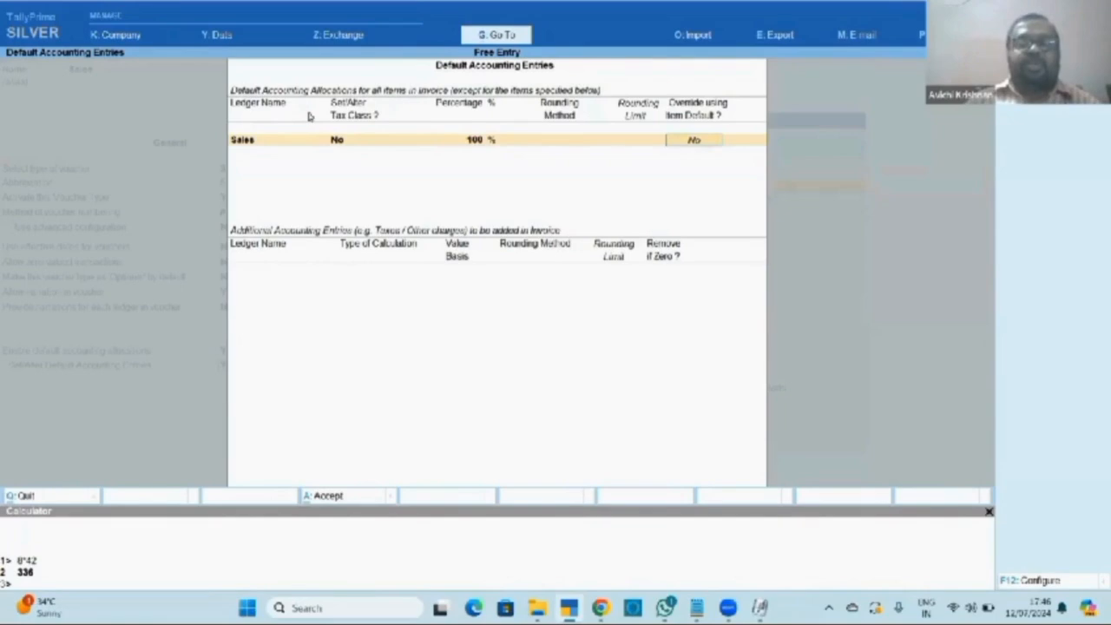
key("Return")
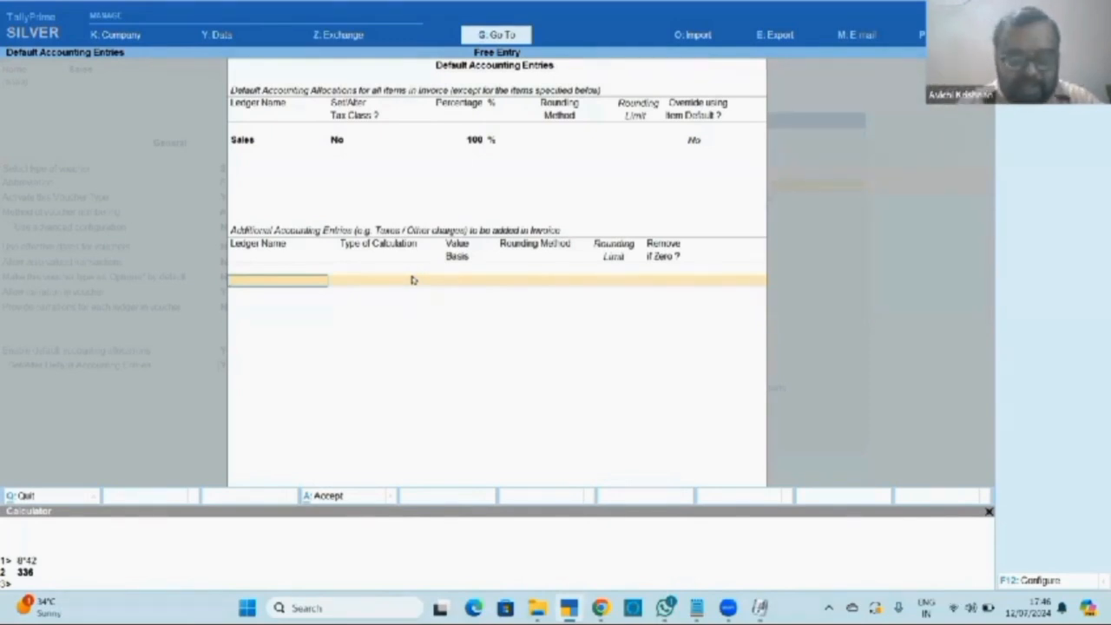
Create a CGST ledger under Duties & Taxes with tax type Central Tax, set to remove if zero.
key("alt+c")
type("CGST")
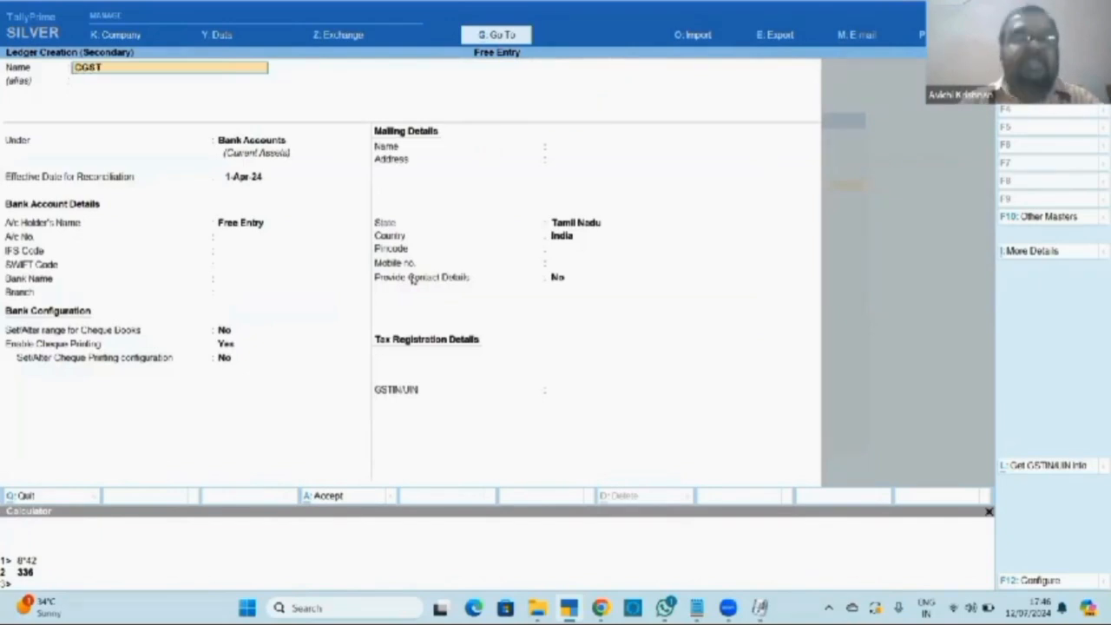
key("Return")
key("Return")
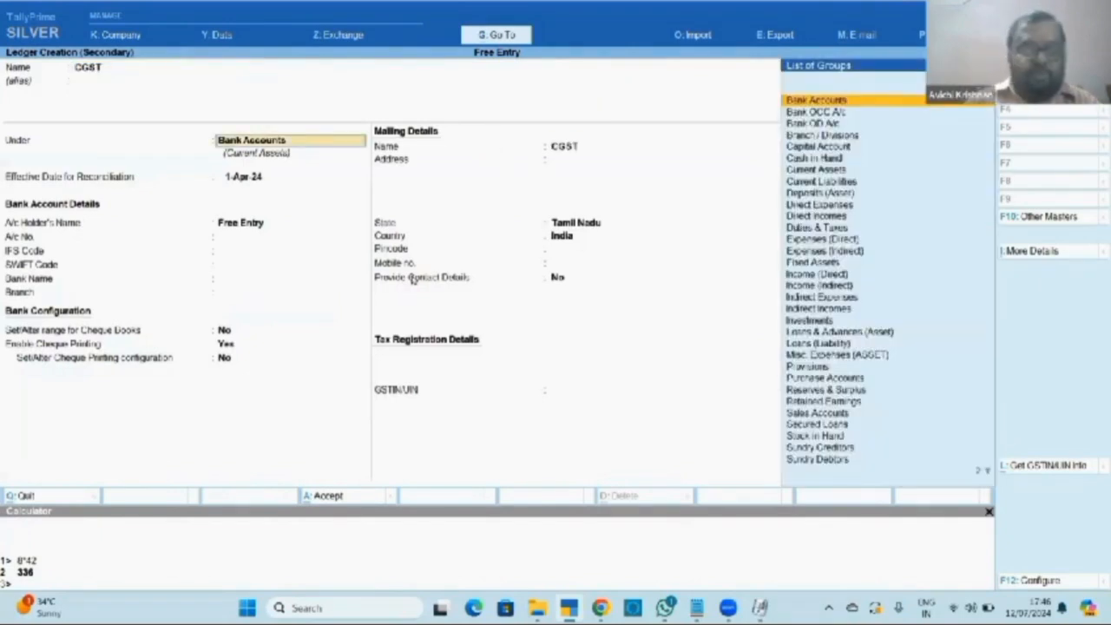
type("Dut")
key("Return")
type("G")
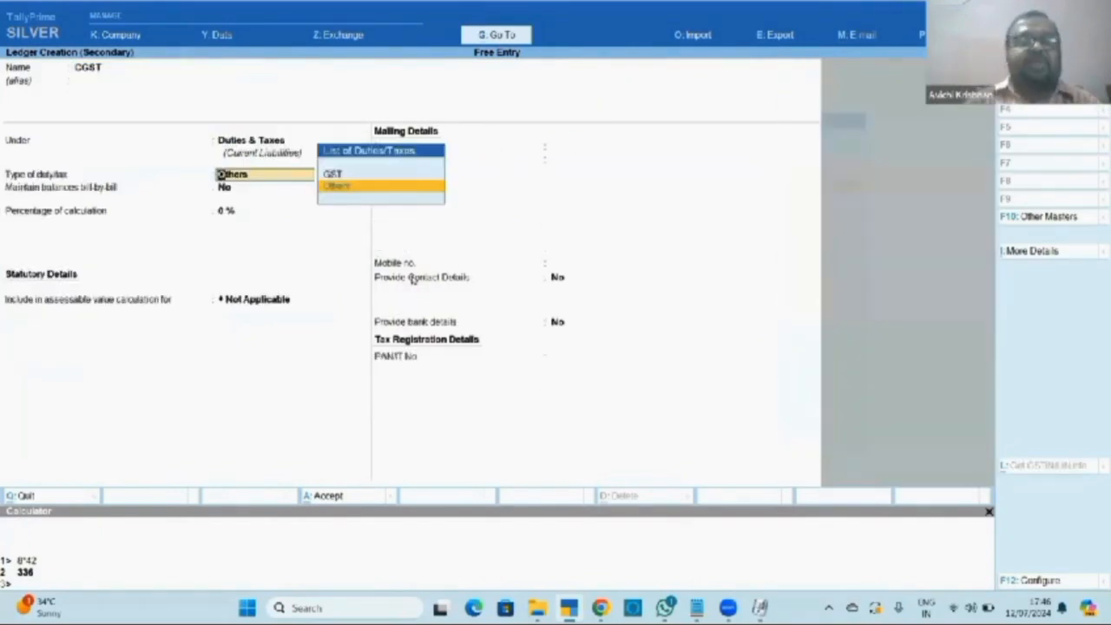
key("Return")
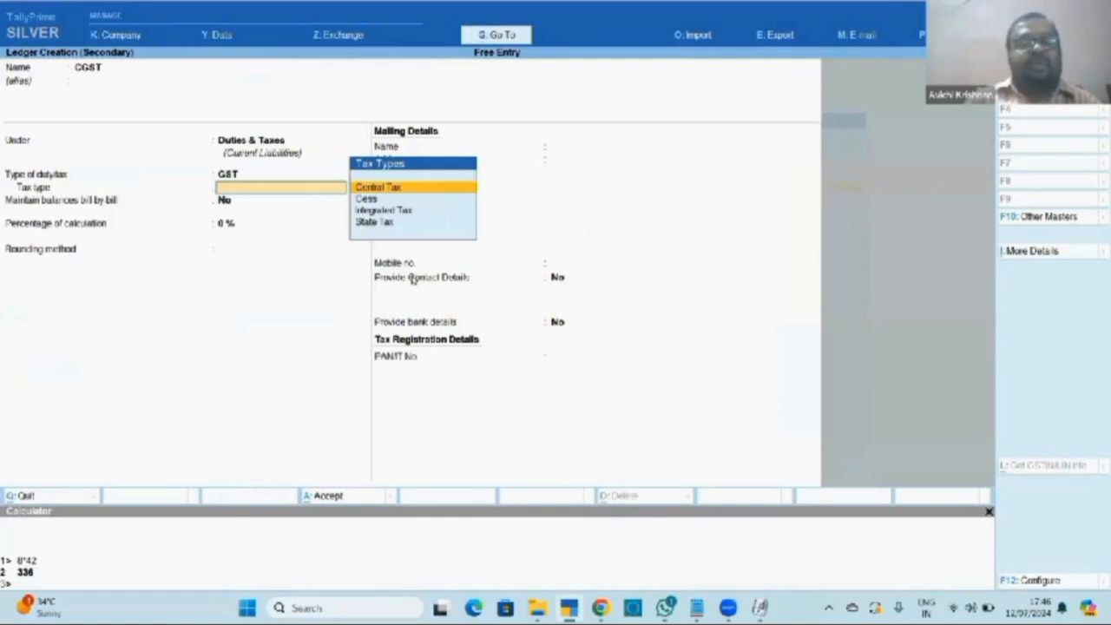
key("Down")
key("Up")
key("Return")
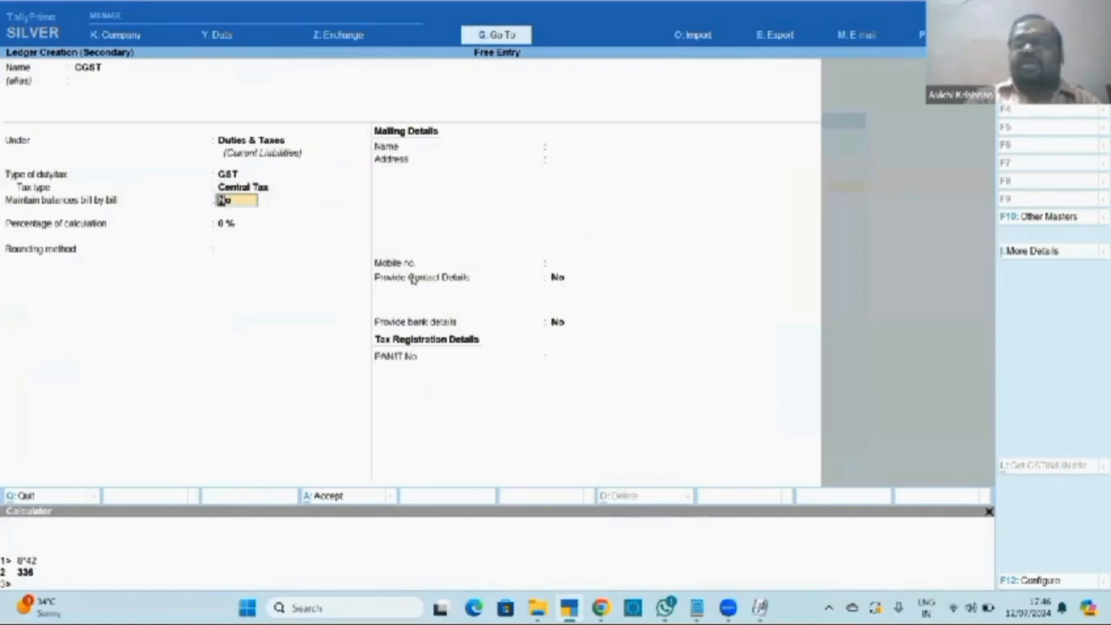
key("Return")
key("Return")
key("Return")
key("ctrl+a")
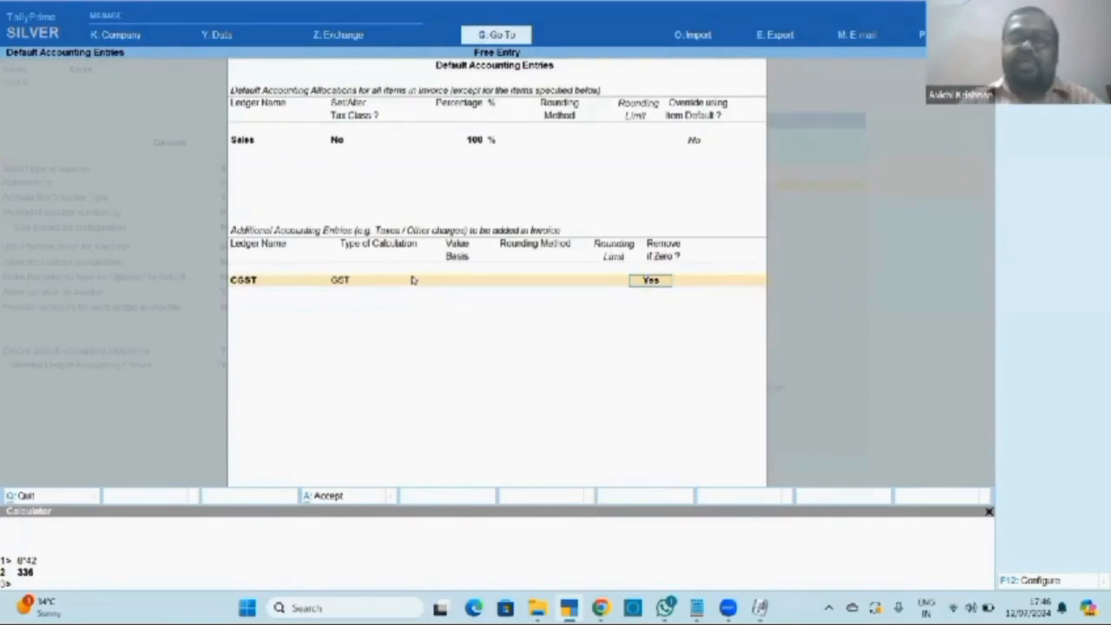
key("Return")
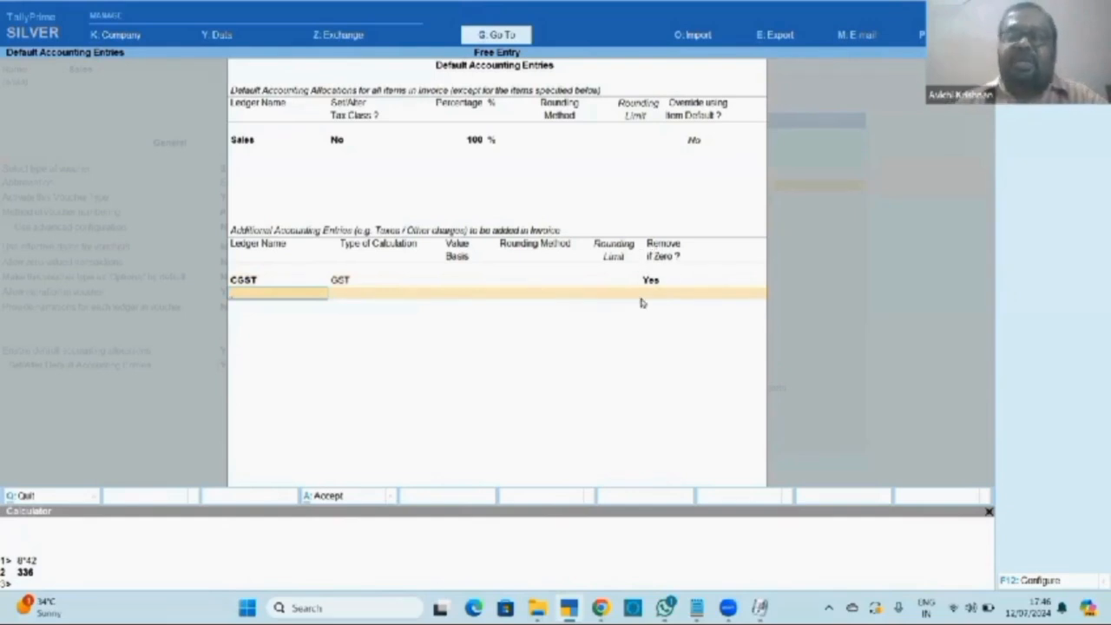
Create an SGST ledger under Duties & Taxes with tax type State Tax.
key("BackSpace")
key("Return")
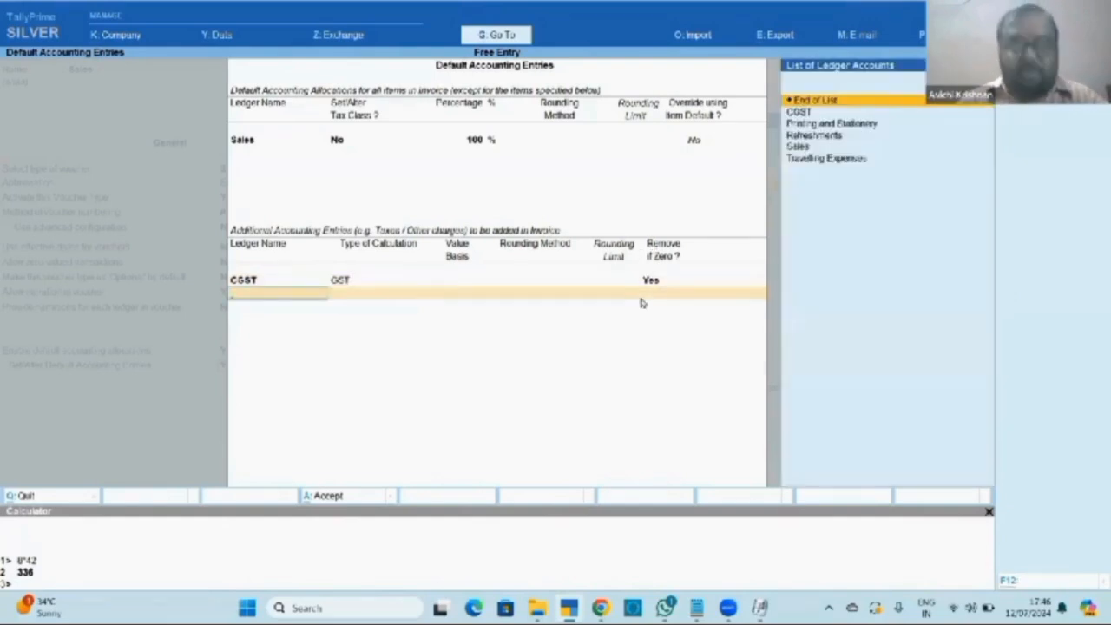
key("alt+c")
type("SG")
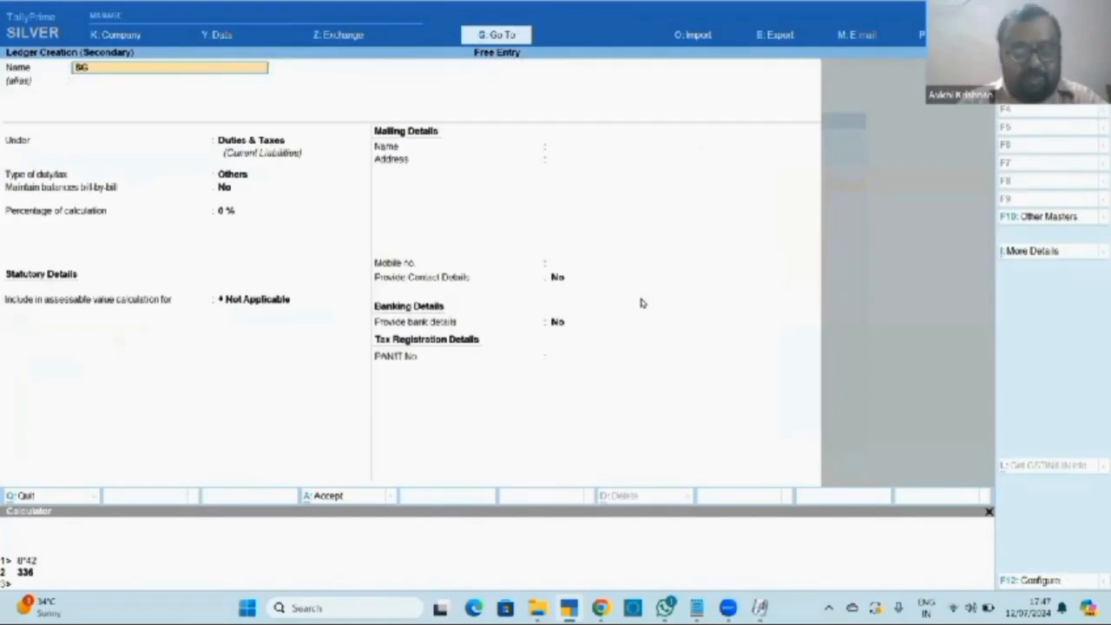
type("ST")
key("Return")
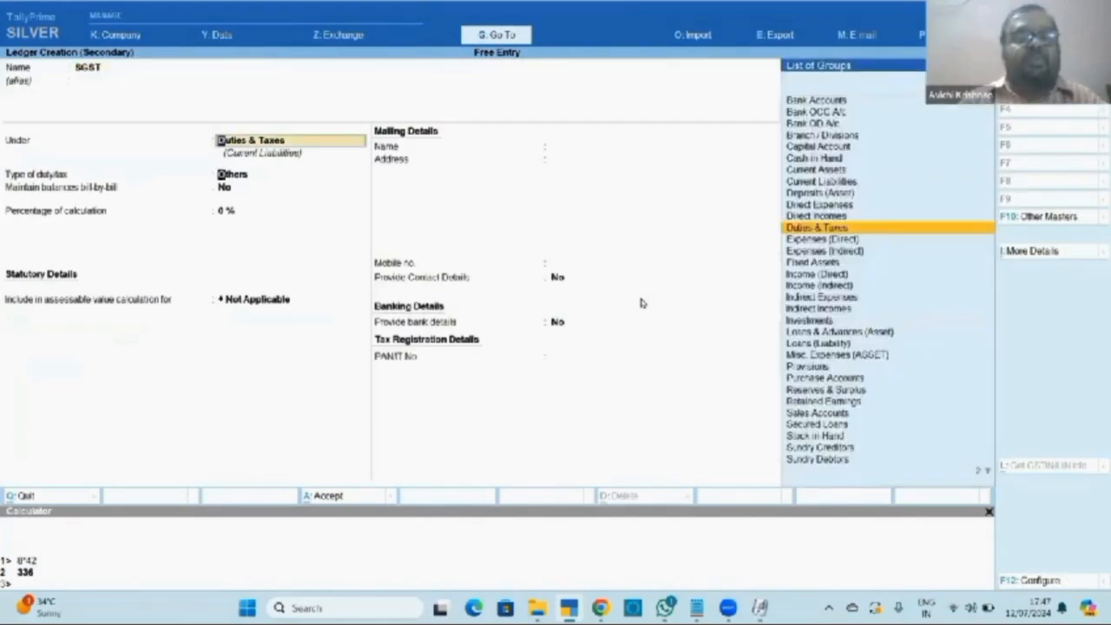
key("Return")
key("Return")
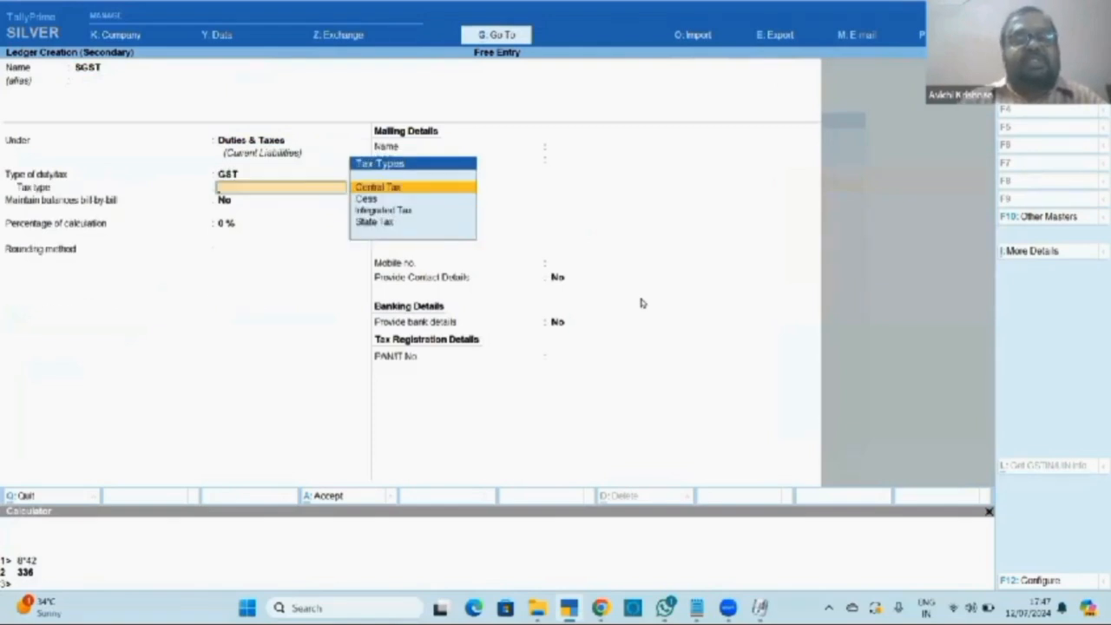
key("Down")
key("Down")
key("Up")
key("Up")
key("Down")
key("Down")
key("Down")
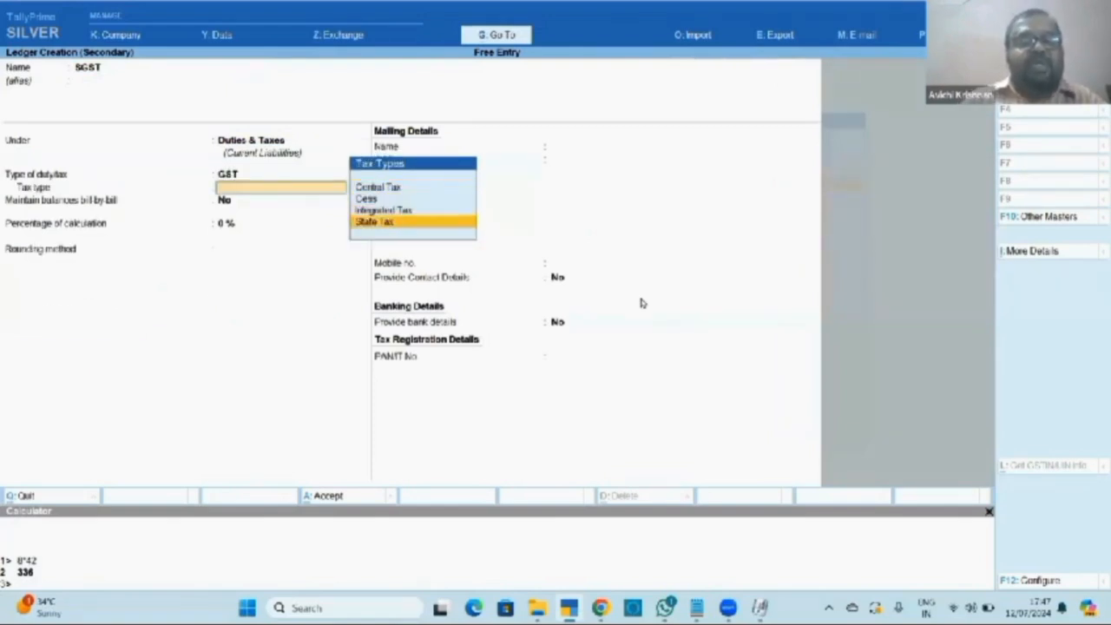
key("Return")
key("Return")
key("Return")
key("Return")
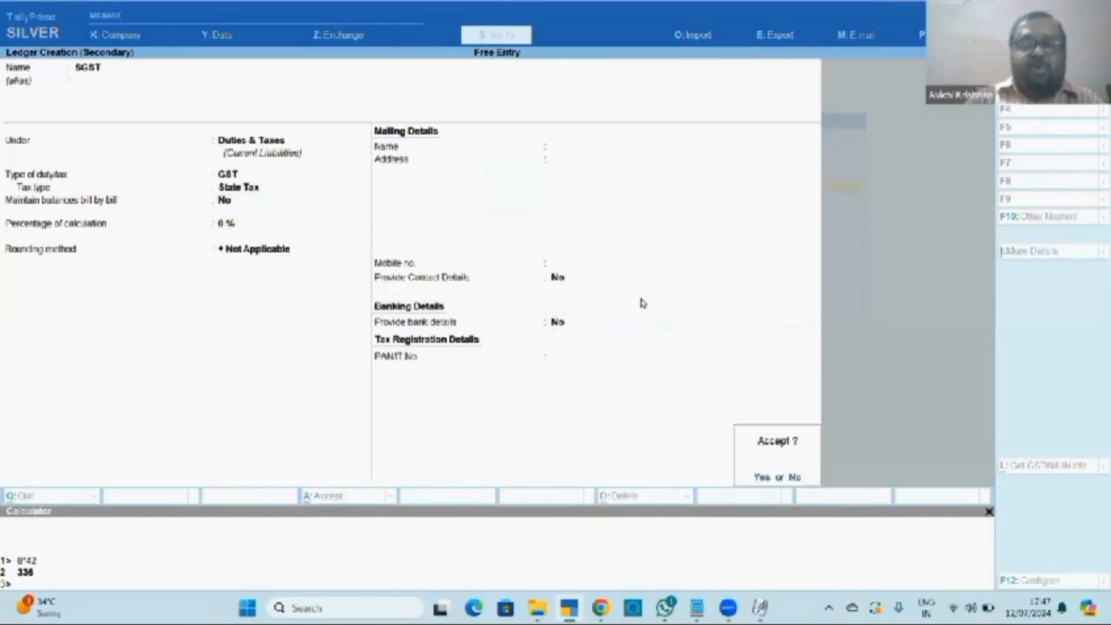
key("Return")
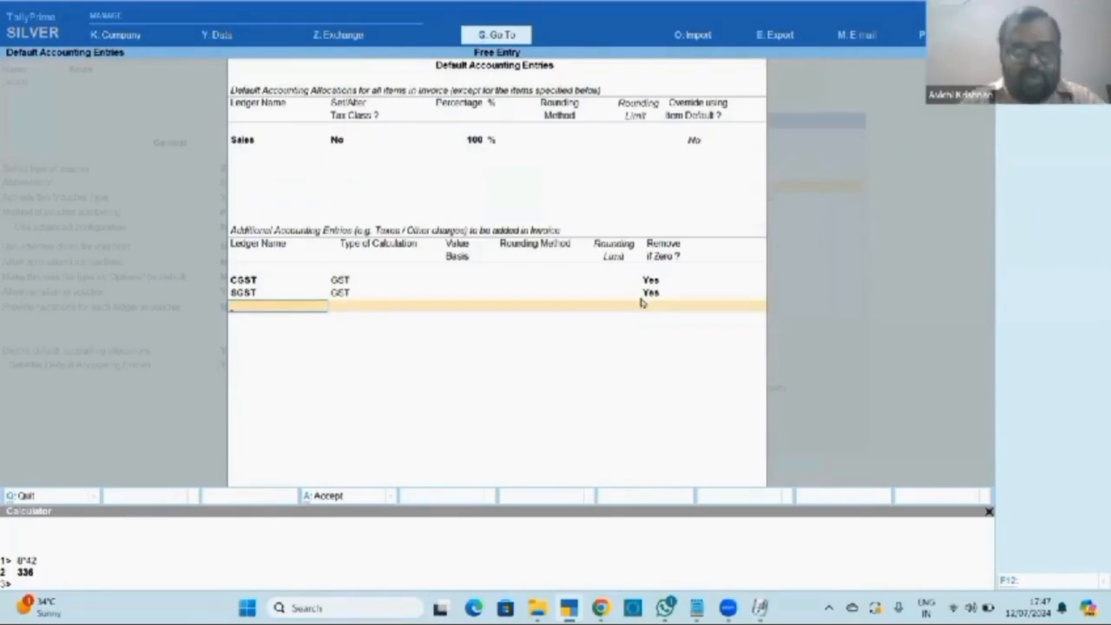
Create an IGST ledger under Duties & Taxes with GST as Integrated Tax, reaching a new row.
key("alt+c")
type("IGST")
key("Return")
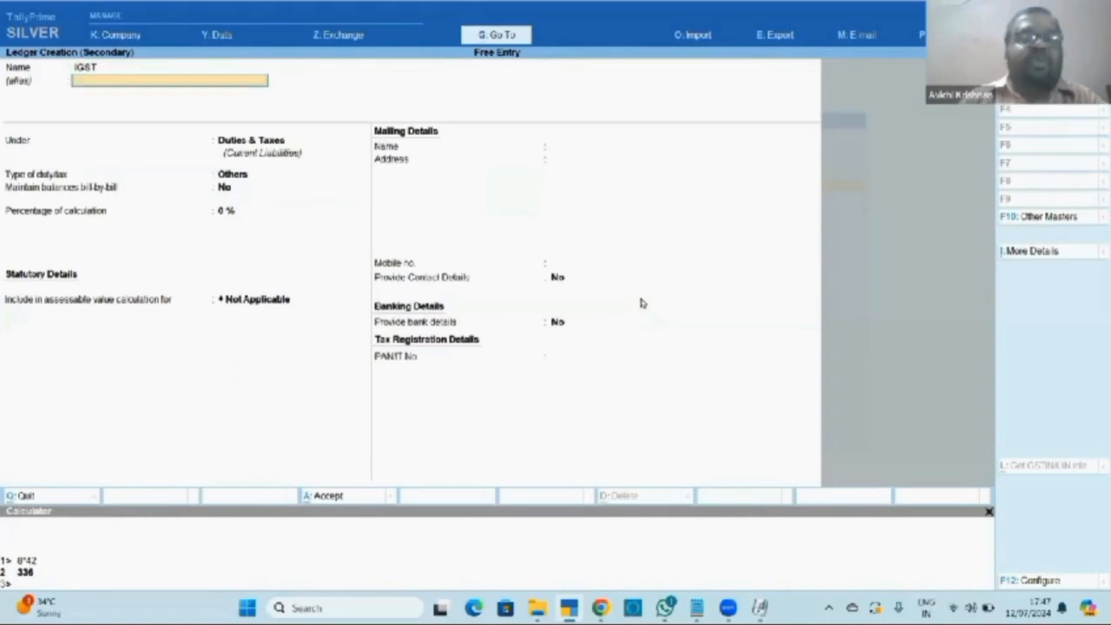
key("Return")
key("Return")
key("Up")
key("Return")
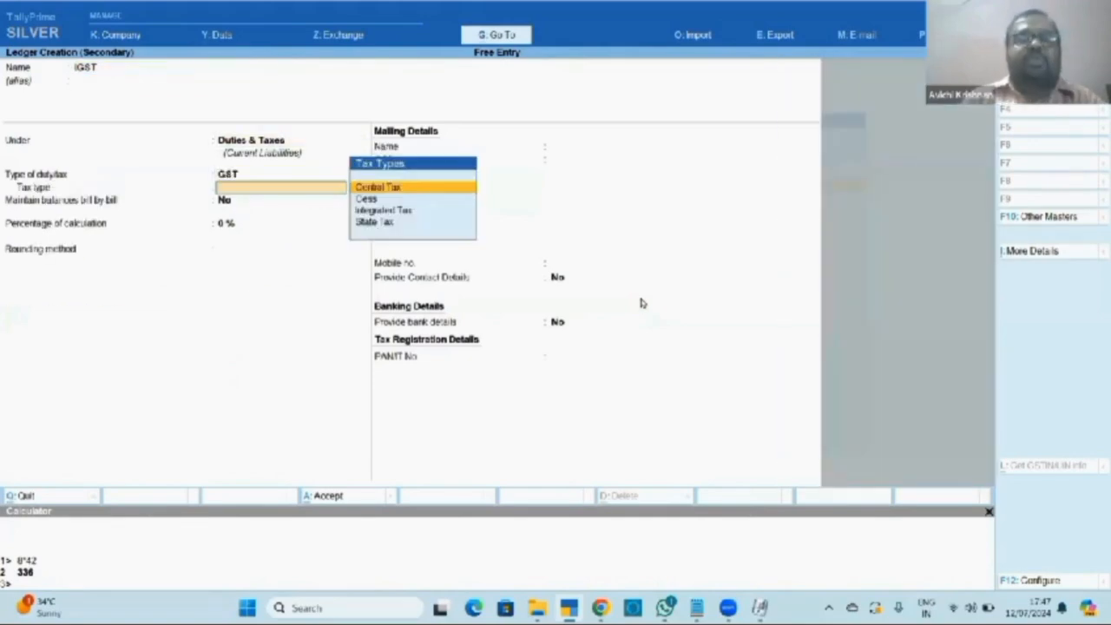
key("Down")
key("Down")
key("Return")
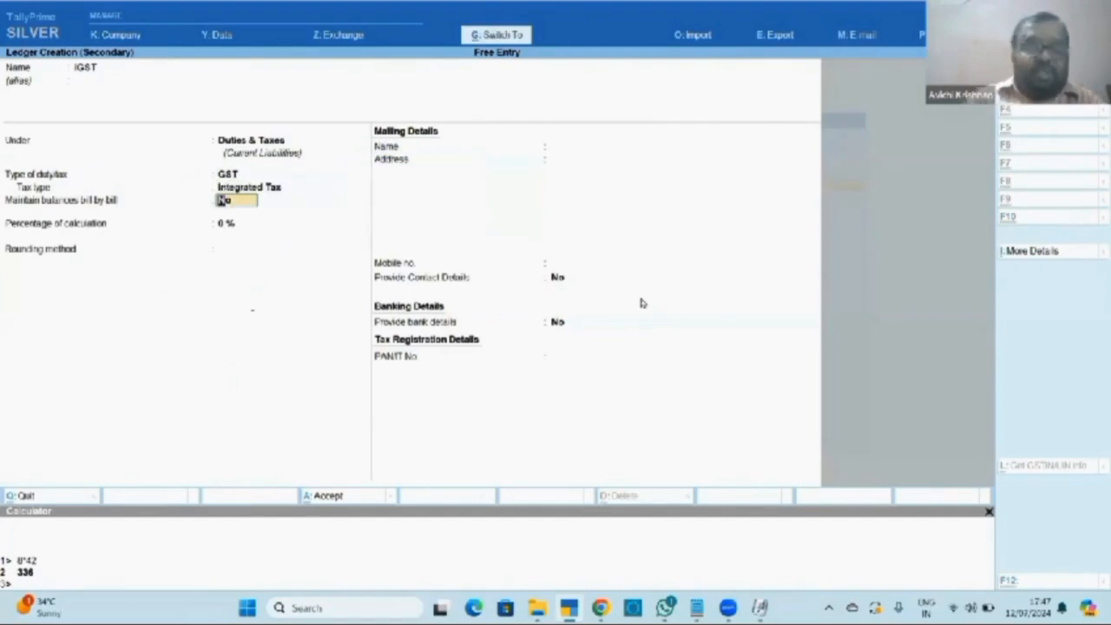
key("ctrl+a")
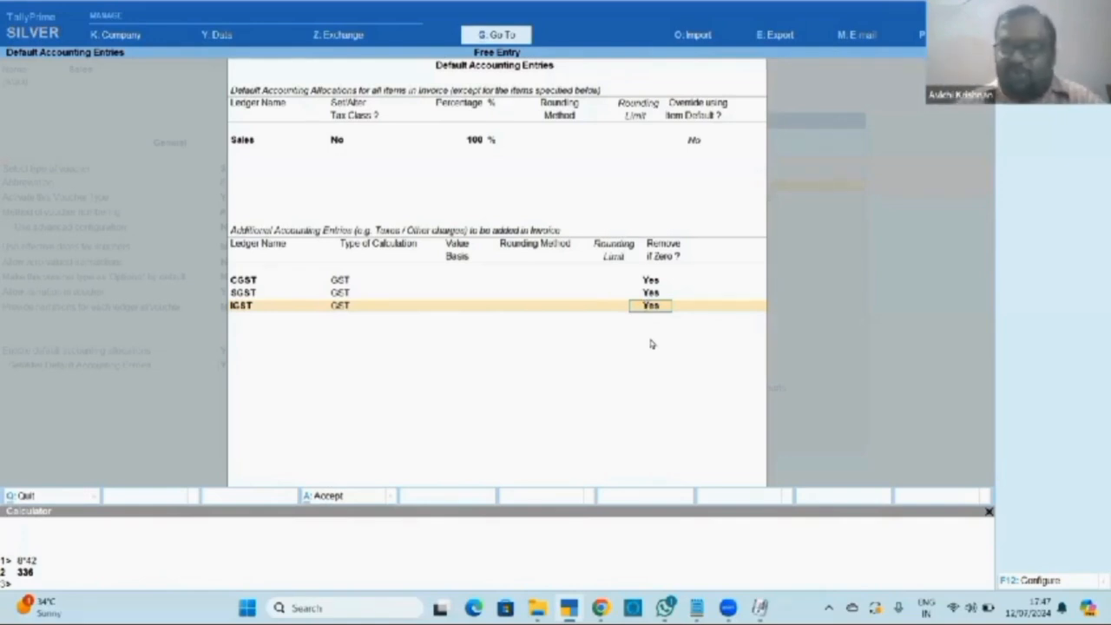
key("Return")
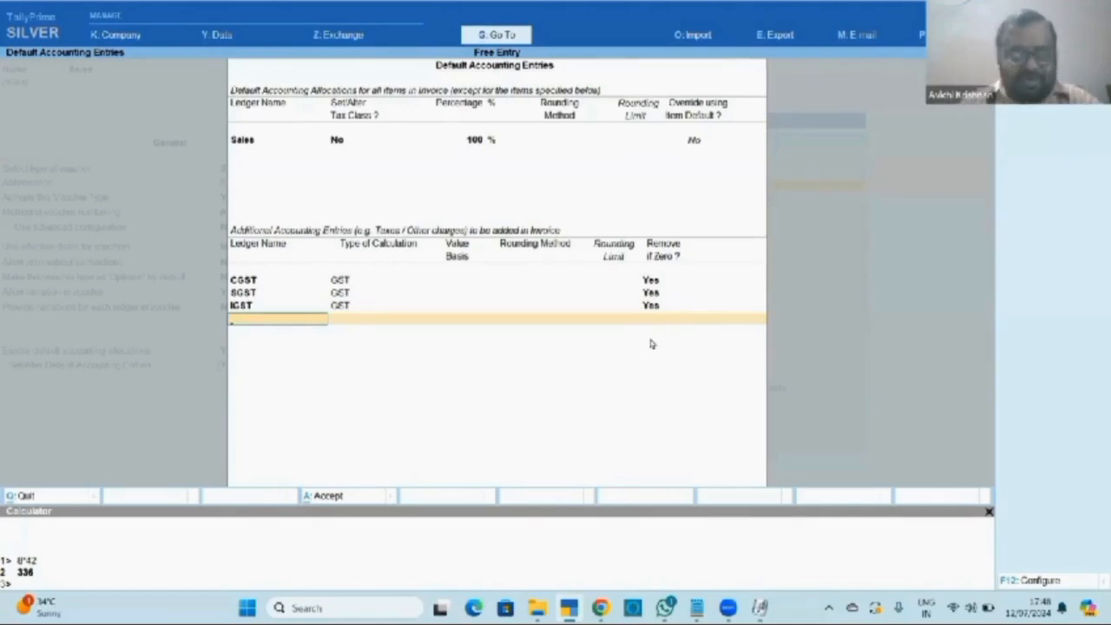
Create a 'Freight Charges Collected' ledger under Direct Incomes with GST applicability Not Applicable.
key("alt+c")
type("F")
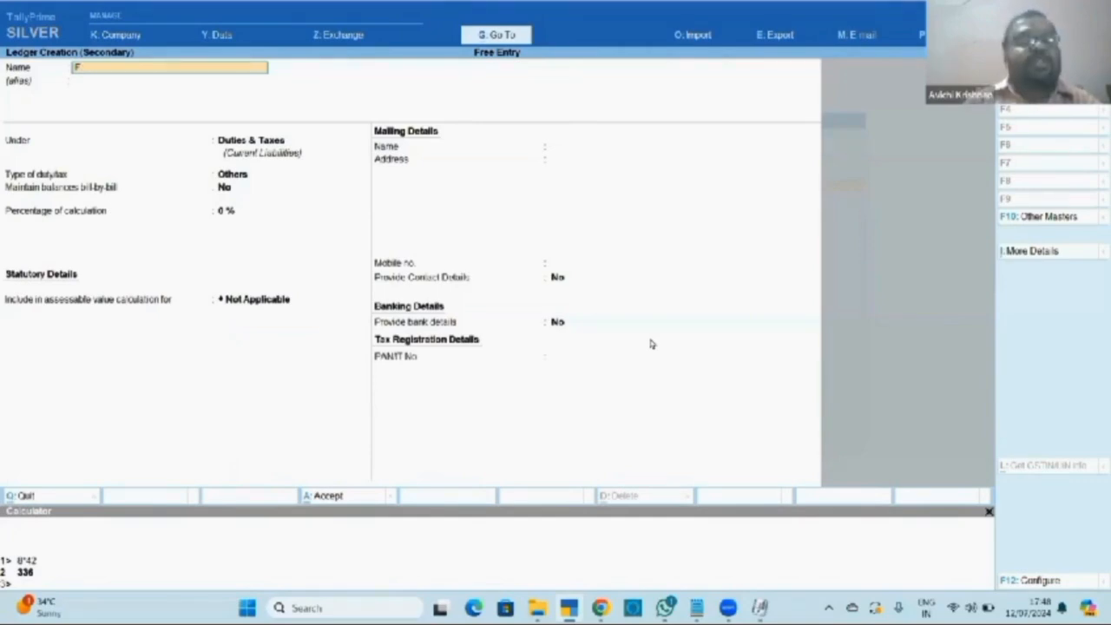
type("reight")
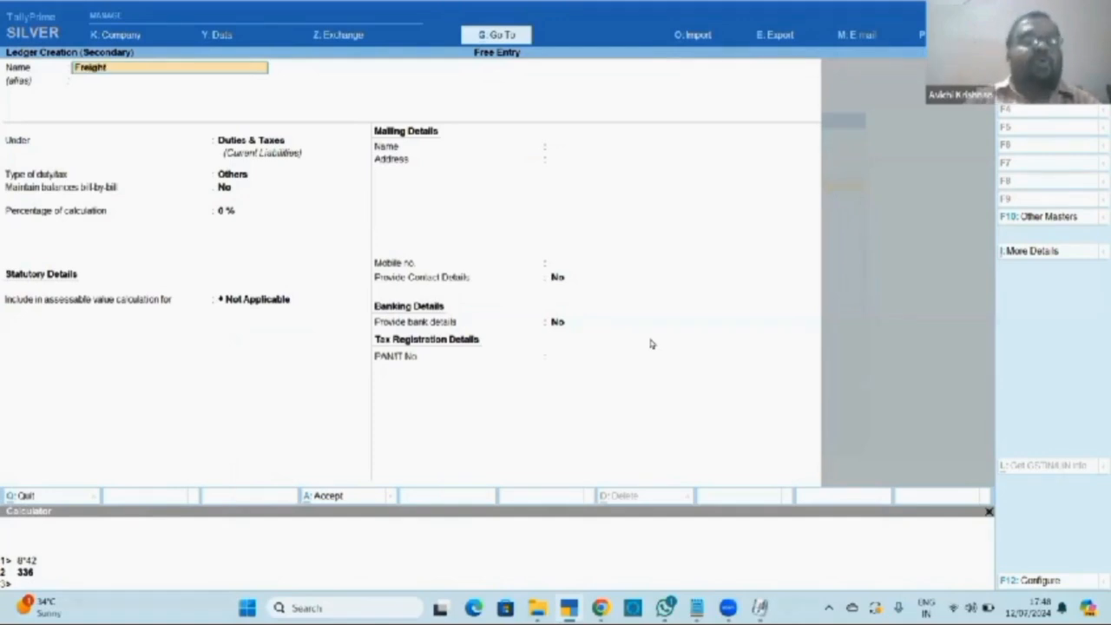
type(" Charges")
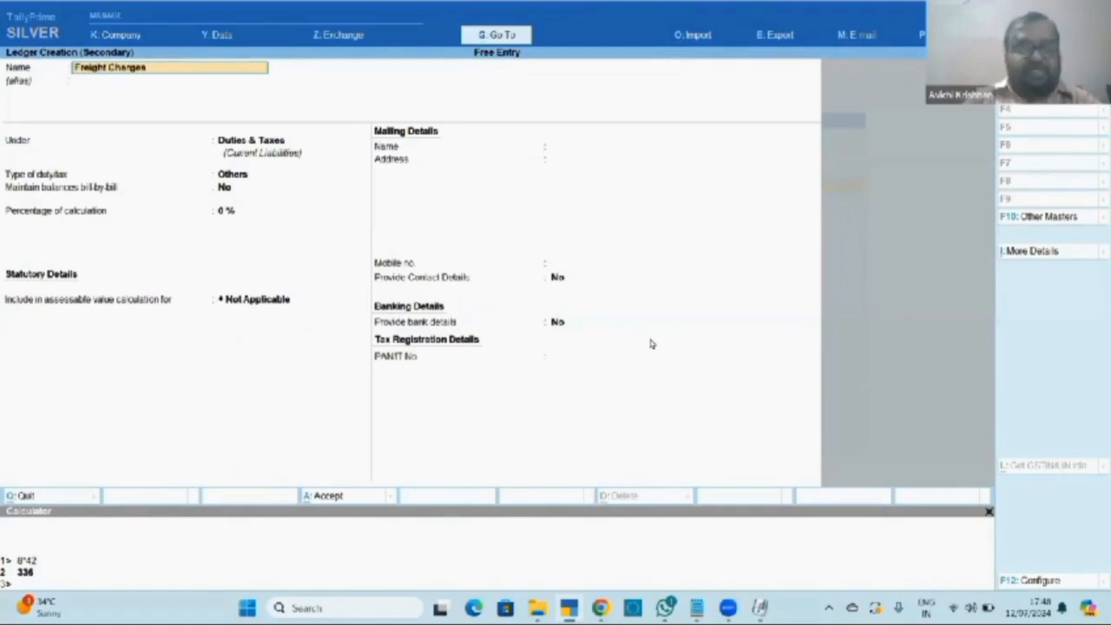
type(" Collected")
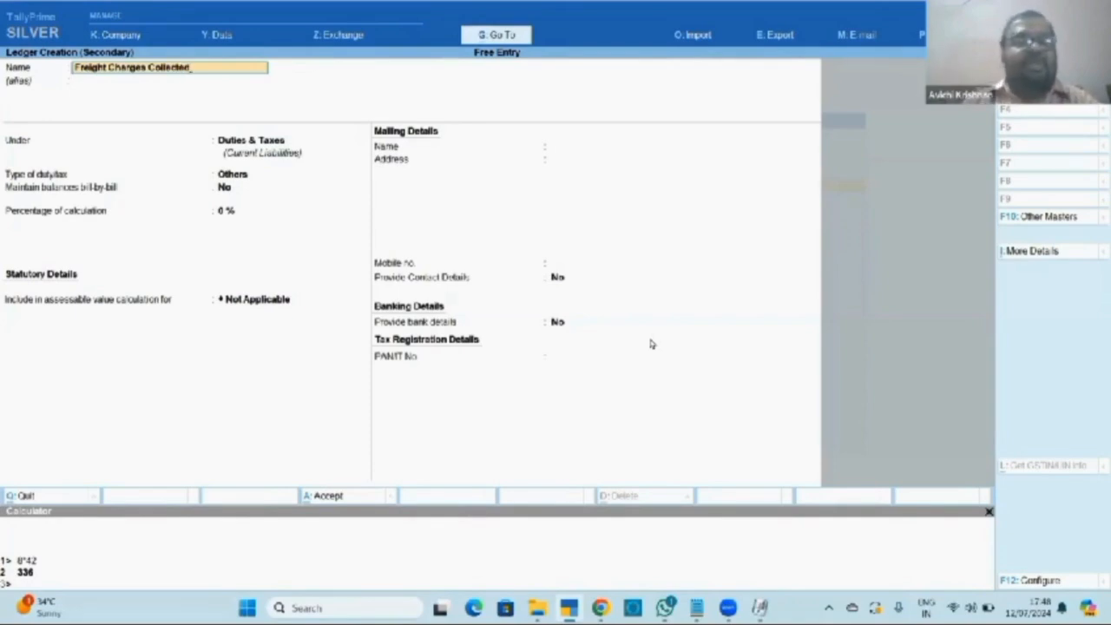
key("Return")
key("Return")
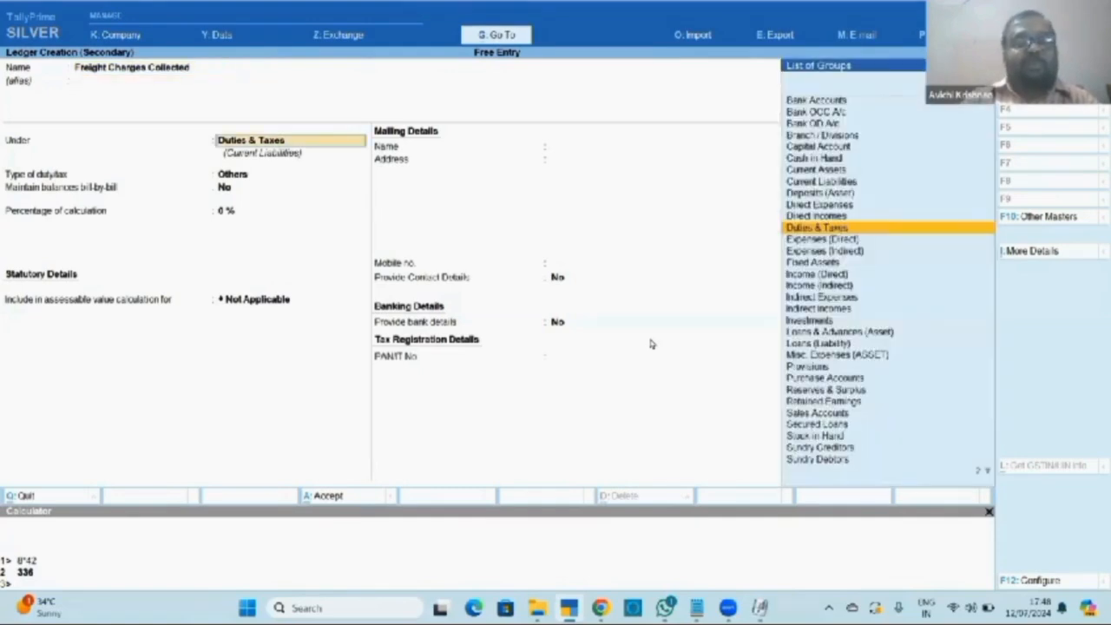
type("Di")
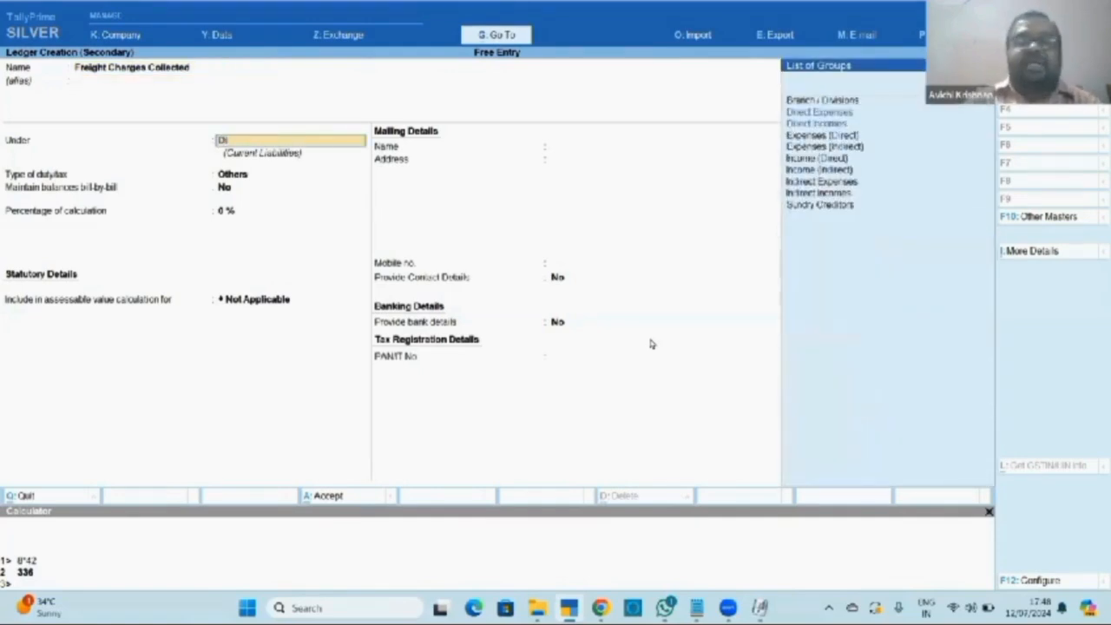
key("Down")
key("Down")
key("Return")
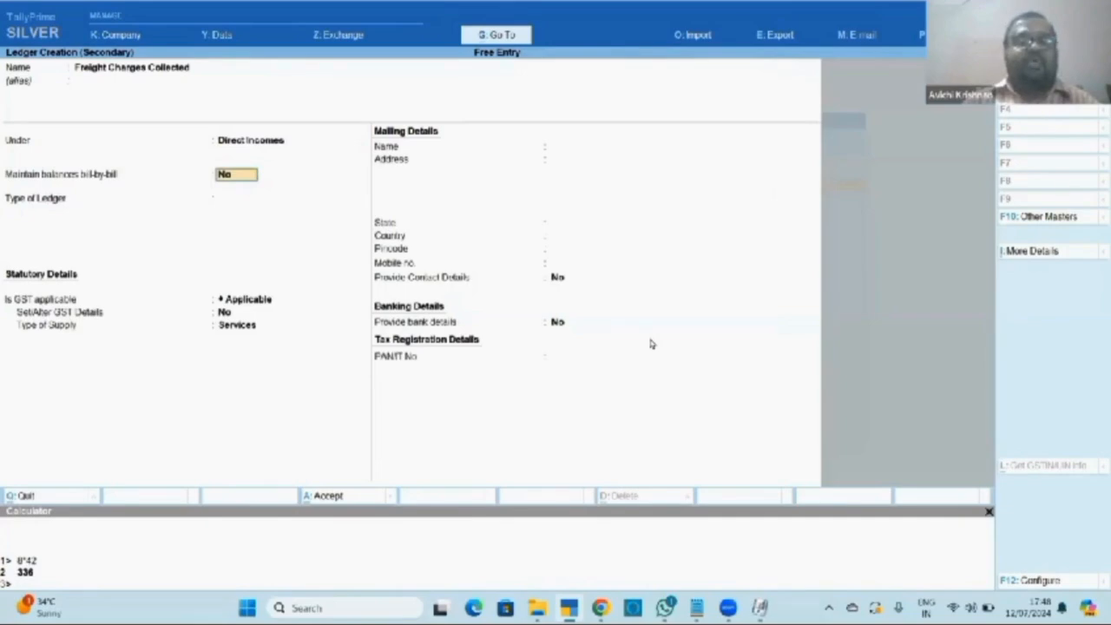
key("Return")
key("Return")
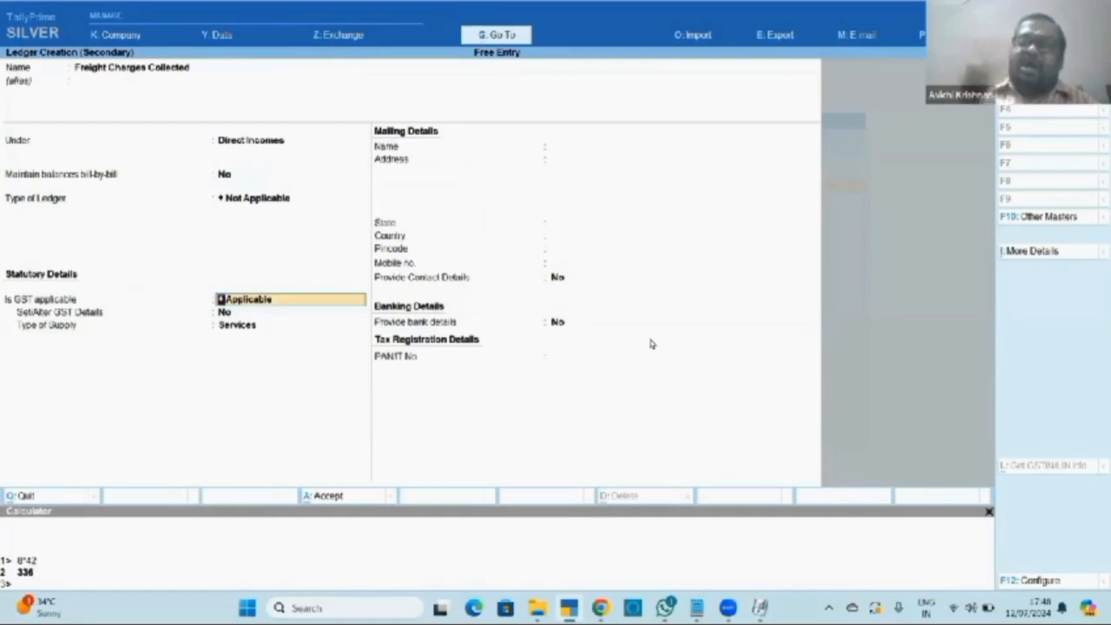
key("Down")
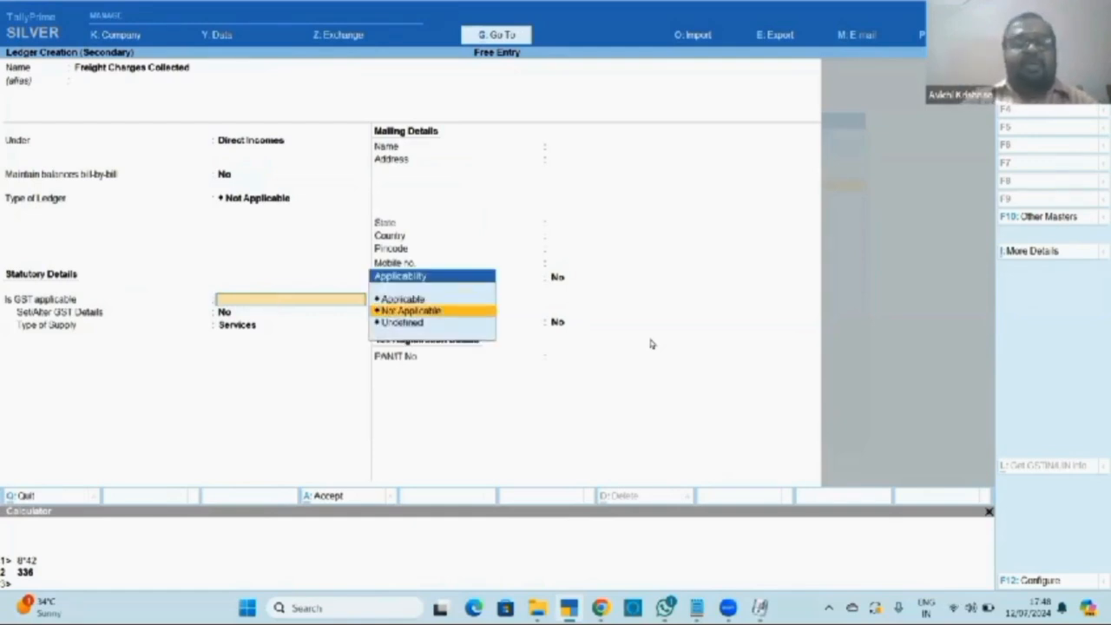
key("Return")
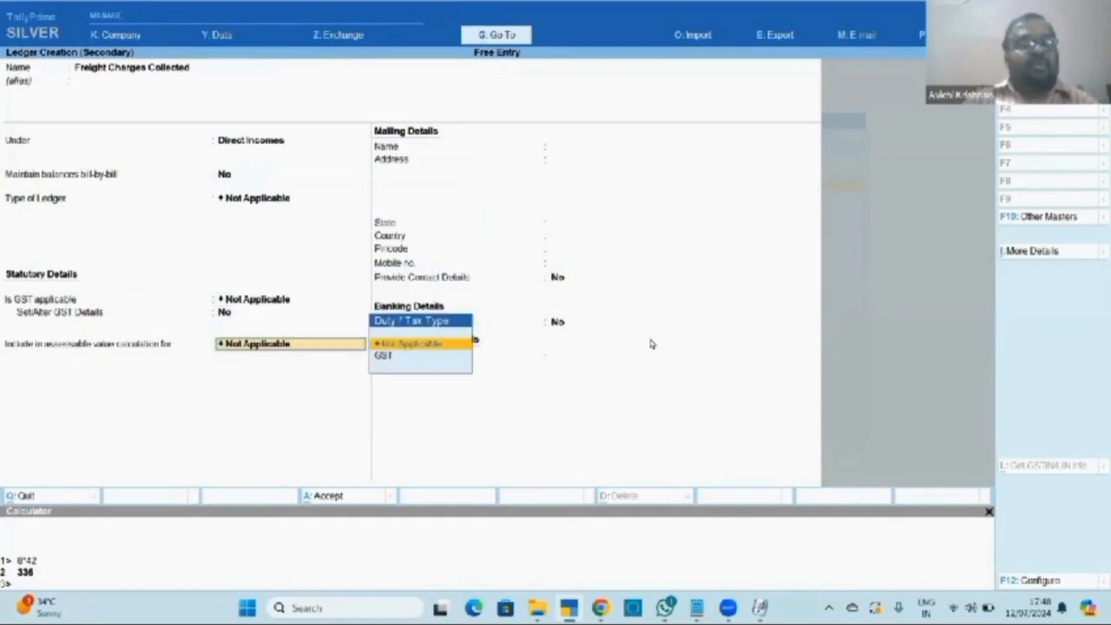
key("Return")
key("Return")
key("Return")
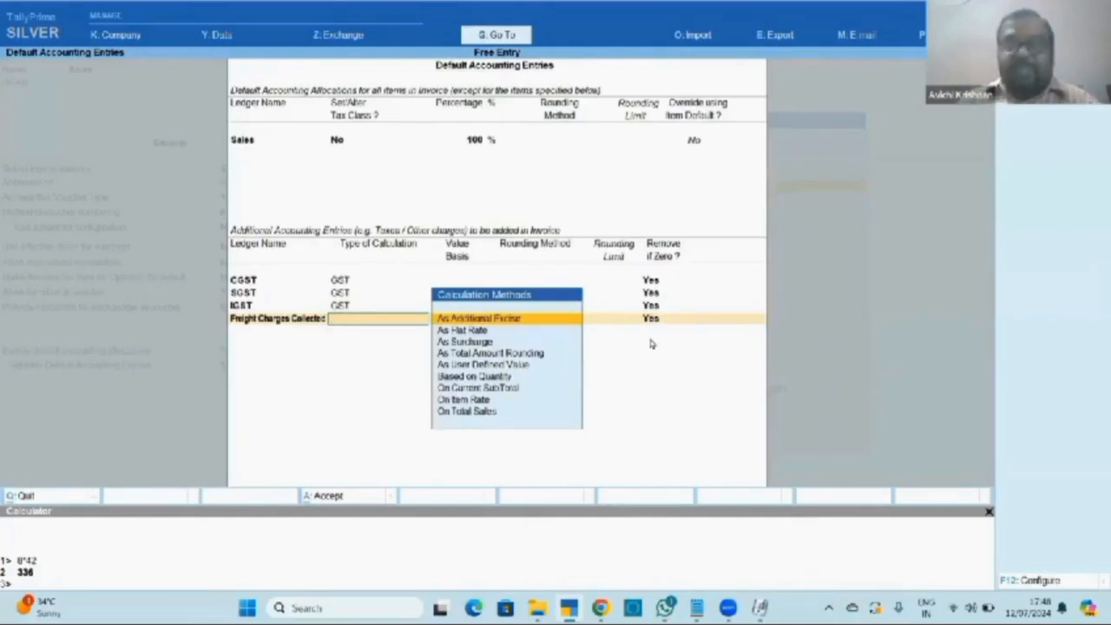
Calculate Freight Charges Collected On Total Sales with a value basis of 5%.
key("Down")
key("Down")
key("Down")
key("Down")
key("Down")
key("Down")
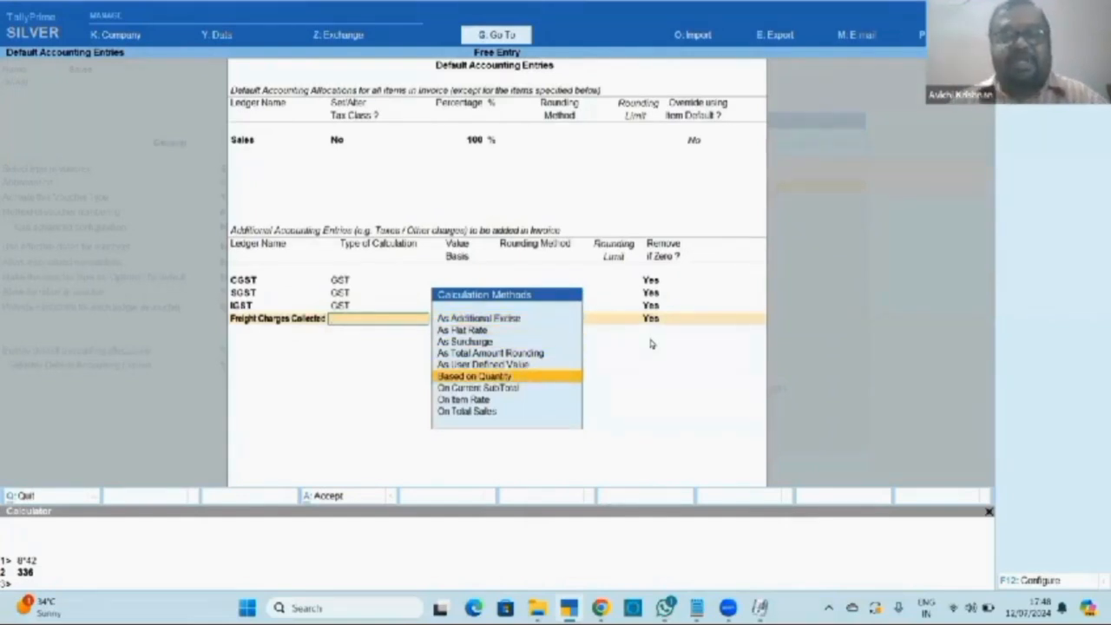
key("Up")
key("Up")
key("Up")
key("Up")
key("Up")
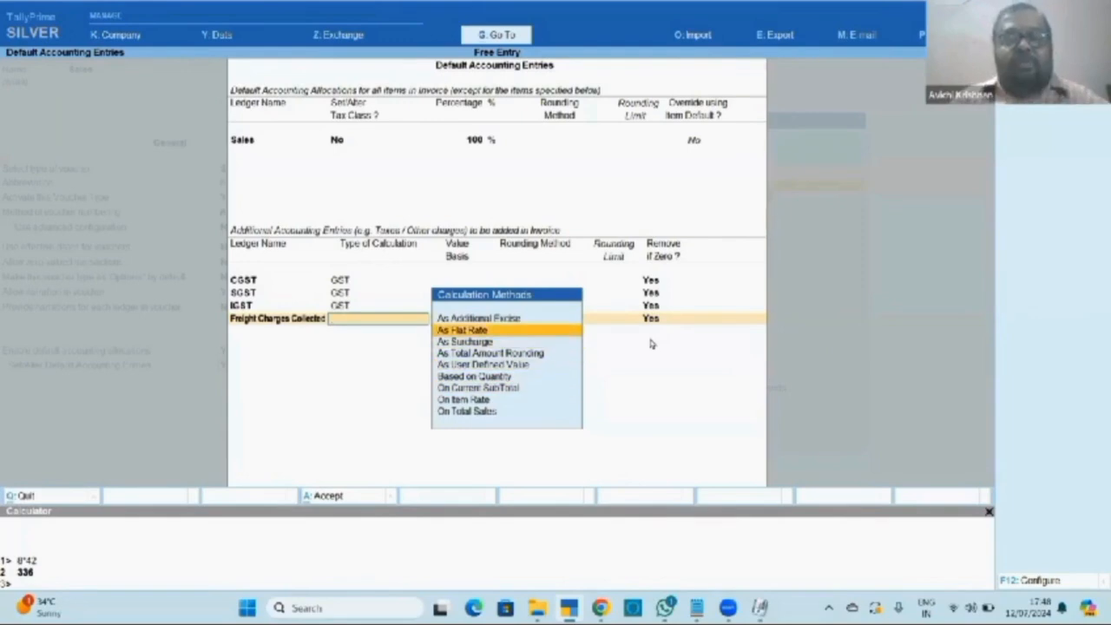
key("Down")
key("Down")
key("Down")
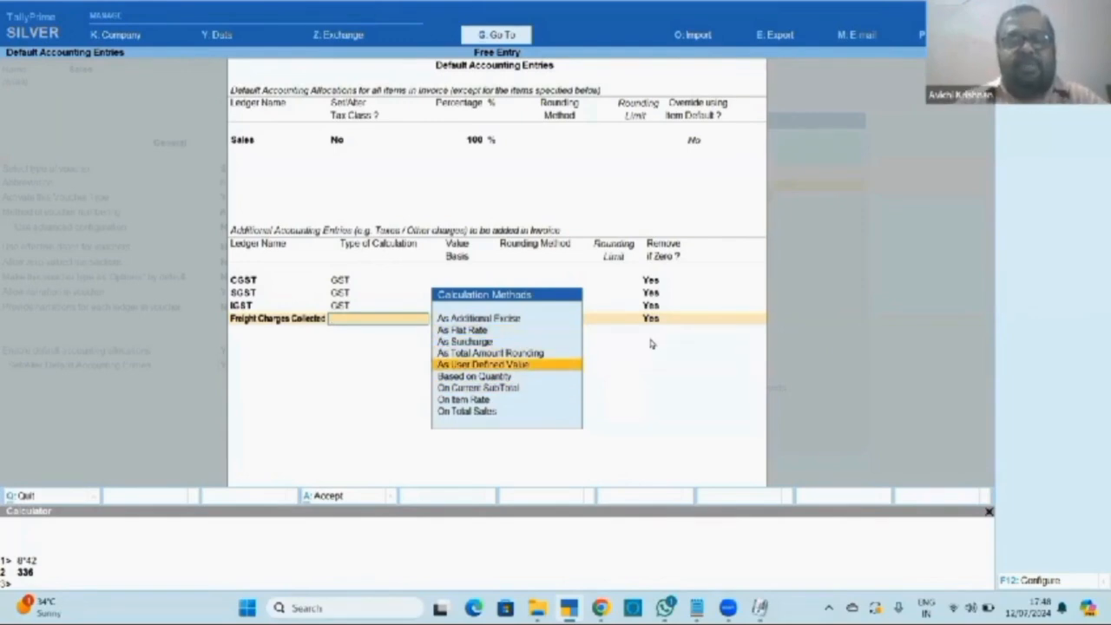
key("Down")
key("Down")
key("Down")
key("Down")
key("Up")
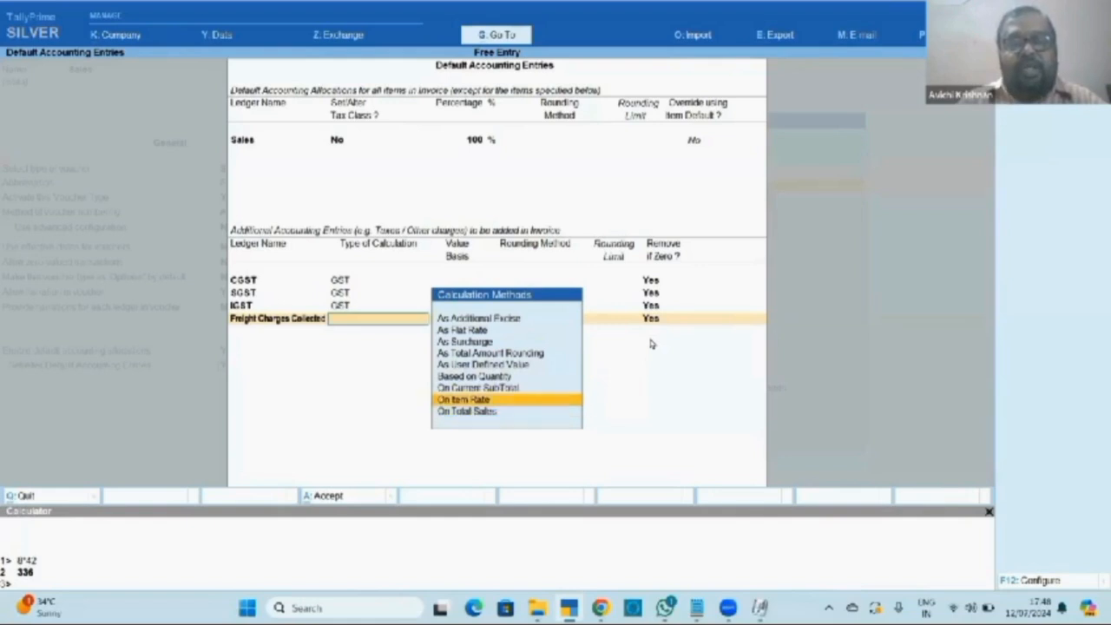
key("Up")
key("Down")
key("Down")
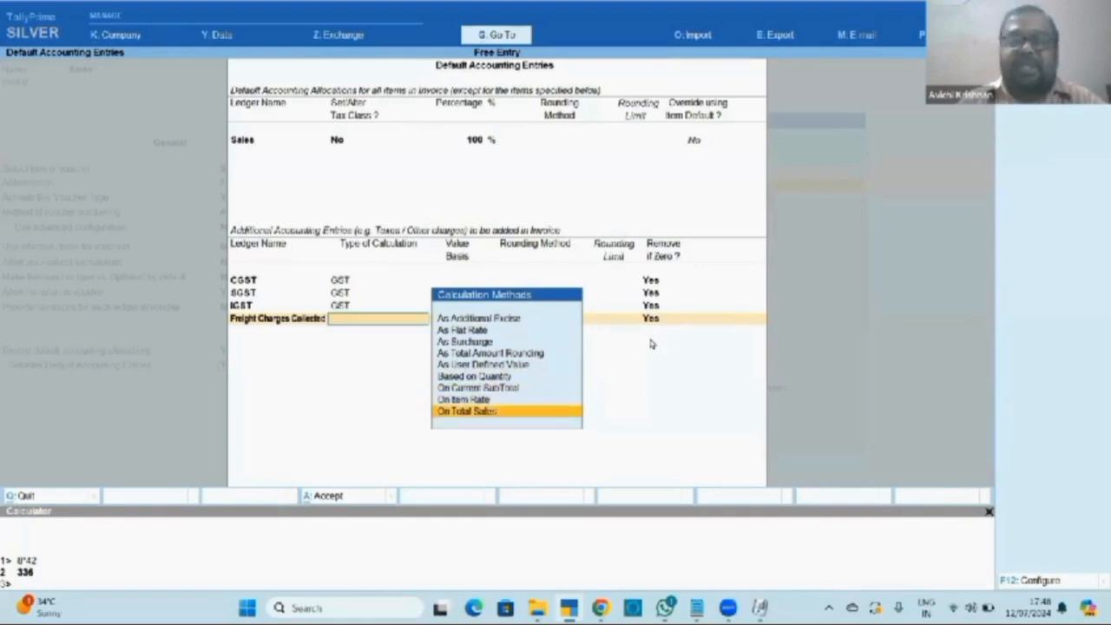
key("Return")
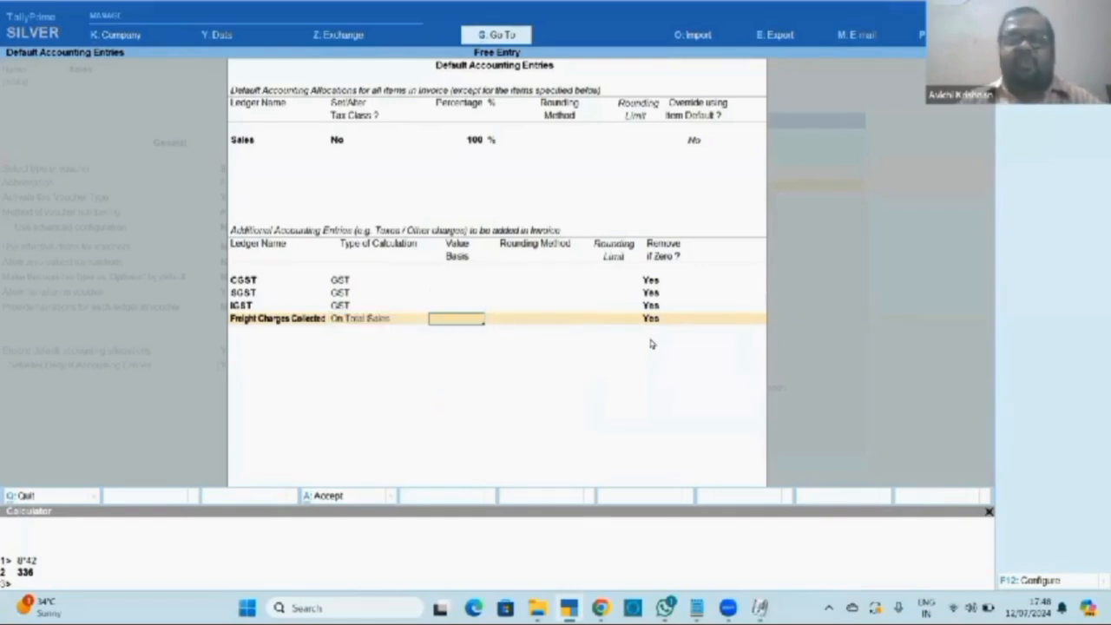
key("BackSpace")
key("Return")
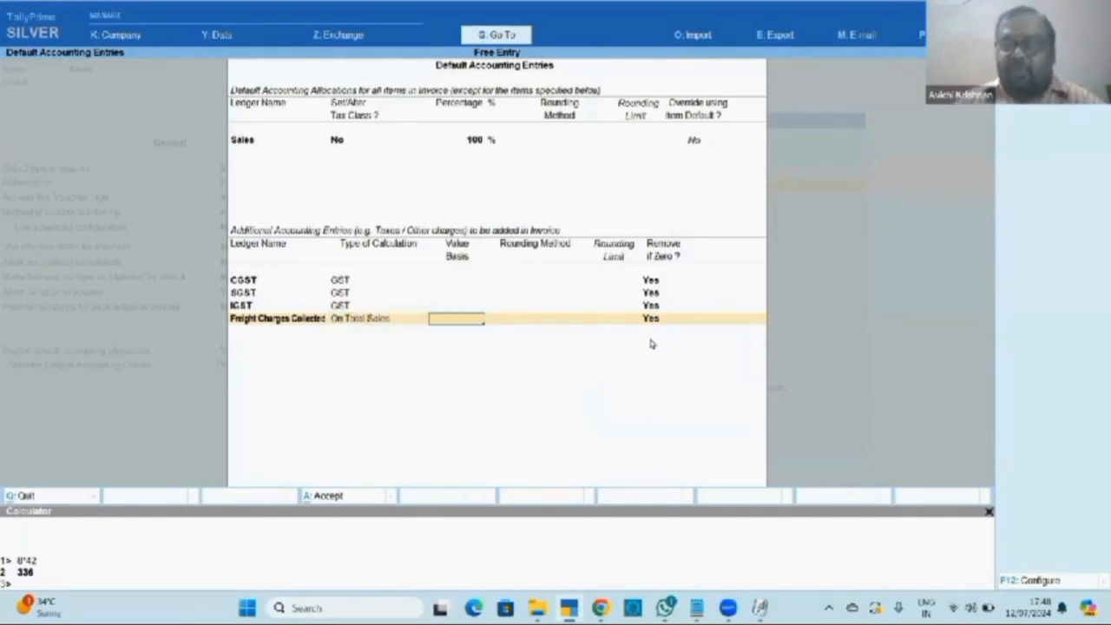
type("6")
key("Return")
key("BackSpace")
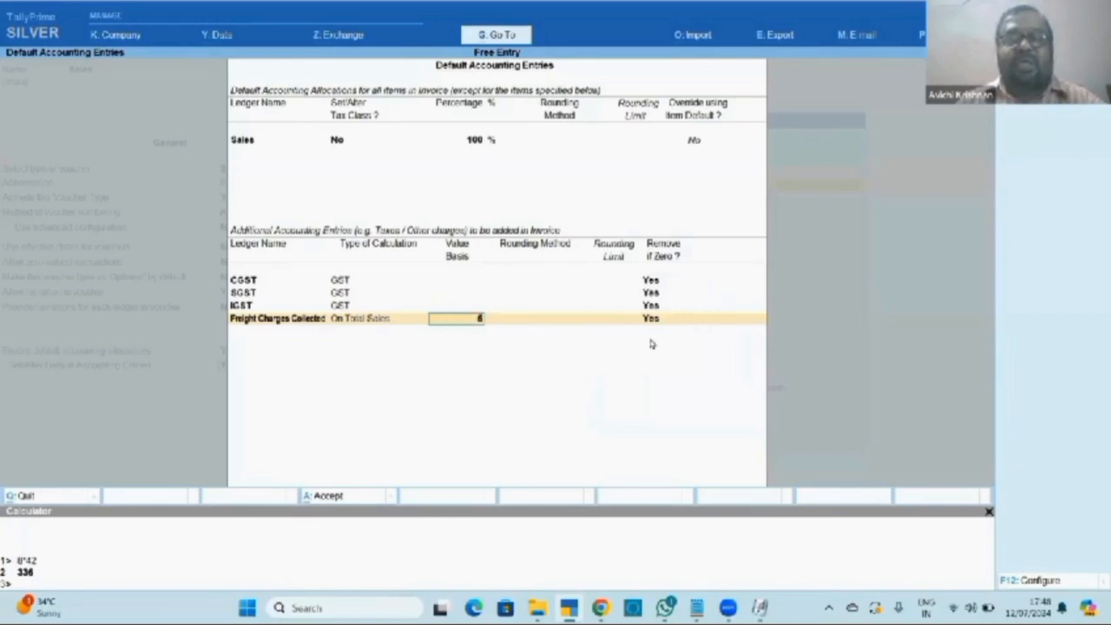
type("5")
key("Return")
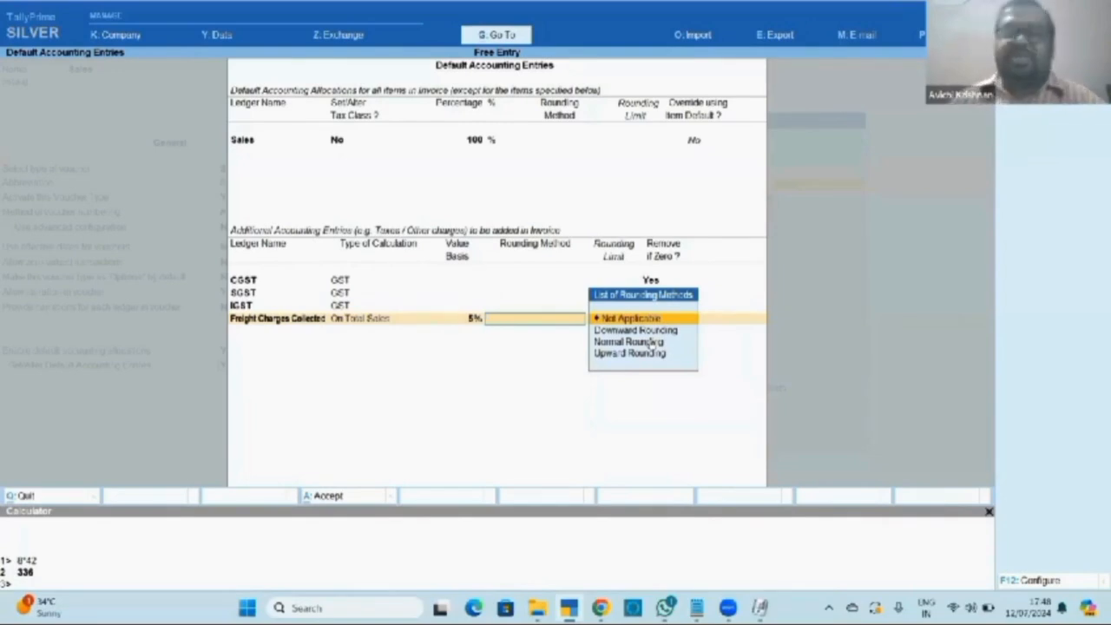
Apply Normal Rounding with a limit of 1 and keep Remove if Zero as Yes.
left_click(651, 345)
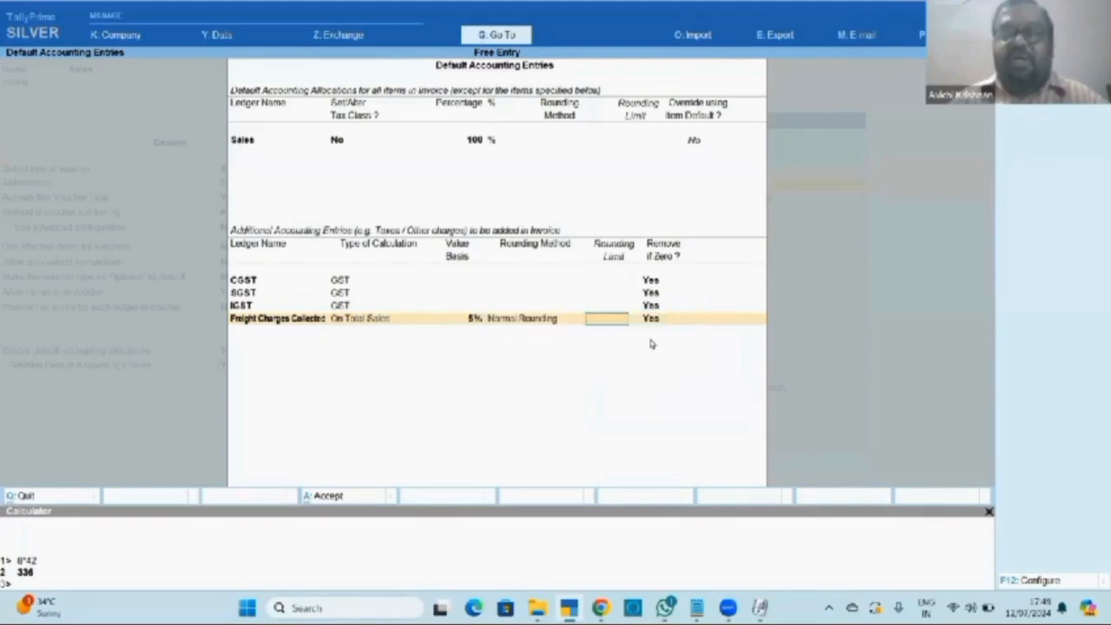
type("1")
key("Return")
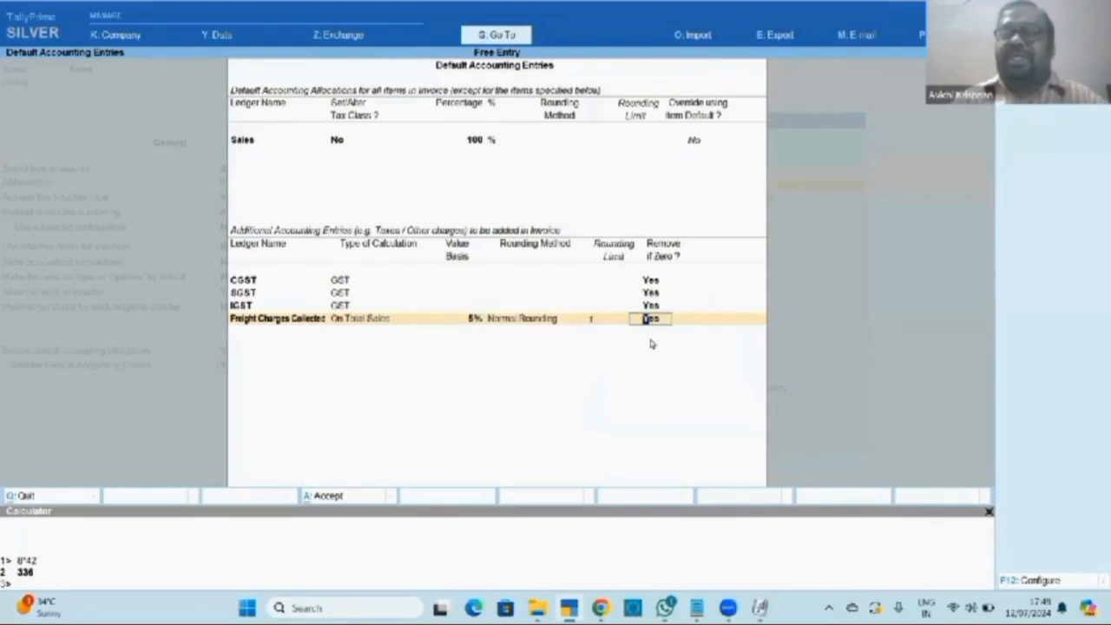
key("Return")
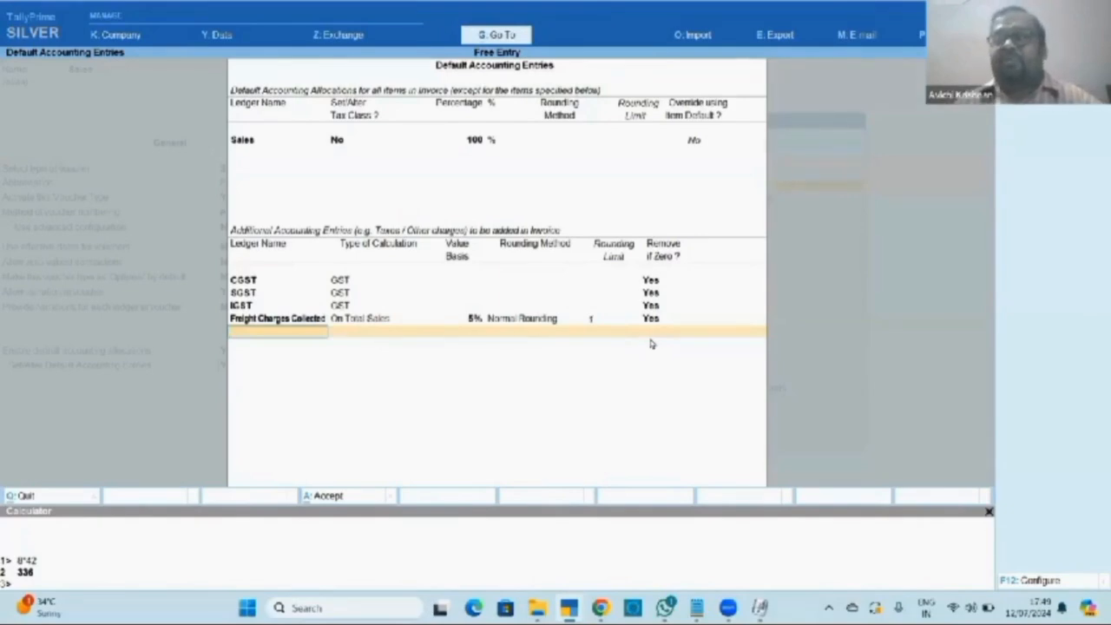
Create a 'Loading Charges' ledger with GST applicability set to Not Applicable.
key("alt+c")
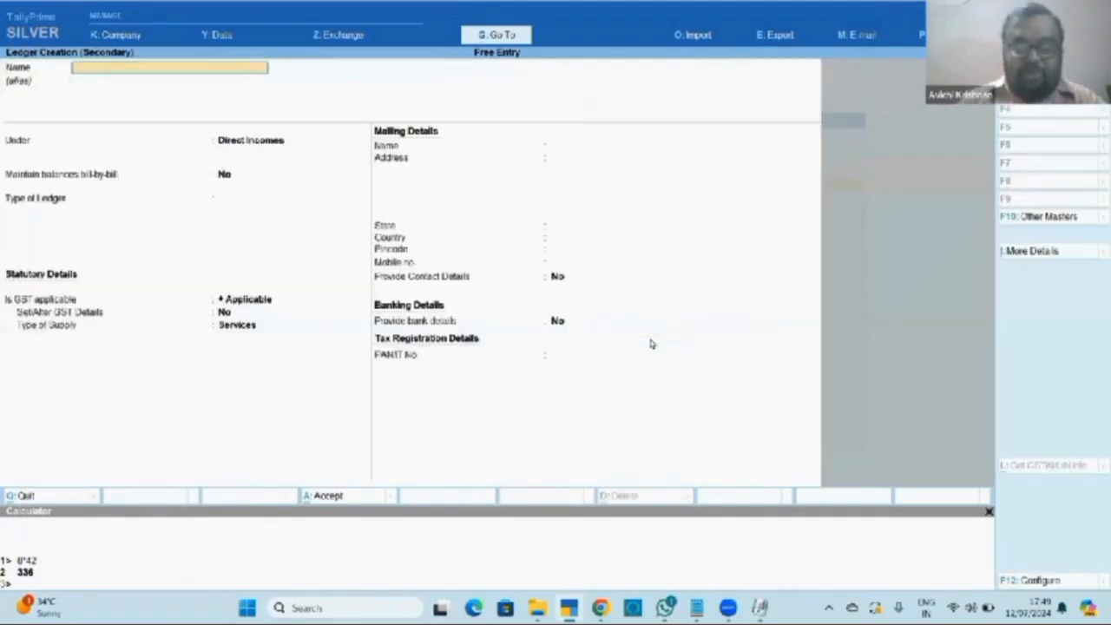
type("Loading")
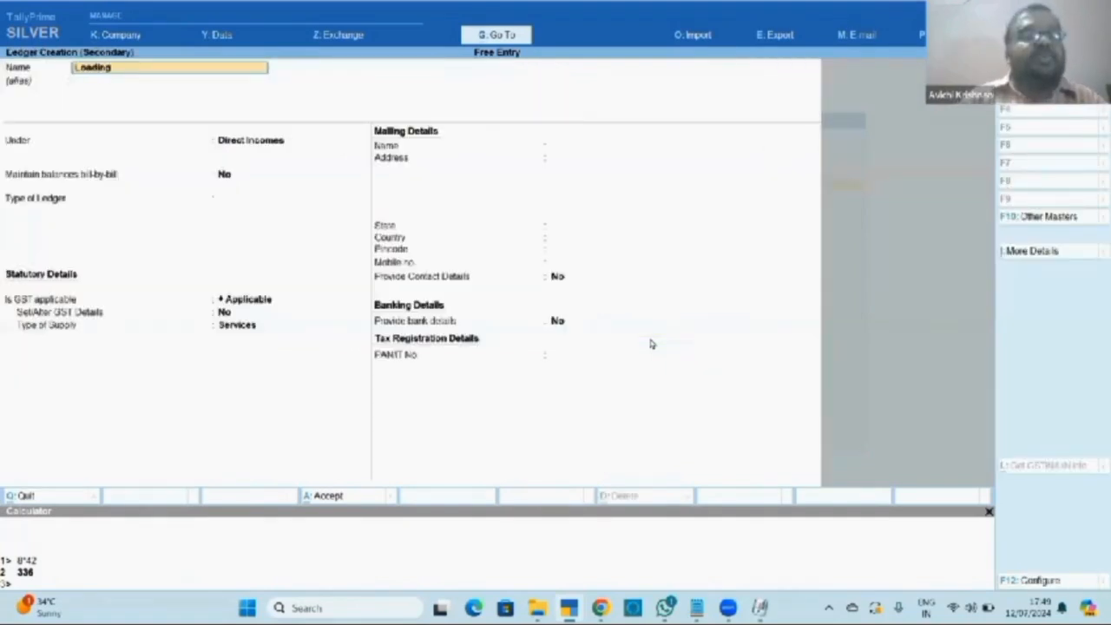
type(" Charges")
key("Return")
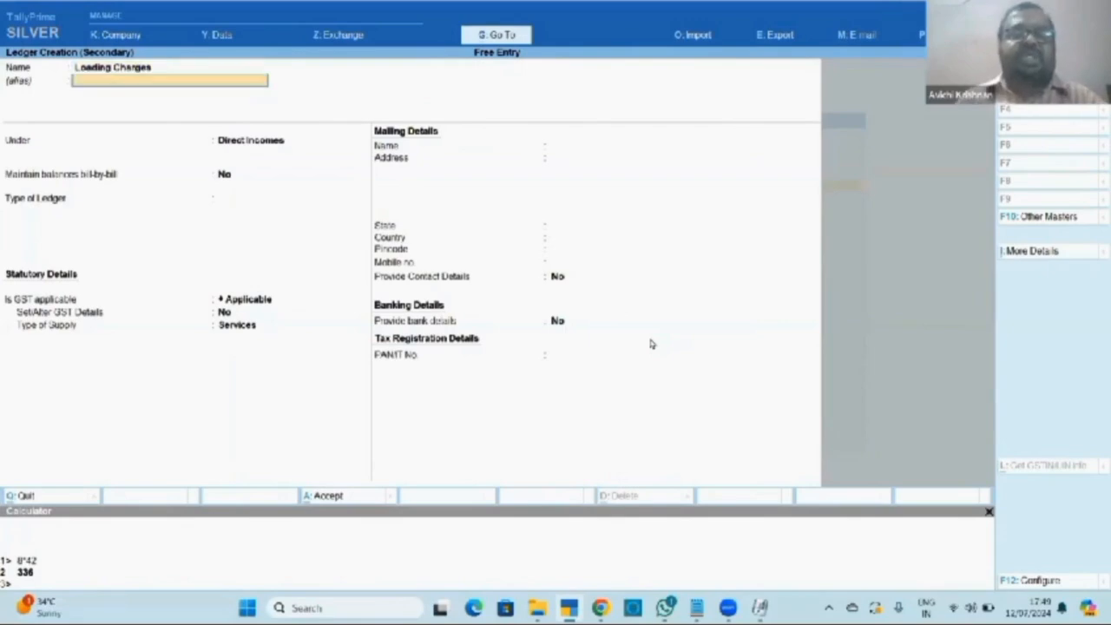
key("Return")
key("Return")
key("Return")
key("Return")
key("BackSpace")
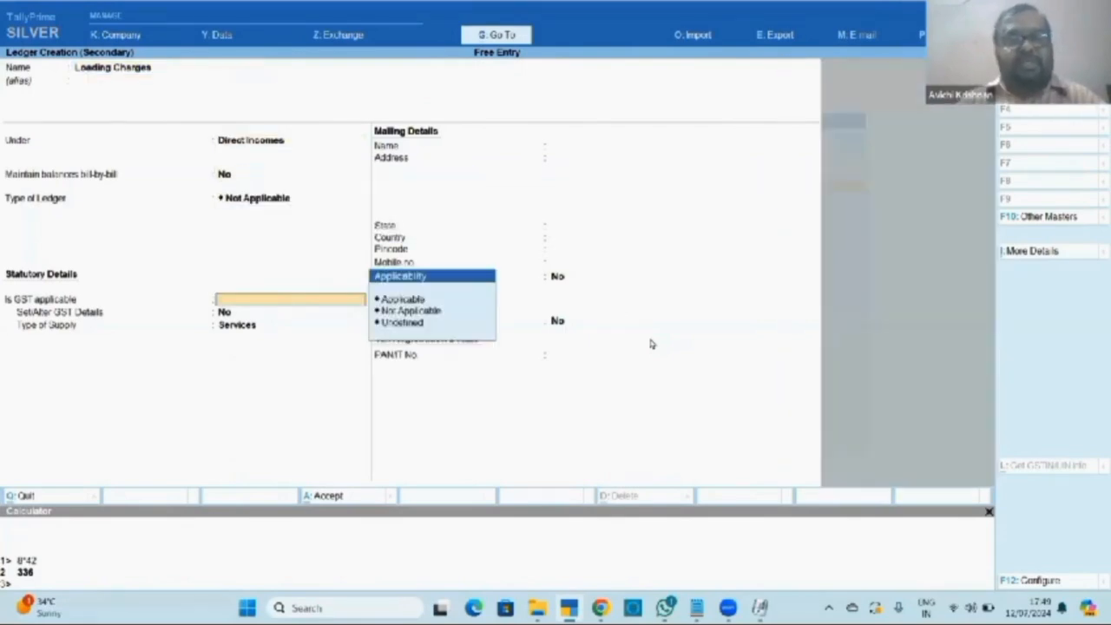
key("Down")
key("Return")
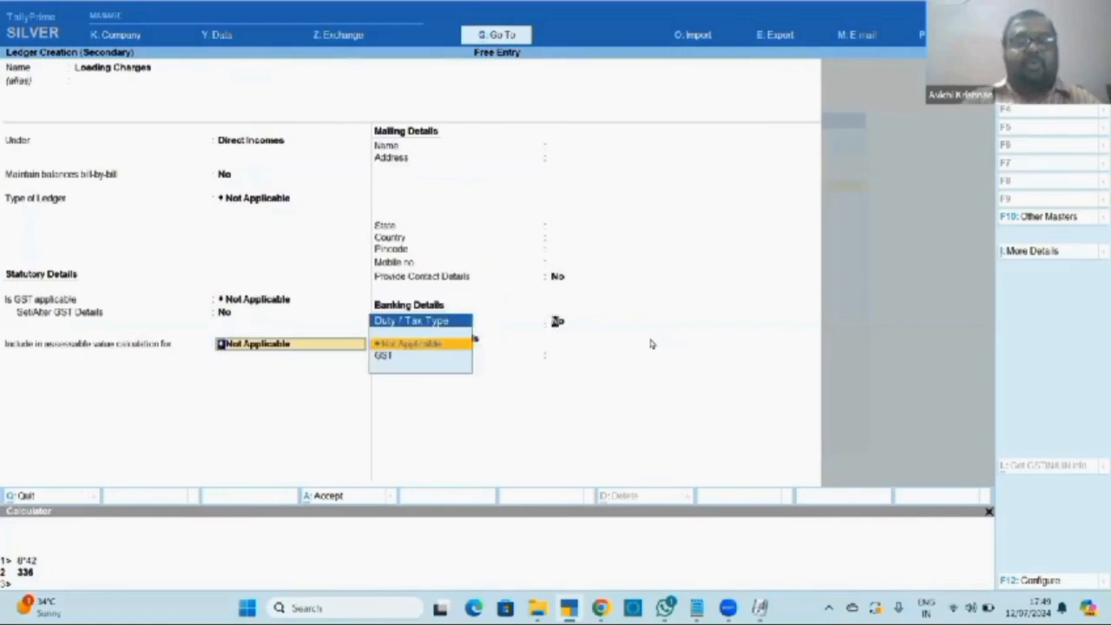
key("Return")
key("Return")
key("Return")
key("Return")
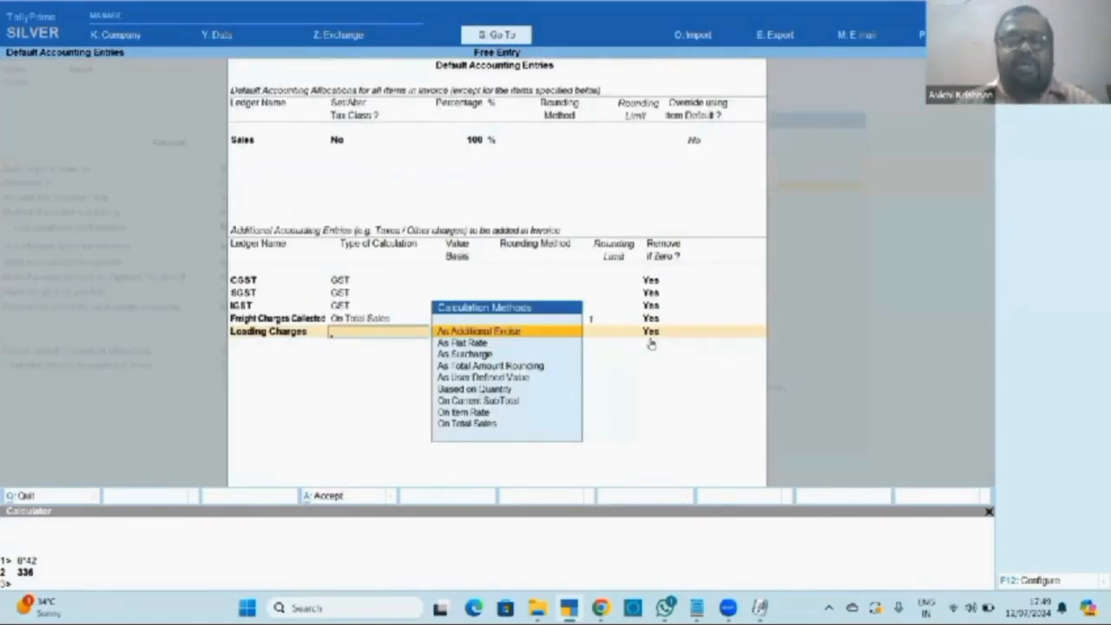
Calculate Loading Charges As User Defined Value, remove if zero, and accept the default entries.
key("Down")
key("Down")
key("Down")
key("Down")
key("Return")
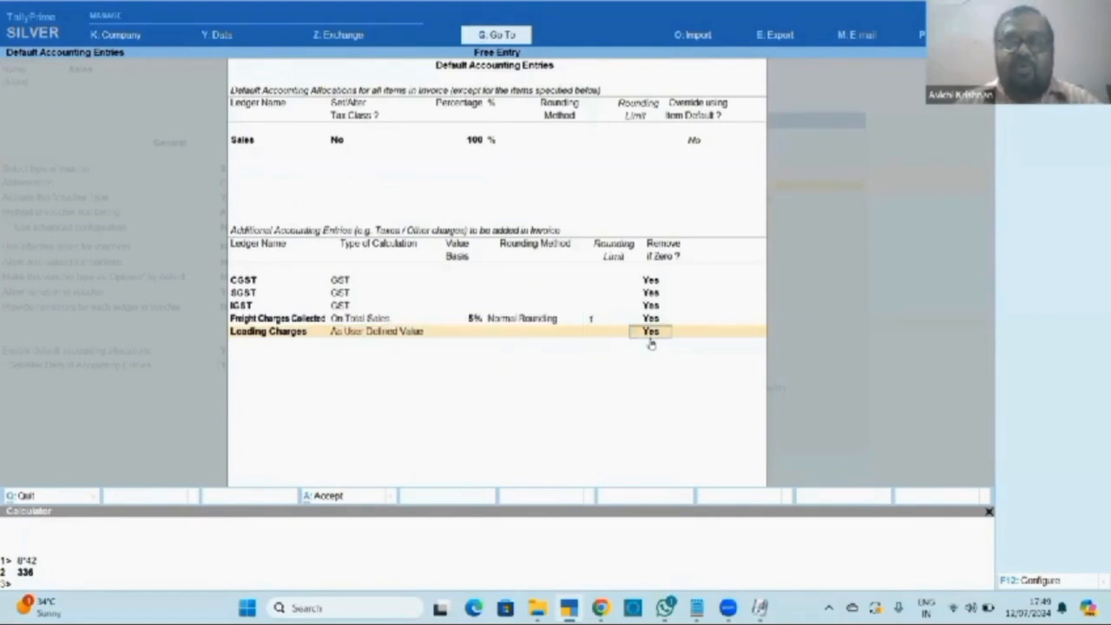
key("Return")
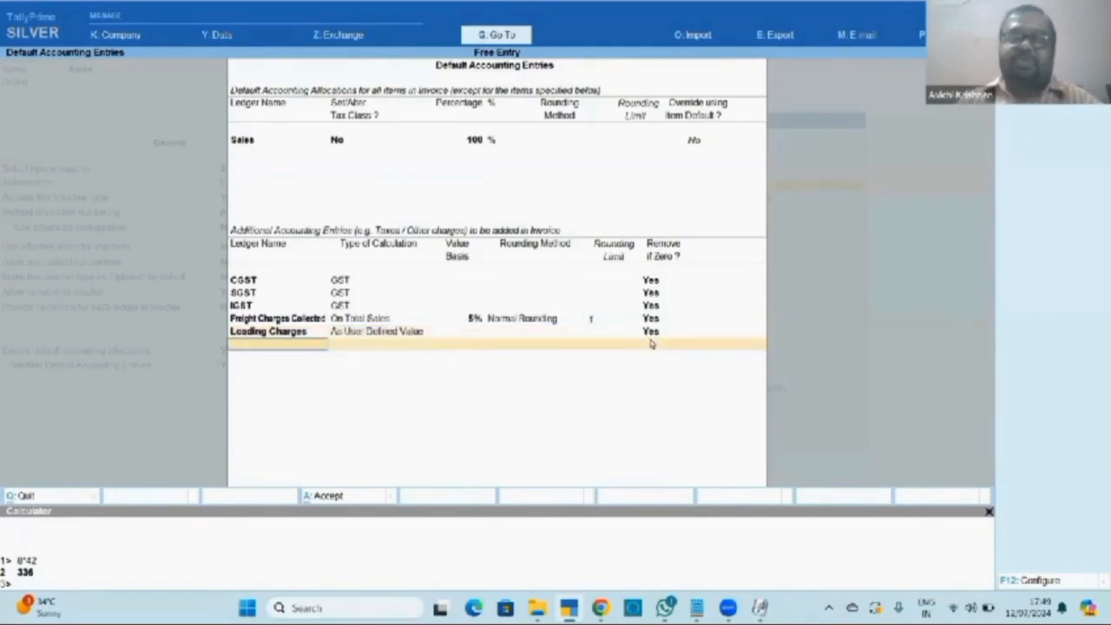
key("Return")
key("ctrl")
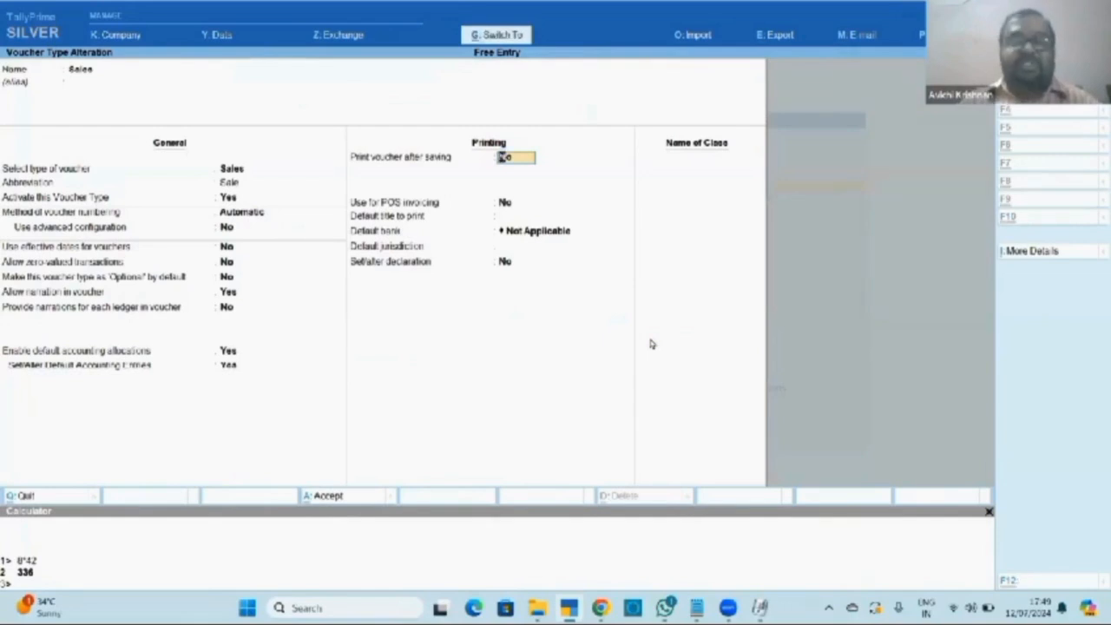
Leave the voucher type settings and start a new Sales voucher (F8) from the Gateway.
key("ctrl+q")
key("ctrl+q")
key("ctrl+q")
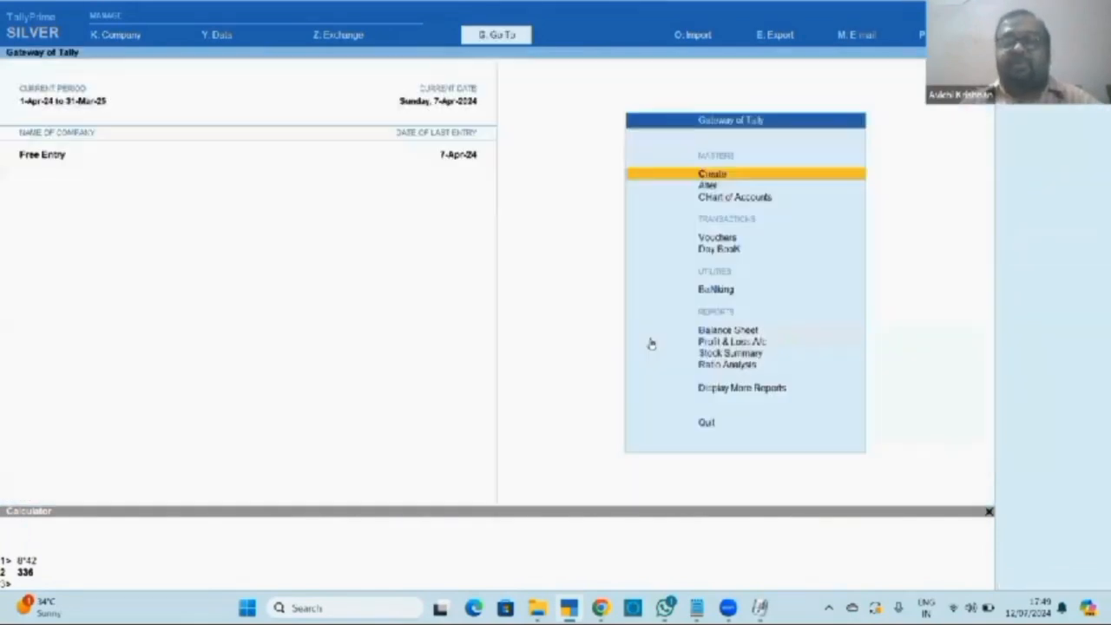
key("Down")
key("Down")
key("Down")
key("Return")
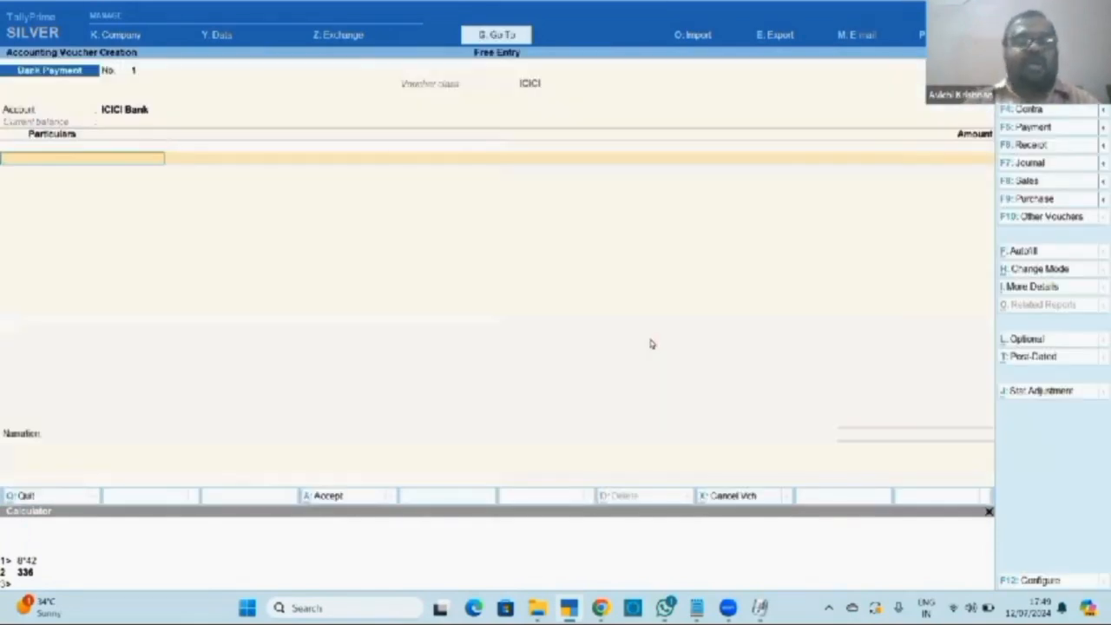
key("F8")
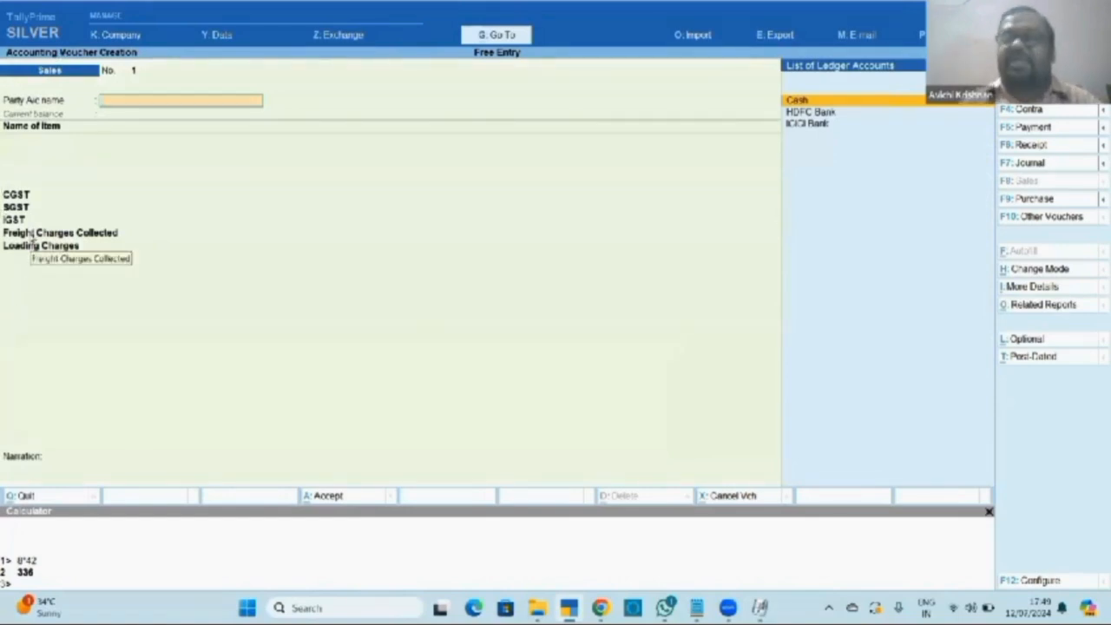
Create the customer's party ledger under Sundry Debtors with registration type Consumer and accept party details.
key("alt+c")
type("K")
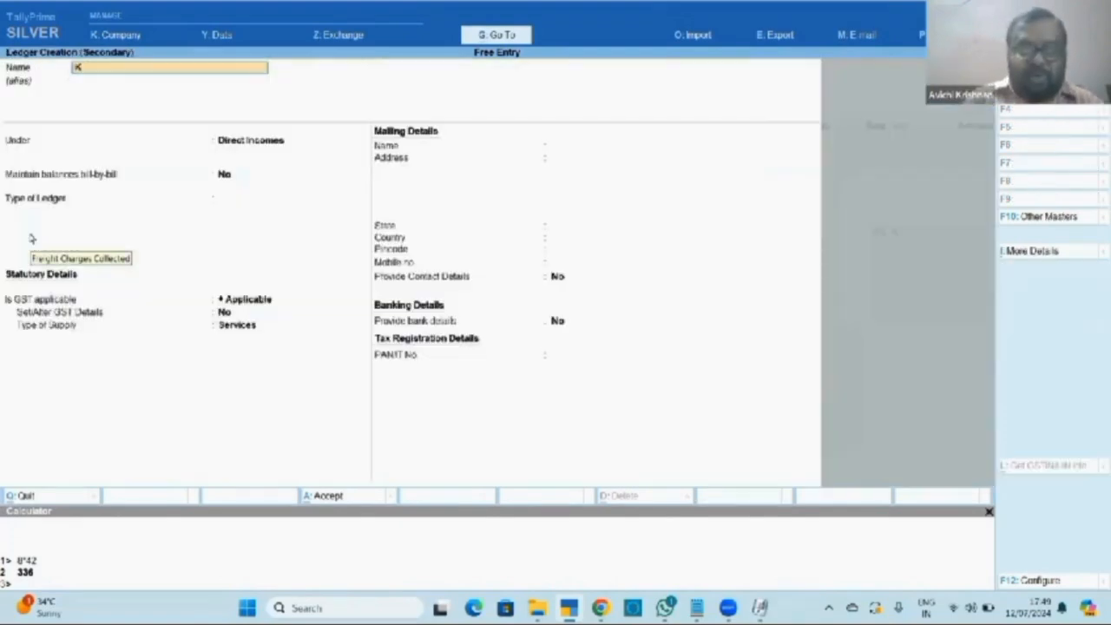
type("umar Assic")
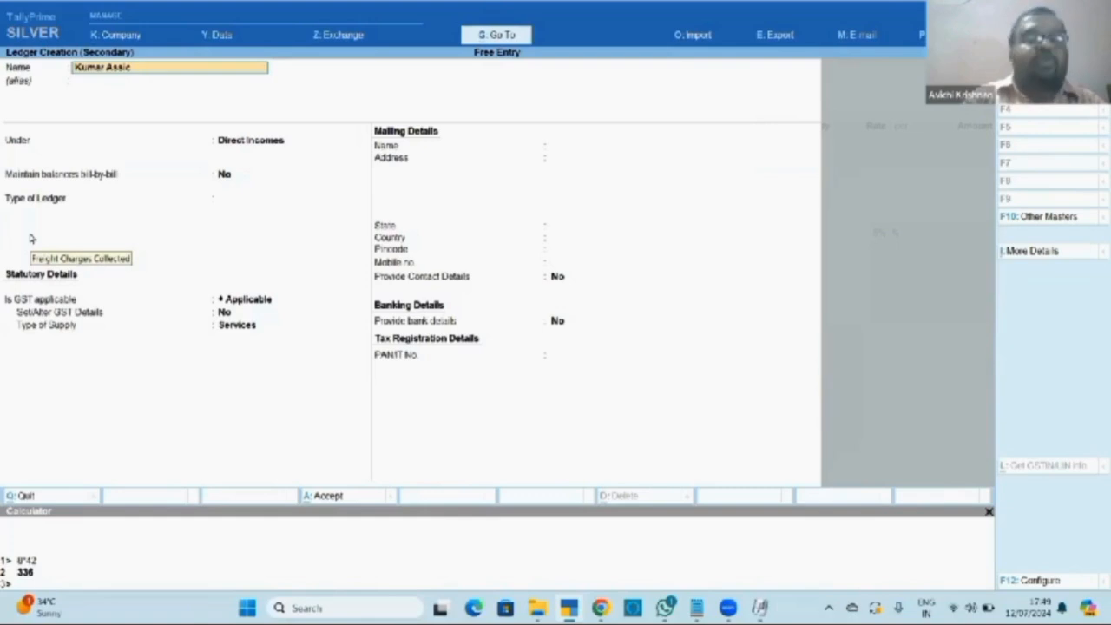
key("BackSpace")
type("ociates")
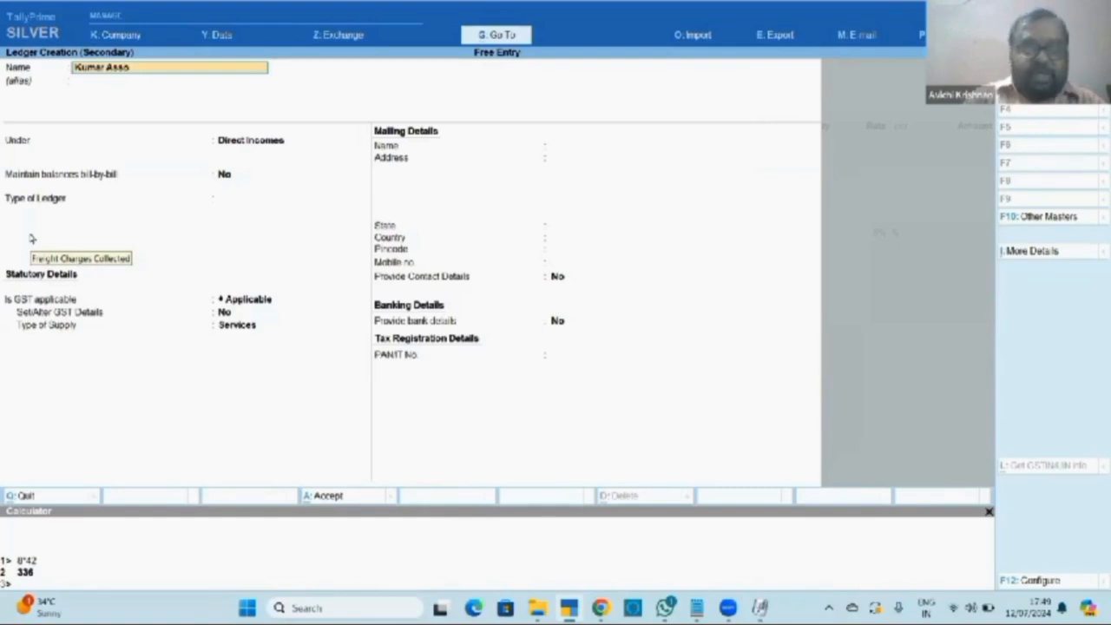
key("Return")
key("Return")
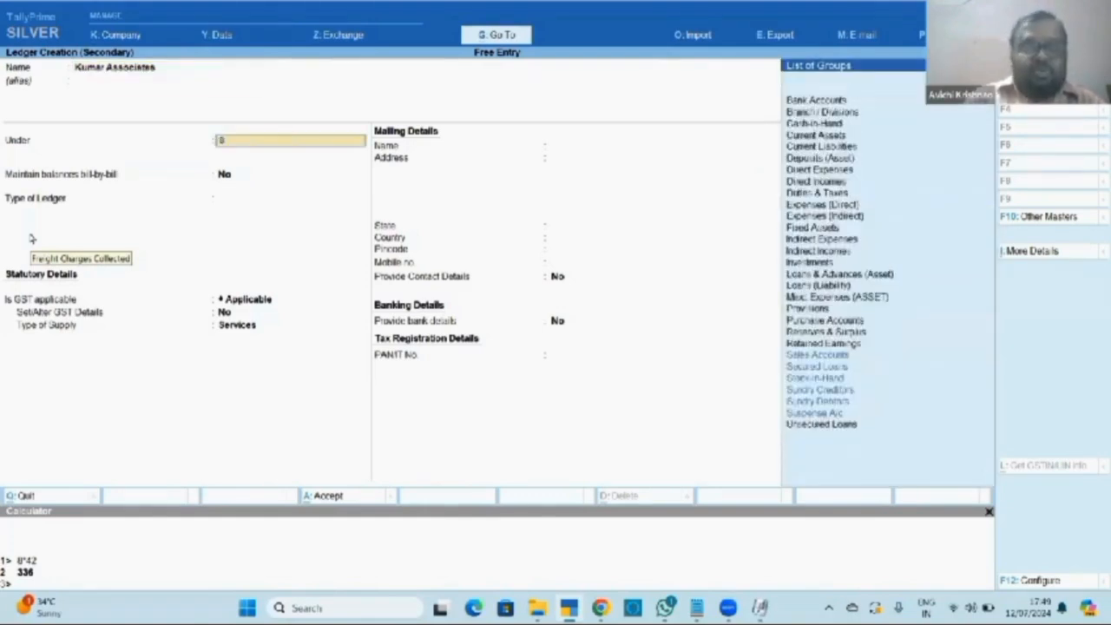
type("Sund")
key("Down")
key("Return")
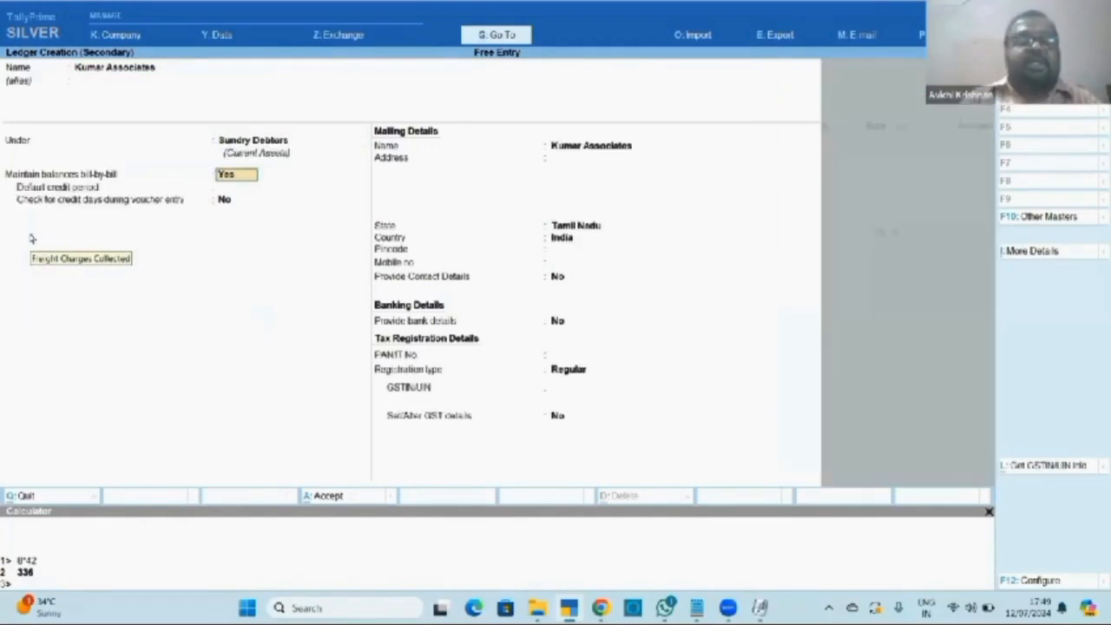
key("Return")
key("Return")
key("Return")
key("Return")
key("Return")
key("Return")
key("Return")
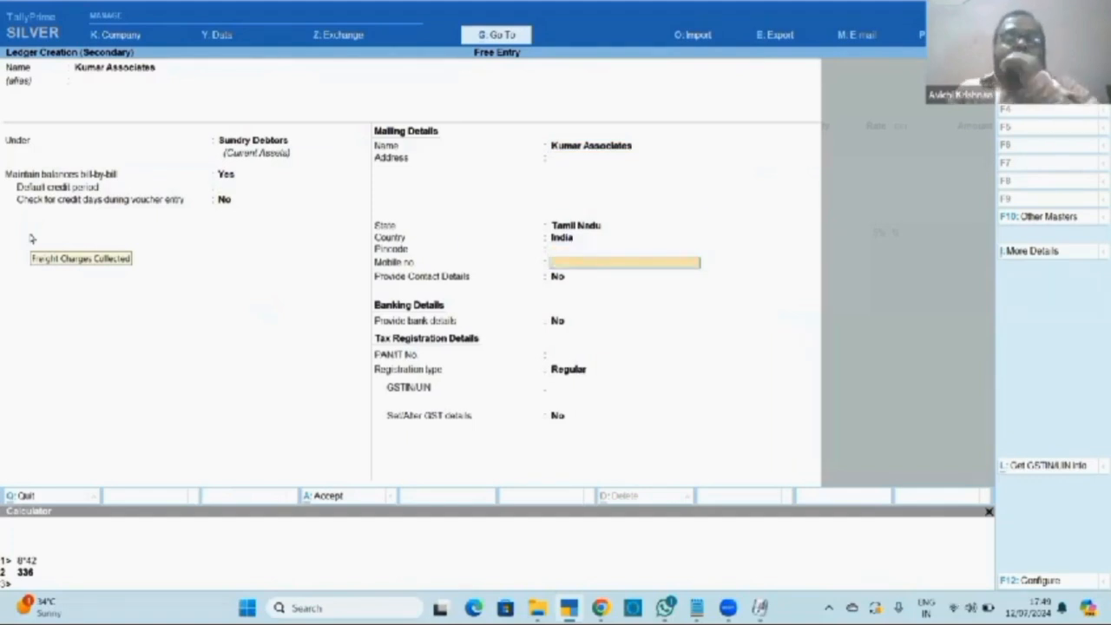
key("Return")
key("Return")
key("Return")
key("Return")
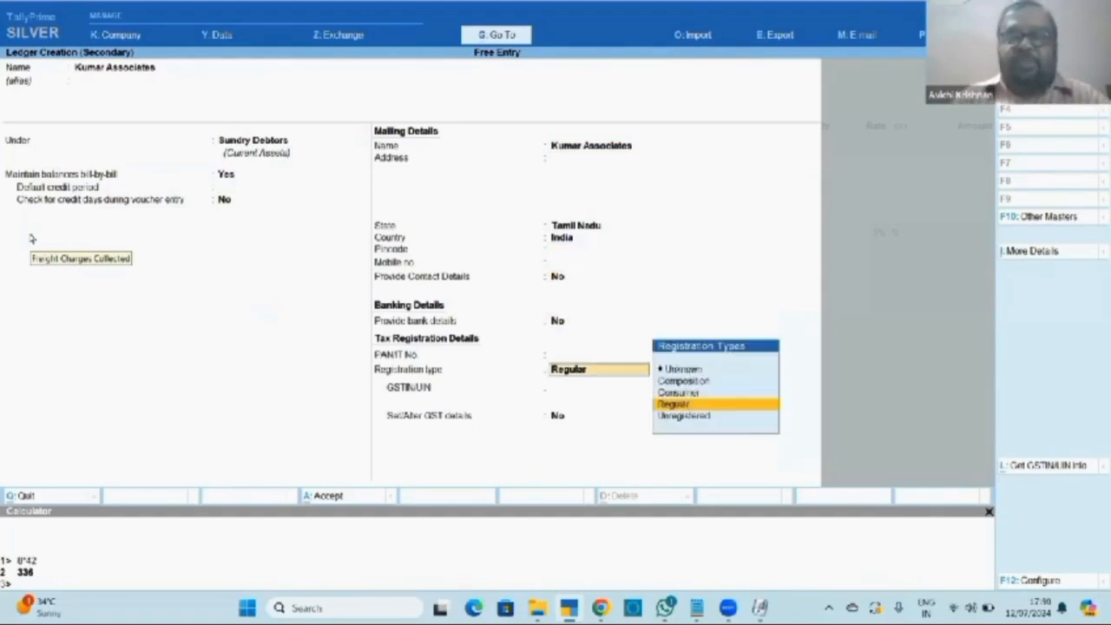
key("Up")
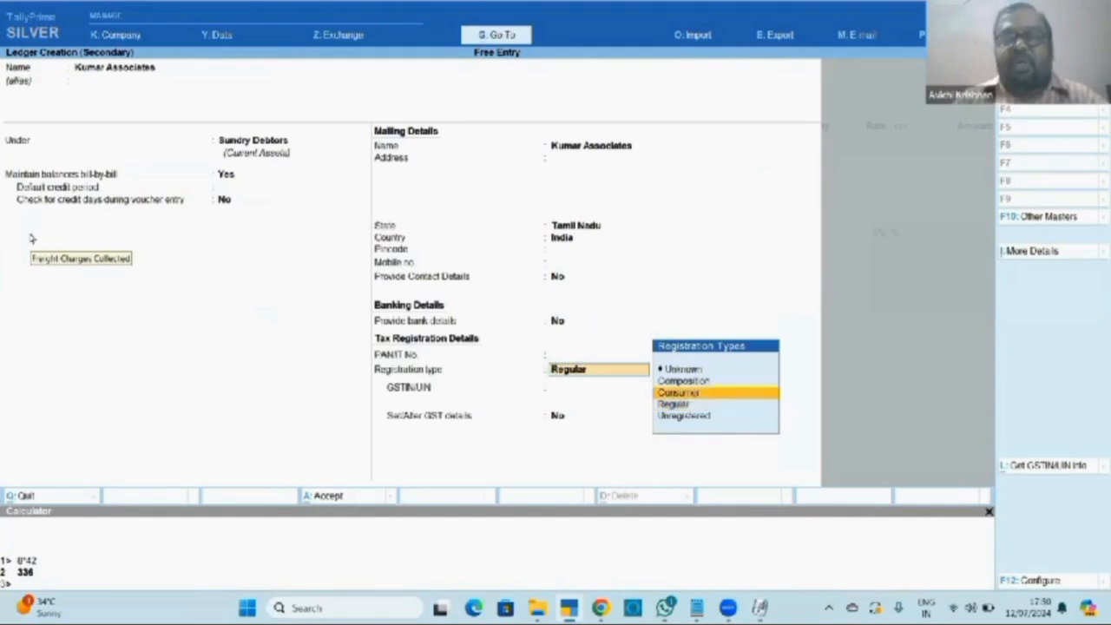
key("Return")
key("Return")
key("Return")
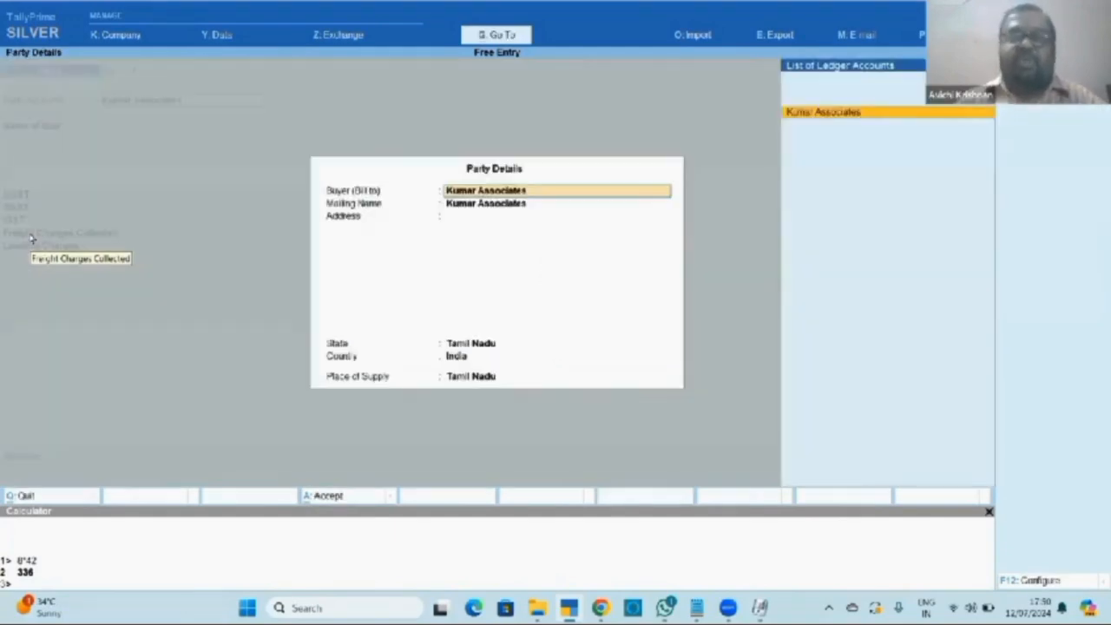
key("ctrl")
key("ctrl+a")
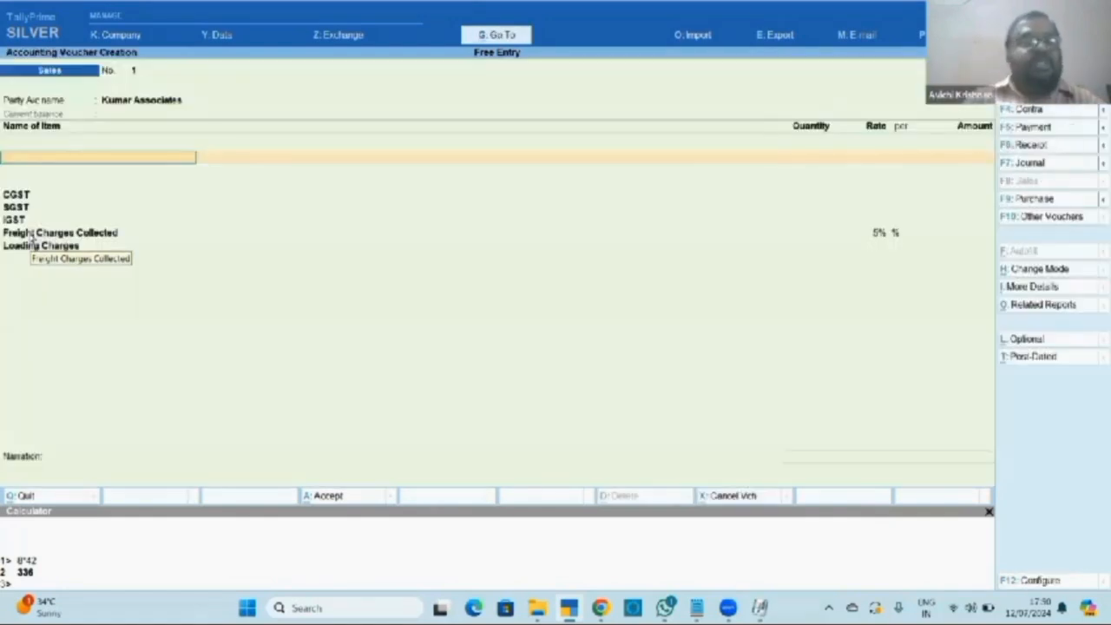
Create stock item A with a new unit Kg (UQC KGS-KILOGRAMS, 3 decimal places).
key("alt+c")
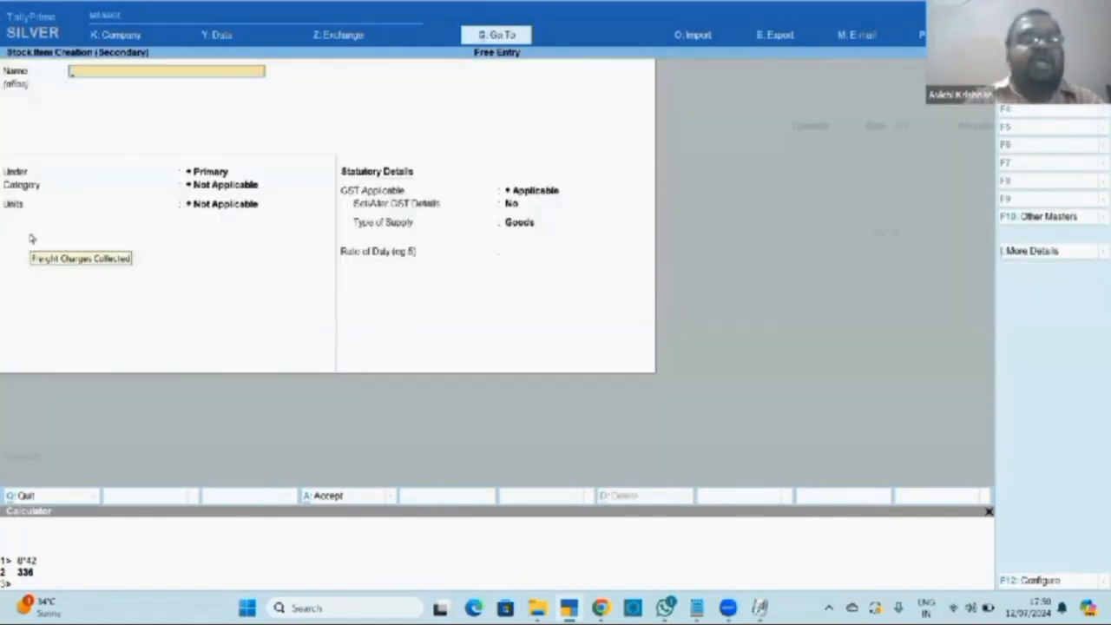
type("A")
key("Return")
key("Return")
key("Return")
key("Return")
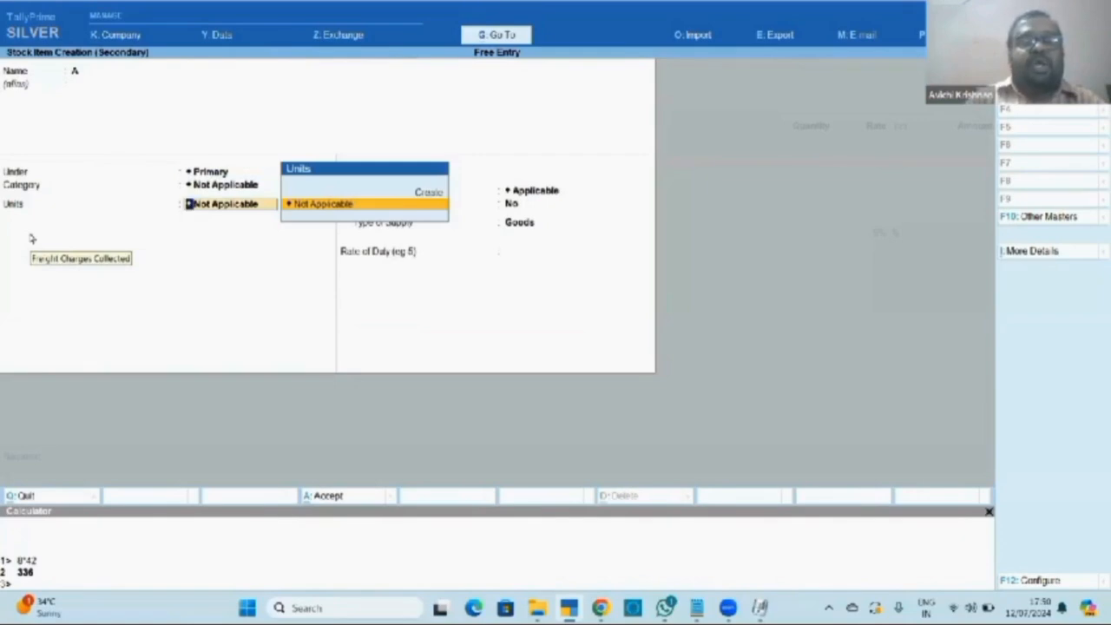
key("Up")
key("Return")
type("Kg")
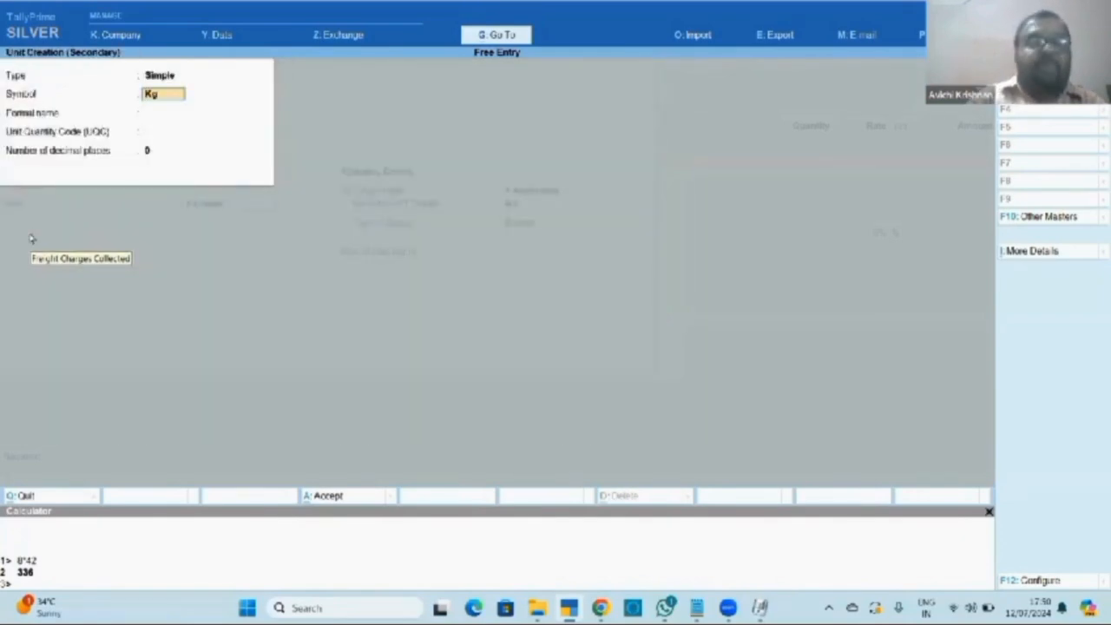
key("Return")
key("Return")
key("Return")
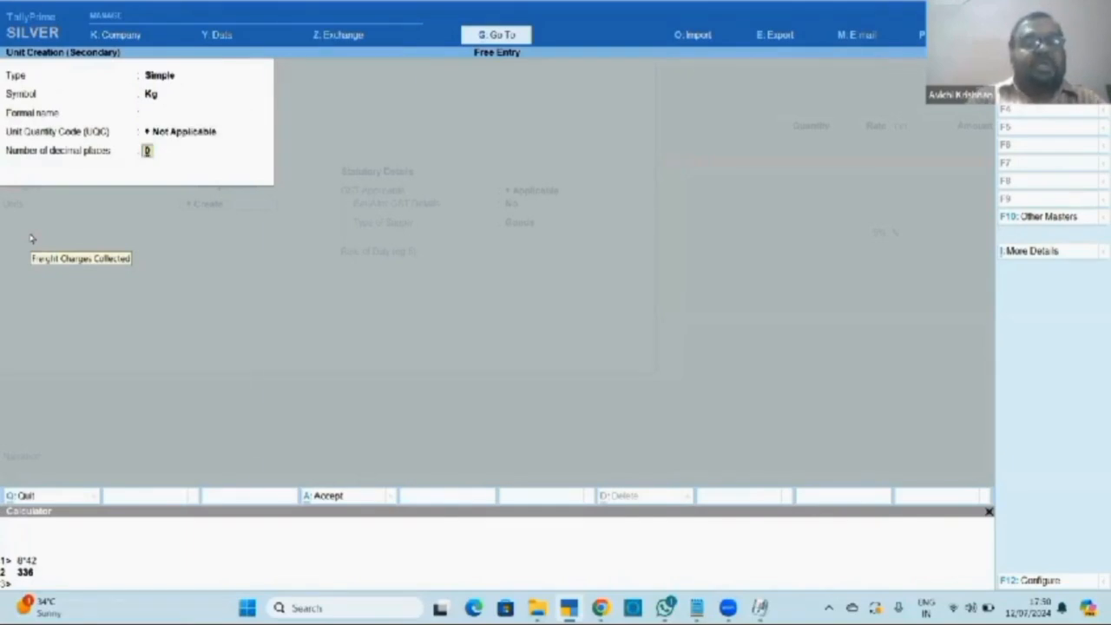
key("Up")
type("kil")
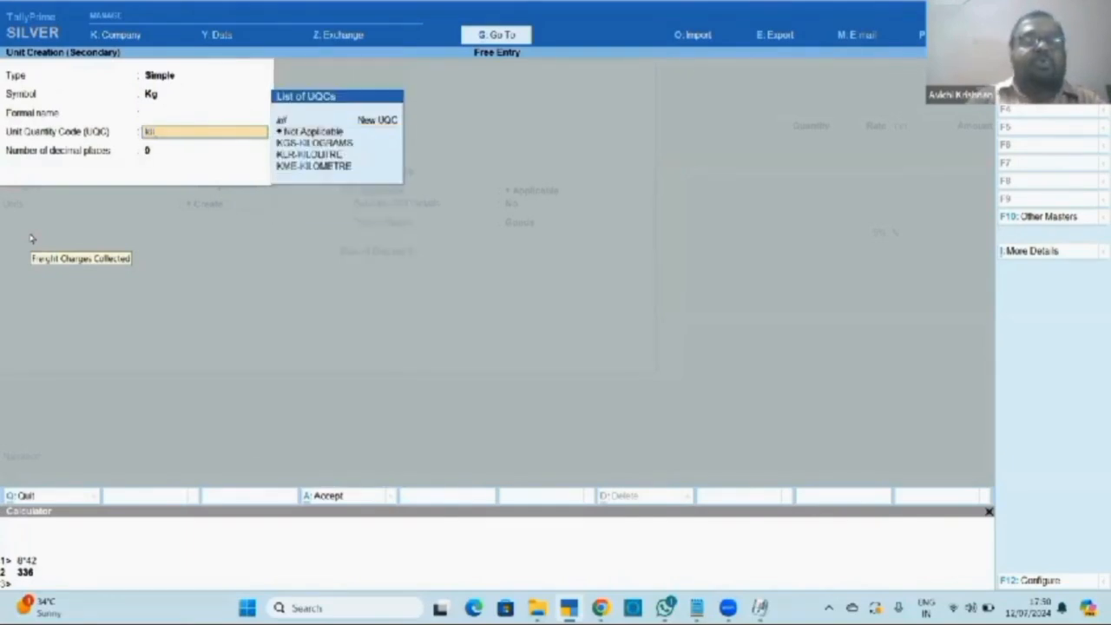
key("Down")
key("Down")
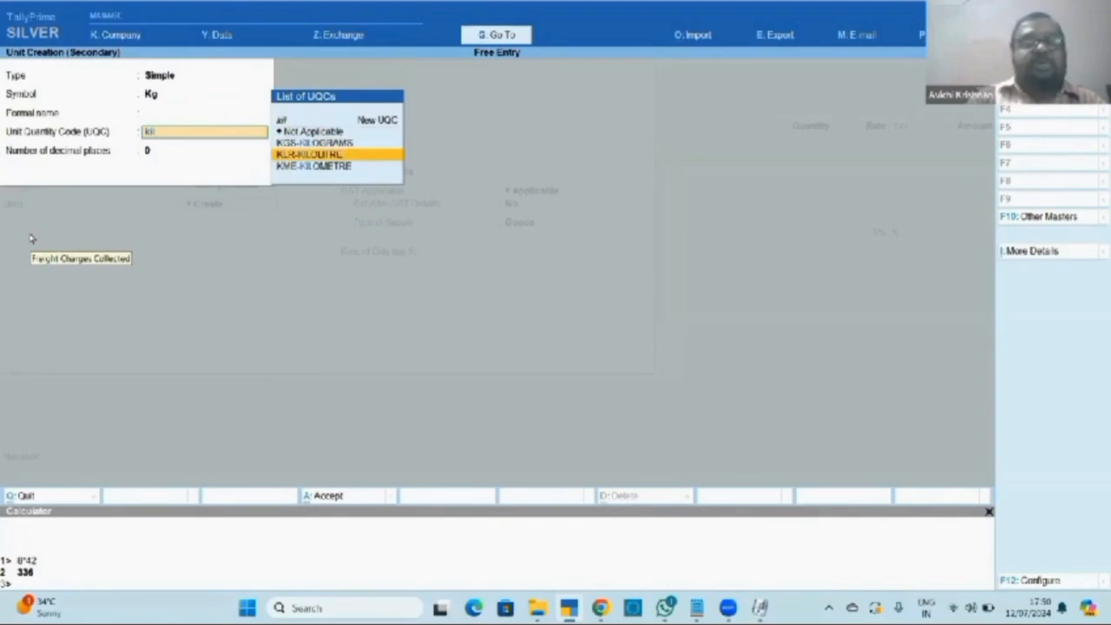
key("Up")
key("Return")
type("3")
key("Return")
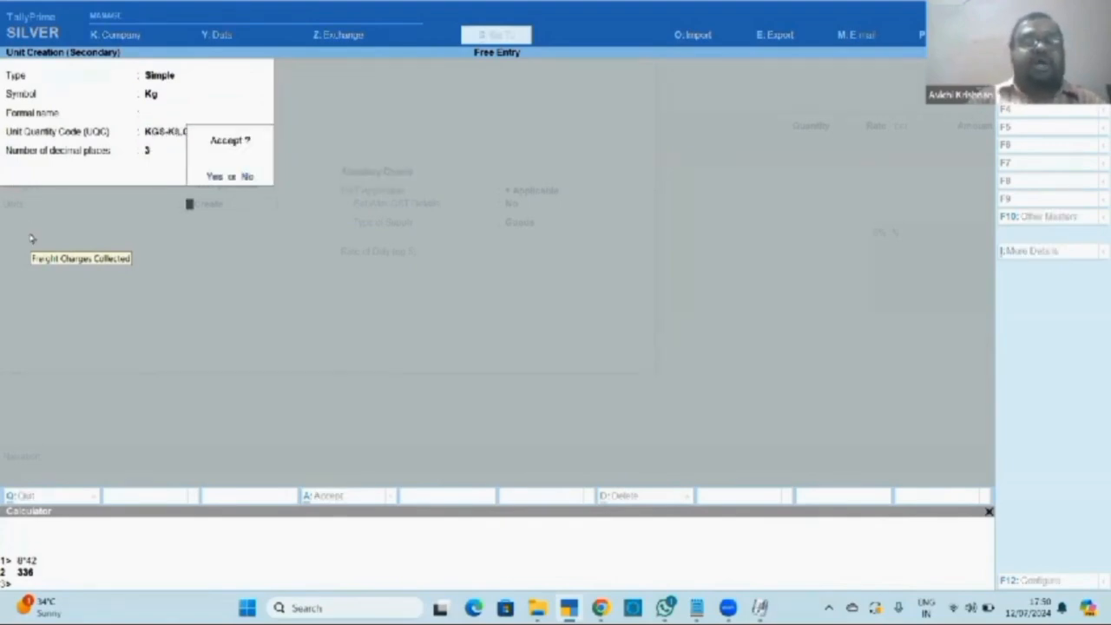
key("Return")
key("Return")
key("Return")
key("Return")
key("Return")
key("Return")
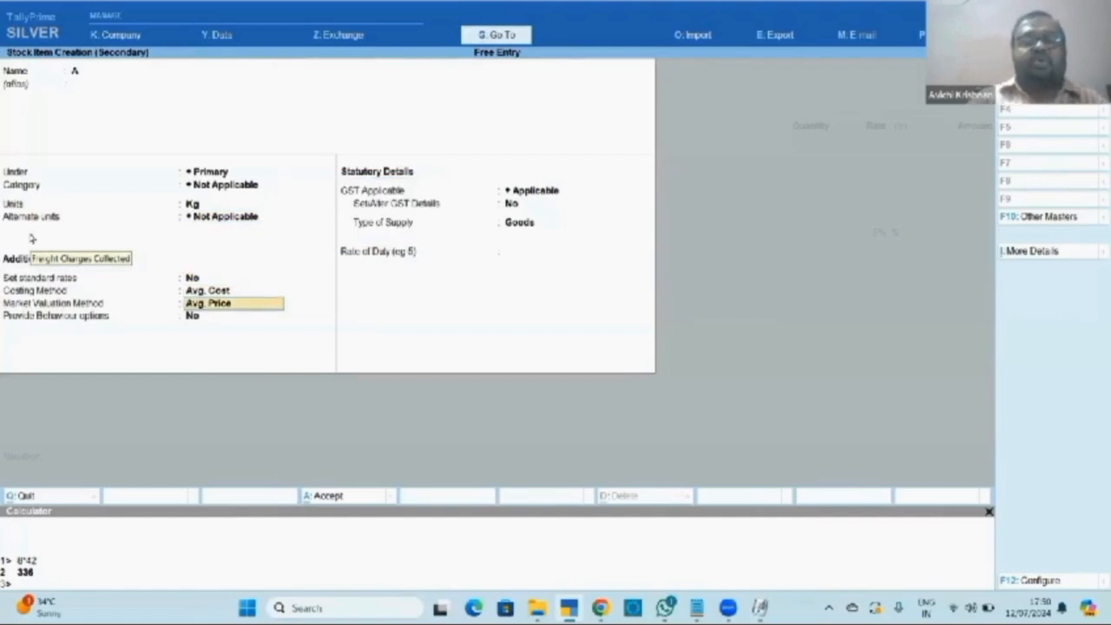
key("Return")
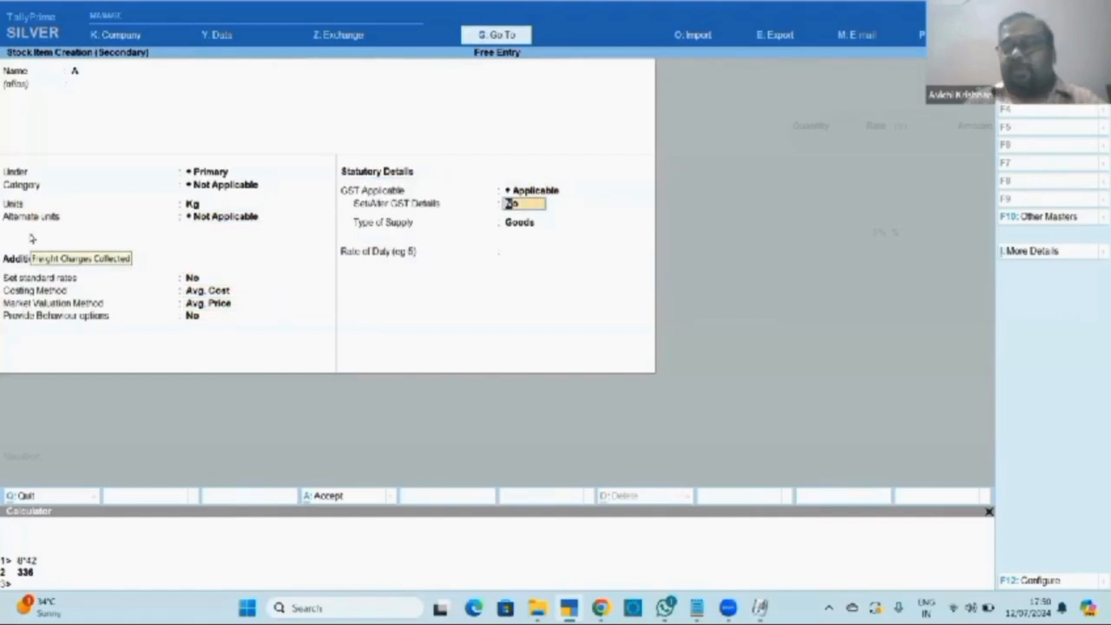
Turn on GST details for item A and set its taxability to Taxable.
key("y")
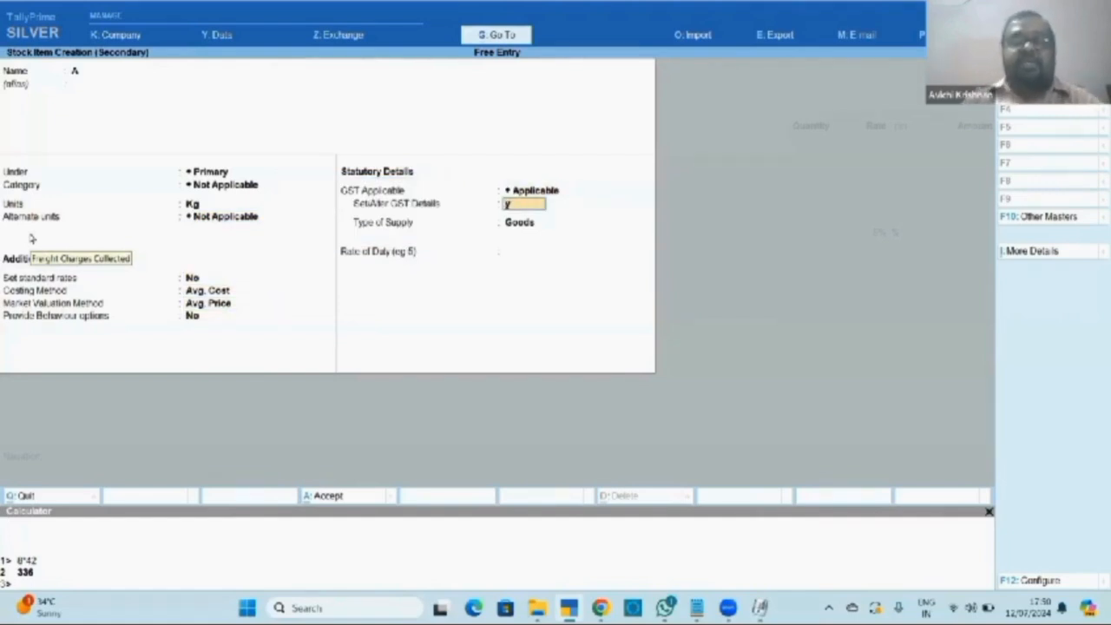
key("Return")
key("Return")
key("Return")
key("Return")
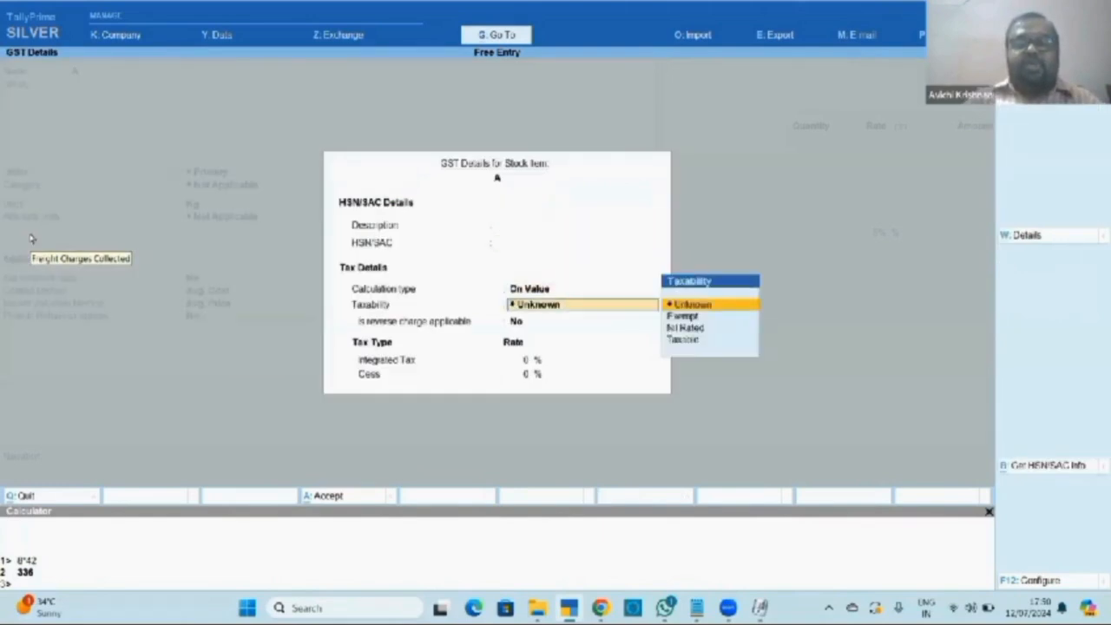
key("Down")
key("Down")
key("Down")
key("Return")
key("Return")
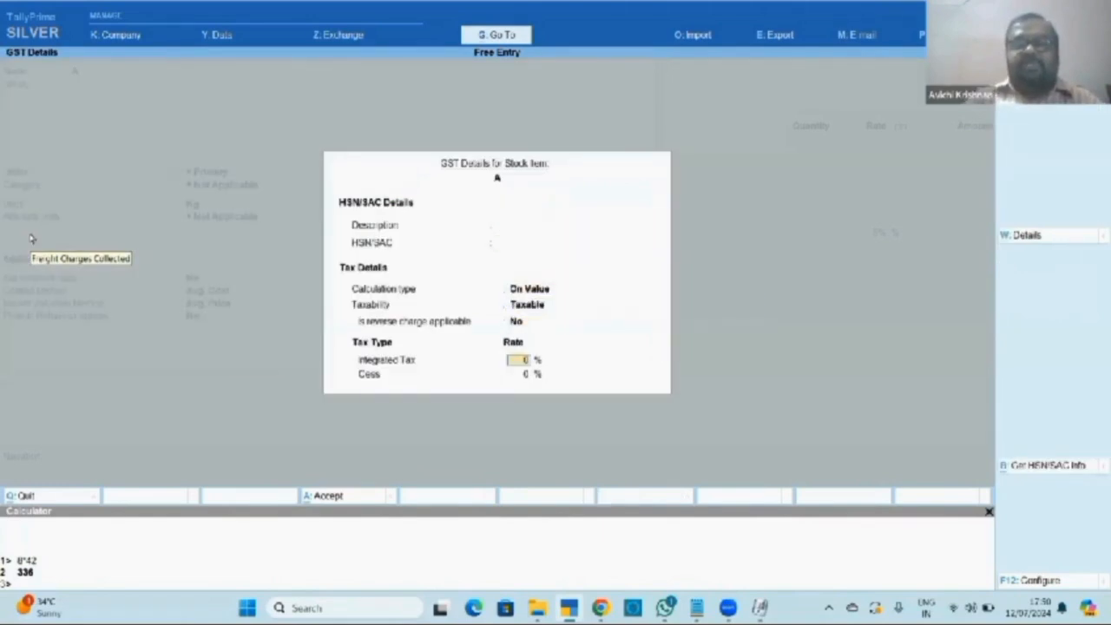
key("Return")
key("Return")
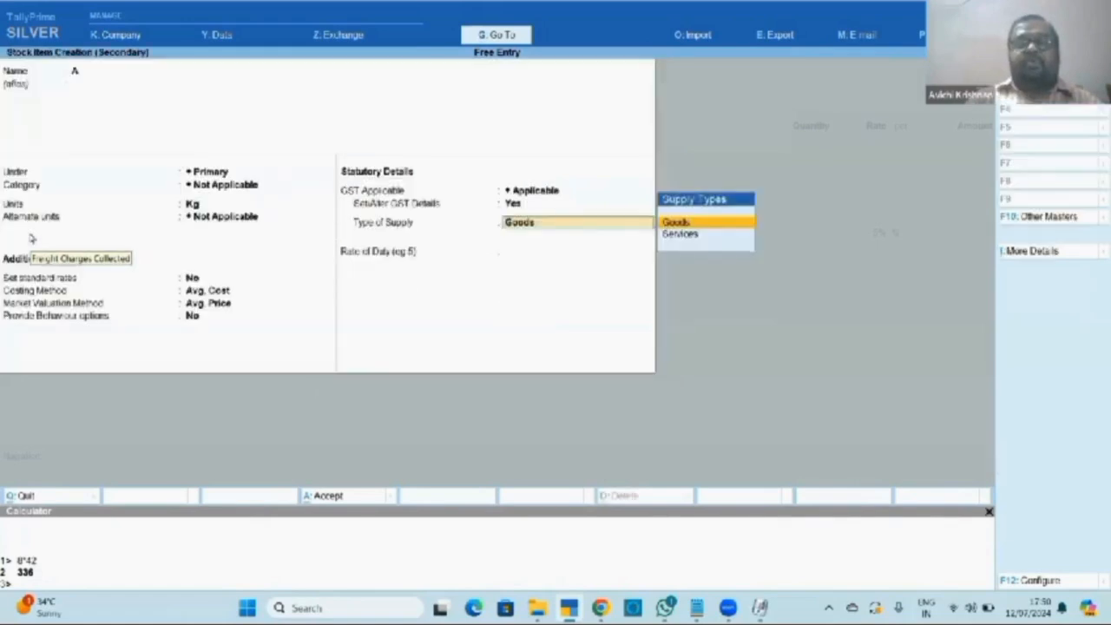
key("Return")
key("Return")
key("Return")
key("Return")
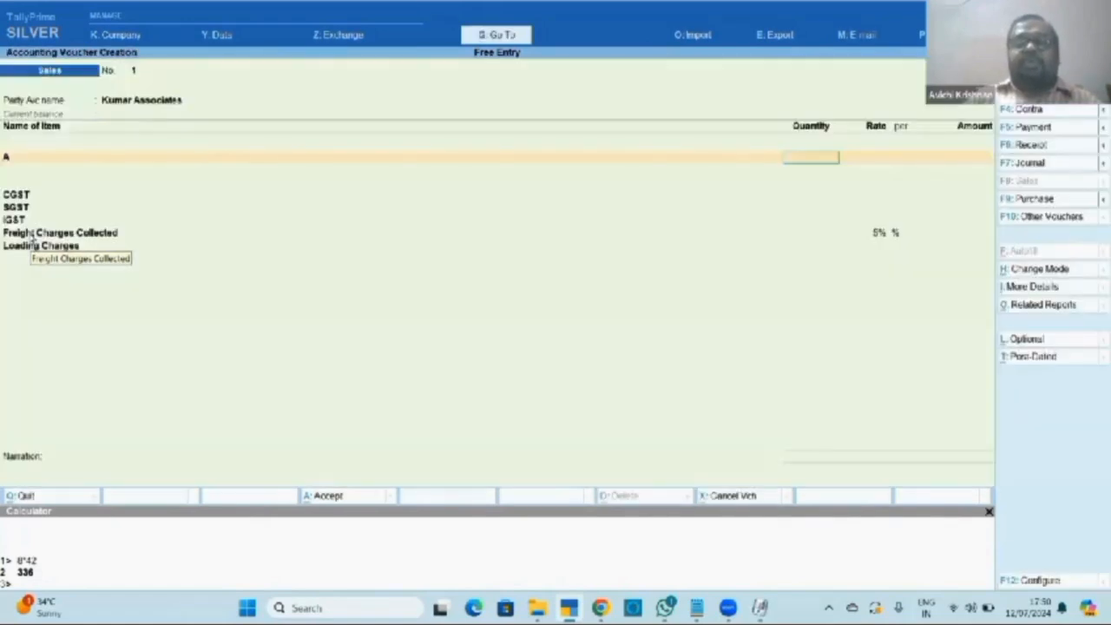
Enter 1.5 Kg of item A at a rate of 300, amounting to 450.
type("1.5")
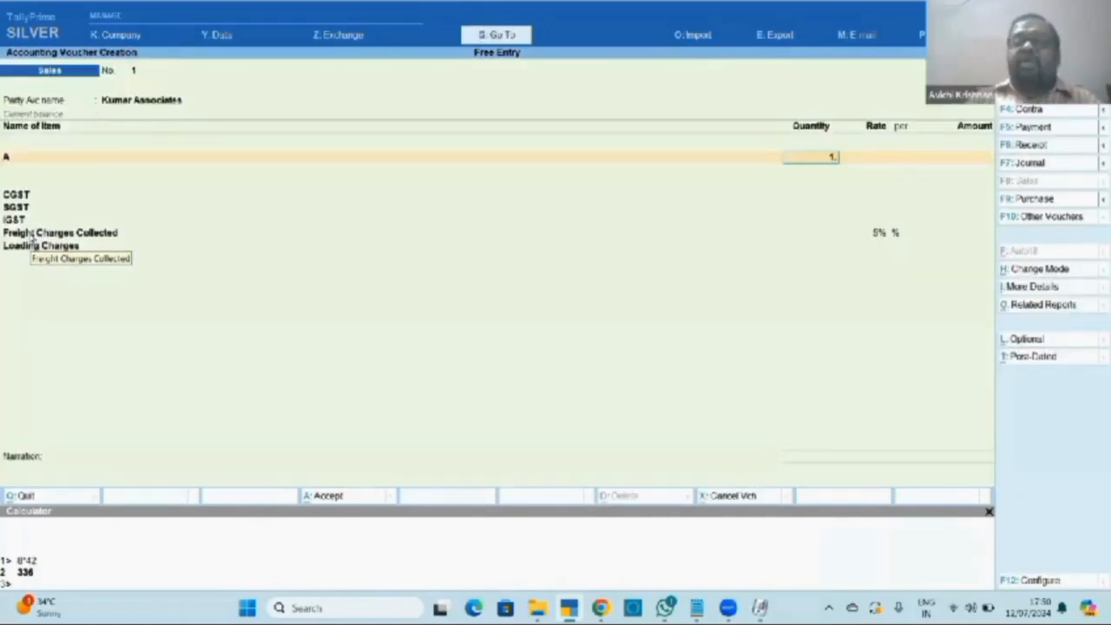
key("Return")
key("Return")
type("300")
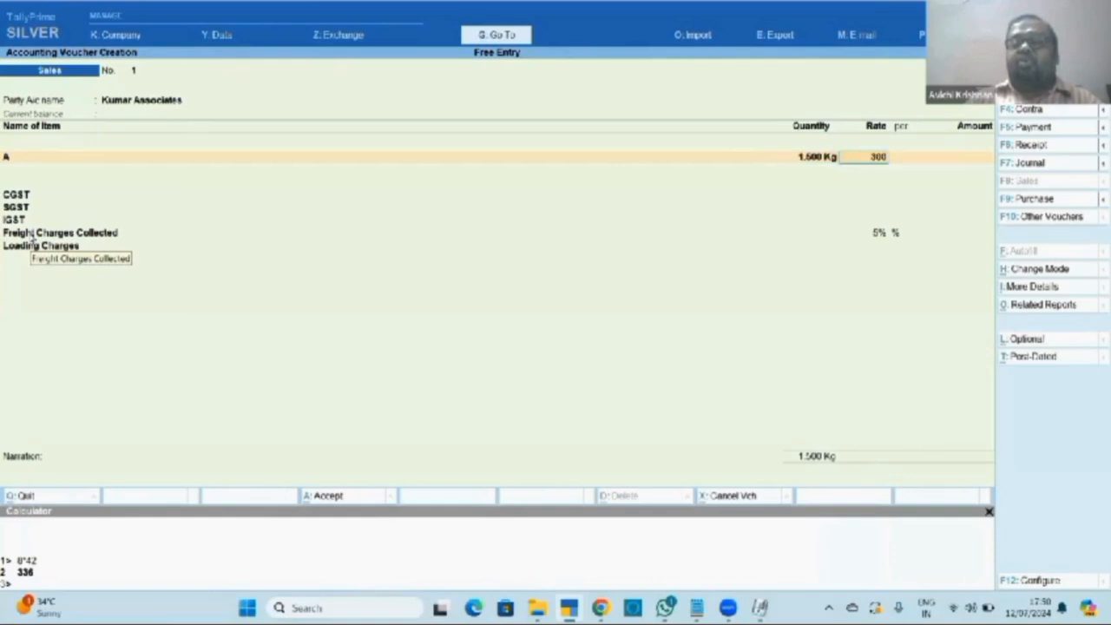
key("Return")
key("Return")
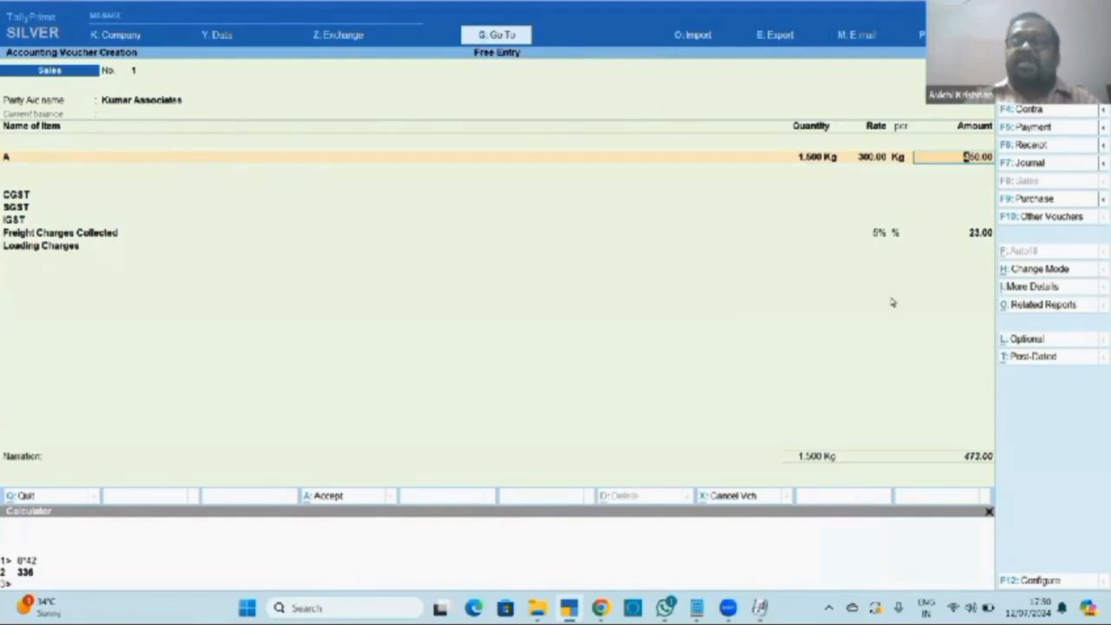
key("Return")
key("Return")
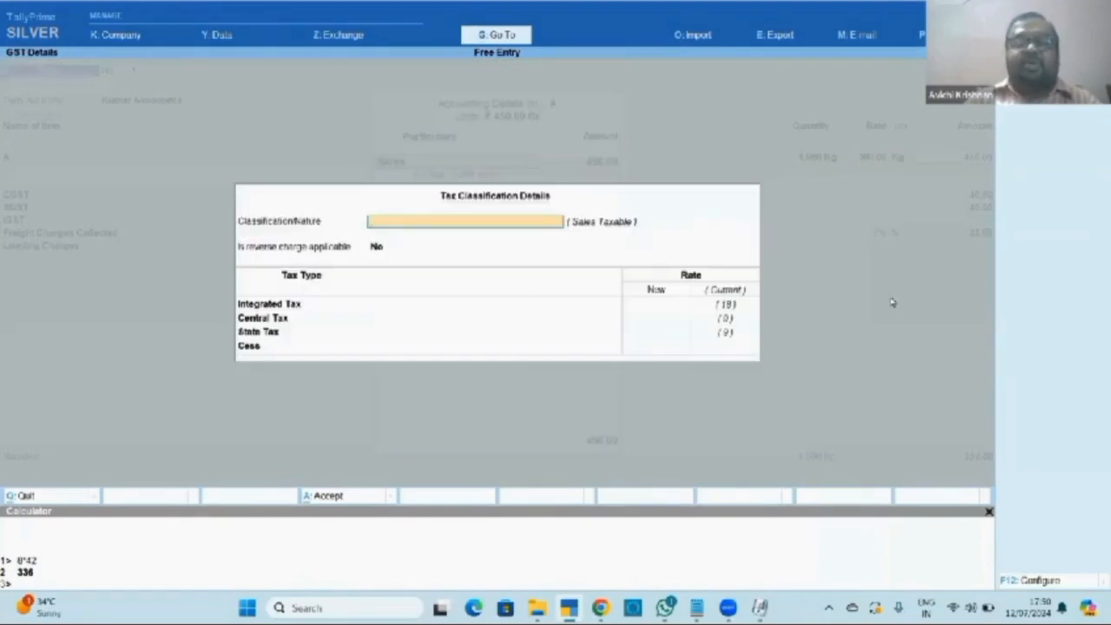
key("Return")
key("Return")
key("Return")
key("Return")
key("Return")
key("Return")
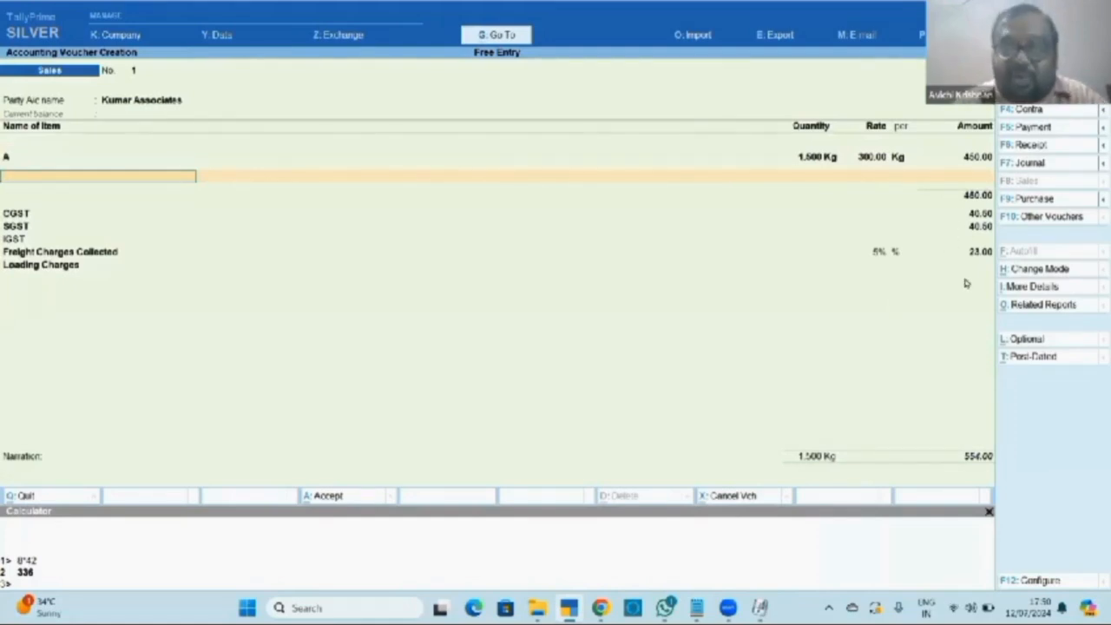
Accept CGST and SGST 40.50 each and freight 23, enter loading charges 26, totalling 580 Dr.
key("Return")
key("Return")
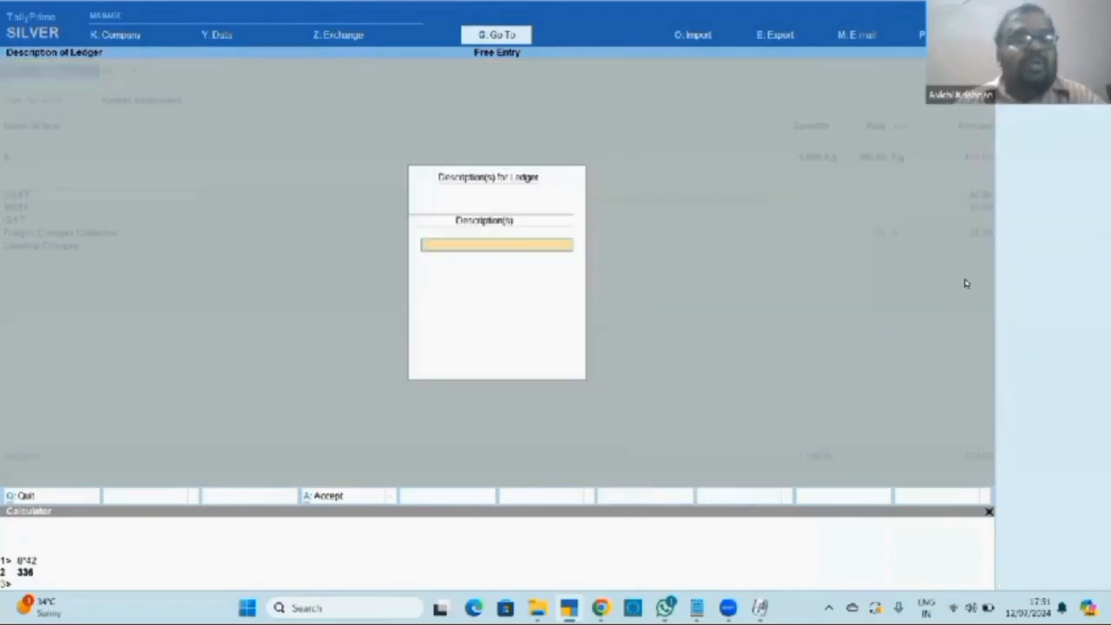
key("Return")
key("Return")
key("Return")
key("Return")
key("Return")
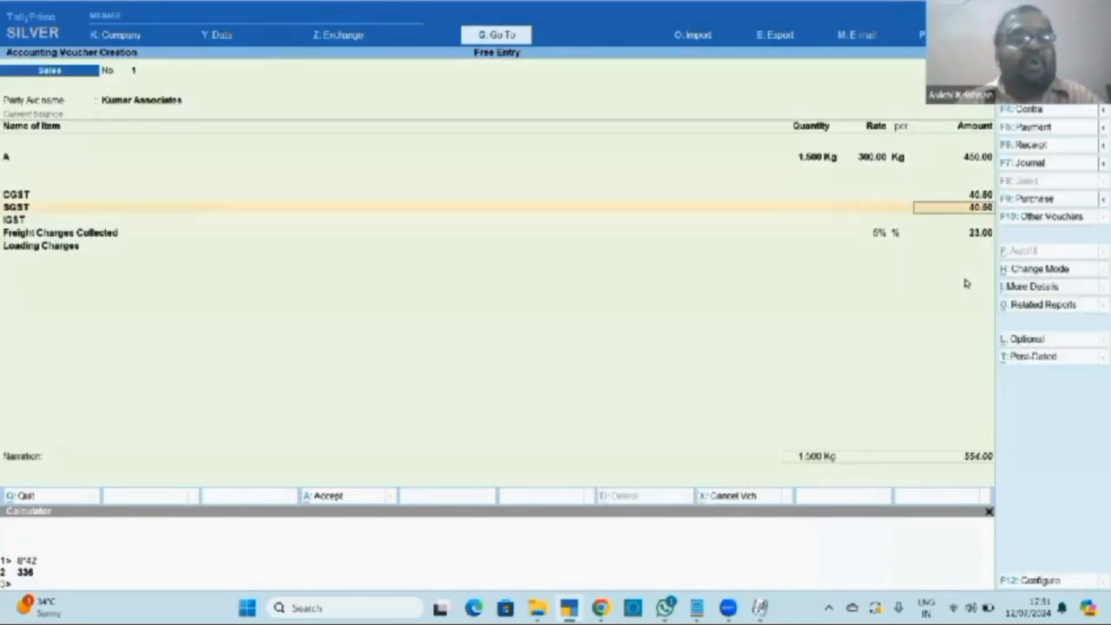
key("Return")
key("Return")
key("Return")
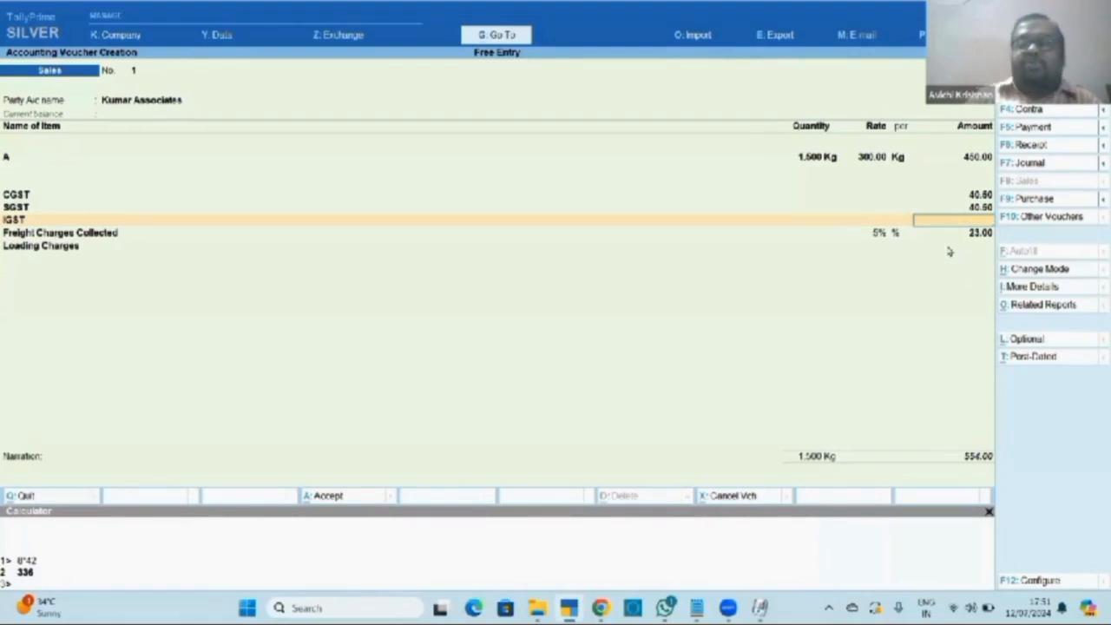
key("Return")
key("Return")
key("Return")
key("Return")
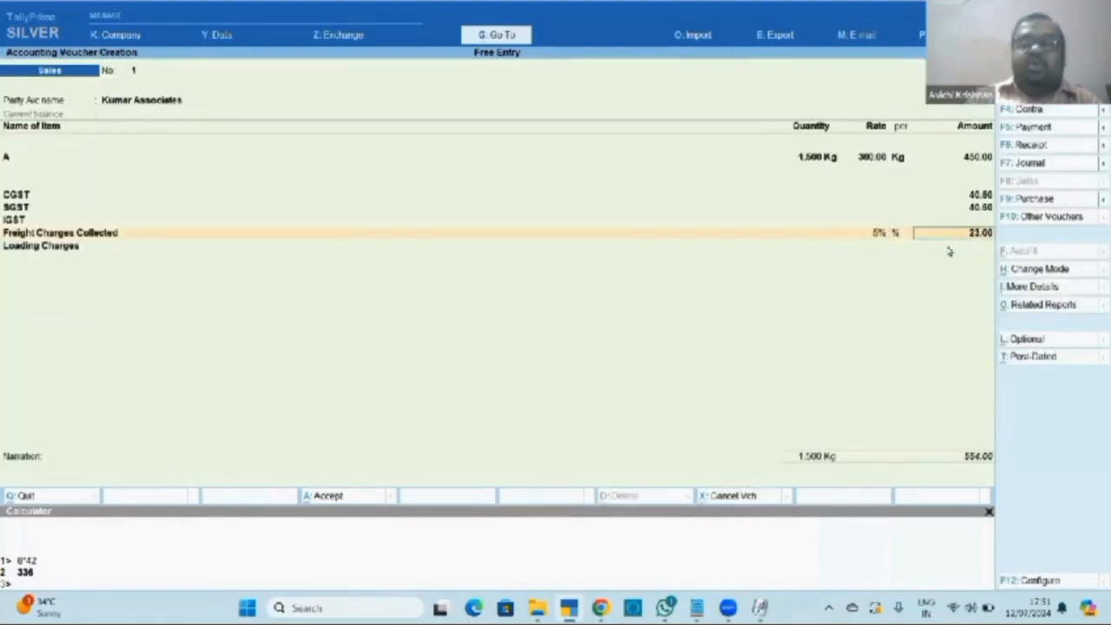
key("Return")
key("Return")
key("Return")
key("Return")
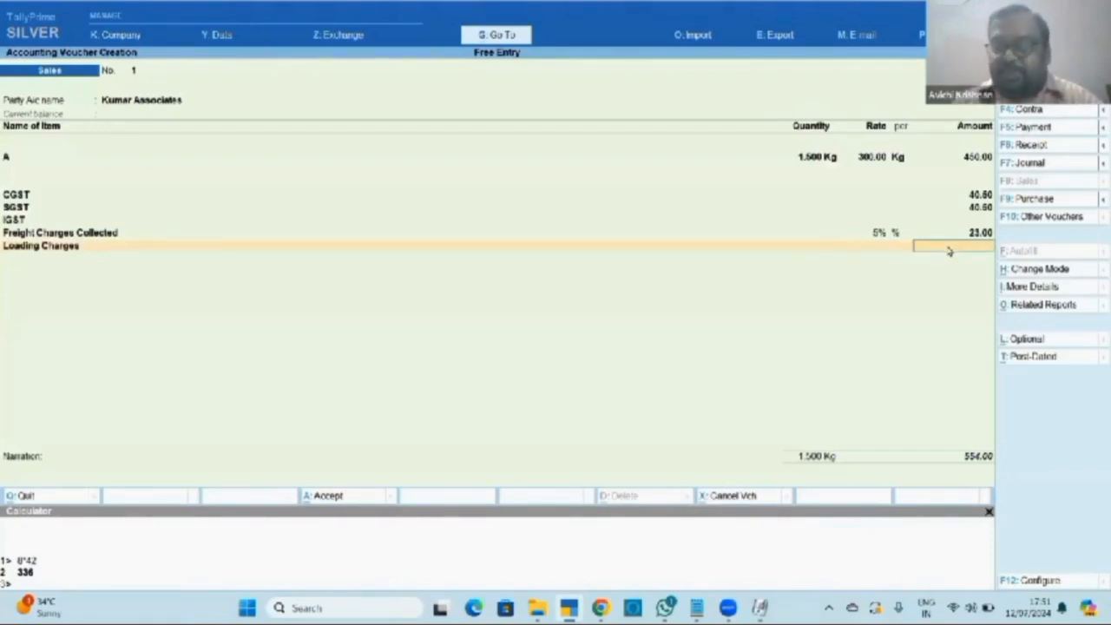
type("26")
key("Return")
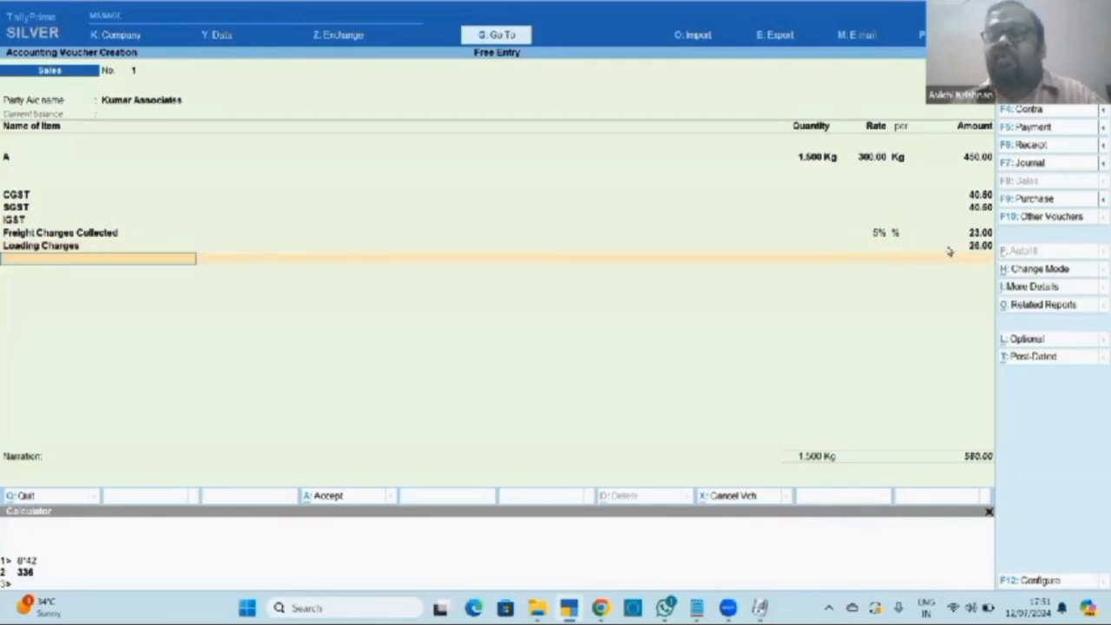
key("Return")
key("Return")
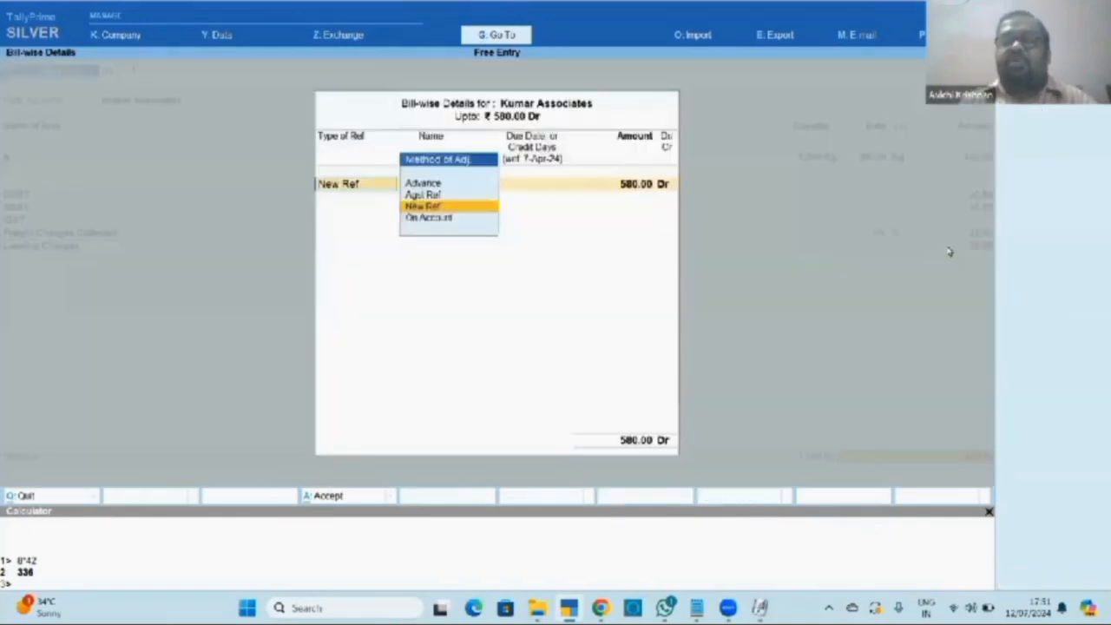
key("Return")
key("Return")
key("Return")
key("Return")
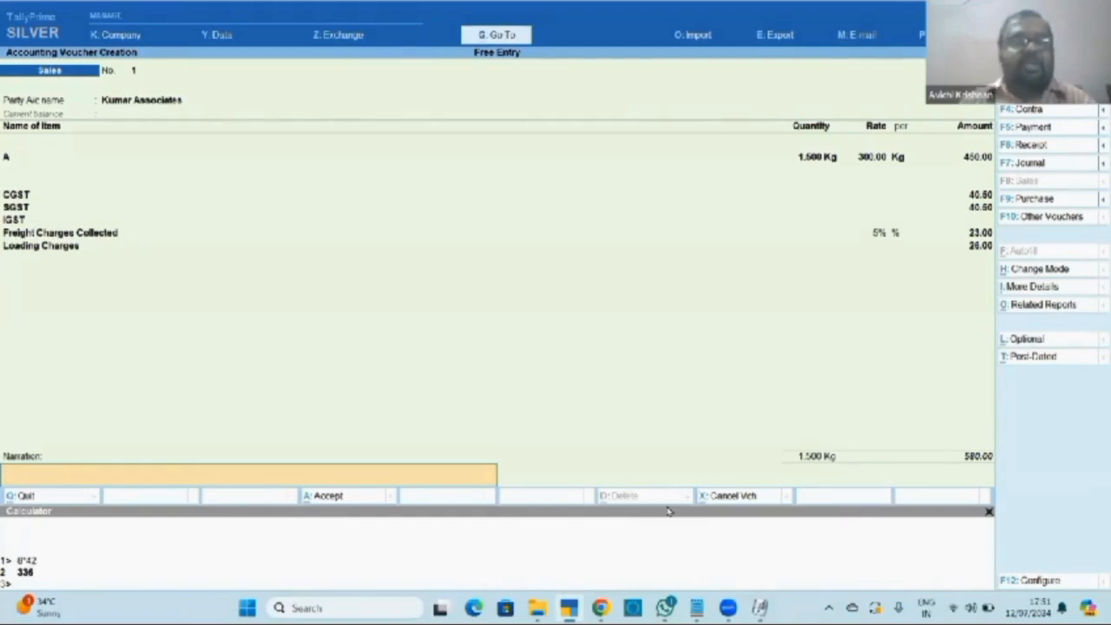
Save Sales voucher No. 1 for 580, review it with Page Up, then return to new voucher No. 2.
key("Return")
key("Return")
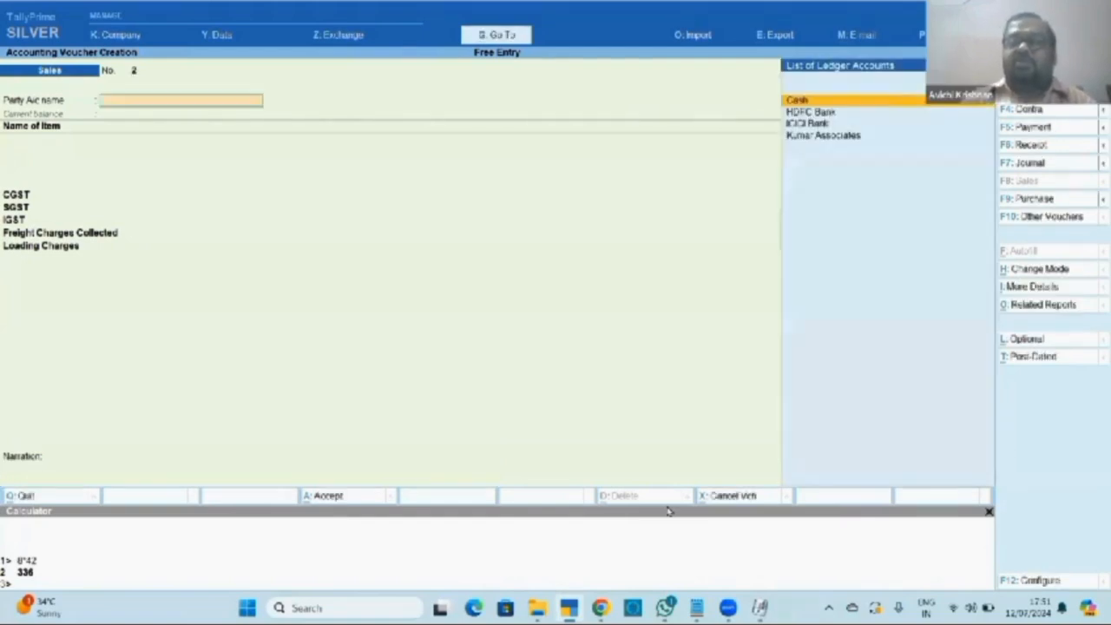
key("Page_Up")
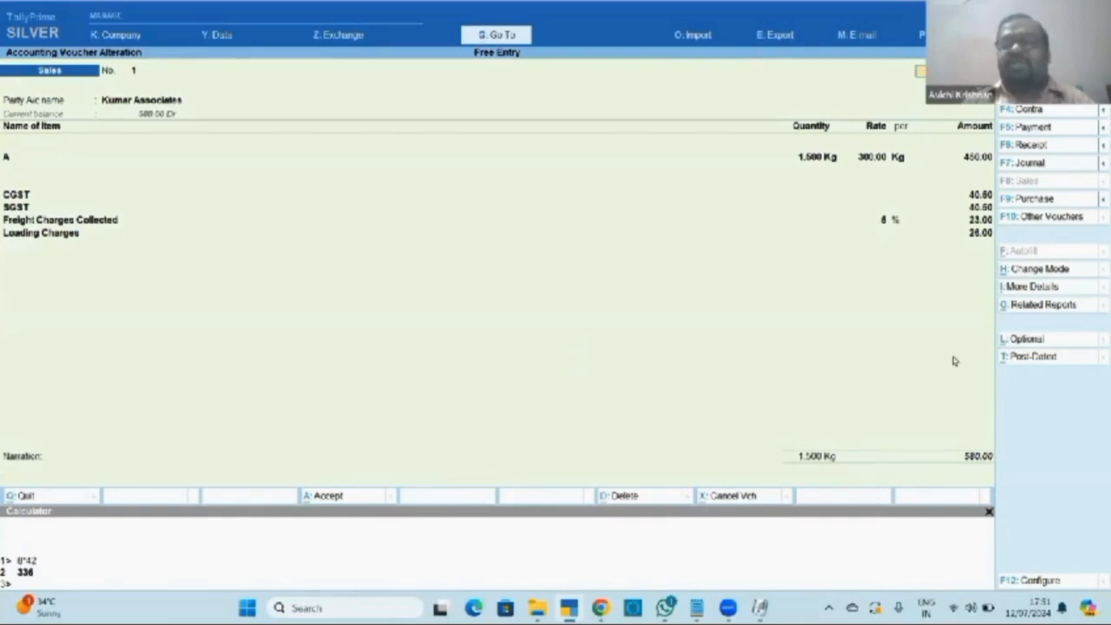
key("Escape")
key("y")
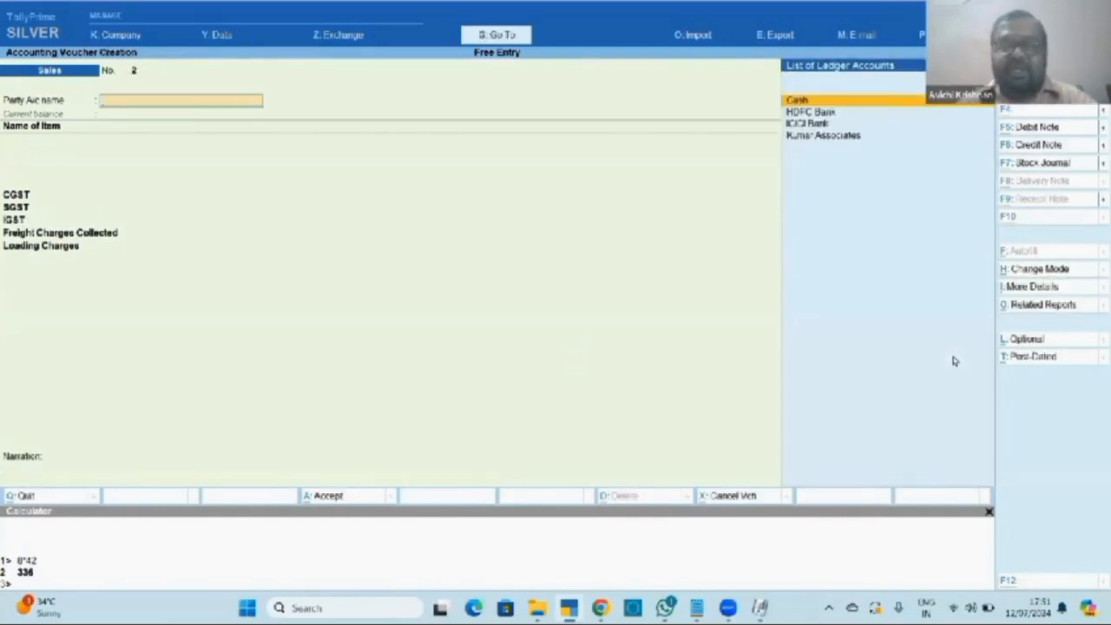
key("alt+Tab")
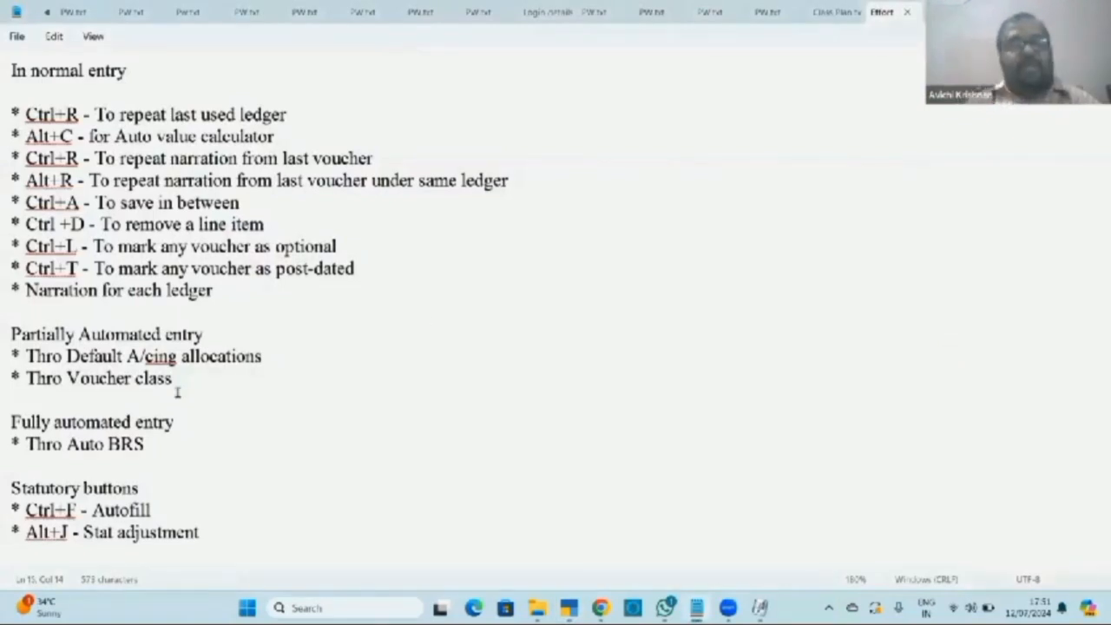
Switch from the Notepad voucher-class notes back to blank Sales voucher No. 2 in TallyPrime.
key("alt+Tab")
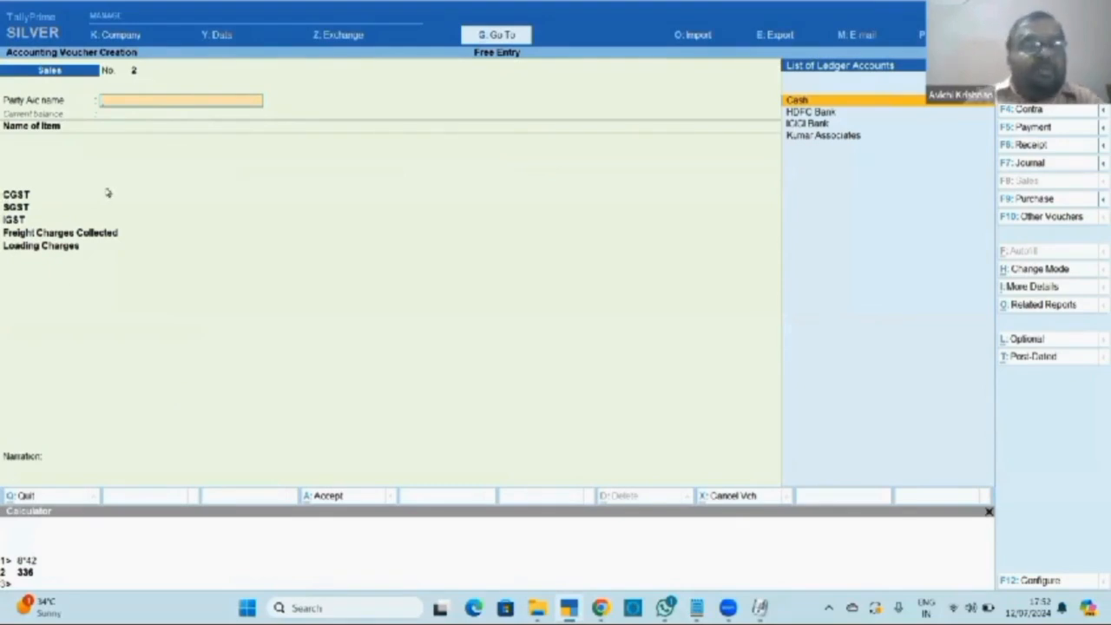
Discard the blank sales voucher and open Alter > Voucher Type > Sales.
key("Escape")
key("y")
key("Up")
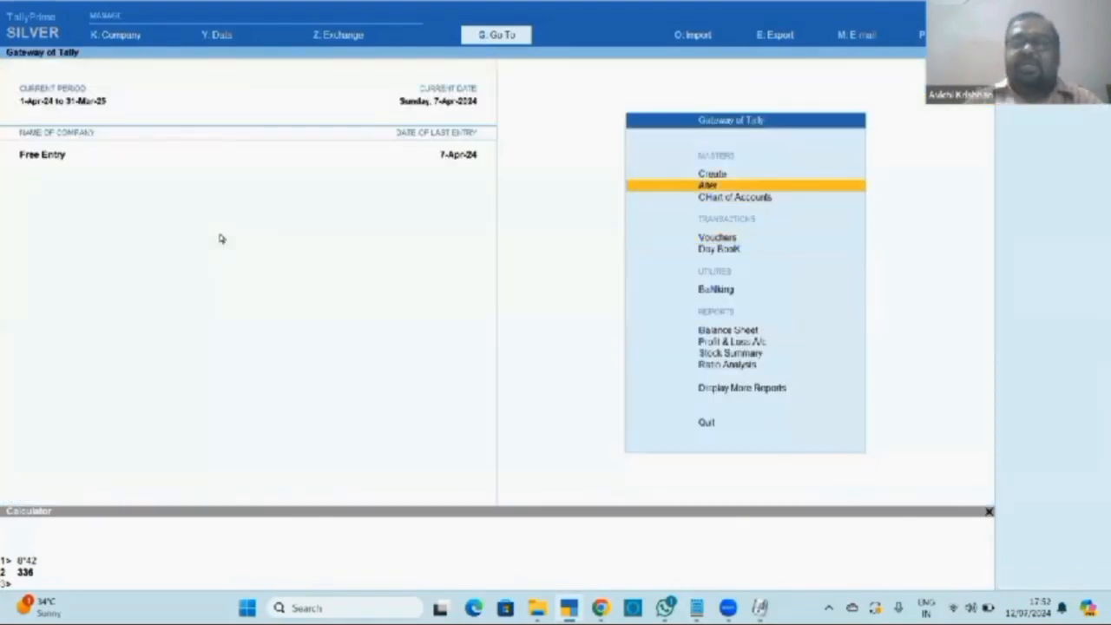
key("Return")
key("Down")
key("Down")
key("Down")
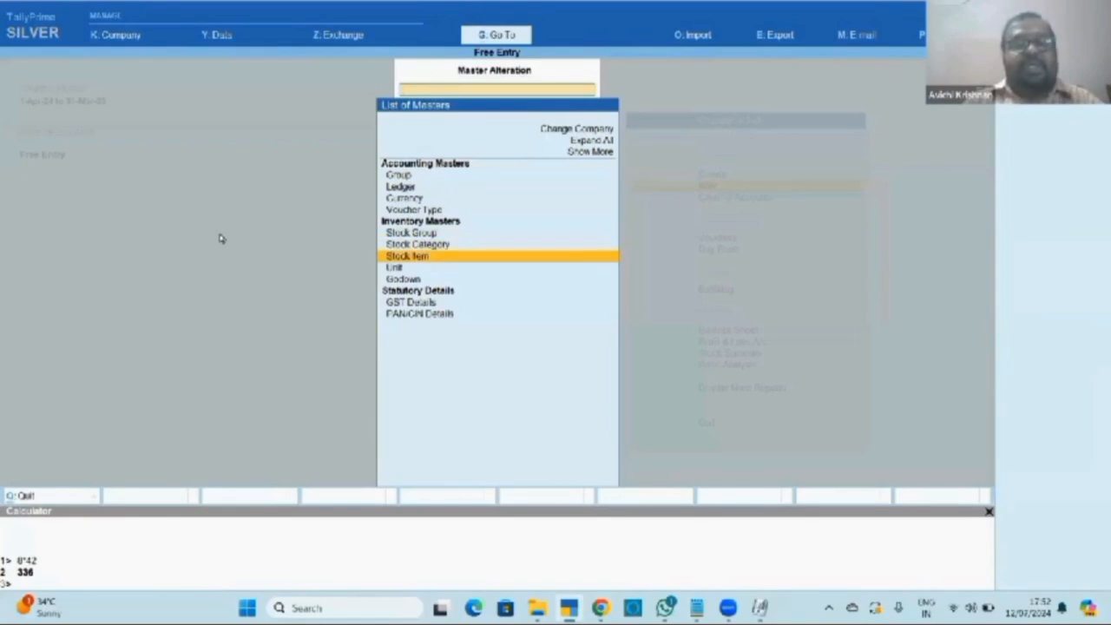
key("Up")
key("Up")
key("Up")
key("Return")
key("Down")
key("Down")
key("Down")
key("Down")
key("Down")
key("Down")
key("Down")
key("Down")
key("Down")
key("Down")
key("Down")
key("Down")
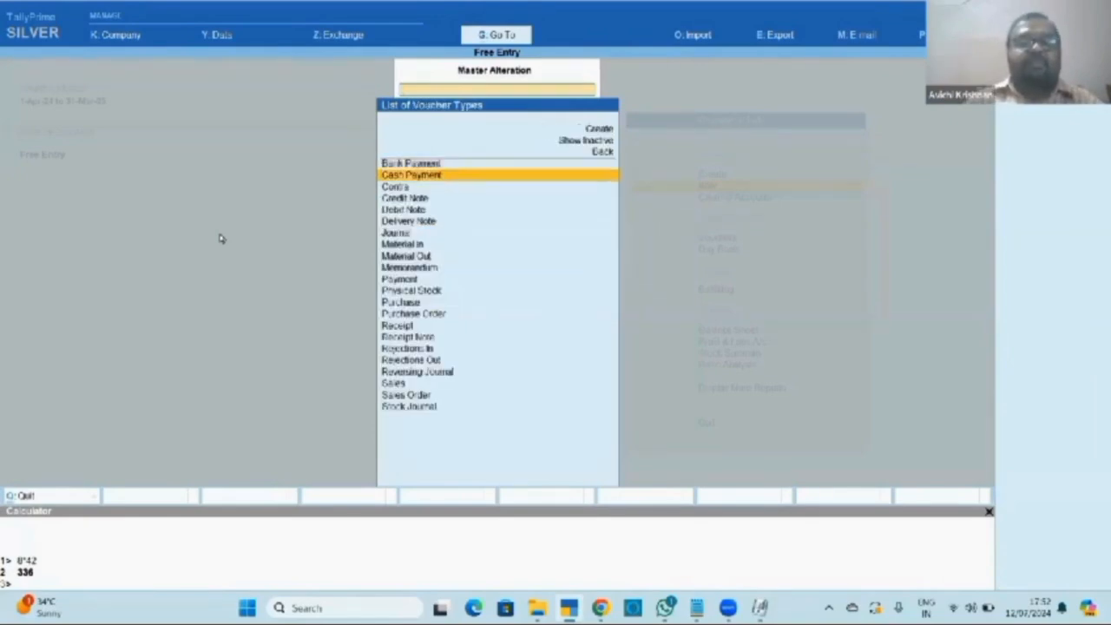
key("Down")
key("Down")
key("Down")
key("Down")
key("Down")
key("Down")
key("Down")
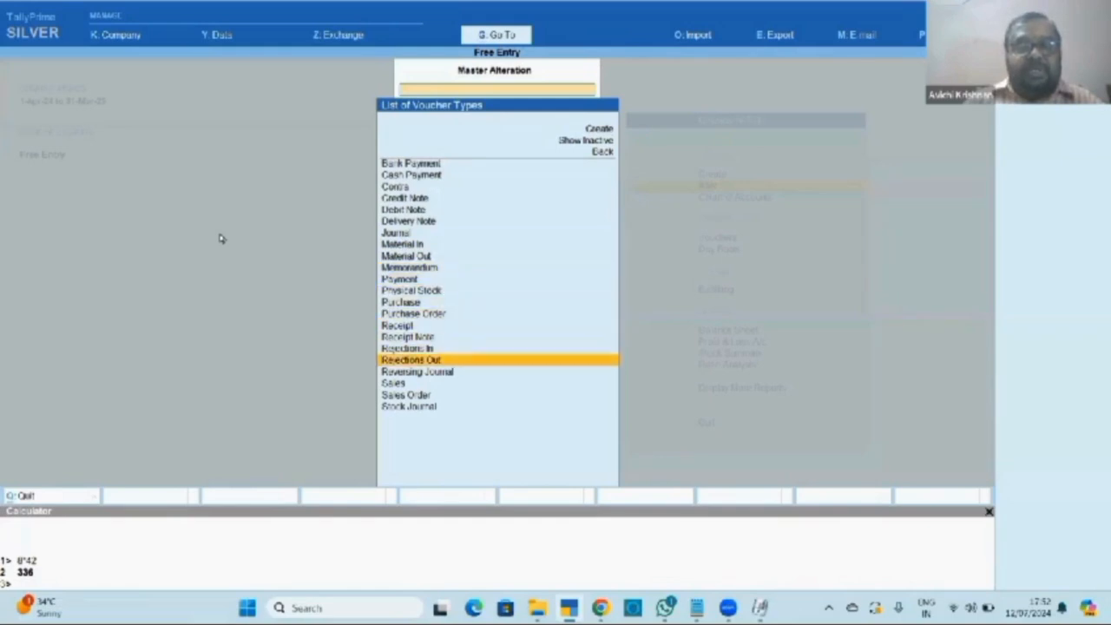
key("Return")
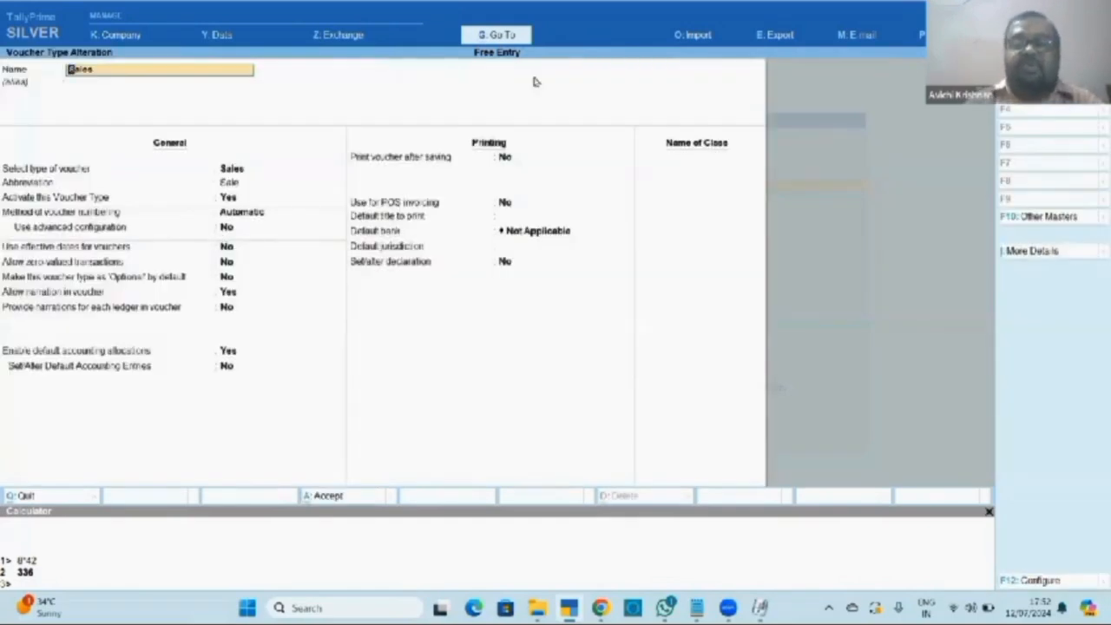
Move to the Name of Class field of the Sales voucher type.
left_click(659, 161)
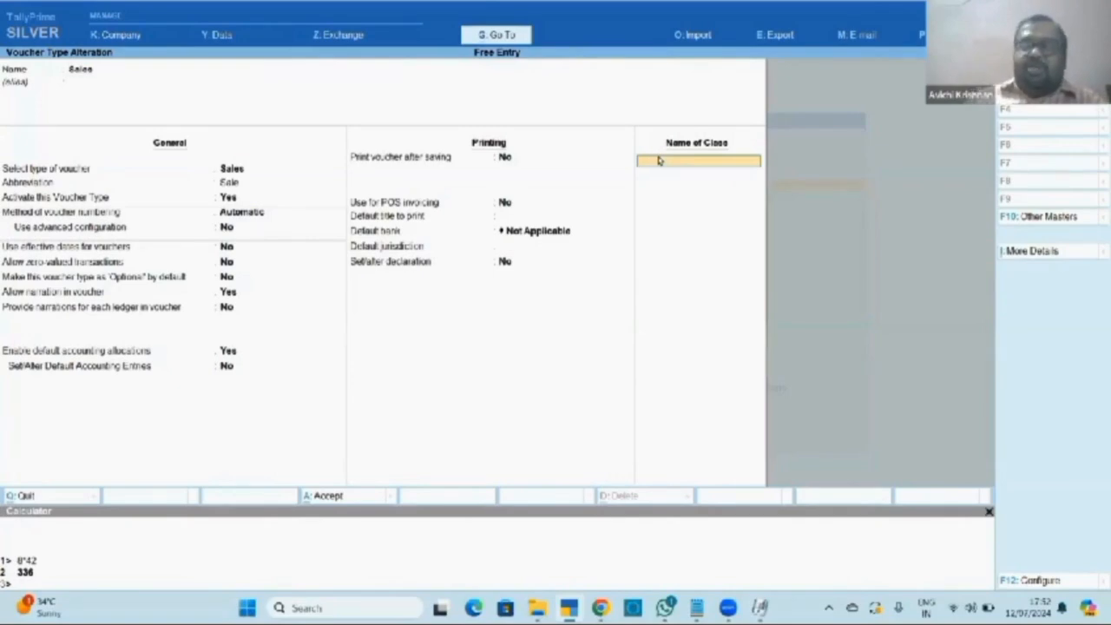
left_click(83, 70)
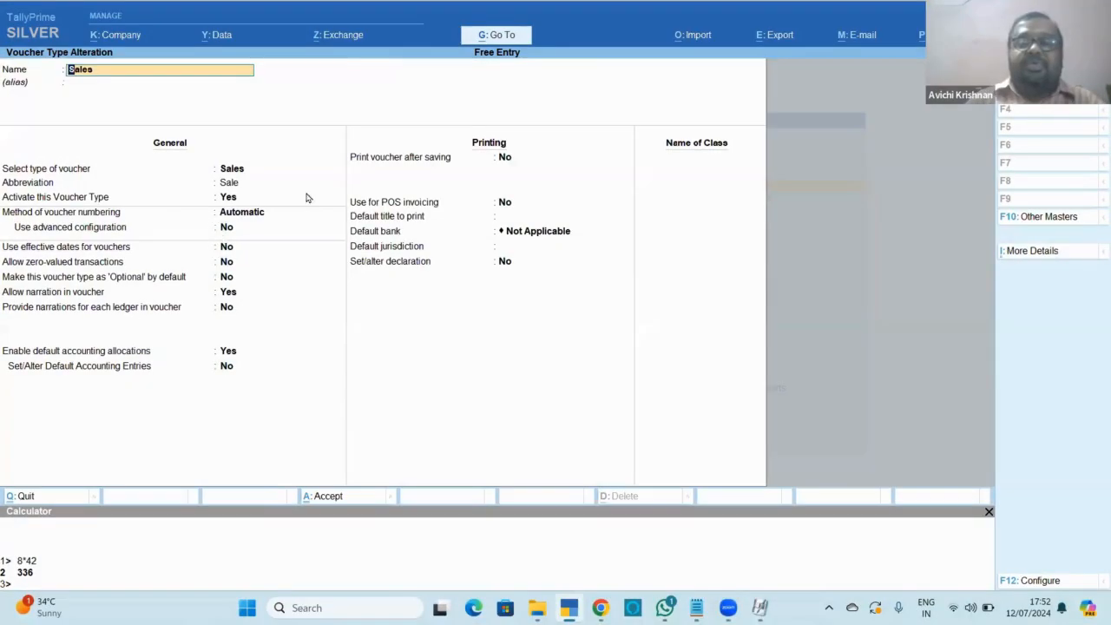
left_click(659, 160)
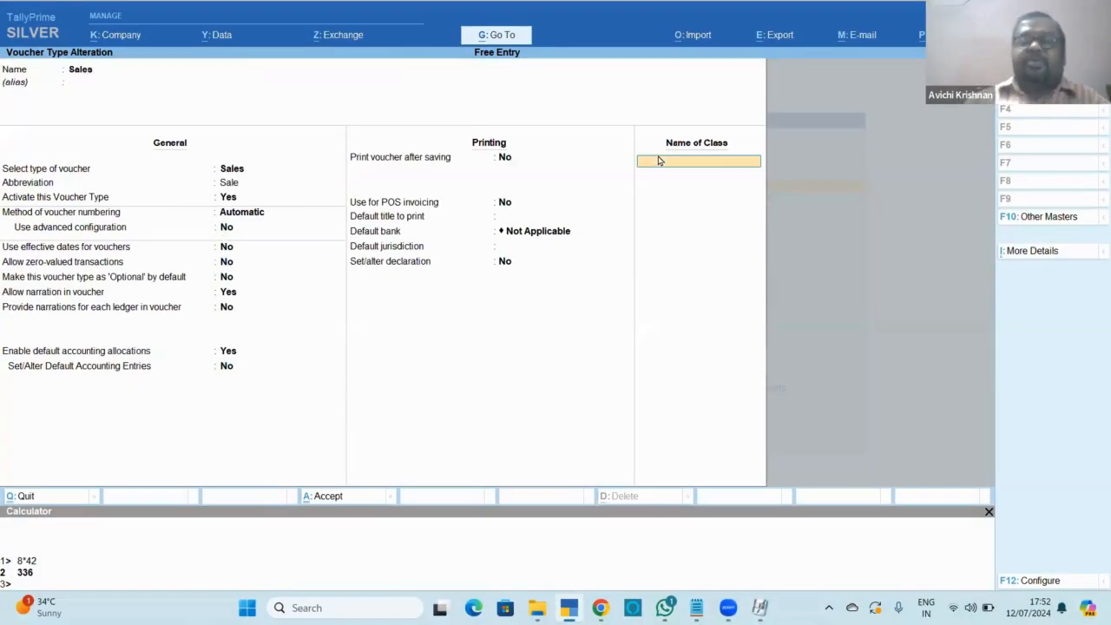
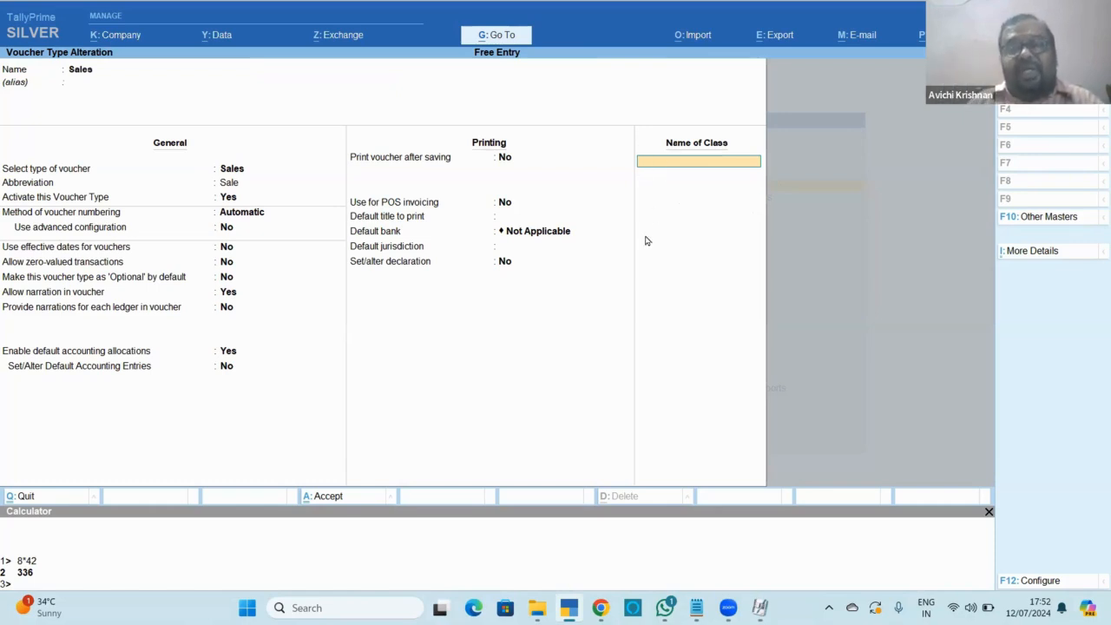
Close the Sales voucher type alteration without saving and switch to the Notepad Effort notes.
key("Escape")
key("Escape")
key("Escape")
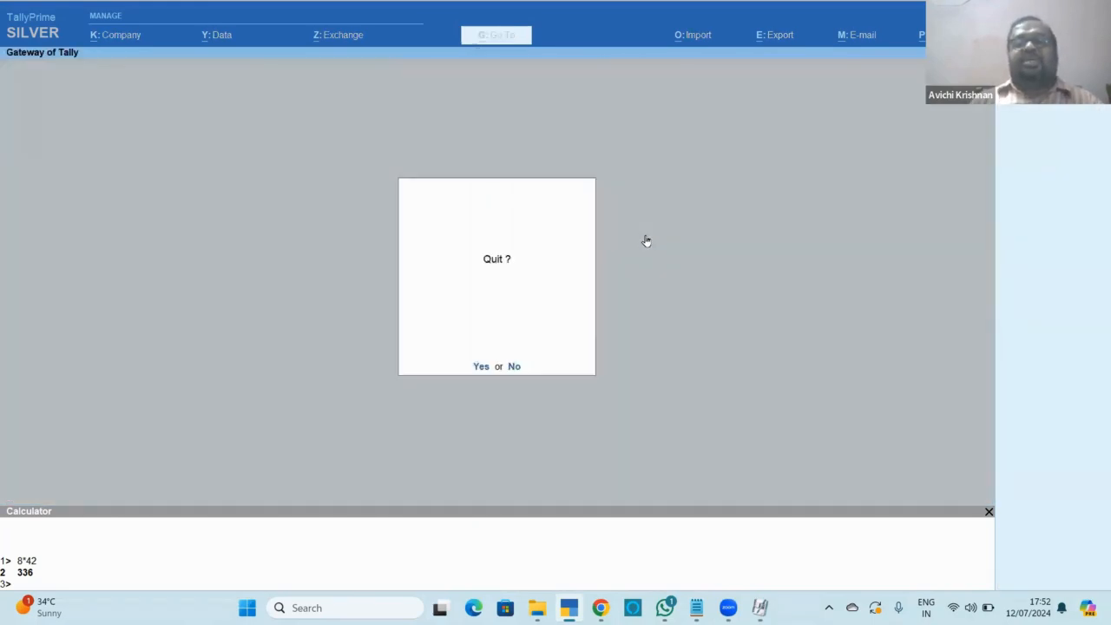
key("Escape")
key("alt+Tab")
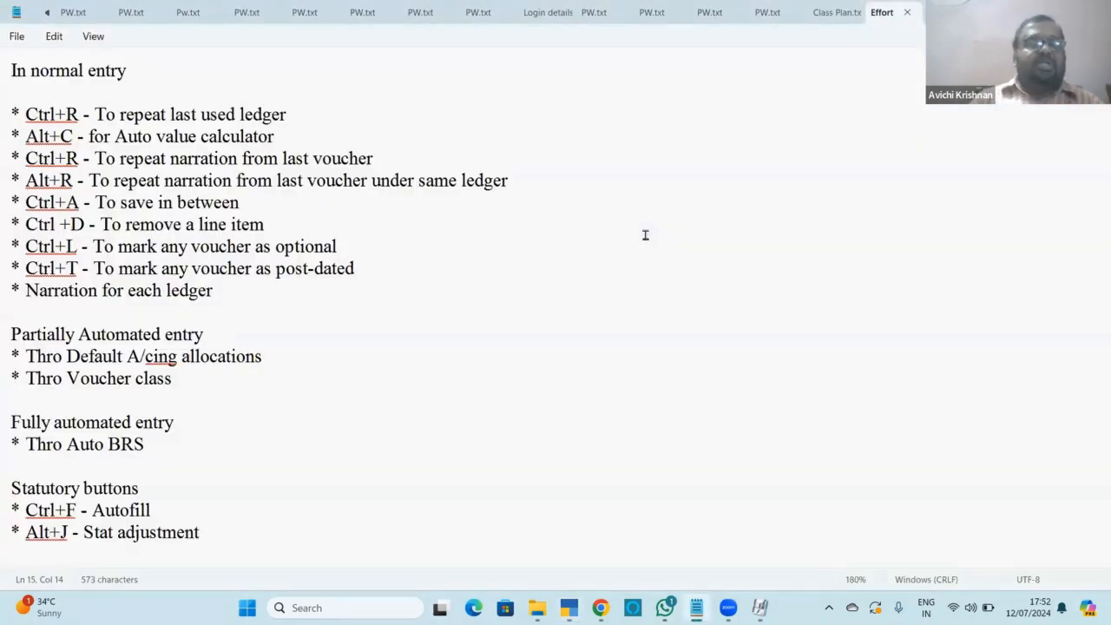
Read through to the end of the Effort shortcut notes, then bring up the Zoom folder window.
key("Down")
key("Down")
key("Down")
key("Down")
key("Down")
key("Down")
key("Down")
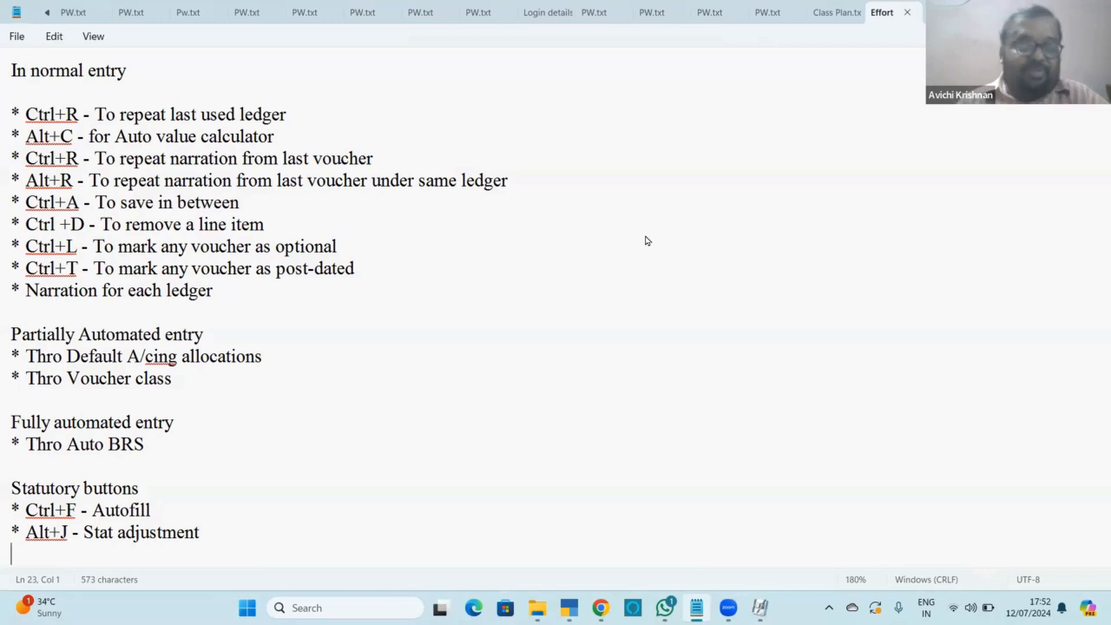
key("alt+Tab")
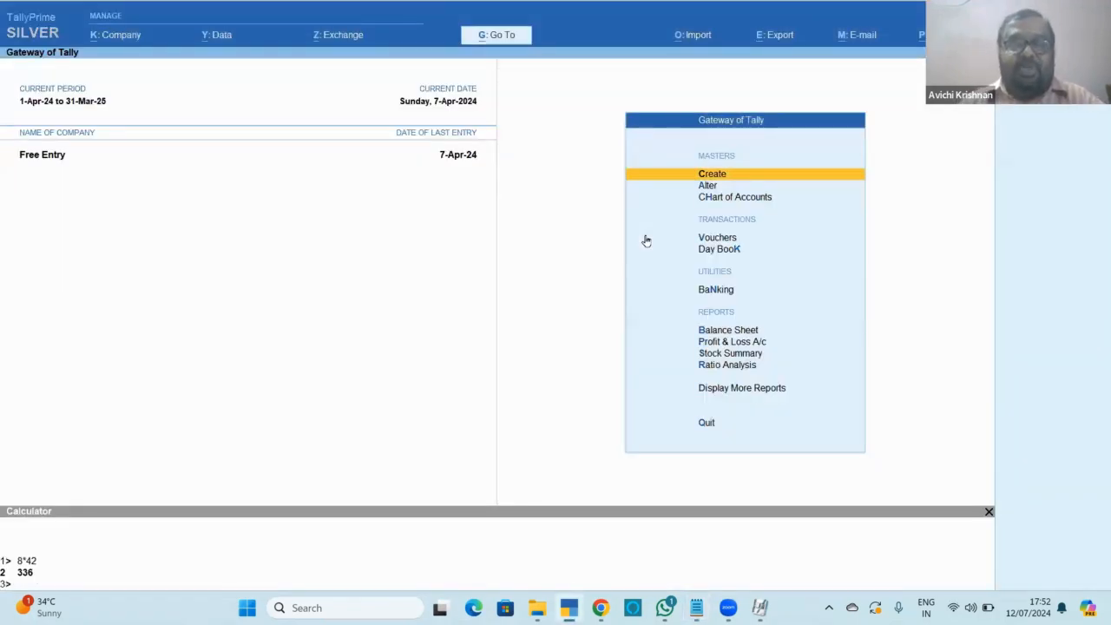
key("alt+Tab")
key("alt+Tab")
key("alt+Tab")
key("alt+Tab")
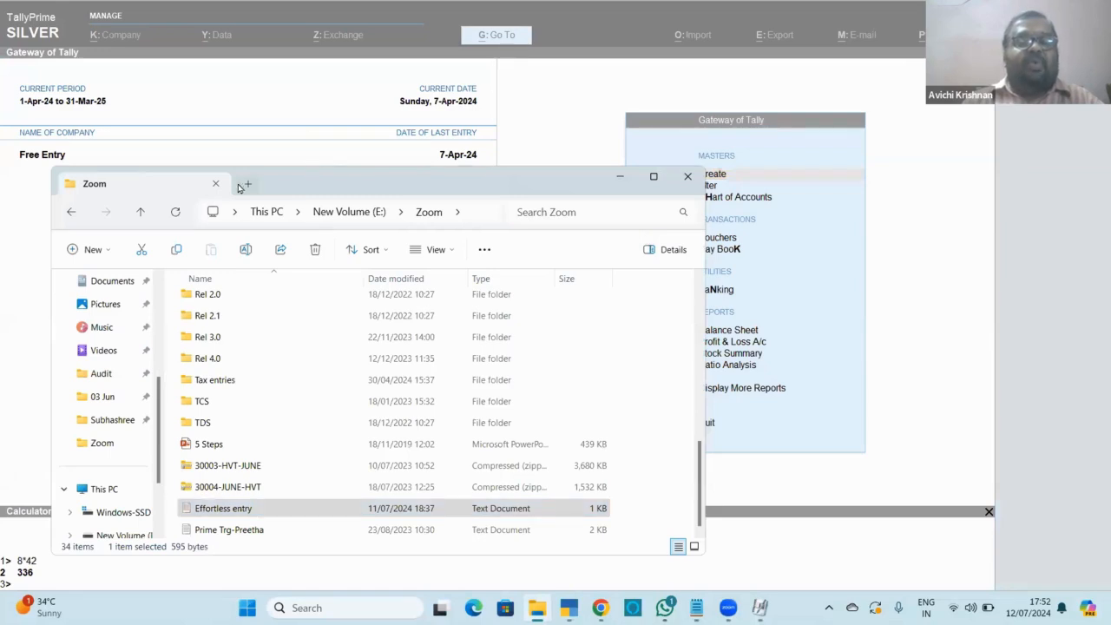
In a new Explorer tab, navigate via D:\Harvee tech to the FY 2023-24 folder.
left_click(246, 184)
left_click(329, 213)
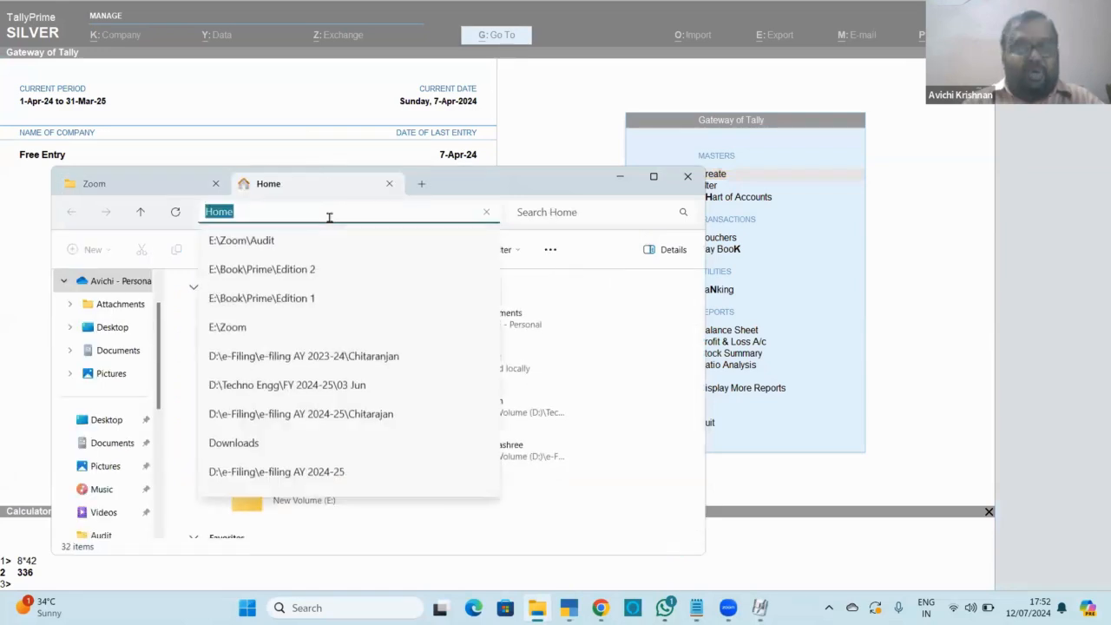
type("d:\\ha")
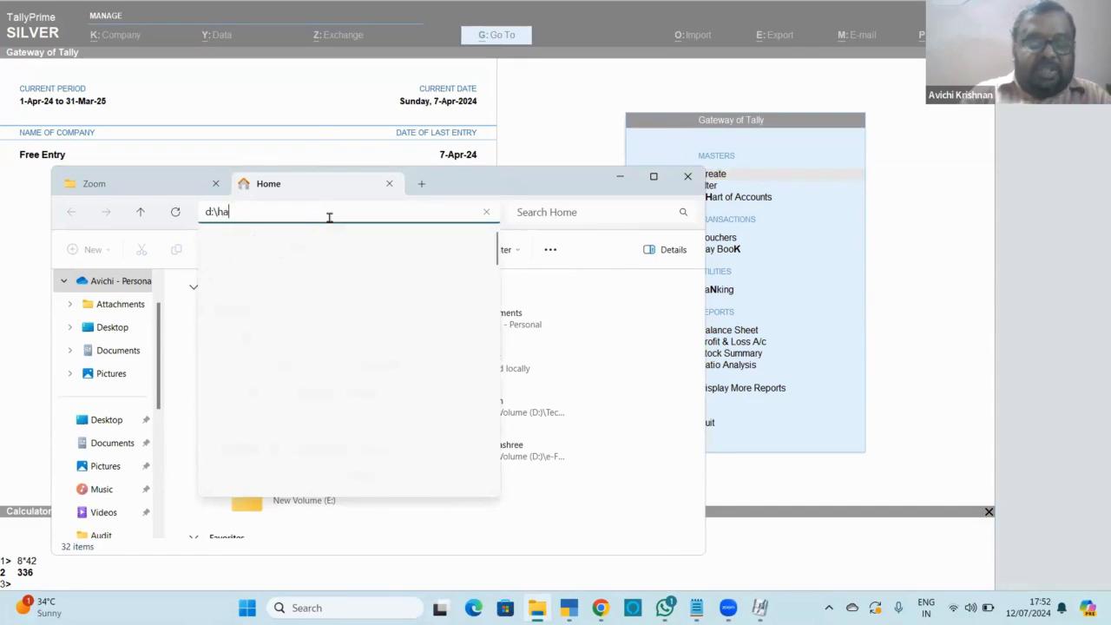
key("Down")
key("Down")
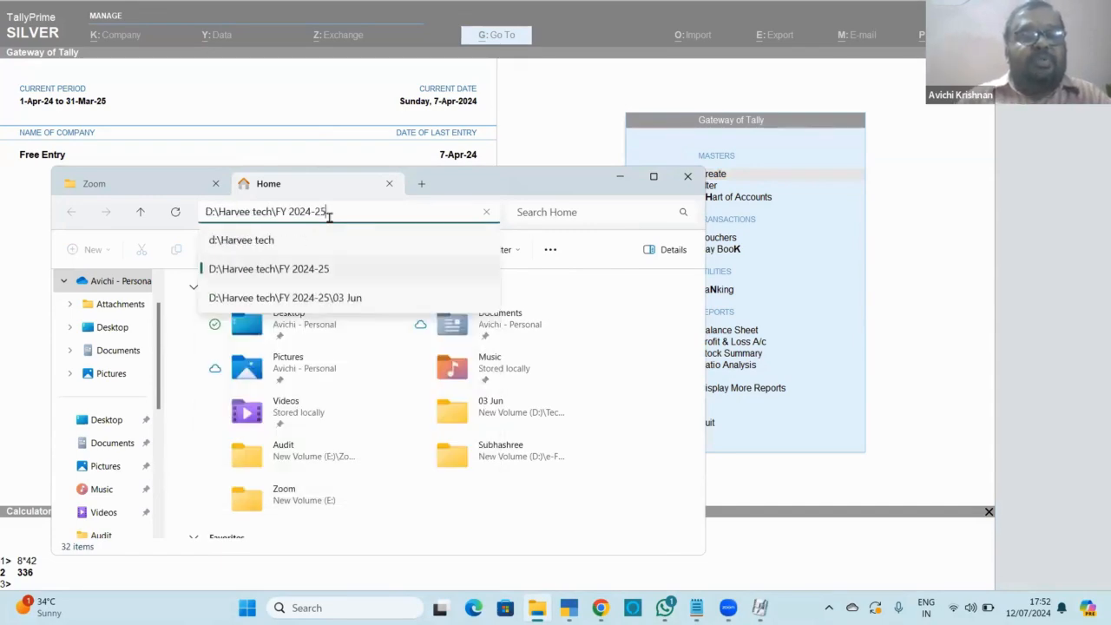
key("Return")
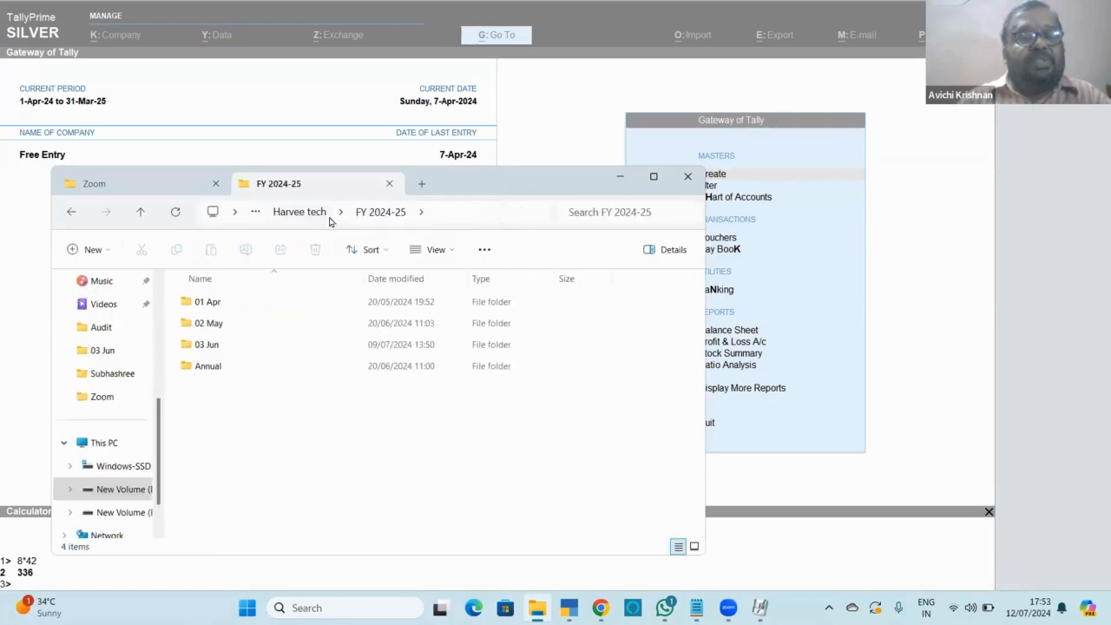
left_click(304, 215)
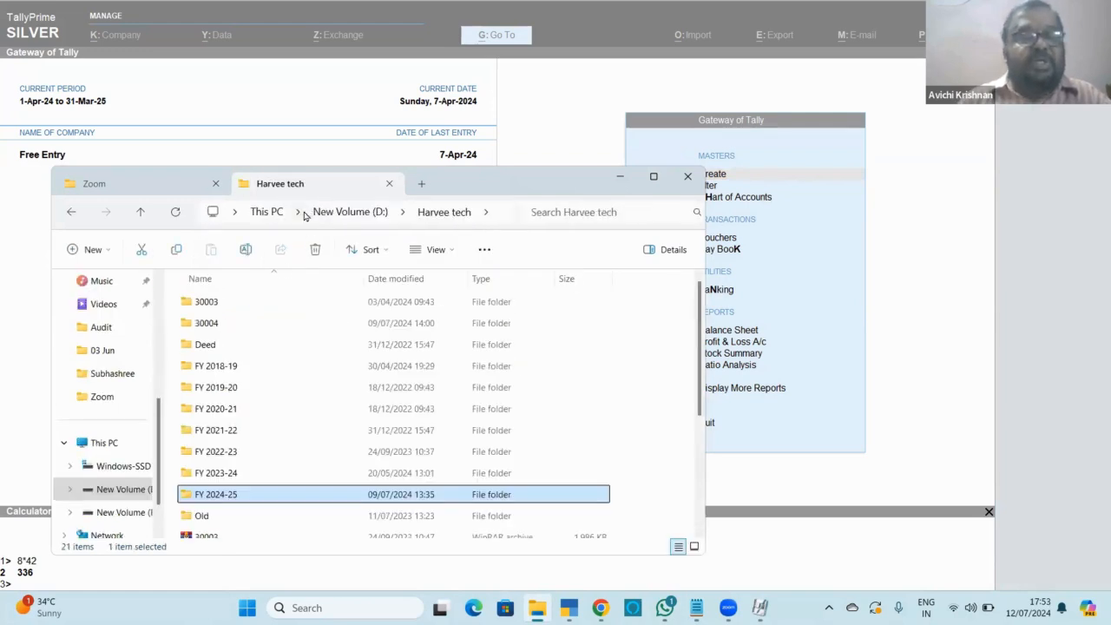
key("Up")
key("Return")
Select the Equitas-Apr 23 workbook among the bank statement files and open it.
key("Down")
key("Down")
key("Down")
key("Down")
key("Down")
key("Down")
key("Down")
key("Down")
key("Down")
key("Down")
key("Down")
key("Down")
key("Down")
key("Down")
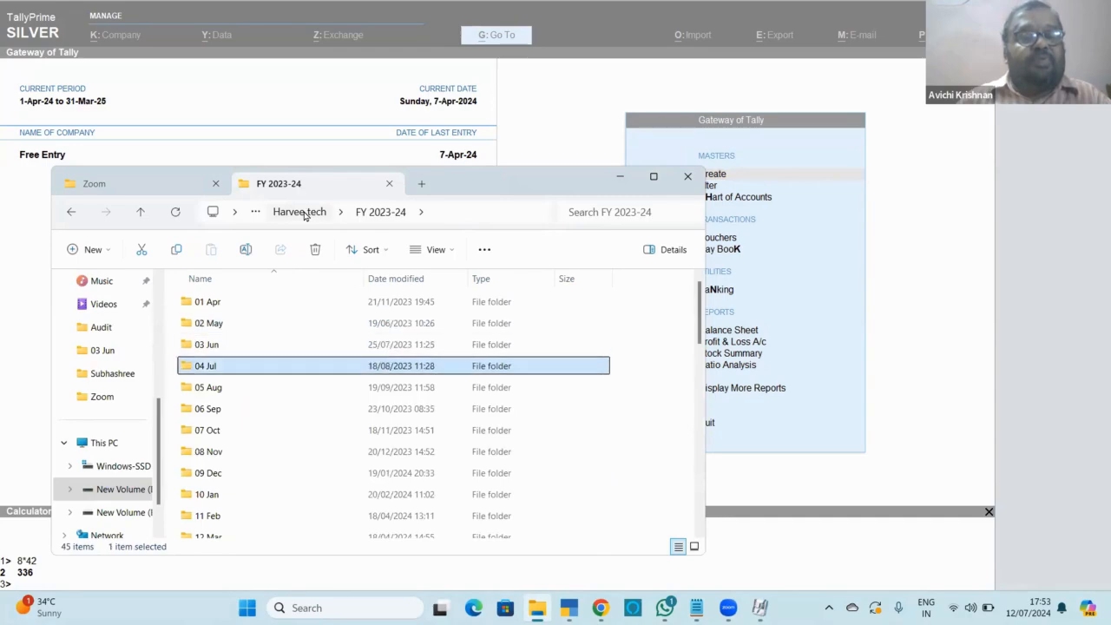
key("Down")
key("Down")
key("Down")
key("Down")
key("Down")
key("Down")
key("Down")
key("Down")
key("Down")
key("Down")
key("Down")
key("Down")
key("Down")
key("Down")
key("Down")
key("Down")
key("Down")
key("Up")
key("Up")
key("Up")
key("Up")
key("Up")
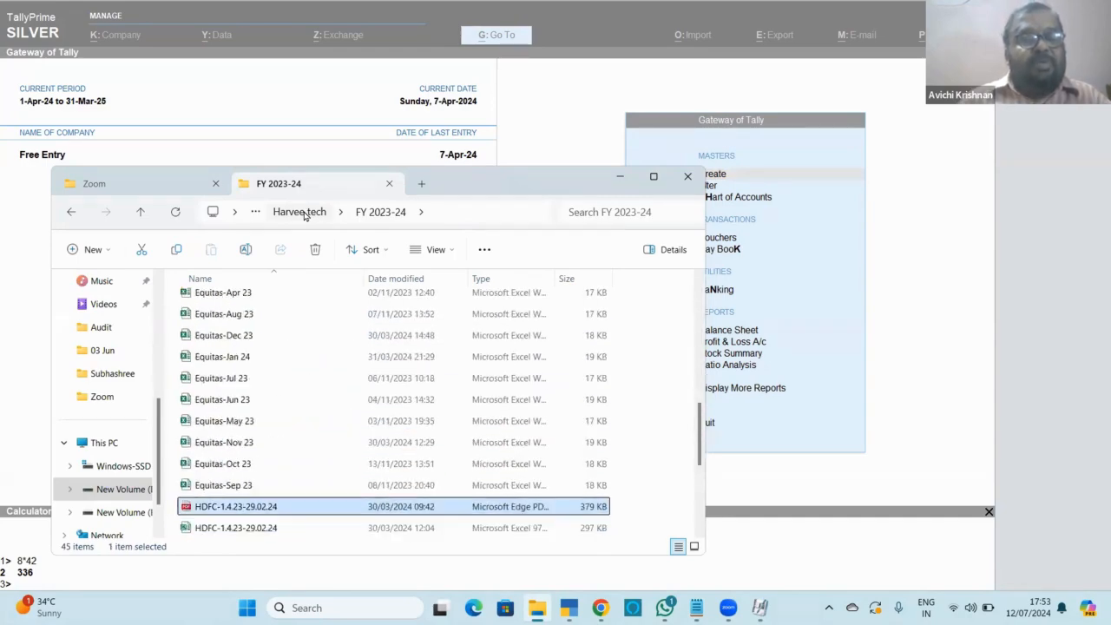
key("Down")
key("Down")
key("Down")
key("Down")
key("Up")
key("Up")
key("Up")
key("Up")
key("Up")
key("Up")
key("Up")
key("Up")
key("Up")
key("Up")
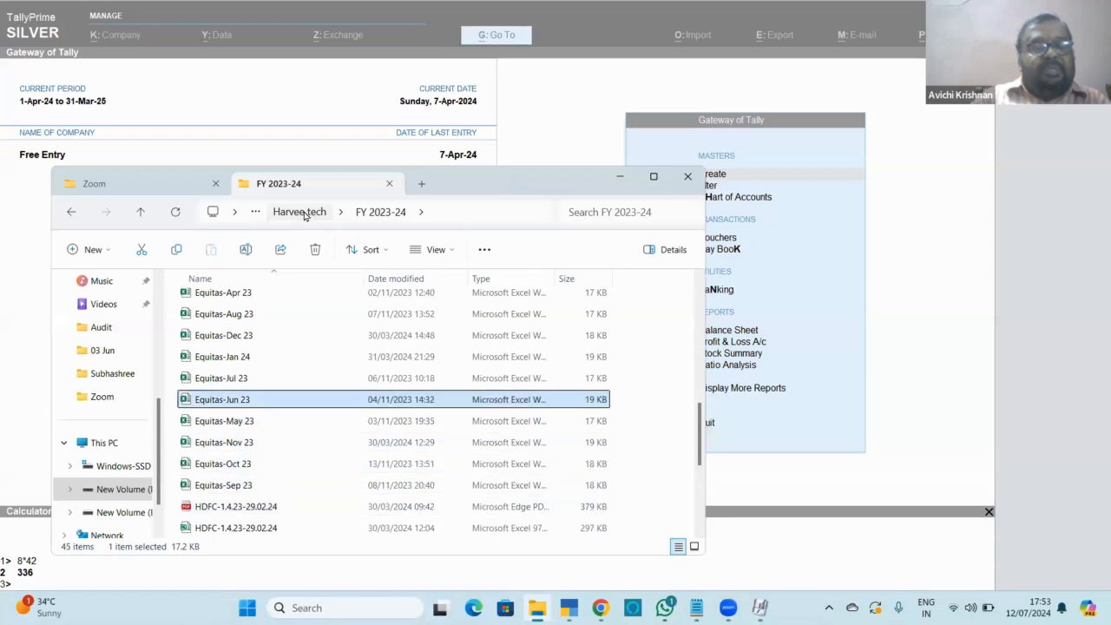
key("Up")
key("Up")
key("Down")
key("Down")
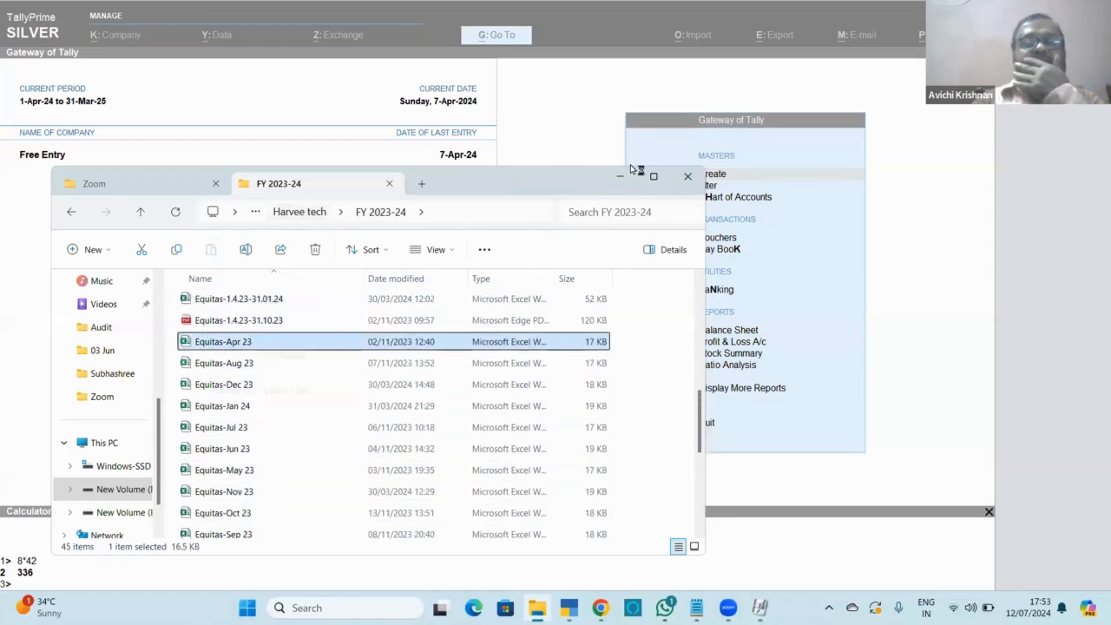
key("Return")
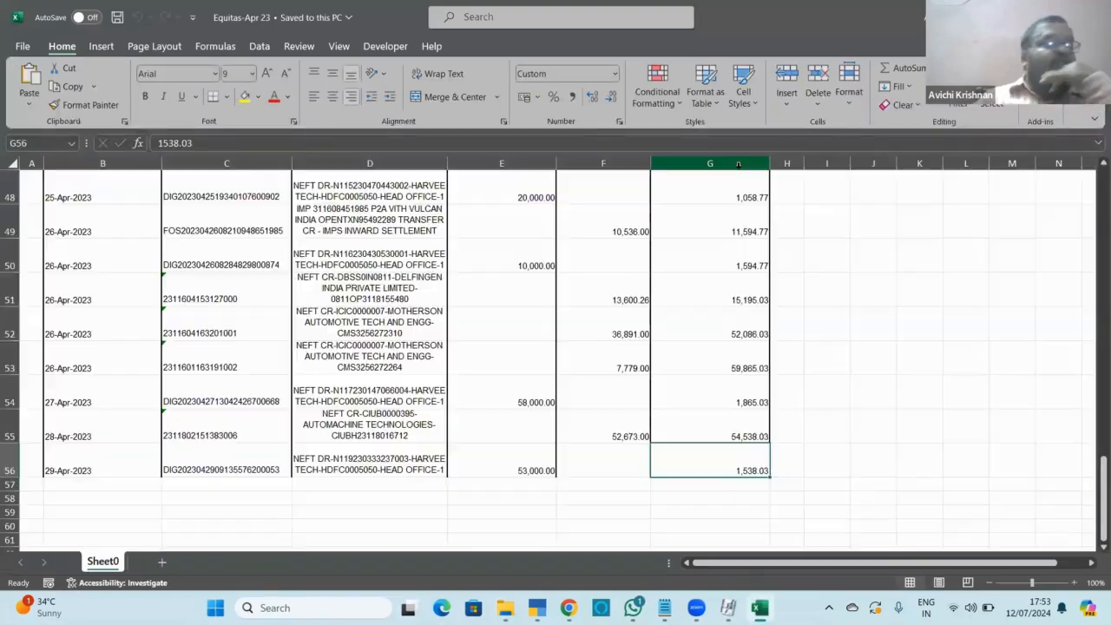
Go to the top of the Equitas-Apr 23 statement, then start a new ledger in TallyPrime.
key("Up")
key("Up")
key("Up")
key("Up")
key("Up")
key("Up")
key("Up")
key("Up")
key("Up")
key("Up")
key("Up")
key("Up")
key("Up")
key("Up")
key("Up")
key("Up")
key("Up")
key("Up")
key("Up")
key("Up")
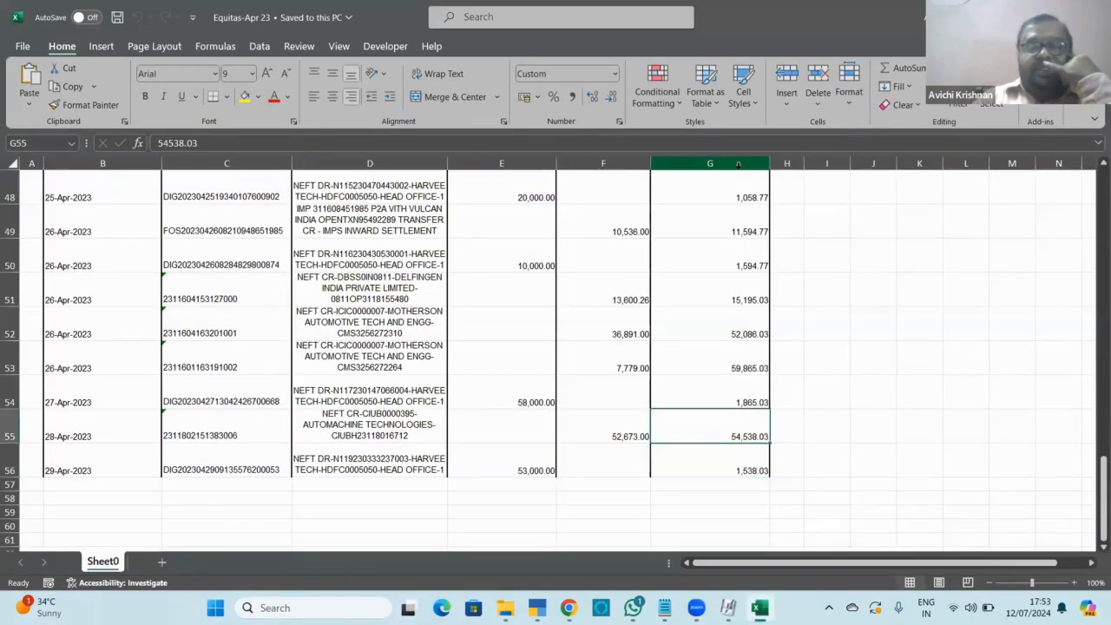
key("Up")
key("Up")
key("Up")
key("Up")
key("Up")
key("Up")
key("Up")
key("Up")
key("Up")
key("Up")
key("Up")
key("Up")
key("Up")
key("Up")
key("Up")
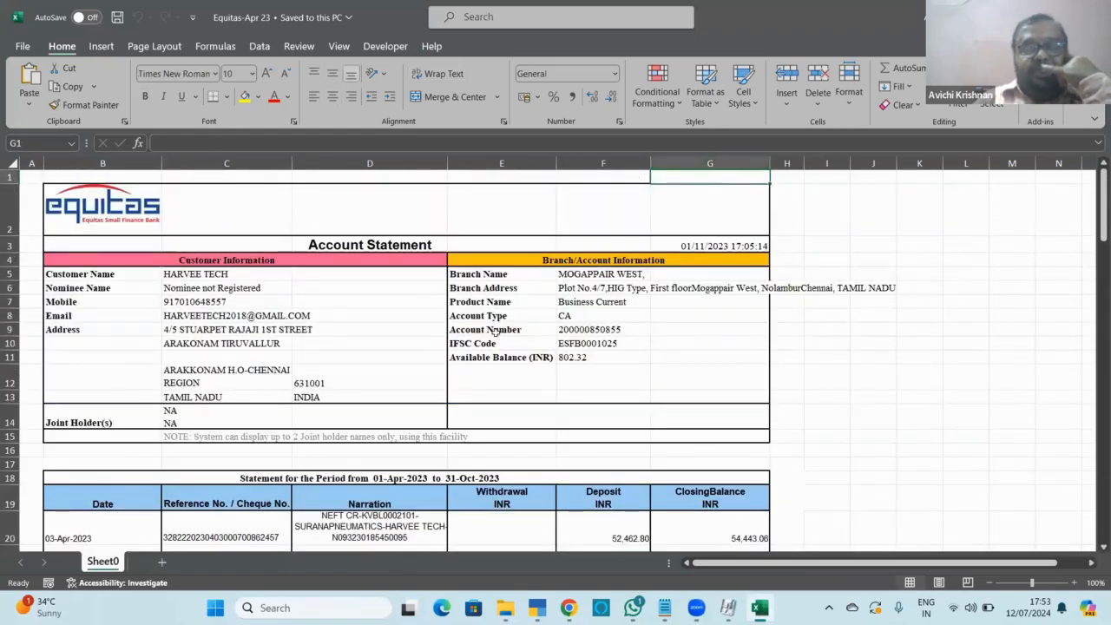
key("alt+Tab")
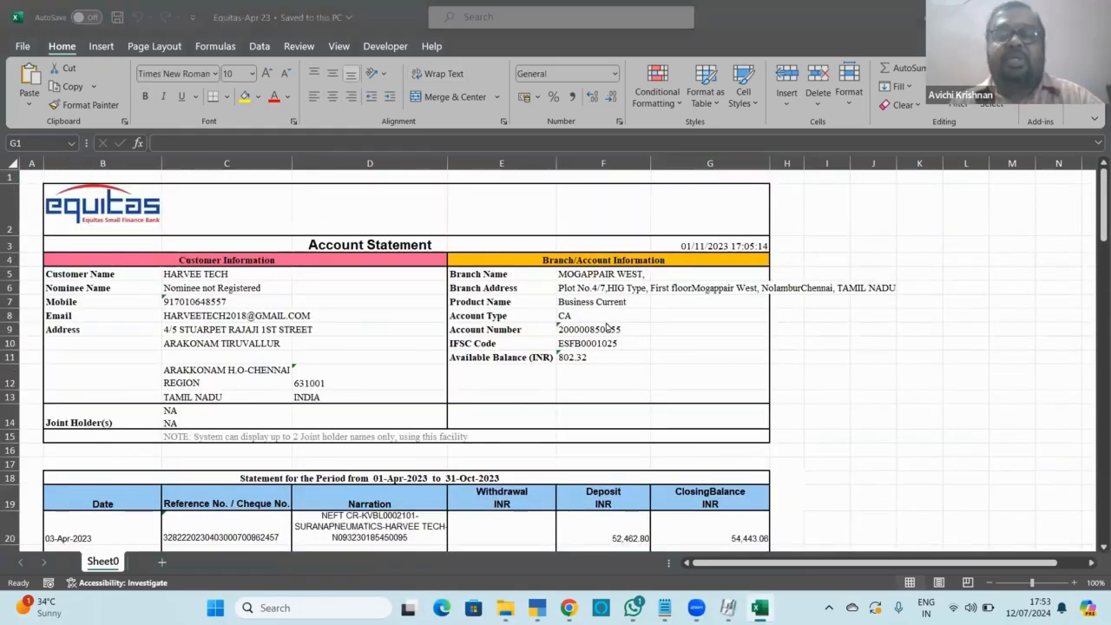
key("alt+Tab")
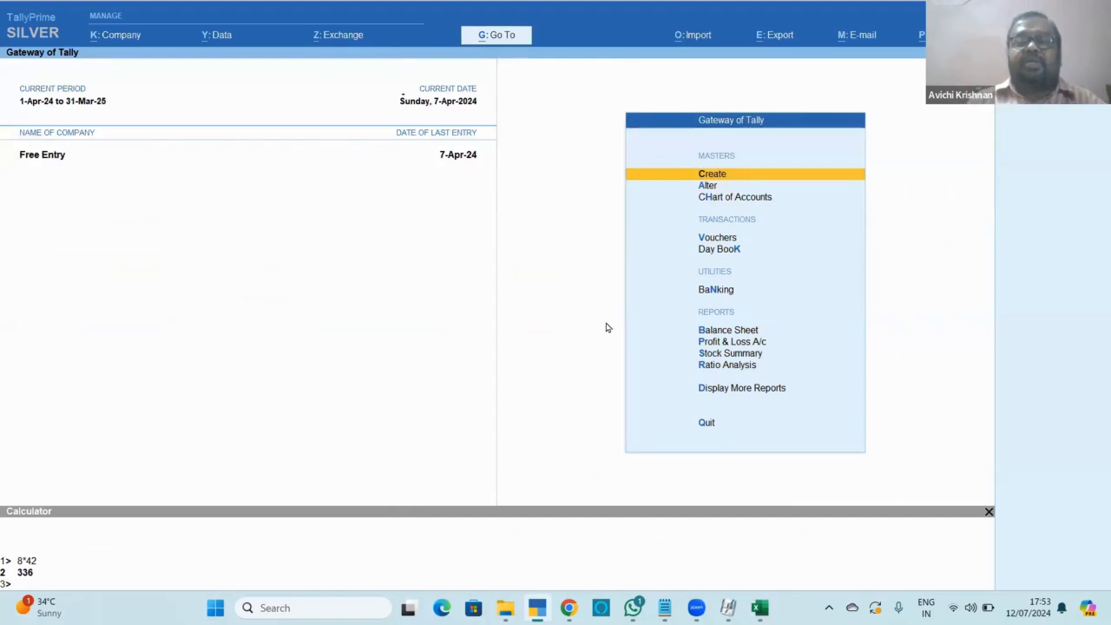
key("Return")
key("Down")
key("Down")
key("Up")
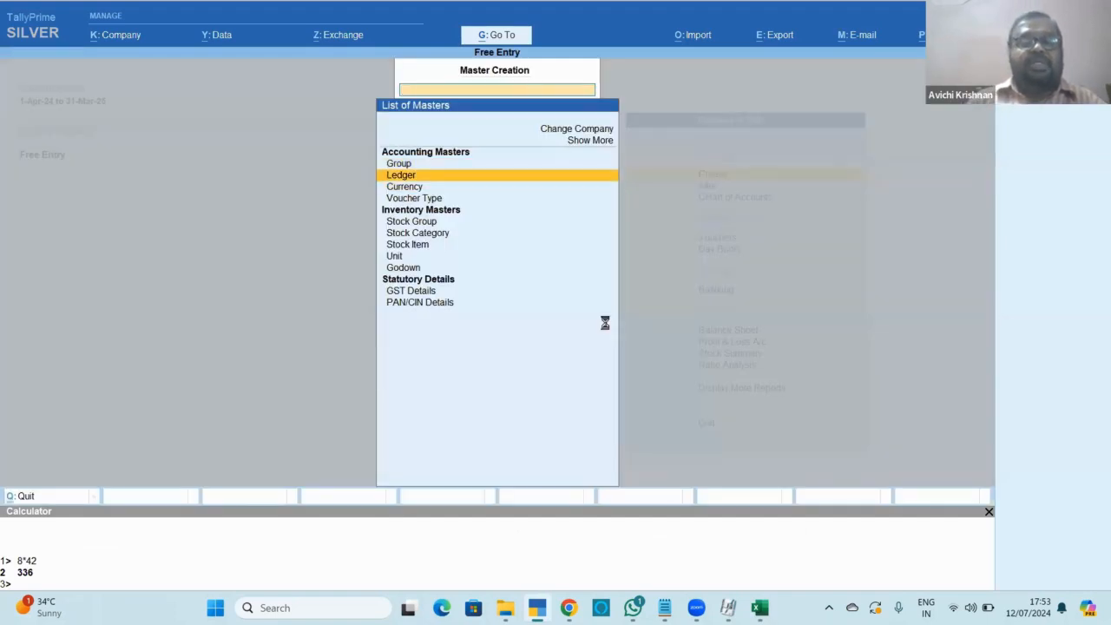
key("Return")
Open the HDFC-Apr 23 workbook from the FY 2023-24 folder.
key("alt+Tab")
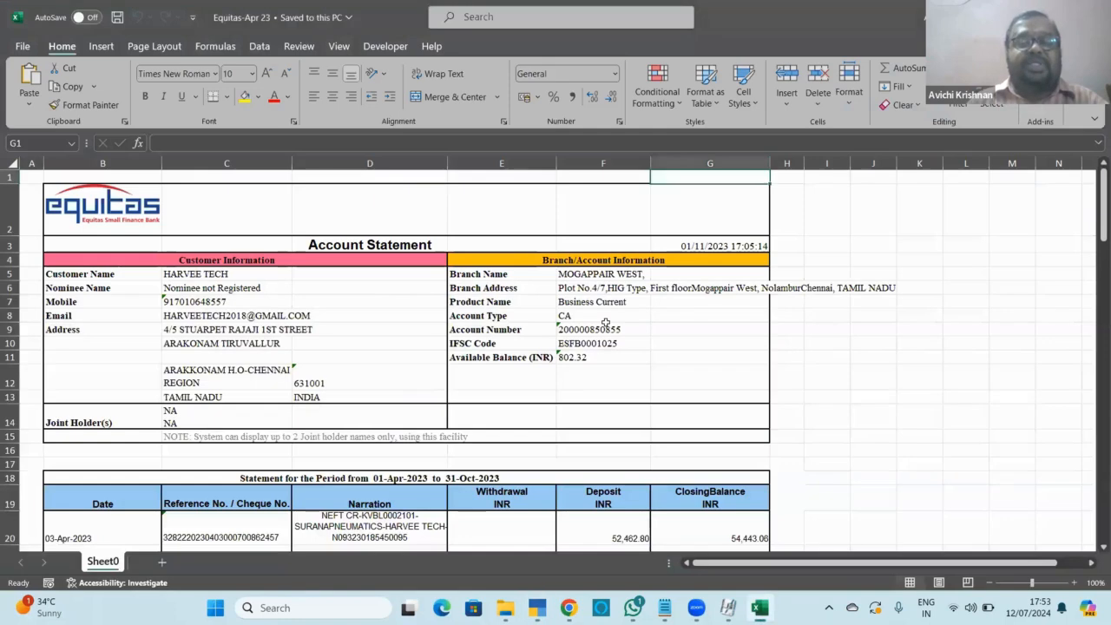
key("alt+Tab")
key("Tab")
key("Down")
key("Down")
key("Down")
key("Down")
key("Down")
key("Down")
key("Down")
key("Down")
key("Down")
key("Down")
key("Down")
key("Down")
key("Down")
key("Down")
key("Down")
key("Down")
key("Down")
key("Down")
key("Down")
key("Down")
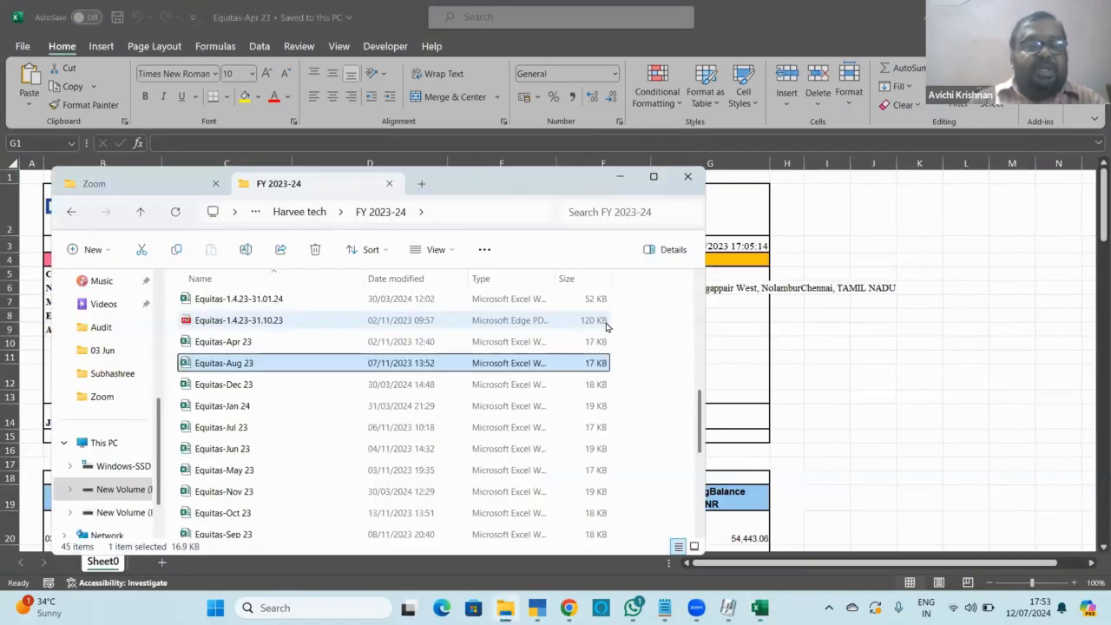
key("Up")
key("Up")
key("Up")
key("Up")
key("Up")
key("Up")
key("Up")
key("Up")
key("Up")
key("Up")
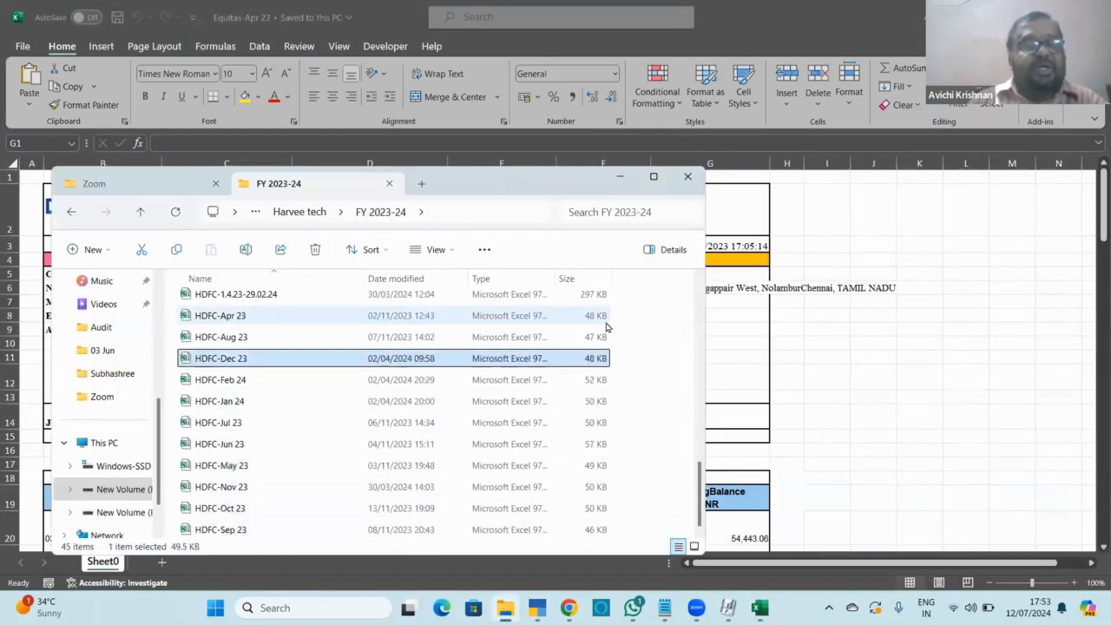
key("Down")
key("Up")
key("Return")
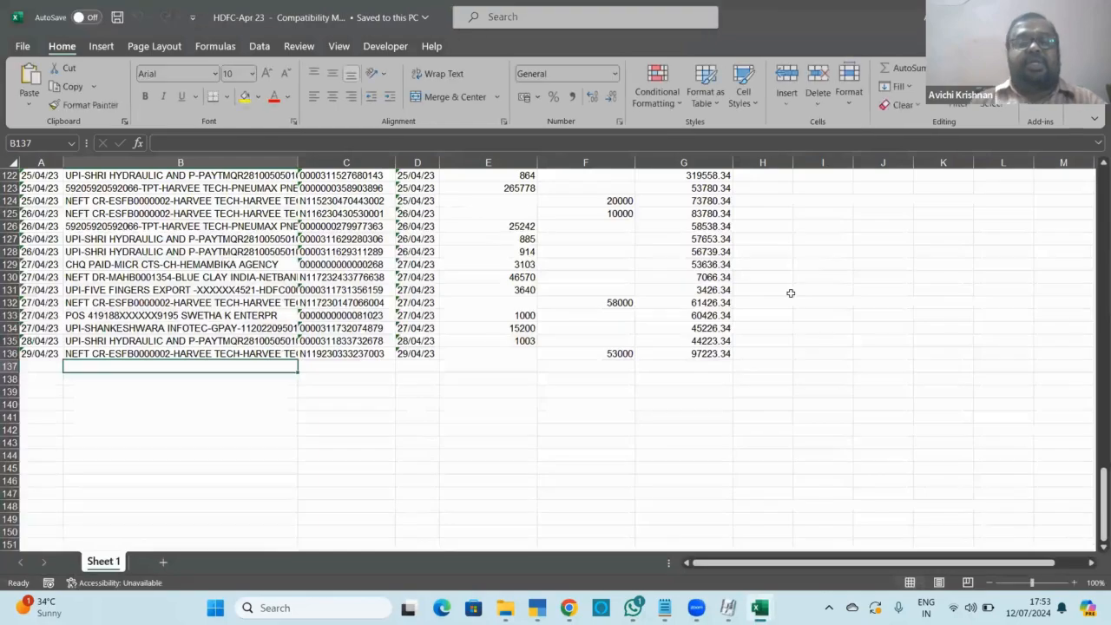
Scroll up through the HDFC transactions, then leave Ledger Creation in TallyPrime.
key("Up")
key("Up")
key("Up")
key("Up")
key("Up")
key("Up")
key("Up")
key("Up")
key("Up")
key("Up")
key("Up")
key("Up")
key("Up")
key("Up")
key("Up")
key("Up")
key("Up")
key("Up")
key("Up")
key("Up")
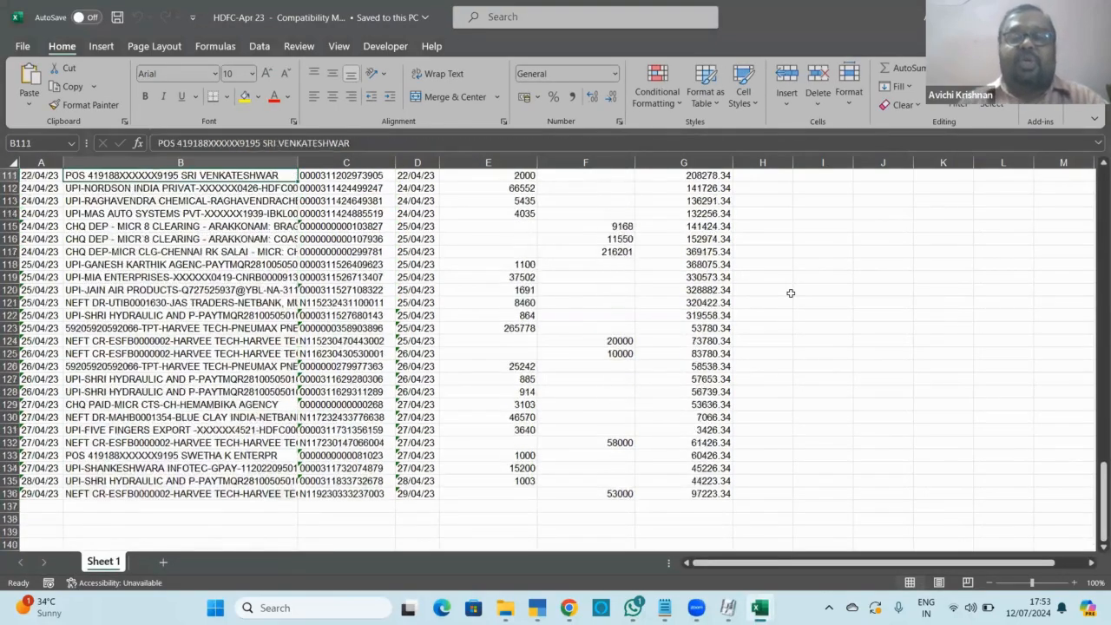
key("Up")
key("Up")
key("Up")
key("Up")
key("Up")
key("Up")
key("Up")
key("Up")
key("Up")
key("Up")
key("Up")
key("Up")
key("Up")
key("Up")
key("Up")
key("Up")
key("Up")
key("Up")
key("Up")
key("Up")
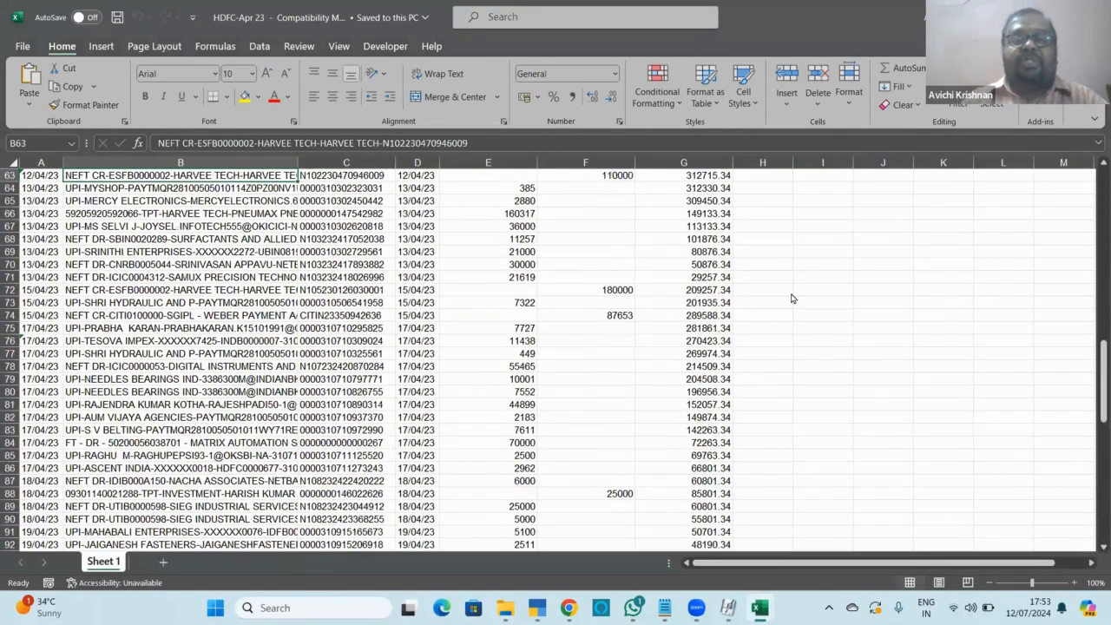
key("Up")
key("Up")
key("Up")
key("Up")
key("alt+Tab")
key("alt+Tab")
key("alt+Tab")
key("Escape")
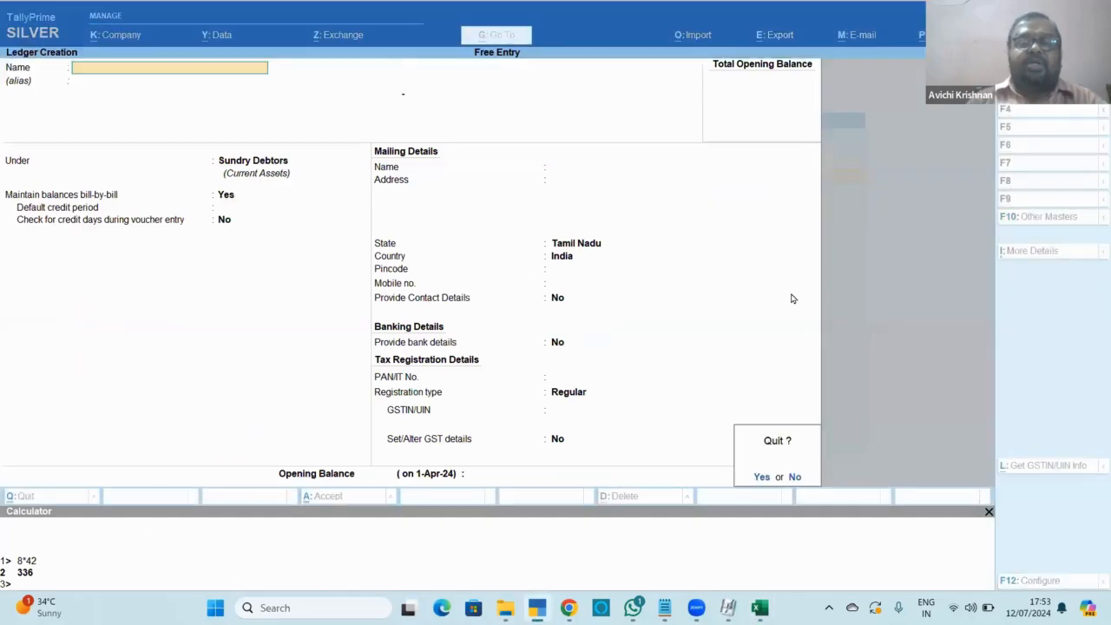
Back out of ledger creation and start creating a new company via Alt+F3.
key("Return")
key("Escape")
key("Escape")
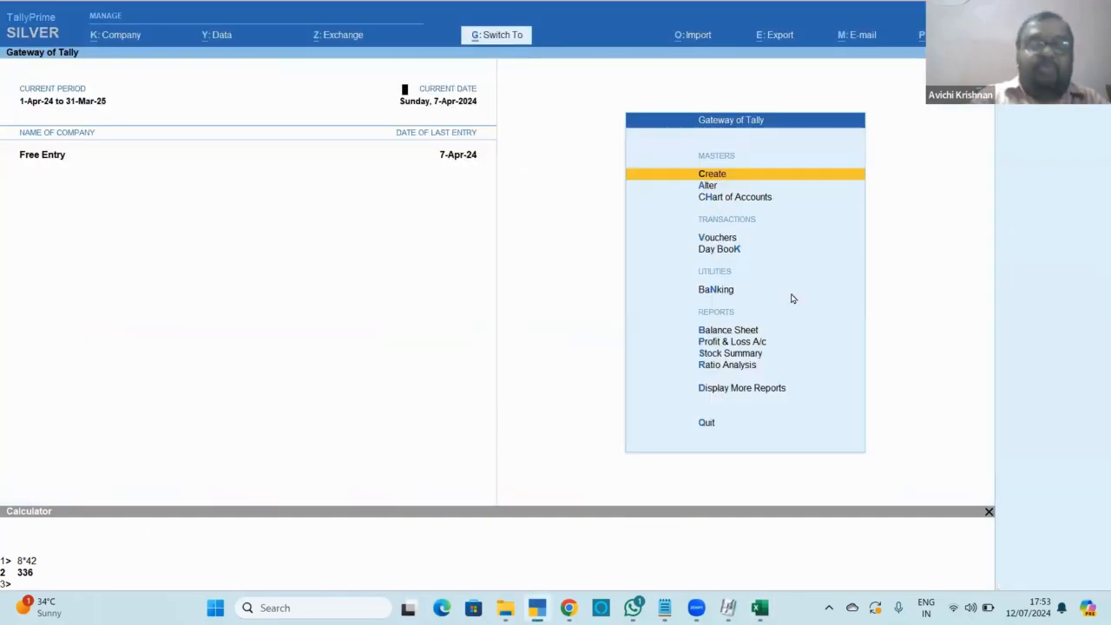
key("ctrl+F3")
key("alt+F3")
key("Up")
key("Up")
key("Up")
key("Up")
key("Up")
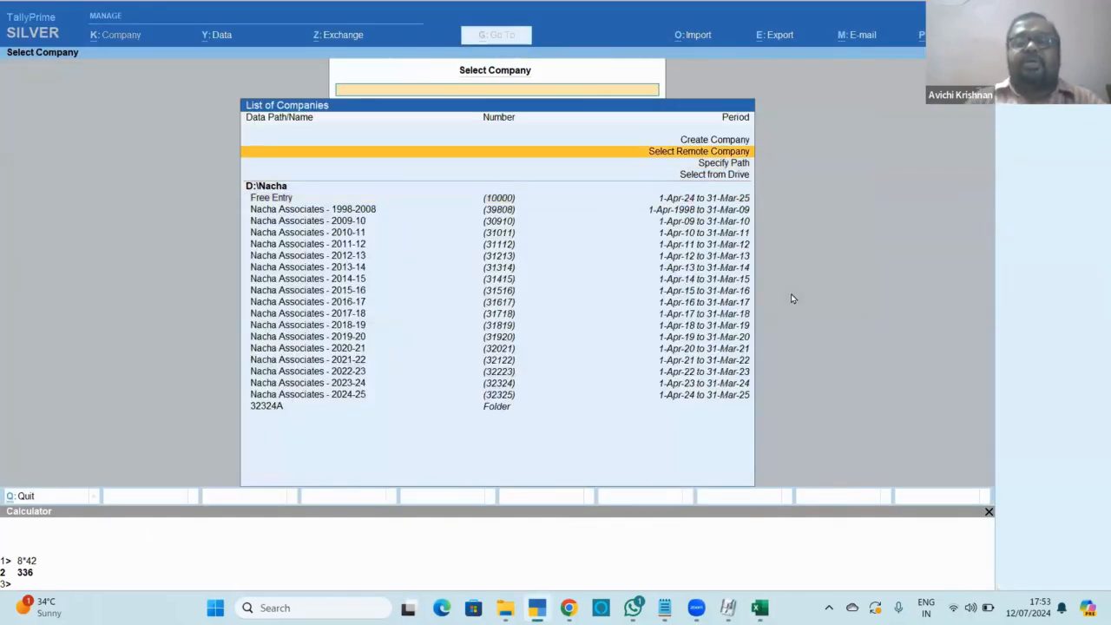
key("Return")
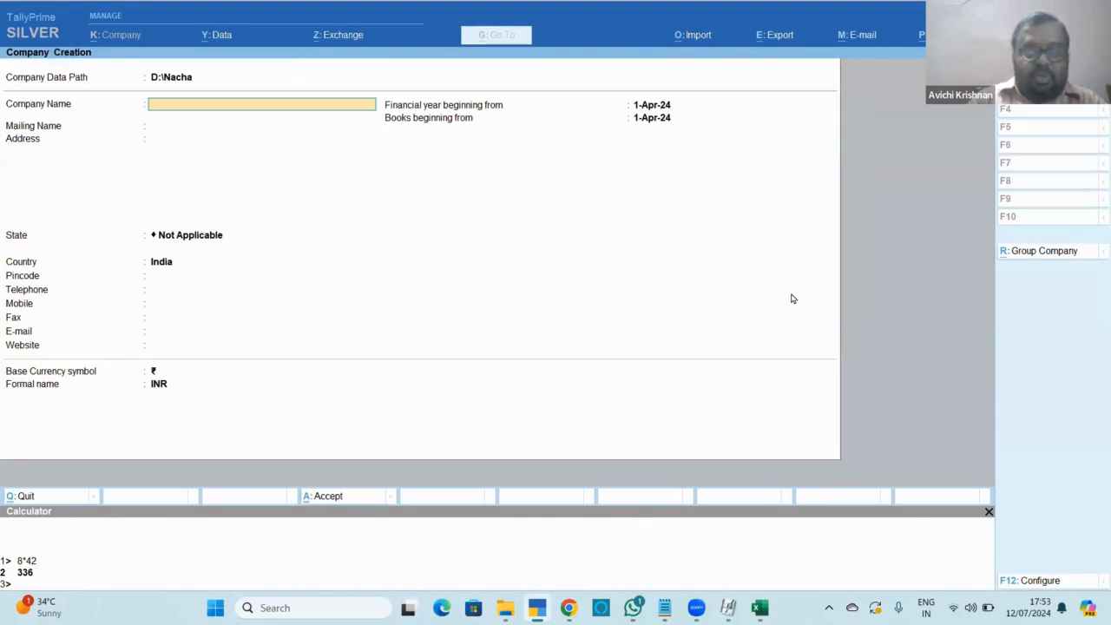
Create the company 'Auto Entry' and set its GST feature to No.
type("Aut")
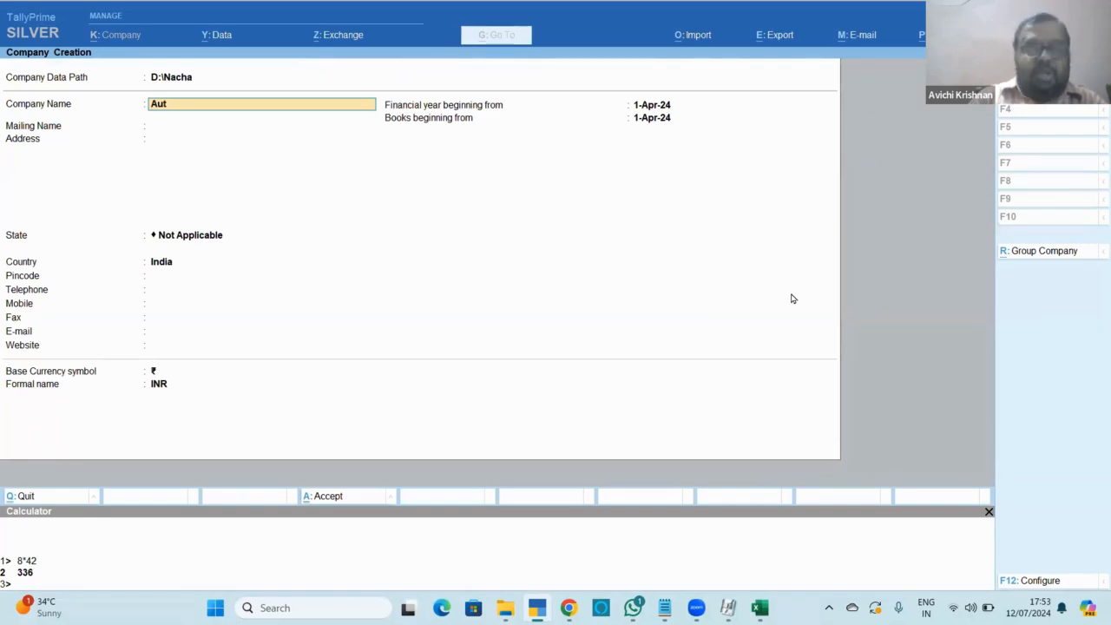
type("o Entry")
key("Return")
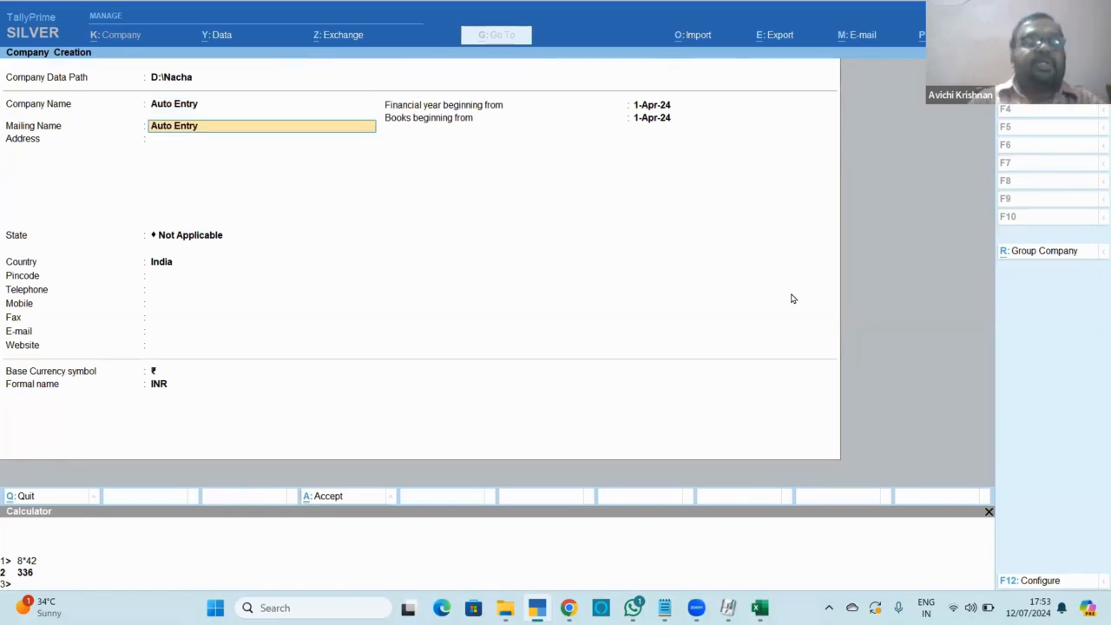
key("ctrl+a")
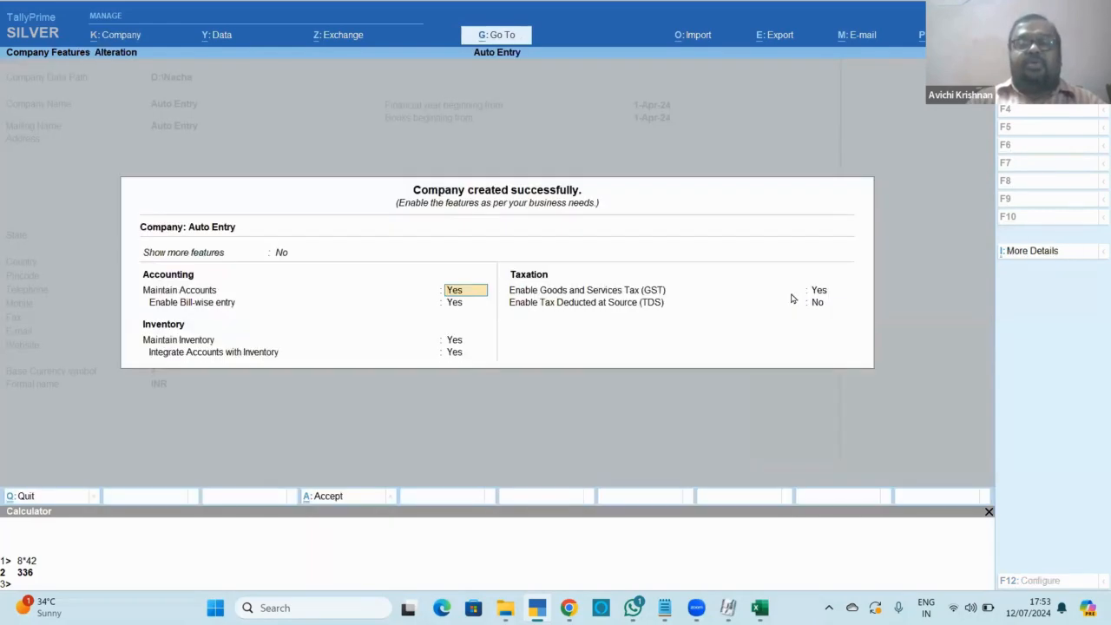
key("Return")
key("Return")
key("Return")
key("Return")
key("n")
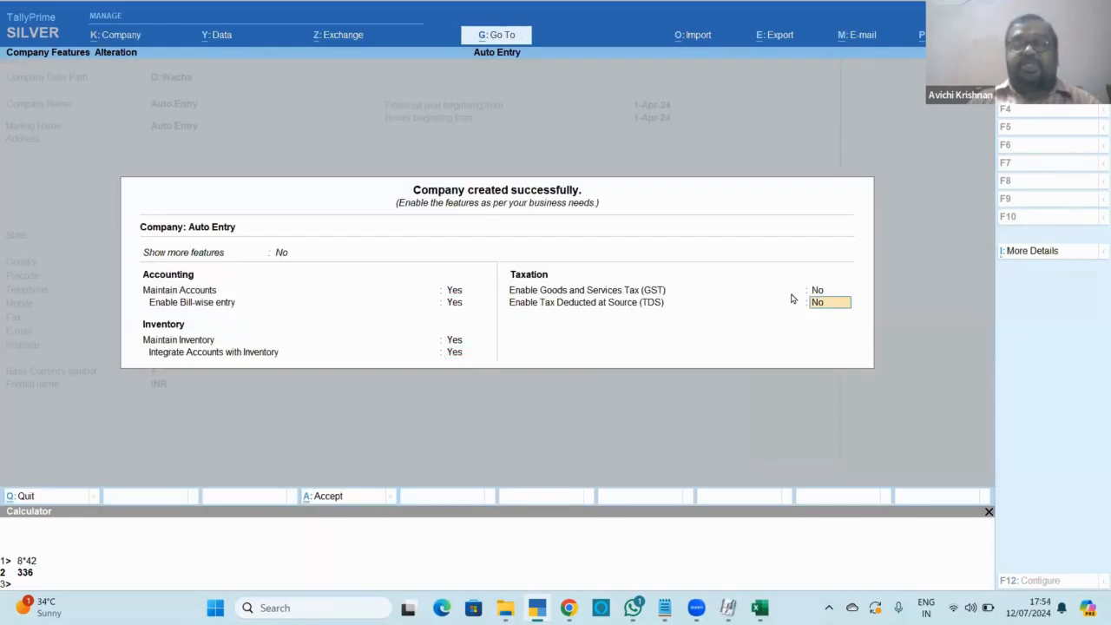
key("Return")
key("Return")
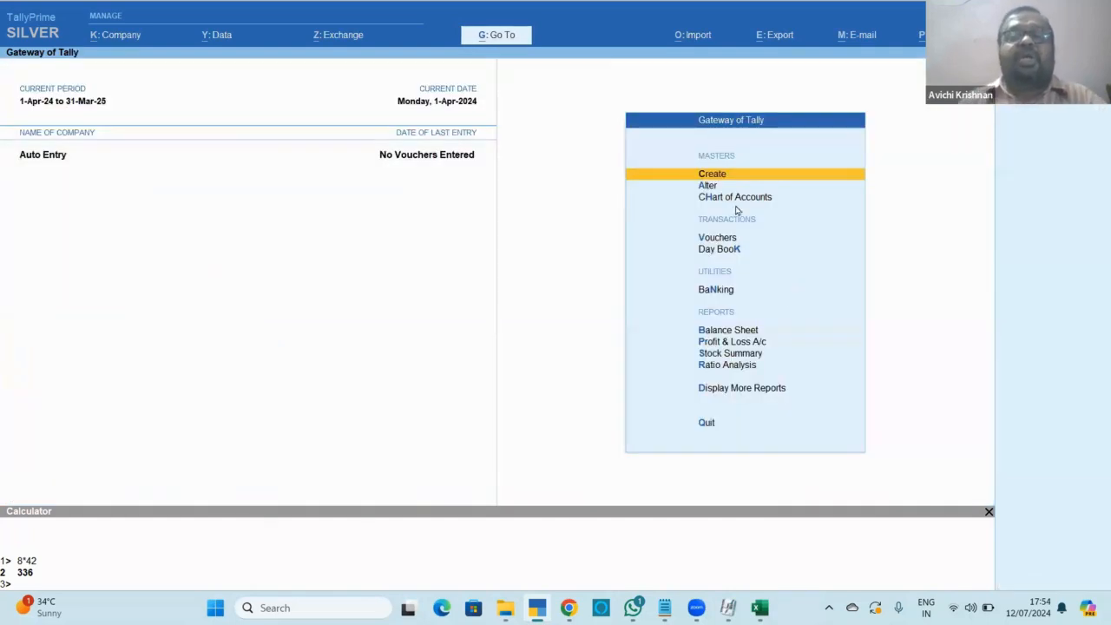
Create an 'Hdfc Bank' ledger under Bank Accounts, keeping the 1-Apr-24 reconciliation date.
key("Return")
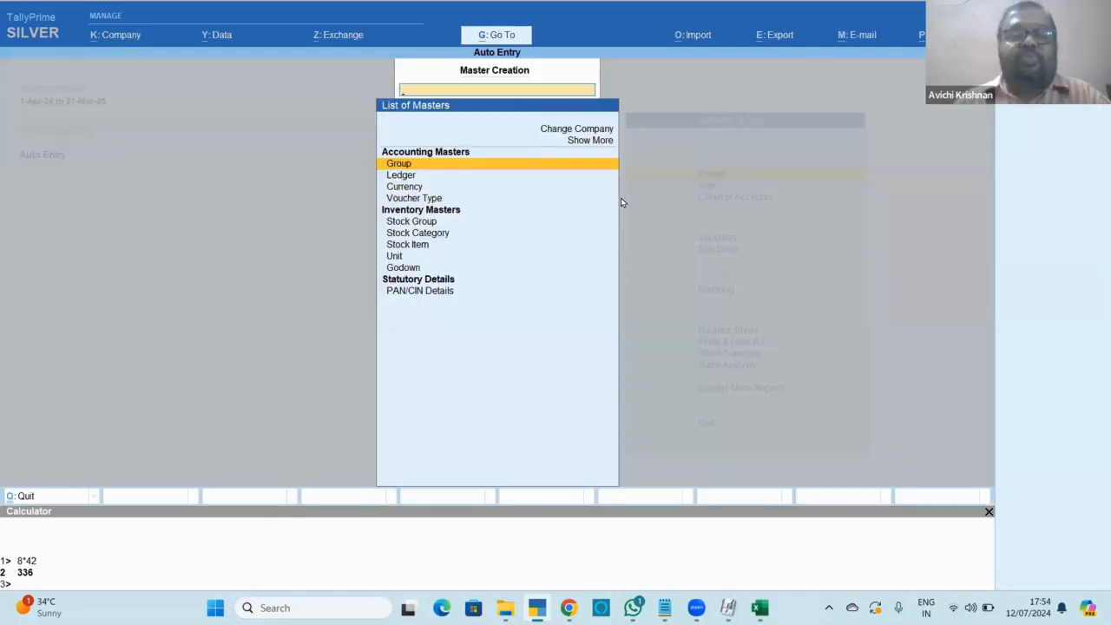
key("Down")
key("Return")
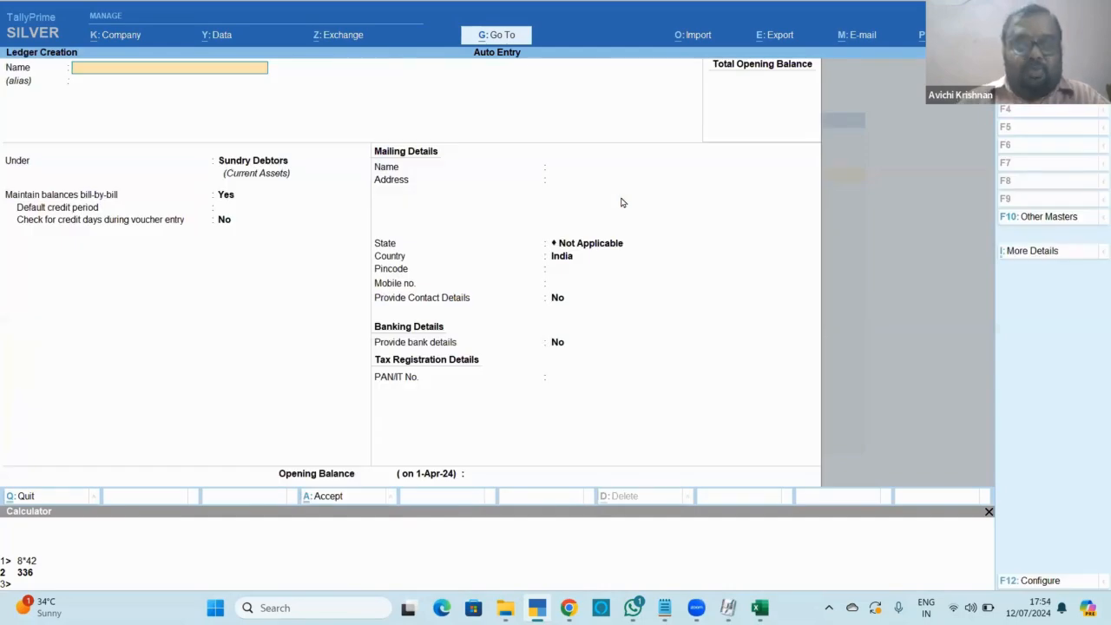
type("Hdfc")
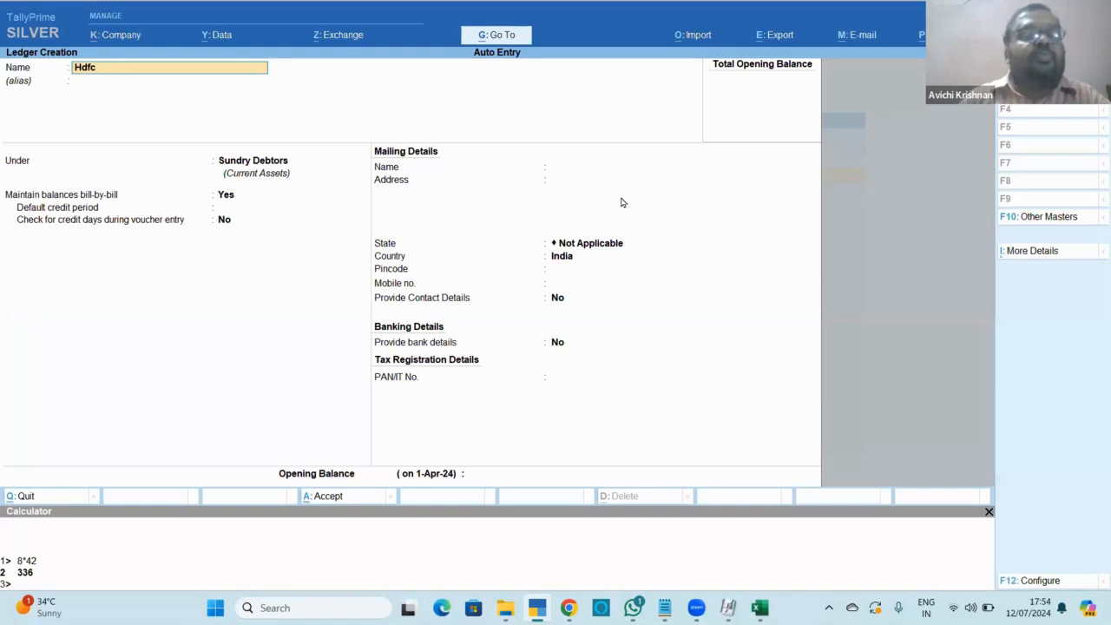
type(" Bank")
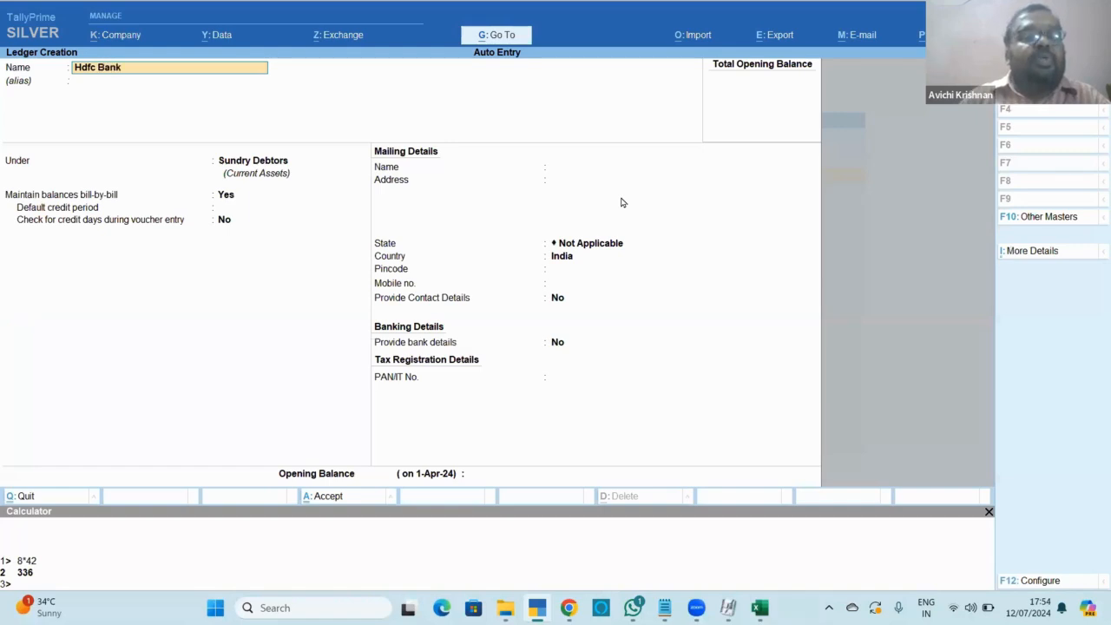
key("Return")
key("Return")
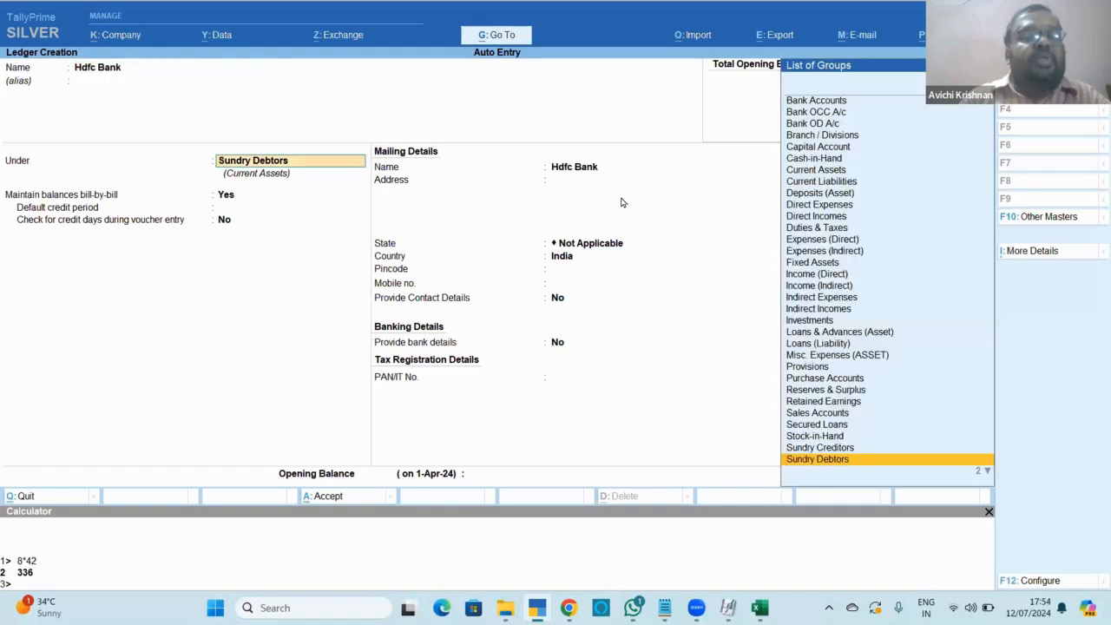
type("Ban")
key("Return")
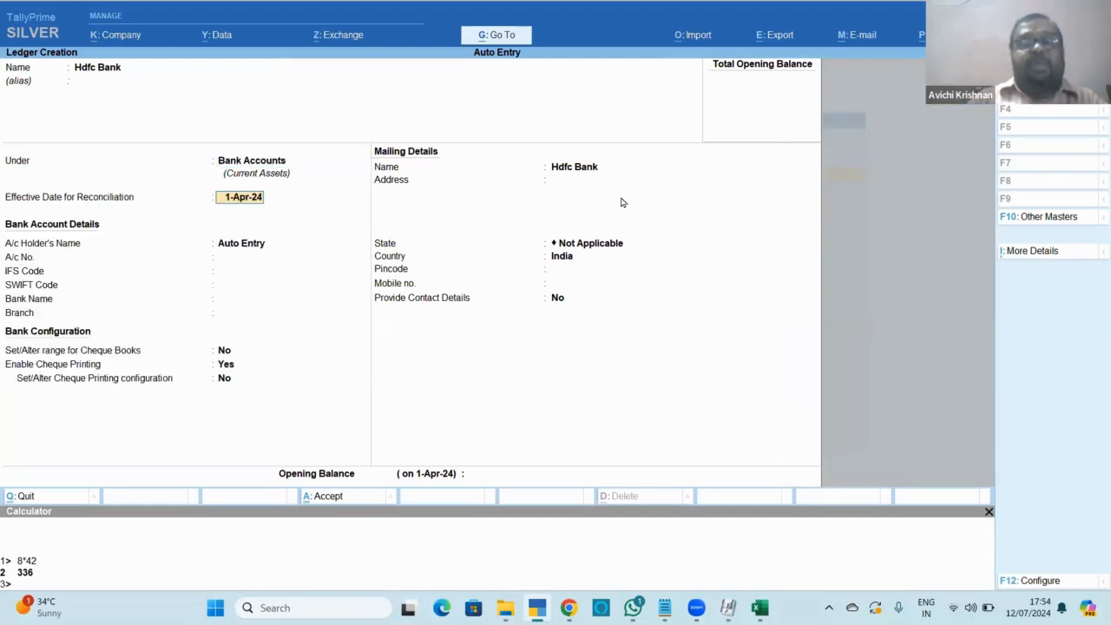
key("Return")
key("Return")
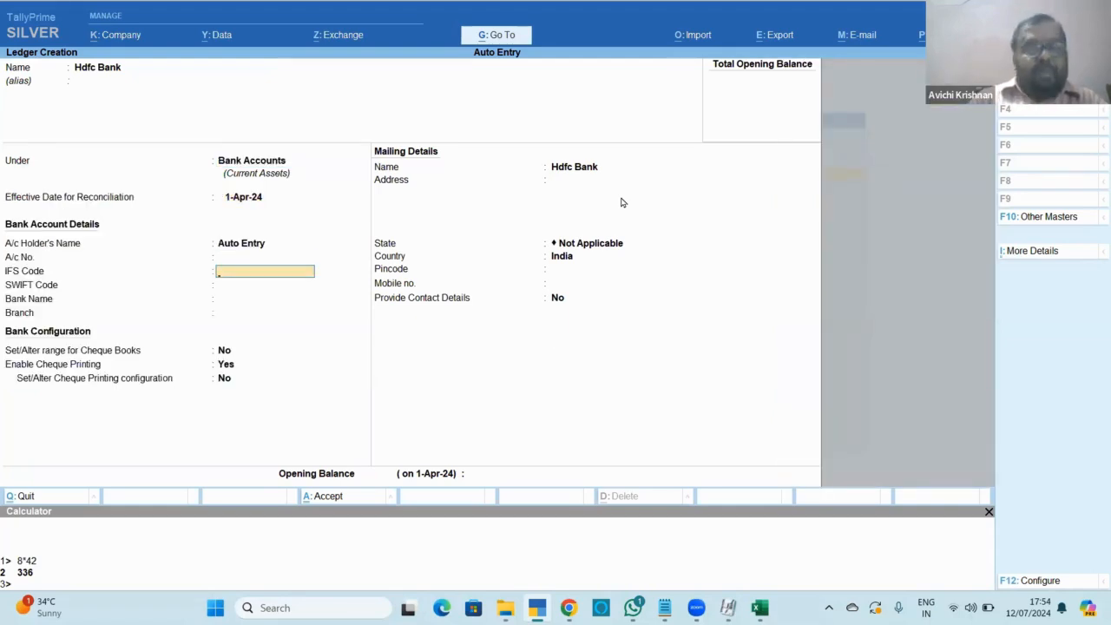
key("Return")
key("Return")
Set the bank name to HDFC Bank (India), enable auto reconciliation, and save the ledger.
type("Hdf")
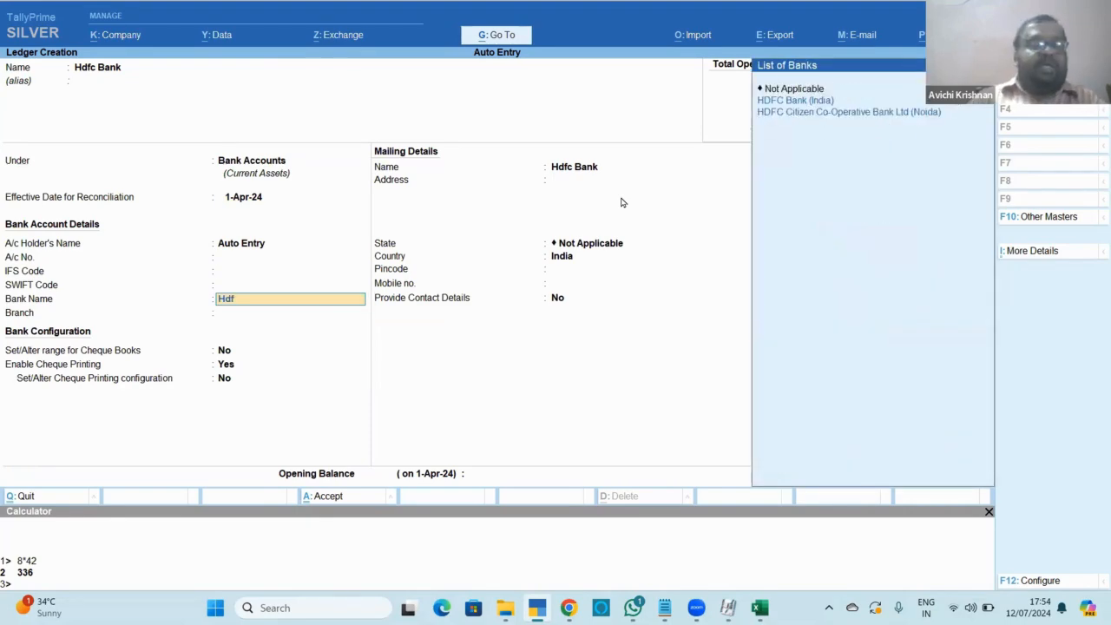
key("Return")
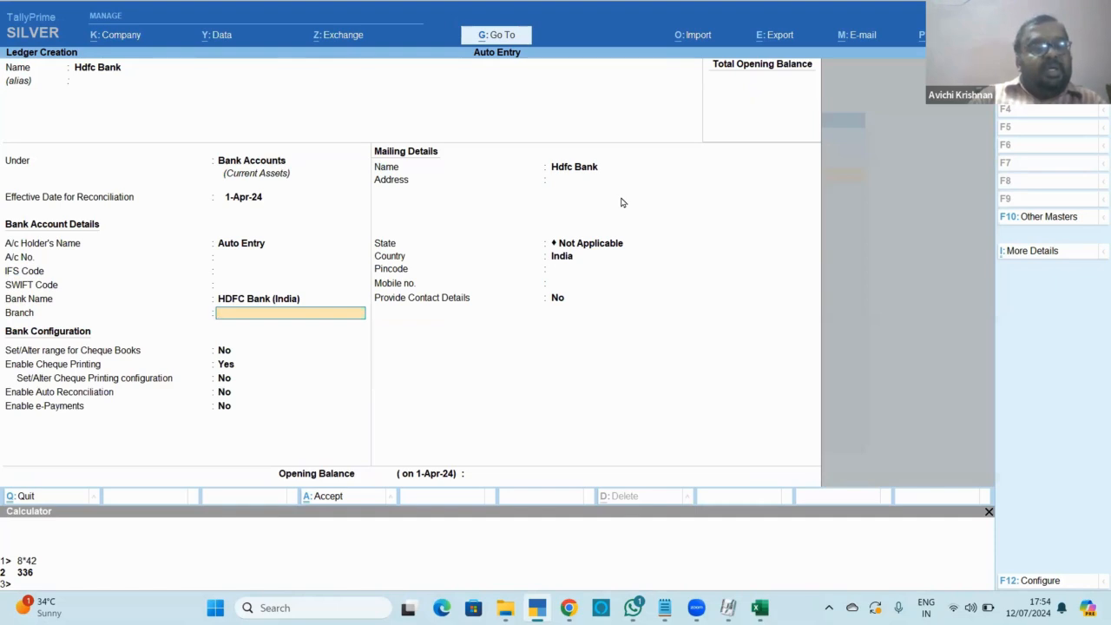
key("Return")
key("Return")
key("Return")
key("Return")
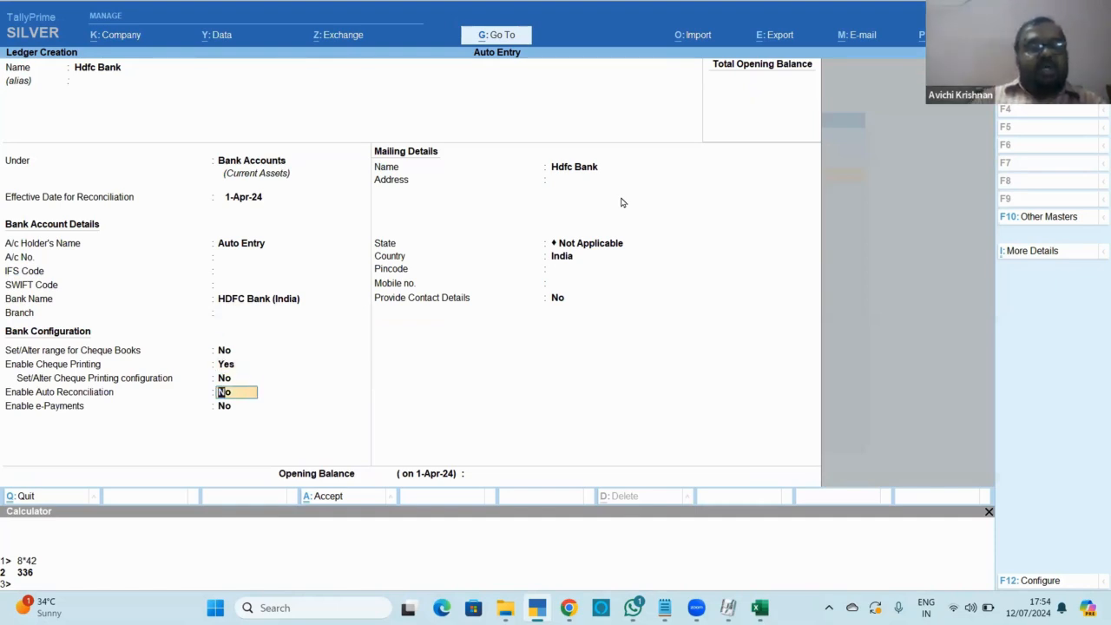
type("y")
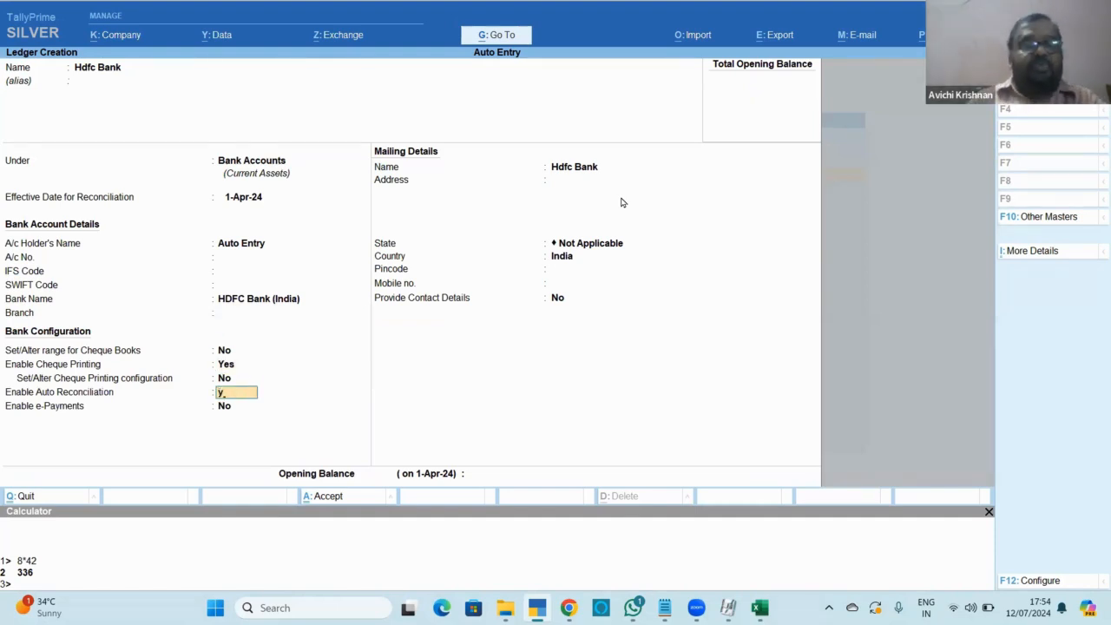
key("Return")
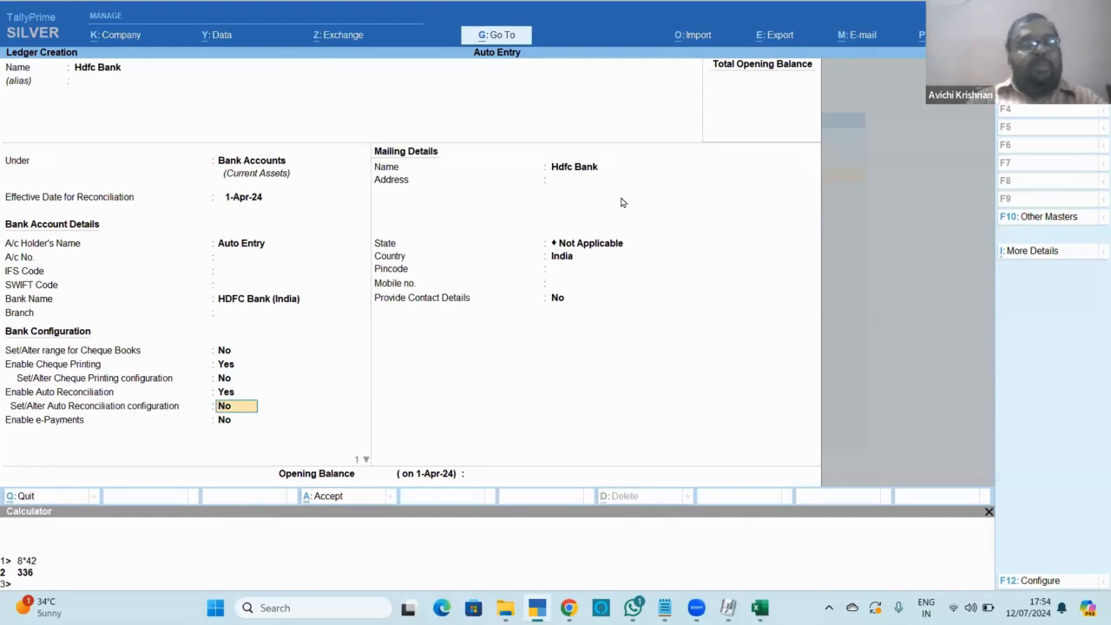
key("ctrl")
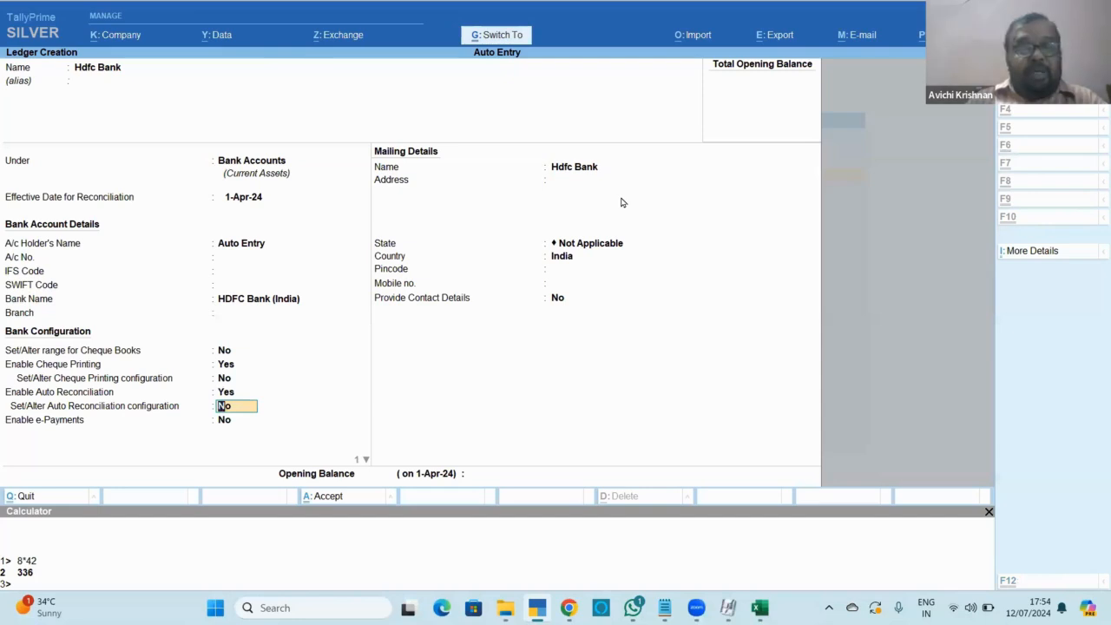
key("ctrl+a")
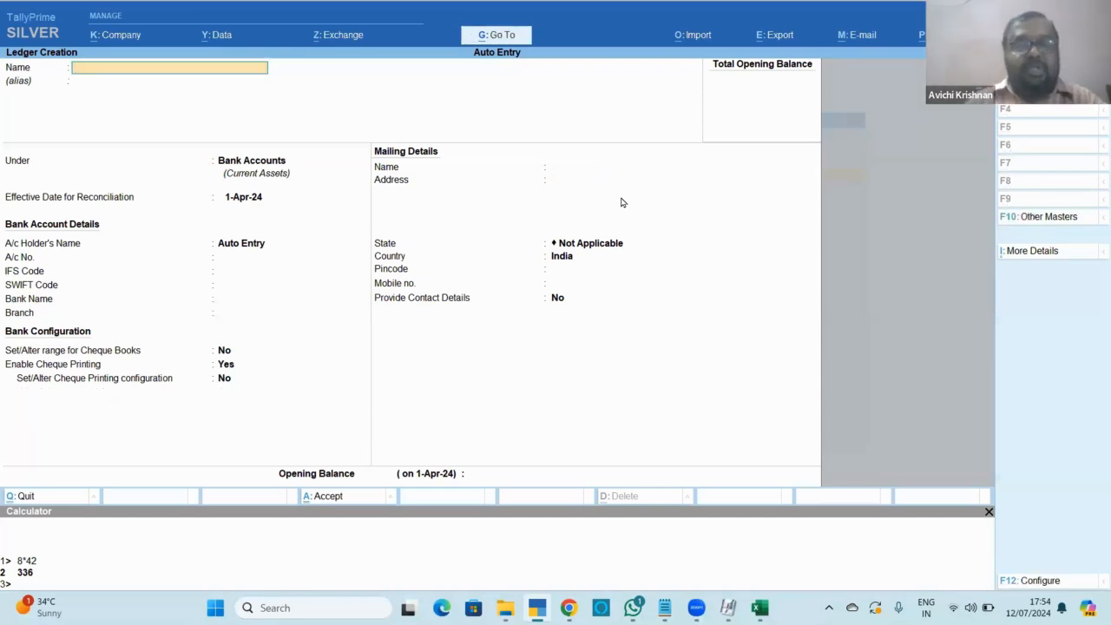
key("Escape")
key("Escape")
key("Escape")
key("Escape")
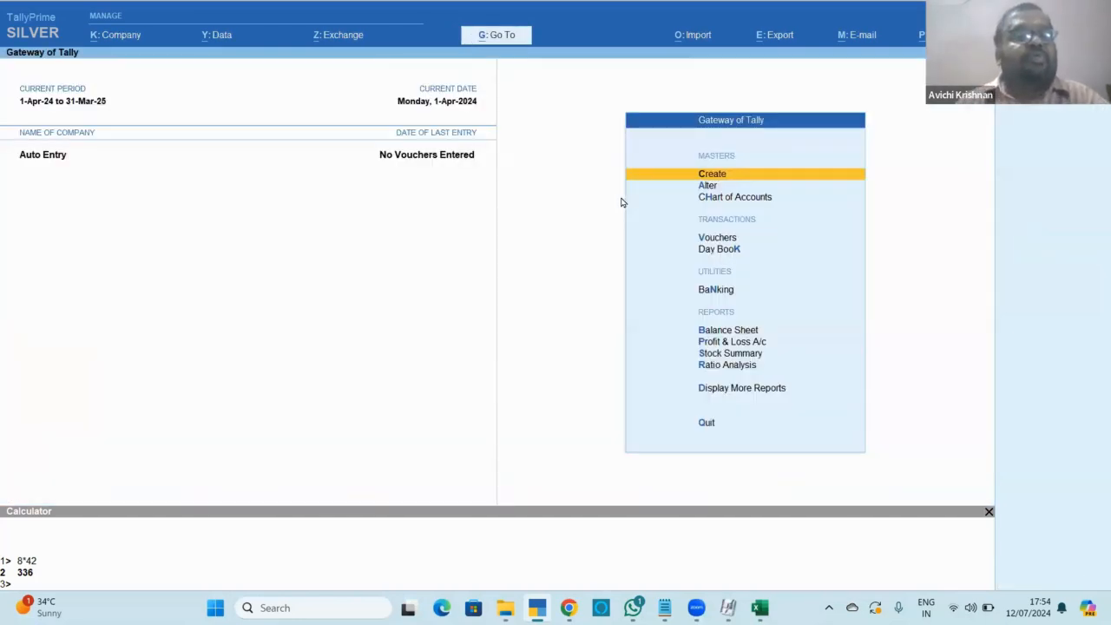
Load the Auto Entry company from the F3 company list.
key("F3")
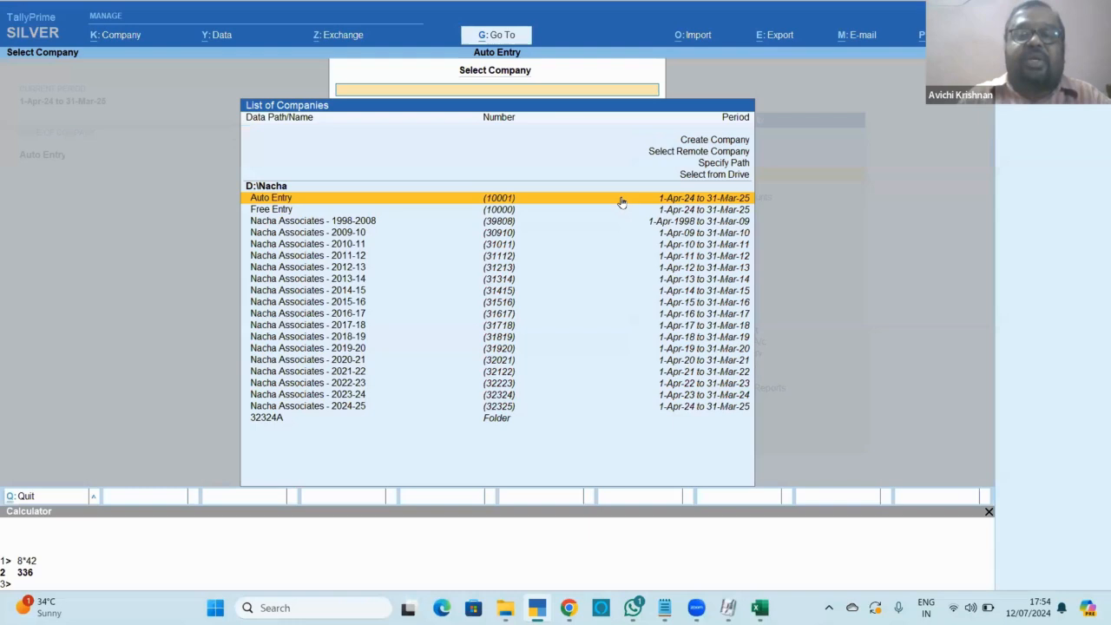
key("Down")
key("Down")
key("Up")
key("Up")
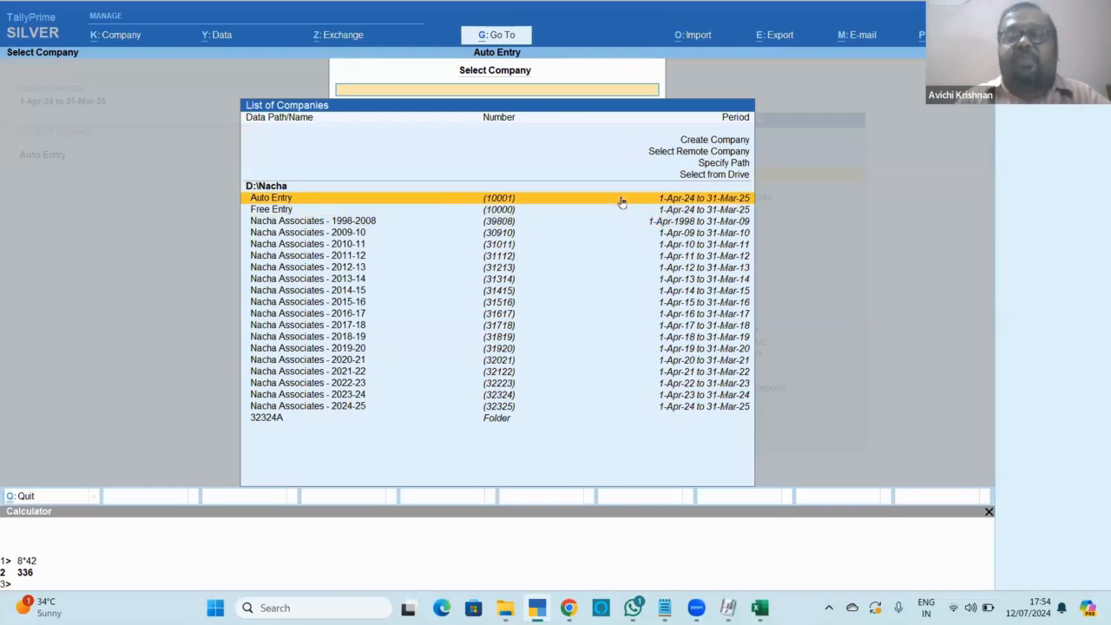
key("Up")
key("Up")
key("Up")
key("Up")
key("Down")
key("Down")
key("Down")
key("Down")
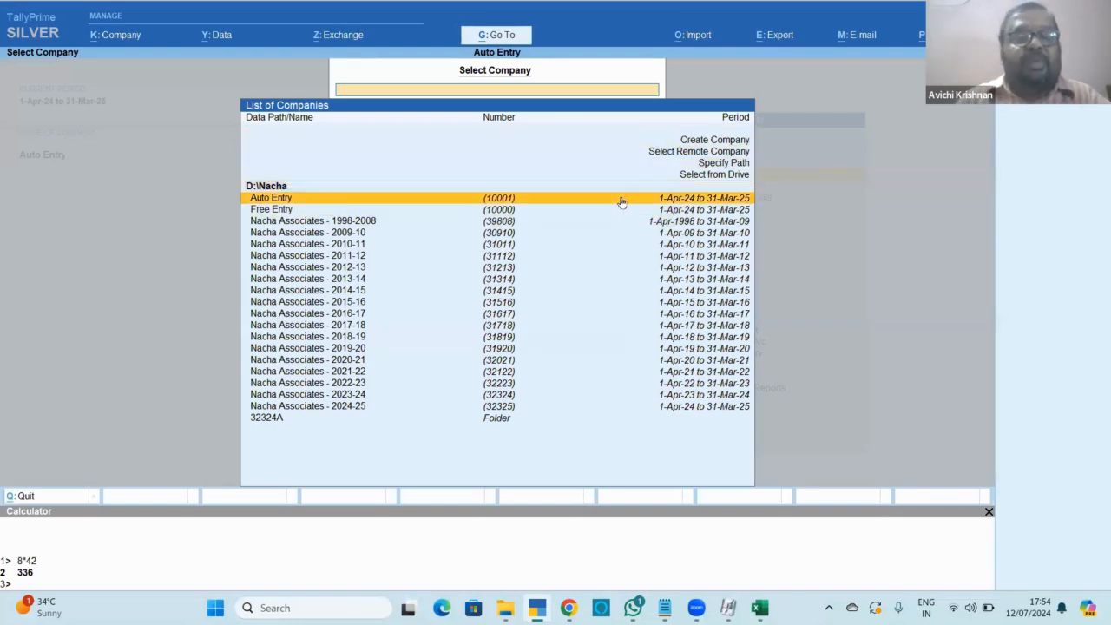
key("Return")
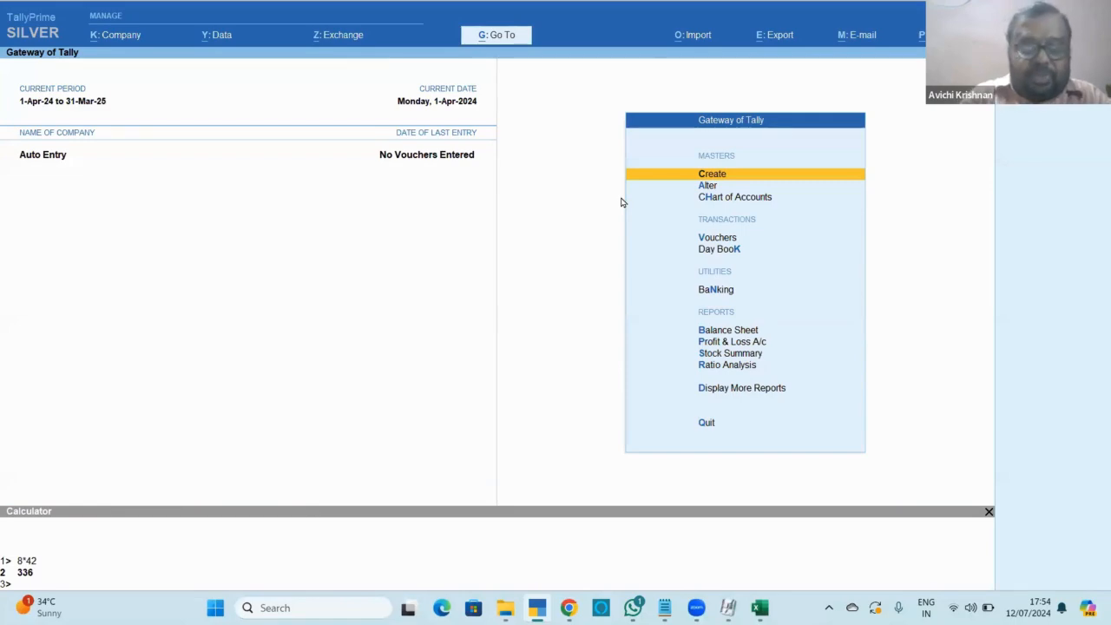
Alter Auto Entry so its financial year starts 1-Apr-23, accepting the data-loss warning.
key("alt+k")
key("Down")
key("Down")
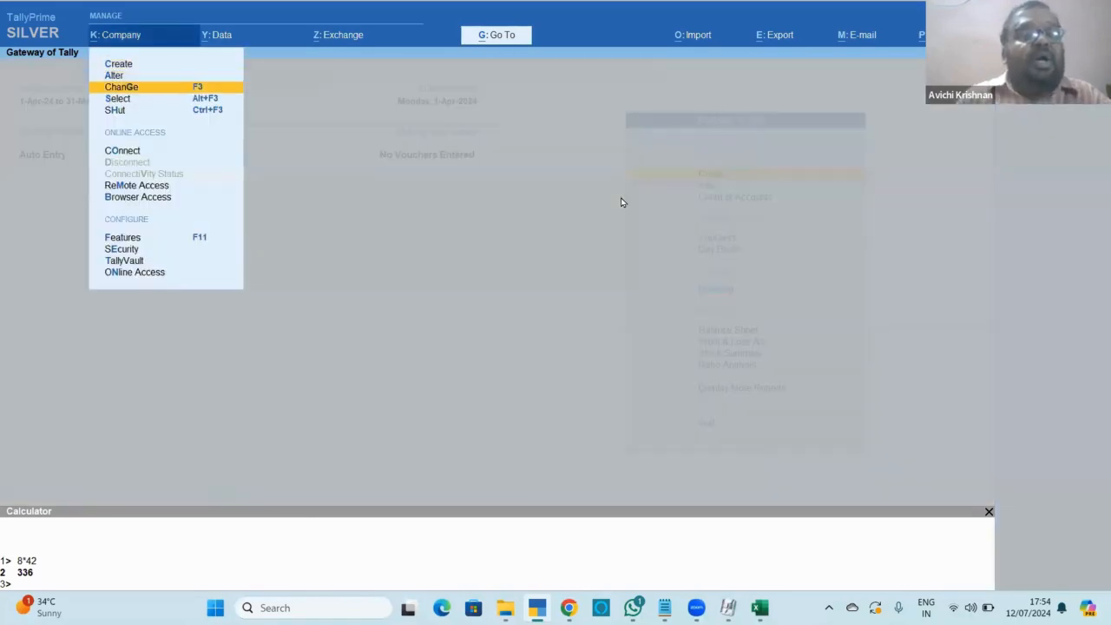
key("a")
key("Return")
key("Return")
key("Return")
key("Return")
key("Return")
key("Return")
key("Return")
key("Return")
key("Return")
key("Return")
key("Return")
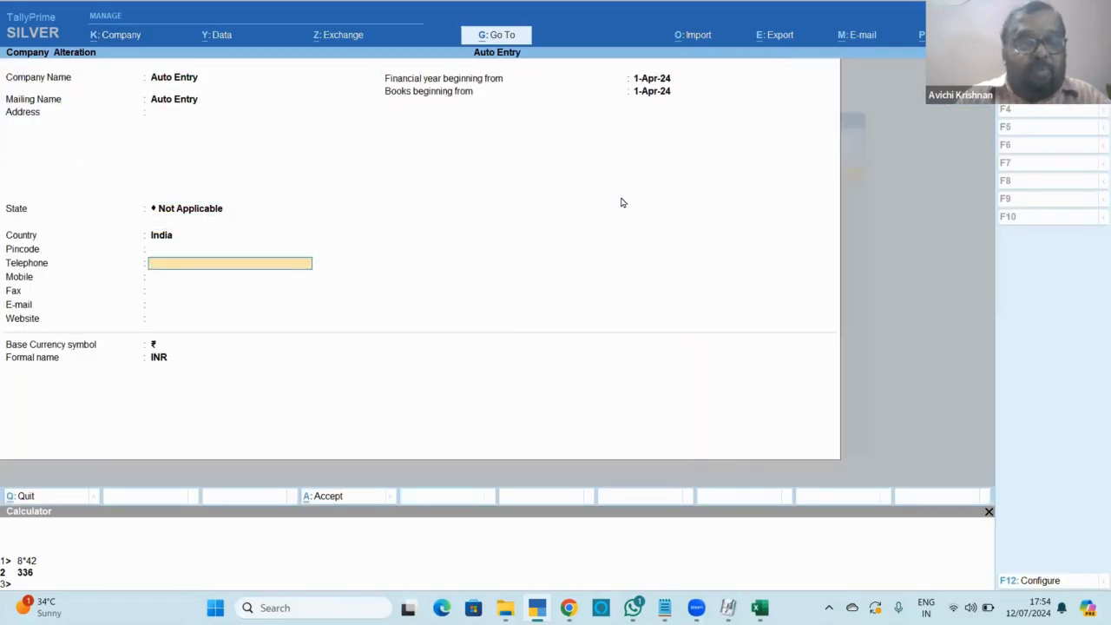
type("1.4.23")
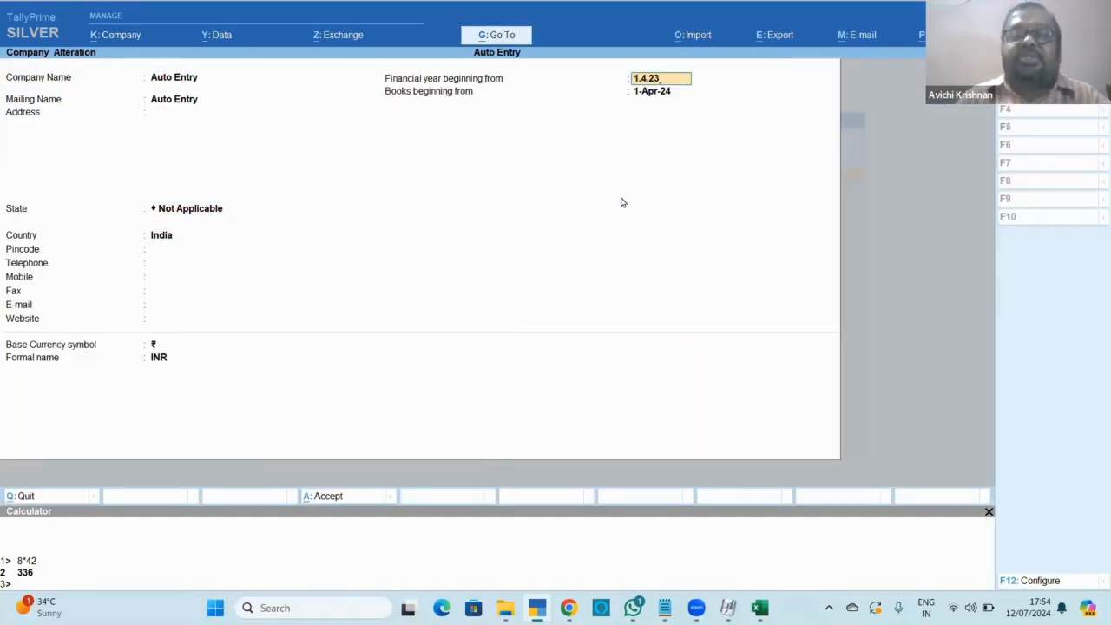
key("Return")
key("Return")
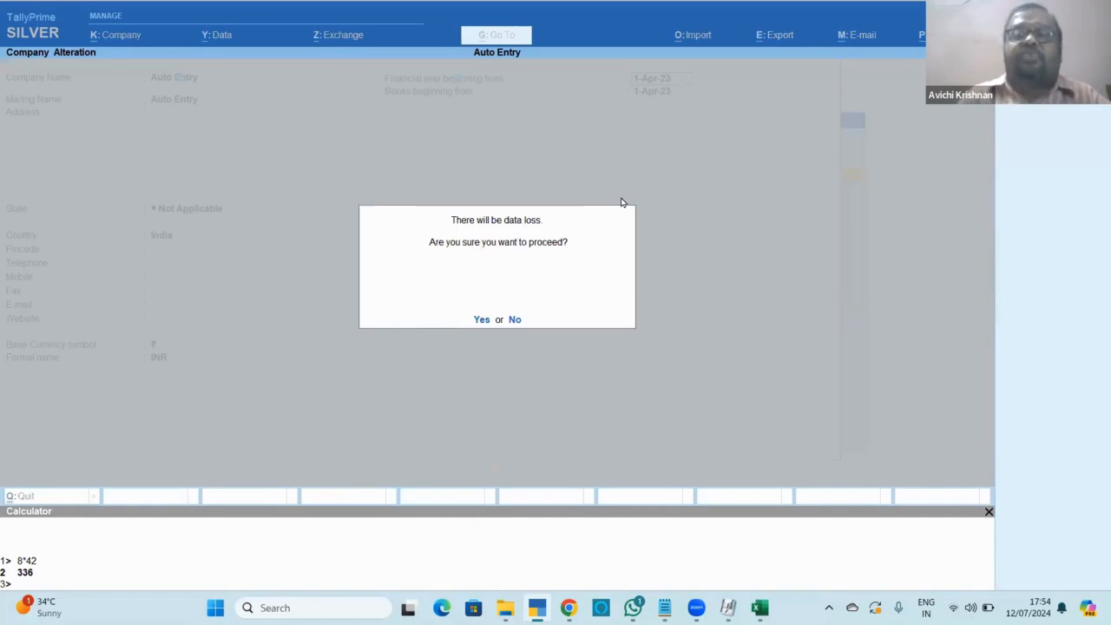
key("y")
key("ctrl+a")
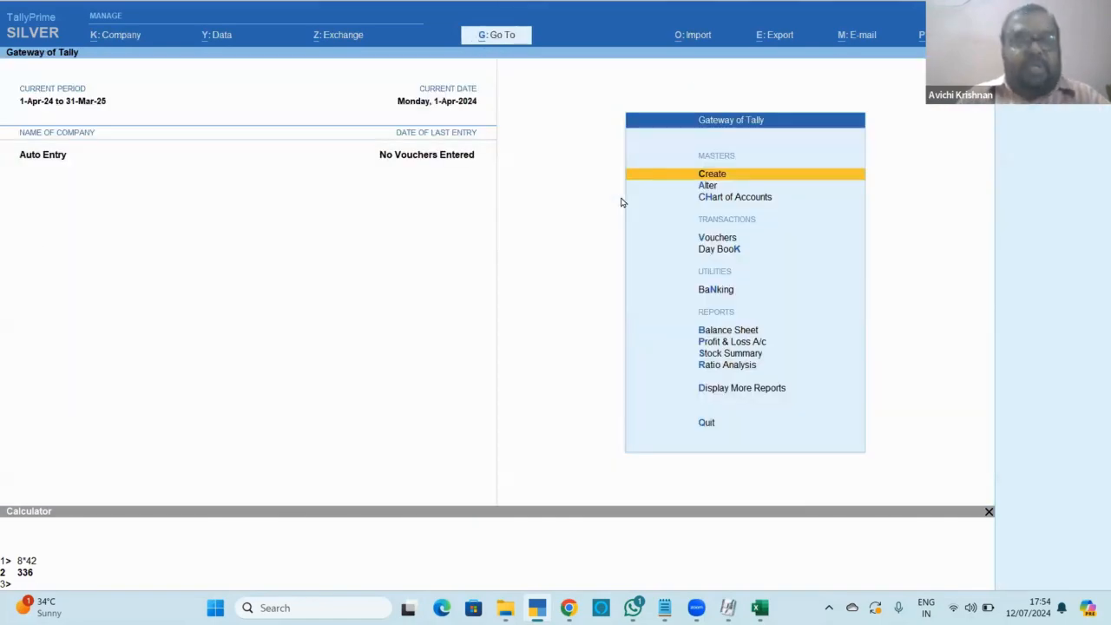
Shut Auto Entry and reload it to apply the new 2023-24 period.
key("ctrl+F3")
key("Return")
key("Down")
key("Down")
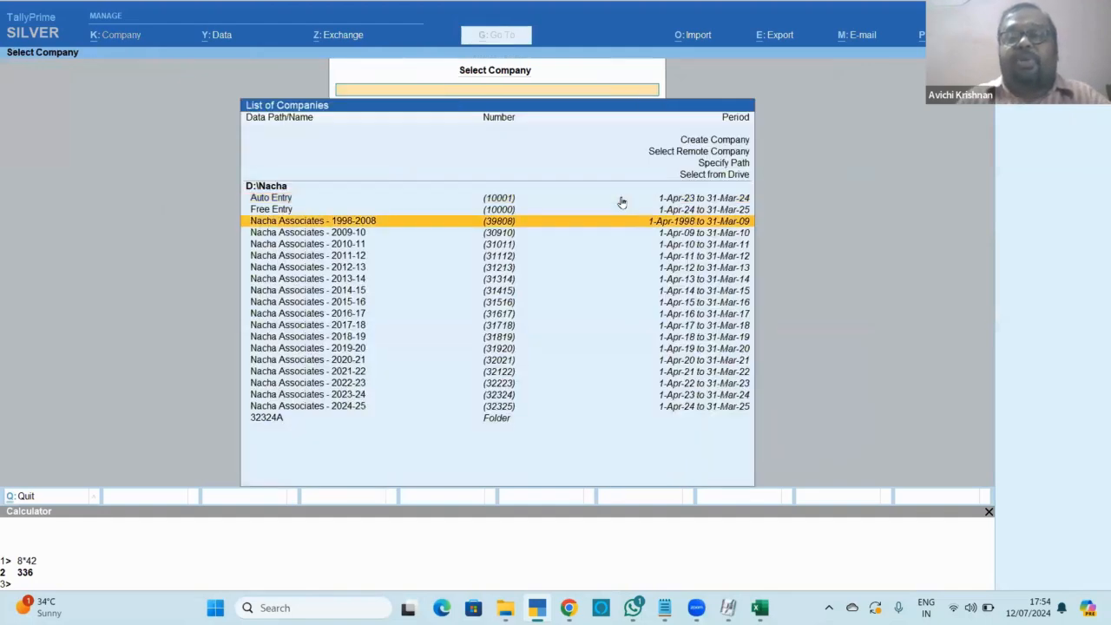
key("Up")
key("Up")
key("Return")
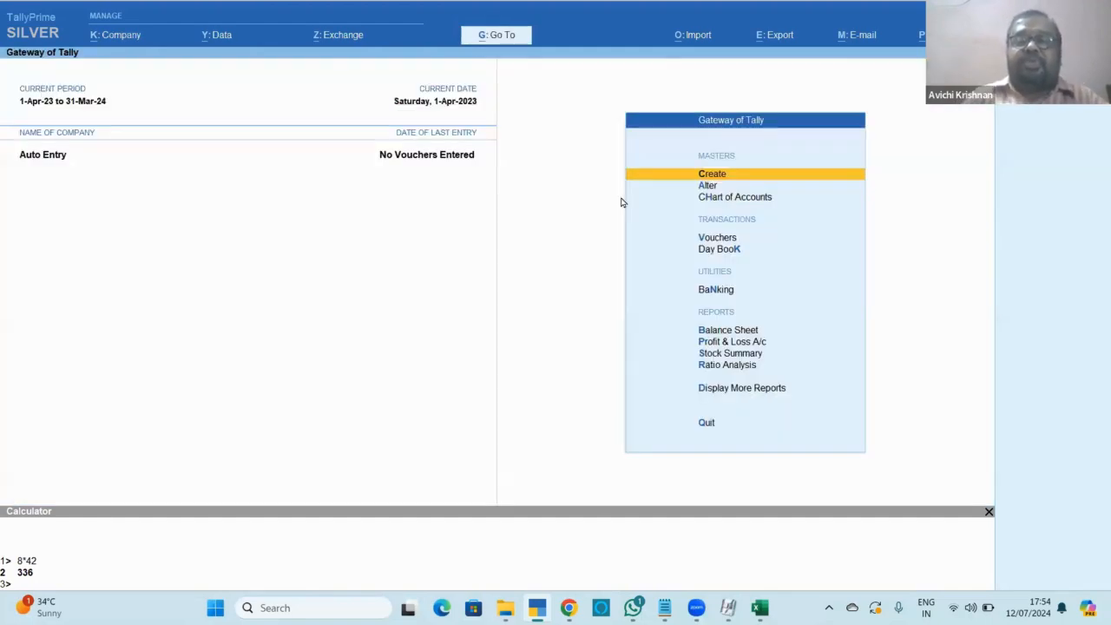
Open the Hdfc Bank ledger in alteration to check it, then close it unchanged.
key("Down")
key("Return")
key("Down")
key("Return")
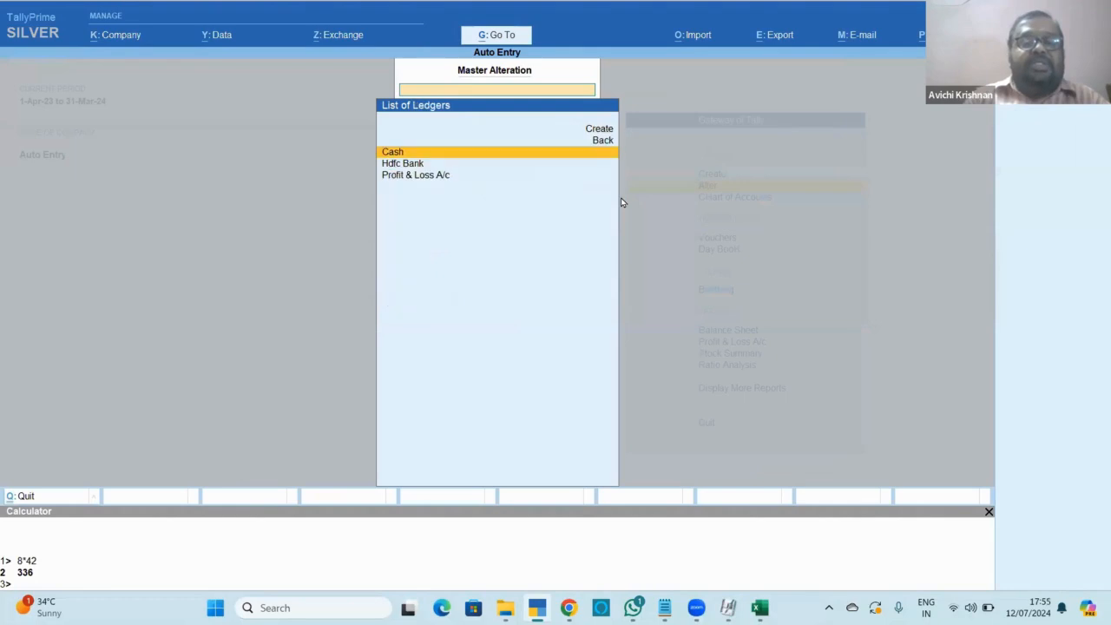
key("Down")
key("Return")
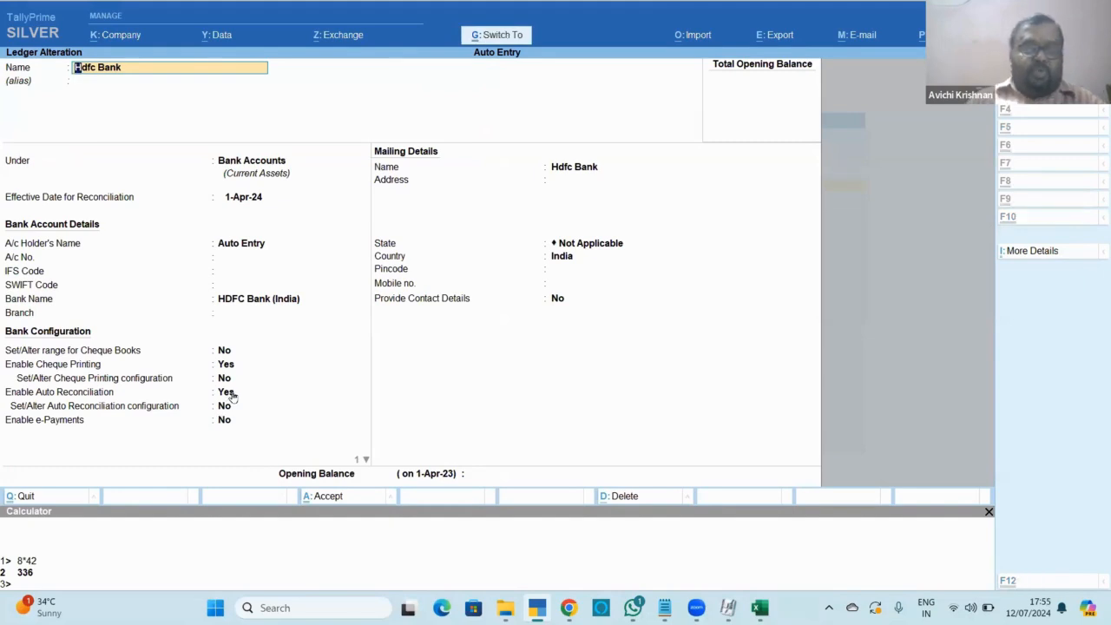
key("Escape")
key("Escape")
key("Escape")
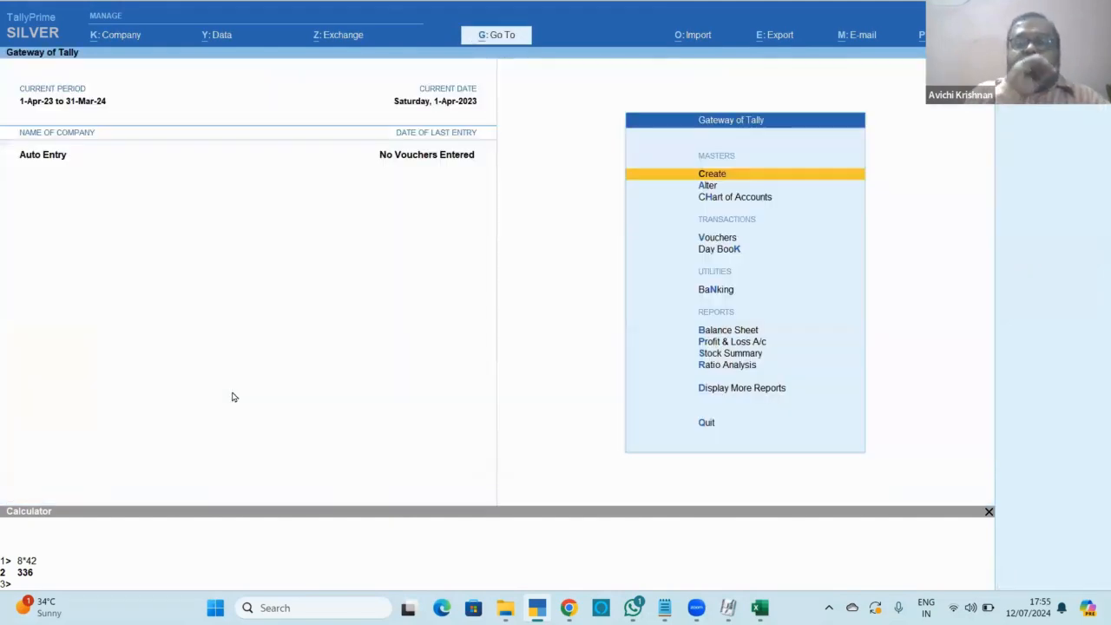
key("alt+Tab")
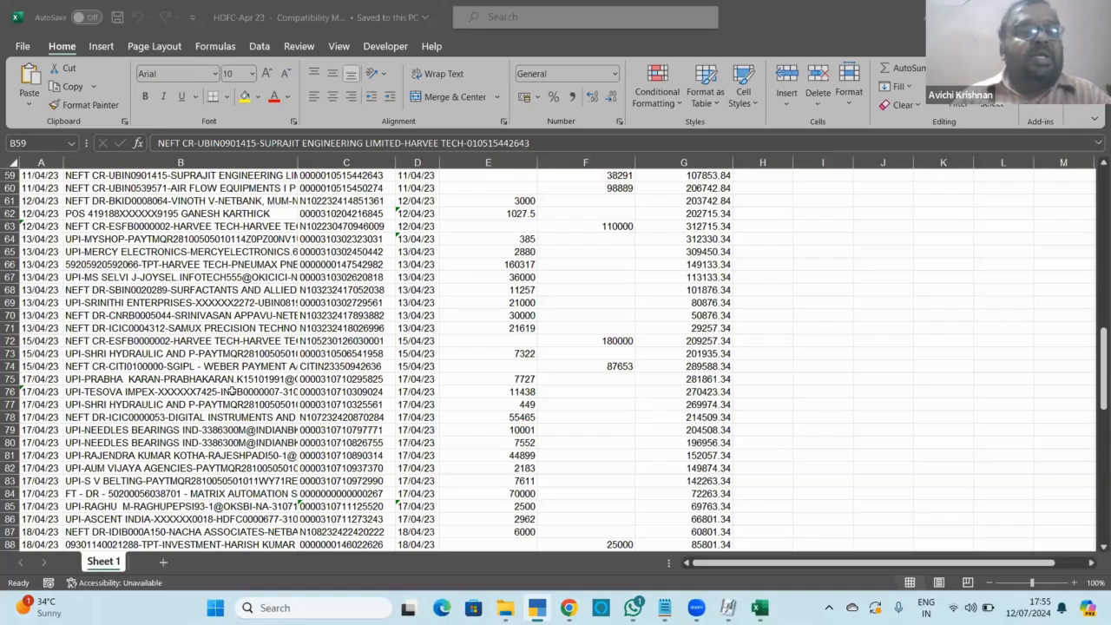
key("Up")
key("Up")
key("Up")
key("Up")
key("Up")
key("Up")
key("Up")
key("Up")
key("Up")
key("Up")
key("Up")
key("Up")
key("Up")
key("Up")
key("Up")
key("Up")
key("Up")
key("Up")
key("Up")
key("Up")
key("Up")
key("Up")
key("Up")
key("Up")
key("Up")
key("Up")
key("Up")
key("Up")
key("Up")
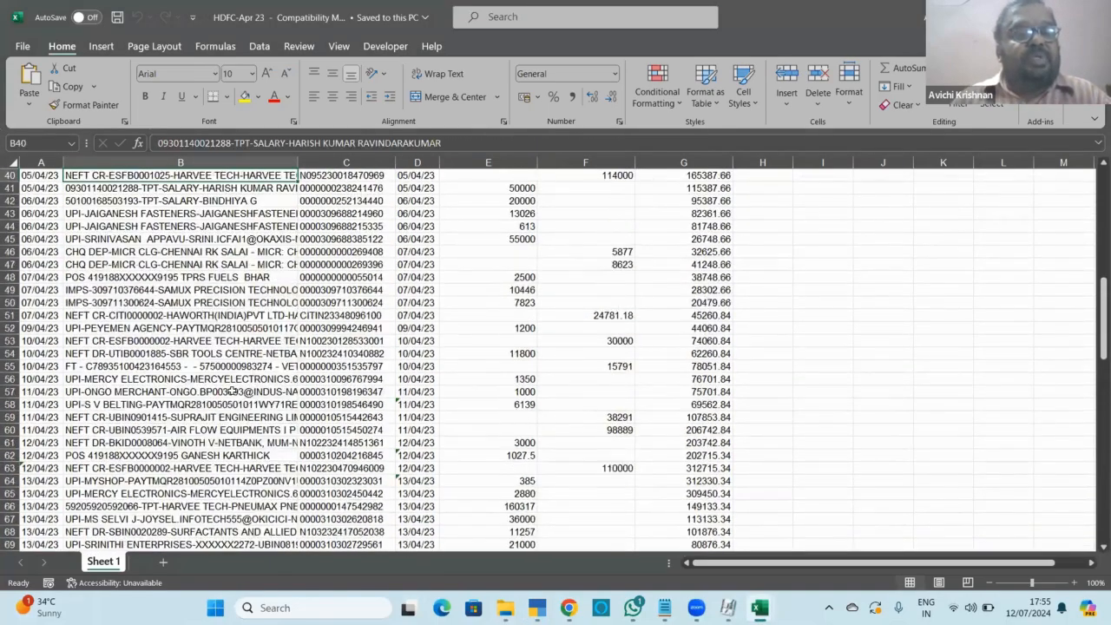
key("Down")
key("Down")
key("Down")
key("Down")
key("Down")
key("Down")
key("Down")
key("Down")
key("Down")
key("Down")
key("Down")
key("Down")
key("Down")
key("Down")
key("Down")
key("Down")
key("Down")
key("Down")
key("Down")
key("Down")
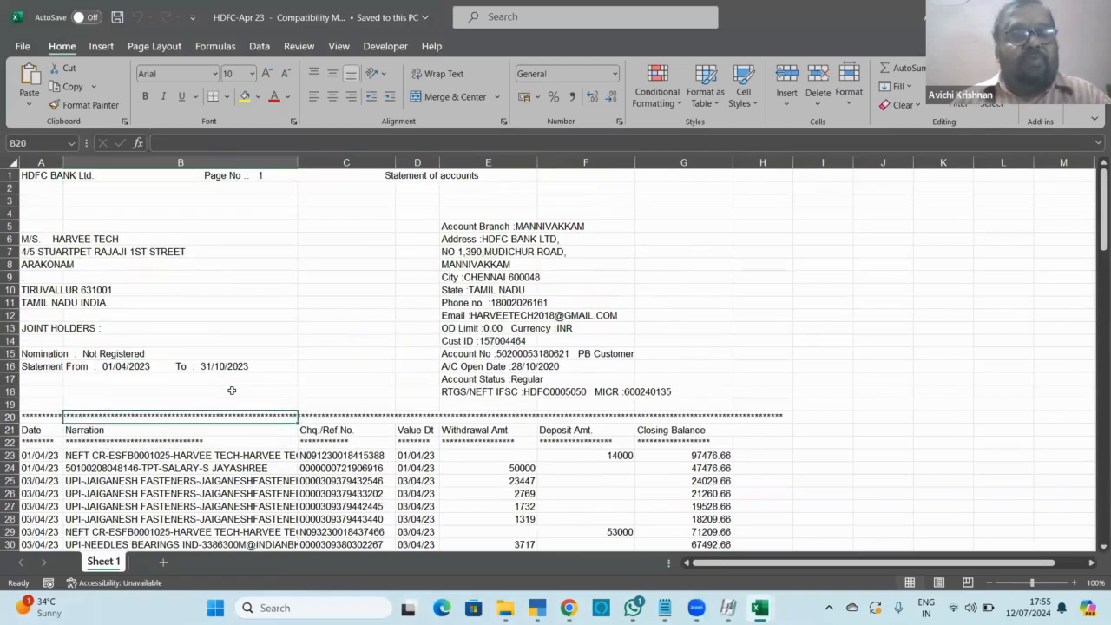
key("Down")
key("Down")
key("Down")
key("Down")
key("Down")
key("Down")
key("Down")
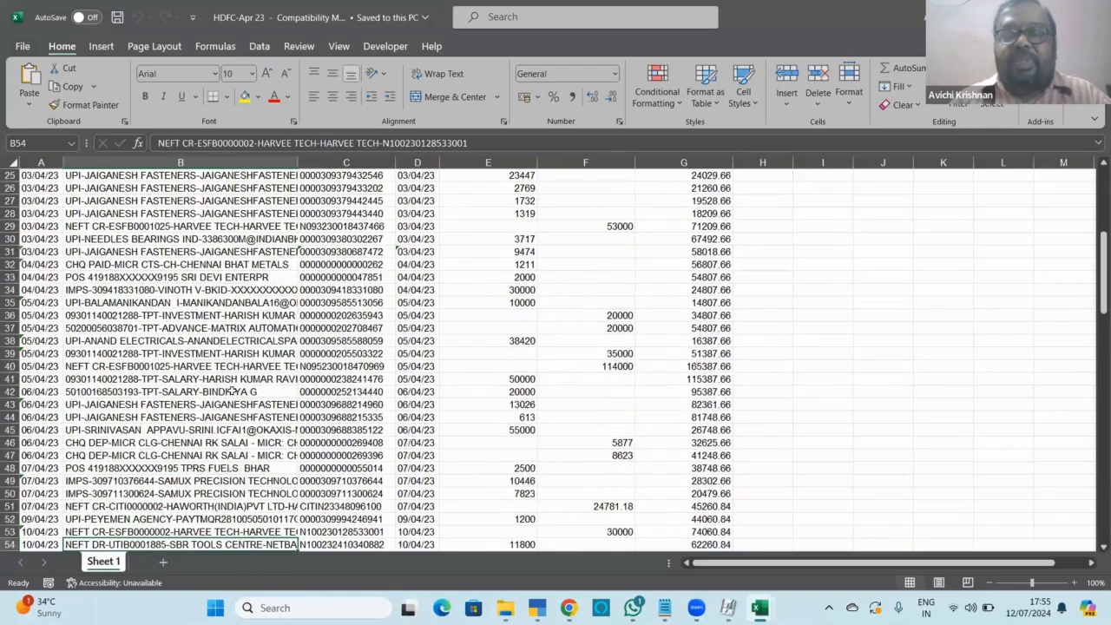
key("Down")
key("Down")
key("Down")
key("Down")
key("Down")
key("Down")
key("Down")
key("Down")
key("Down")
key("Down")
key("Down")
key("Down")
key("Down")
key("Down")
key("Down")
key("Down")
key("Down")
key("Down")
key("Down")
key("Down")
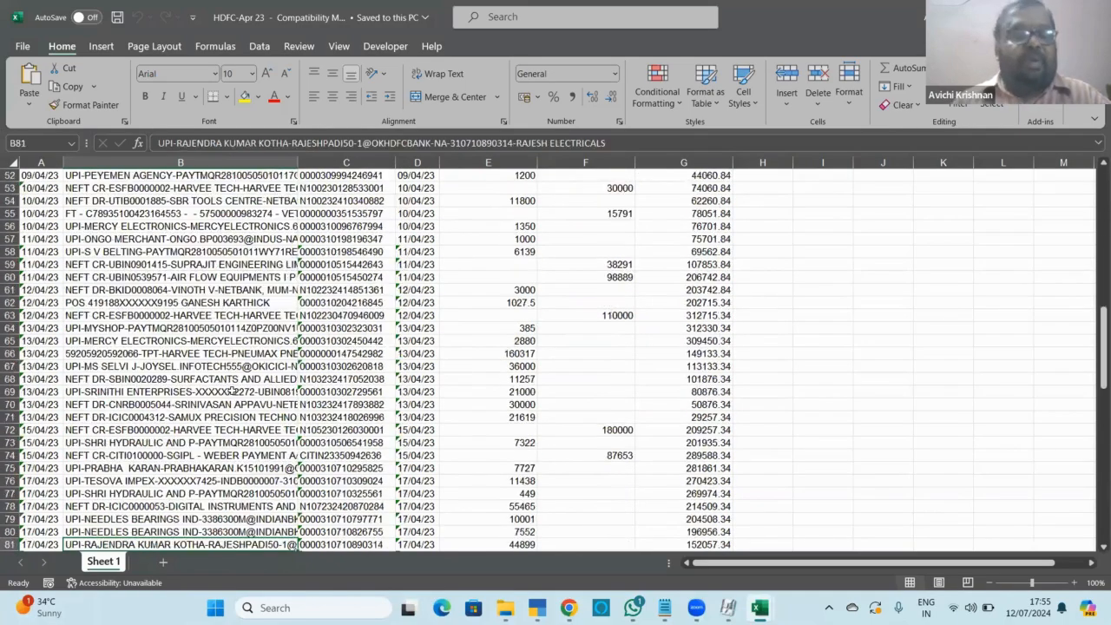
key("Down")
key("Down")
key("Down")
key("Down")
key("Down")
key("Down")
key("Down")
key("Down")
key("Down")
key("Down")
key("Down")
key("Down")
key("Down")
key("Down")
key("Down")
key("Down")
key("Down")
key("Down")
key("Down")
key("Down")
key("Up")
key("Up")
key("Up")
key("Up")
key("Up")
key("Up")
key("Up")
key("Up")
key("Up")
key("Up")
key("Up")
key("Up")
key("Up")
key("Up")
key("Up")
key("Up")
key("Up")
key("Up")
key("Up")
key("Up")
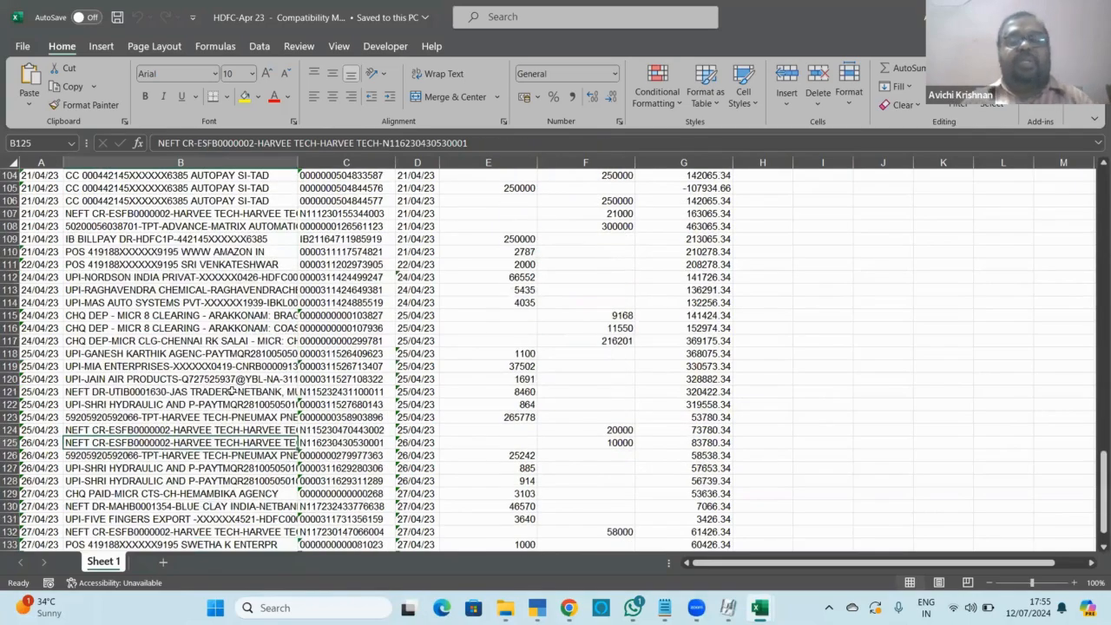
key("Up")
key("Up")
key("Up")
key("Up")
key("Up")
key("Up")
key("Up")
key("Up")
key("Up")
key("Up")
key("Up")
key("Up")
key("Up")
key("Up")
key("Up")
key("Up")
key("Up")
key("Up")
key("Up")
key("Up")
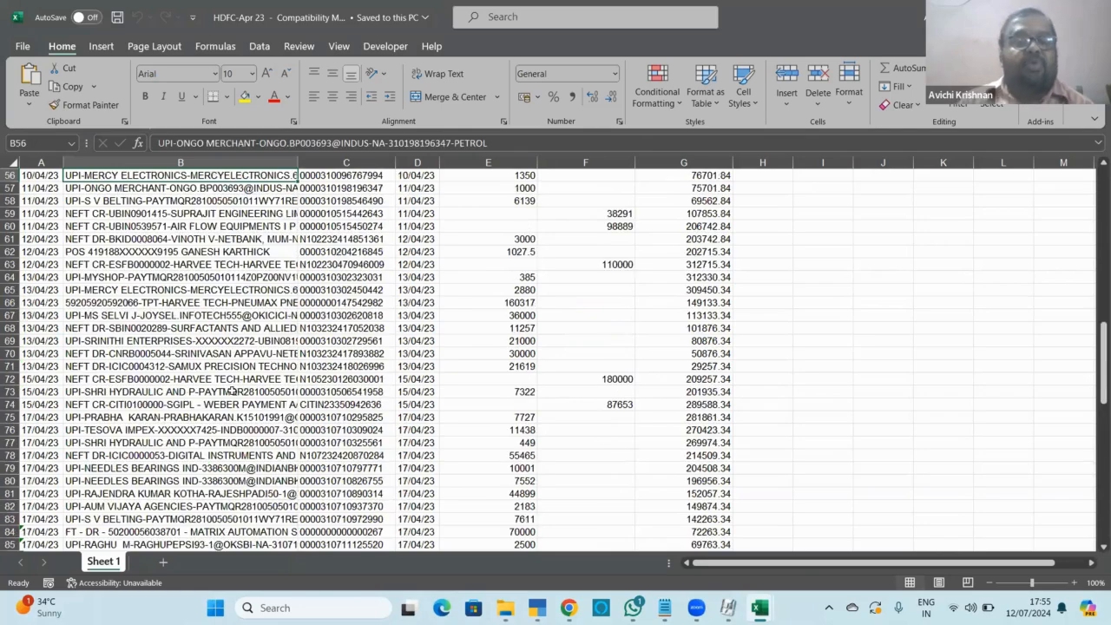
key("Up")
key("Up")
key("Up")
key("Up")
key("Up")
key("Up")
key("Up")
key("Up")
key("Up")
key("Up")
key("Up")
key("Up")
key("Up")
key("Up")
key("Up")
key("Up")
key("Up")
key("Up")
key("Up")
key("Up")
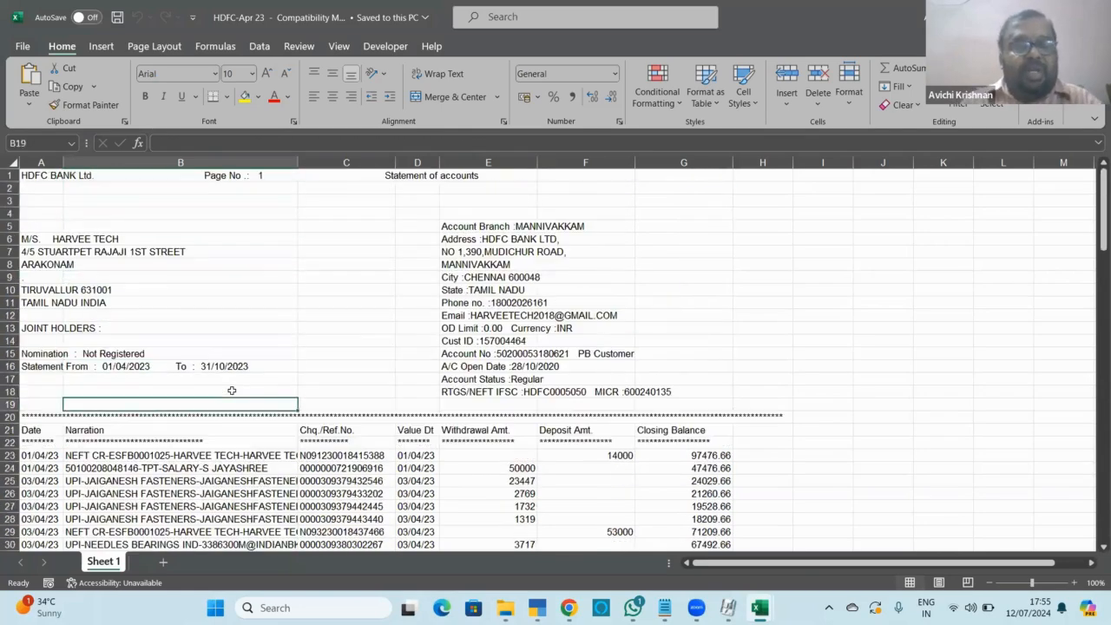
key("Down")
key("Down")
key("Down")
key("Down")
key("Down")
key("Down")
key("Down")
key("Down")
key("Down")
key("Down")
key("Down")
key("Down")
key("Down")
key("Down")
key("Down")
key("Down")
key("Down")
key("Down")
key("Down")
key("Down")
key("Up")
key("Up")
key("Up")
key("Up")
key("Up")
key("Up")
key("Up")
key("Up")
key("Up")
key("Up")
key("Up")
key("Up")
key("Up")
key("Up")
key("Up")
key("Up")
key("Up")
key("Up")
key("Up")
key("Up")
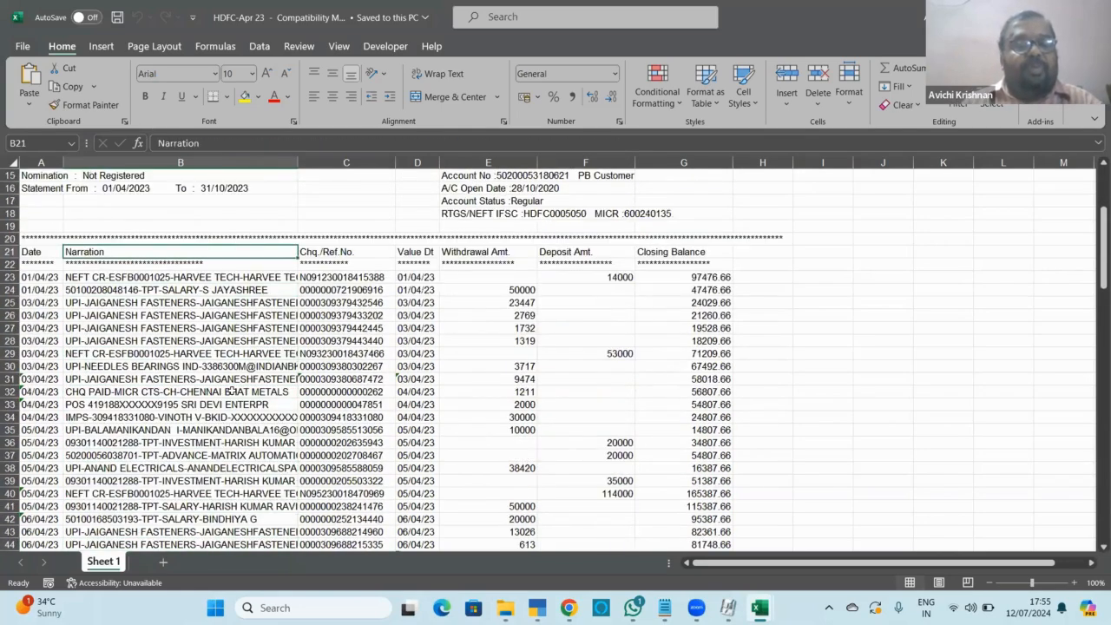
key("Down")
key("Down")
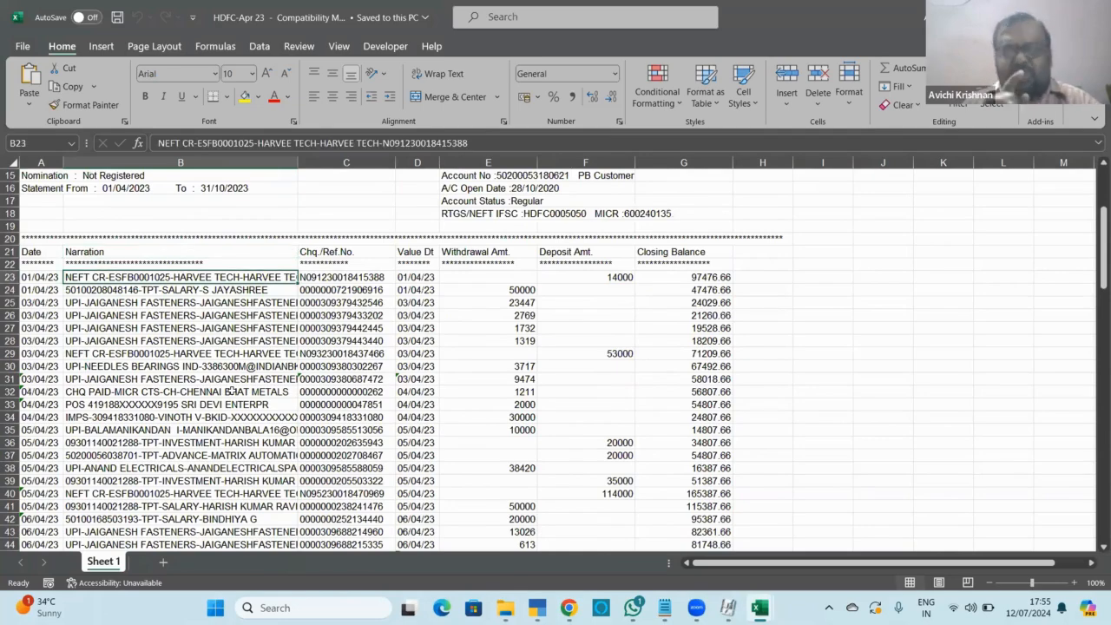
key("alt+Tab")
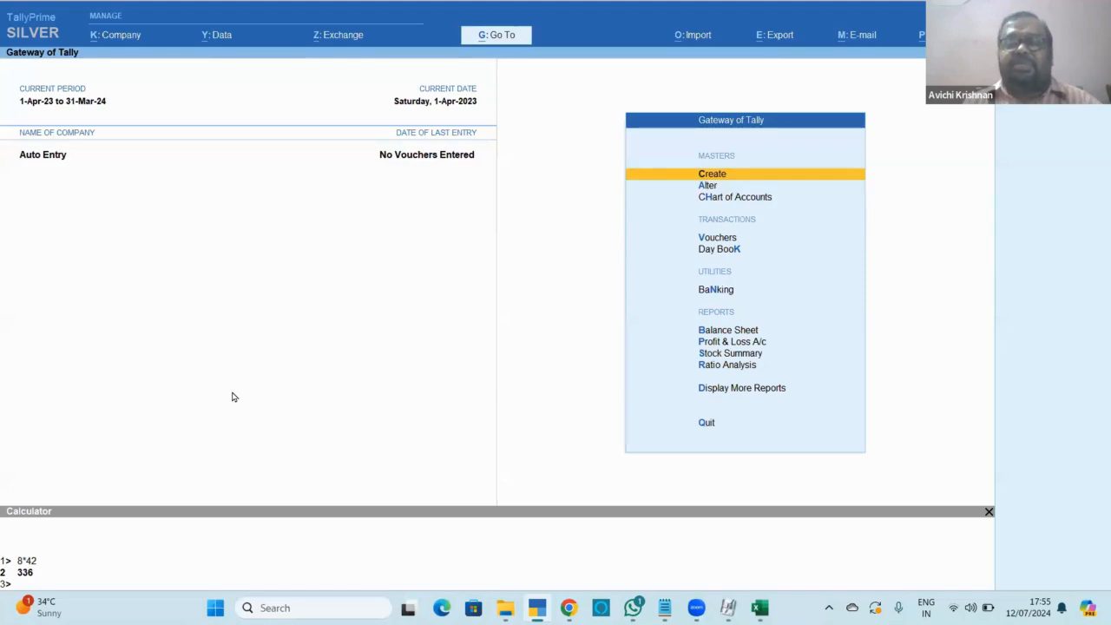
Open the Cash/Bank Summary under Account Books and set Show Opening Balance to Yes in F12.
key("Down")
key("Down")
key("Down")
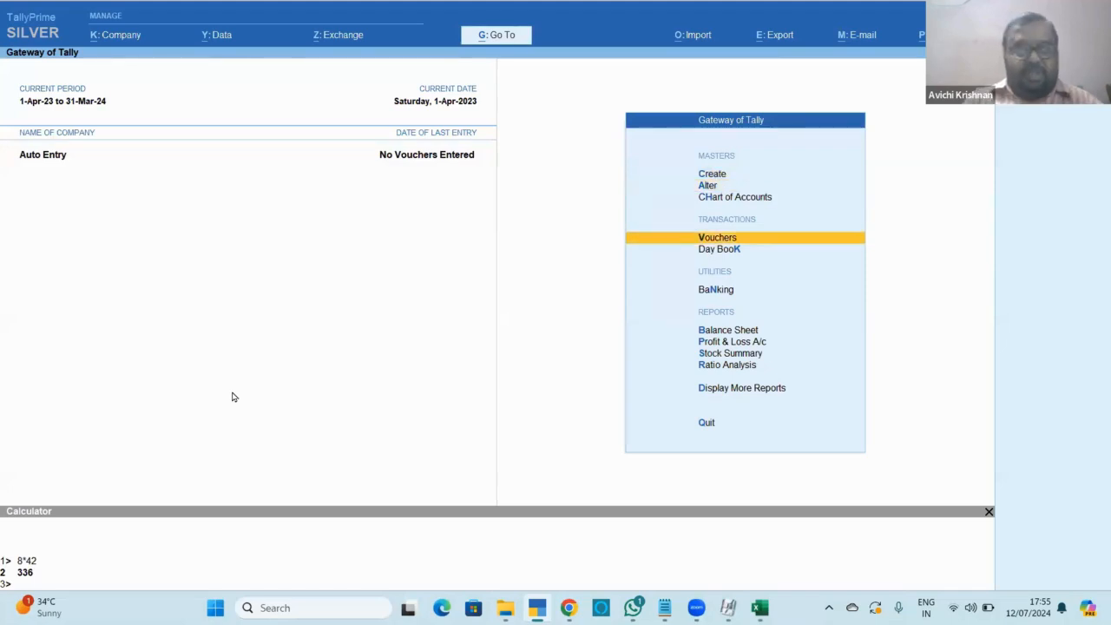
key("d")
key("a")
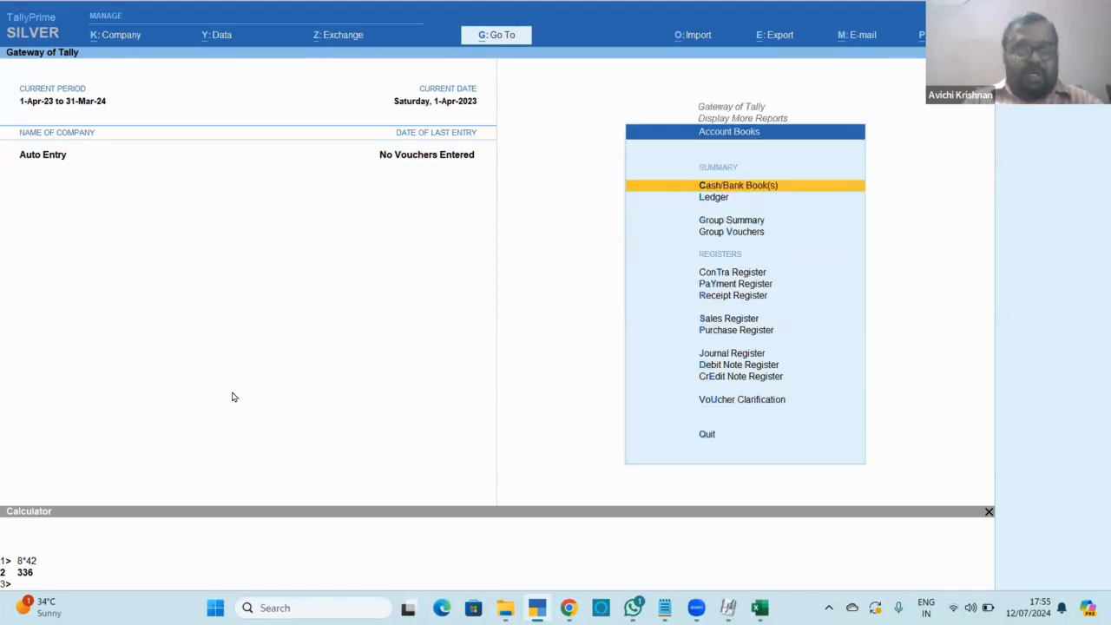
key("c")
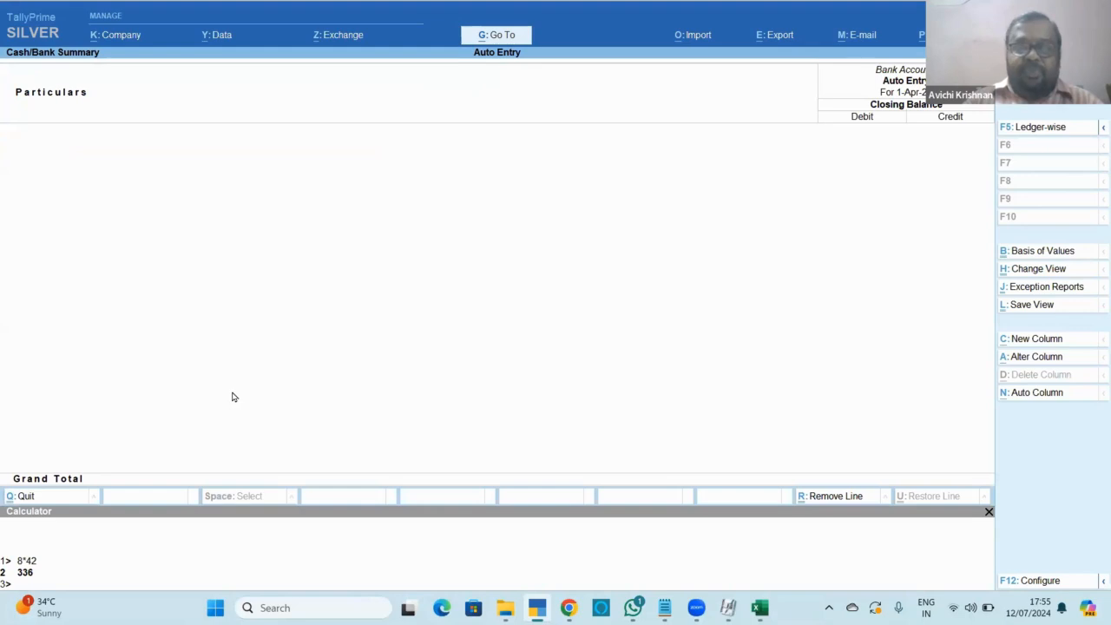
key("F12")
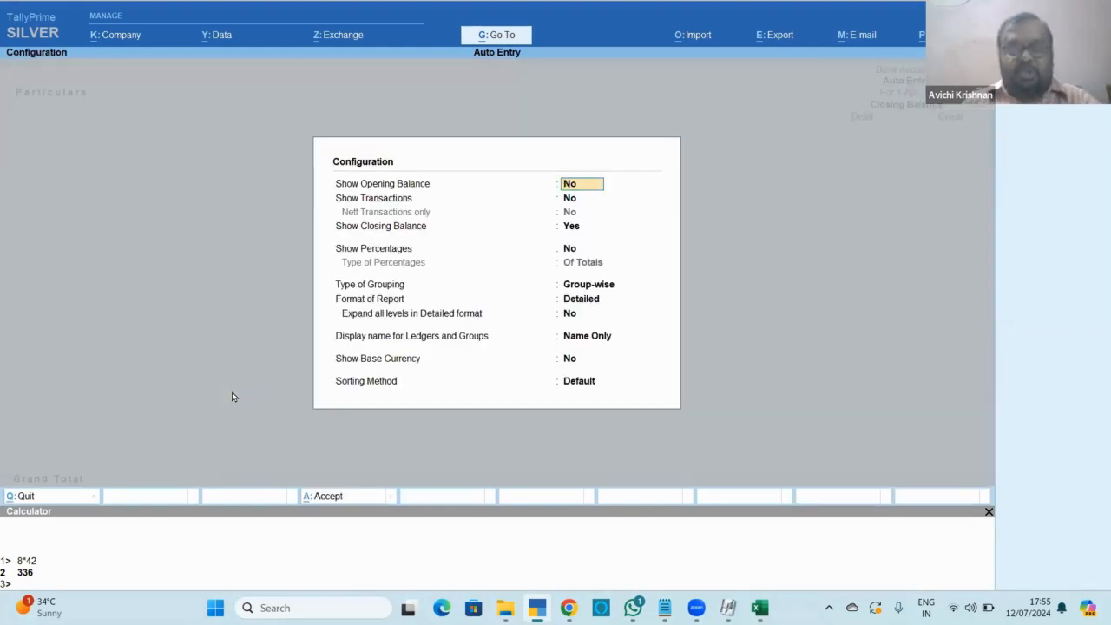
type("y")
key("Return")
type("y")
key("Return")
Accept the report configuration and leave the Cash/Bank Summary back to the Gateway.
key("ctrl+a")
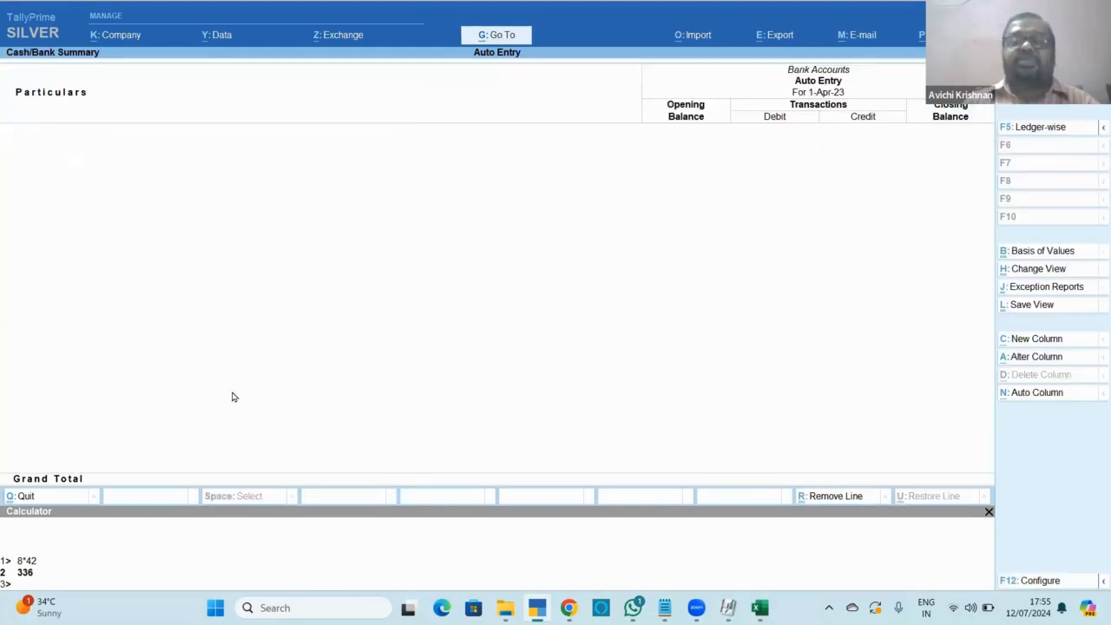
key("Escape")
key("Escape")
key("Escape")
key("d")
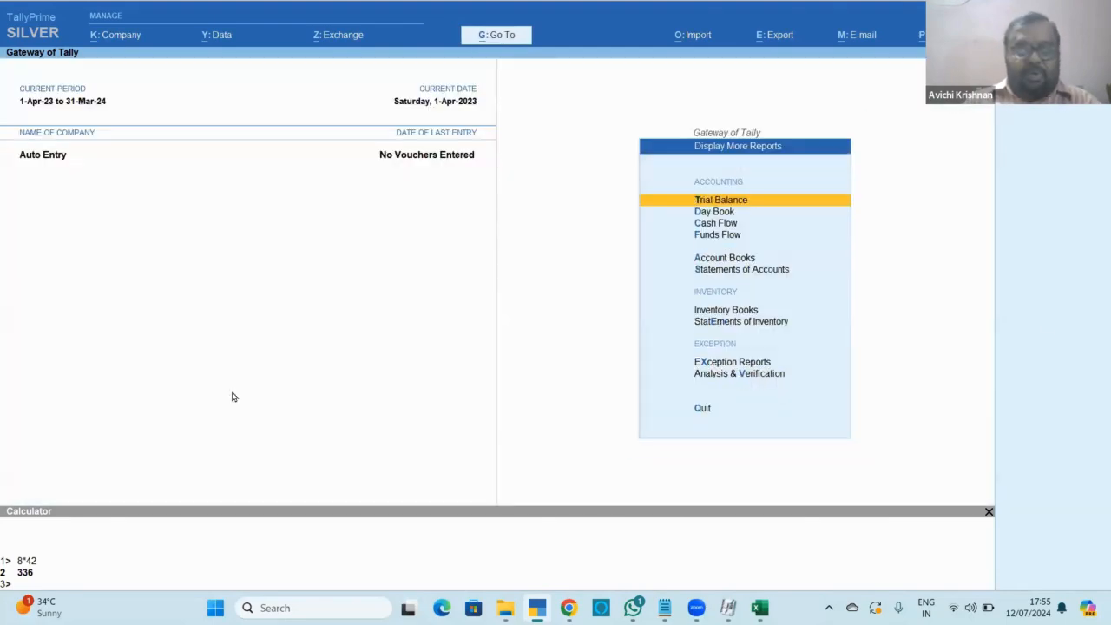
key("a")
key("Escape")
key("Escape")
key("Escape")
key("Escape")
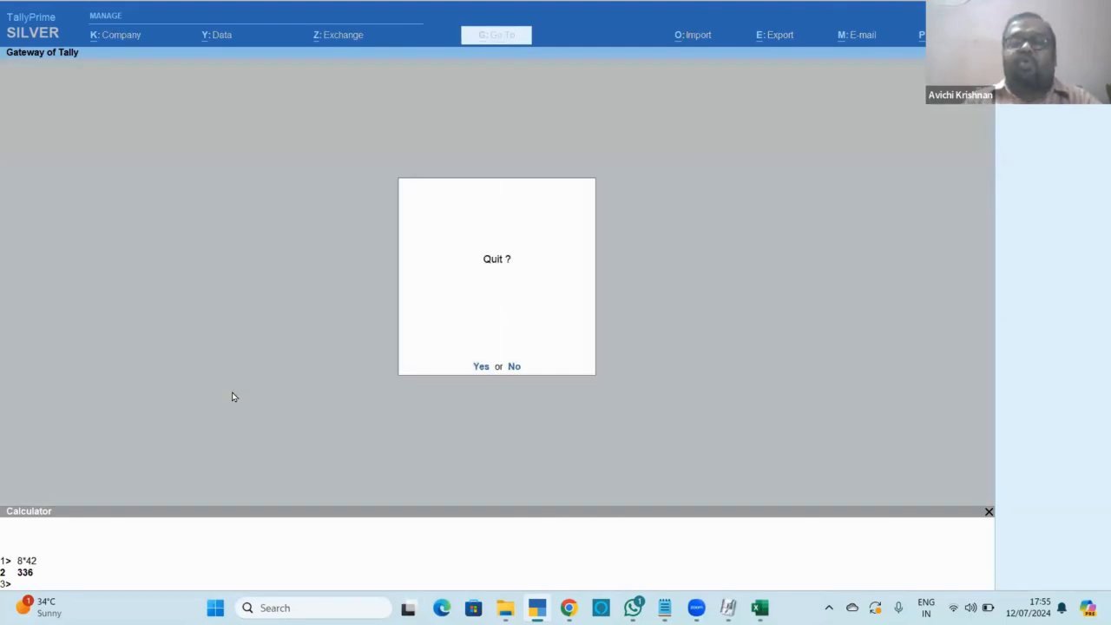
Open the Hdfc Bank ledger for alteration.
key("a")
key("Down")
key("Down")
key("Down")
key("Down")
key("Up")
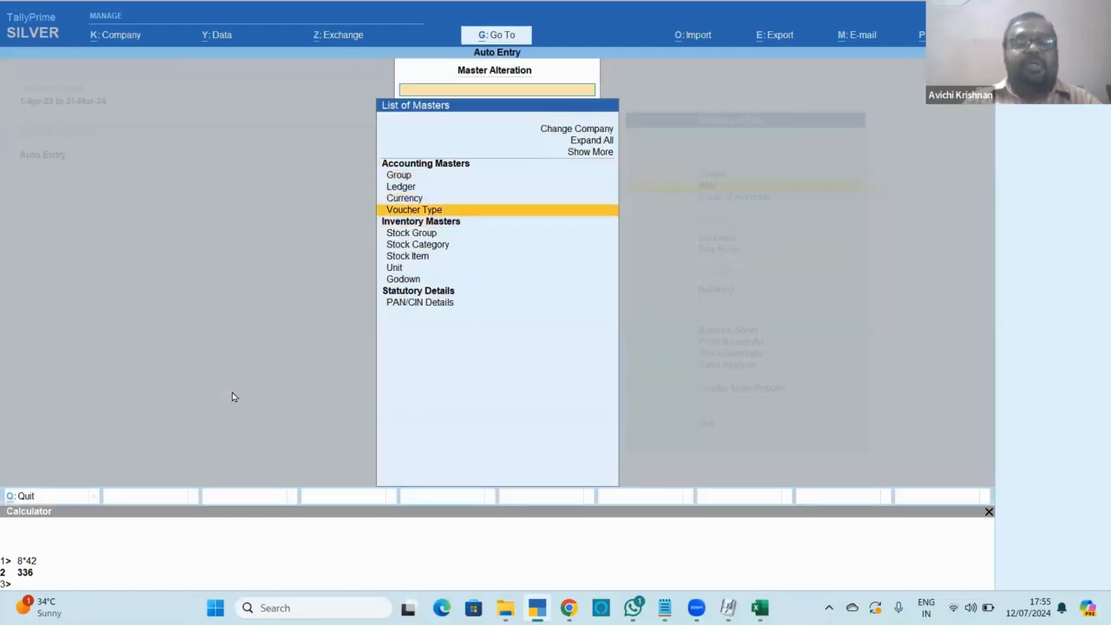
key("Up")
key("Up")
key("Up")
key("Down")
key("Return")
key("Down")
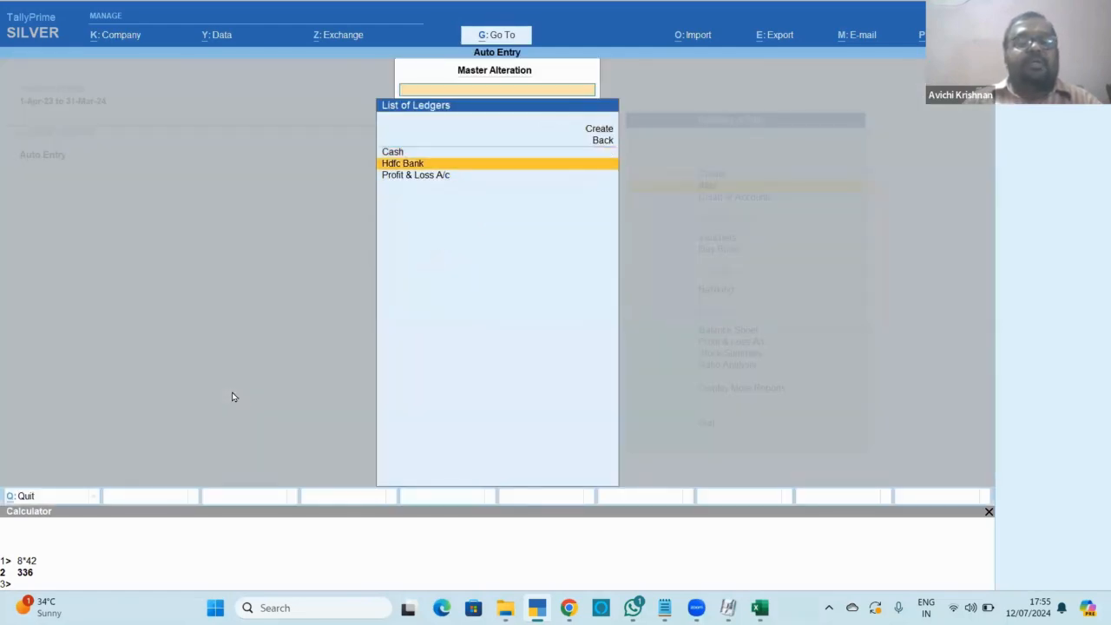
key("Return")
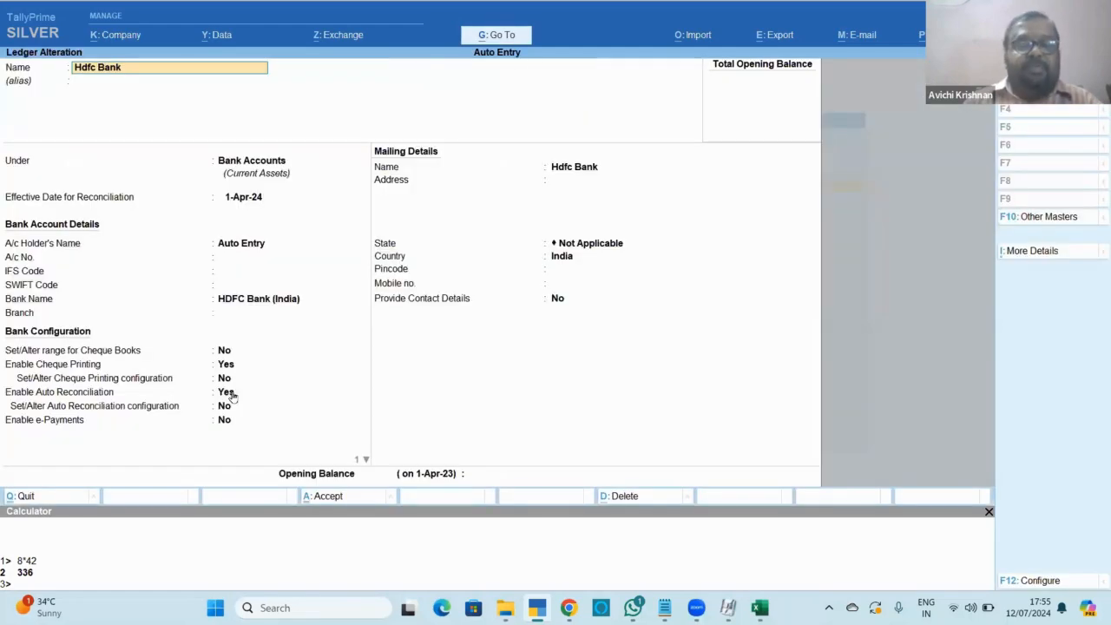
Enter a 12,600 opening balance, verify it against the bank statement, and save the ledger.
left_click(489, 475)
type("12600")
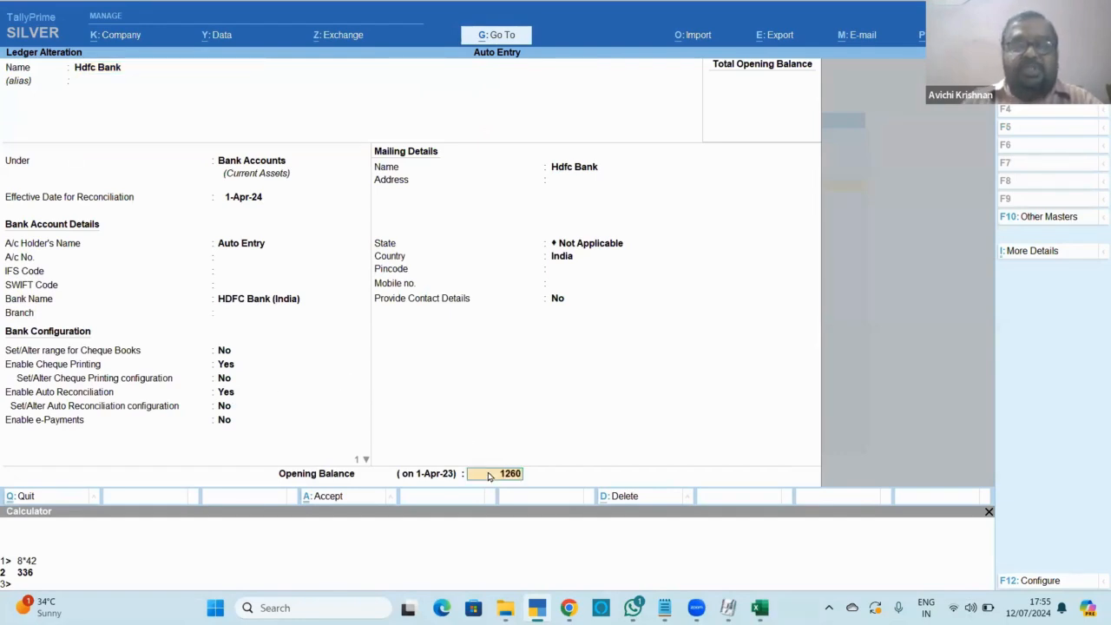
key("Return")
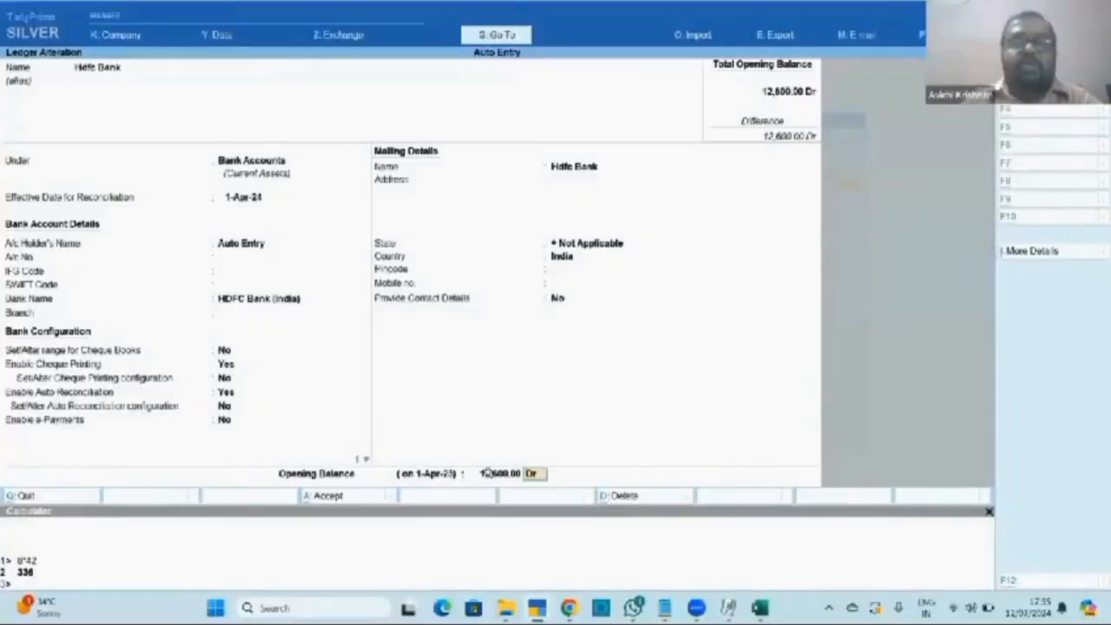
key("alt+Tab")
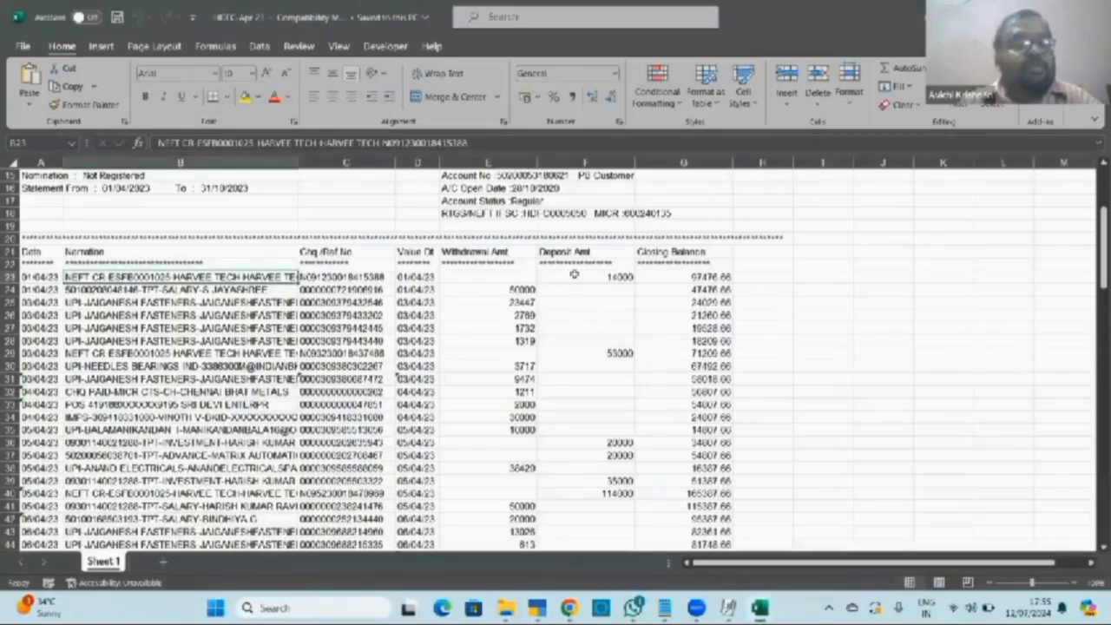
key("alt+Tab")
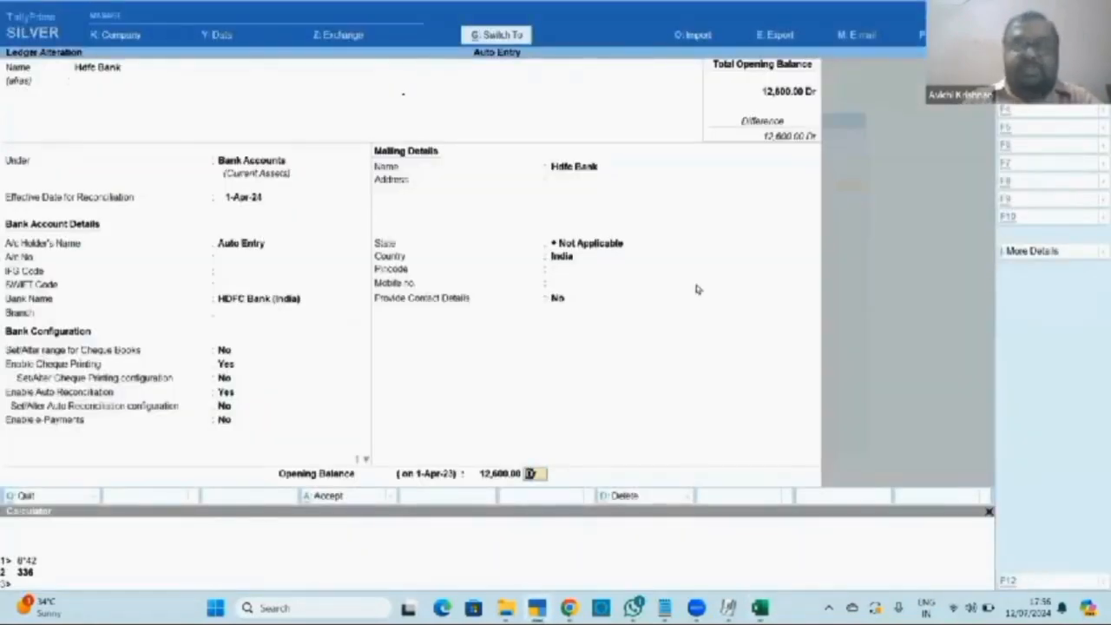
key("ctrl+a")
key("Escape")
key("Escape")
Open the Hdfc Bank monthly summary from the Cash/Bank Book report.
key("Up")
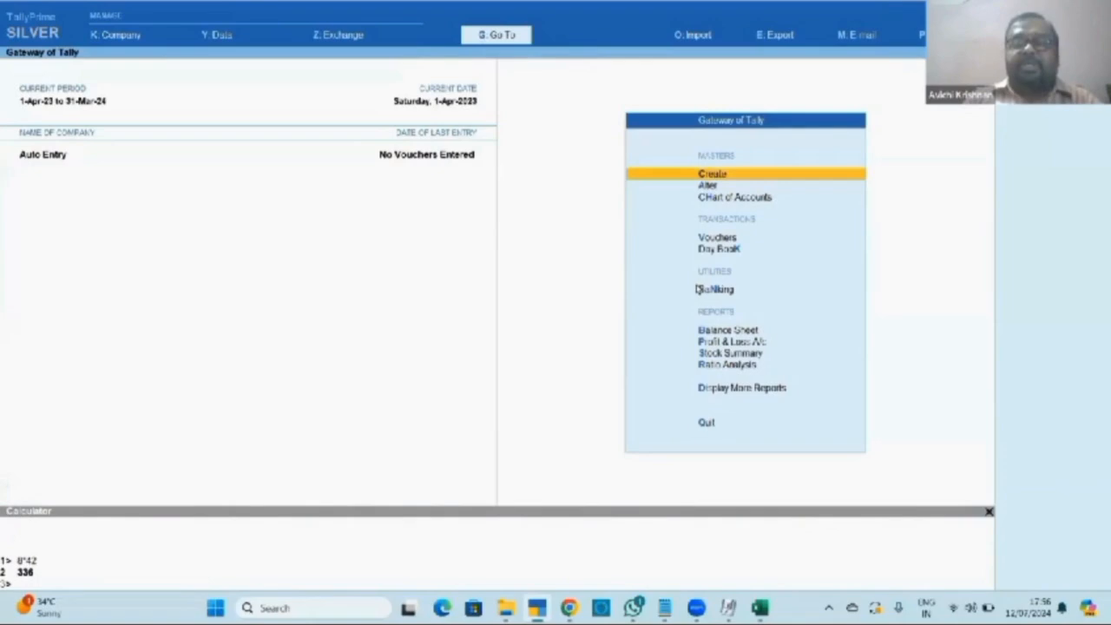
key("Down")
key("Down")
key("d")
key("o")
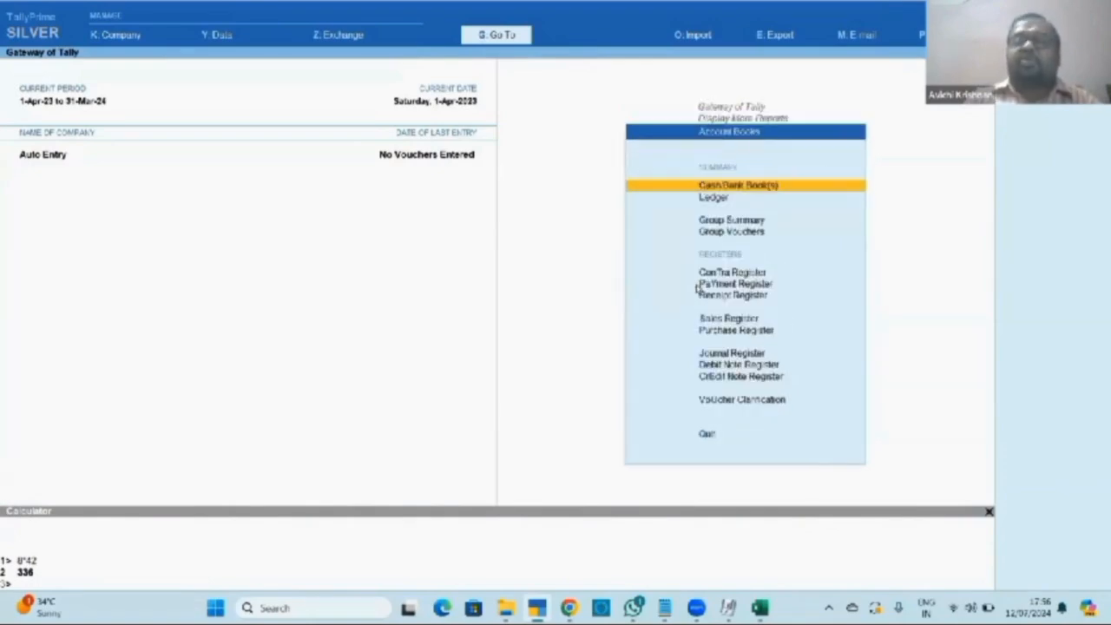
key("Return")
key("Return")
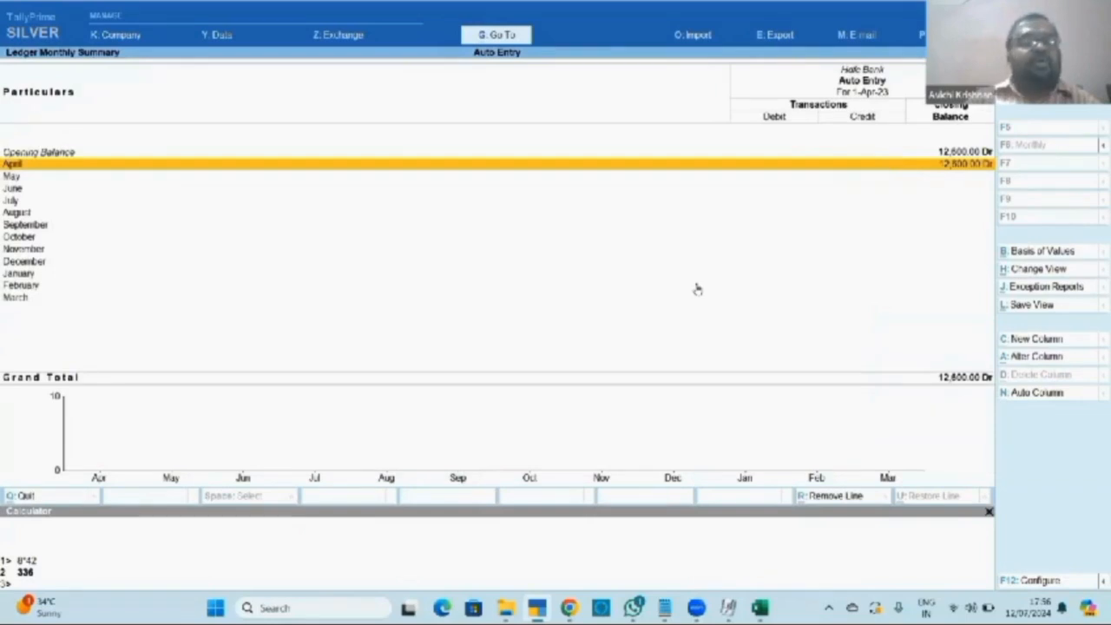
key("Return")
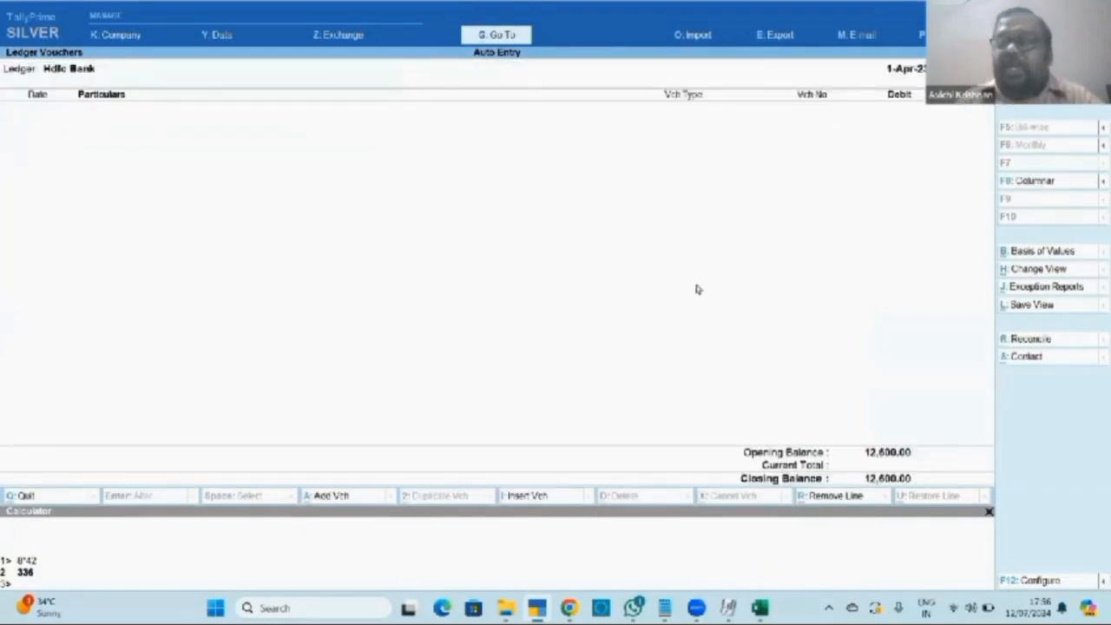
Start reconciling Hdfc Bank and choose Import > Bank Statement.
left_click(1007, 340)
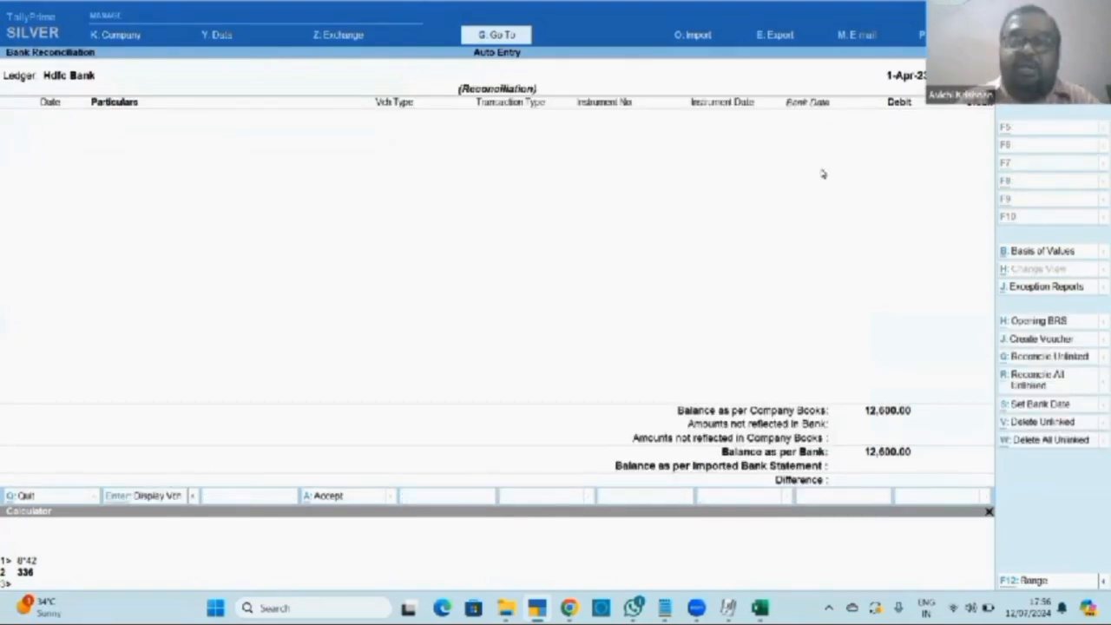
key("alt+o")
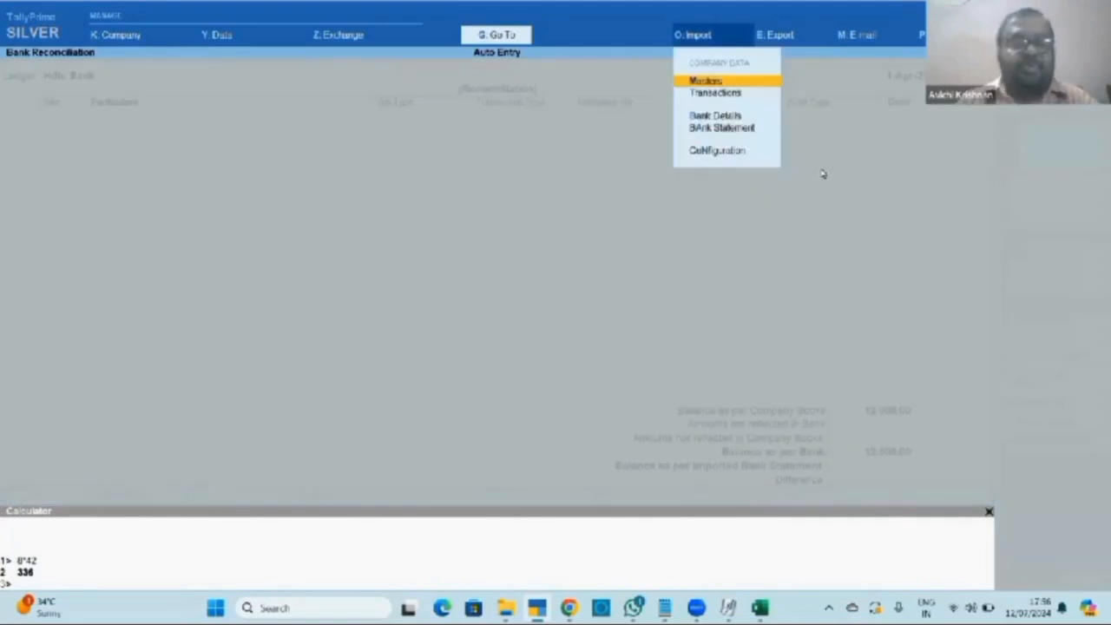
key("Escape")
key("Escape")
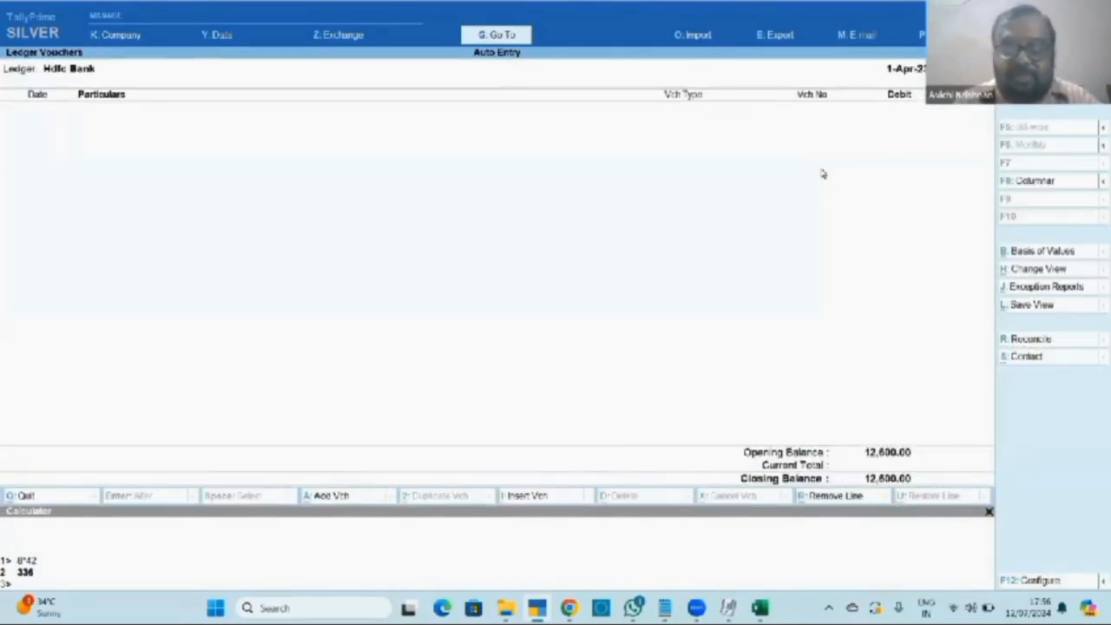
key("alt+r")
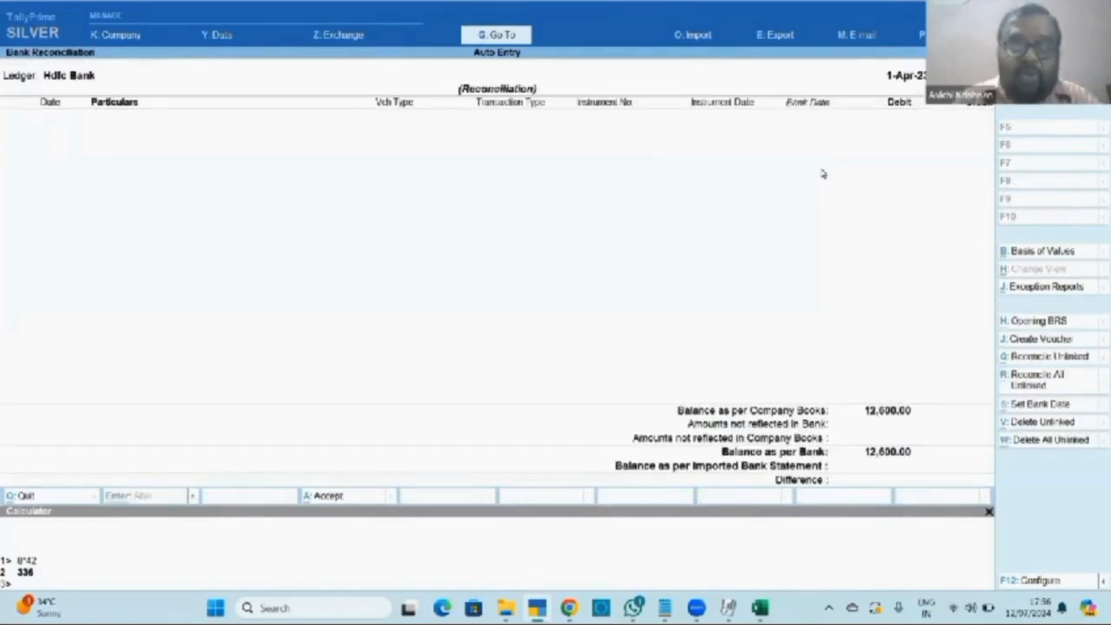
key("alt+o")
key("Down")
key("Down")
key("Down")
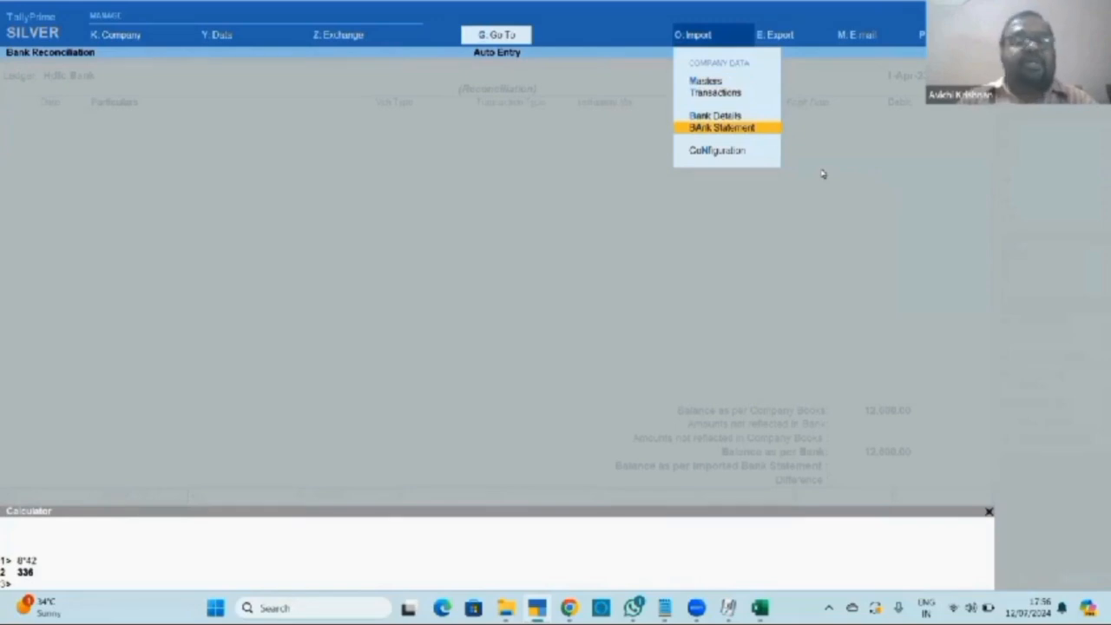
key("Return")
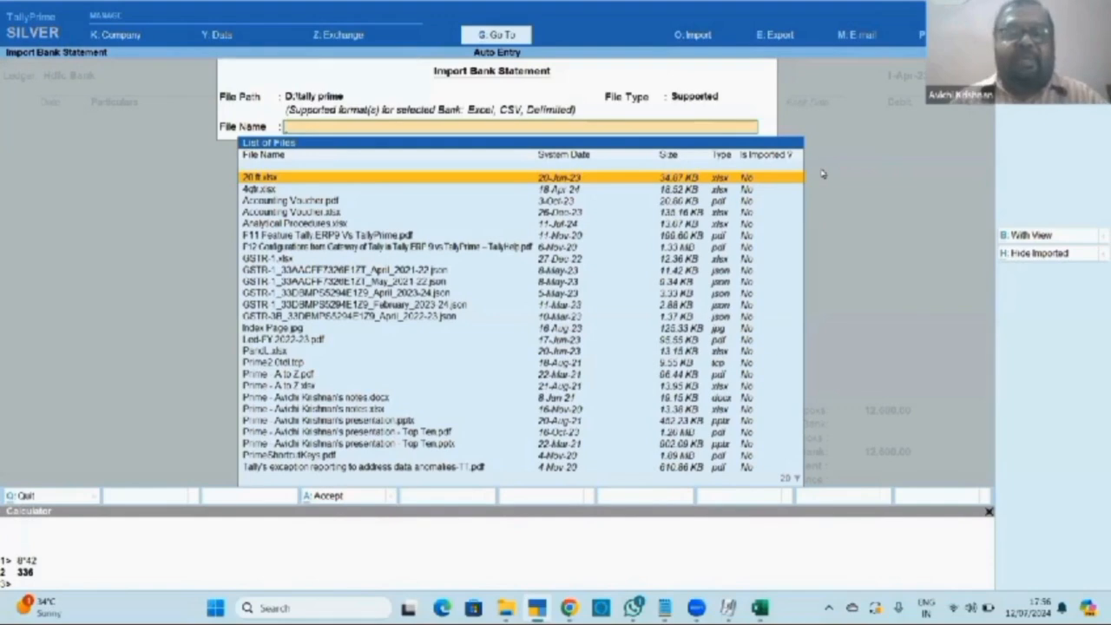
Browse the import file path to D:\Harvee tech\FY 2023-24 for the bank statement.
key("alt+Tab")
key("Tab")
key("Tab")
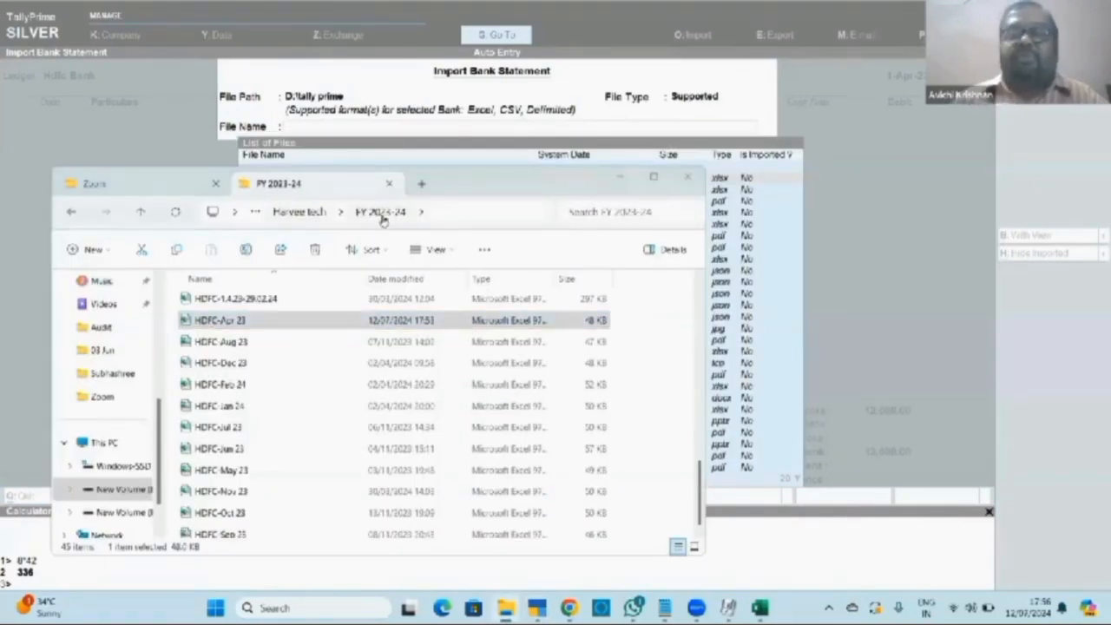
key("alt+Tab")
key("BackSpace")
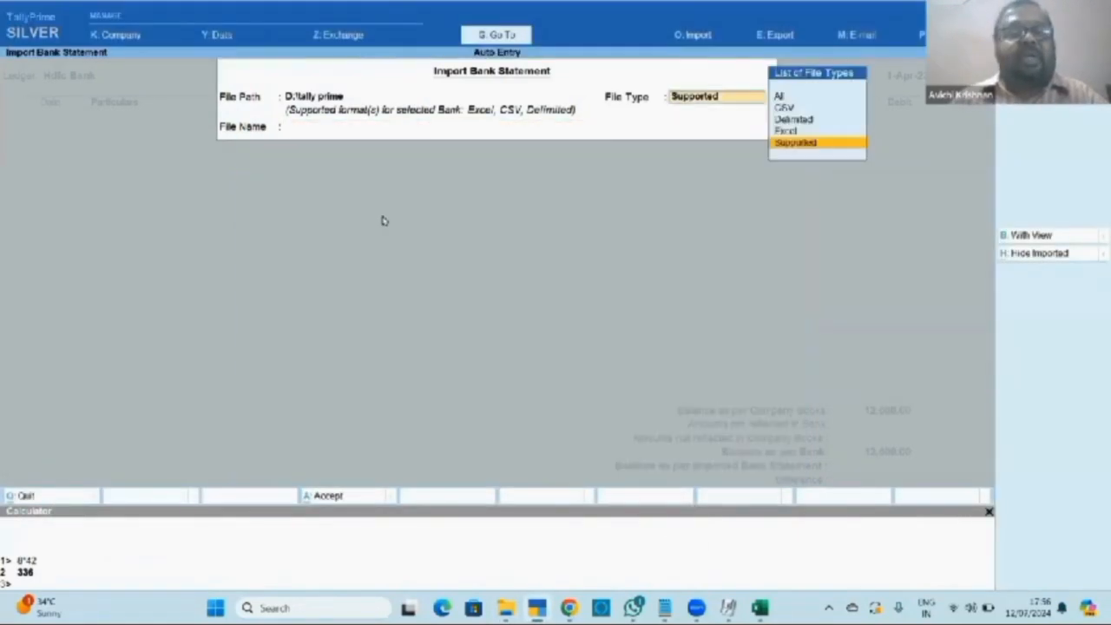
key("BackSpace")
key("Up")
key("Return")
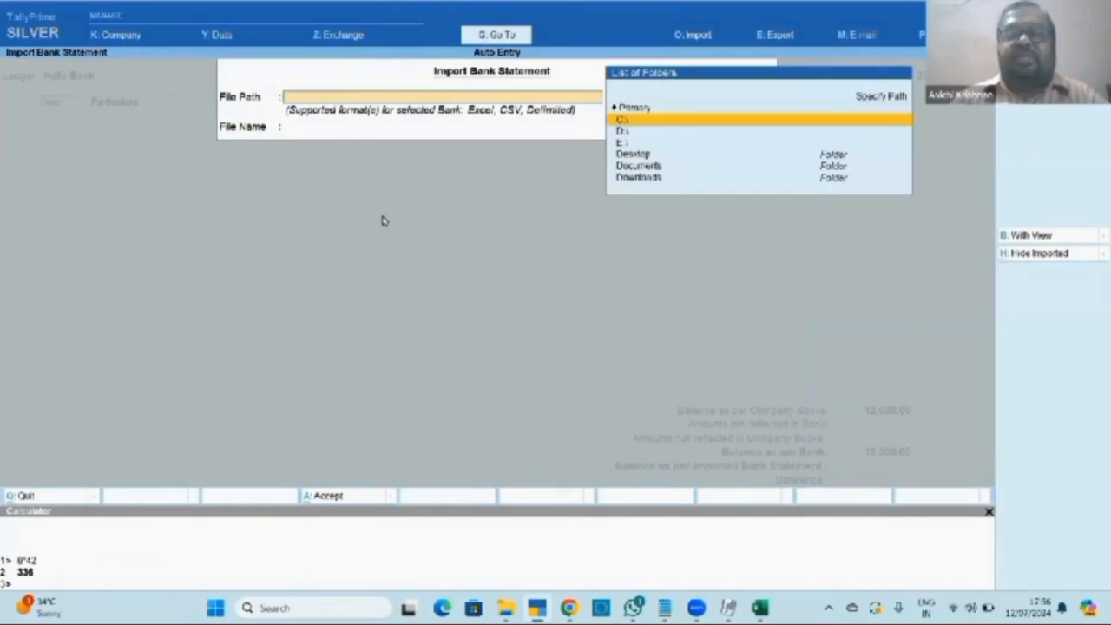
key("Down")
key("Return")
type("har")
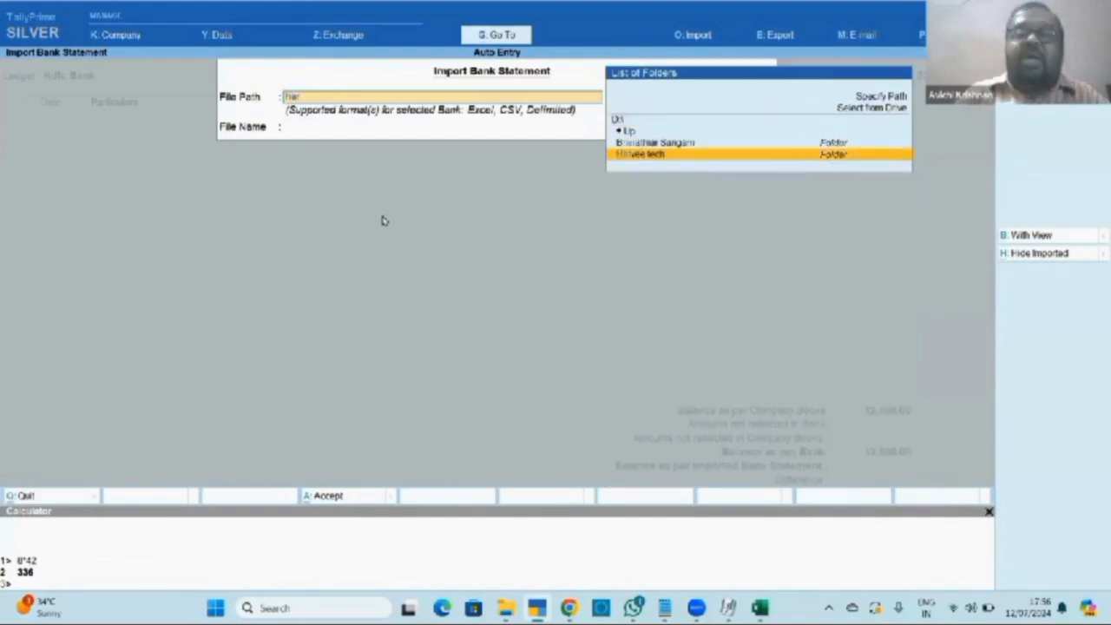
key("Return")
key("Down")
key("Down")
key("Down")
key("Down")
key("Down")
key("Down")
key("Down")
key("Down")
key("Down")
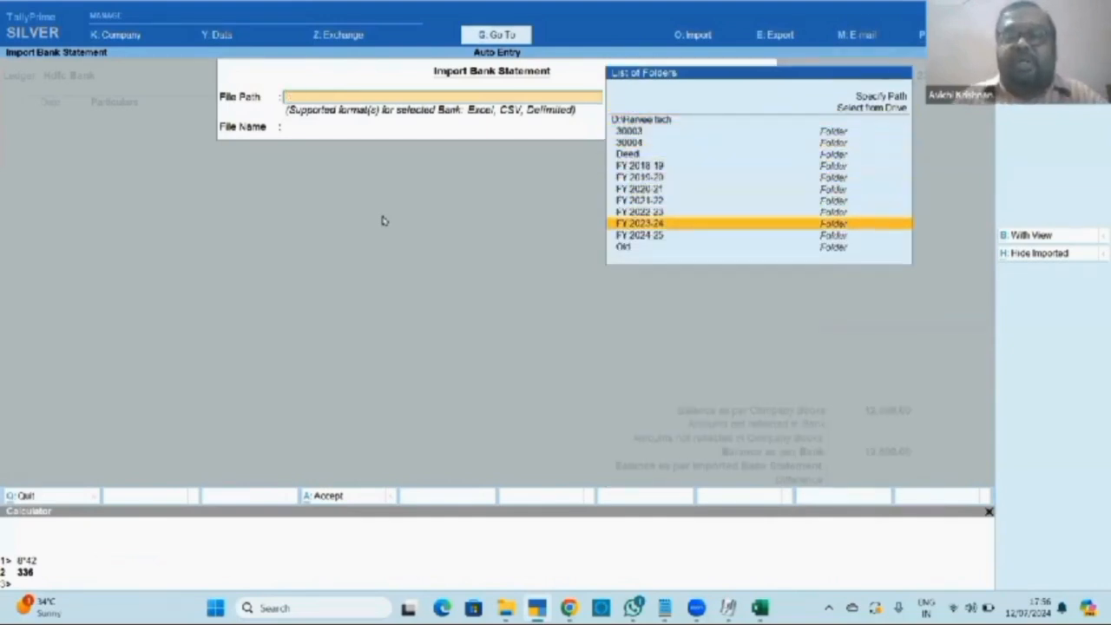
key("Return")
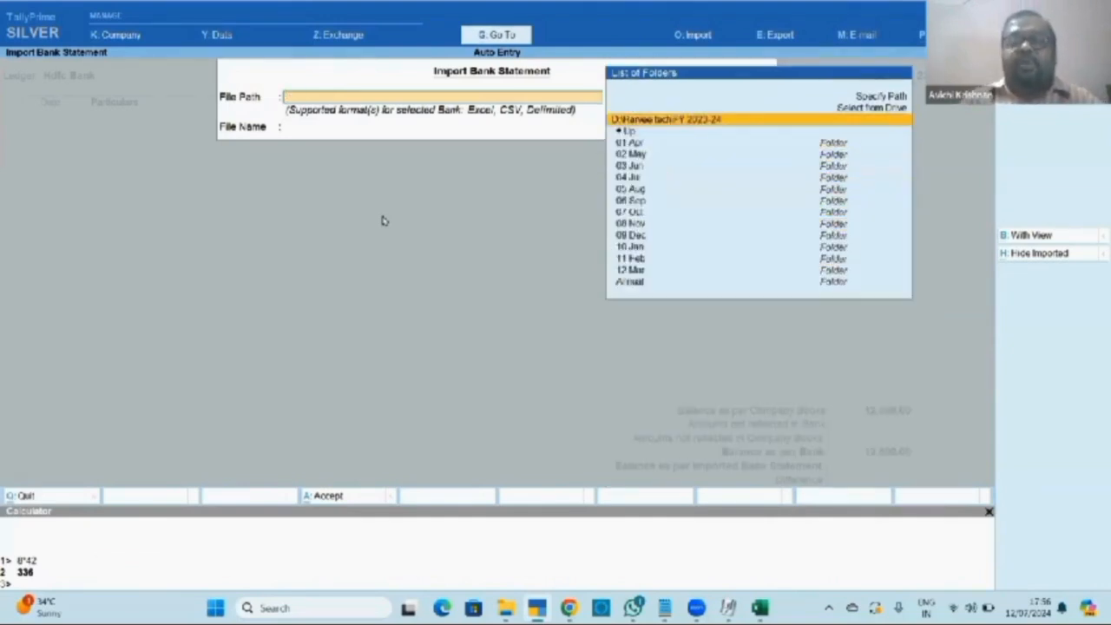
Use FY 2023-24 as the import folder and choose HDFC Apr 23.xls with Supported file type.
key("Down")
key("Down")
key("Down")
key("Down")
key("Down")
key("Down")
key("Down")
key("Down")
key("Down")
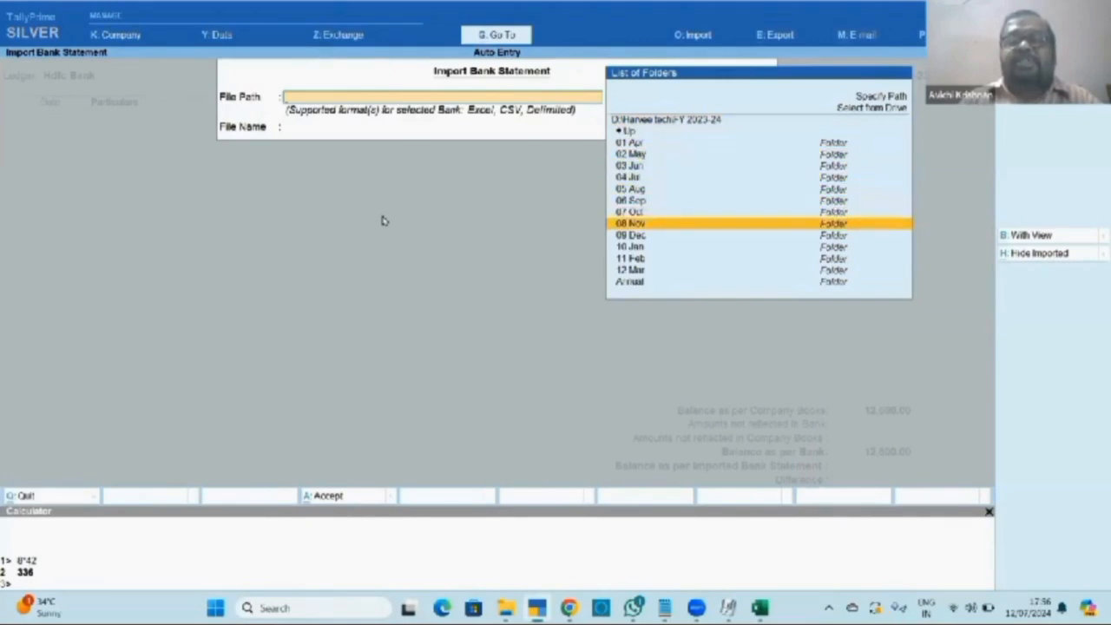
key("Up")
key("Up")
key("Up")
key("Up")
key("Up")
key("Up")
key("Up")
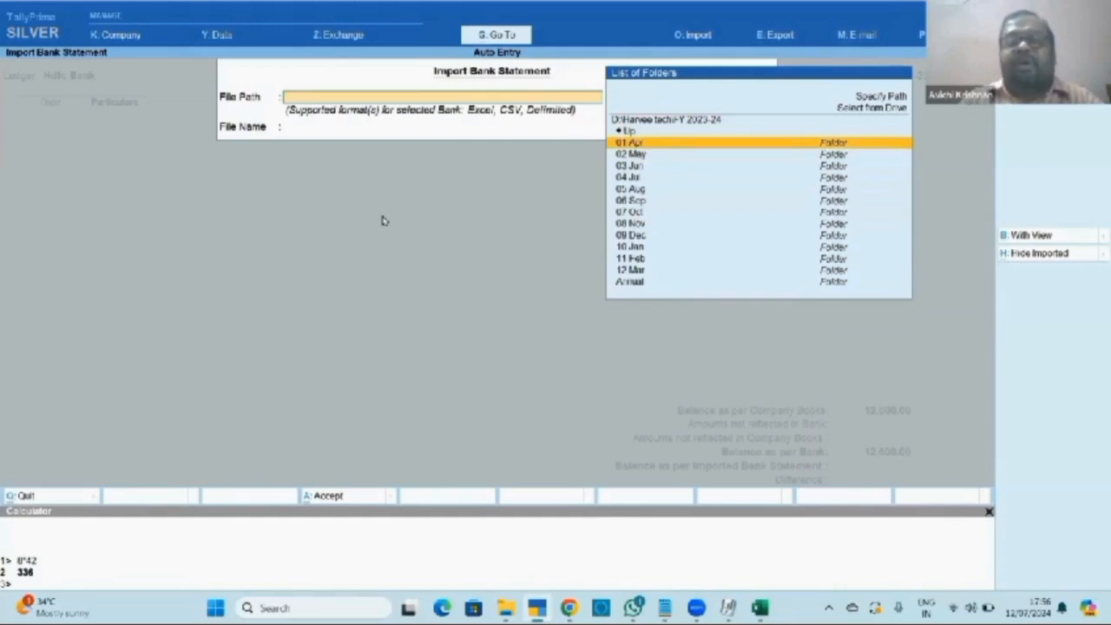
key("Down")
key("Down")
key("Down")
key("Down")
key("Down")
key("Down")
key("Up")
key("Up")
key("Up")
key("Up")
key("Up")
key("Up")
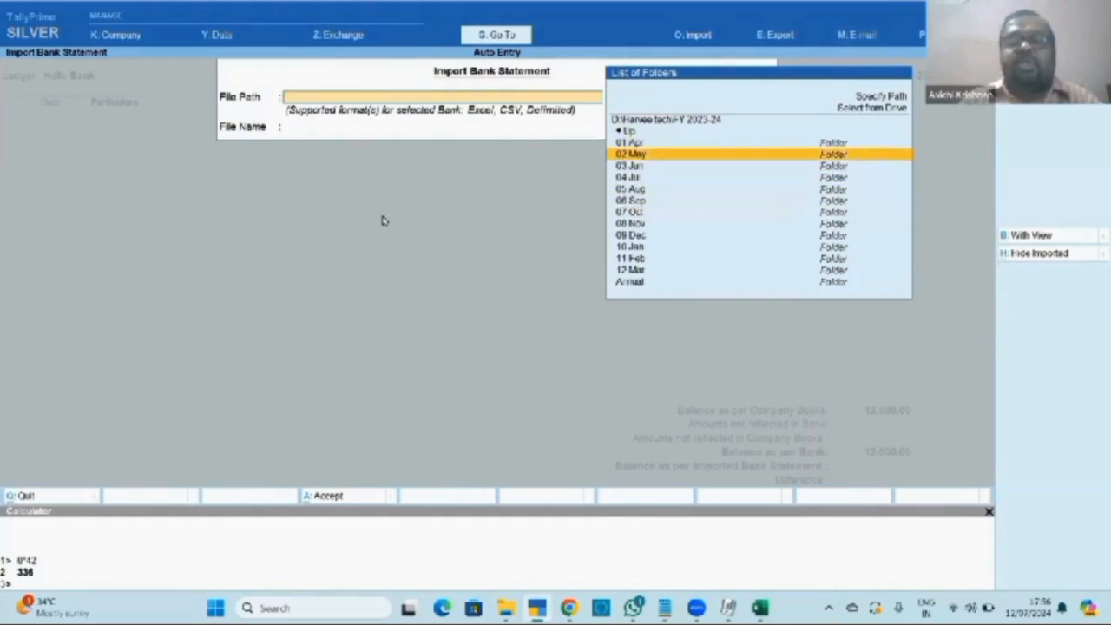
key("Down")
key("Down")
key("Down")
key("Down")
key("Down")
key("Up")
key("Up")
key("Up")
key("Up")
key("Up")
key("Up")
key("Up")
key("Up")
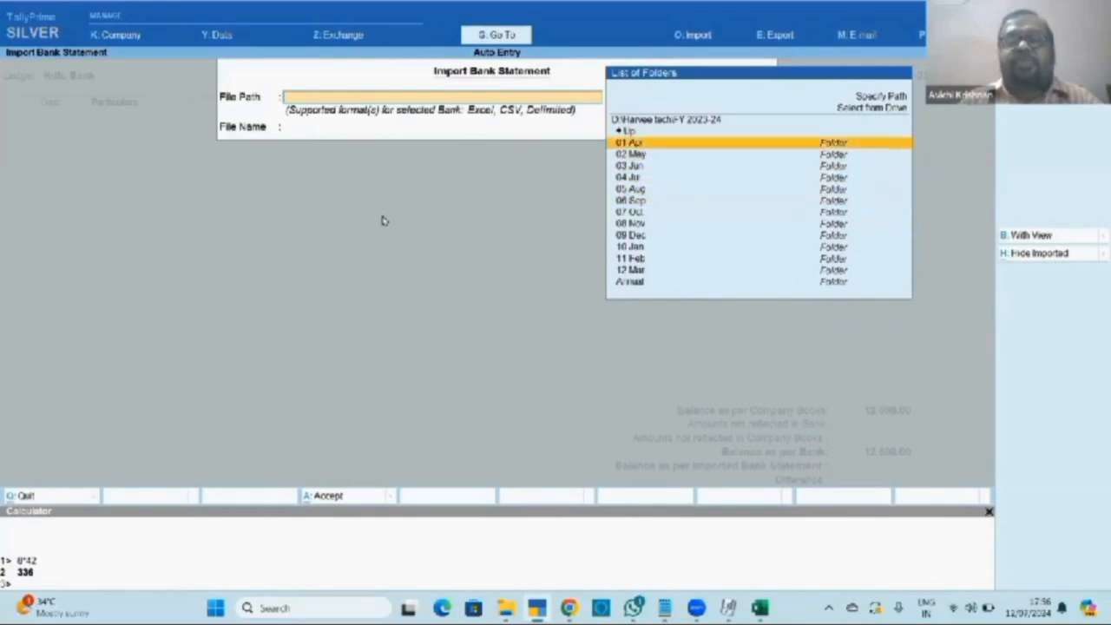
key("Down")
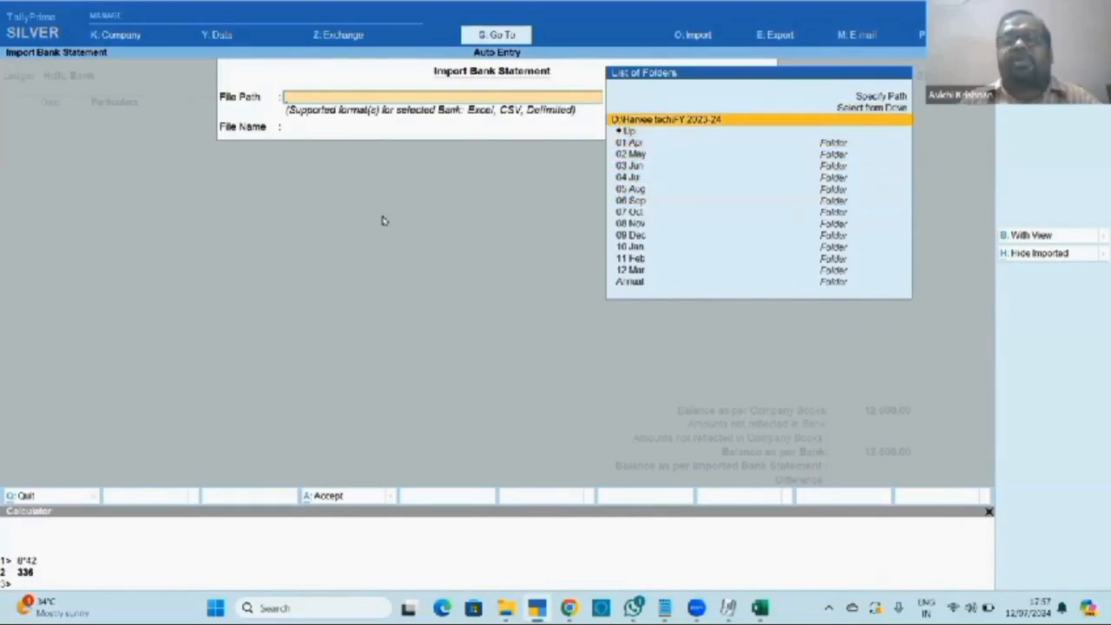
key("Return")
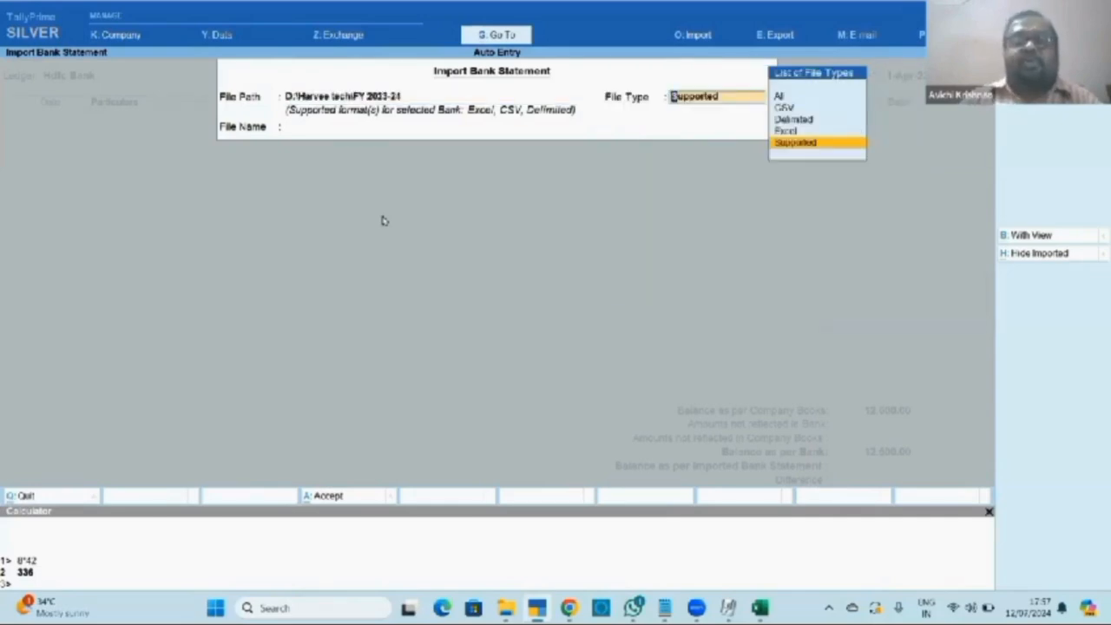
key("Return")
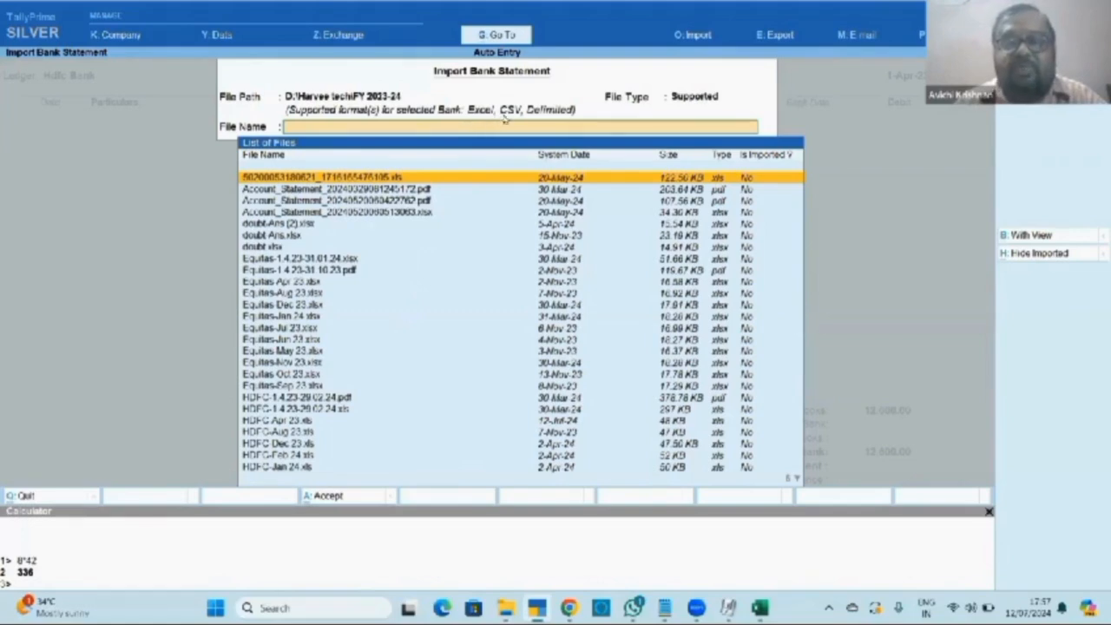
key("Down")
key("Down")
key("Down")
key("Down")
key("Down")
key("Down")
key("Down")
key("Down")
key("Down")
key("Down")
key("Down")
key("Down")
key("Down")
key("Down")
key("Down")
key("Down")
key("Down")
key("Down")
key("Down")
key("Down")
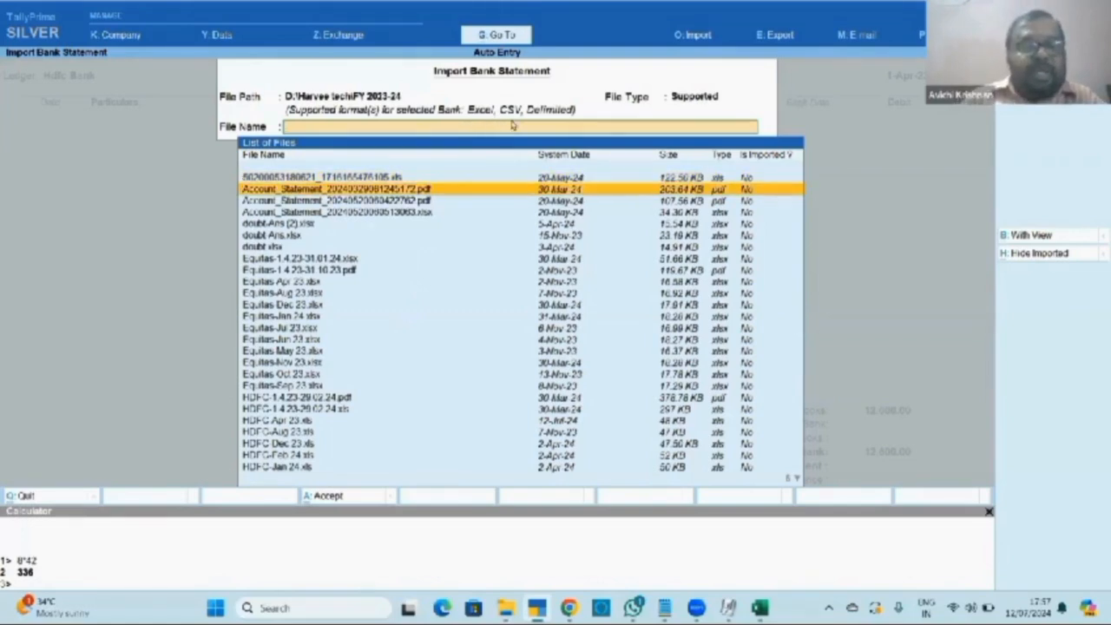
key("Up")
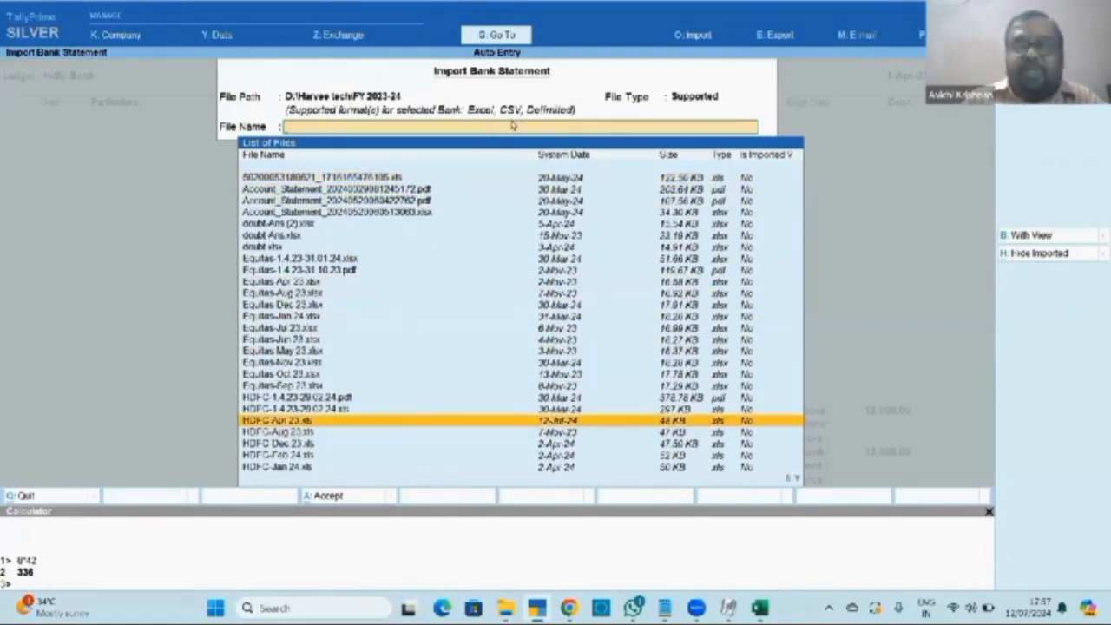
key("Return")
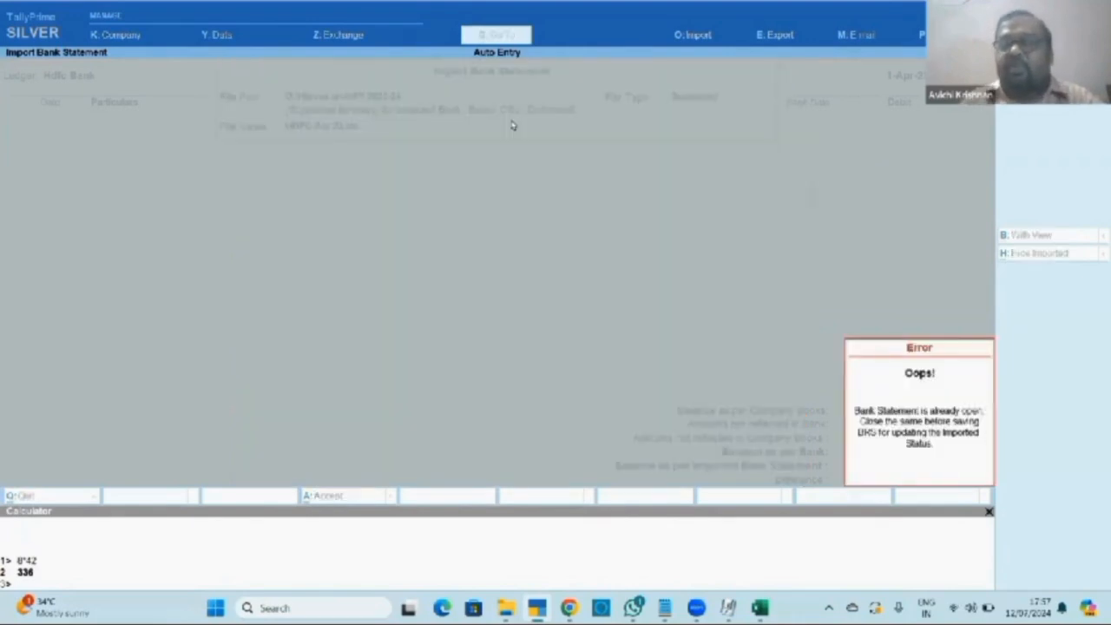
Close the HDFC-Apr 23 and Equitas-Apr 23 workbooks in Excel and dismiss the Oops! error.
key("alt+Tab")
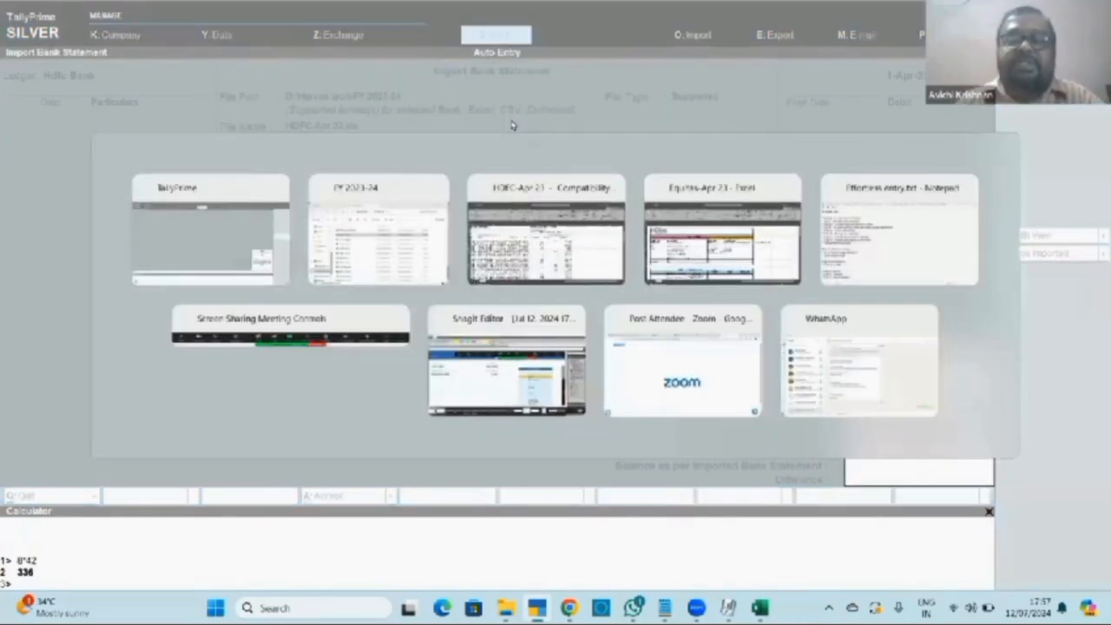
key("Tab")
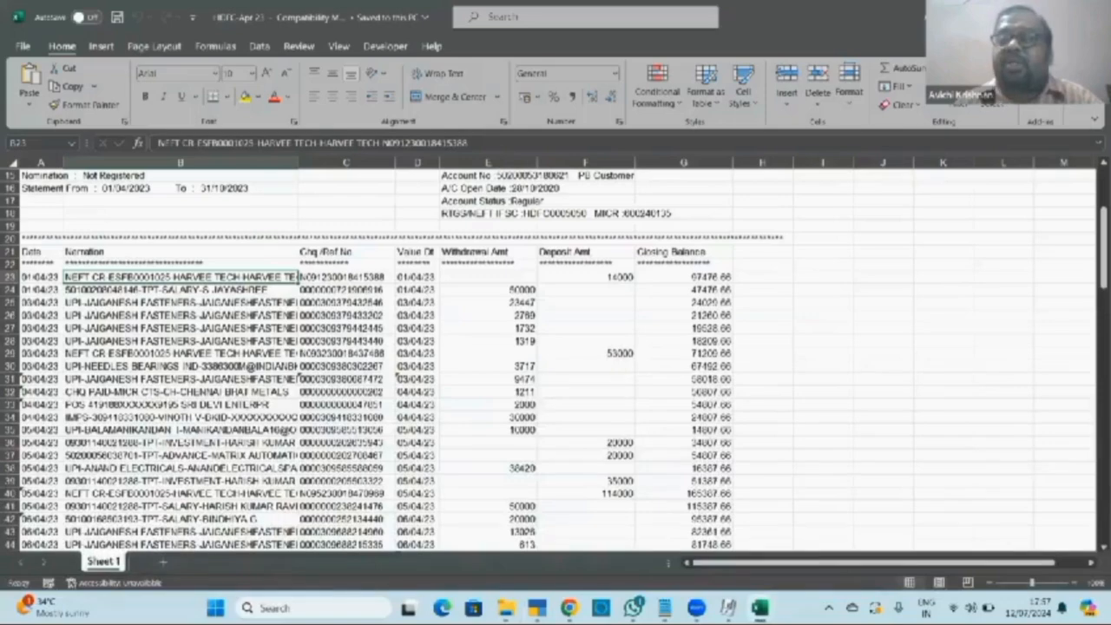
key("alt+F4")
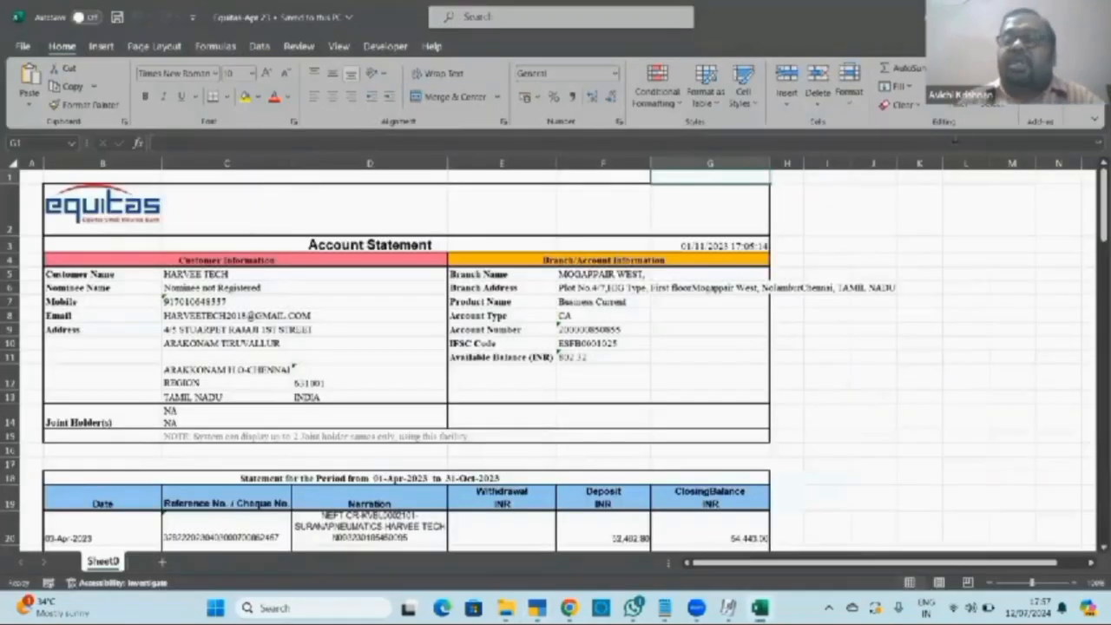
key("alt+F4")
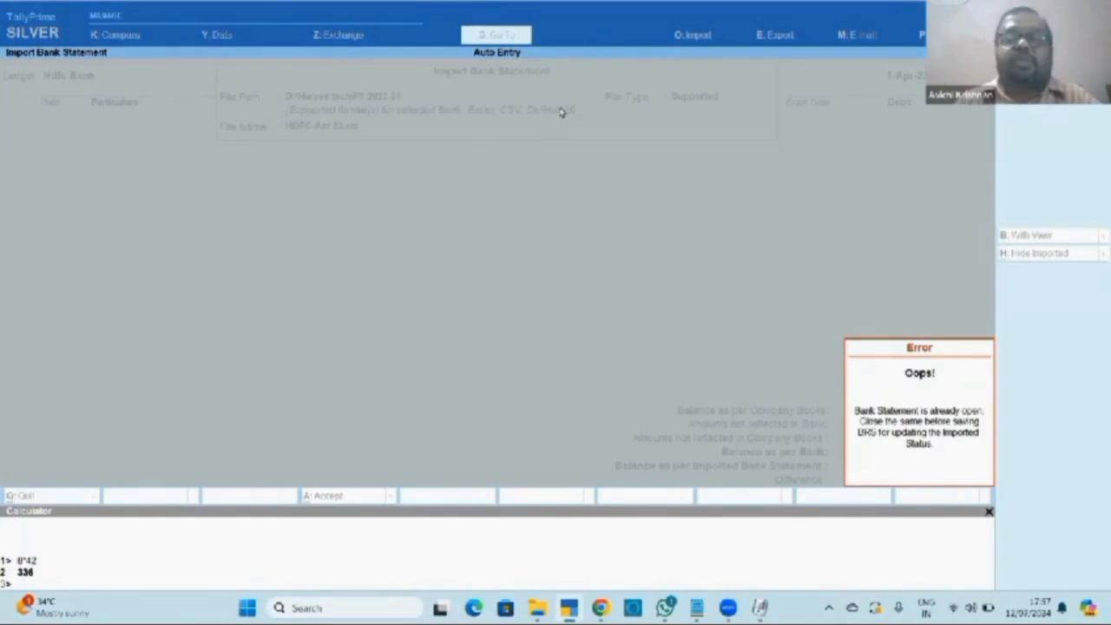
key("Return")
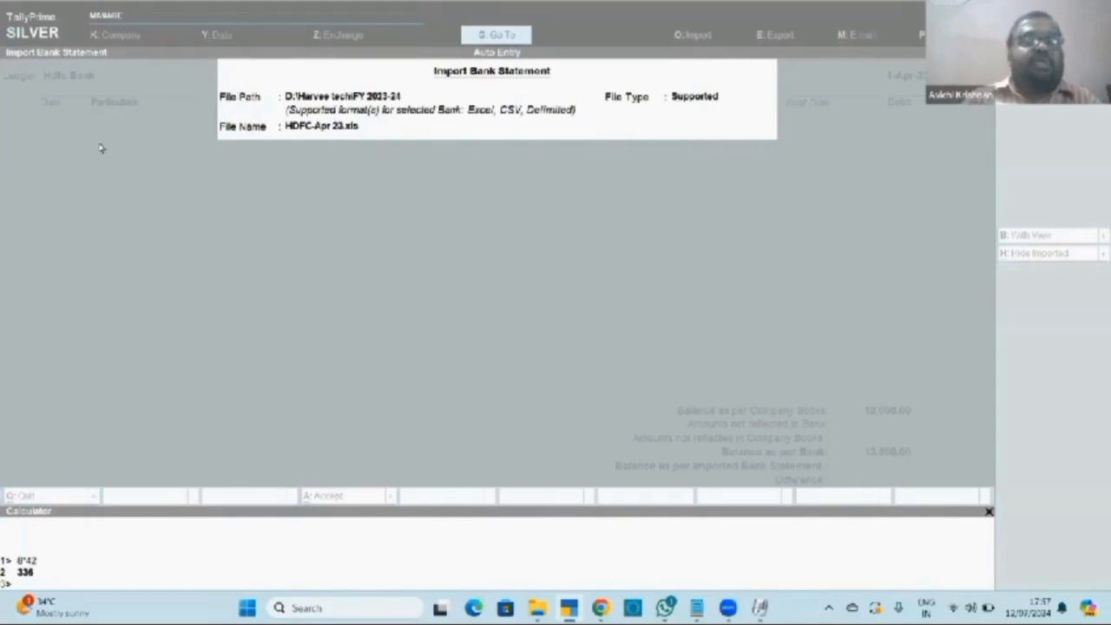
Import HDFC-Apr 23.xls, bringing in 114 unreconciled statement entries.
key("Return")
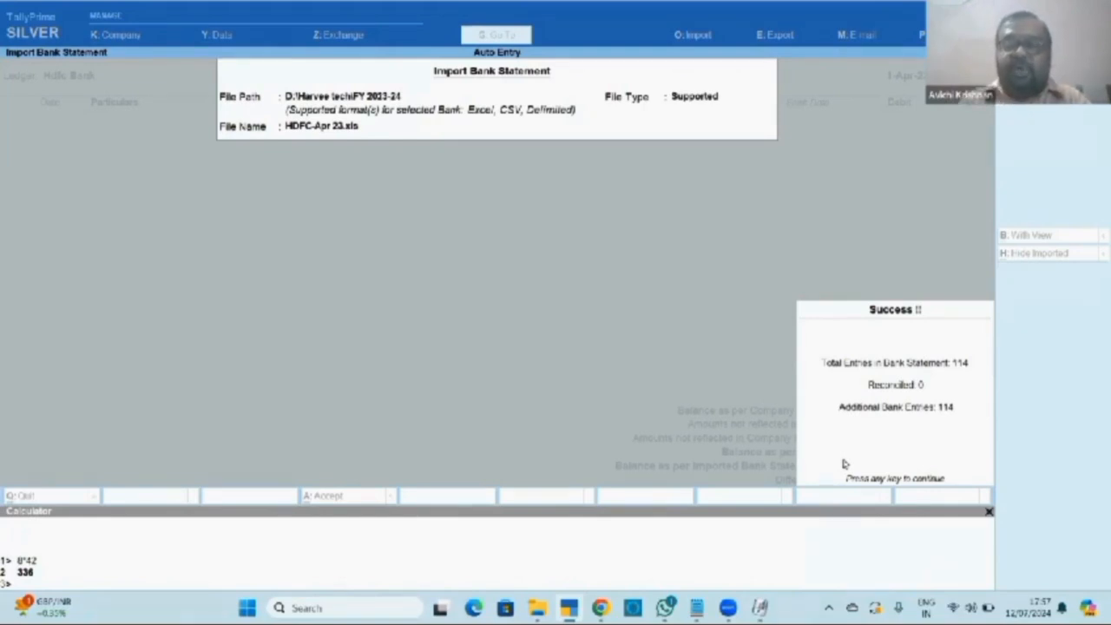
key("Return")
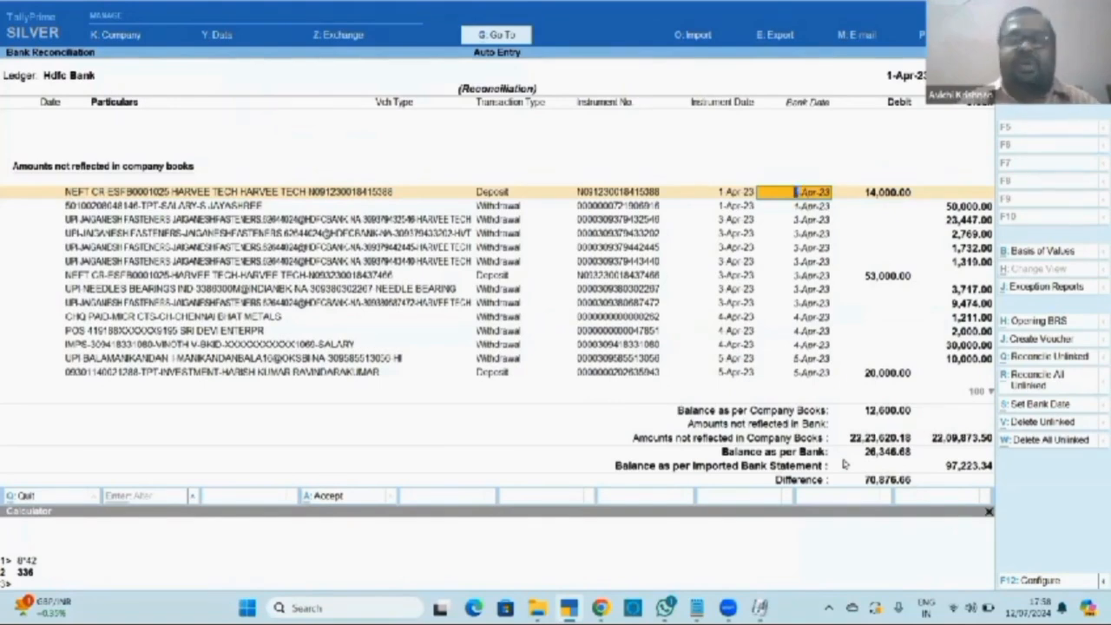
Abandon the unsaved receipt voucher for the 14,000 deposit entry.
left_click(1039, 341)
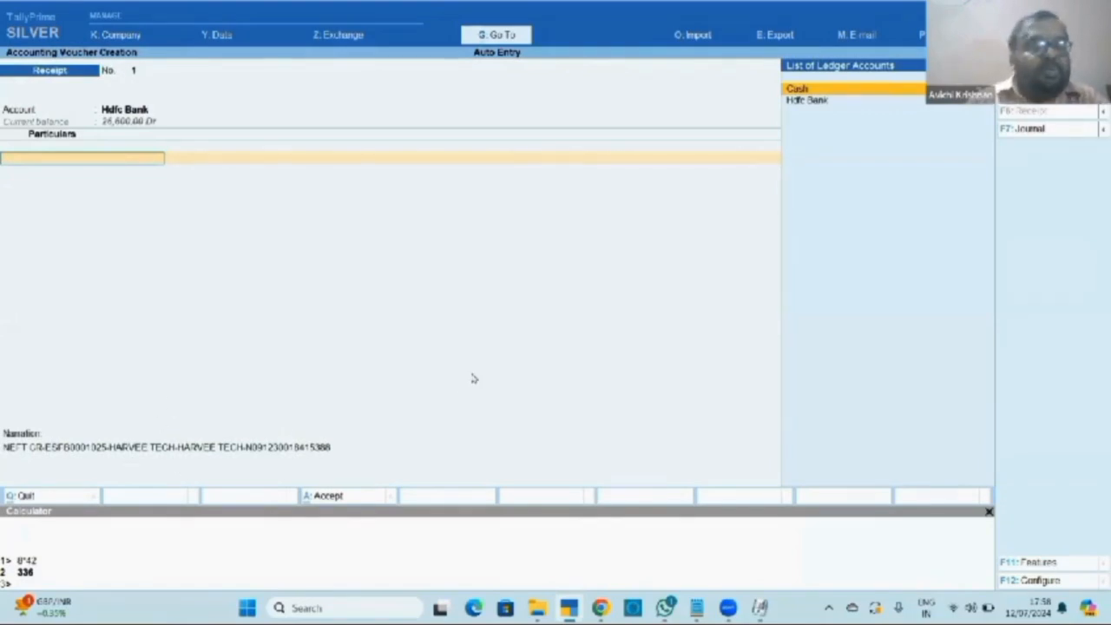
key("Escape")
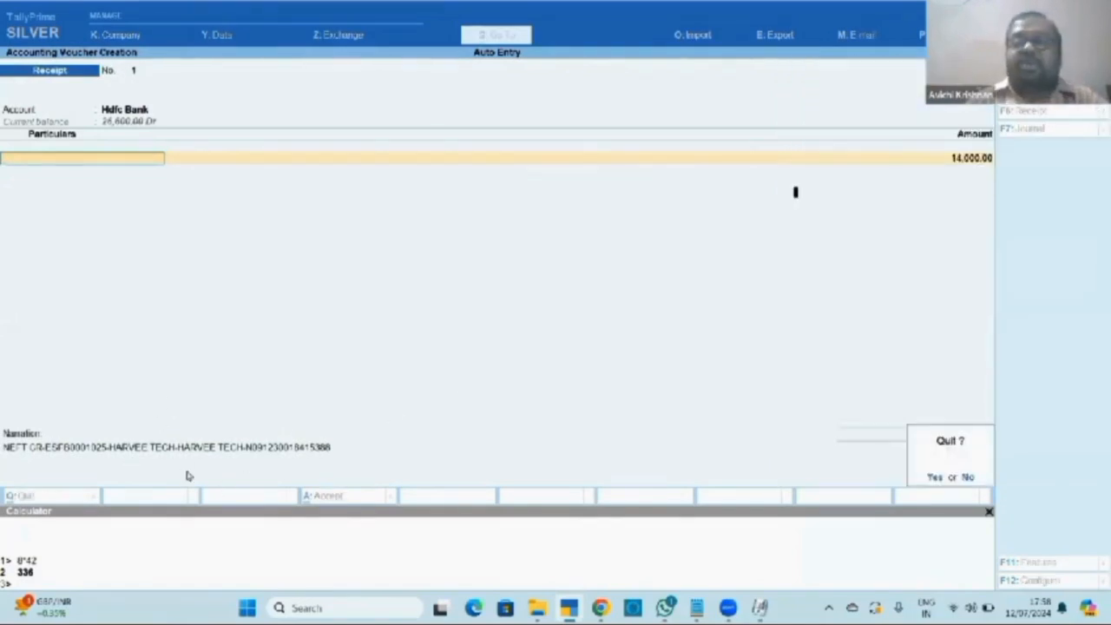
key("y")
Create a Salary ledger under Indirect Expenses and enter the 50,000 salary payment.
key("Down")
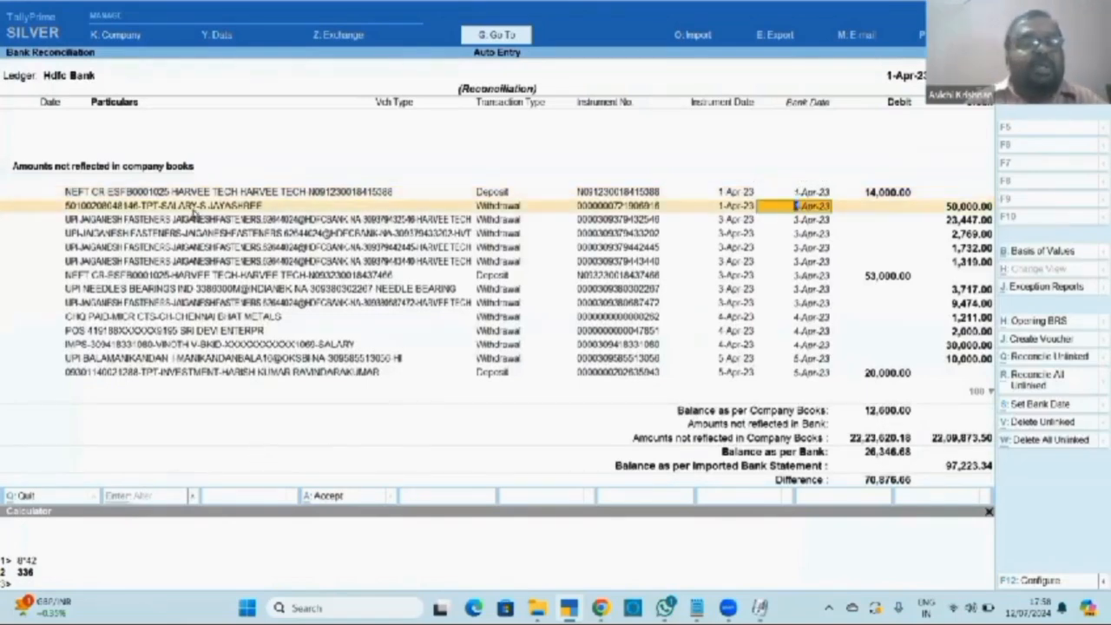
left_click(1034, 342)
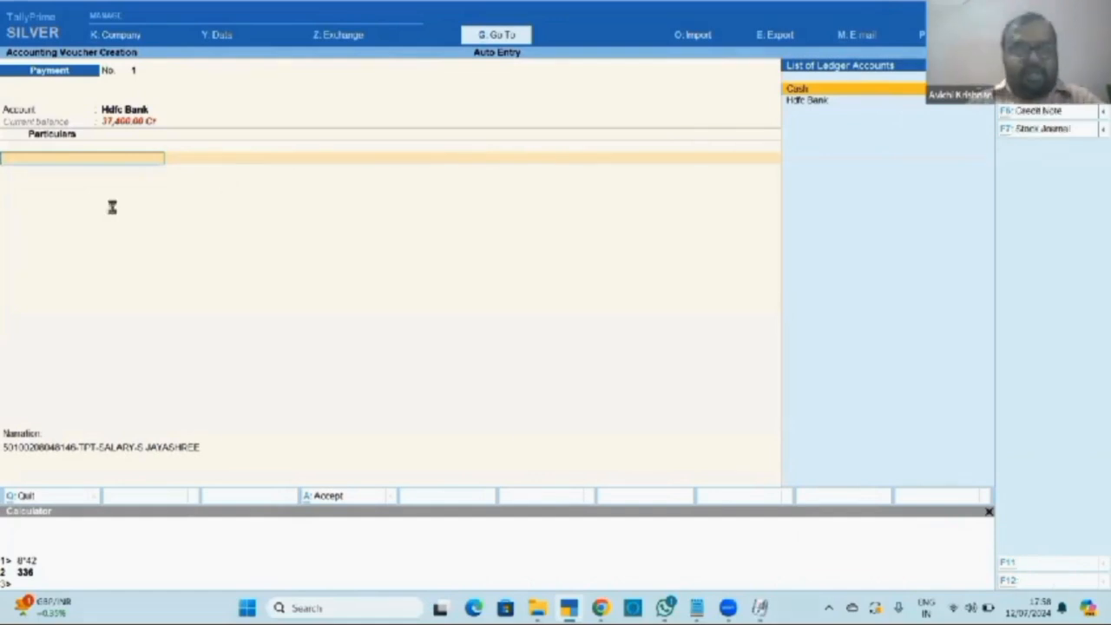
key("alt+c")
type("Salary")
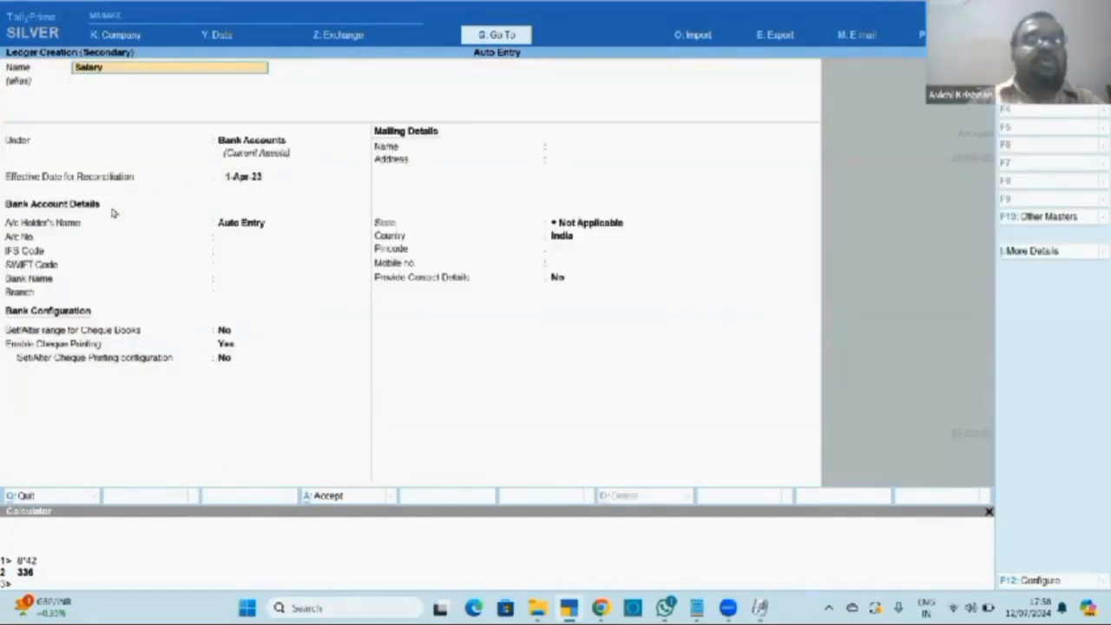
key("Return")
key("Return")
type("Ind")
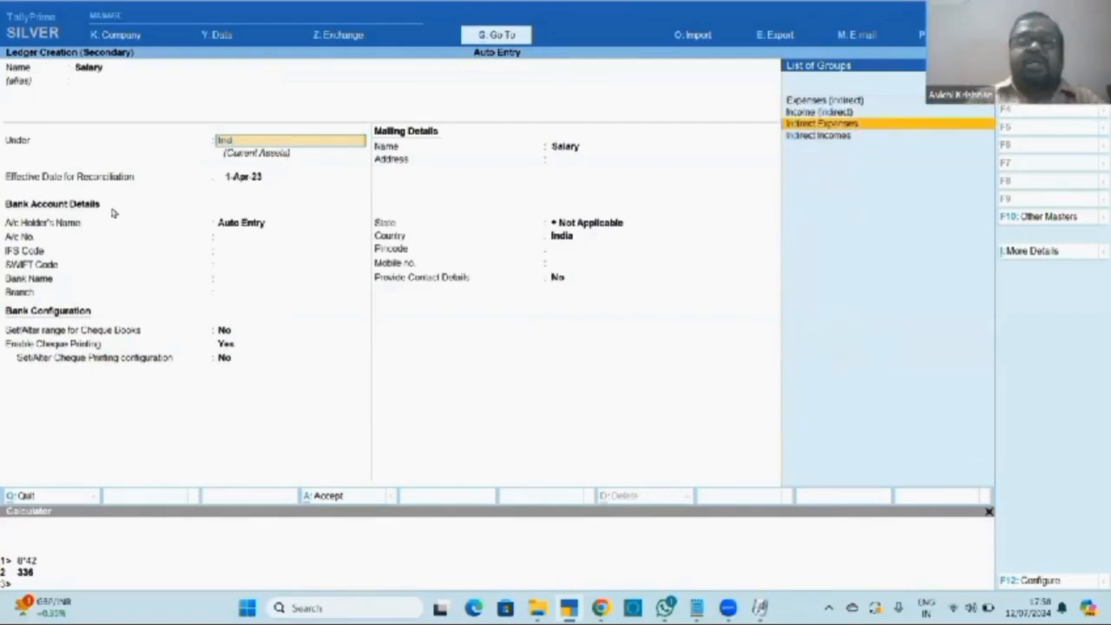
key("Return")
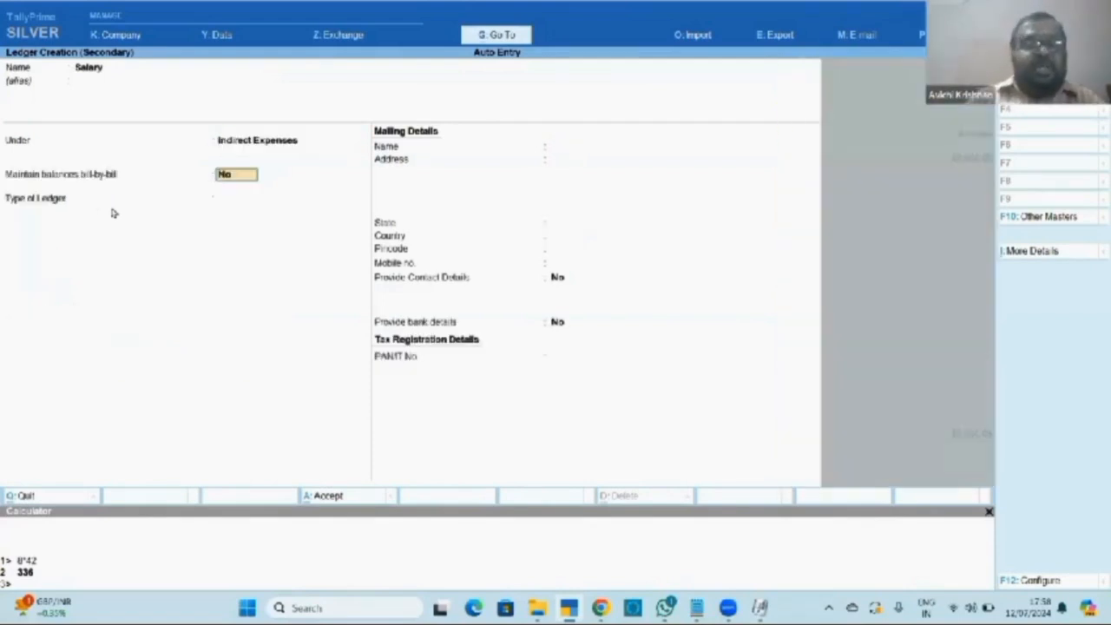
key("ctrl+a")
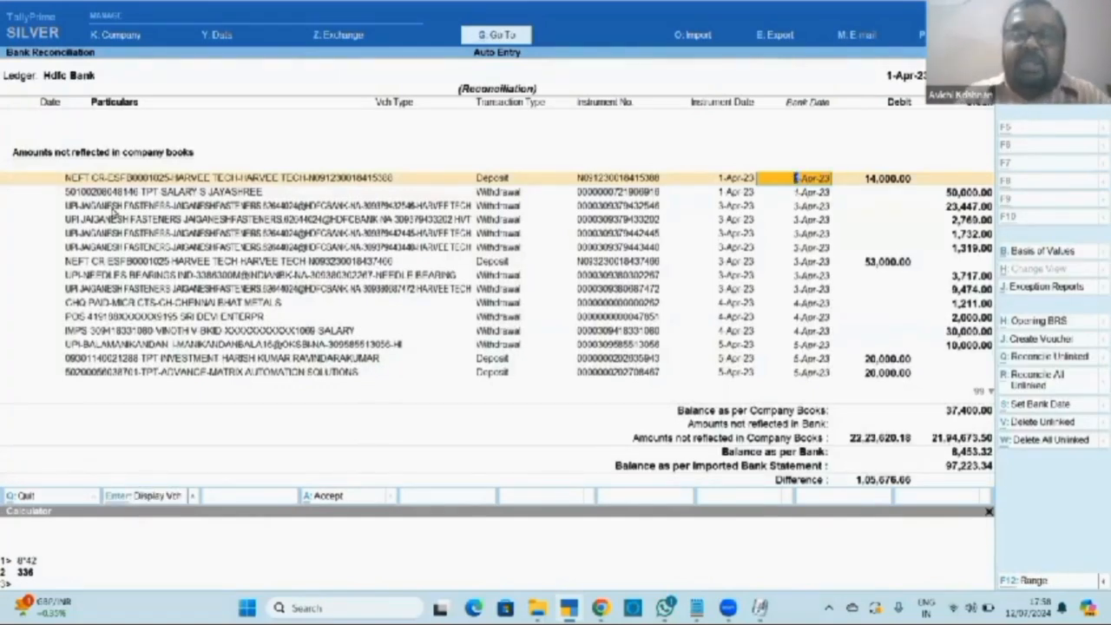
Open the Day Book and select the 2,769 UPI withdrawal entry.
key("alt+g")
key("Down")
key("Down")
key("Down")
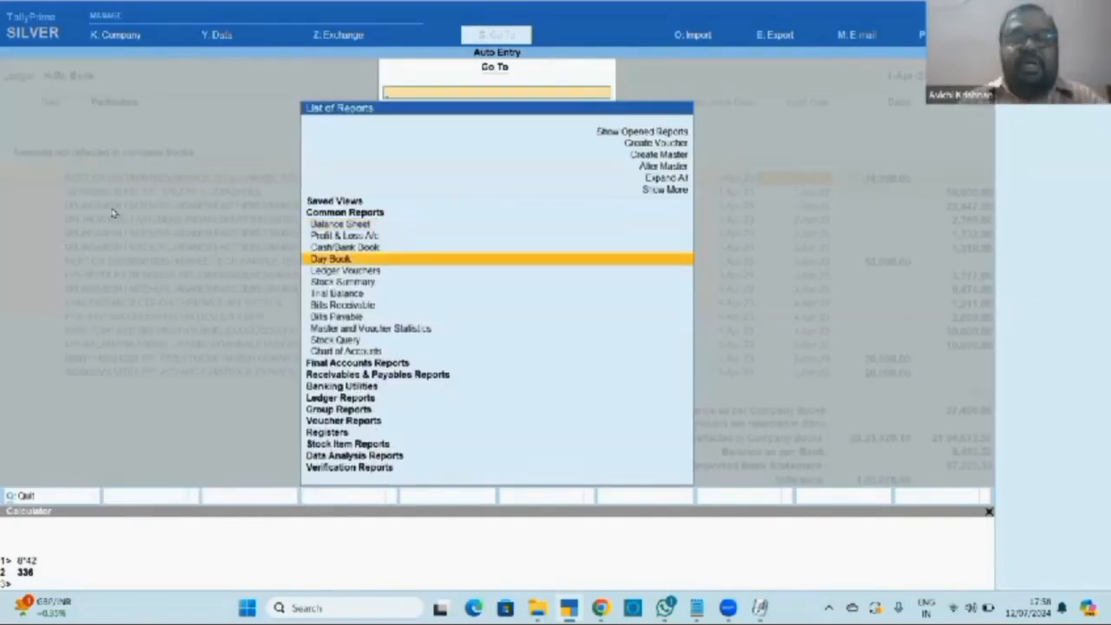
key("Return")
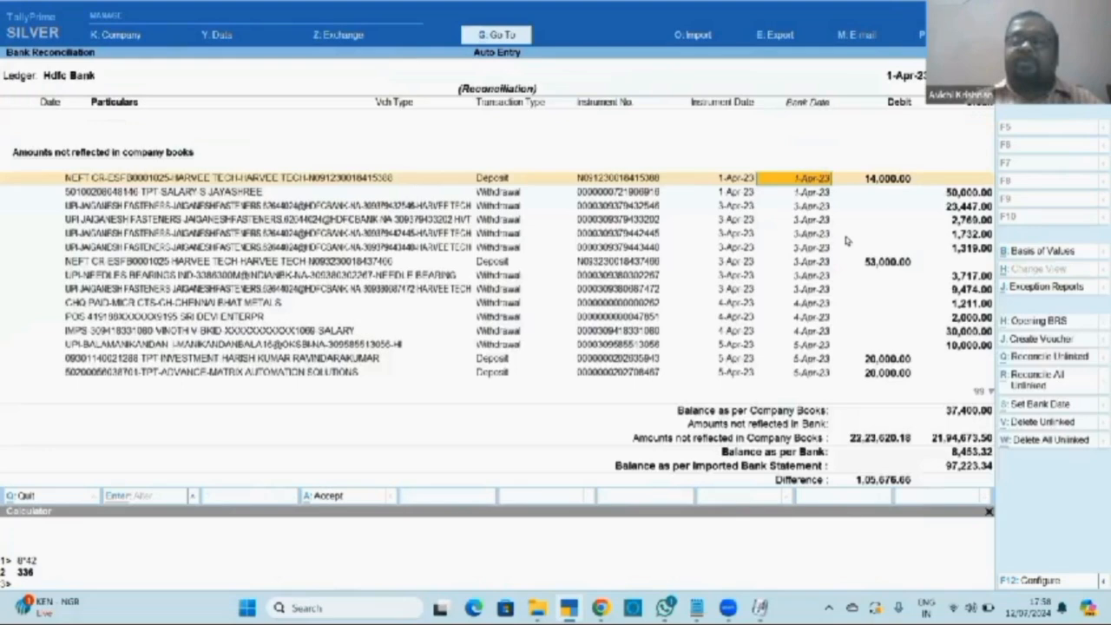
key("Return")
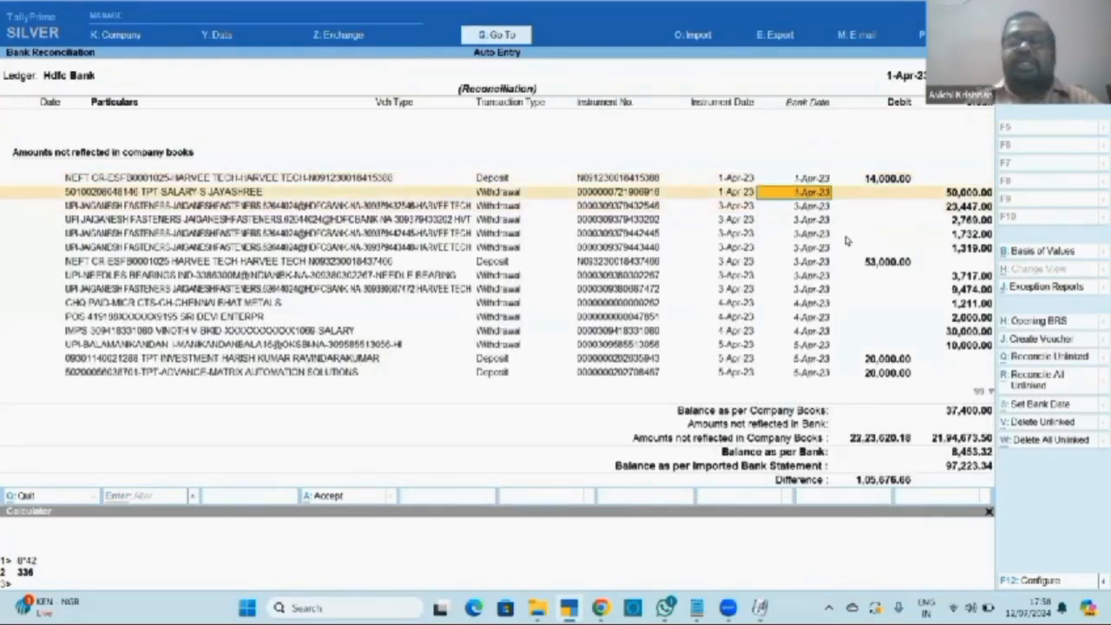
key("Return")
key("Return")
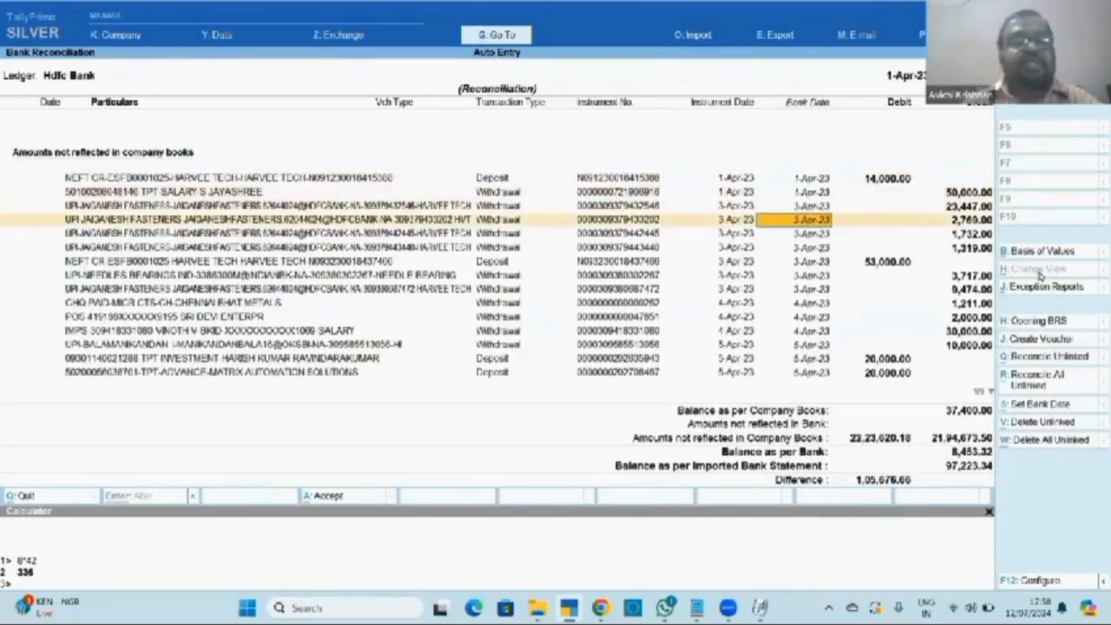
key("Up")
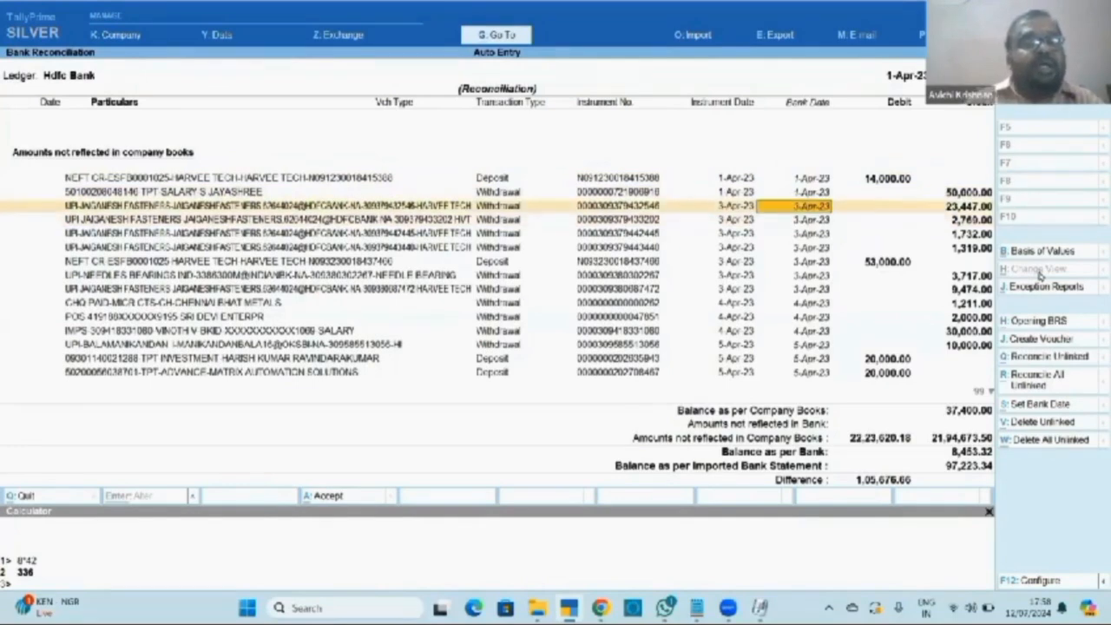
key("Return")
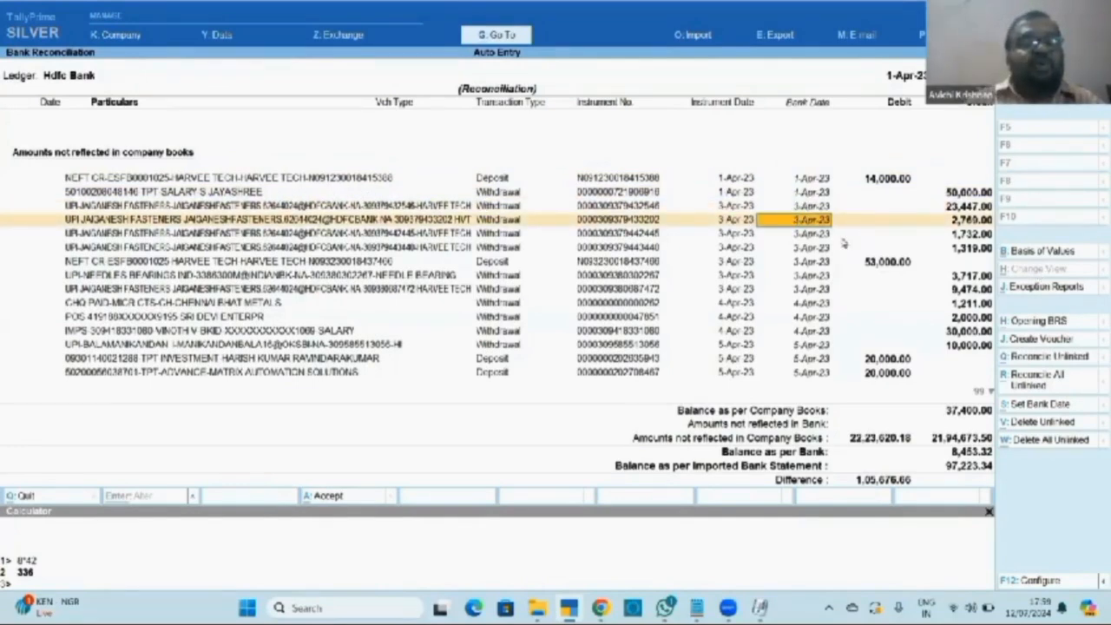
left_click(1042, 341)
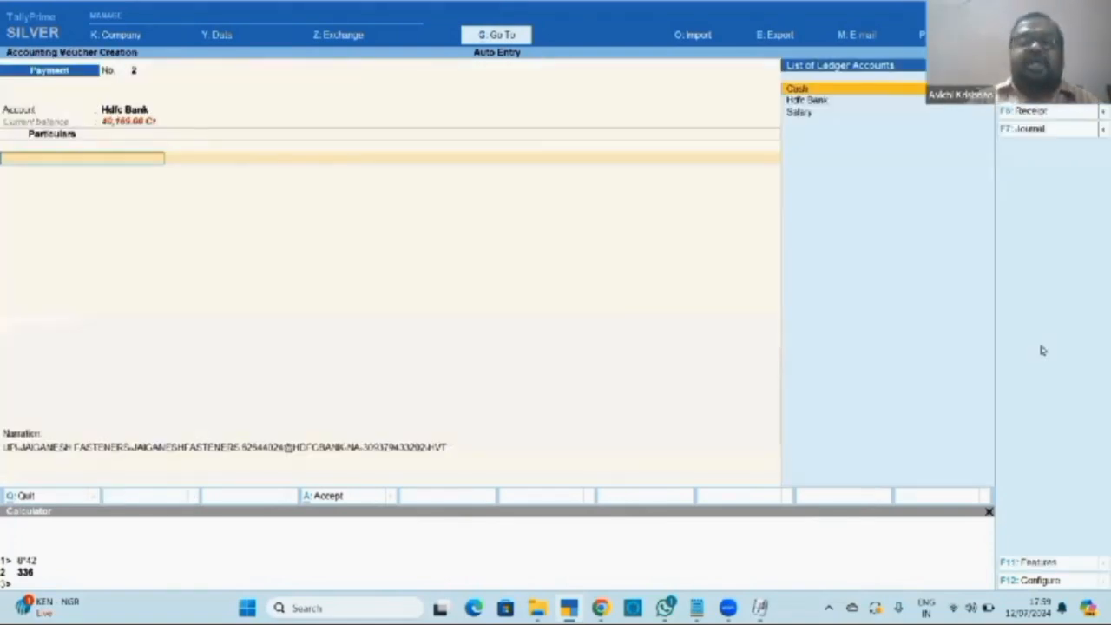
key("alt+c")
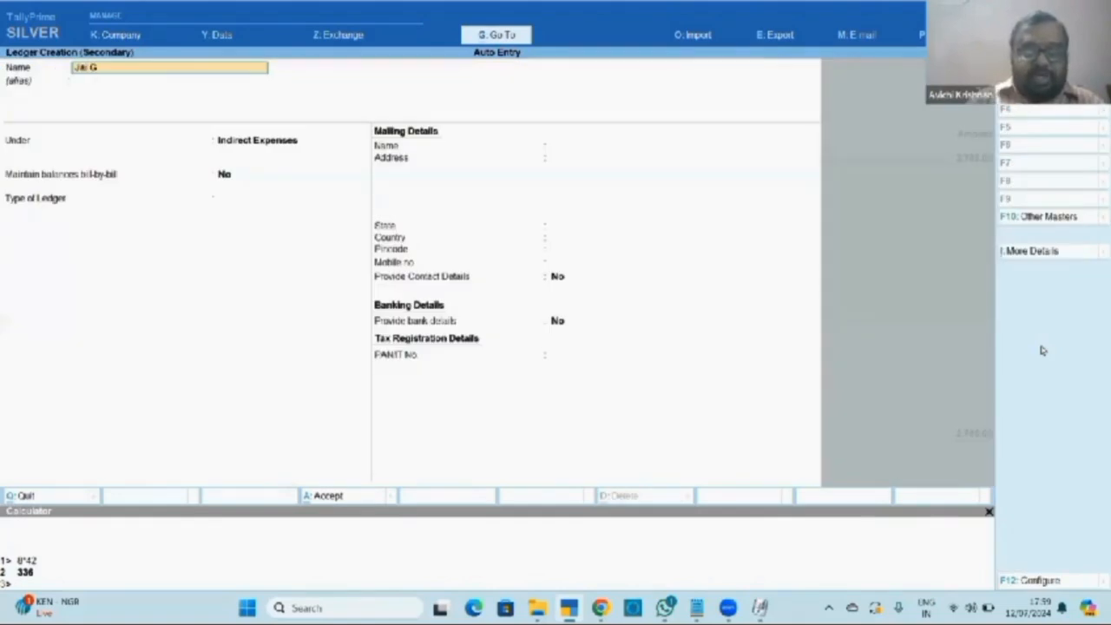
key("Return")
type("Su")
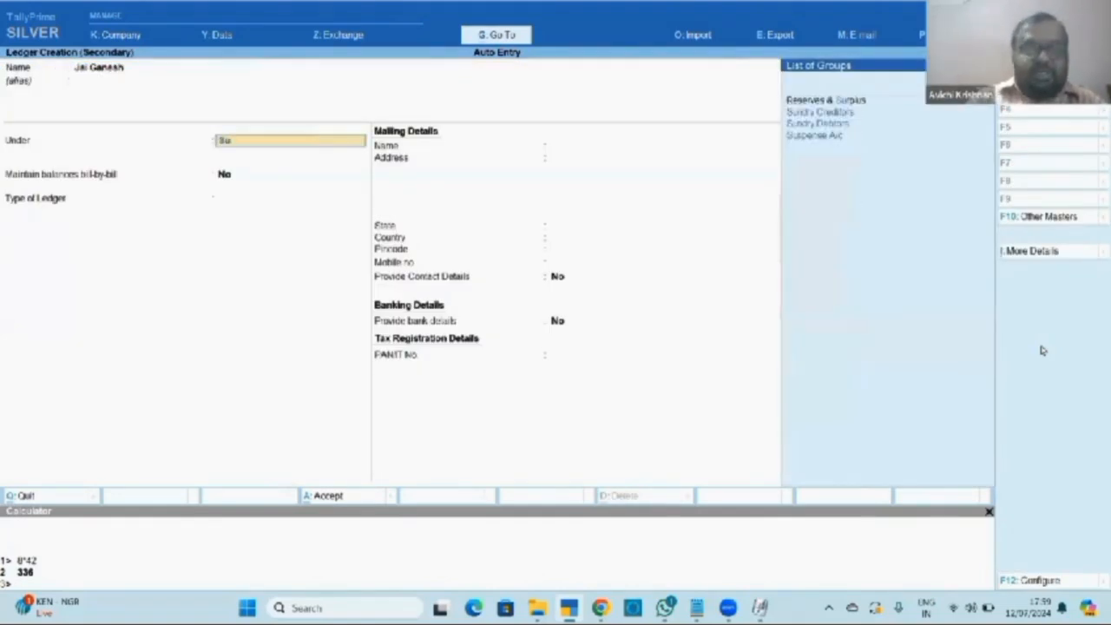
type("nd")
key("Return")
key("ctrl+a")
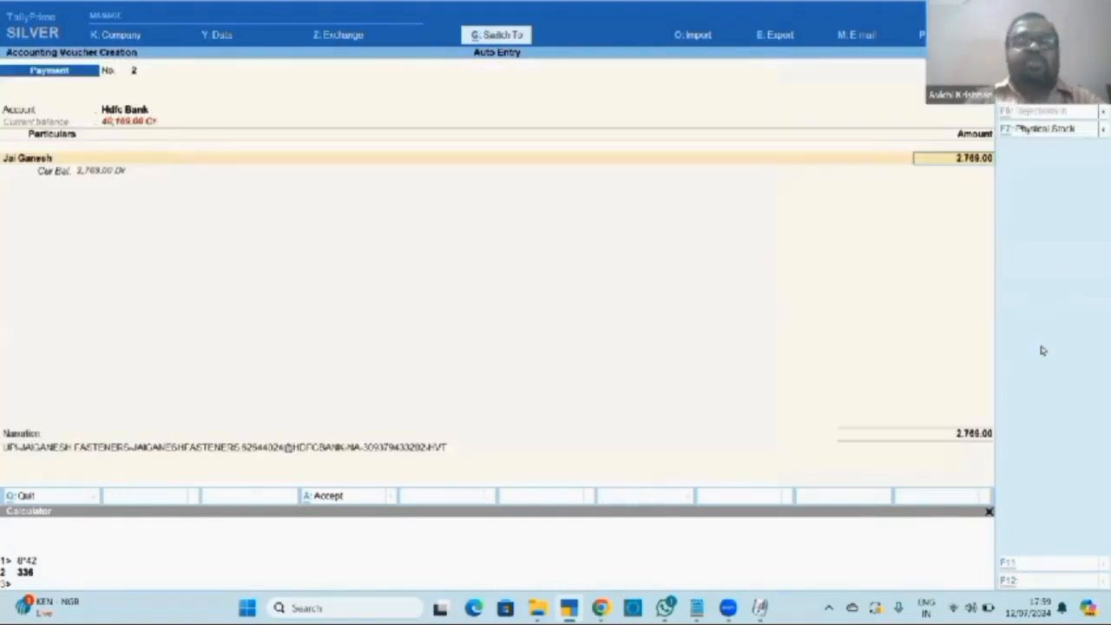
key("ctrl+a")
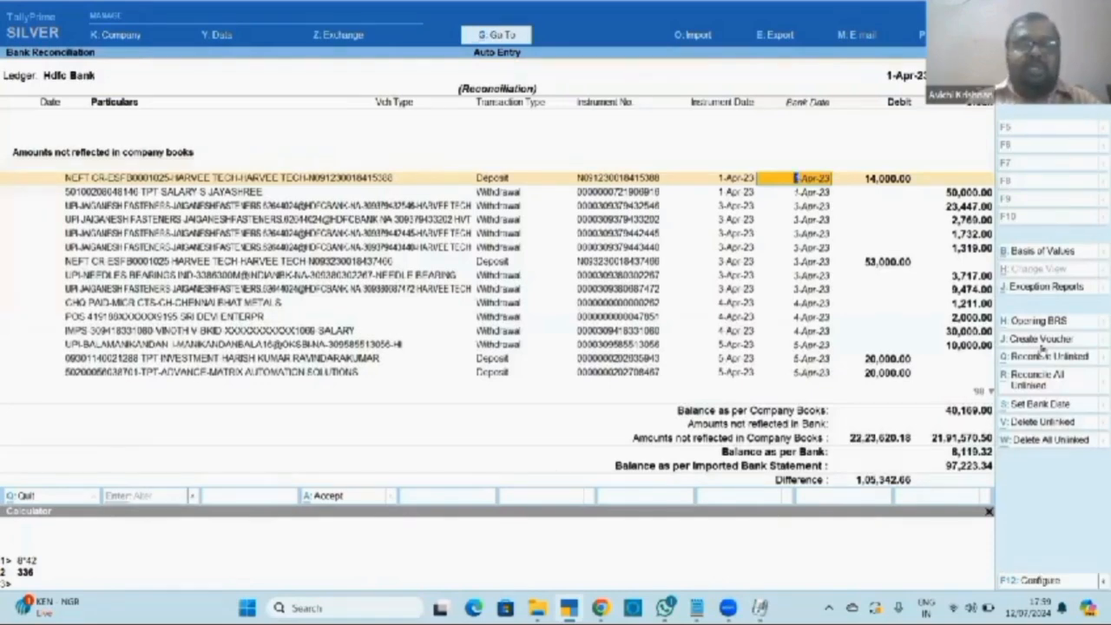
Check Enable Auto Reconciliation on the Hdfc Bank ledger via Alter > Ledger.
key("Escape")
key("Escape")
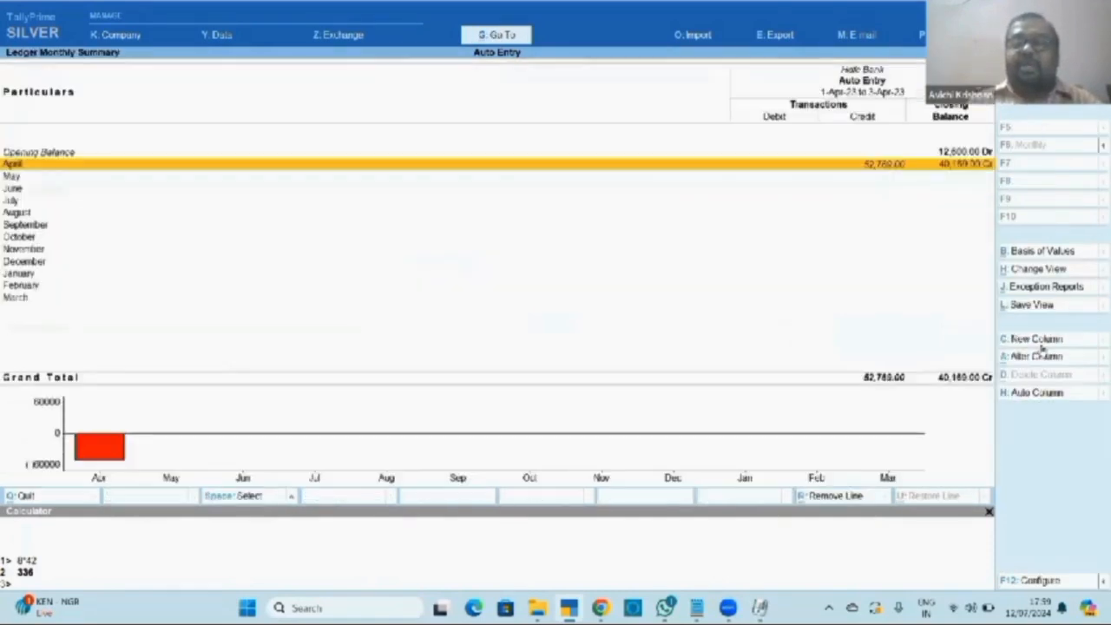
key("Escape")
key("Escape")
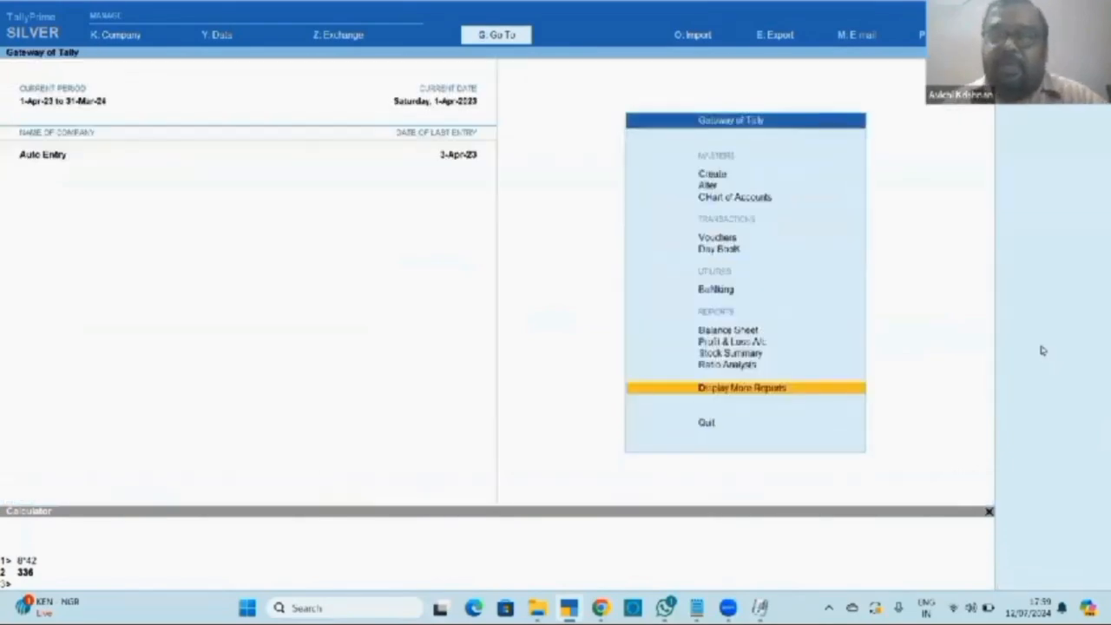
key("Escape")
key("Escape")
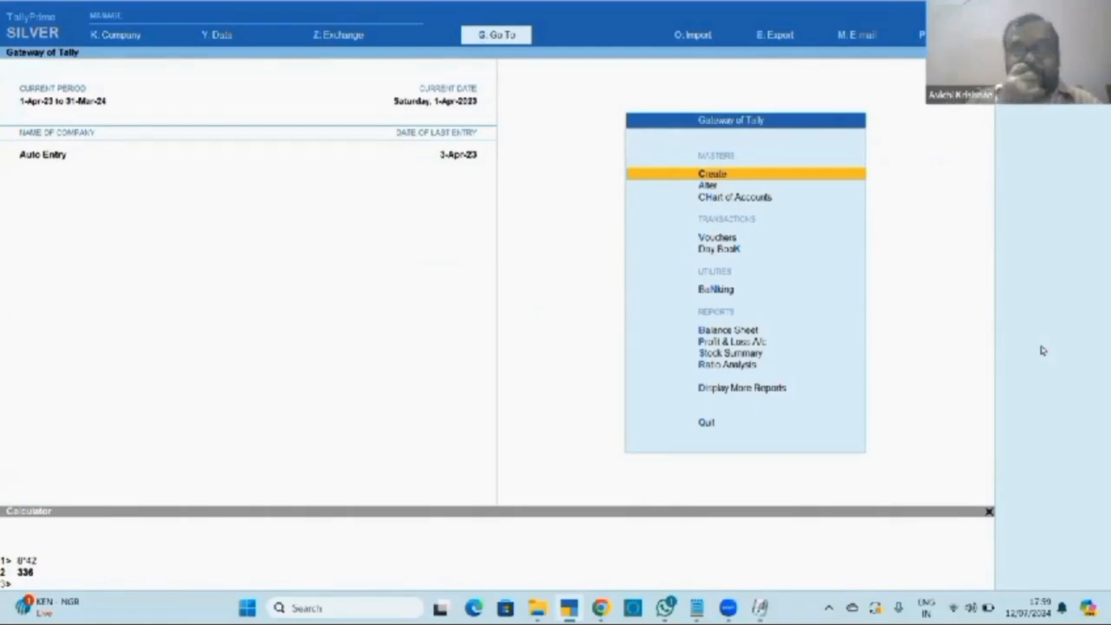
key("Down")
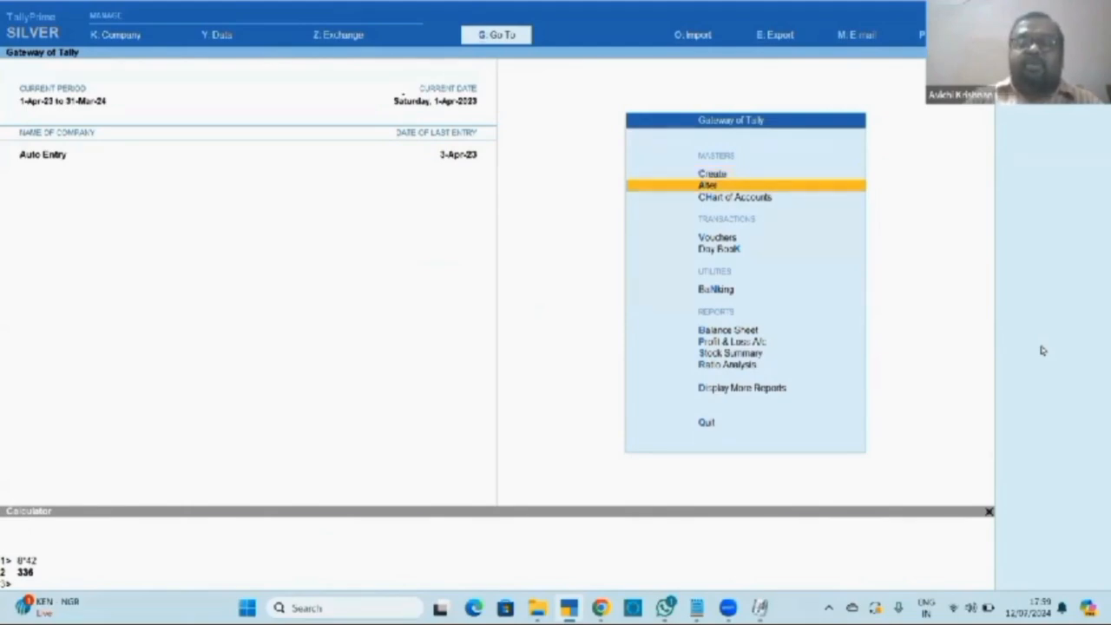
key("Return")
key("Down")
key("Down")
key("Up")
key("Return")
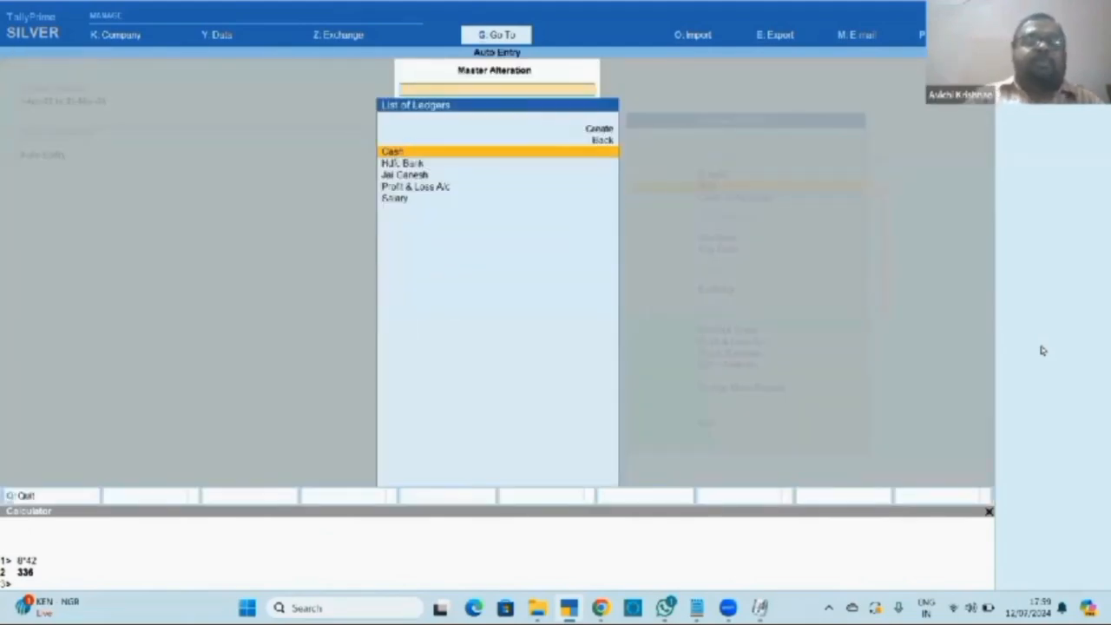
key("Down")
key("Return")
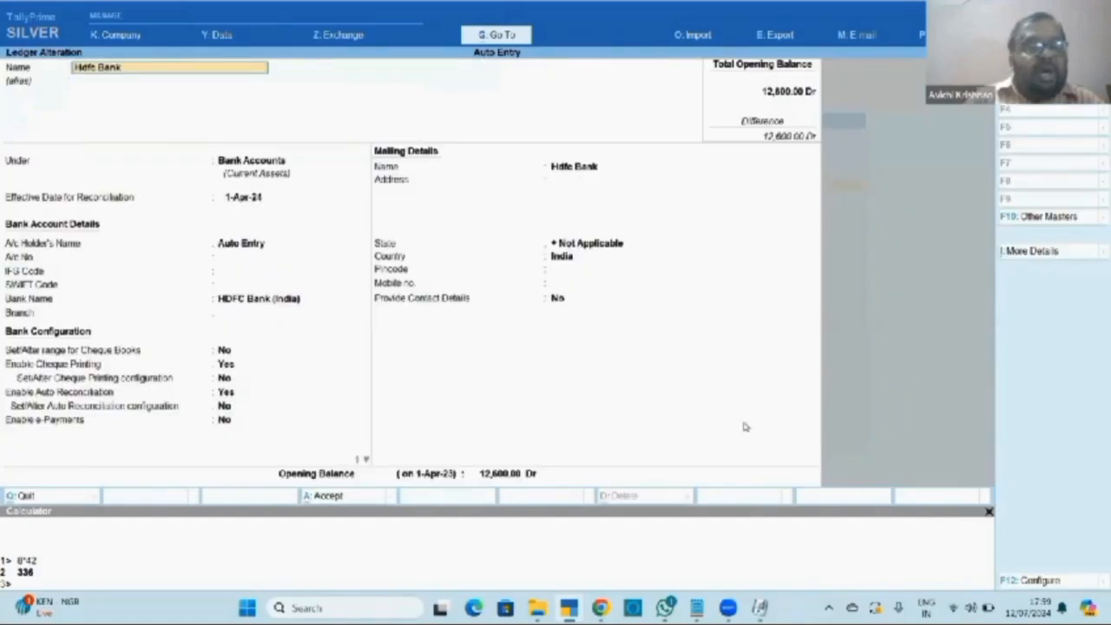
left_click(225, 393)
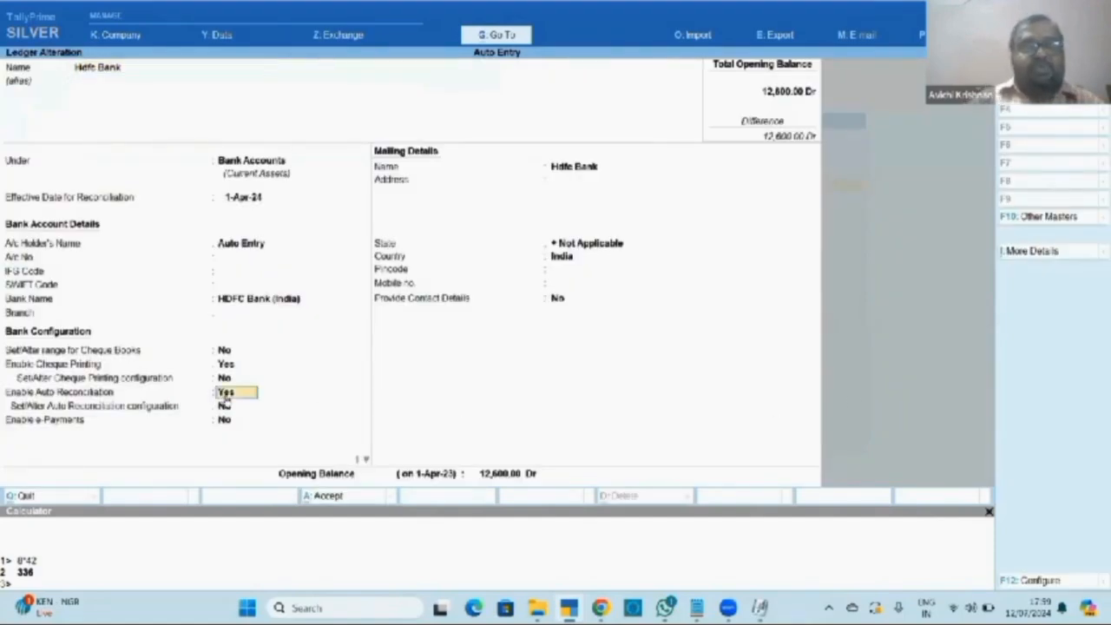
key("Escape")
key("Escape")
key("Escape")
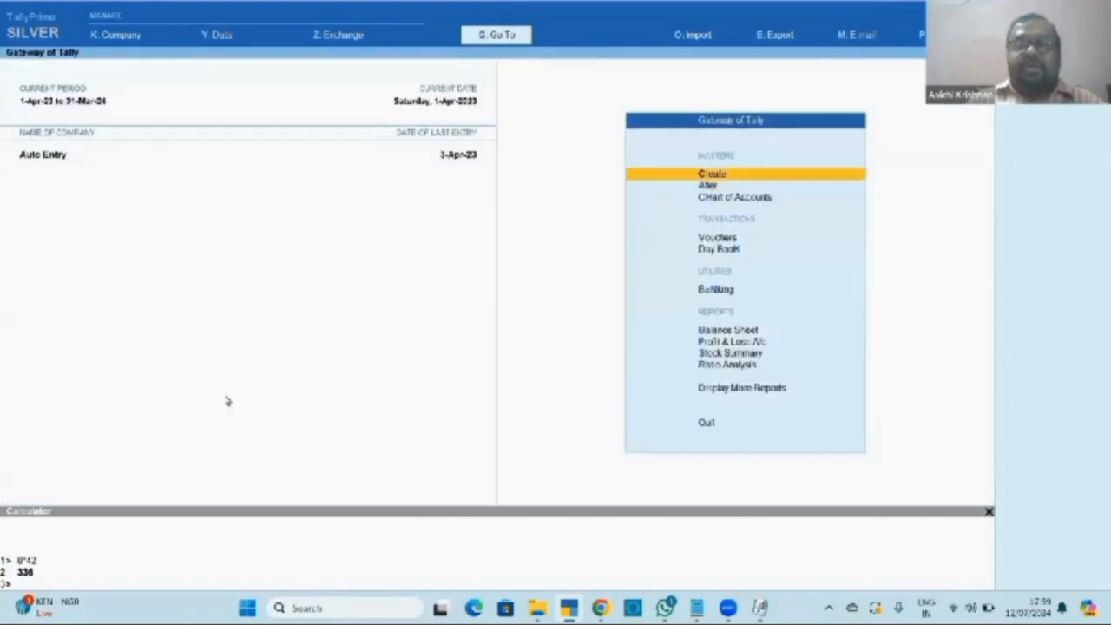
Open Hdfc Bank's reconciliation through Account Books > Cash/Bank Summary.
key("d")
key("a")
key("Return")
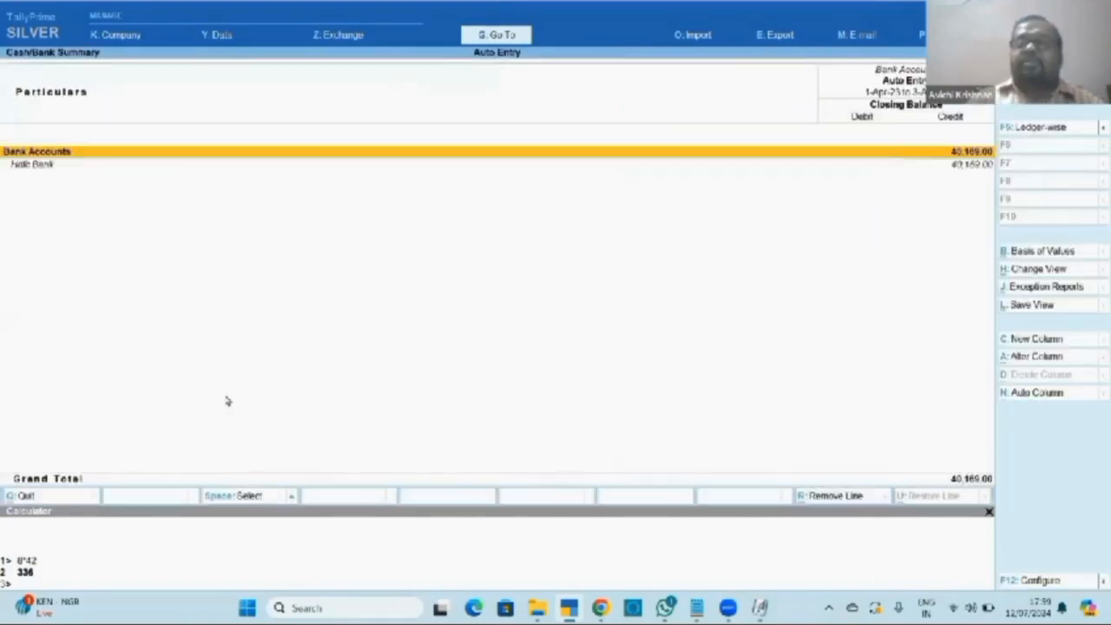
key("Down")
key("Return")
key("Return")
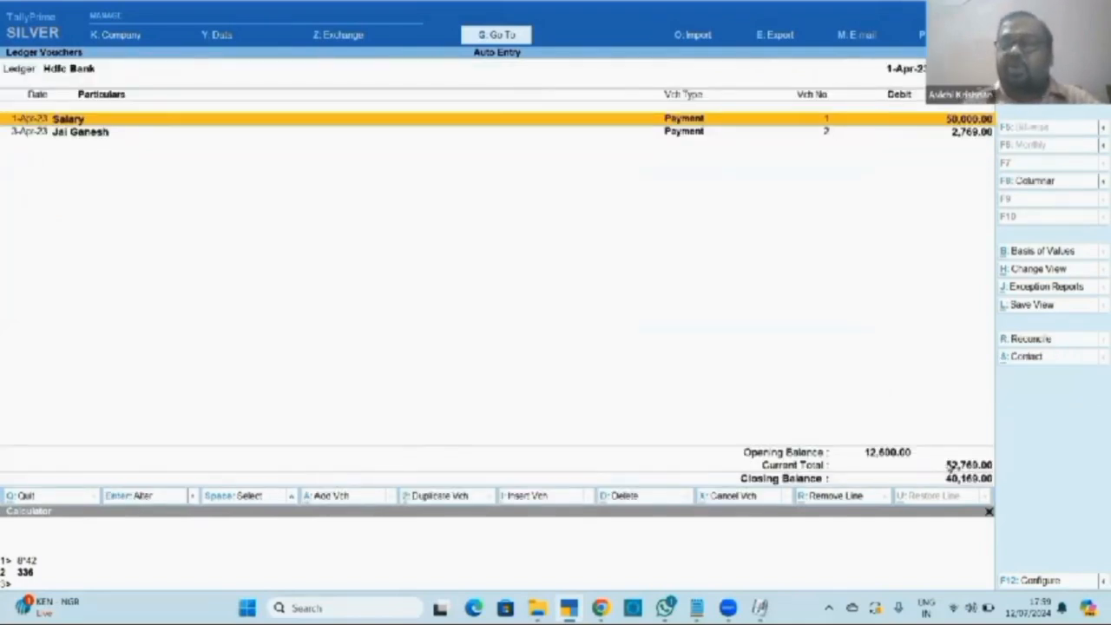
left_click(1017, 344)
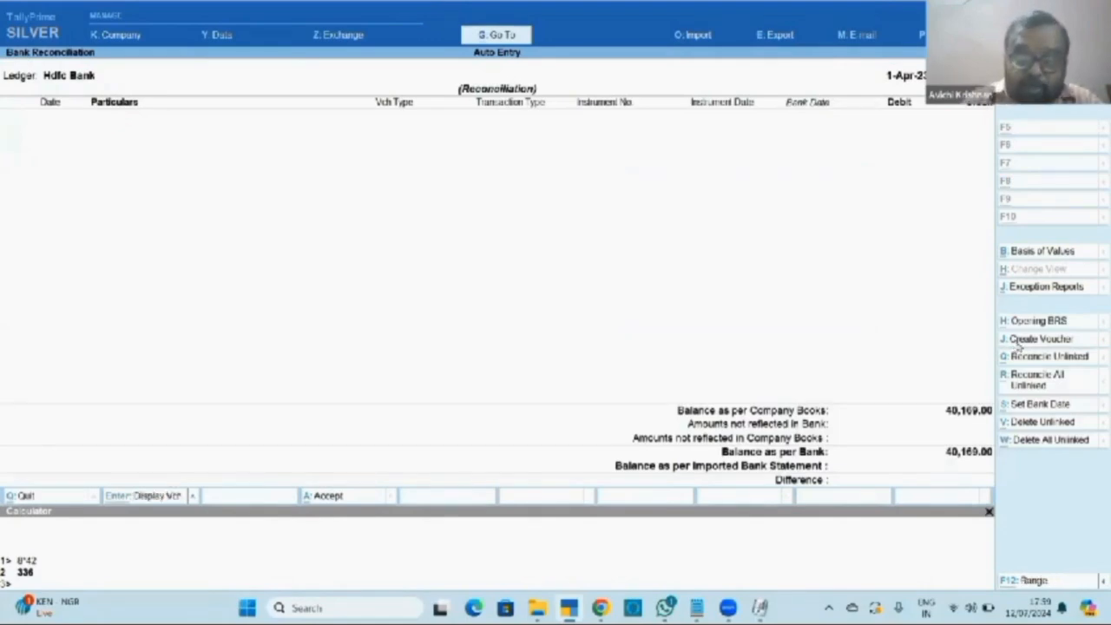
Open the Import menu with Alt+O and move to Bank Statement.
key("alt+o")
key("Down")
key("Down")
key("Down")
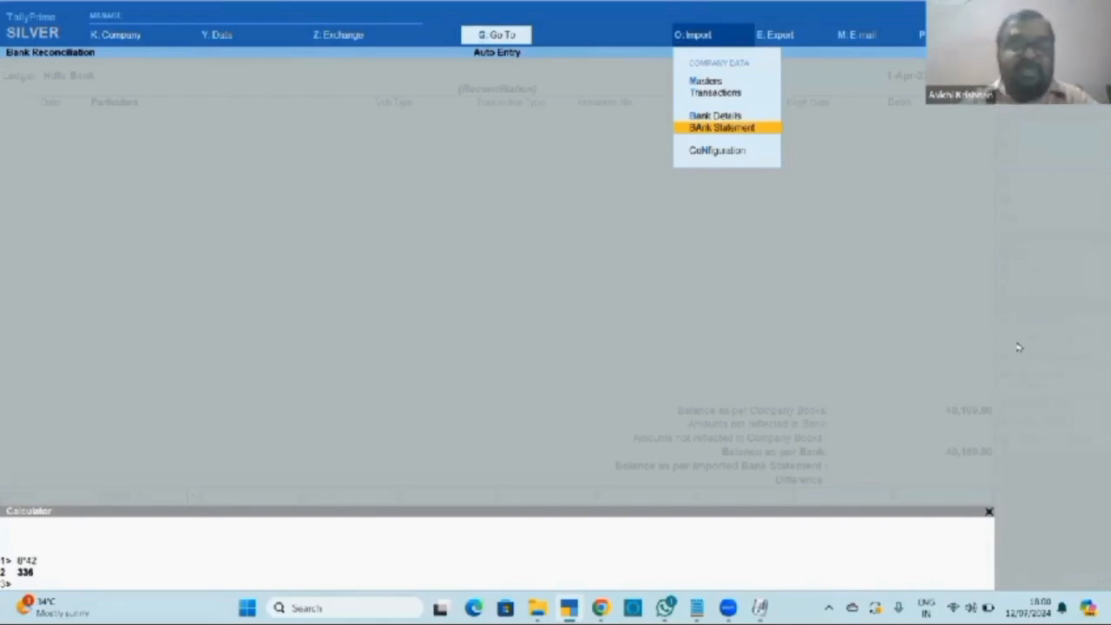
Review the shortcut notes in Notepad and return to TallyPrime's Gateway.
key("alt+Tab")
key("alt+Tab")
key("Tab")
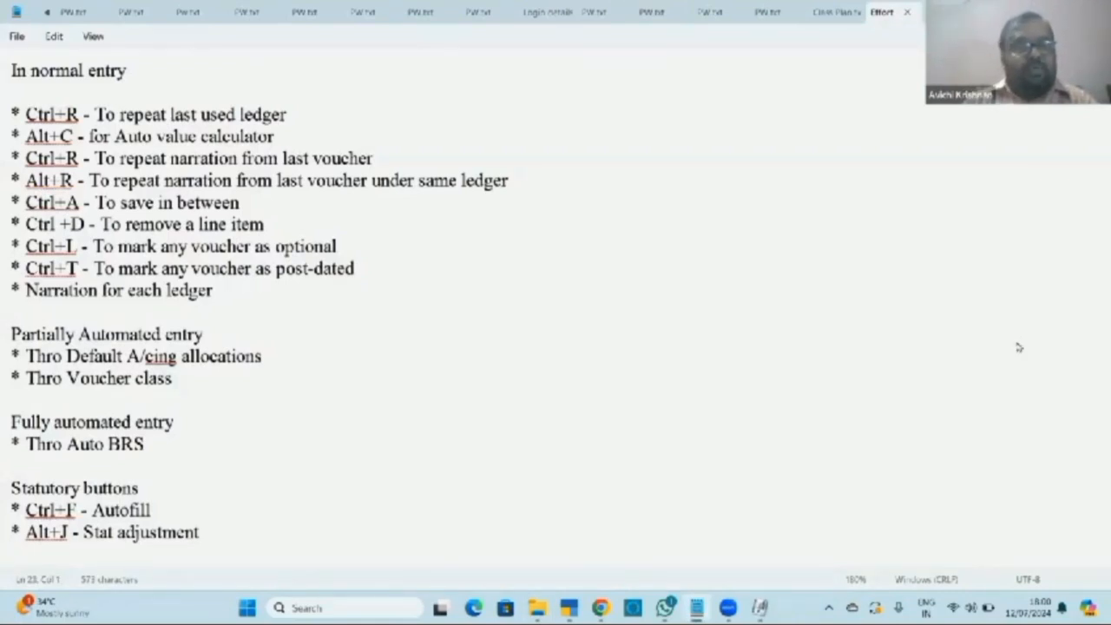
key("alt+Tab")
key("Tab")
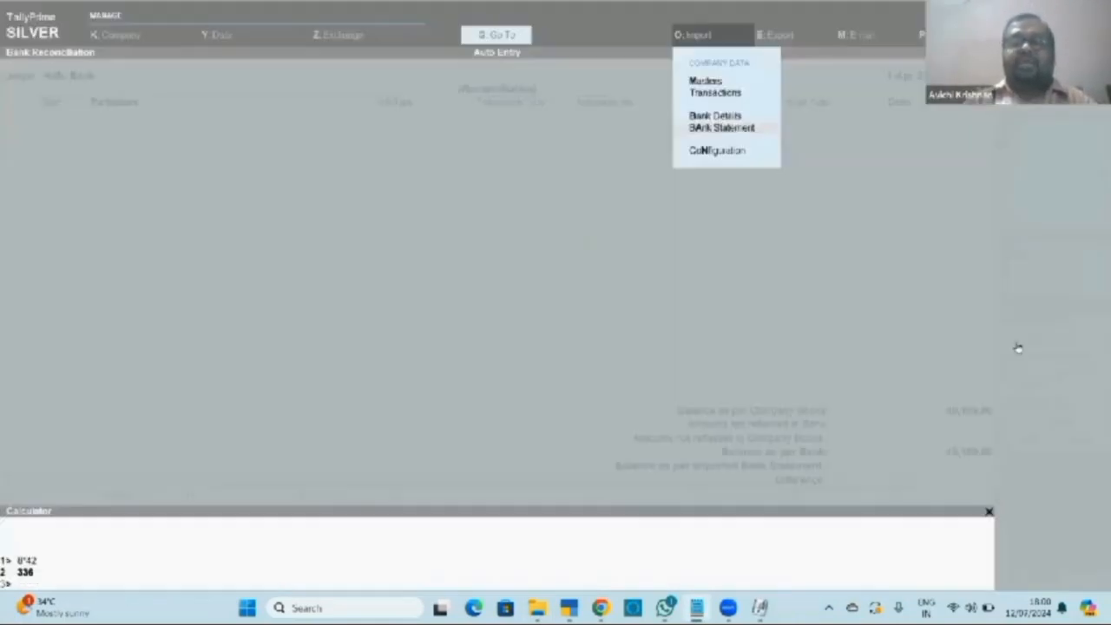
key("Escape")
key("Escape")
key("Escape")
key("Escape")
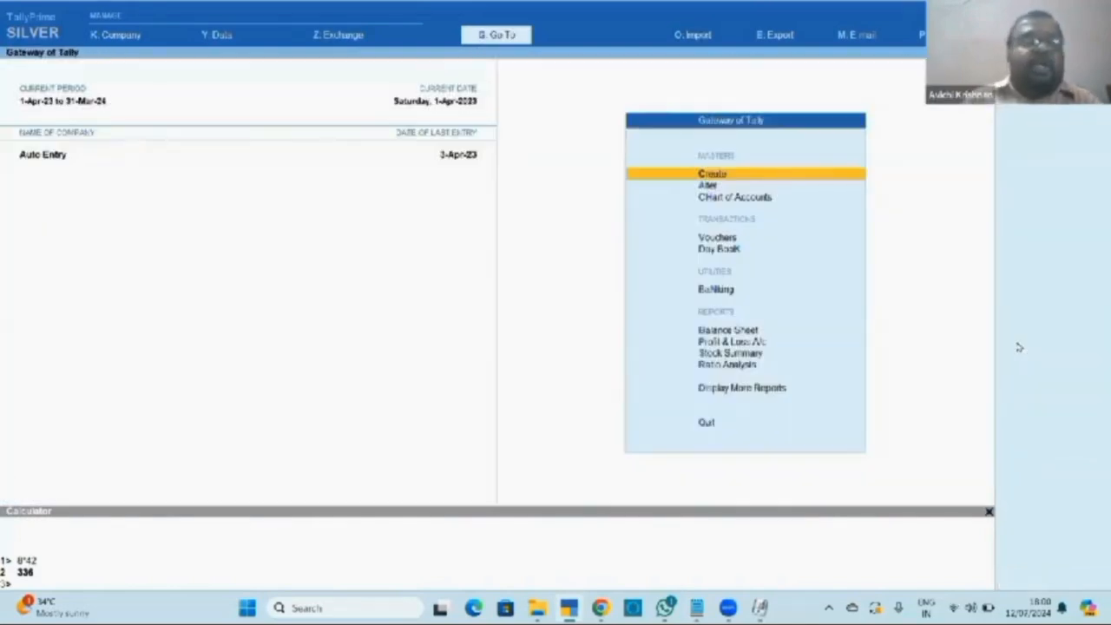
Open the Focus Marine Agencies - 2023-24 company from D:\Maritime group.
key("F1")
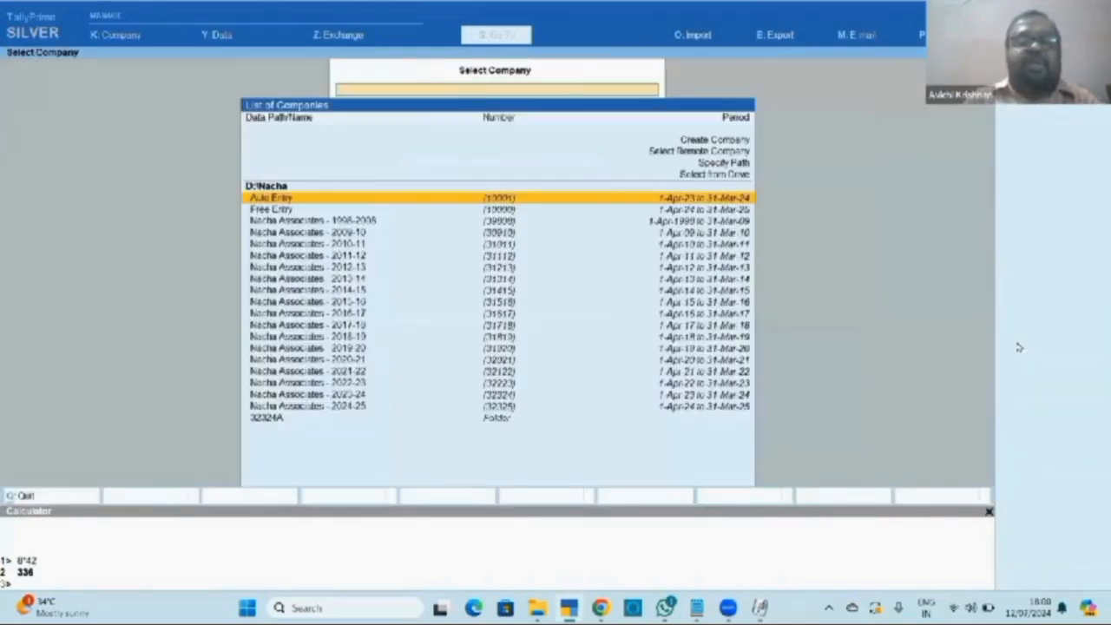
key("Up")
key("Return")
key("Down")
key("Return")
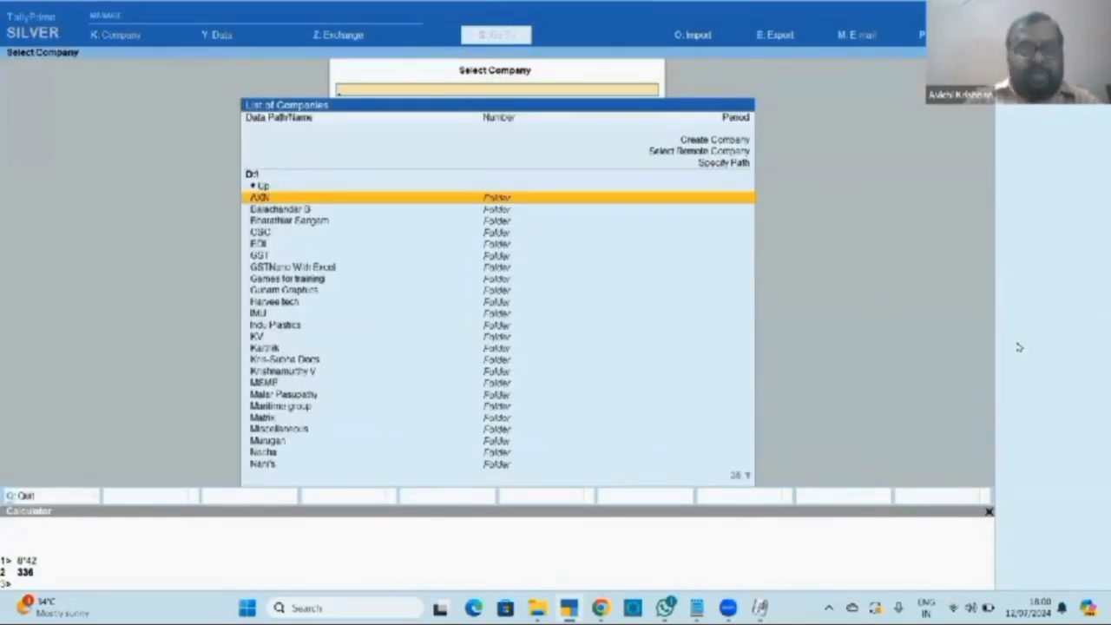
type("mar")
key("Return")
key("Down")
key("Down")
key("Down")
key("Down")
key("Down")
key("Down")
key("Down")
key("Down")
key("Down")
key("Down")
key("Down")
key("Down")
key("Down")
key("Down")
key("Down")
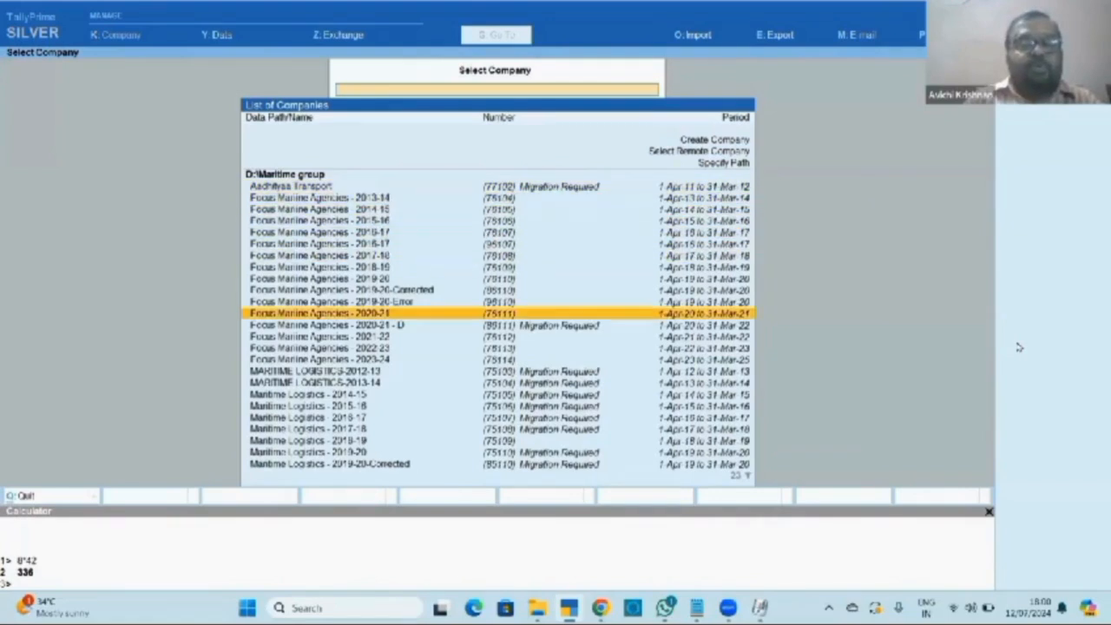
key("Up")
key("Down")
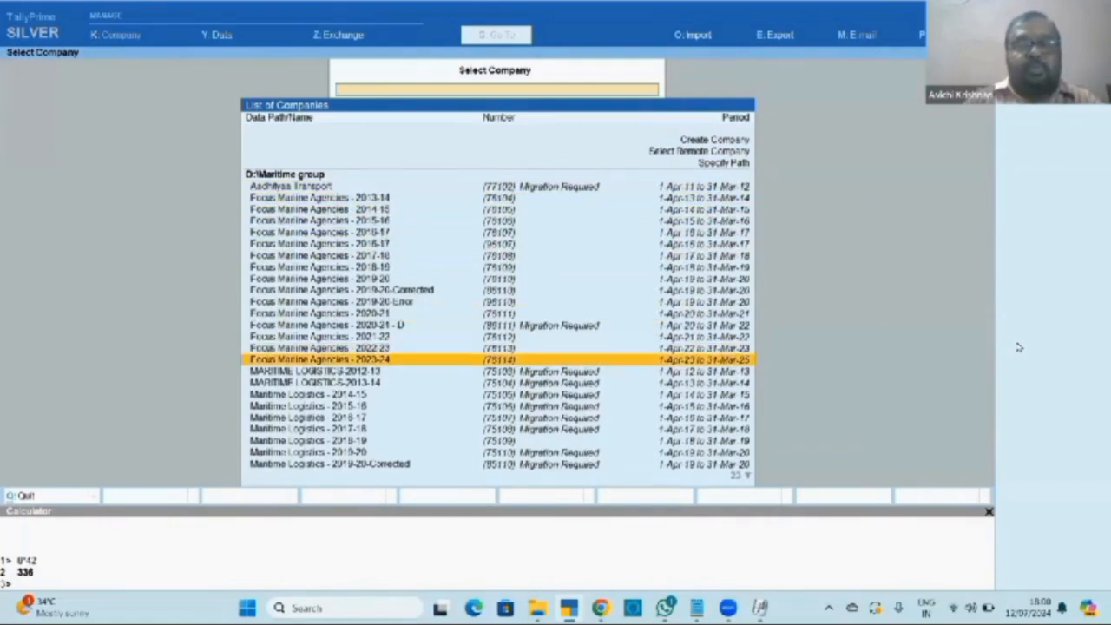
key("Return")
Log in with the username and password, then start Payment voucher No. 354.
type("rahaman")
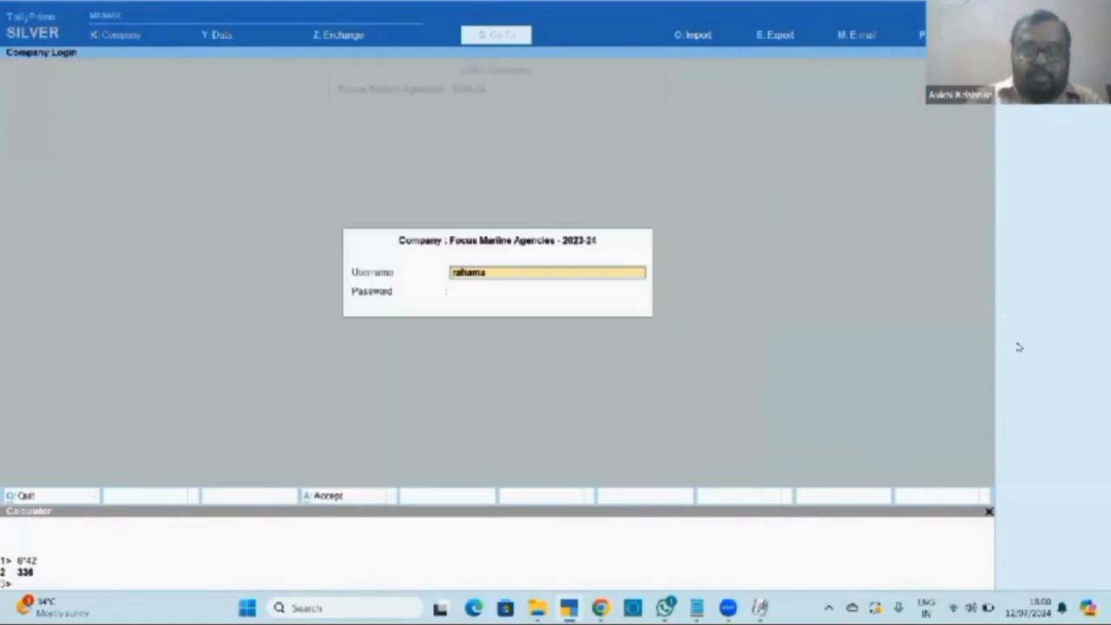
key("Return")
type("*****")
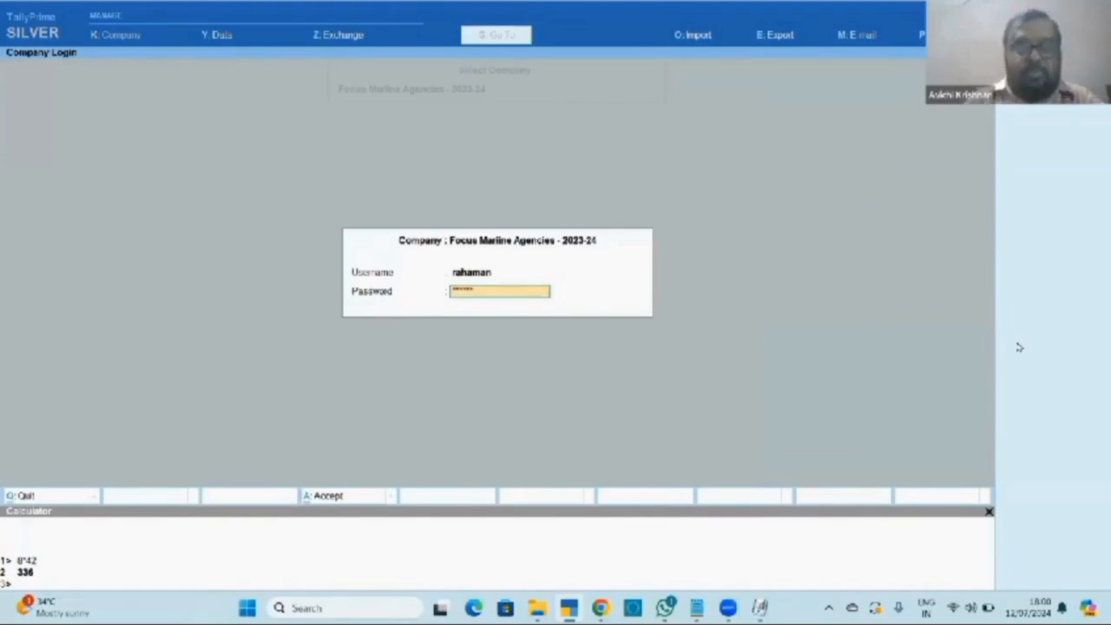
key("Return")
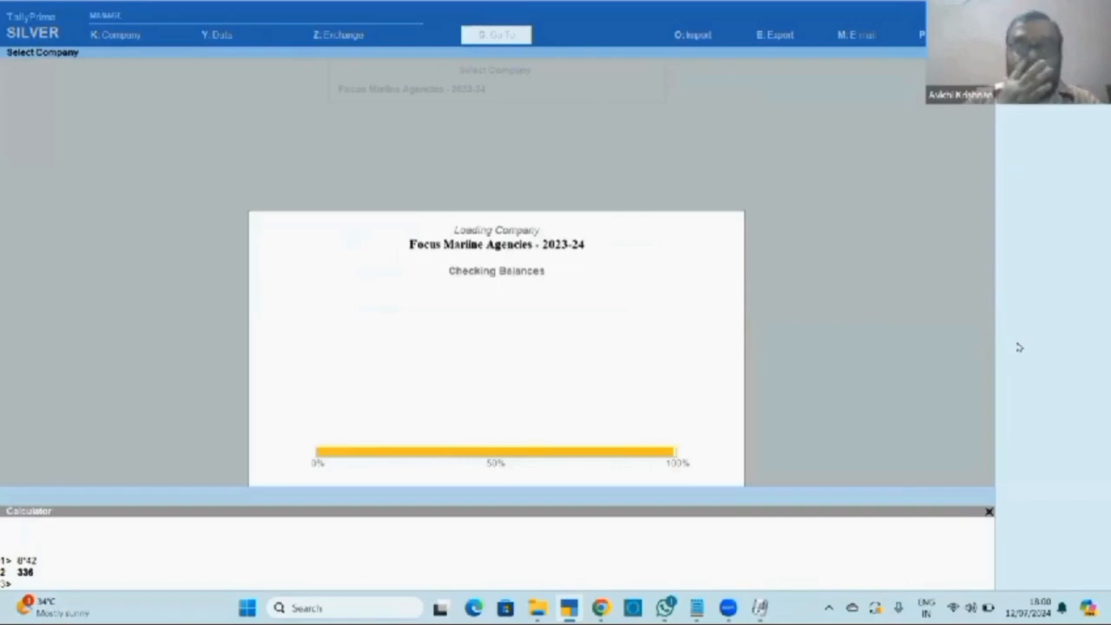
type("vv")
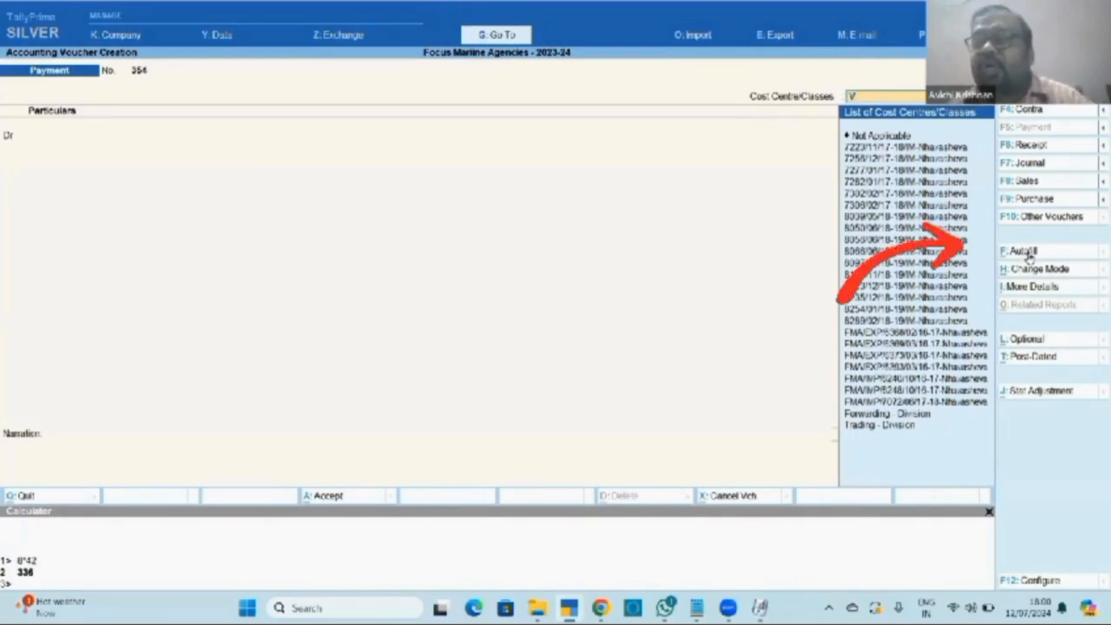
Try autofill as a TDS Stat Payment, then change the voucher date to 7.6.
left_click(1027, 253)
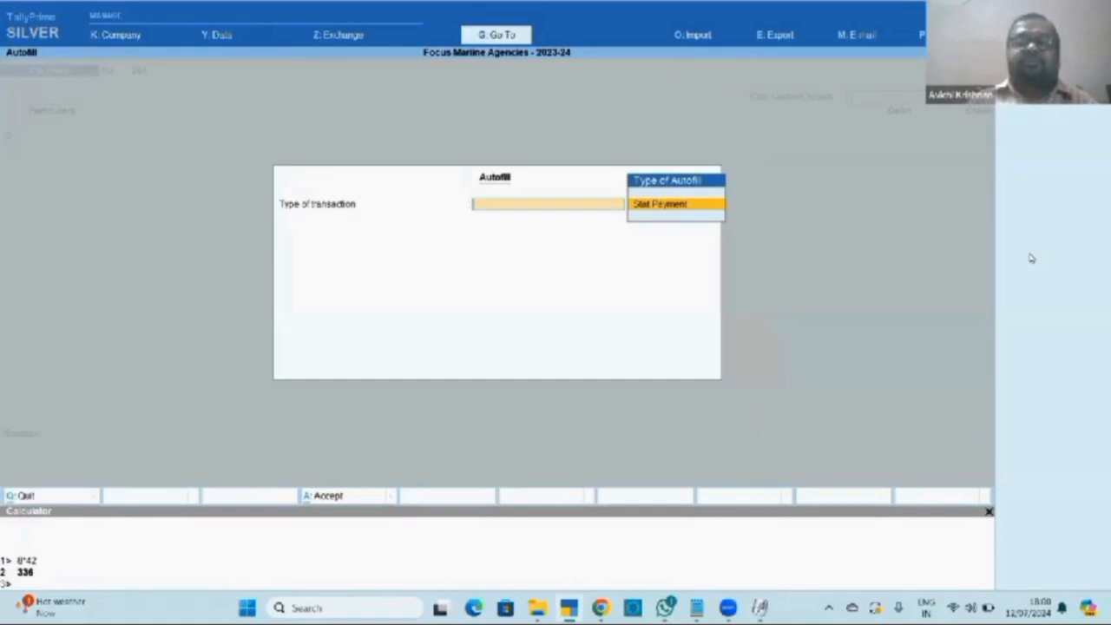
key("Return")
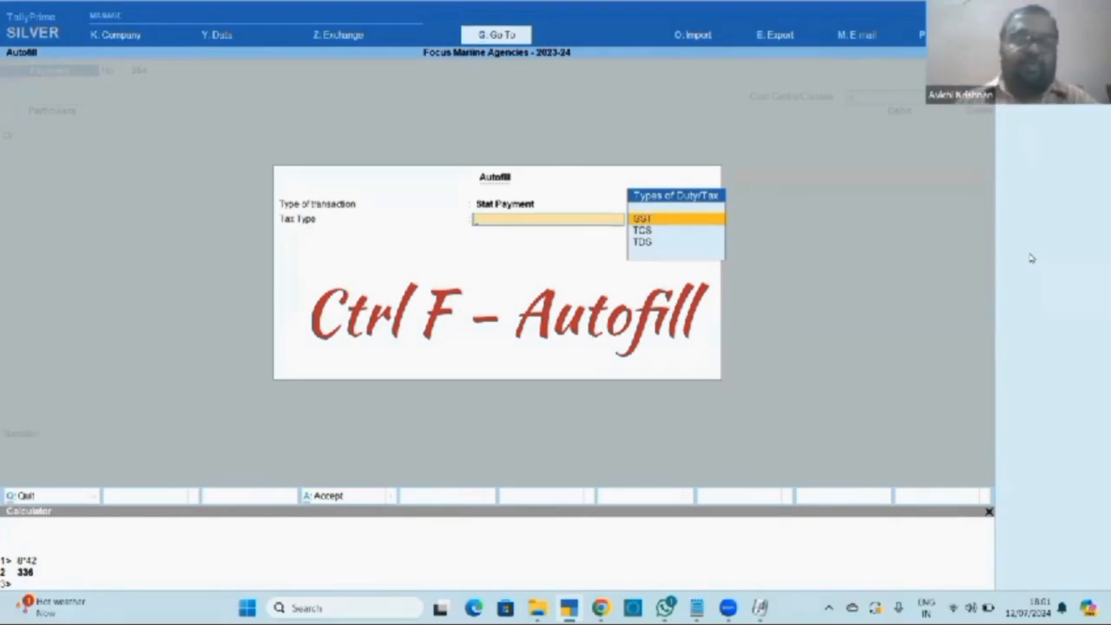
key("Down")
key("Down")
key("Return")
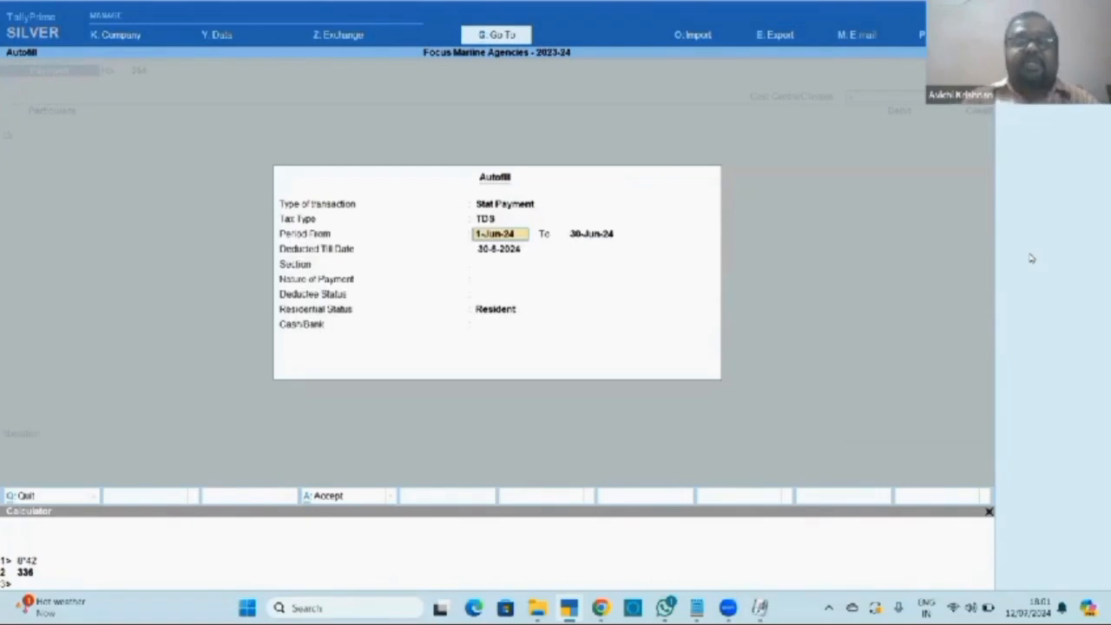
key("Escape")
key("Escape")
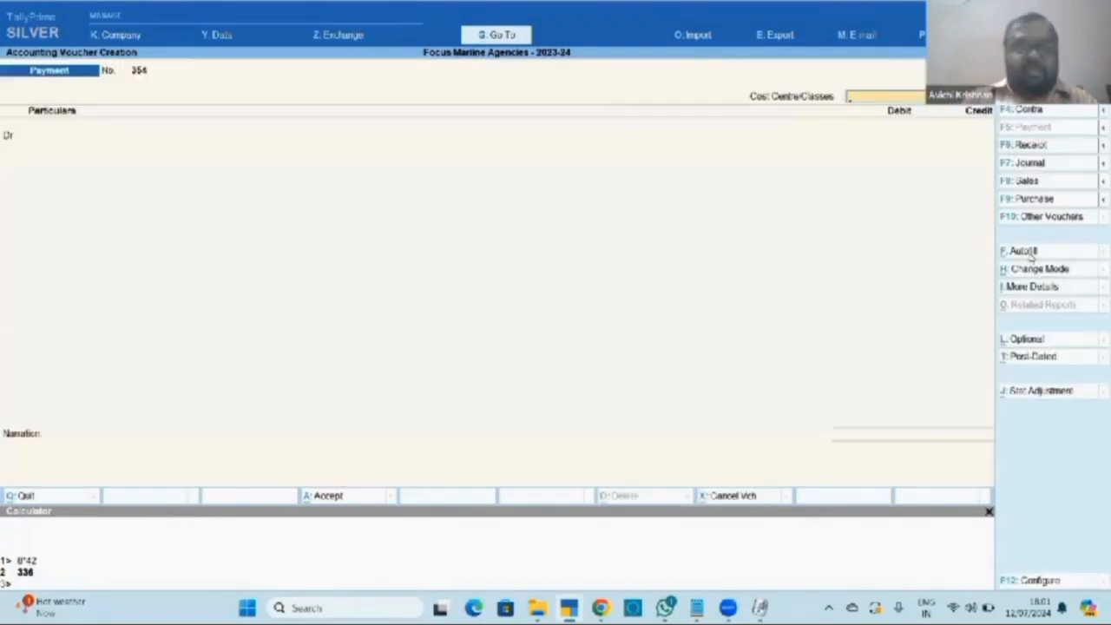
key("F2")
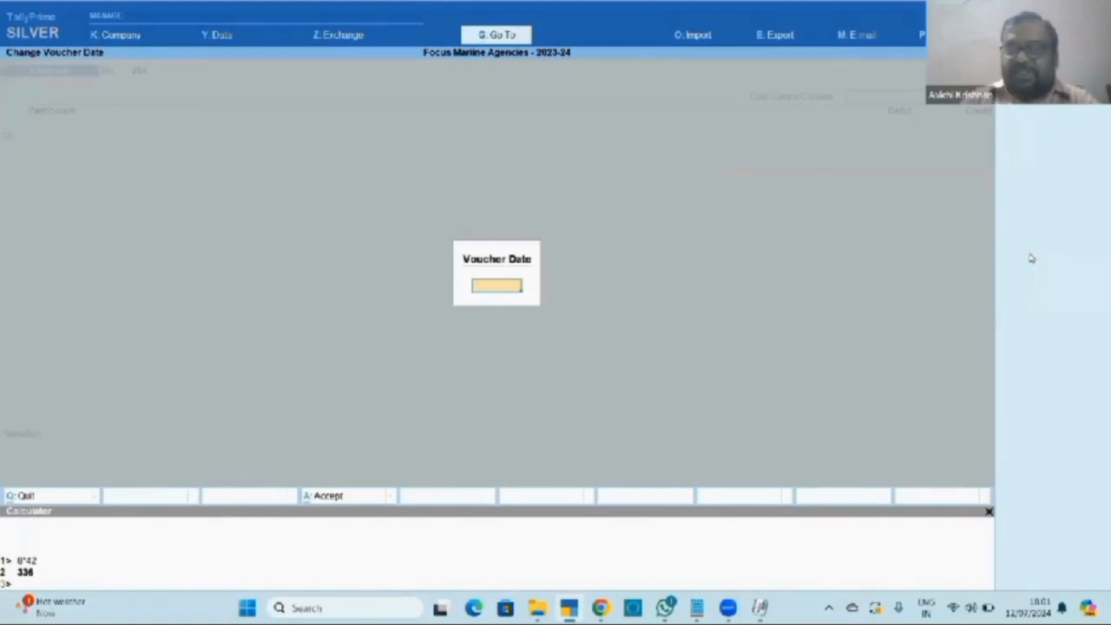
type("7.6")
key("Return")
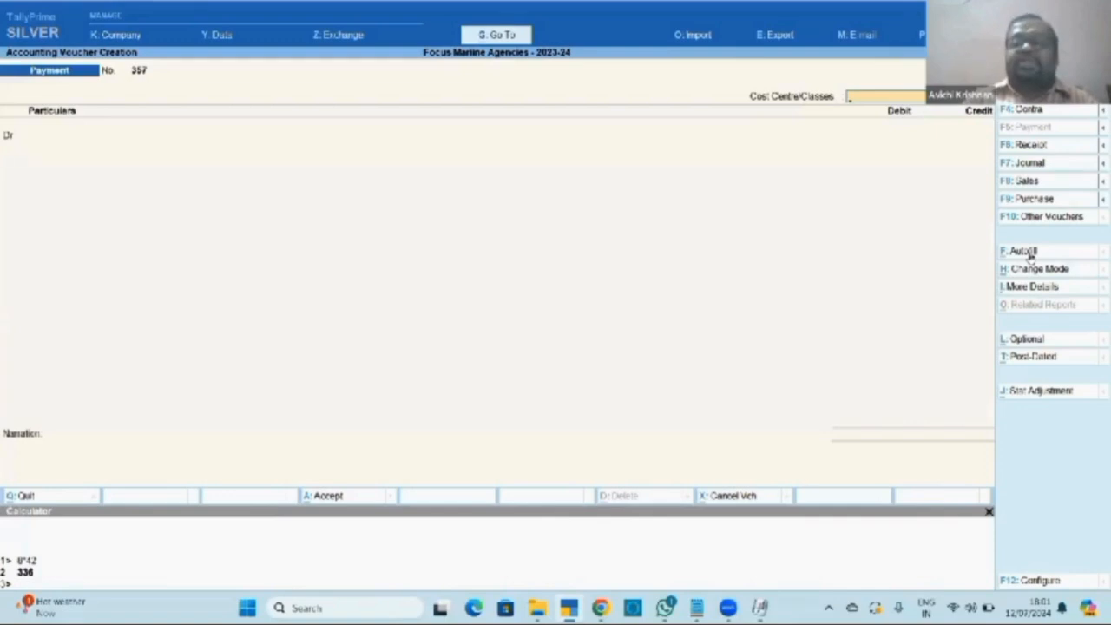
Reopen TDS Stat Payment autofill for the period 1-Jul-24 to 31-Jul-24.
left_click(1029, 254)
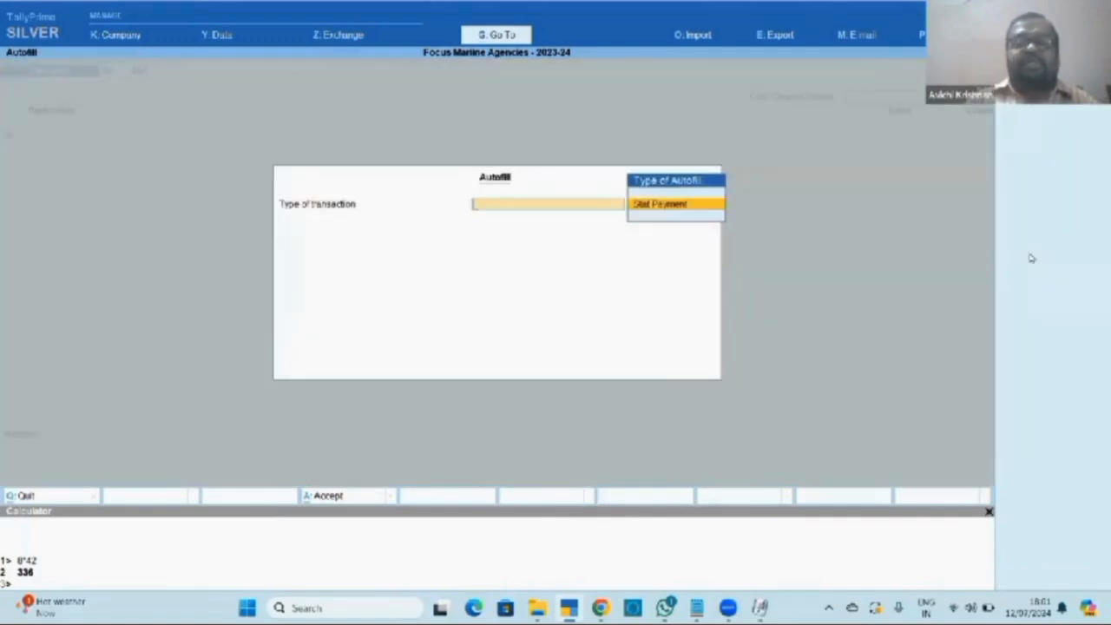
key("Return")
key("Return")
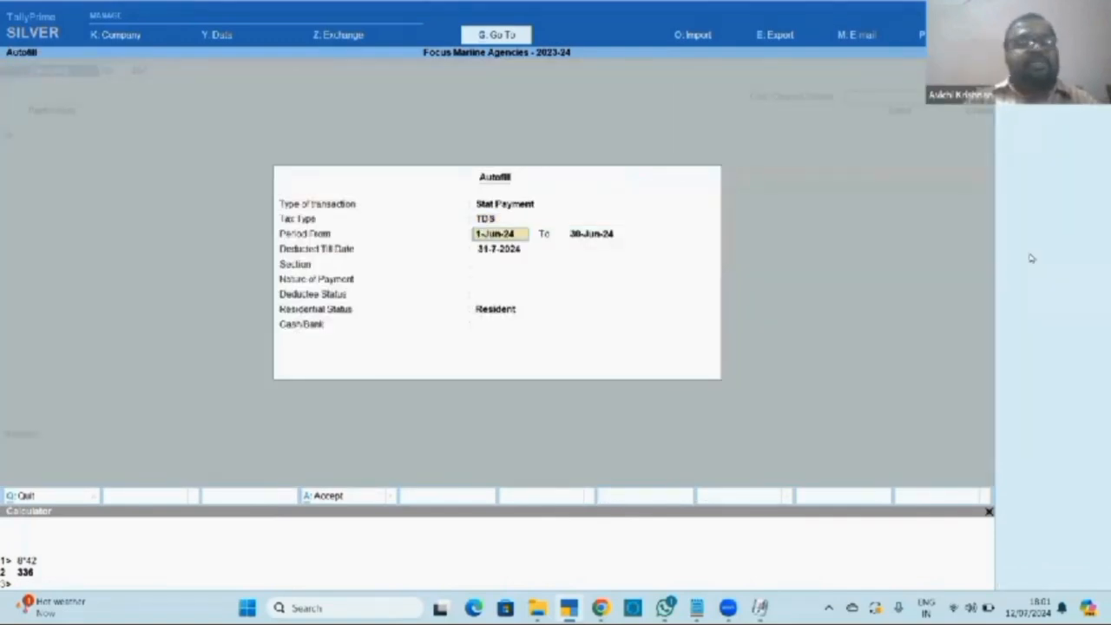
type("1-7")
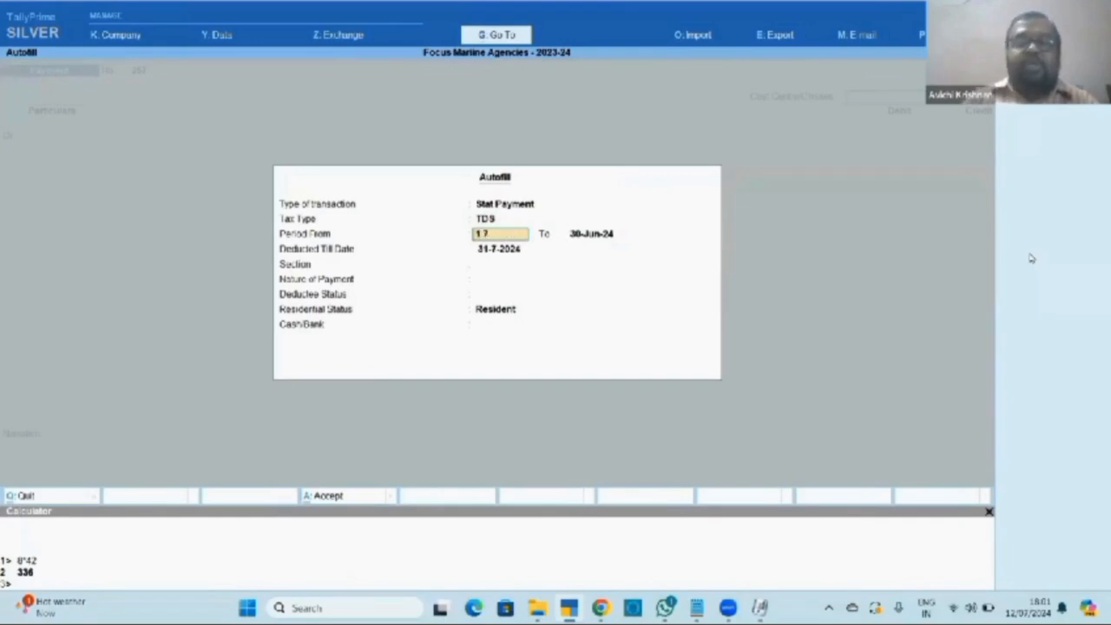
key("Return")
type("31-7")
key("Return")
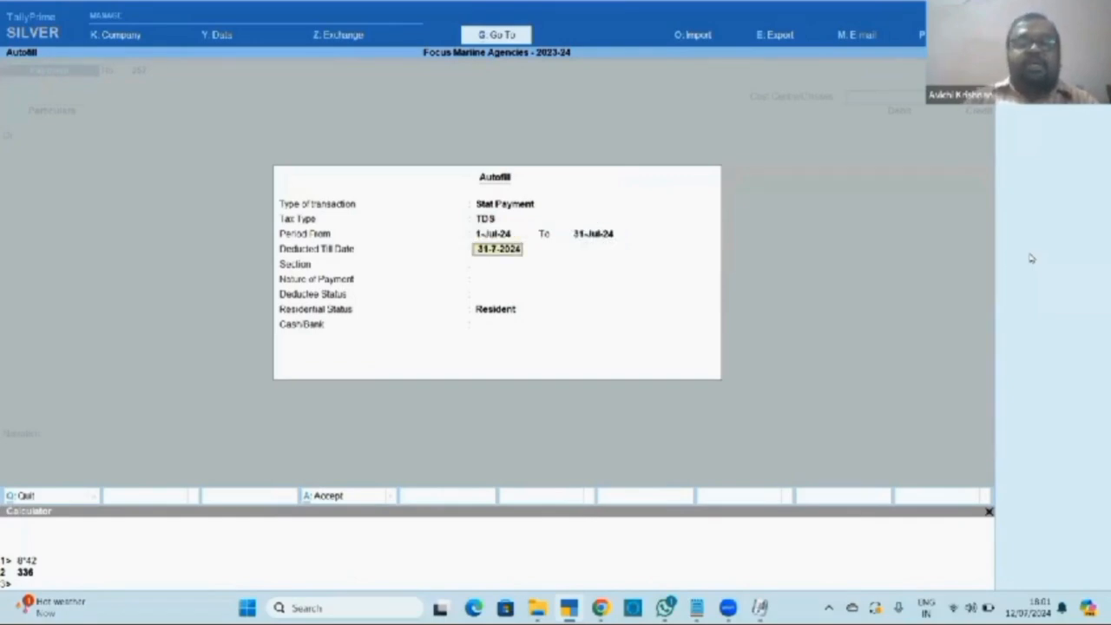
key("Return")
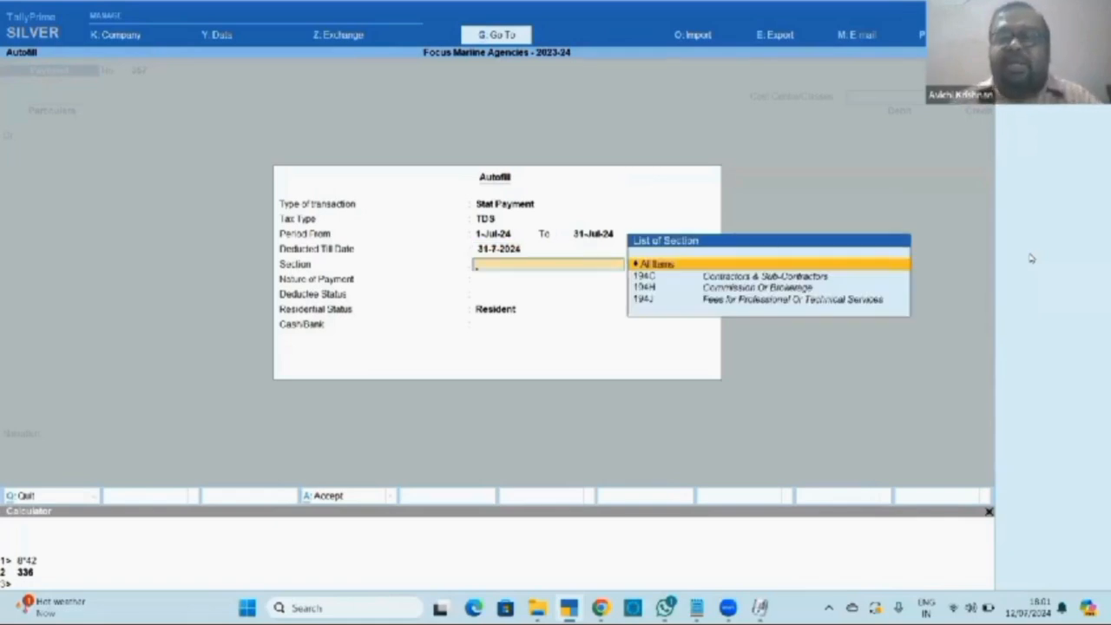
Pick section 194C, Payments to Contractors and Indusind Bank, autofill, then discard the voucher.
key("Down")
key("Down")
key("Down")
key("Up")
key("Up")
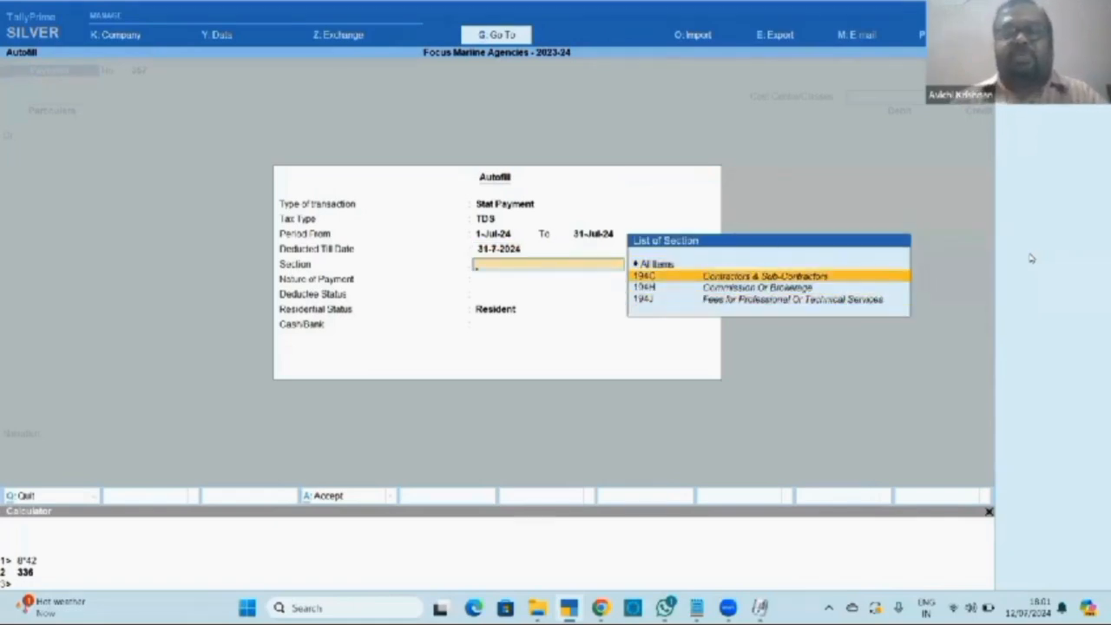
key("Return")
key("Return")
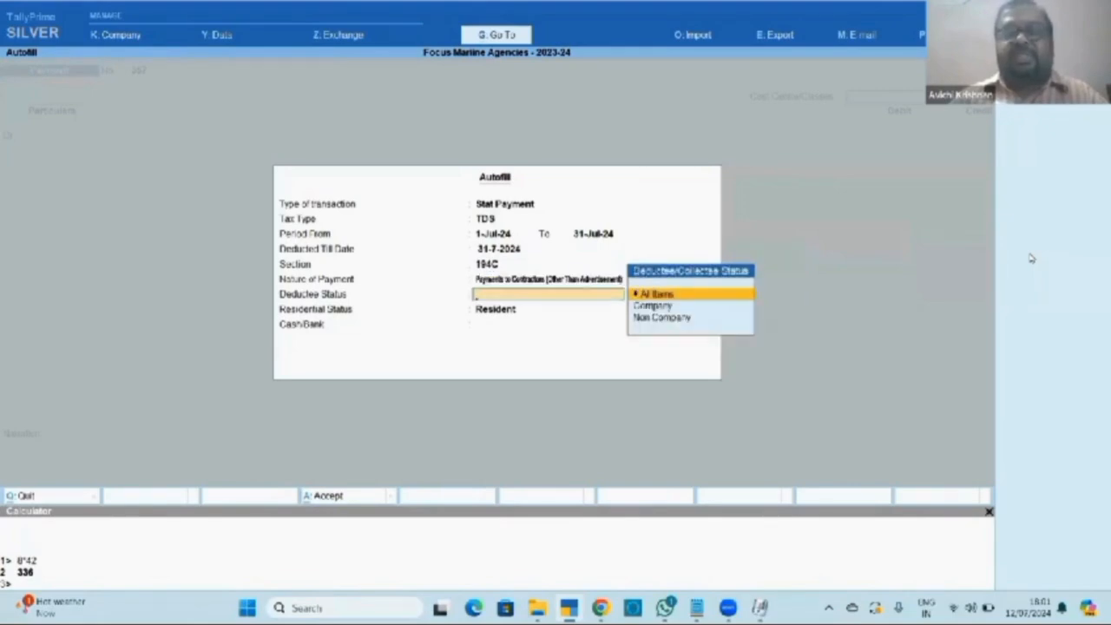
key("Return")
key("Return")
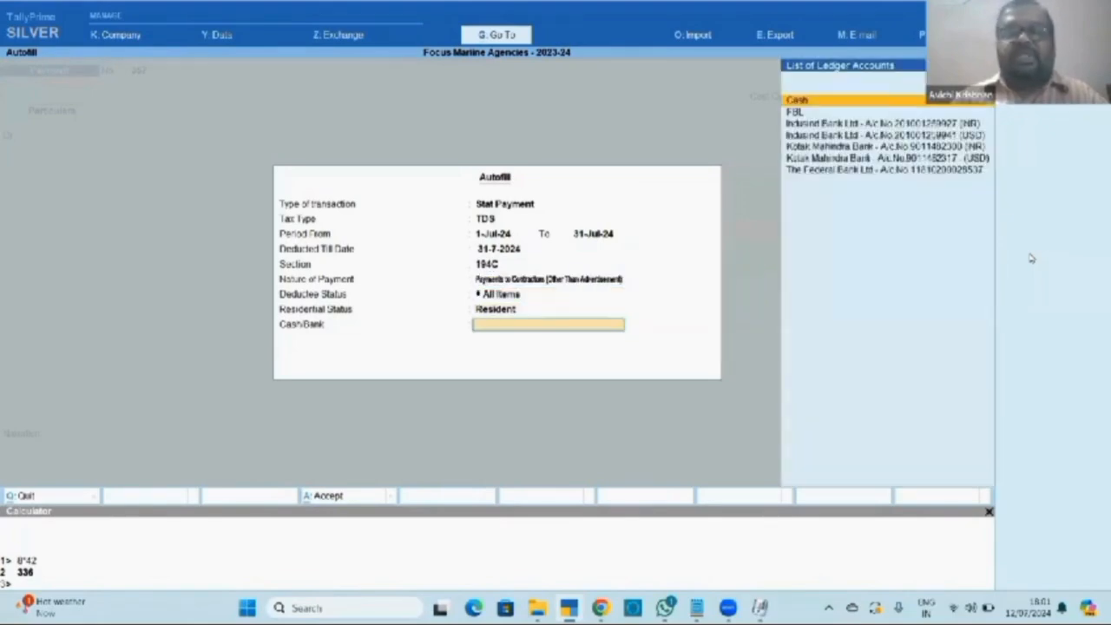
key("Down")
key("Down")
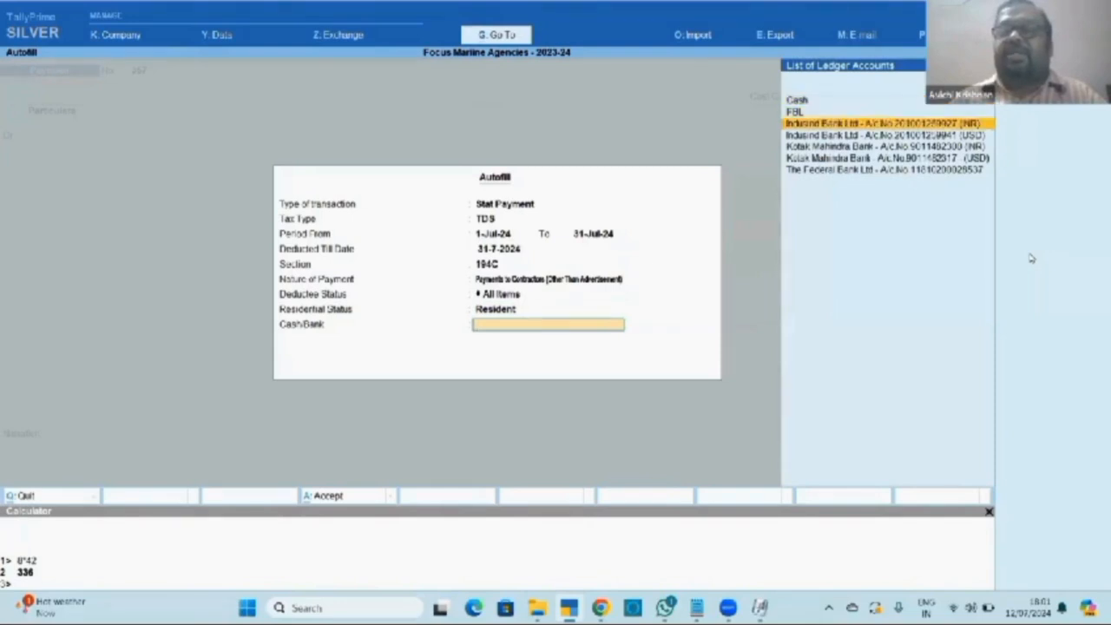
key("Return")
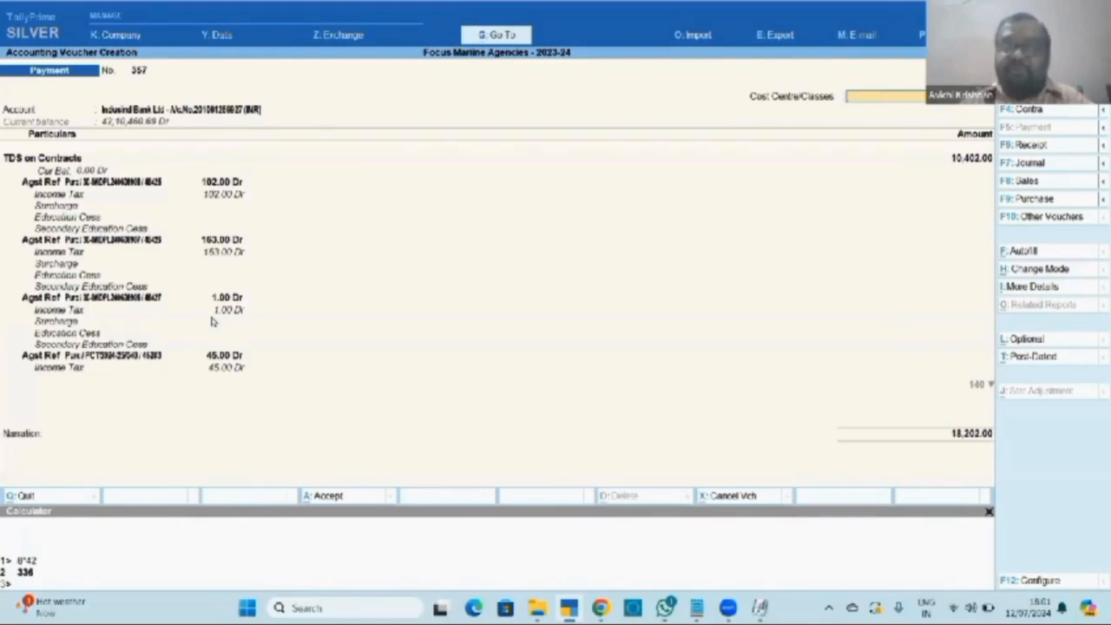
key("Escape")
Preview the GST stat adjustment details on a new Payment voucher twice, then quit it.
key("y")
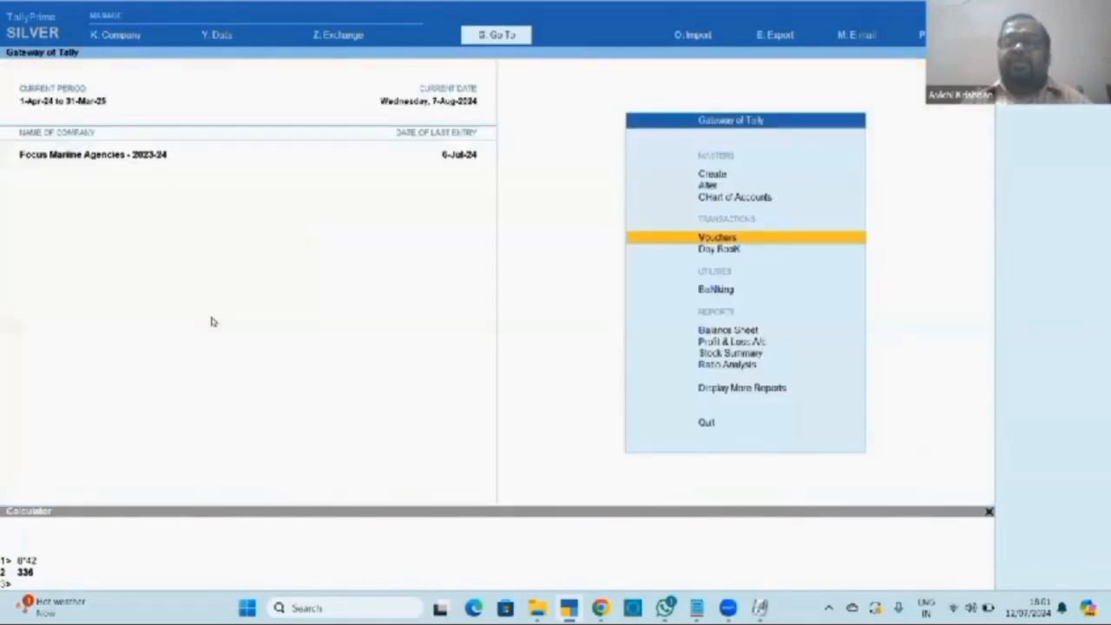
key("Return")
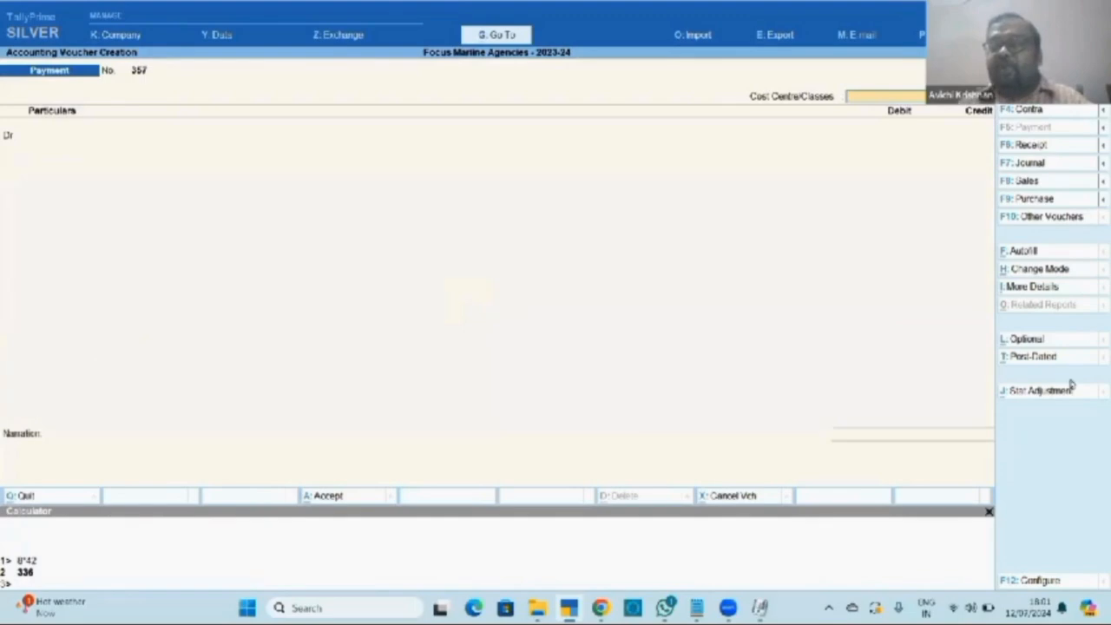
left_click(1039, 392)
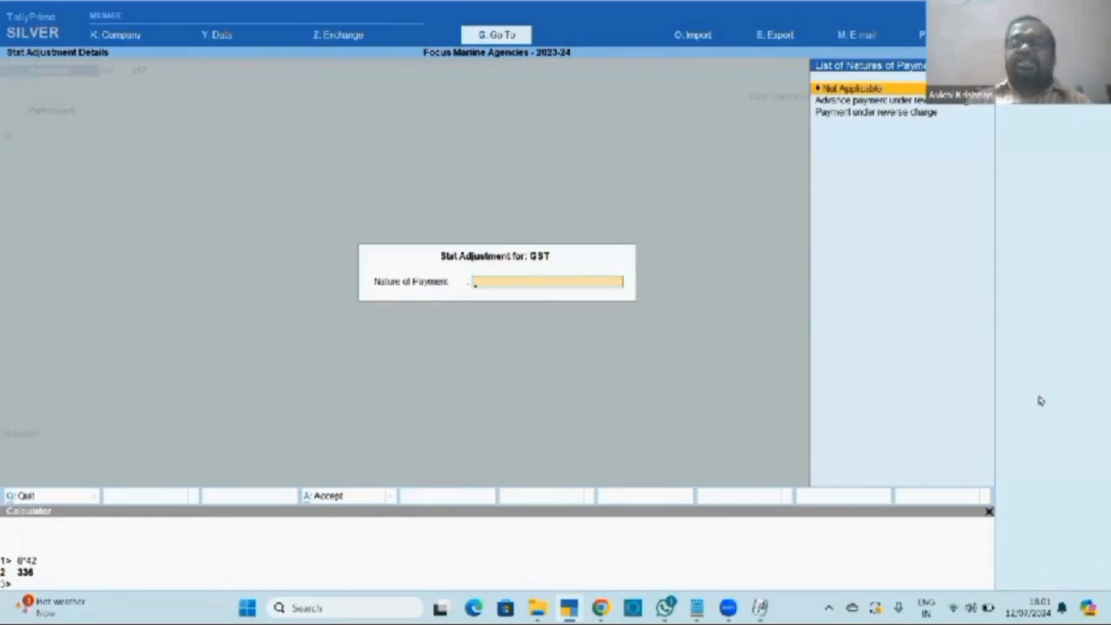
key("Escape")
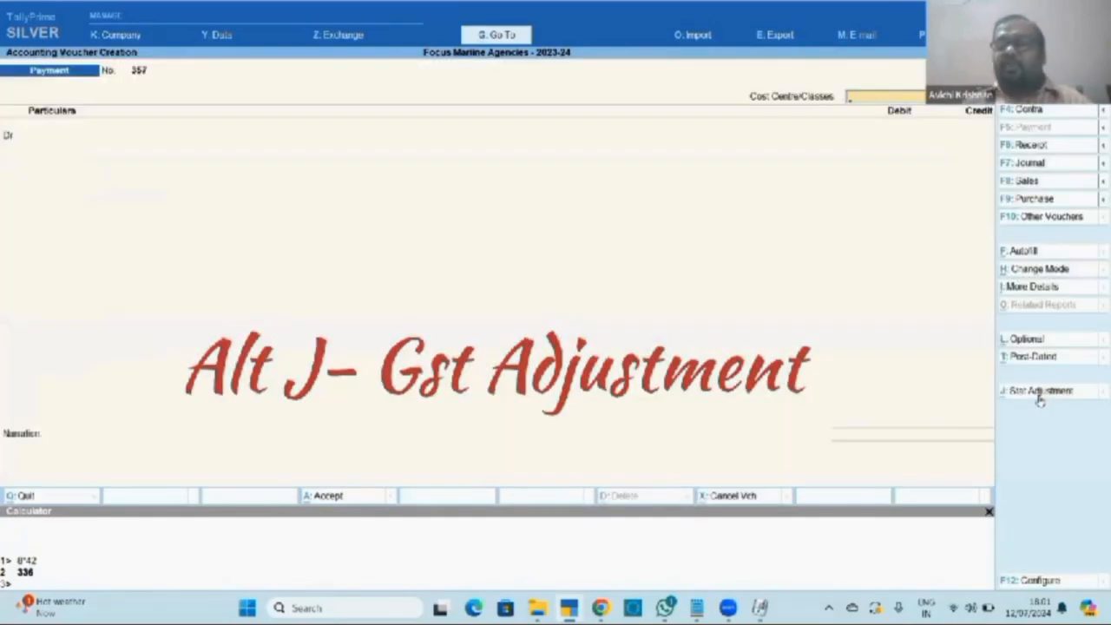
left_click(1049, 398)
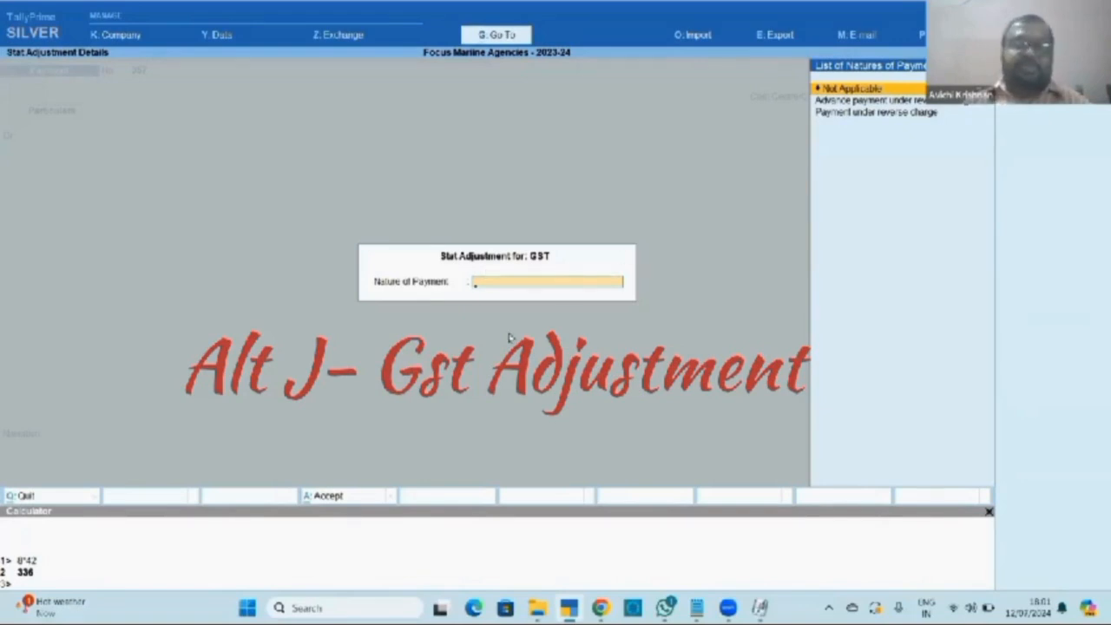
key("Escape")
key("Escape")
key("y")
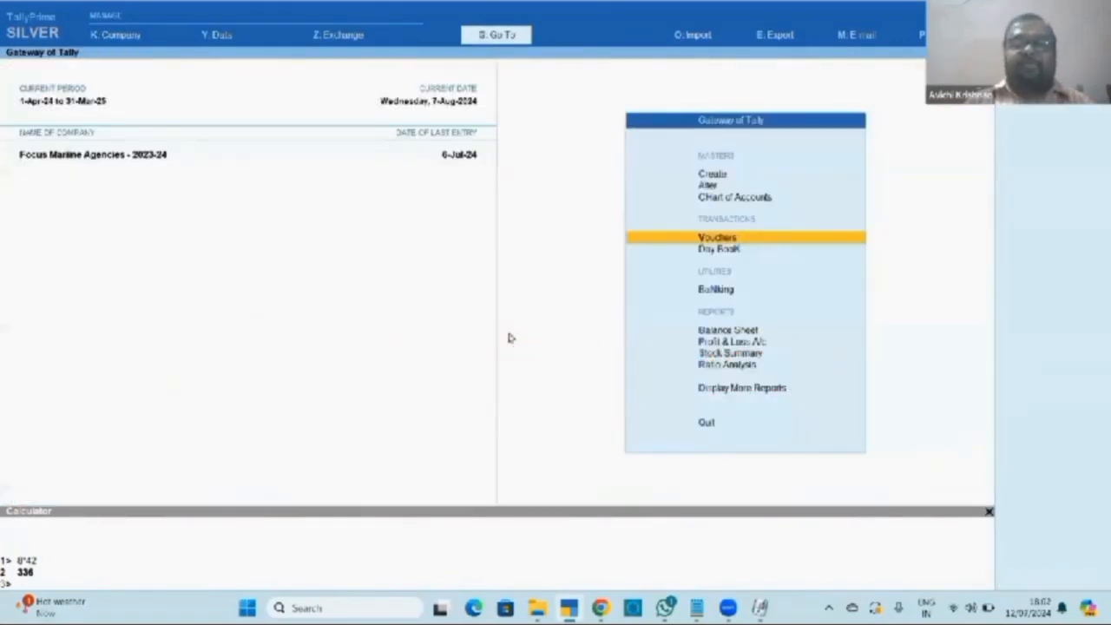
Start a new voucher as a Journal with voucher class Not Applicable.
key("Return")
key("F7")
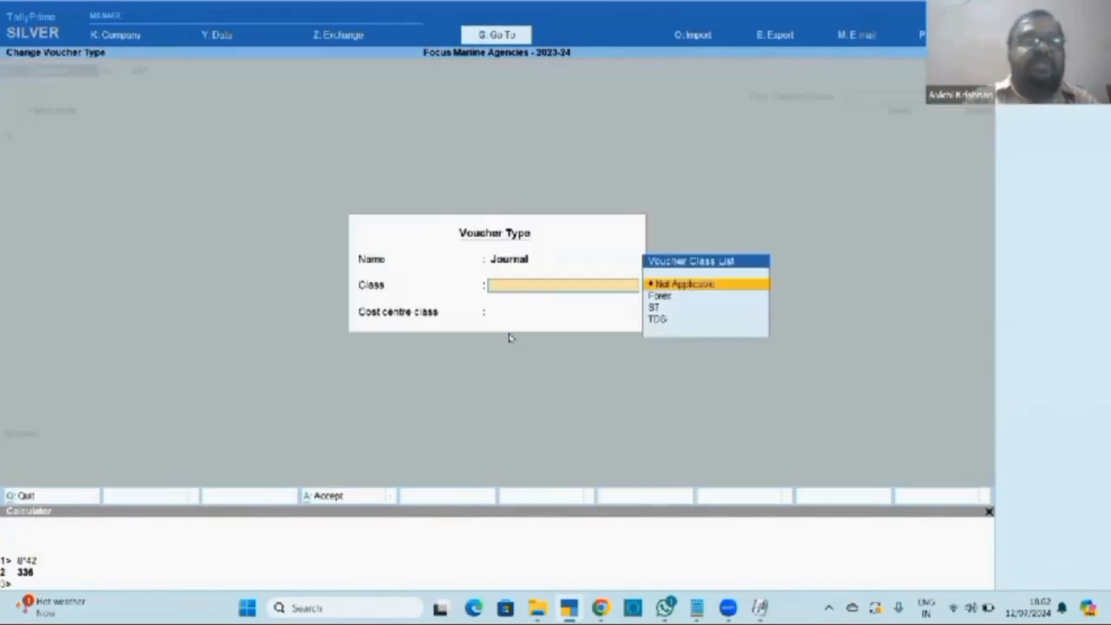
key("Return")
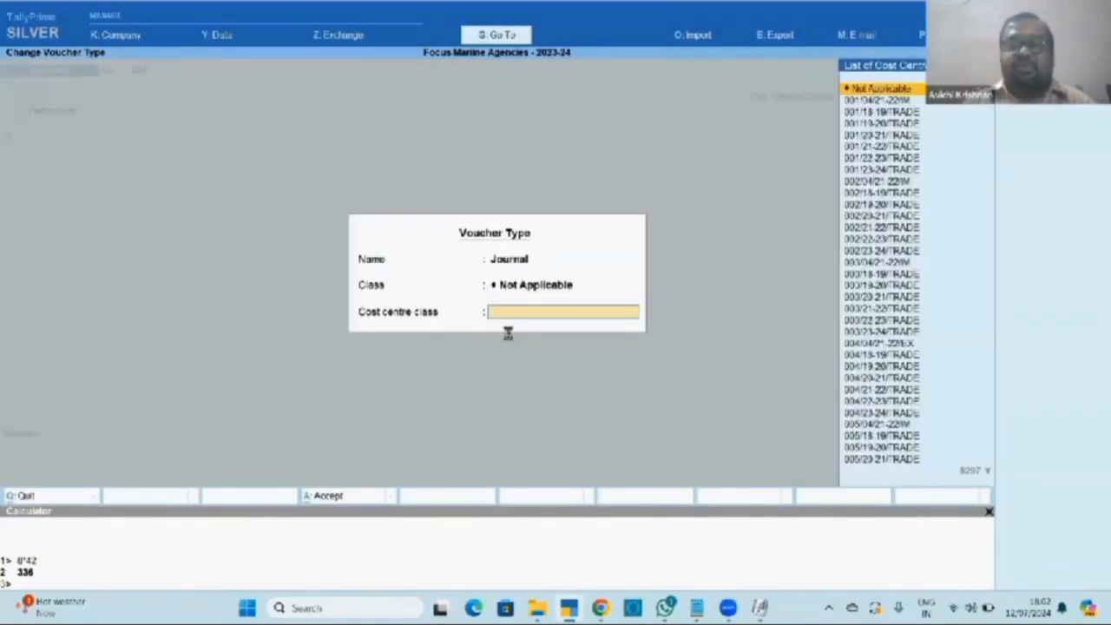
key("Return")
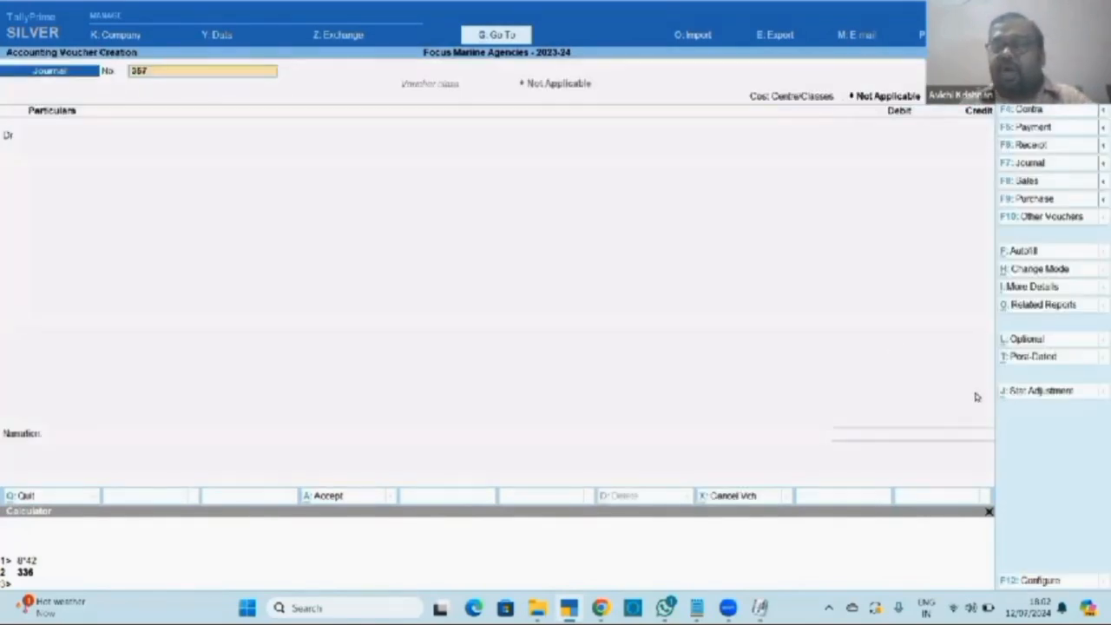
Browse the GST natures of adjustment, such as Increase of Tax Liability and Input Tax Credit, without choosing.
left_click(1020, 392)
key("Return")
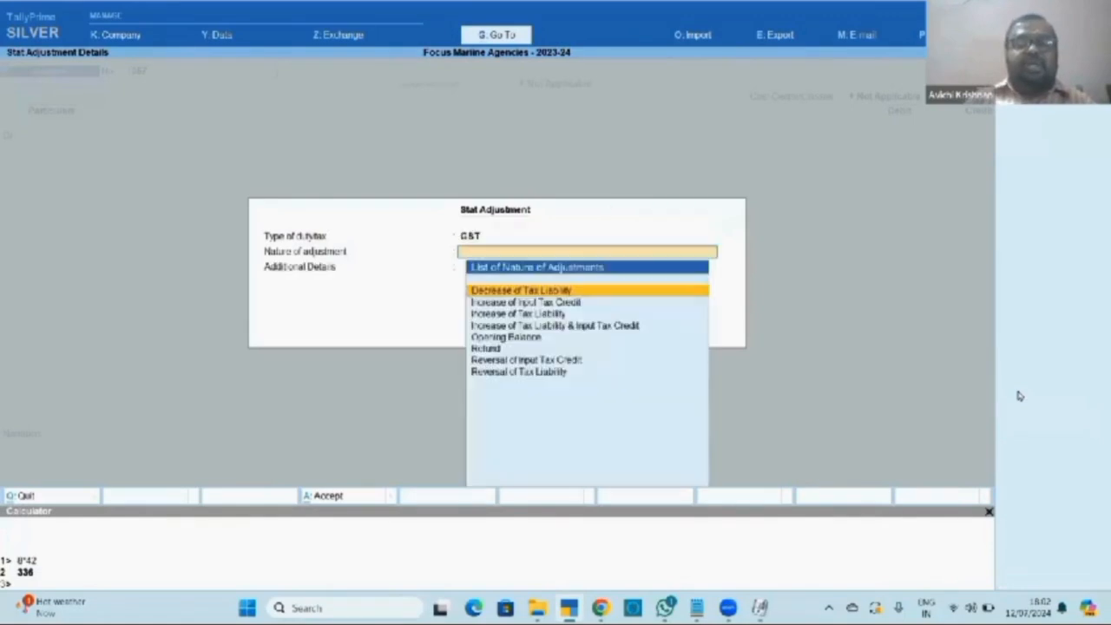
key("Down")
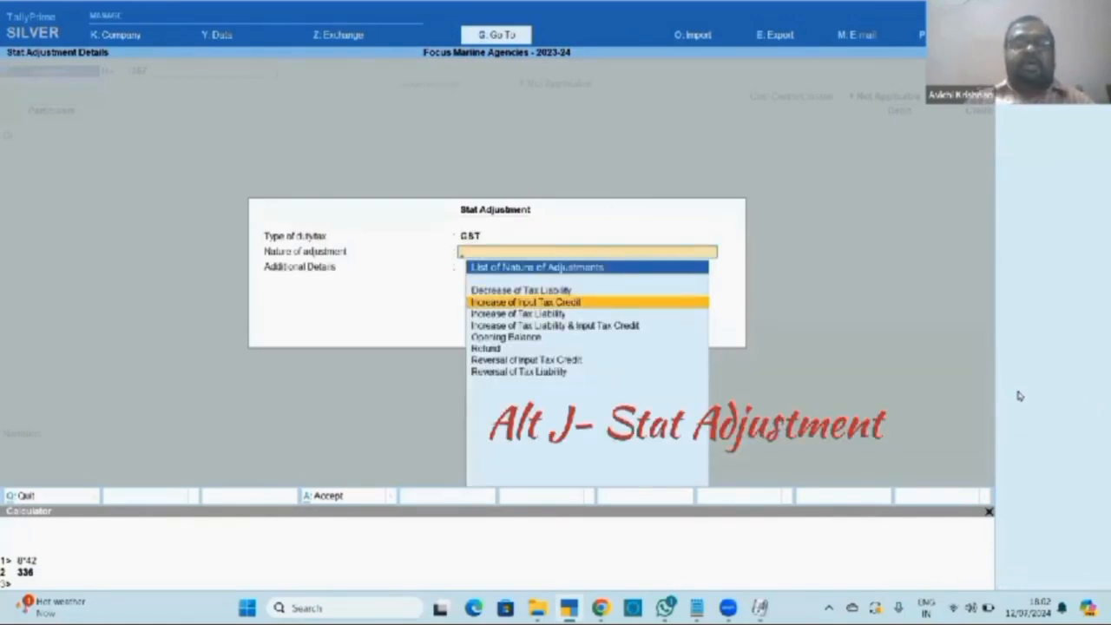
key("Up")
key("Down")
key("Down")
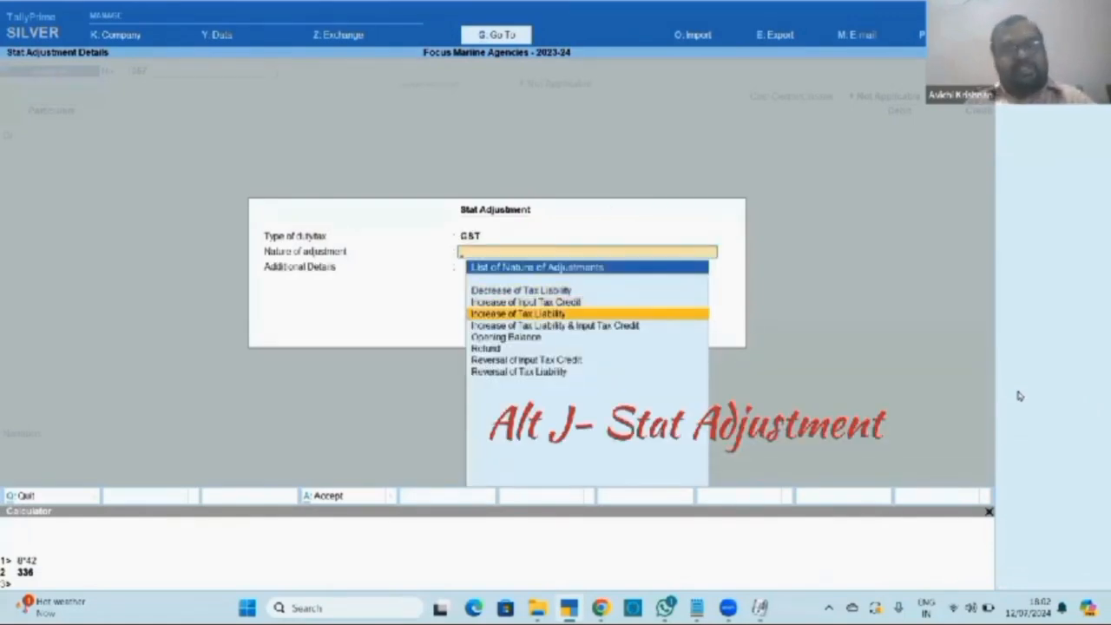
key("Up")
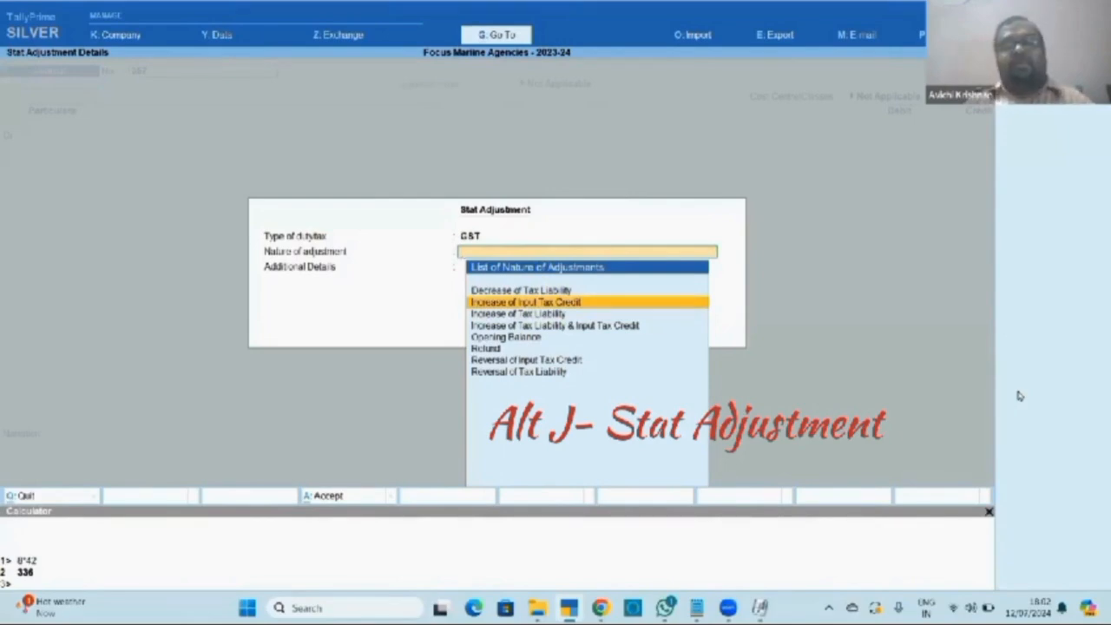
key("Escape")
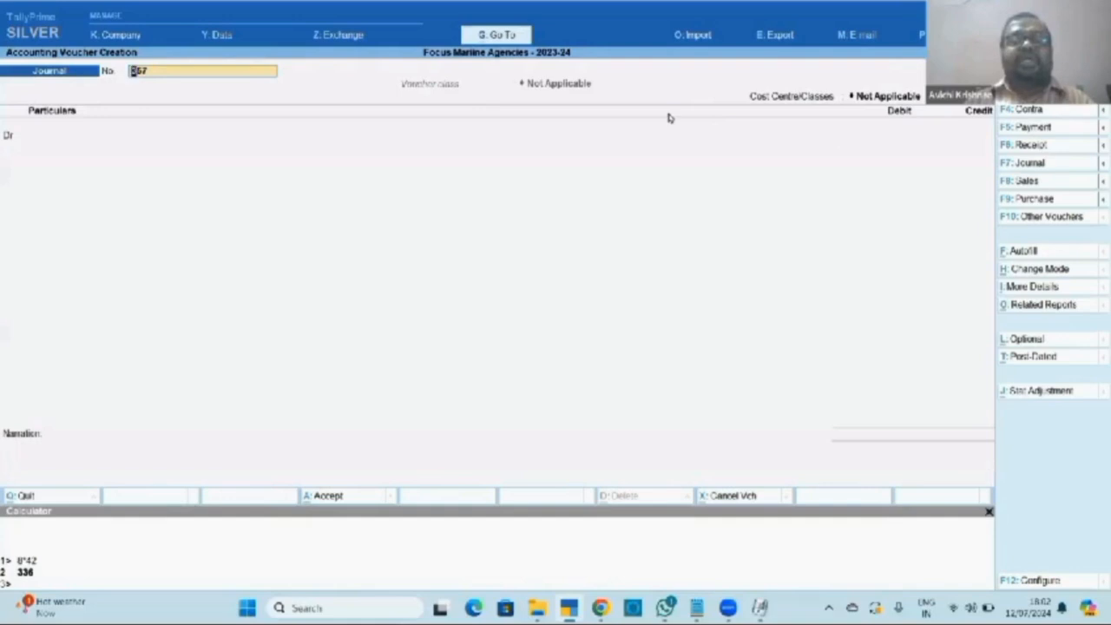
Quit the empty journal to Gateway of Tally and switch to the Notepad shortcut notes.
key("ctrl+n")
key("Escape")
key("Escape")
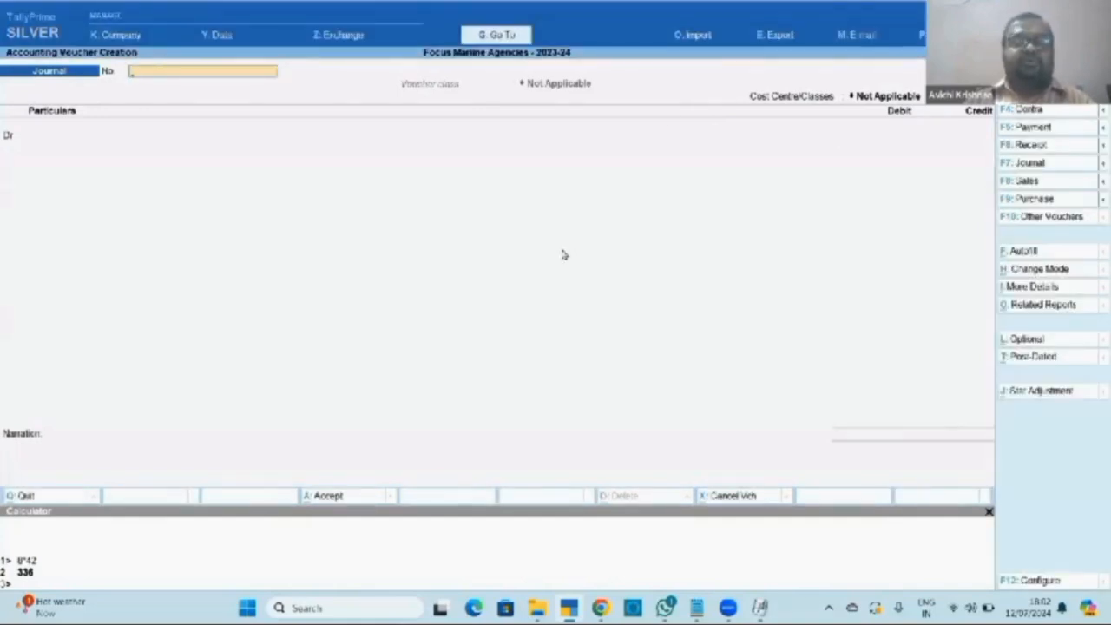
key("Escape")
key("y")
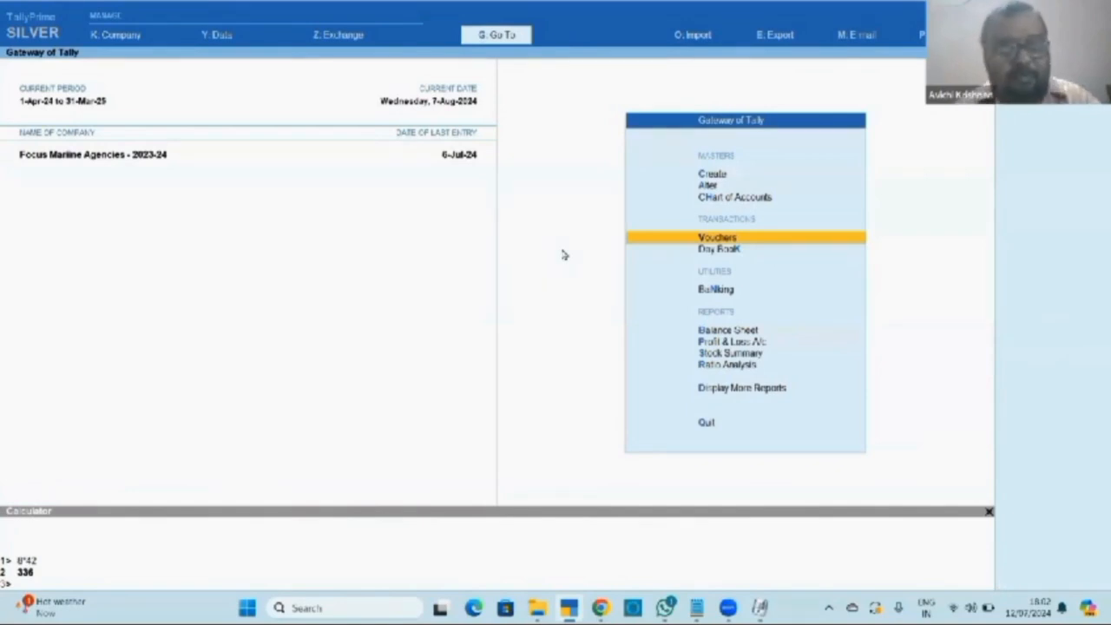
key("alt+Tab")
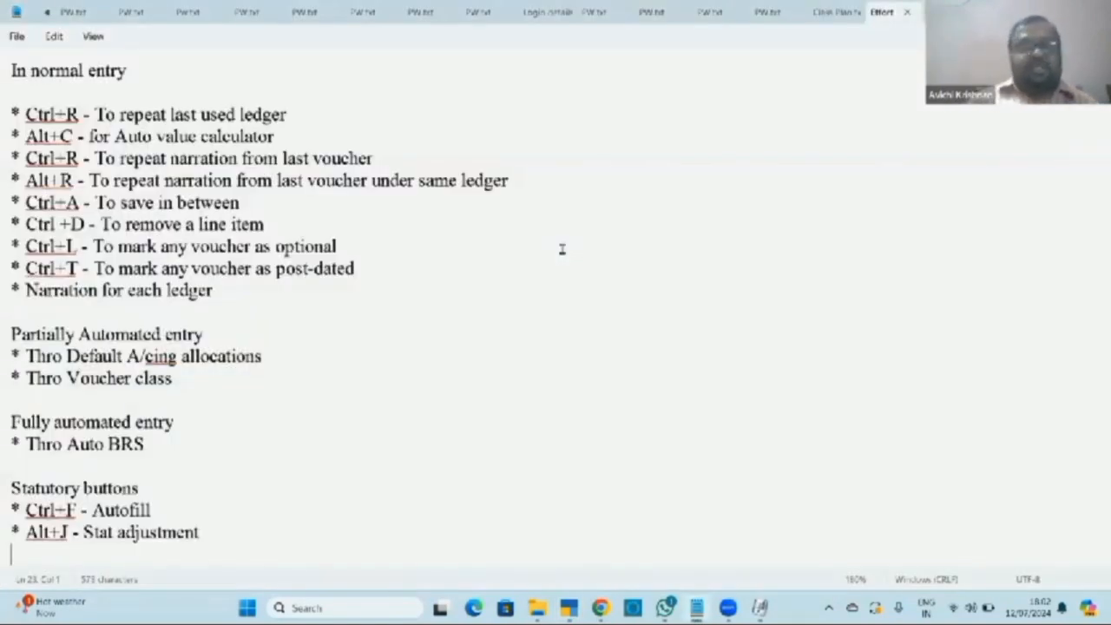